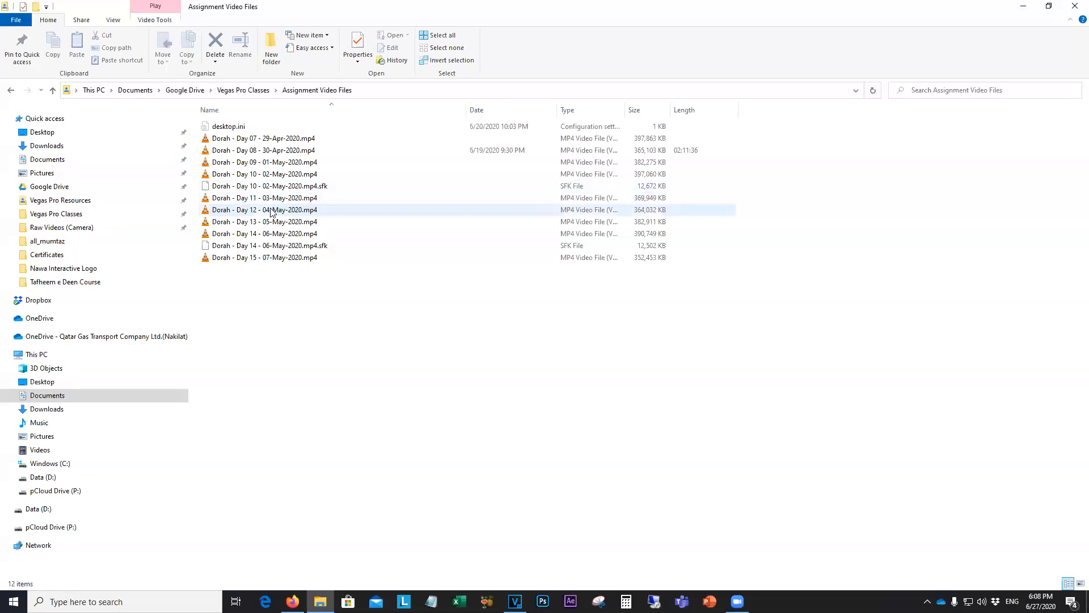
Switch to VEGAS Pro, placing Dorah - Day 14 - 06-May-2020.mp4 at the timeline start and matching the project settings to the video
{"action": "left_click_drag", "start_coordinate": [270, 237], "coordinate": [157, 366]}
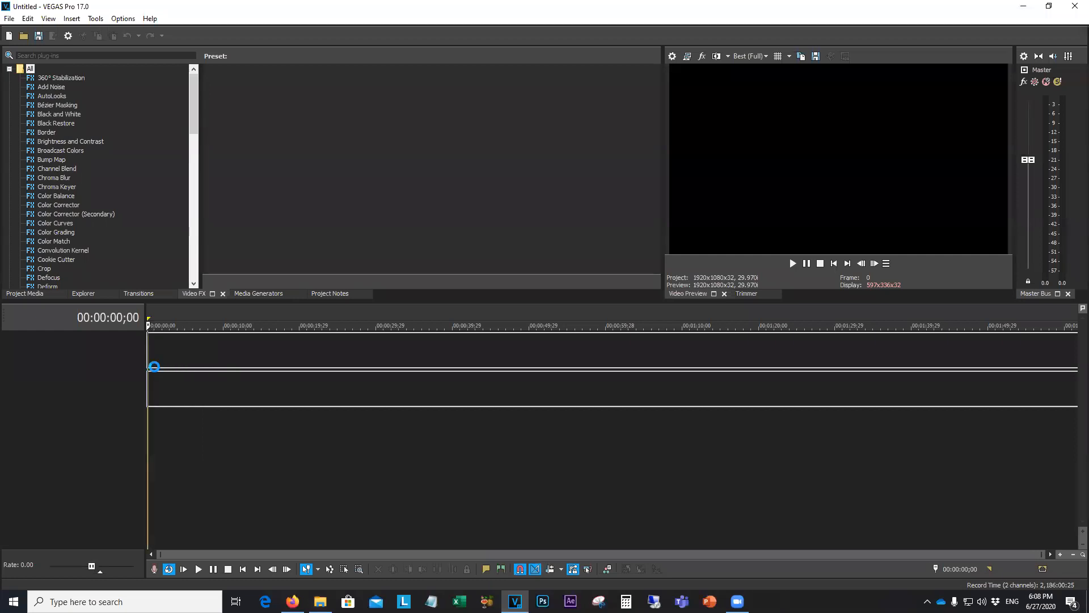
{"action": "left_click", "coordinate": [604, 234]}
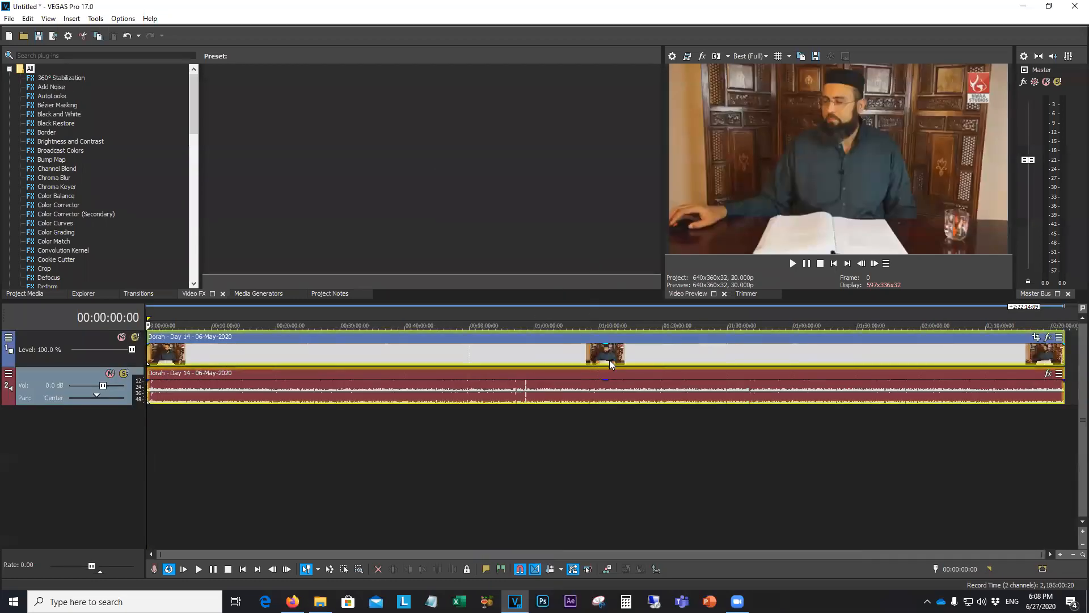
{"action": "left_click", "coordinate": [737, 601]}
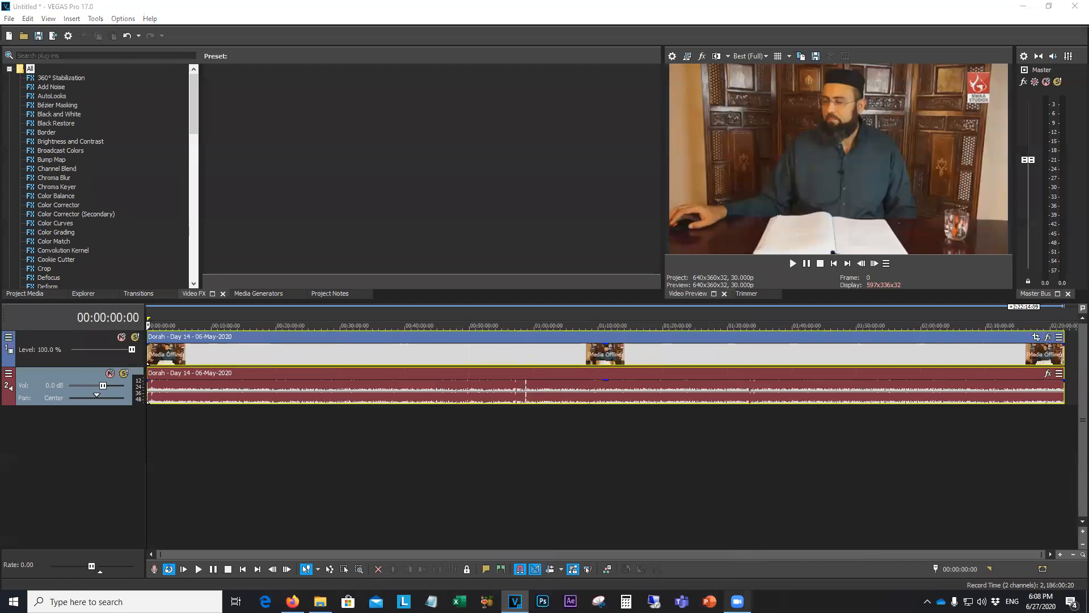
{"action": "left_click", "coordinate": [155, 422]}
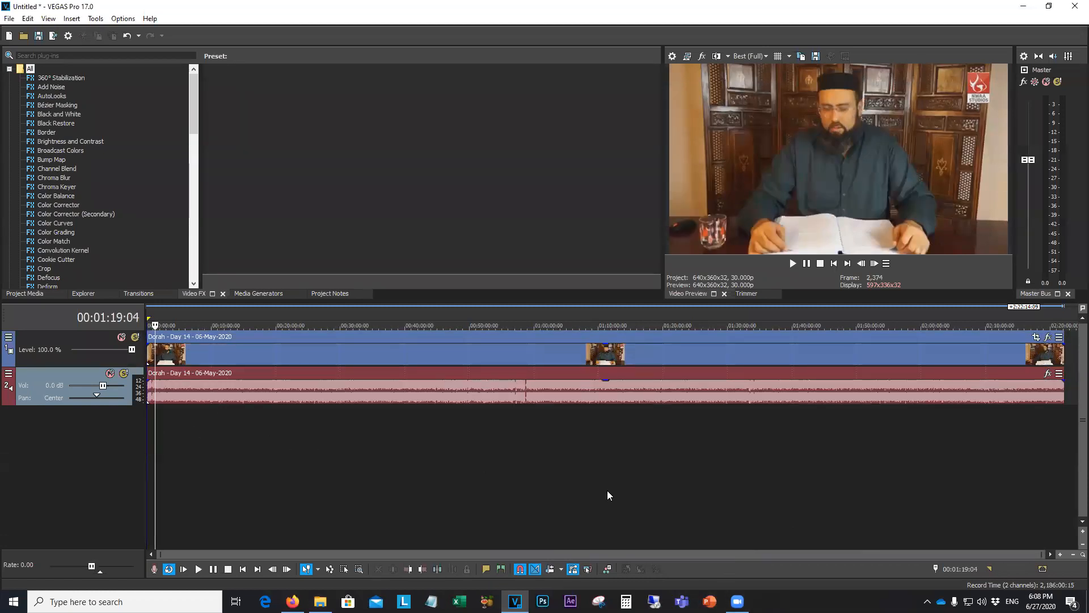
{"action": "left_click", "coordinate": [738, 601]}
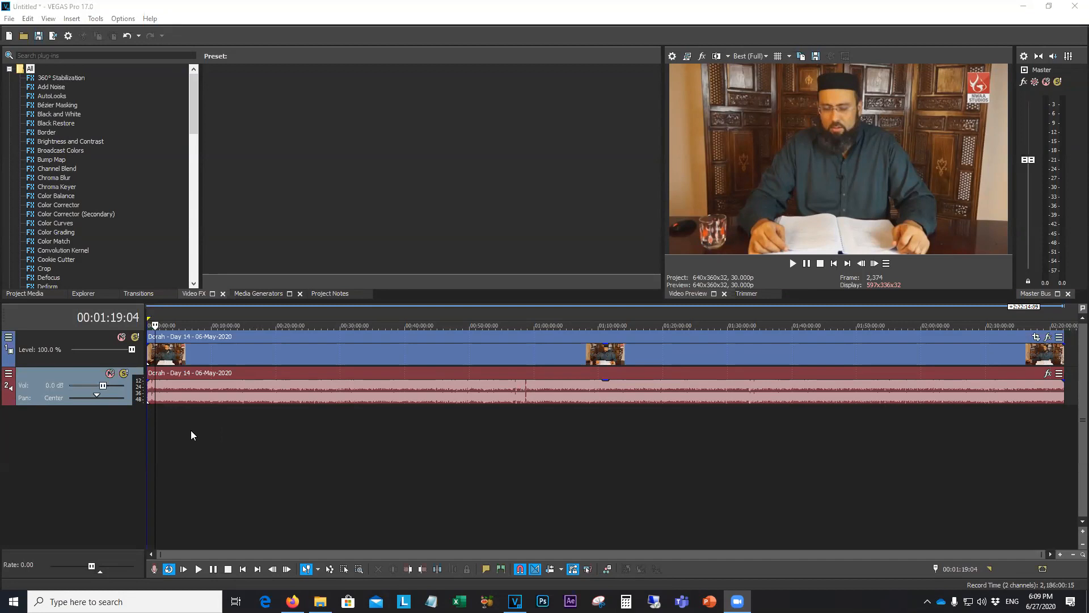
Save the preview frame at 00:17:29:19 as a JPEG snapshot named snapshot
{"action": "left_click", "coordinate": [230, 432]}
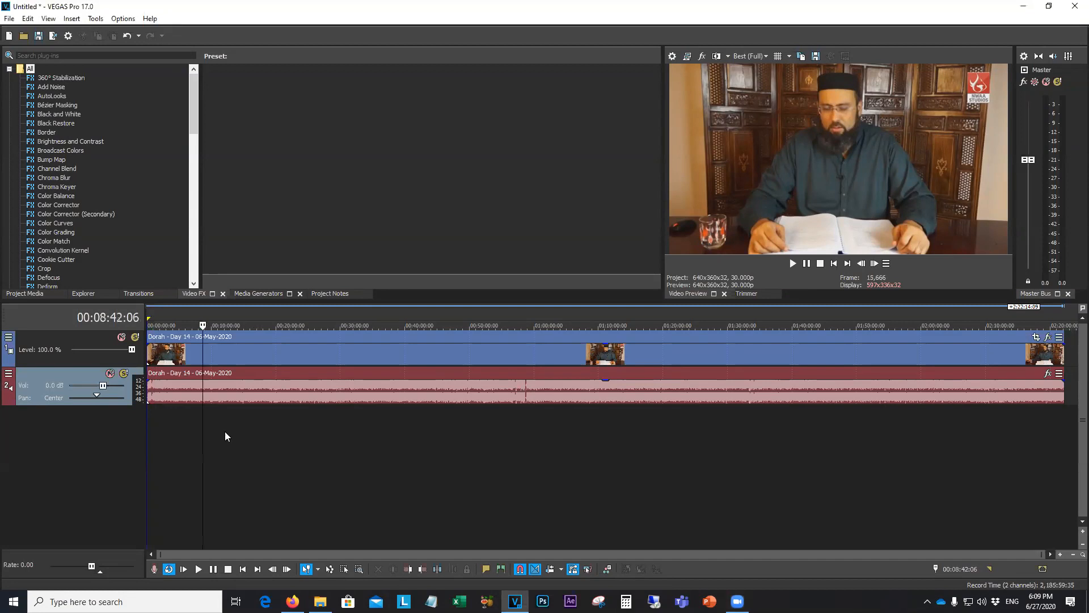
{"action": "left_click", "coordinate": [259, 431]}
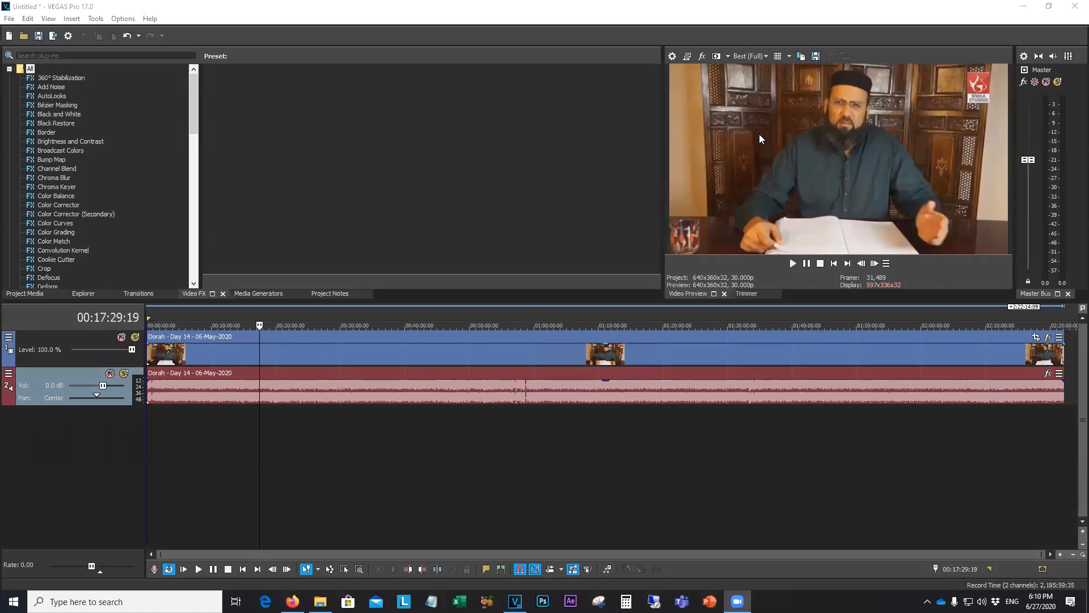
{"action": "left_click", "coordinate": [815, 57]}
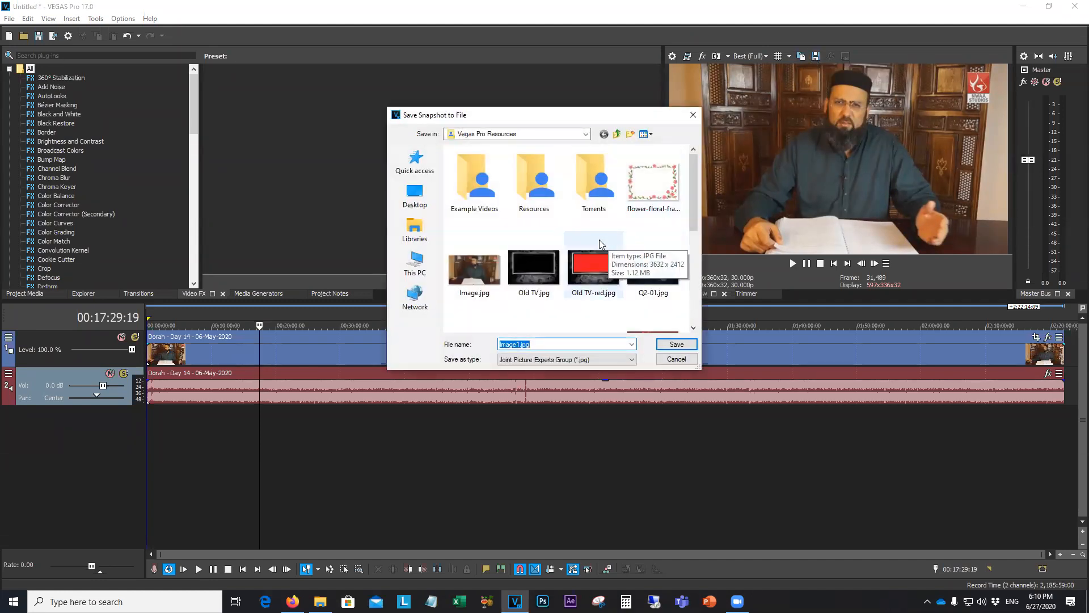
{"action": "type", "text": "snapshot"}
{"action": "left_click", "coordinate": [675, 344]}
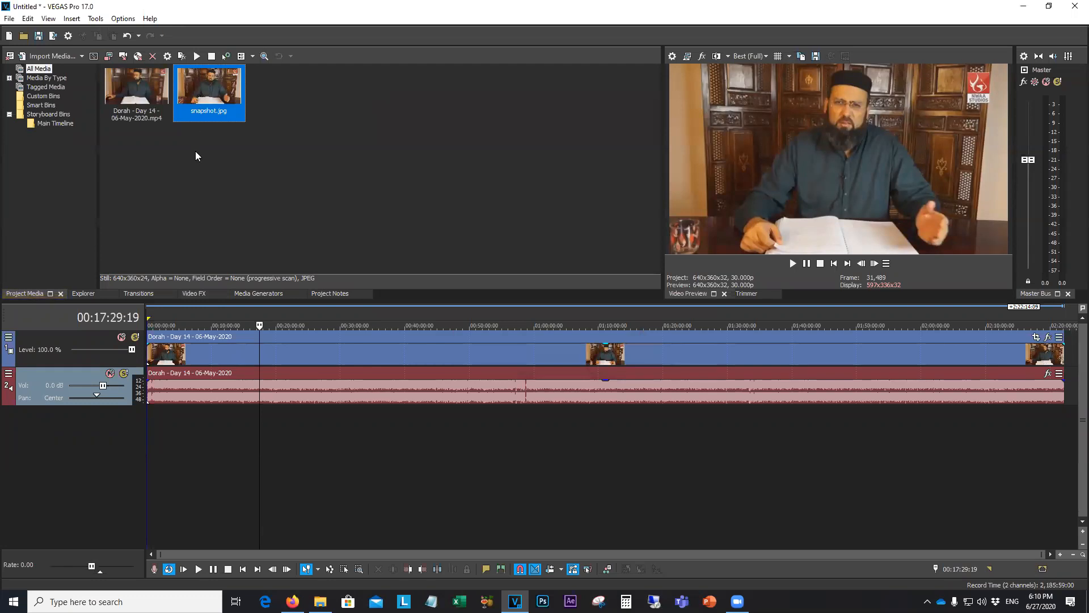
Insert an empty video track above the Dorah video track
{"action": "right_click", "coordinate": [564, 376]}
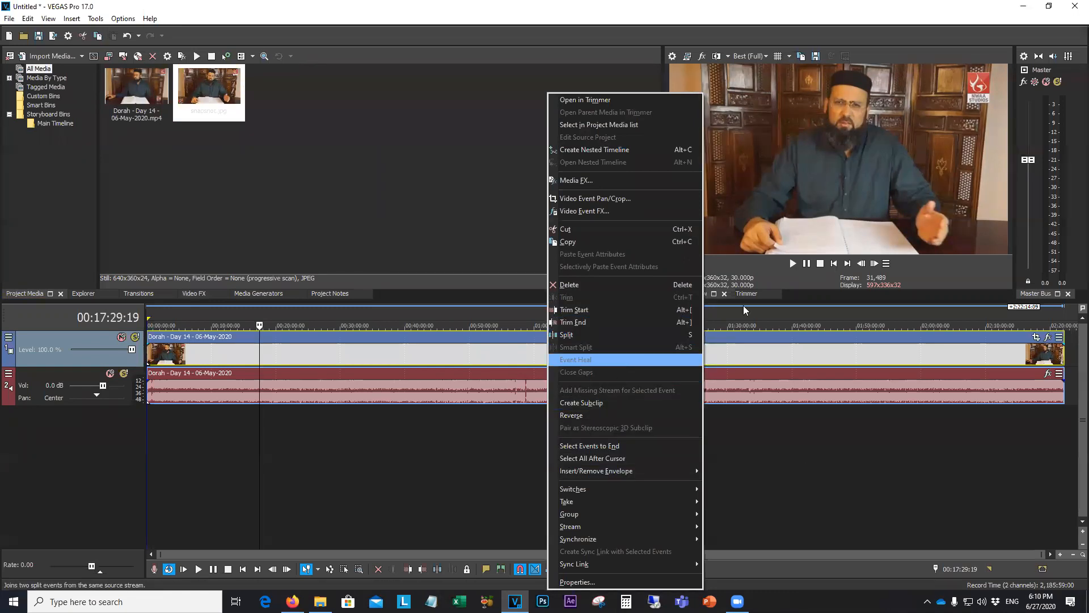
{"action": "left_click", "coordinate": [795, 476]}
{"action": "right_click", "coordinate": [1063, 358]}
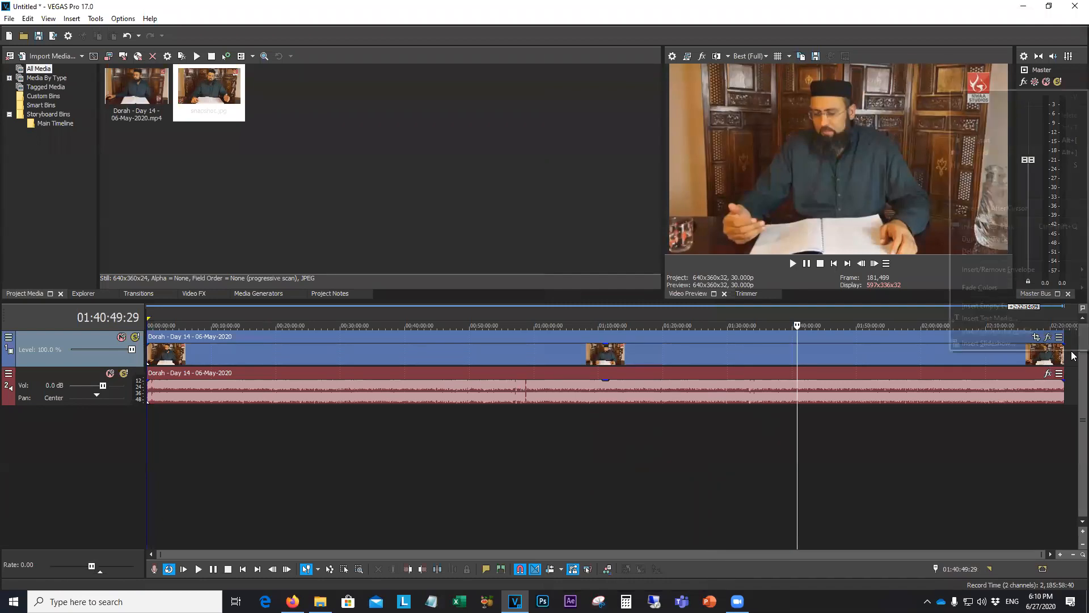
{"action": "left_click", "coordinate": [1029, 228]}
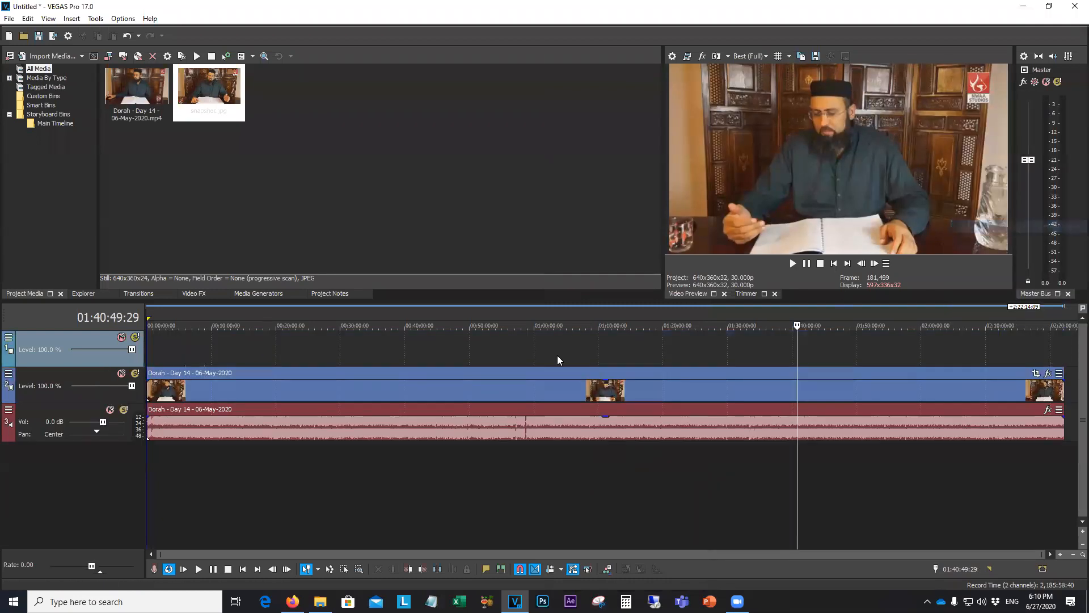
Place snapshot.jpg at the start of the new video track and extend its end by about 38 seconds
{"action": "left_click", "coordinate": [155, 344]}
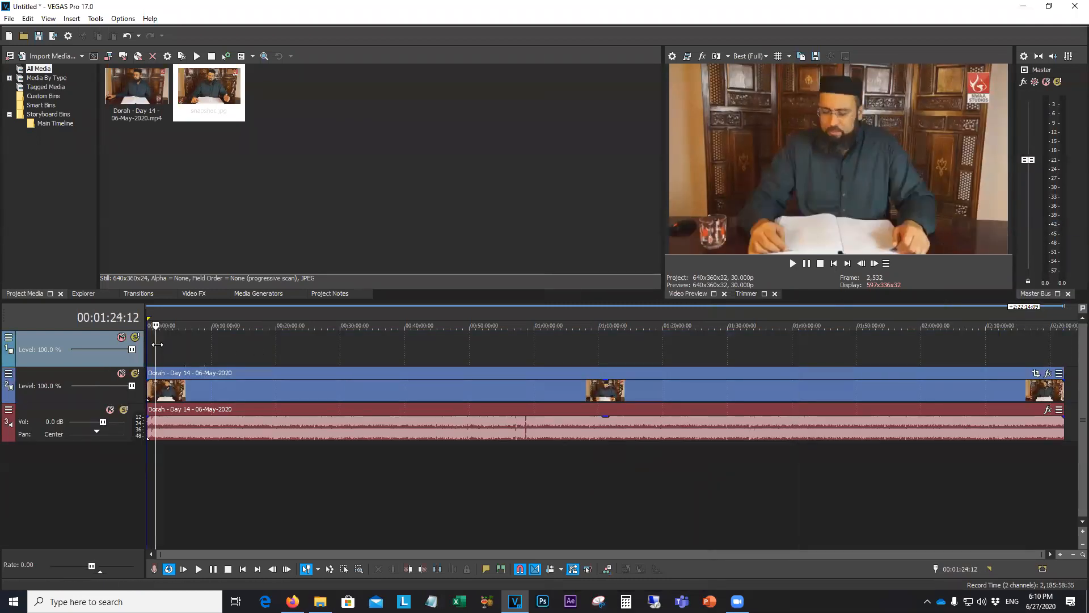
{"action": "left_click", "coordinate": [213, 92]}
{"action": "left_click_drag", "start_coordinate": [219, 90], "coordinate": [316, 355]}
{"action": "scroll", "coordinate": [165, 356], "scroll_direction": "up", "scroll_amount": 10}
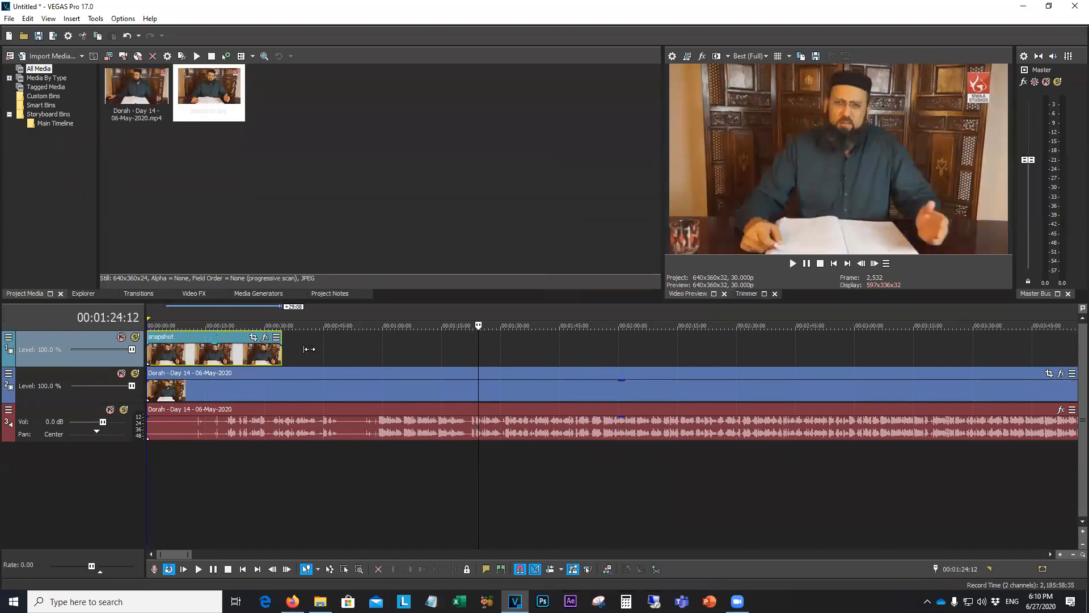
{"action": "left_click", "coordinate": [163, 475]}
{"action": "left_click", "coordinate": [188, 471]}
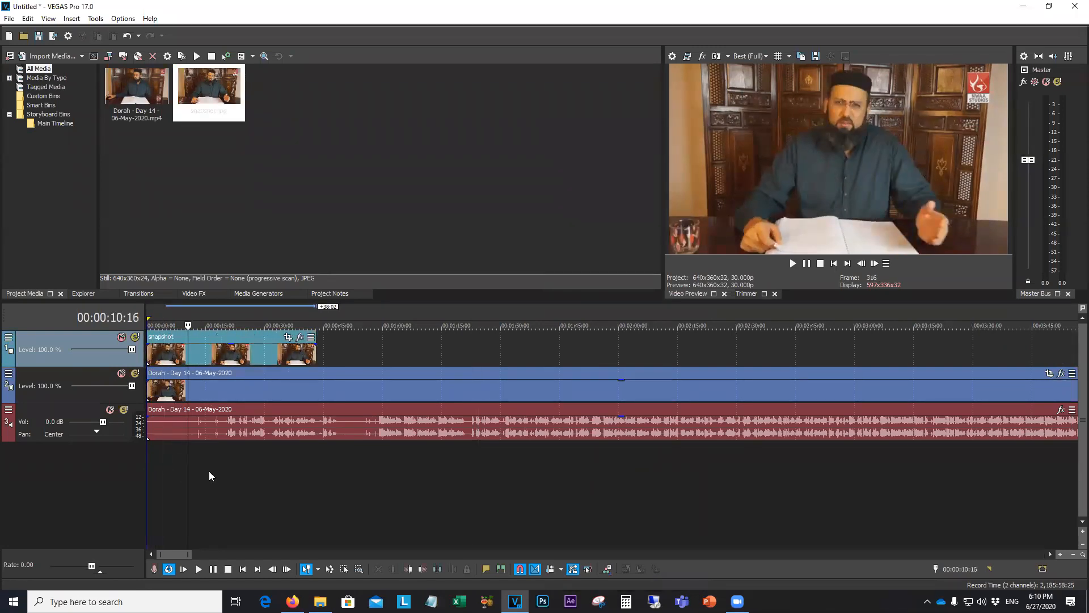
Mute the snapshot track, locate where the glass rests on the table, and split all events at 00:00:20:06
{"action": "left_click", "coordinate": [122, 337]}
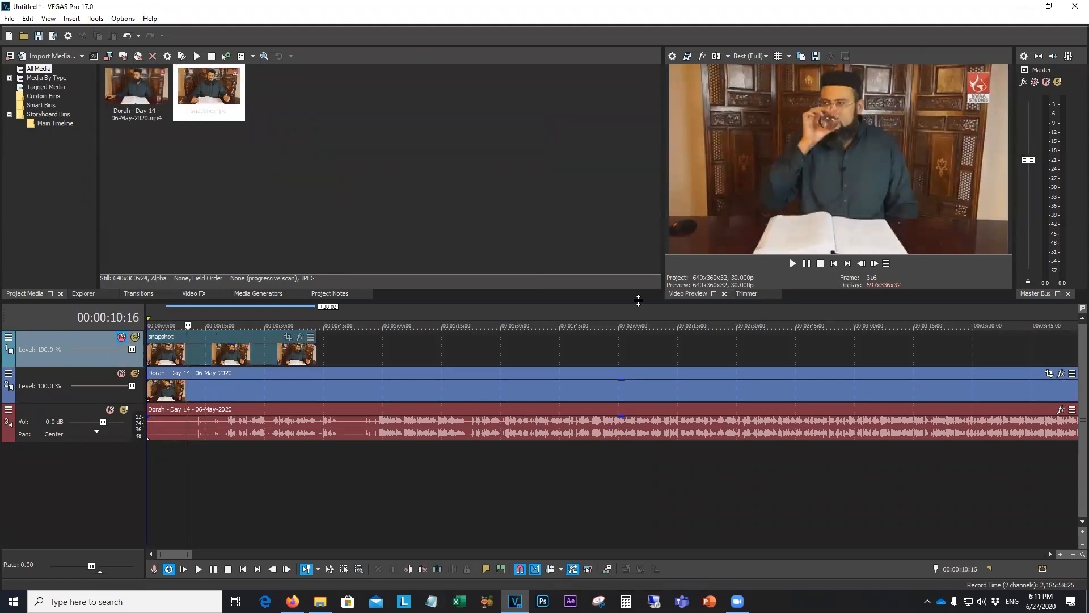
{"action": "left_click", "coordinate": [164, 484]}
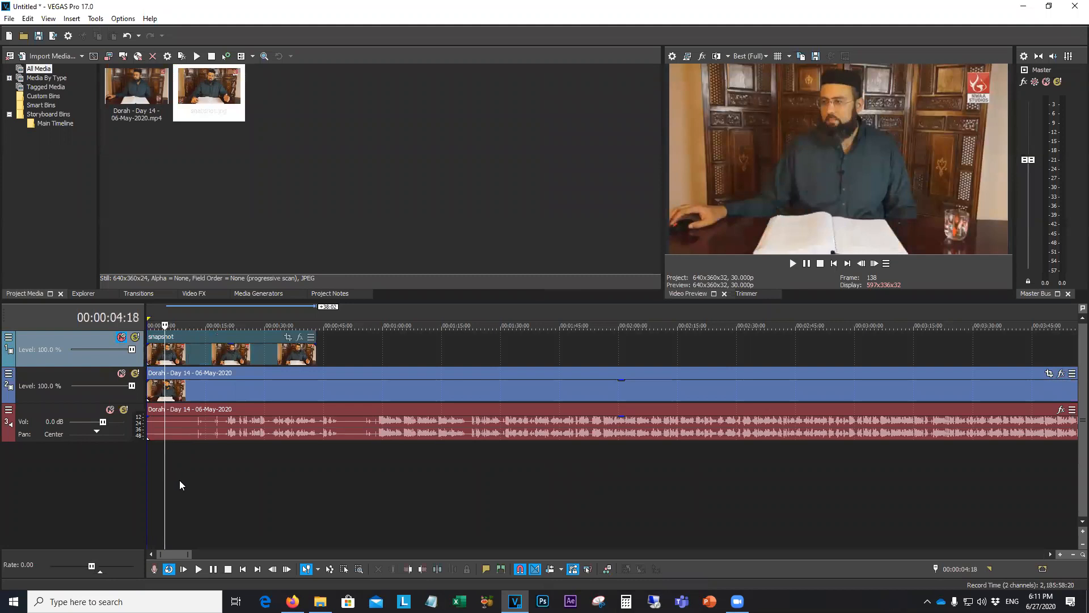
{"action": "left_click", "coordinate": [180, 481]}
{"action": "left_click", "coordinate": [196, 482]}
{"action": "left_click", "coordinate": [211, 482]}
{"action": "left_click", "coordinate": [226, 480]}
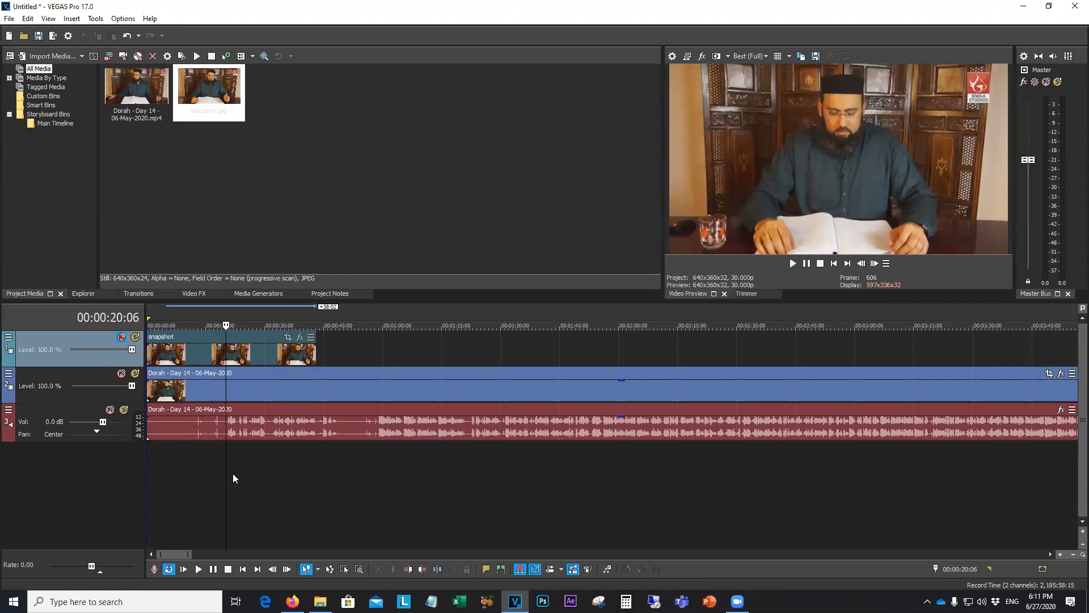
{"action": "key", "text": "s"}
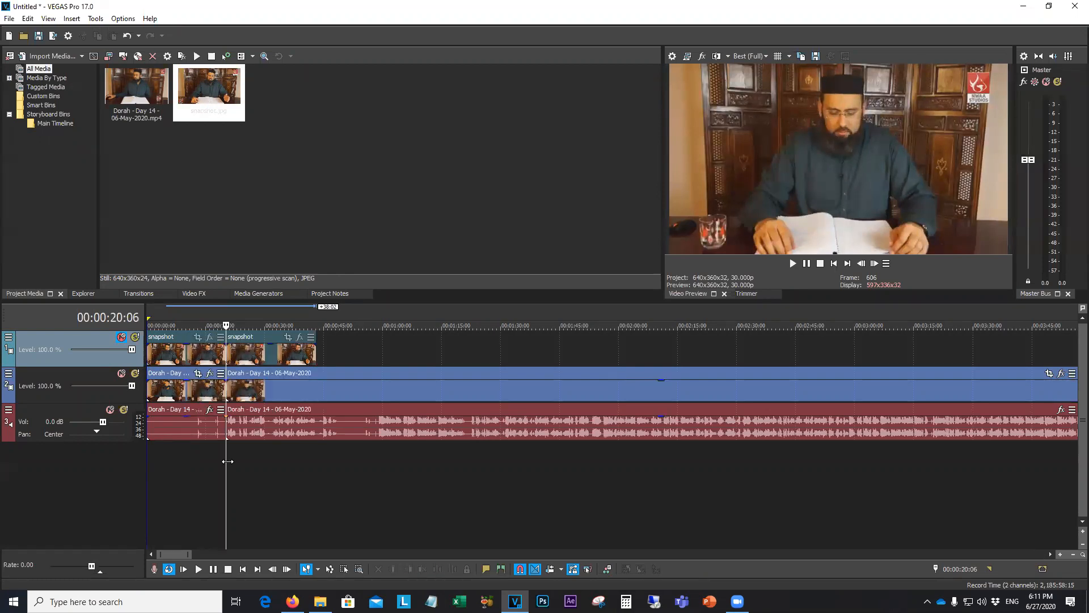
Delete the video, audio and snapshot segments before the 00:00:20:06 split
{"action": "left_click", "coordinate": [206, 434]}
{"action": "key", "text": "Delete"}
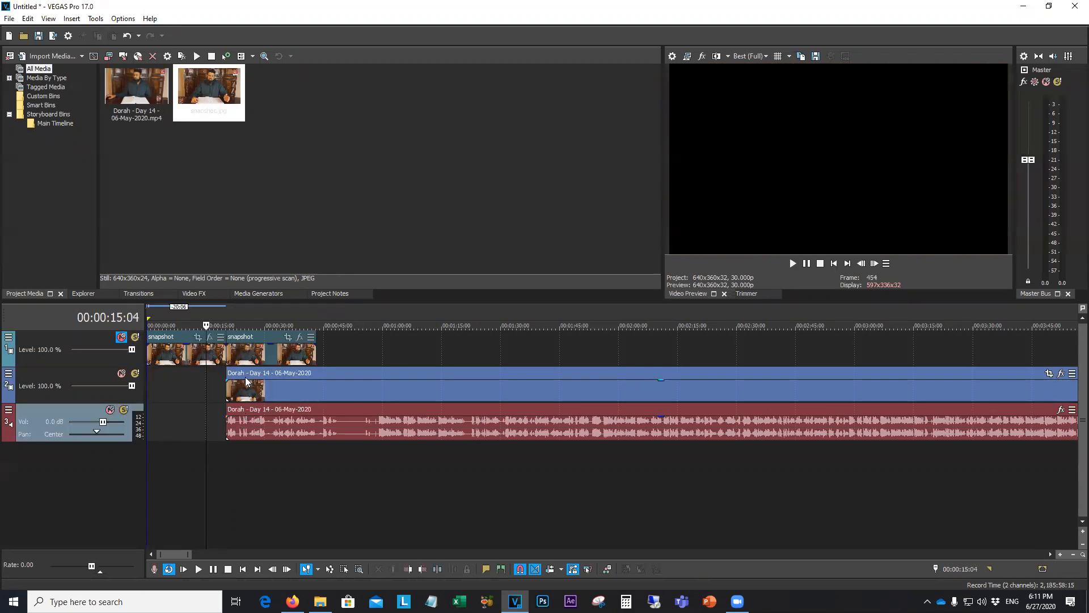
{"action": "left_click", "coordinate": [216, 363]}
{"action": "key", "text": "Delete"}
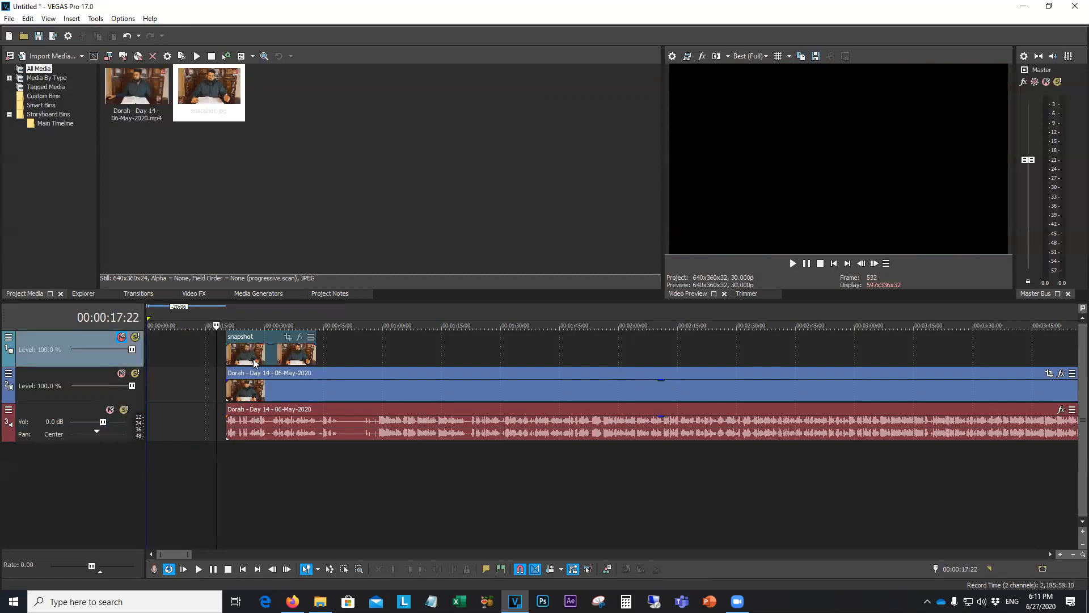
Unmute the snapshot track and extend the end of the remaining snapshot event by about 8 seconds
{"action": "left_click", "coordinate": [253, 363]}
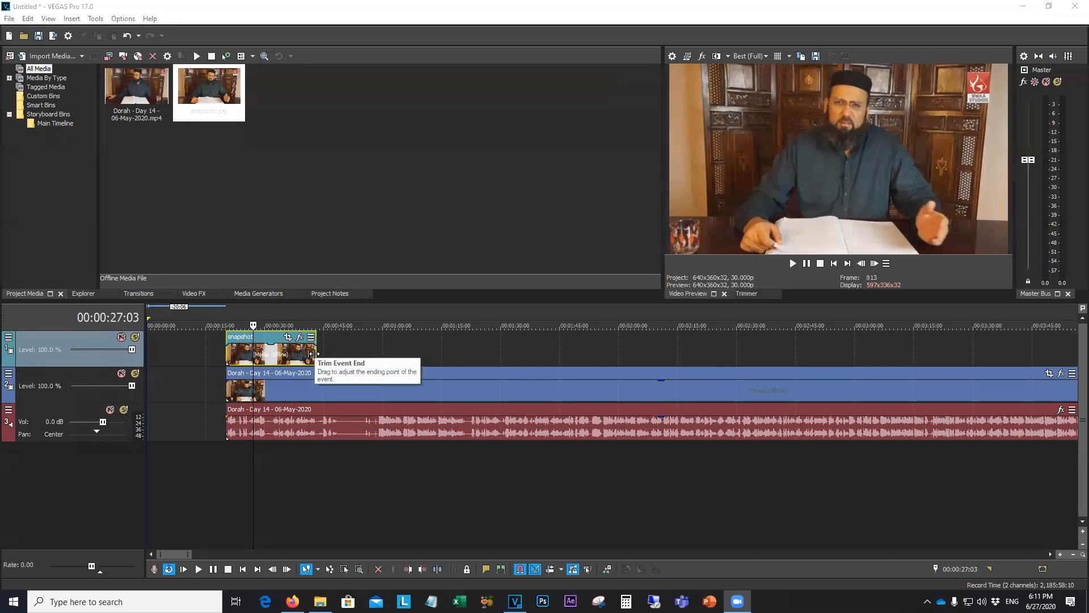
{"action": "left_click_drag", "start_coordinate": [313, 354], "coordinate": [349, 354]}
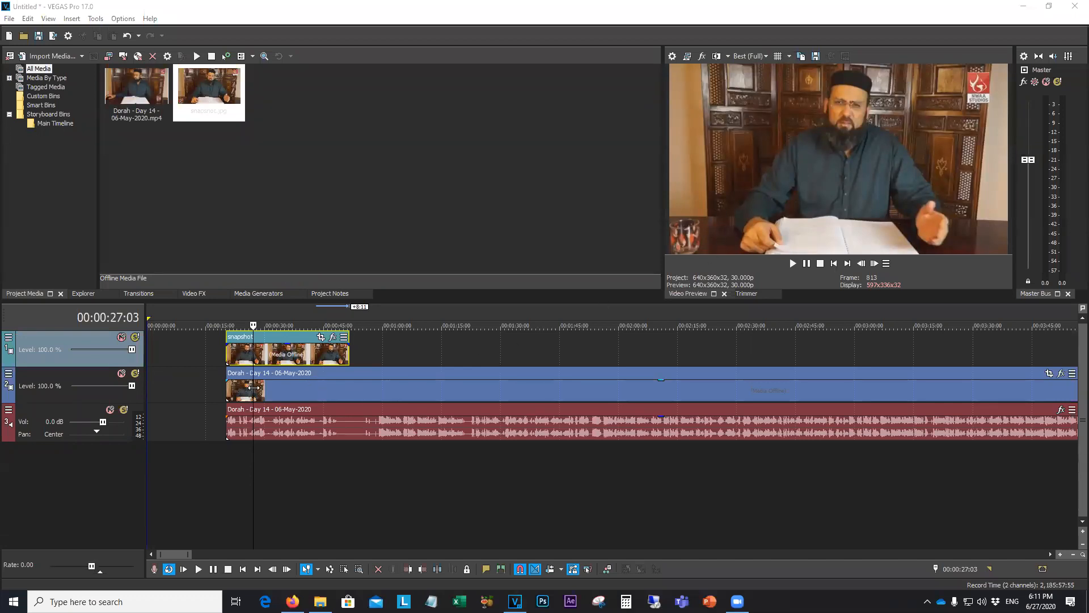
{"action": "left_click", "coordinate": [229, 391]}
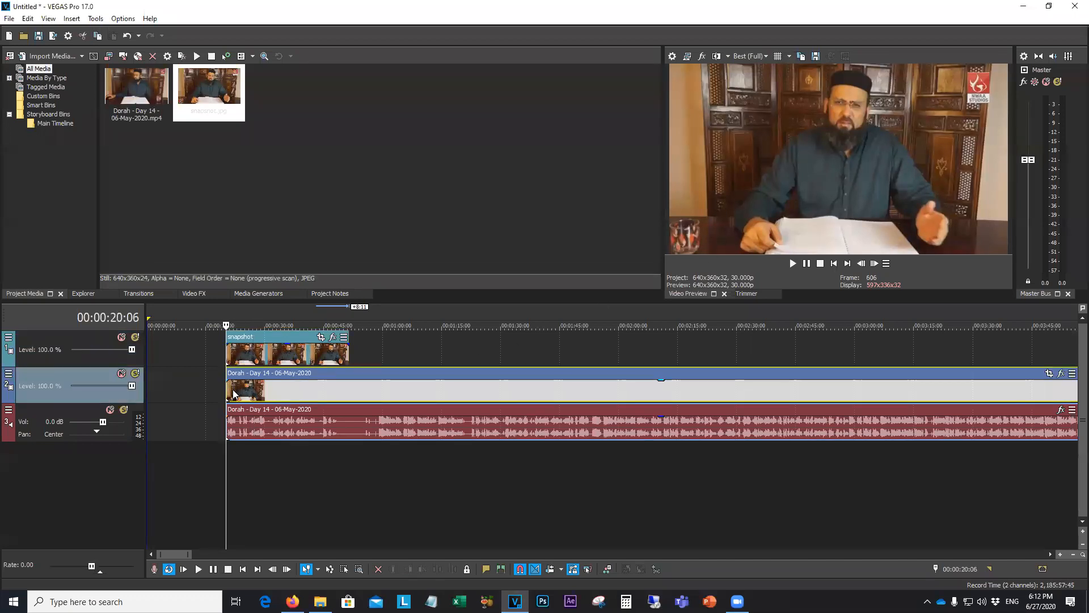
{"action": "left_click", "coordinate": [249, 393]}
{"action": "left_click", "coordinate": [262, 393]}
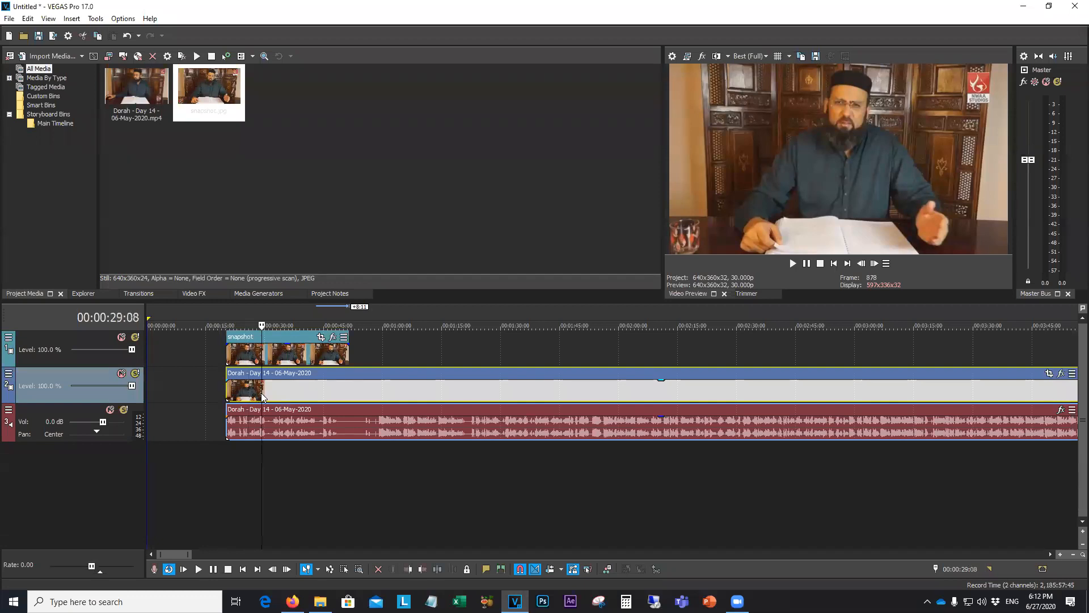
{"action": "left_click", "coordinate": [244, 390]}
{"action": "left_click", "coordinate": [234, 386]}
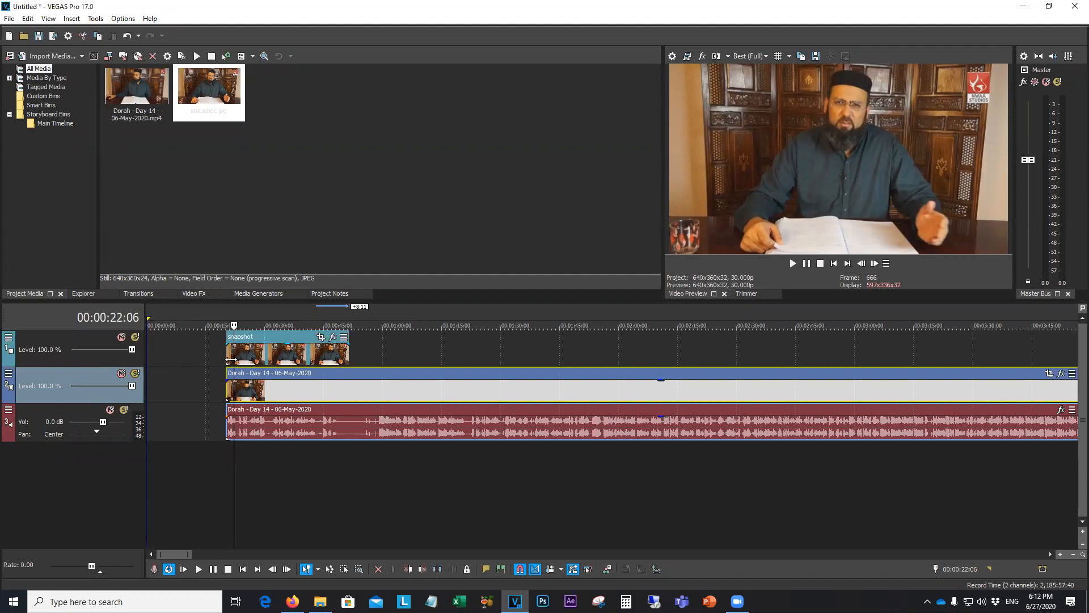
Enable the mask in the snapshot event's Pan/Crop and draw a small rectangular mask near the image's lower-left corner, at about X 89, Y 323
{"action": "left_click", "coordinate": [229, 360]}
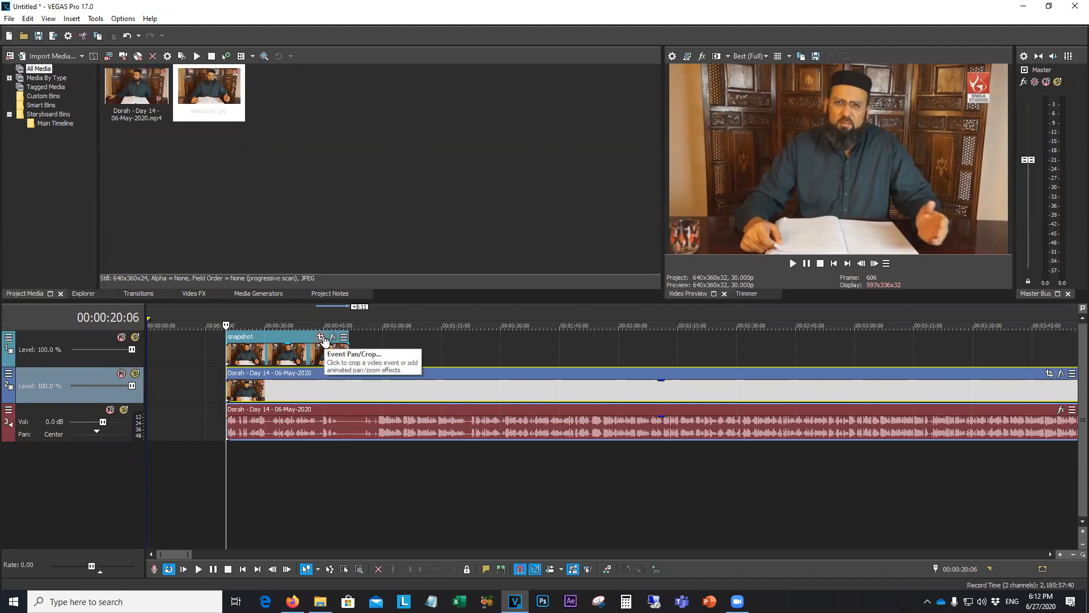
{"action": "left_click", "coordinate": [321, 337]}
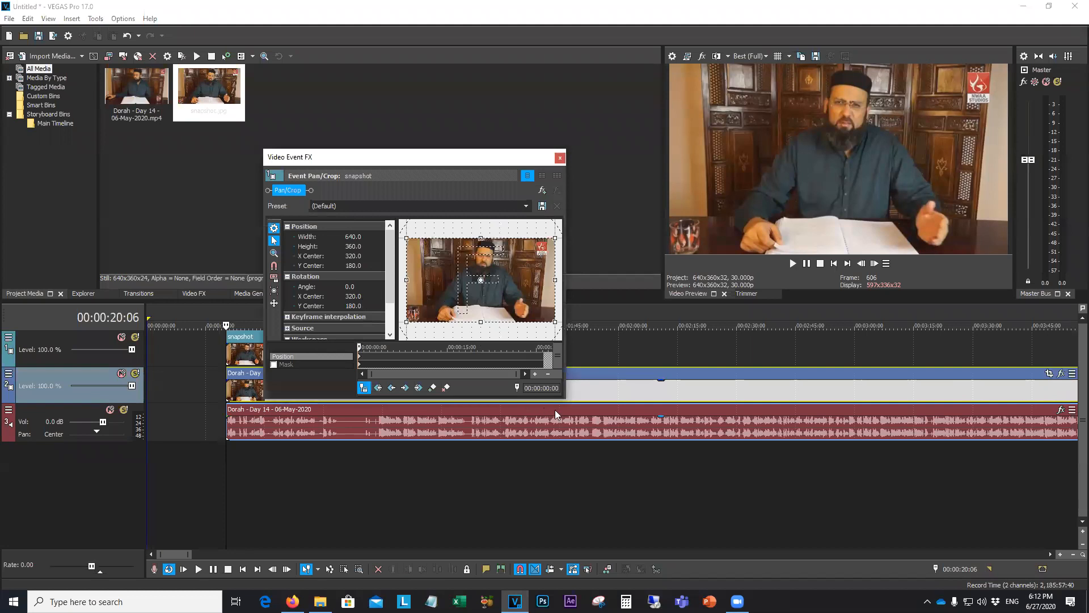
{"action": "left_click_drag", "start_coordinate": [565, 399], "coordinate": [728, 519]}
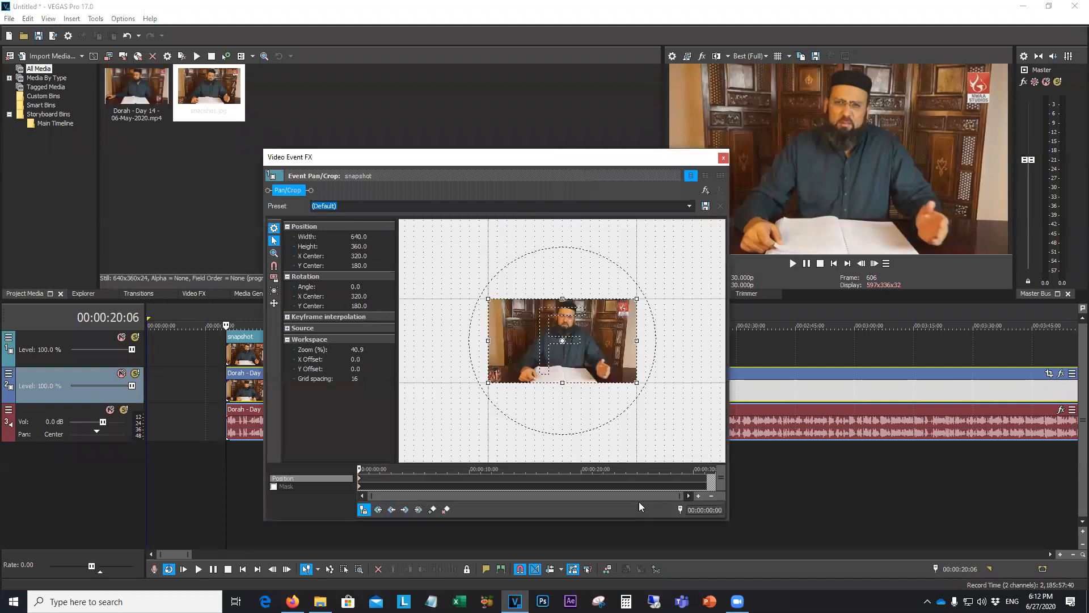
{"action": "left_click", "coordinate": [274, 487]}
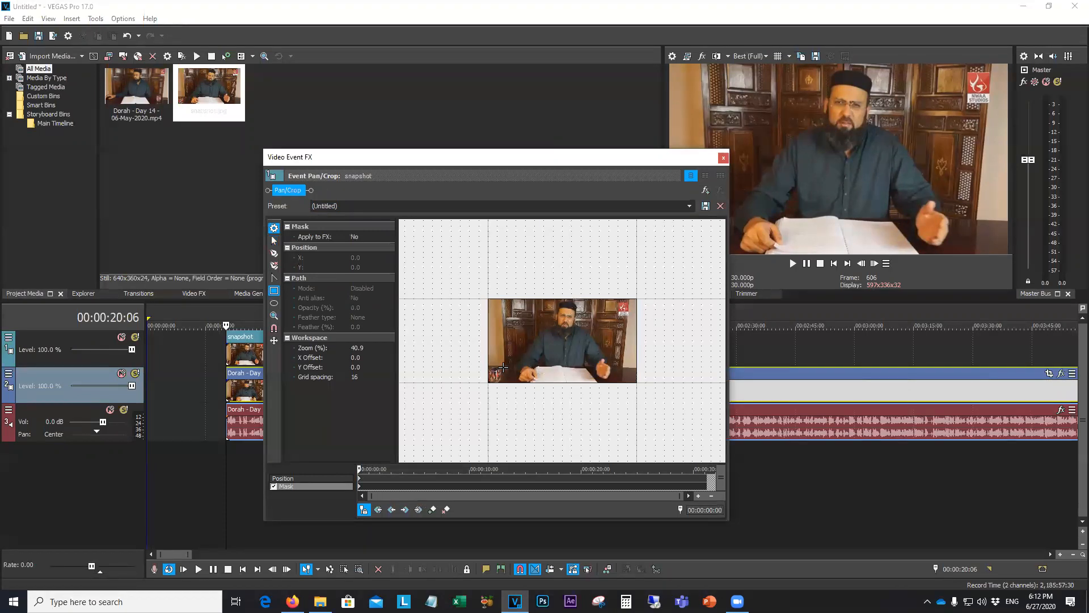
{"action": "left_click_drag", "start_coordinate": [503, 368], "coordinate": [514, 383]}
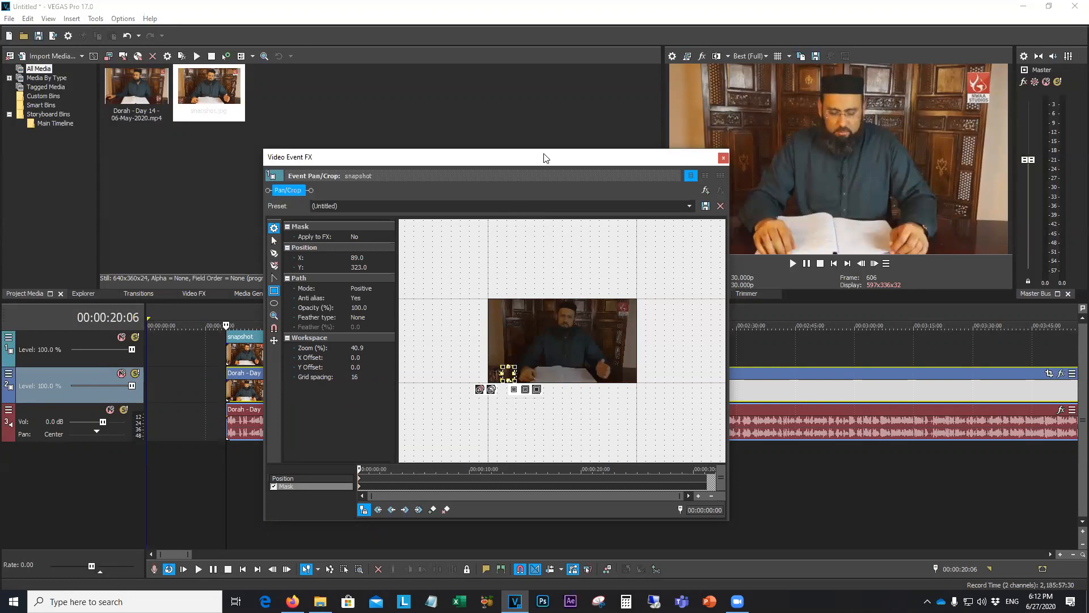
Adjust the mask's upper-left corner to bring its position to X 86.6, Y 319.3, and close the Pan/Crop window
{"action": "left_click_drag", "start_coordinate": [547, 160], "coordinate": [469, 110]}
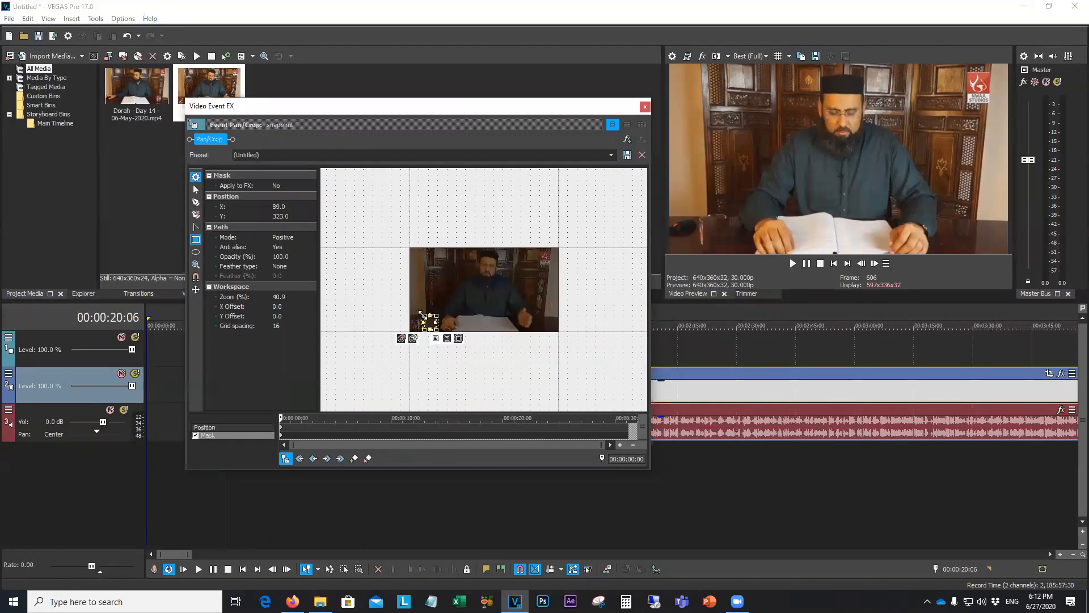
{"action": "left_click_drag", "start_coordinate": [423, 314], "coordinate": [420, 313]}
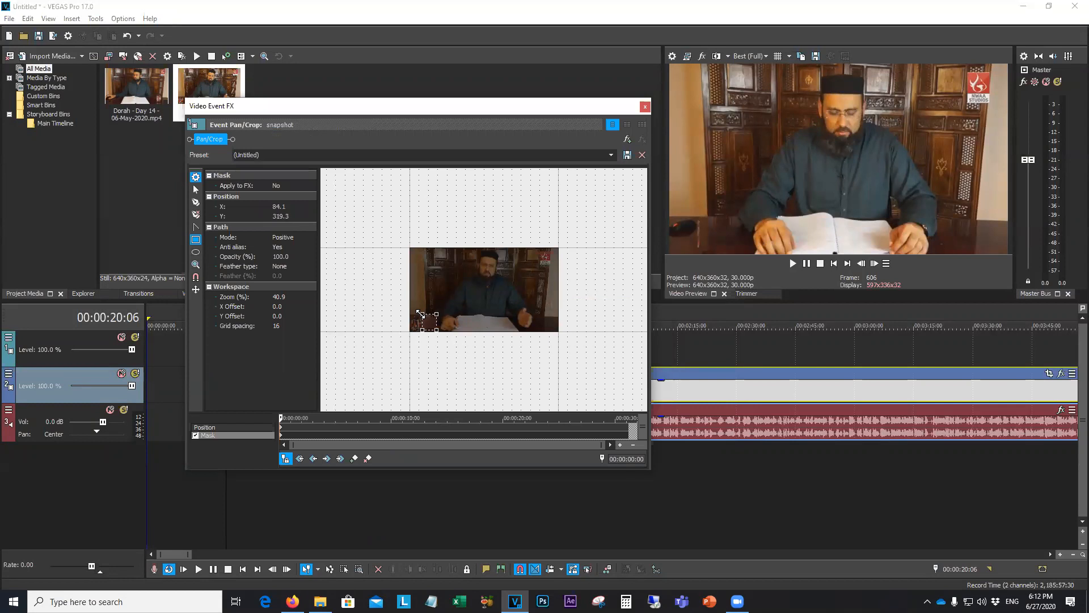
{"action": "left_click_drag", "start_coordinate": [421, 313], "coordinate": [421, 314]}
{"action": "left_click", "coordinate": [421, 314]}
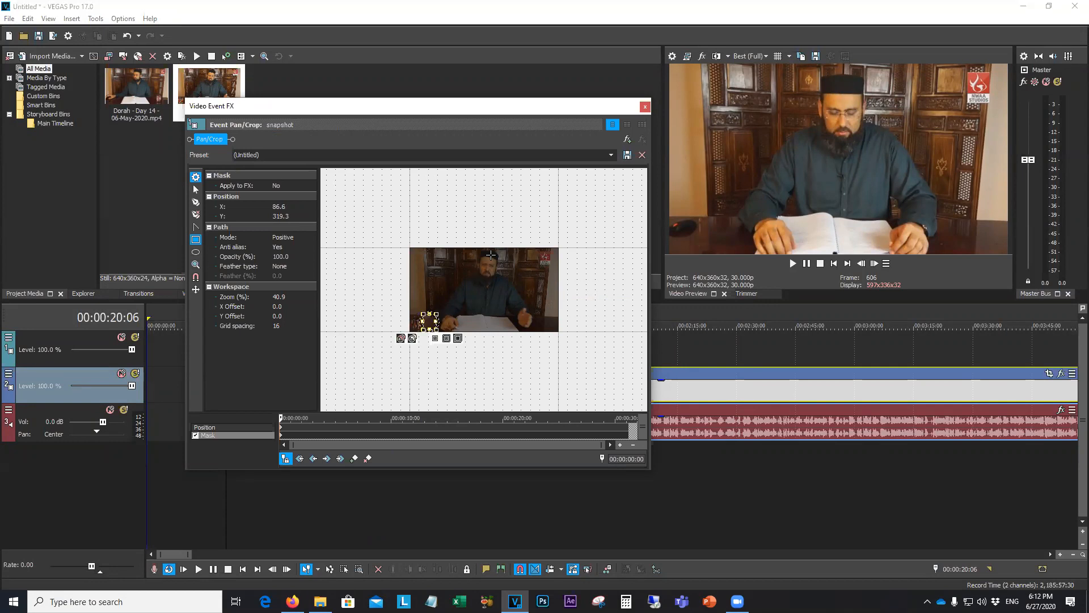
{"action": "left_click", "coordinate": [645, 107]}
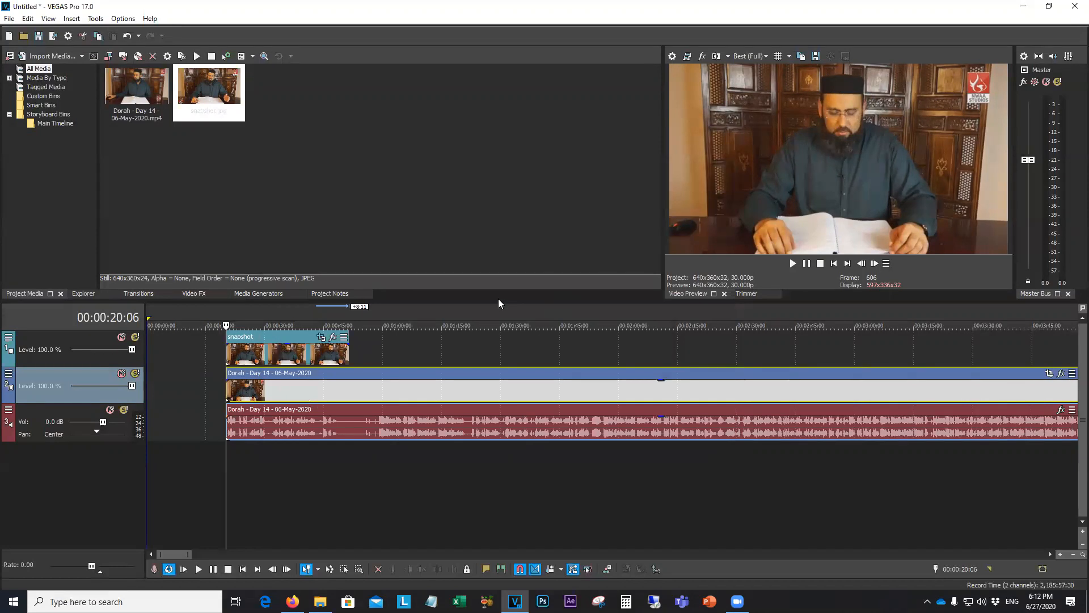
Play back the masked section from 00:00:20:06, muting the master output, and select the snapshot event at 00:00:25:24
{"action": "key", "text": "space"}
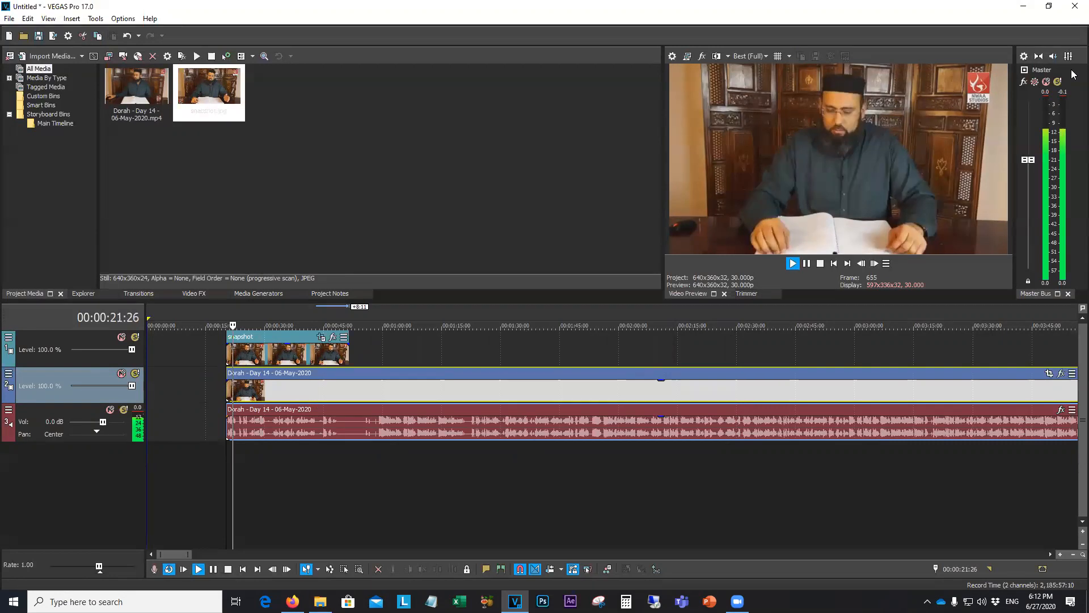
{"action": "left_click", "coordinate": [1046, 81]}
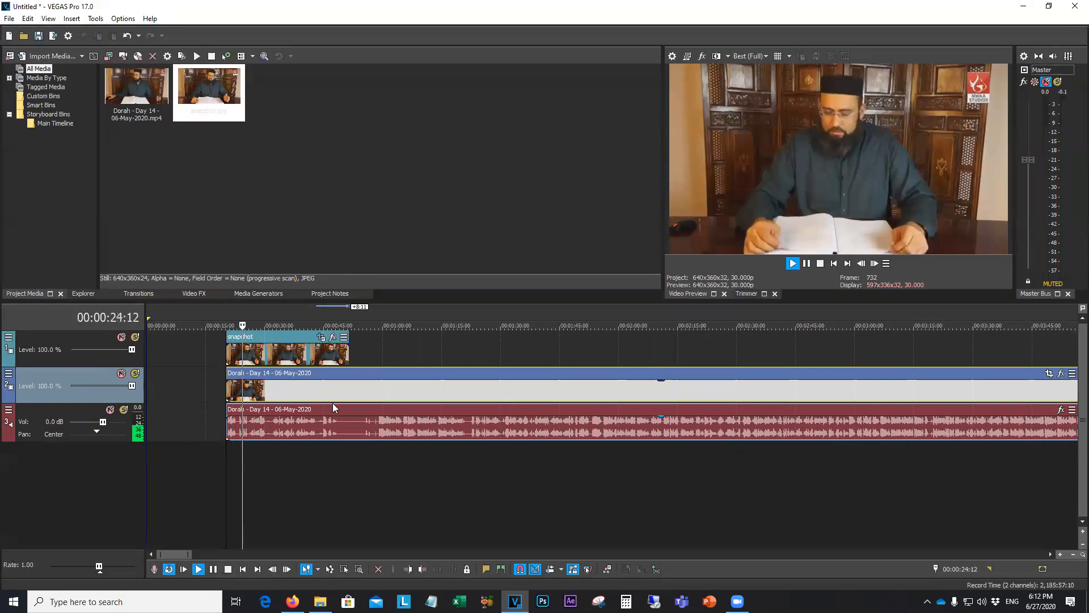
{"action": "left_click", "coordinate": [820, 263]}
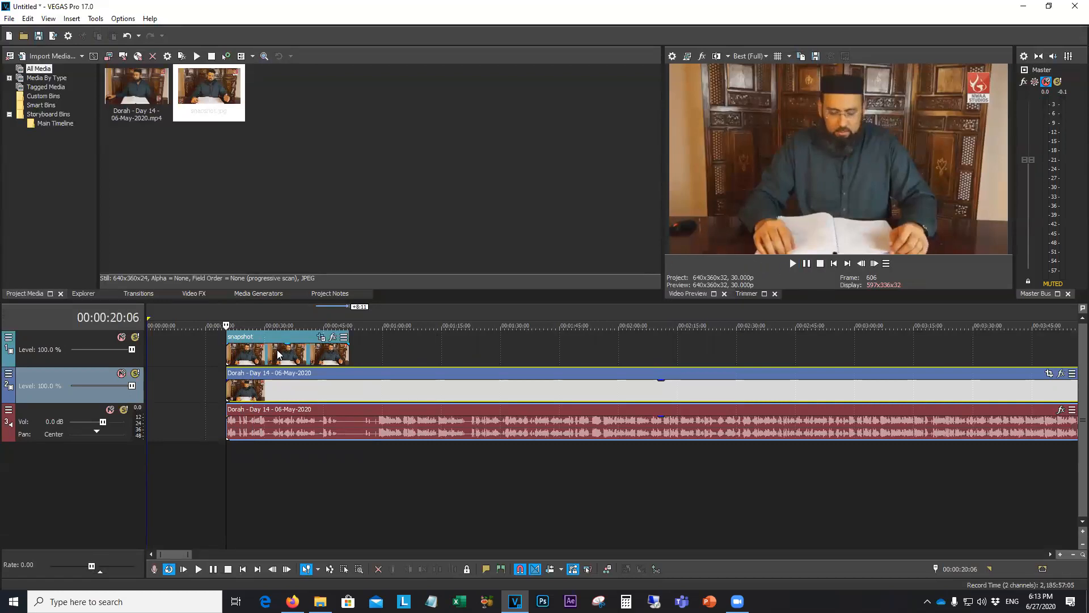
{"action": "left_click", "coordinate": [248, 357]}
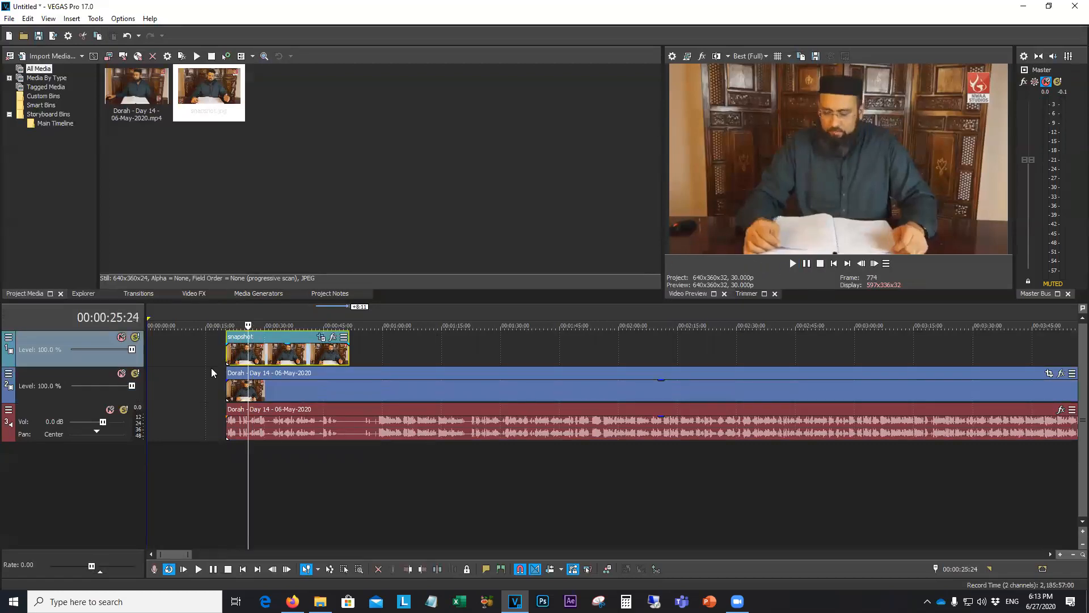
{"action": "left_click", "coordinate": [120, 337]}
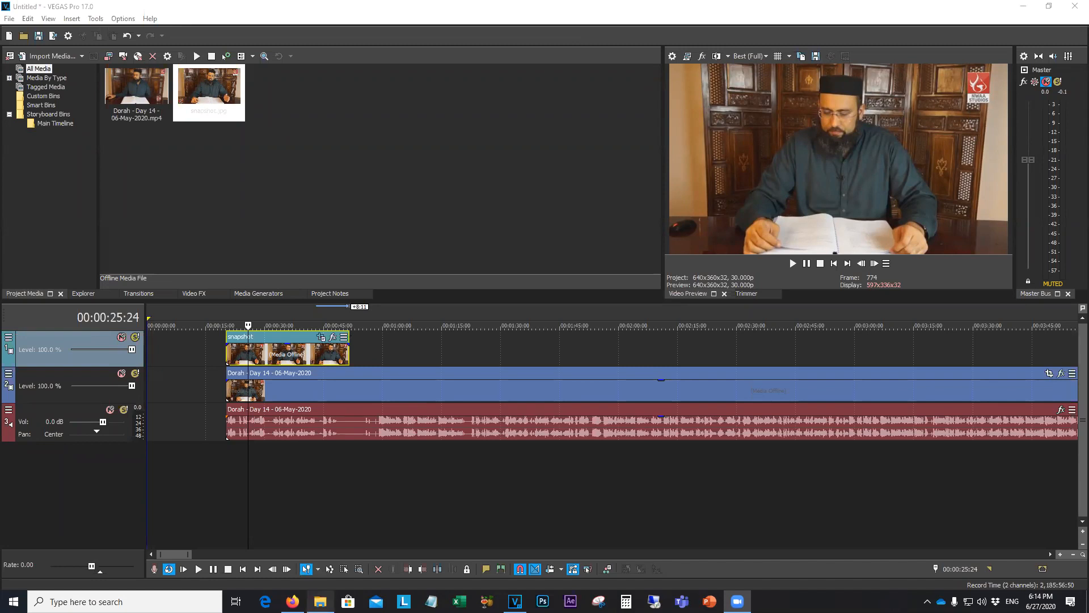
Switch to WhatsApp Web in Firefox, search the chats for "lea" and open the Learn PS, VP & AE group
{"action": "mouse_move", "coordinate": [321, 601]}
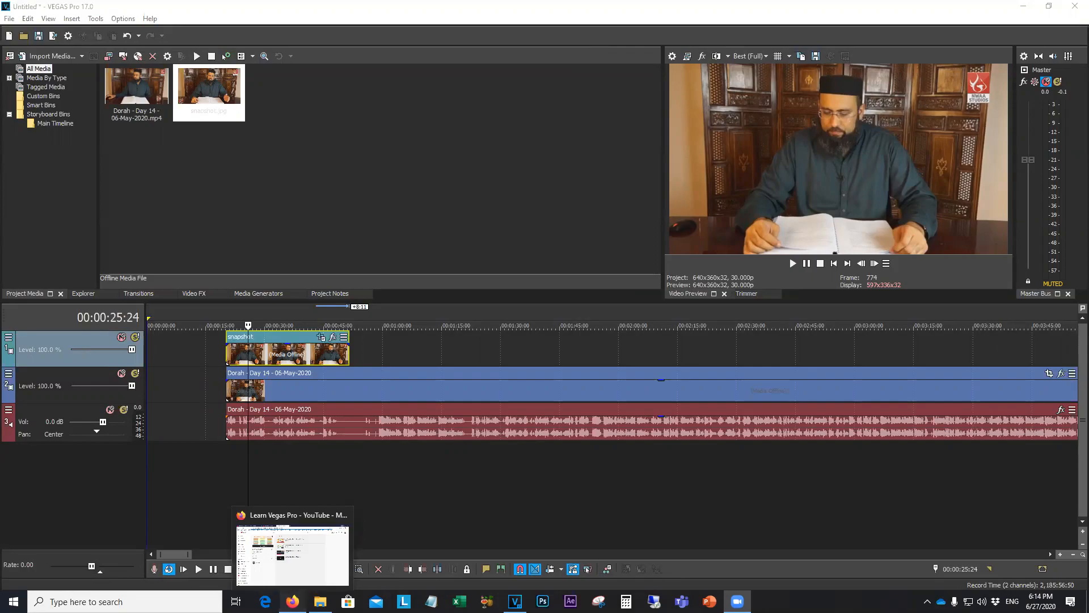
{"action": "left_click", "coordinate": [301, 599]}
{"action": "left_click", "coordinate": [167, 12]}
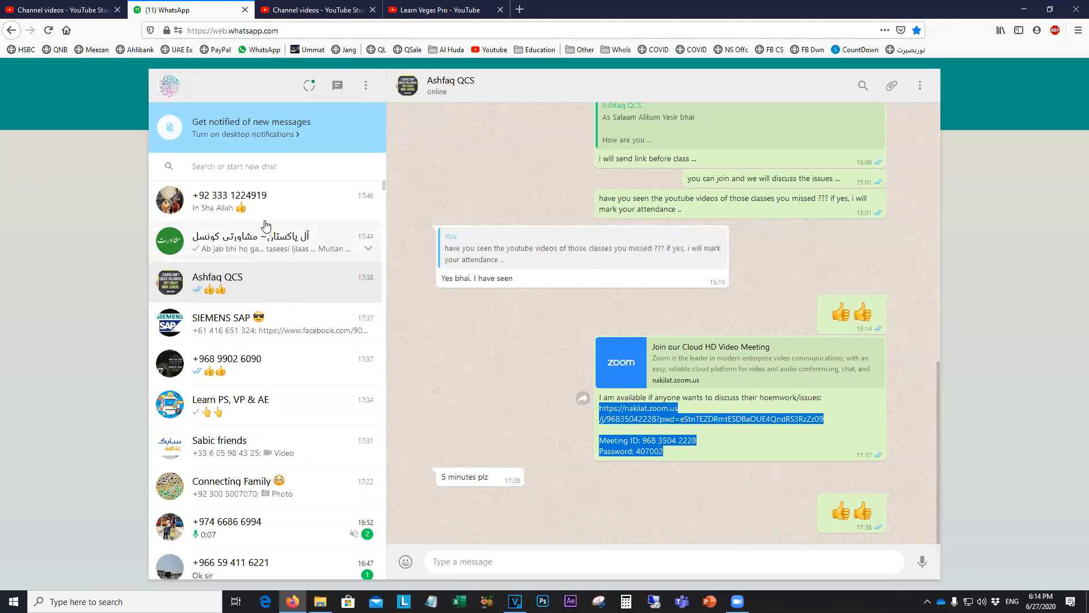
{"action": "left_click", "coordinate": [260, 167]}
{"action": "type", "text": "lea"}
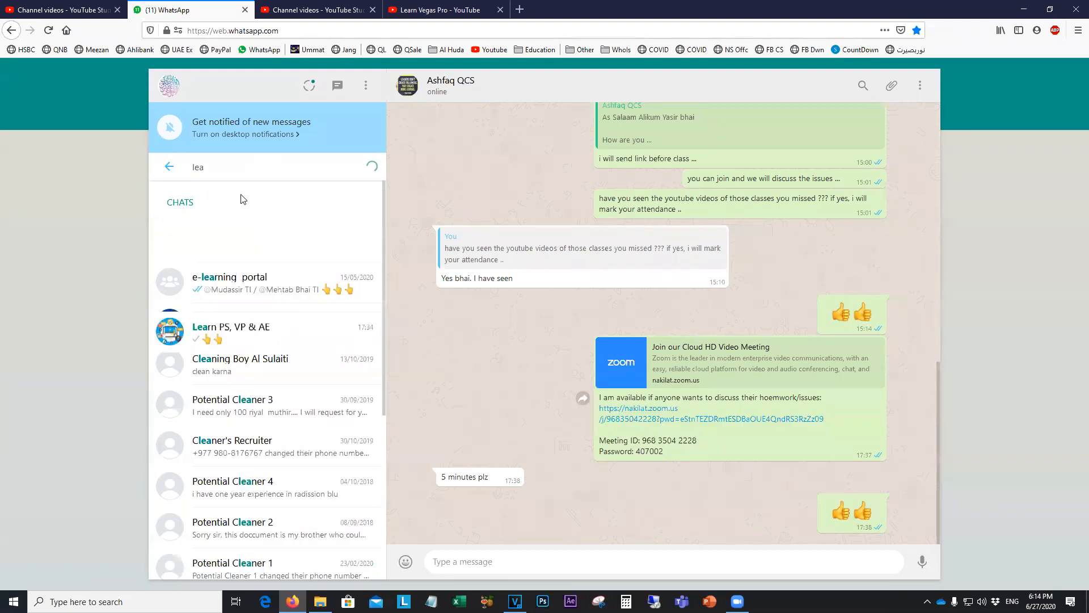
{"action": "left_click", "coordinate": [267, 251]}
Review tasks 3A to 3C of the Assignment # 3 message in the group chat and return to VEGAS Pro
{"action": "scroll", "coordinate": [521, 338], "scroll_direction": "up", "scroll_amount": 3}
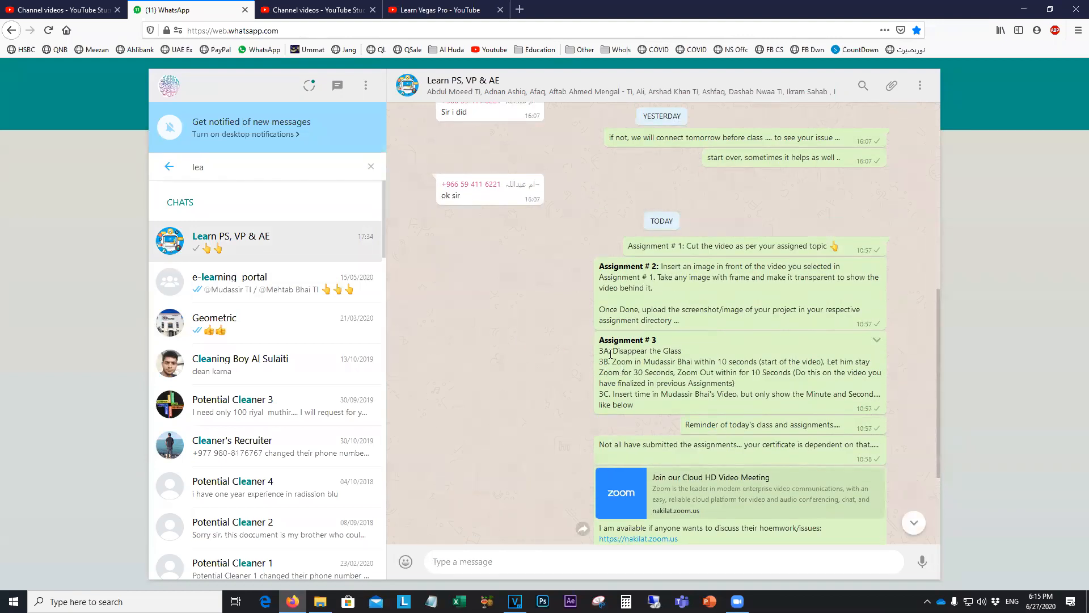
{"action": "left_click_drag", "start_coordinate": [613, 351], "coordinate": [703, 374]}
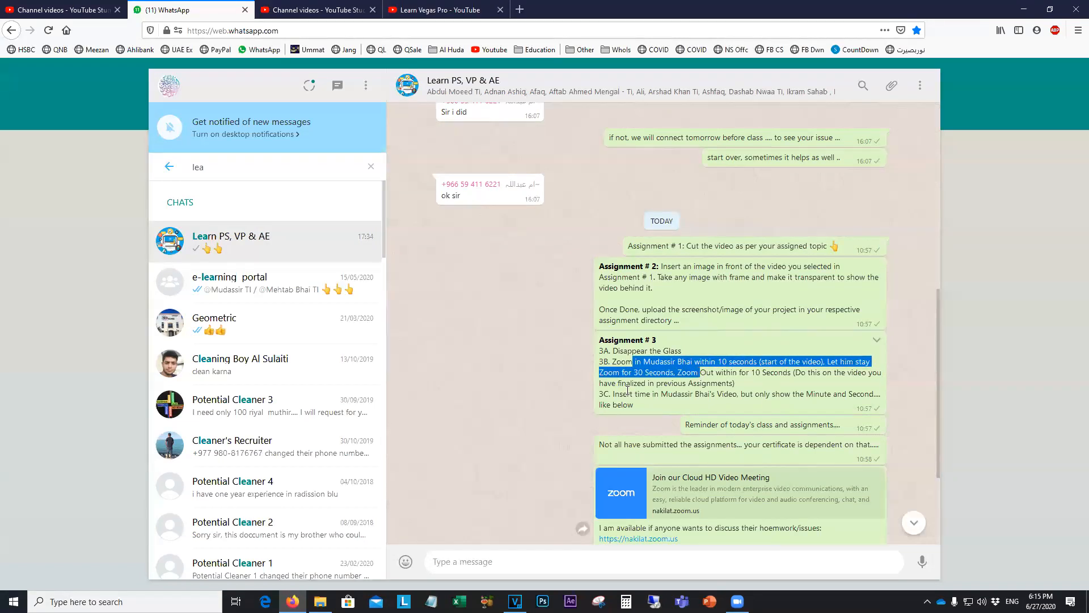
{"action": "left_click_drag", "start_coordinate": [628, 394], "coordinate": [633, 405]}
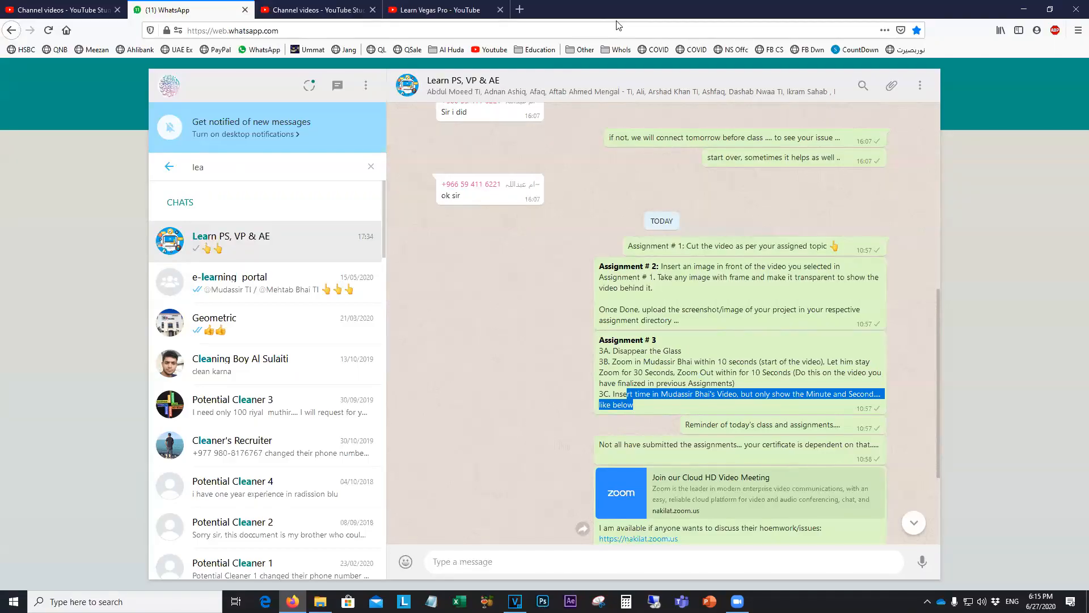
{"action": "left_click", "coordinate": [514, 601]}
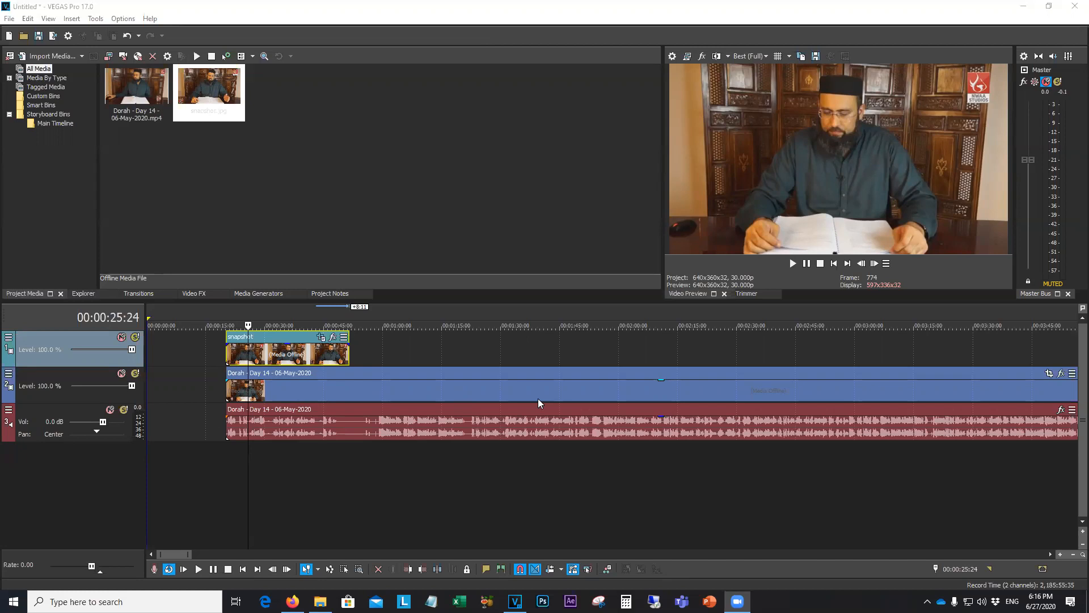
Delete the snapshot video track above the lecture video
{"action": "scroll", "coordinate": [336, 385], "scroll_direction": "down", "scroll_amount": 9}
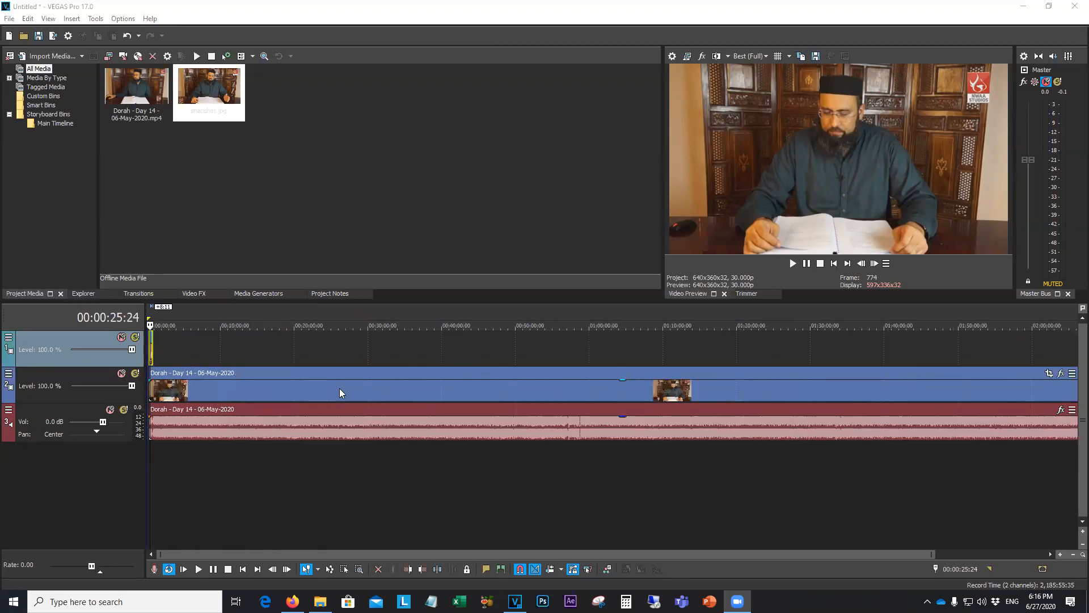
{"action": "scroll", "coordinate": [294, 395], "scroll_direction": "up", "scroll_amount": 9}
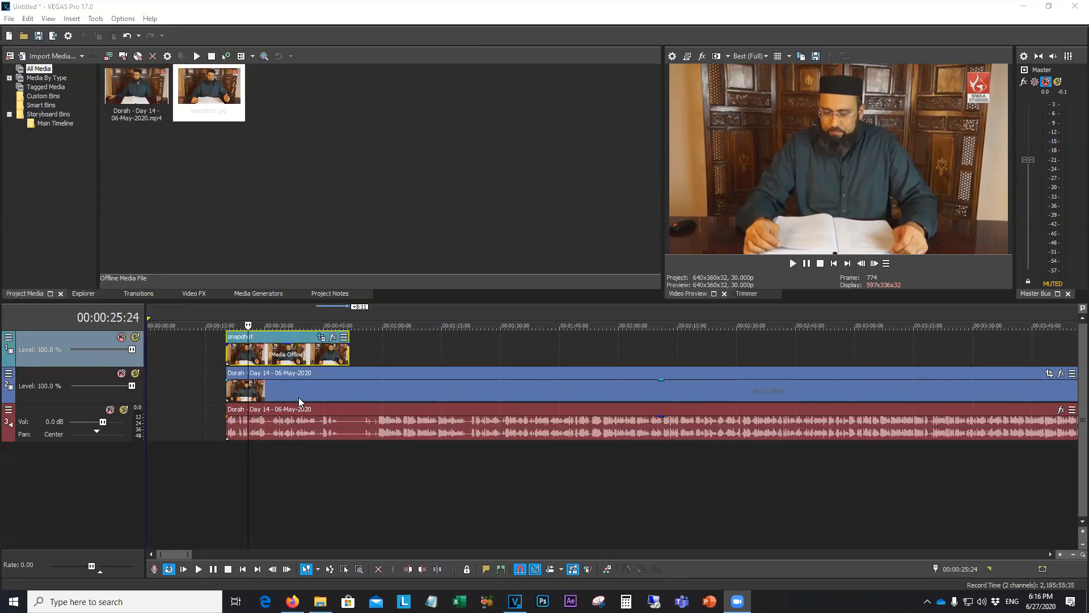
{"action": "right_click", "coordinate": [429, 347]}
{"action": "left_click", "coordinate": [478, 248]}
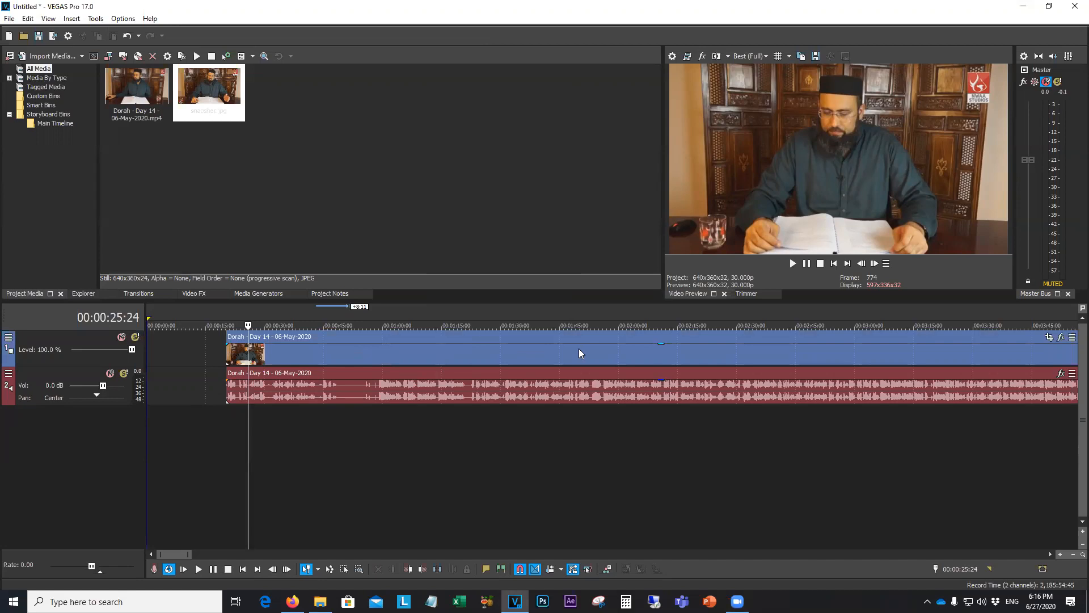
Split the lecture video and audio at 00:02:07:09 and delete everything after the split
{"action": "left_click", "coordinate": [630, 353]}
{"action": "left_click", "coordinate": [647, 360]}
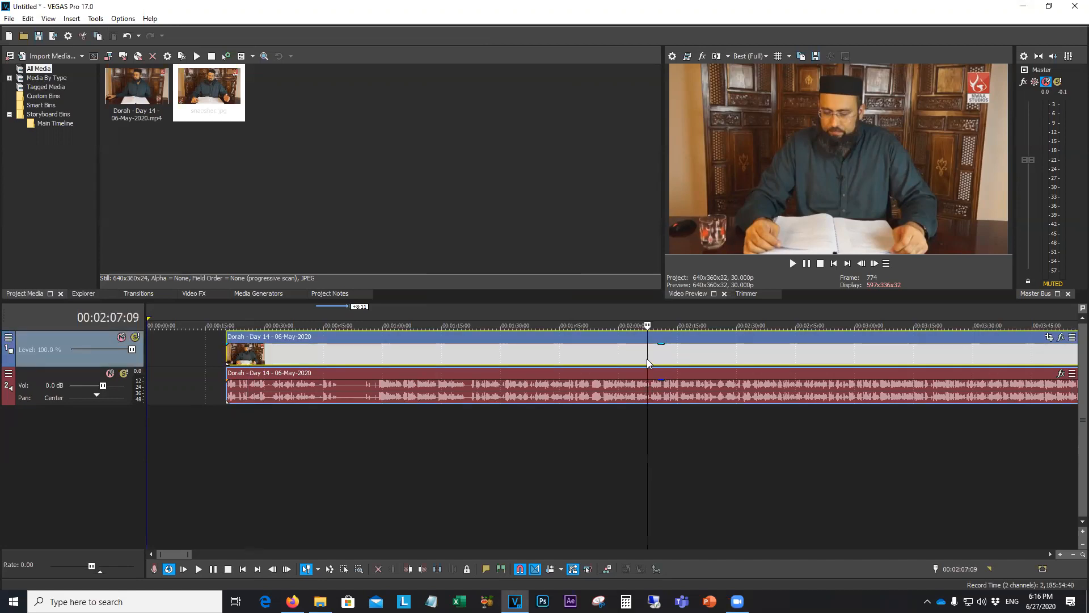
{"action": "key", "text": "s"}
{"action": "left_click", "coordinate": [686, 362]}
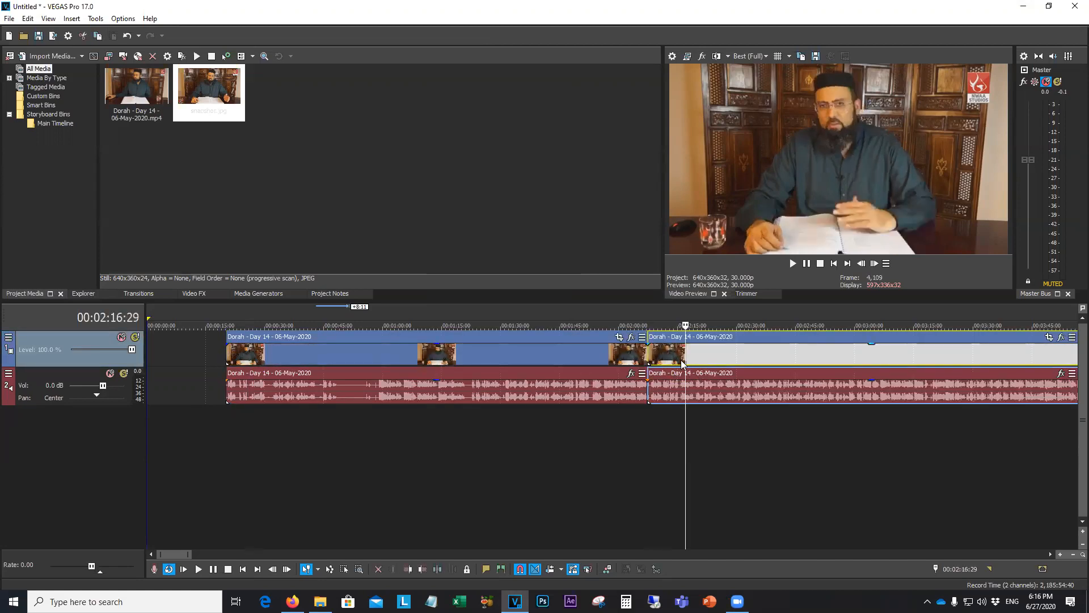
{"action": "key", "text": "Delete"}
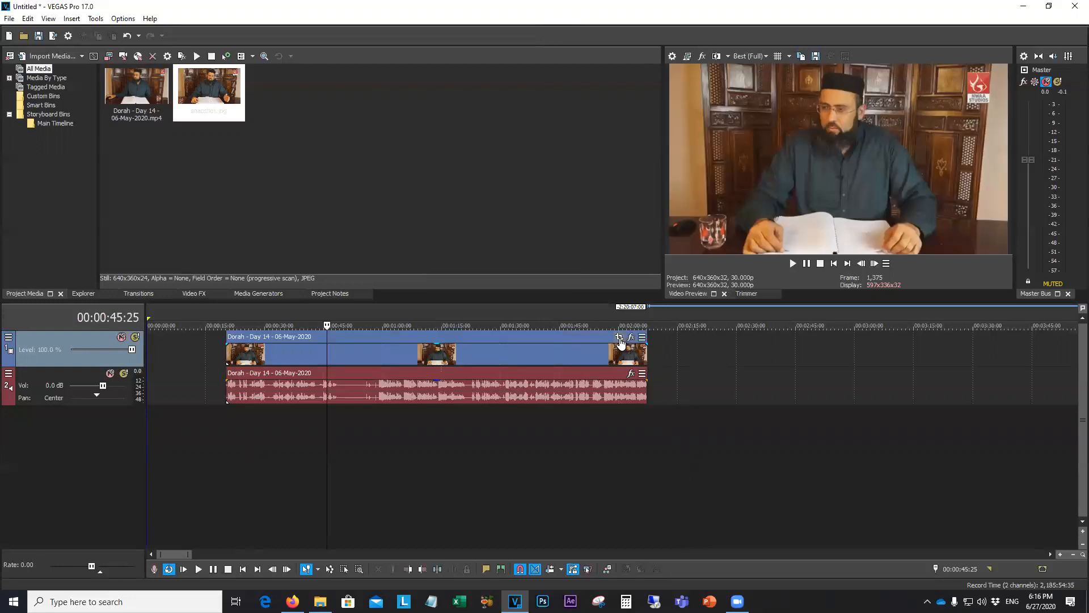
Crop the lecture video event to 347.8 × 224.6 centred at X 324.3, Y 112.3 at 00:00:25:19, and close Pan/Crop
{"action": "left_click", "coordinate": [619, 338]}
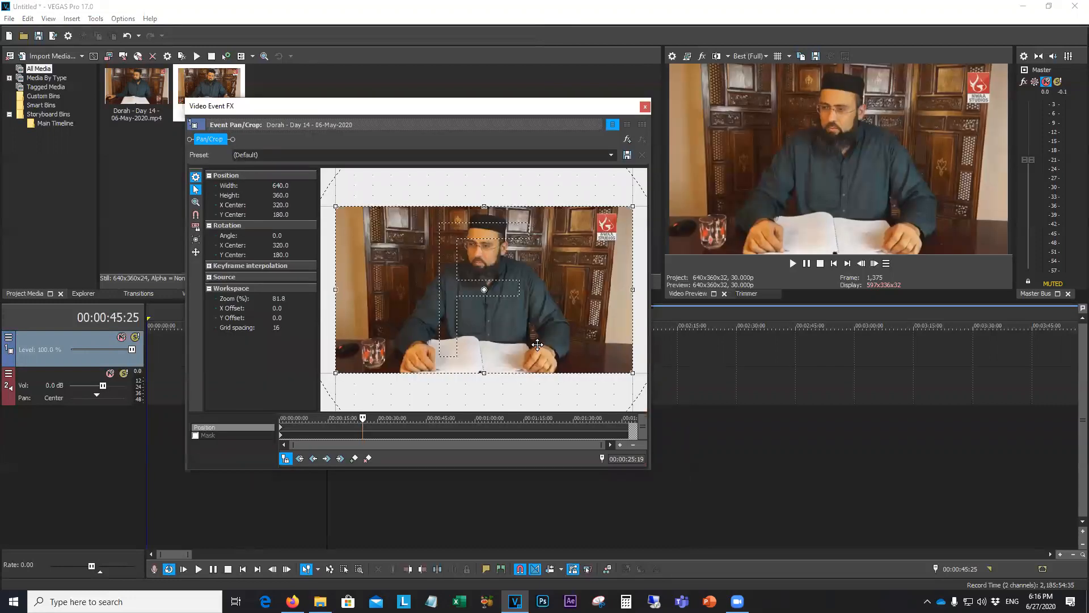
{"action": "scroll", "coordinate": [533, 337], "scroll_direction": "down", "scroll_amount": 3}
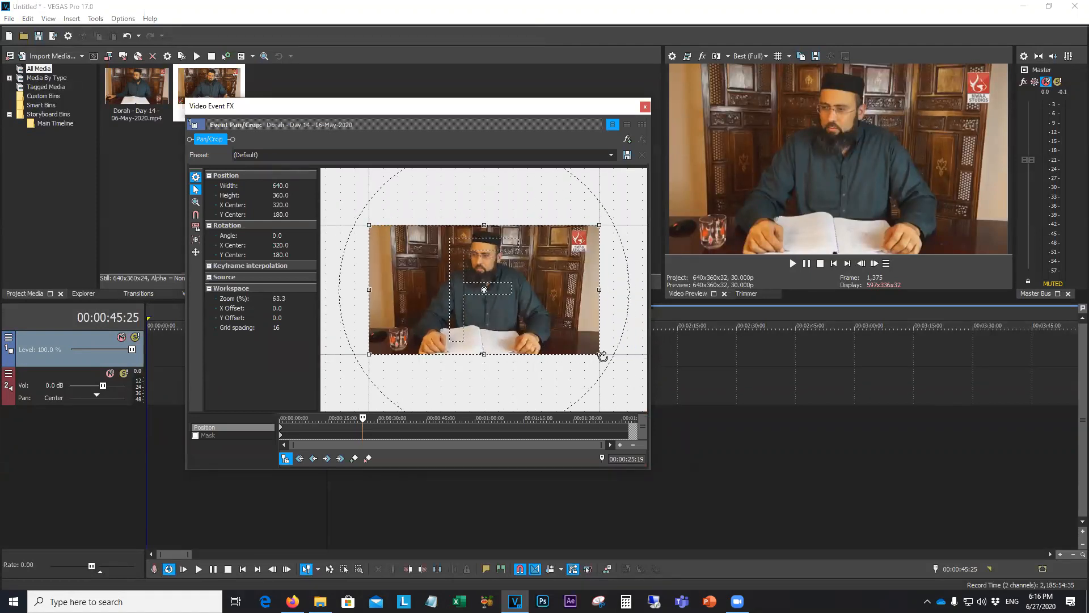
{"action": "scroll", "coordinate": [602, 356], "scroll_direction": "down", "scroll_amount": 2}
{"action": "left_click_drag", "start_coordinate": [568, 337], "coordinate": [505, 291]}
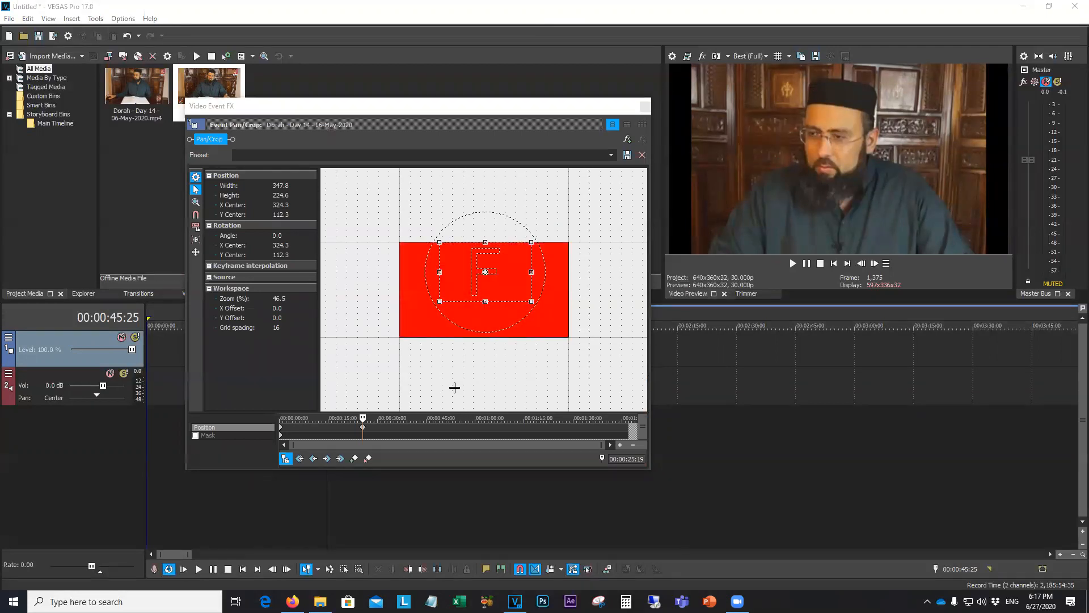
{"action": "left_click", "coordinate": [645, 106]}
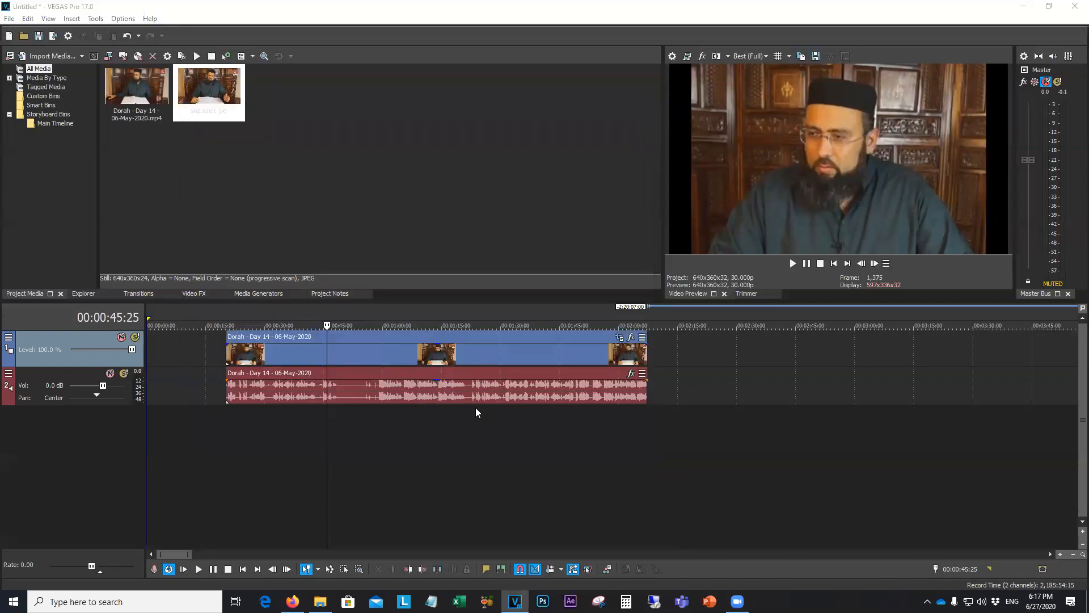
Delete the 00:00:25:19 position keyframe from the lecture event's Pan/Crop and close the window
{"action": "left_click", "coordinate": [619, 337]}
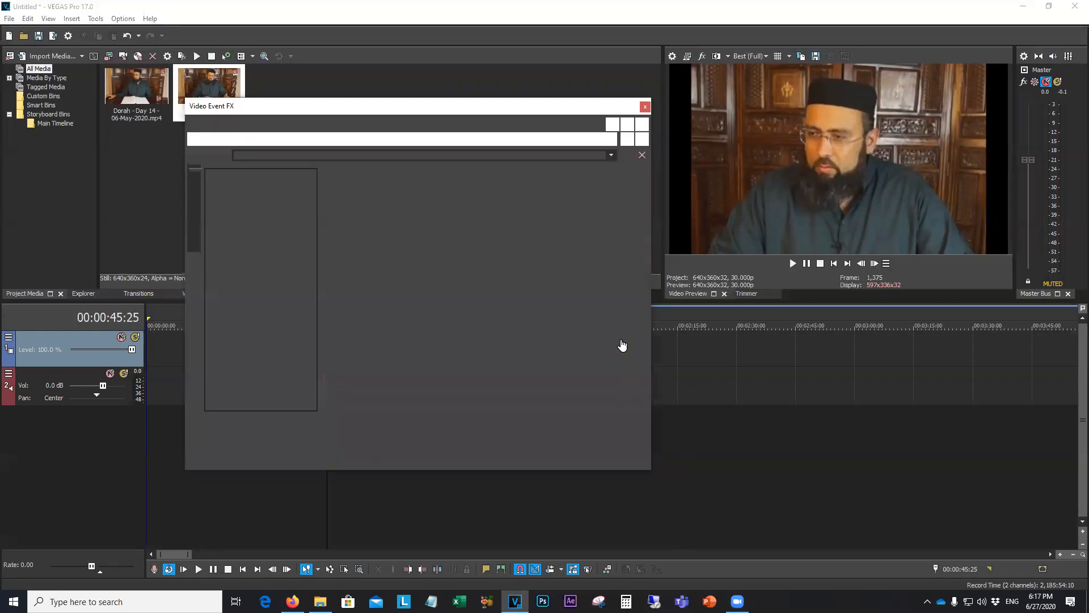
{"action": "left_click", "coordinate": [363, 427]}
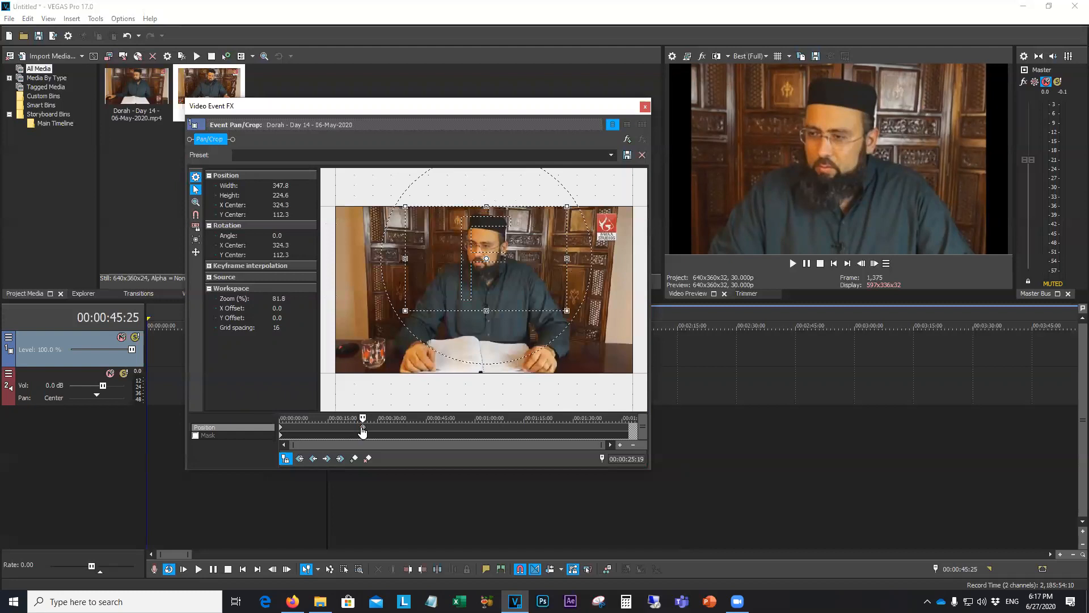
{"action": "key", "text": "Delete"}
{"action": "left_click", "coordinate": [646, 107]}
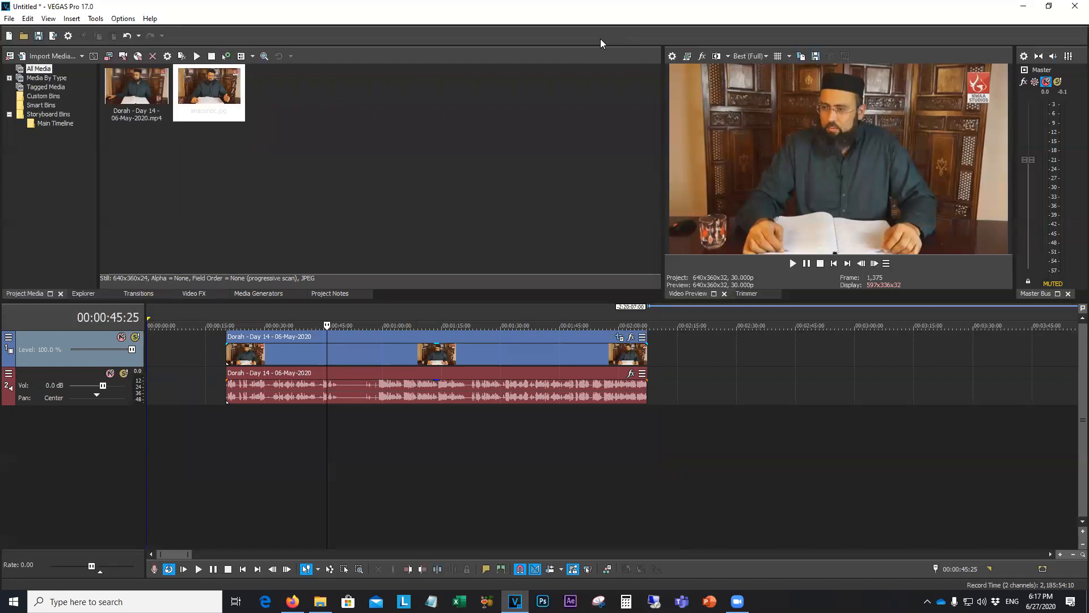
{"action": "left_click", "coordinate": [258, 293]}
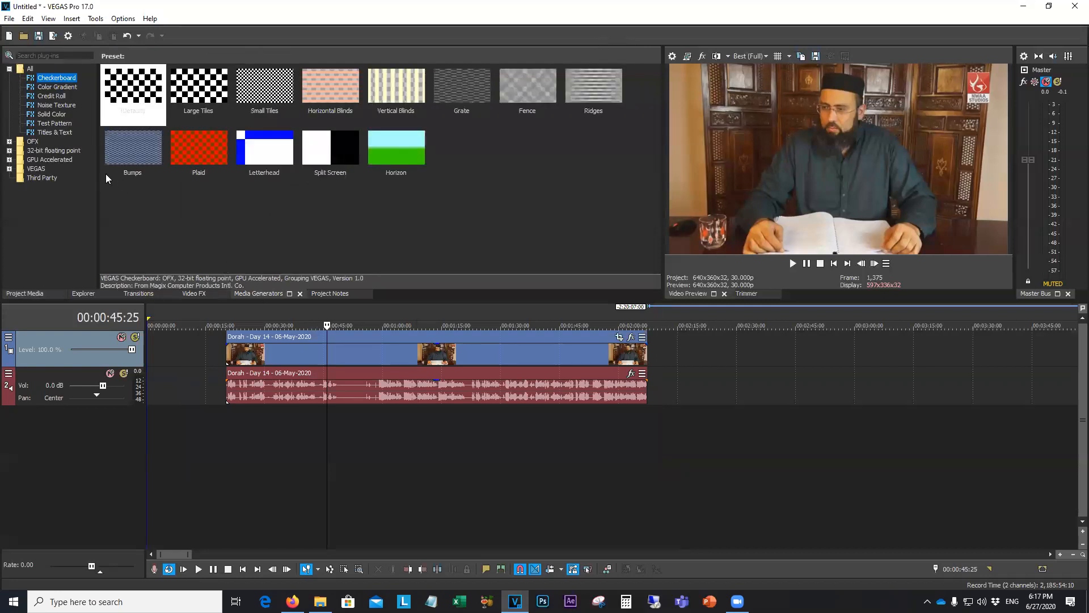
{"action": "left_click", "coordinate": [196, 294]}
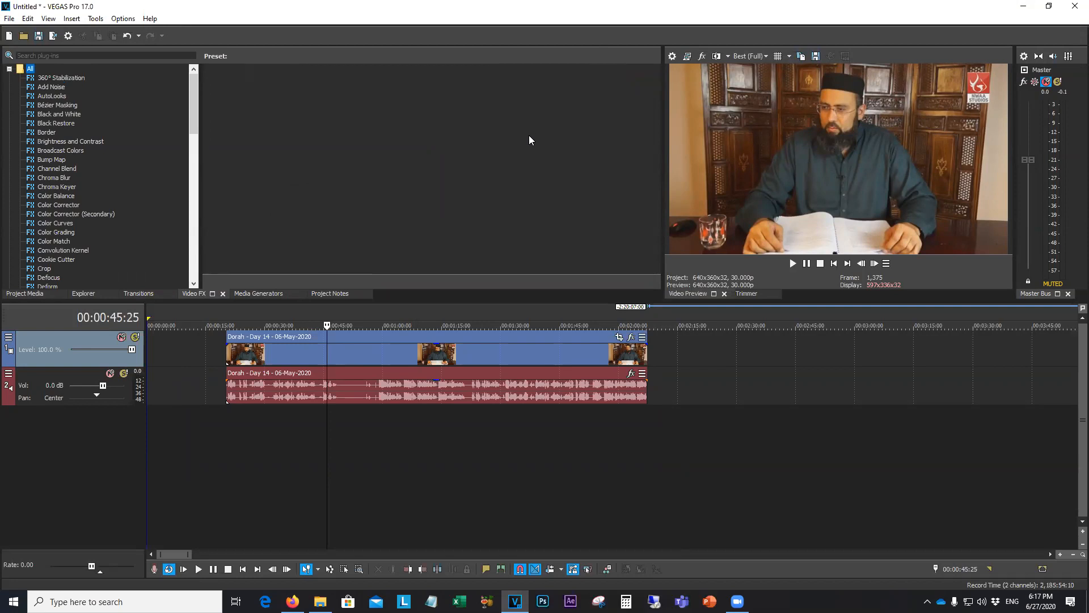
{"action": "left_click", "coordinate": [523, 37]}
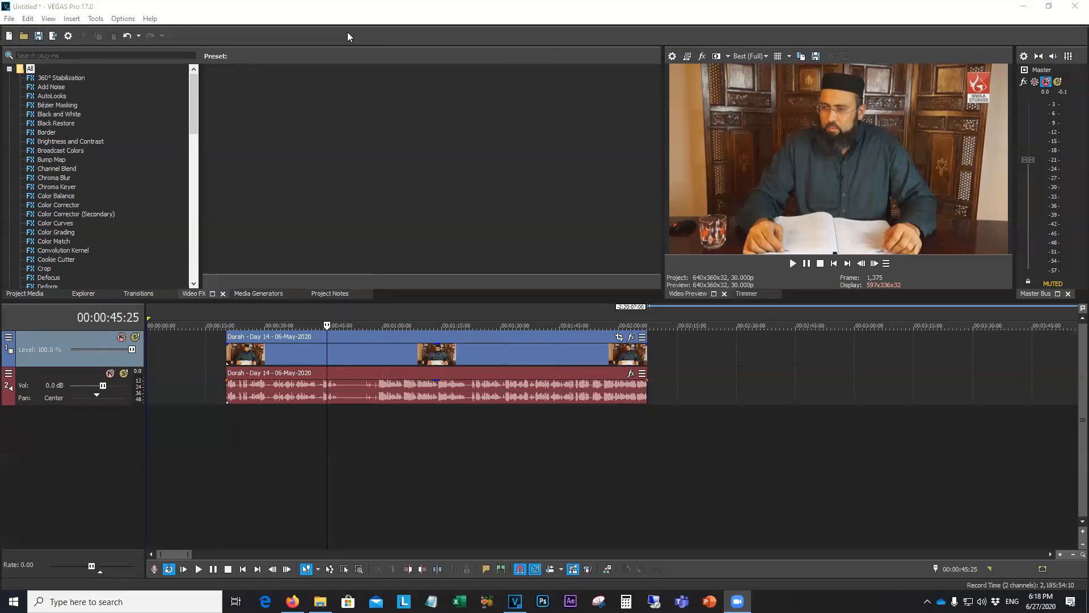
{"action": "left_click", "coordinate": [333, 352]}
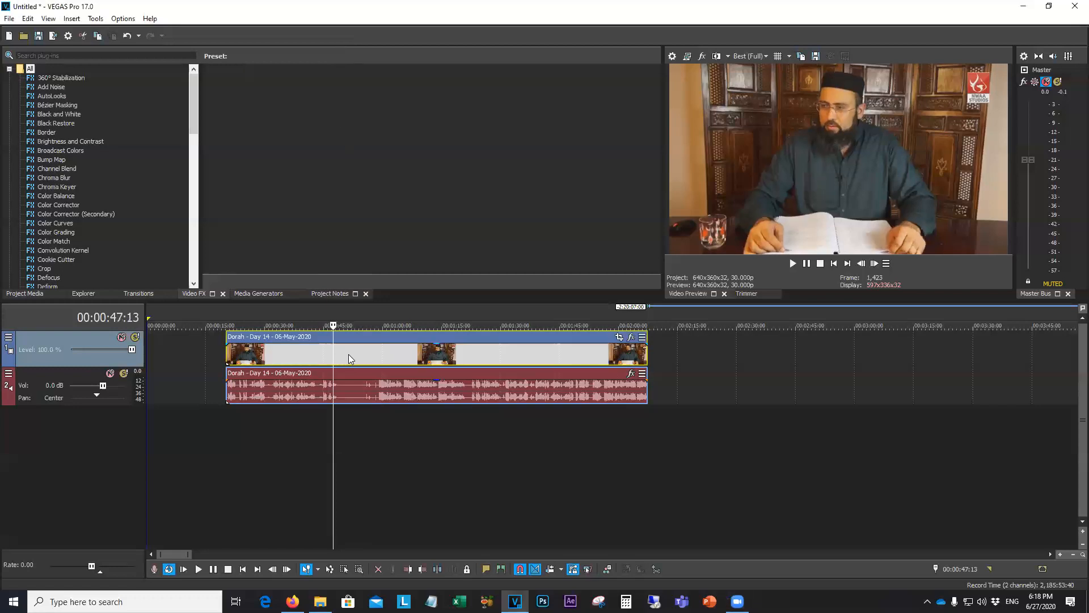
{"action": "right_click", "coordinate": [349, 354]}
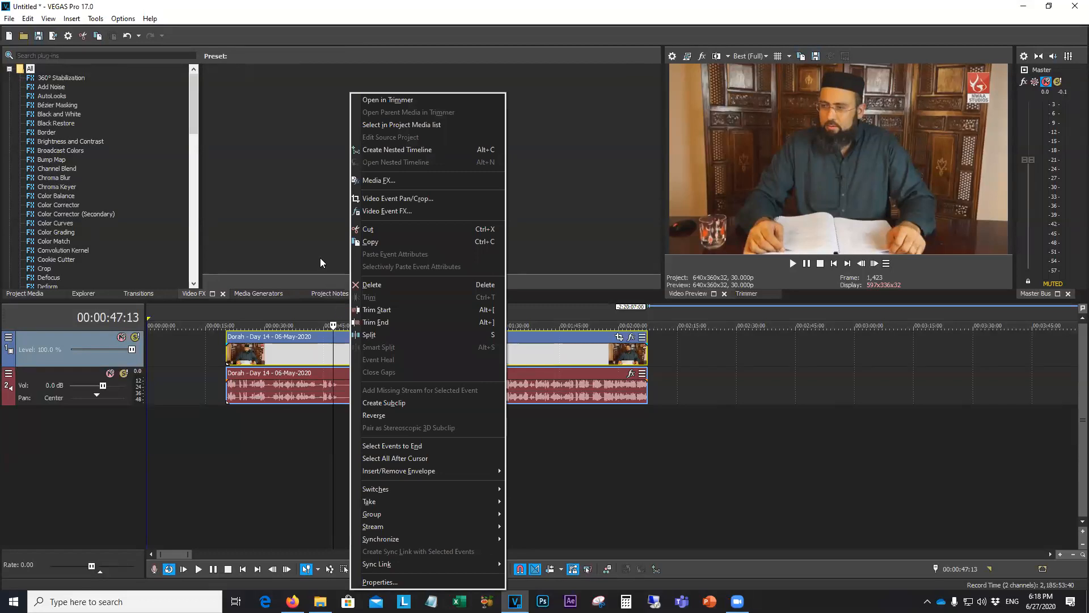
{"action": "left_click", "coordinate": [657, 369]}
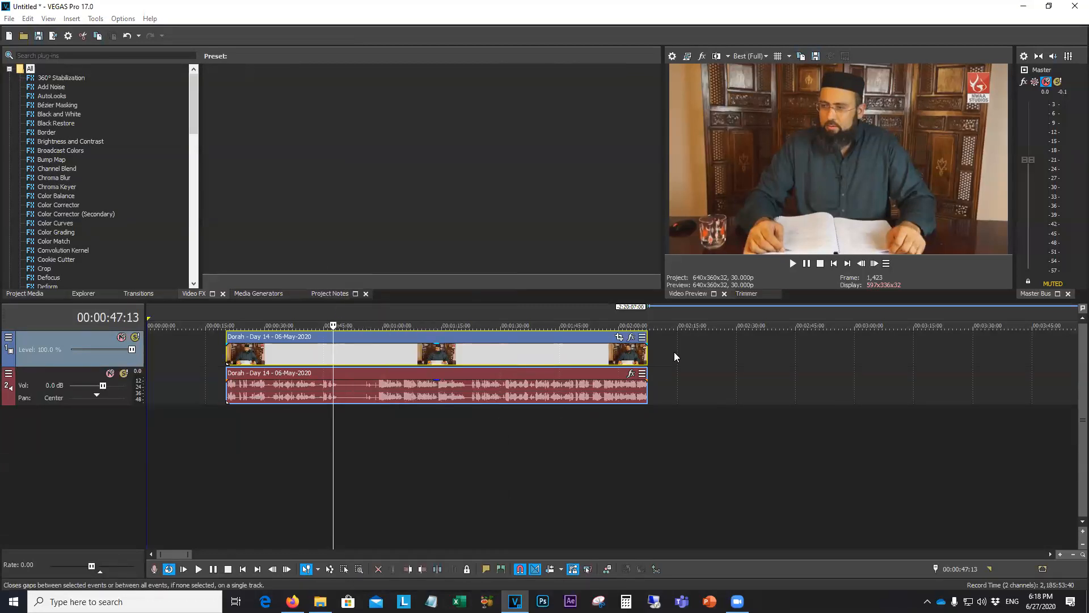
Insert a new video track above the lecture video track
{"action": "left_click", "coordinate": [673, 352]}
{"action": "left_click", "coordinate": [693, 352]}
{"action": "right_click", "coordinate": [692, 351]}
{"action": "right_click", "coordinate": [680, 349]}
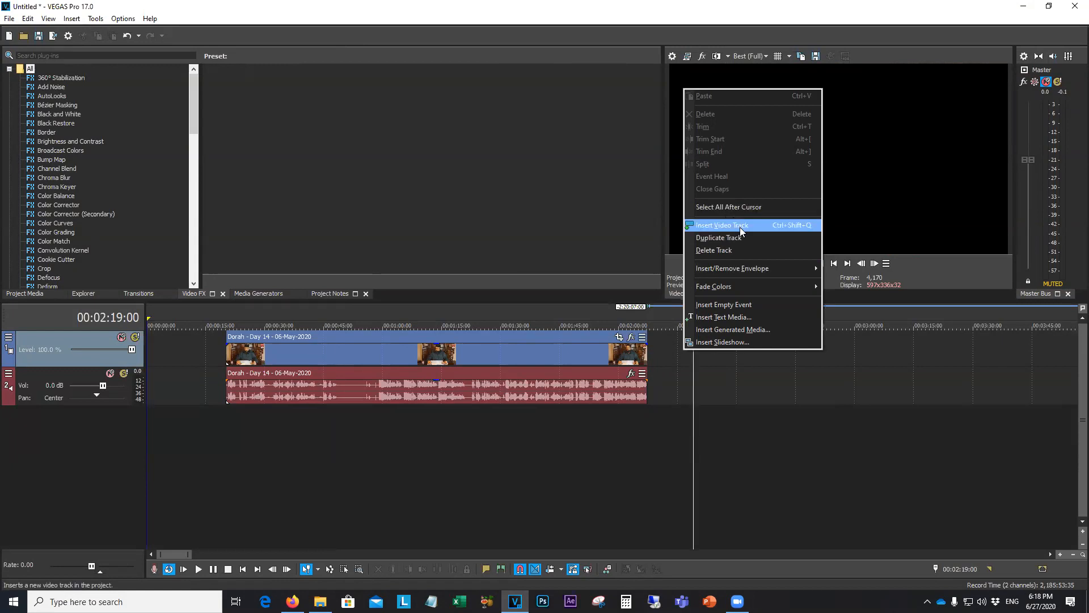
{"action": "left_click", "coordinate": [721, 225]}
Copy the trimmed lecture clip with its audio, paste it at 00:00:20:06 on the new video track, and select the pasted audio
{"action": "left_click", "coordinate": [531, 388]}
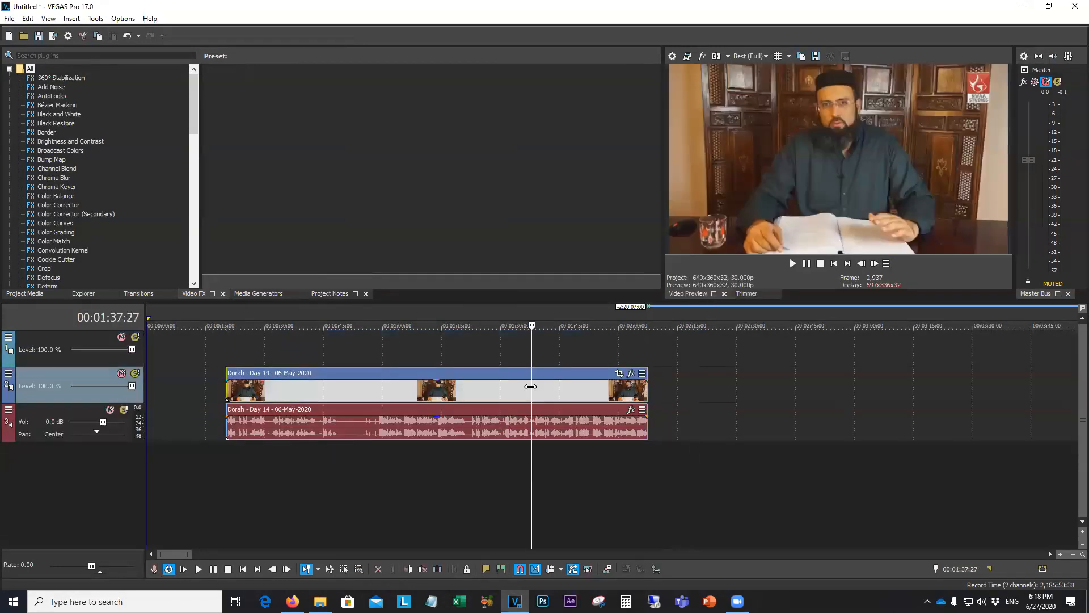
{"action": "key", "text": "s"}
{"action": "left_click", "coordinate": [226, 340]}
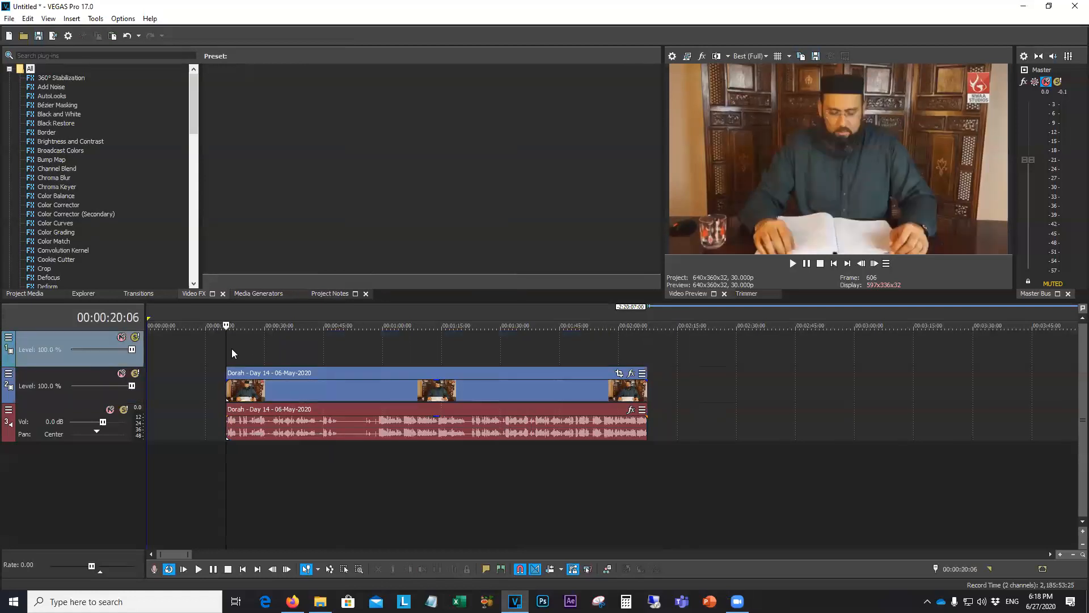
{"action": "key", "text": "ctrl+v"}
{"action": "left_click", "coordinate": [314, 373]}
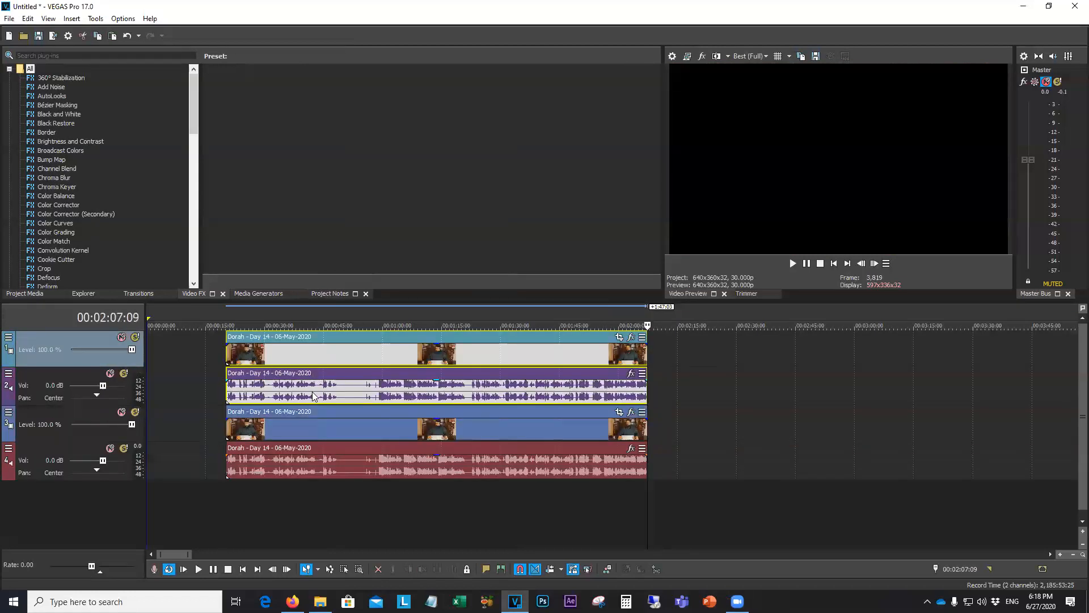
Switch to WhatsApp Web in the browser, review the Assignment # 3 message, and open the newest photo in the most recent chat
{"action": "left_click", "coordinate": [292, 601]}
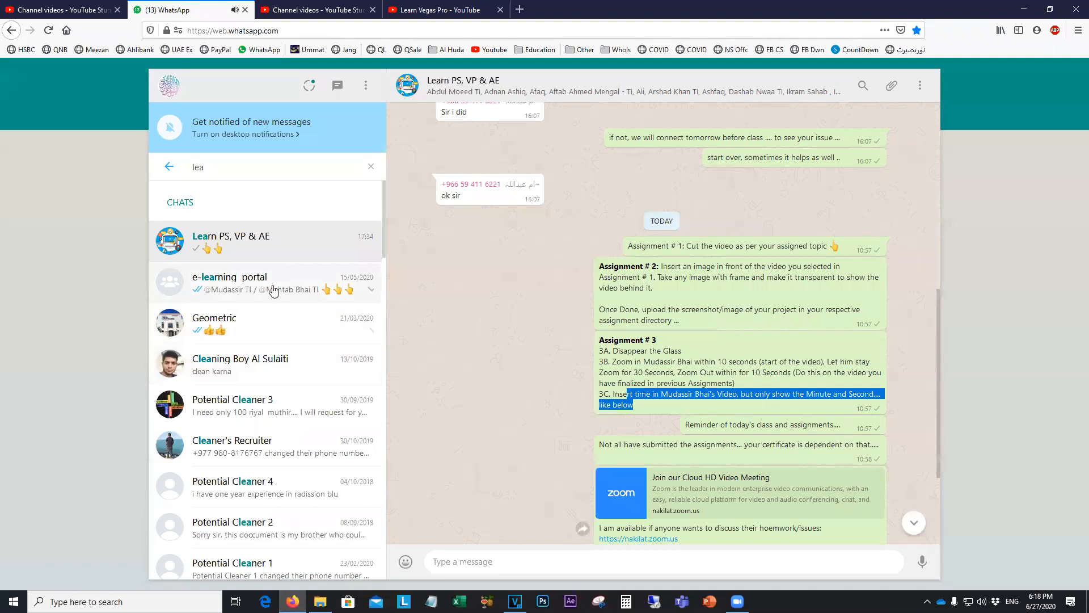
{"action": "scroll", "coordinate": [570, 342], "scroll_direction": "down", "scroll_amount": 3}
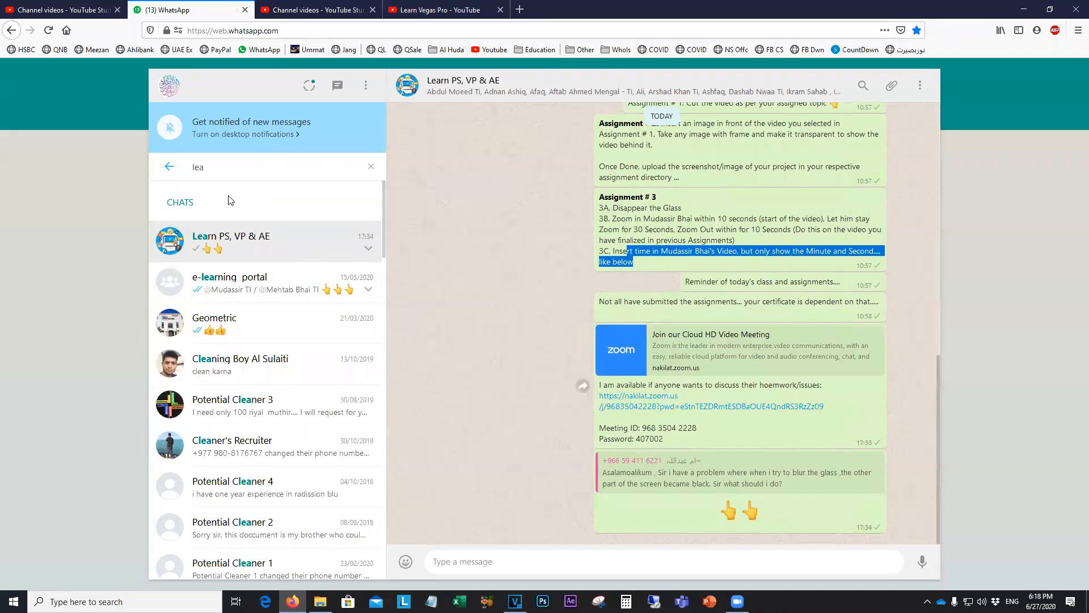
{"action": "left_click", "coordinate": [169, 166]}
{"action": "left_click", "coordinate": [238, 202]}
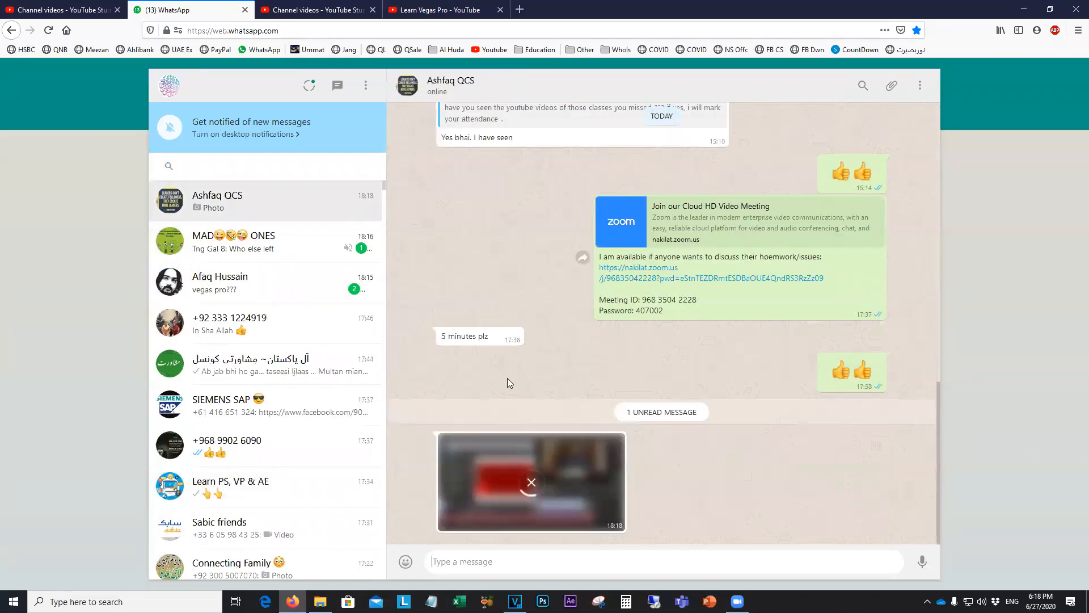
{"action": "left_click", "coordinate": [562, 478]}
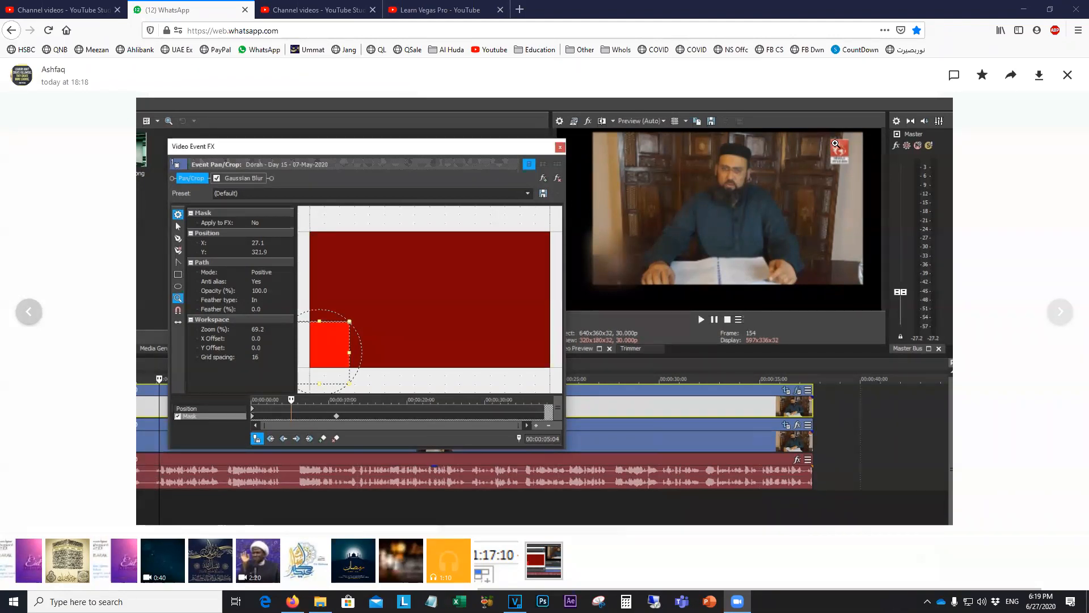
Switch back to VEGAS Pro and mute the top lecture video track and the audio track directly beneath it
{"action": "left_click", "coordinate": [515, 601]}
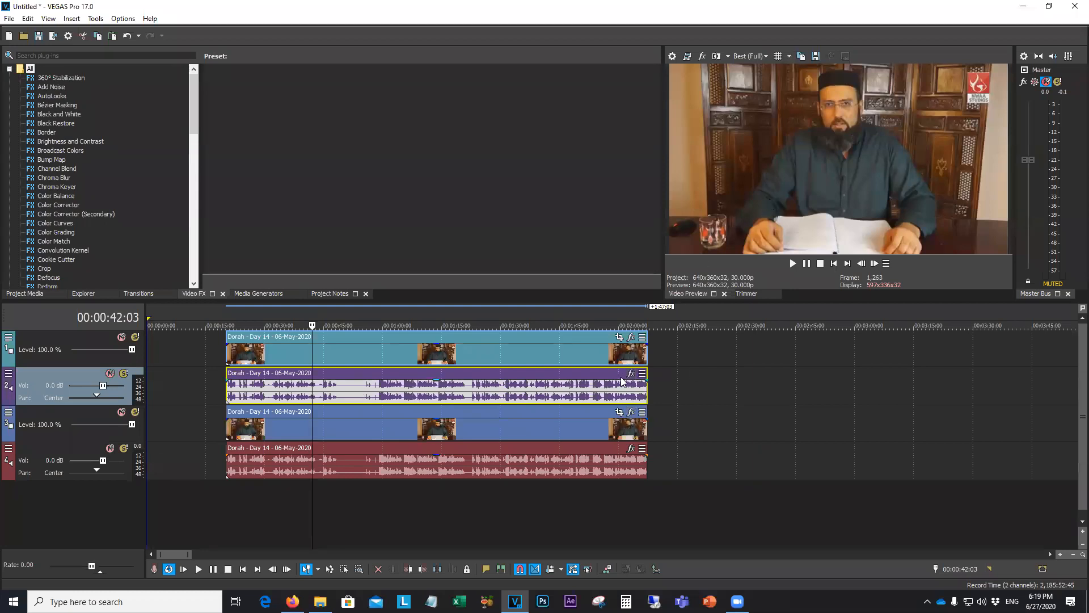
{"action": "left_click", "coordinate": [122, 337]}
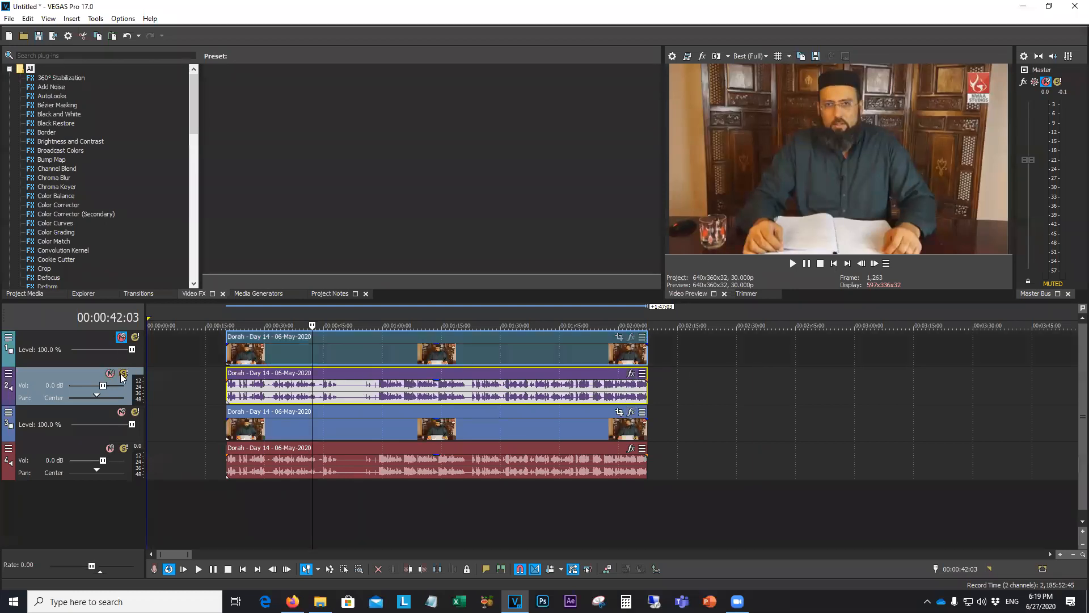
{"action": "left_click", "coordinate": [110, 373]}
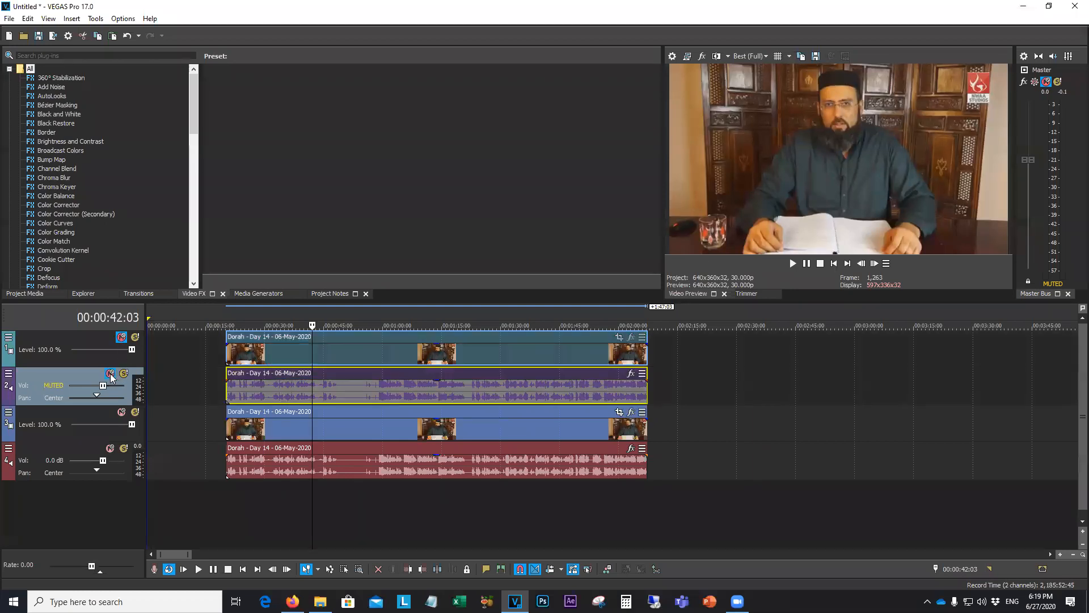
Try resizing the crop frame of the lower lecture video event in Pan/Crop, and close the window
{"action": "left_click", "coordinate": [619, 412]}
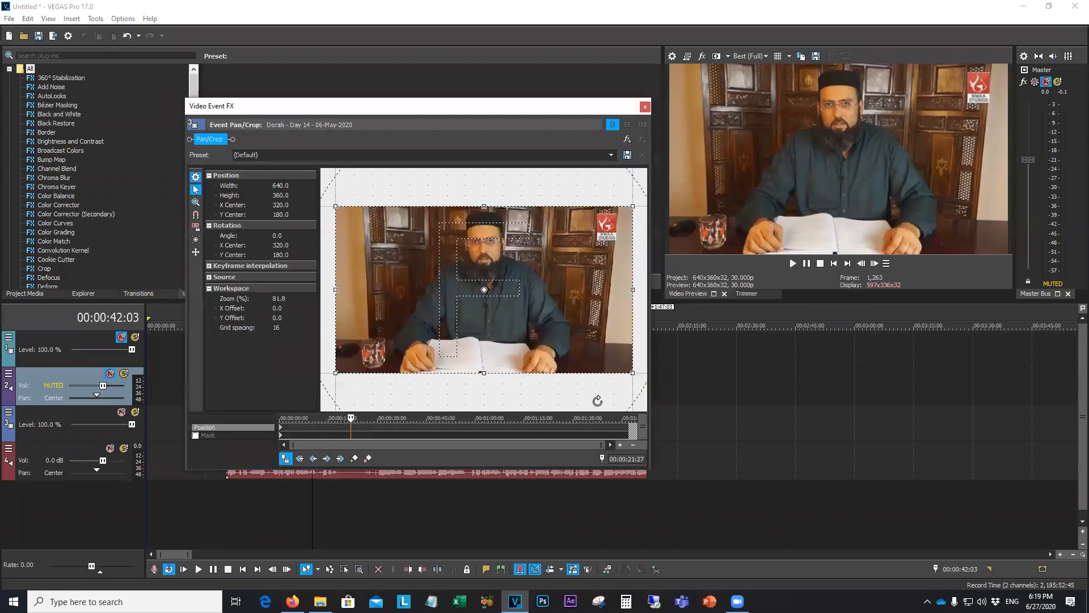
{"action": "scroll", "coordinate": [556, 345], "scroll_direction": "down", "scroll_amount": 4}
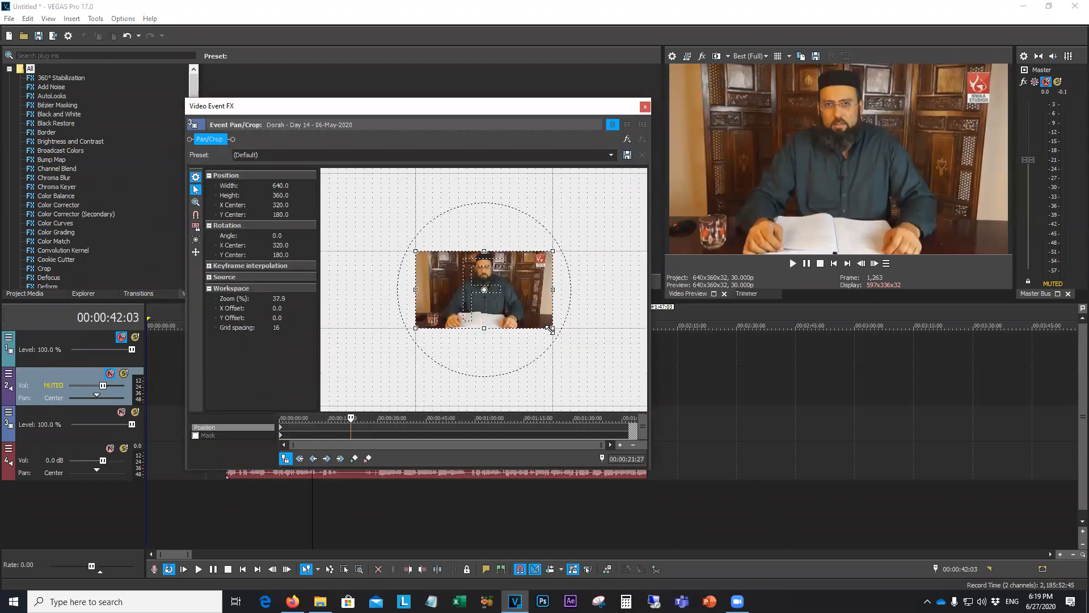
{"action": "left_click_drag", "start_coordinate": [551, 329], "coordinate": [503, 282]}
{"action": "left_click", "coordinate": [645, 106]}
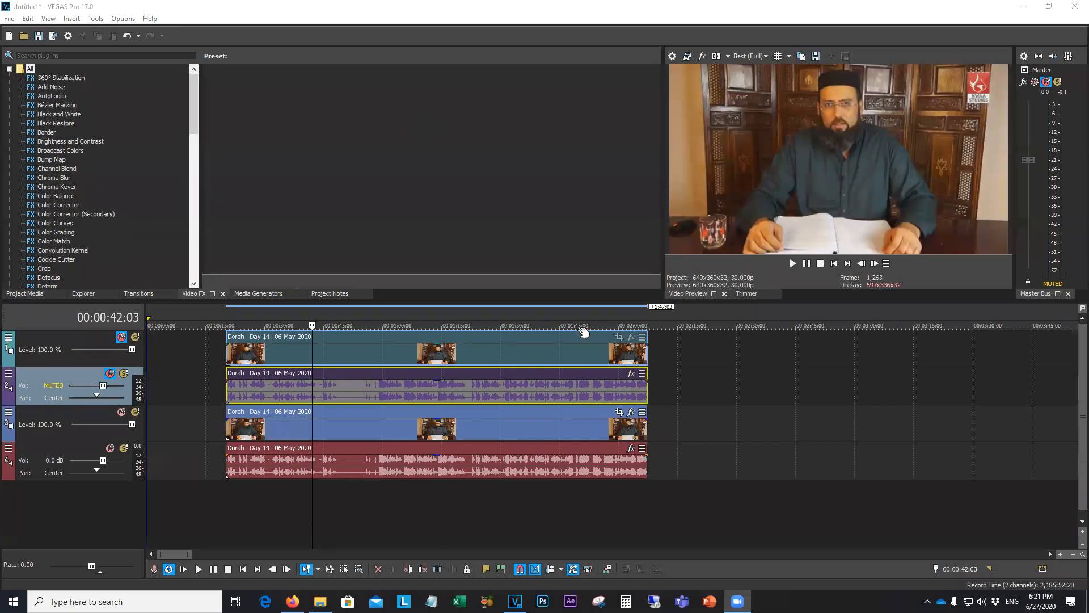
Apply the Timecode effect with the SMPTE Drop (29.97 fps), Small preset to the lower lecture video event and close its settings
{"action": "left_click", "coordinate": [446, 396]}
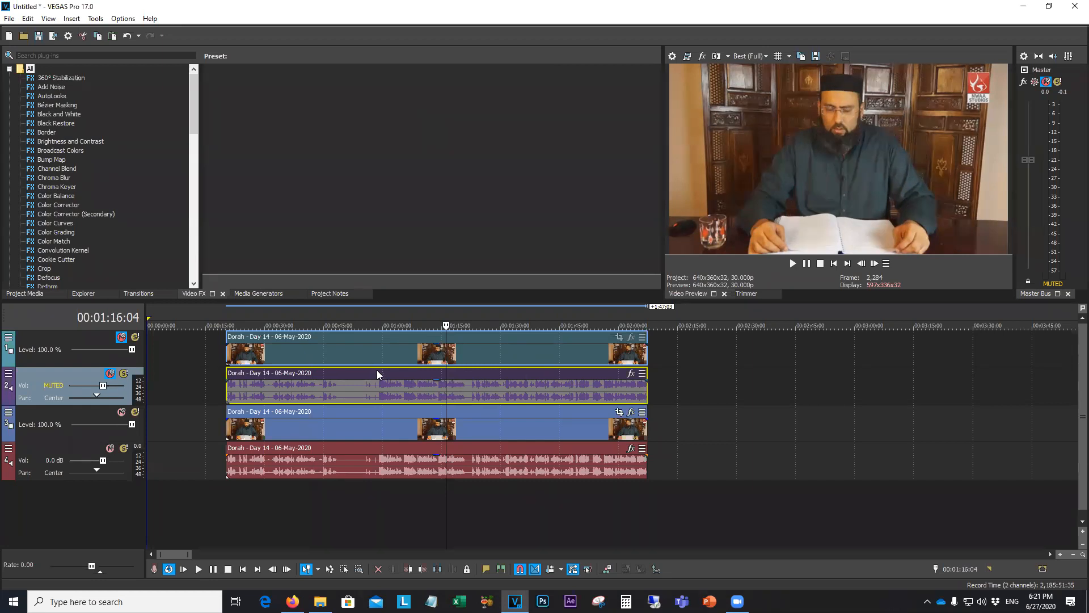
{"action": "left_click", "coordinate": [507, 427]}
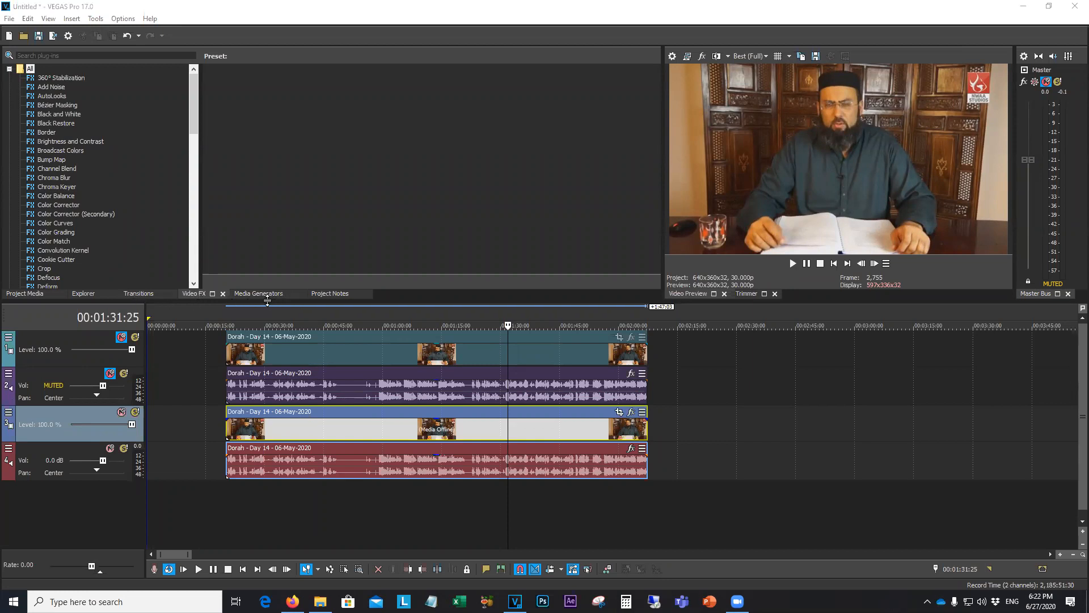
{"action": "scroll", "coordinate": [97, 148], "scroll_direction": "down", "scroll_amount": 12}
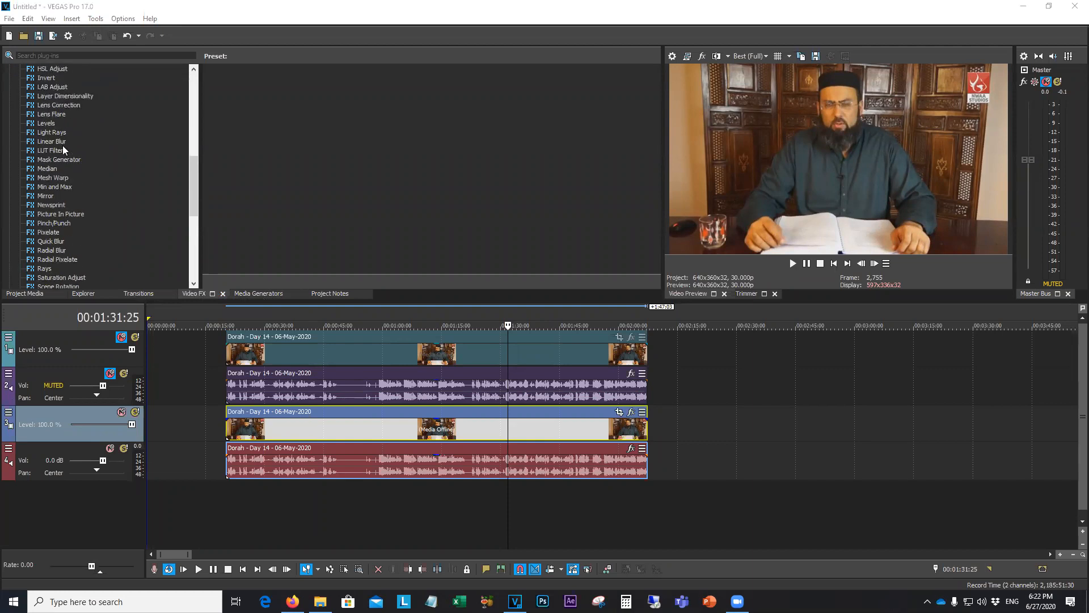
{"action": "scroll", "coordinate": [62, 149], "scroll_direction": "down", "scroll_amount": 6}
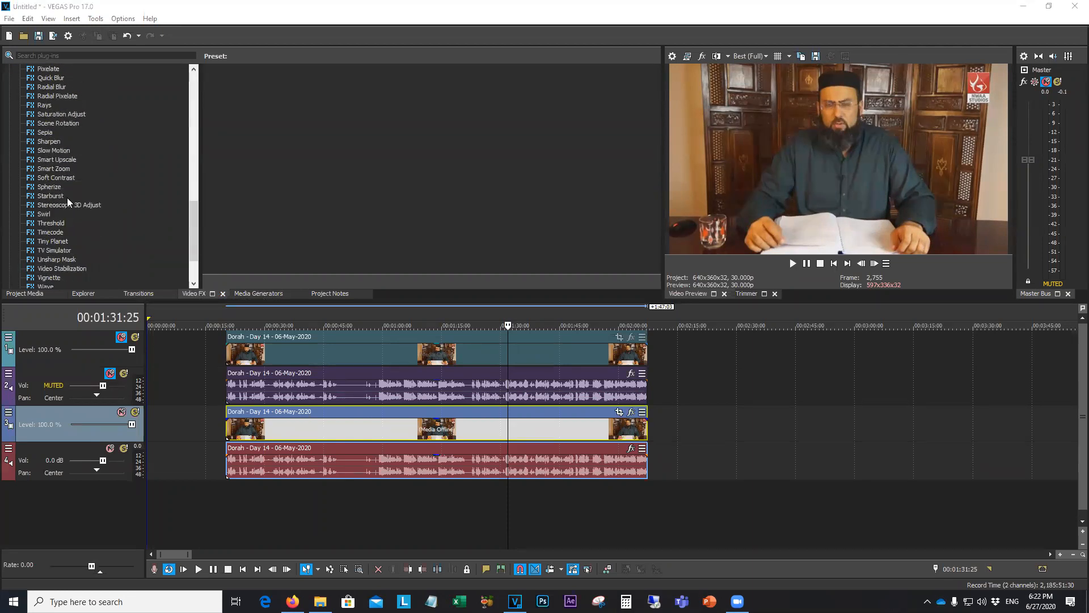
{"action": "scroll", "coordinate": [67, 198], "scroll_direction": "down", "scroll_amount": 3}
{"action": "left_click", "coordinate": [56, 168]}
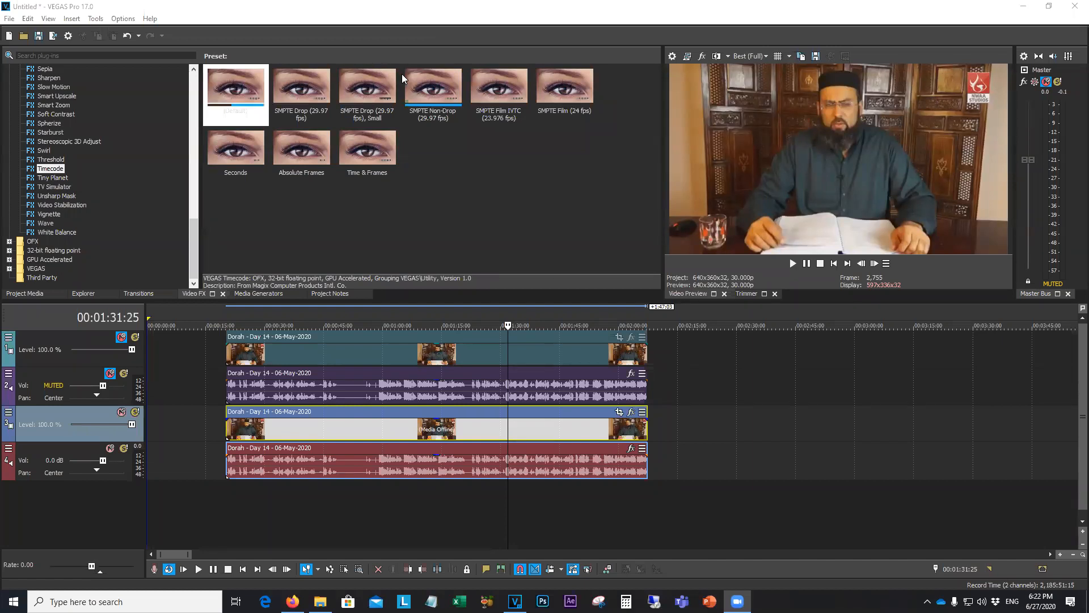
{"action": "left_click_drag", "start_coordinate": [386, 95], "coordinate": [478, 419]}
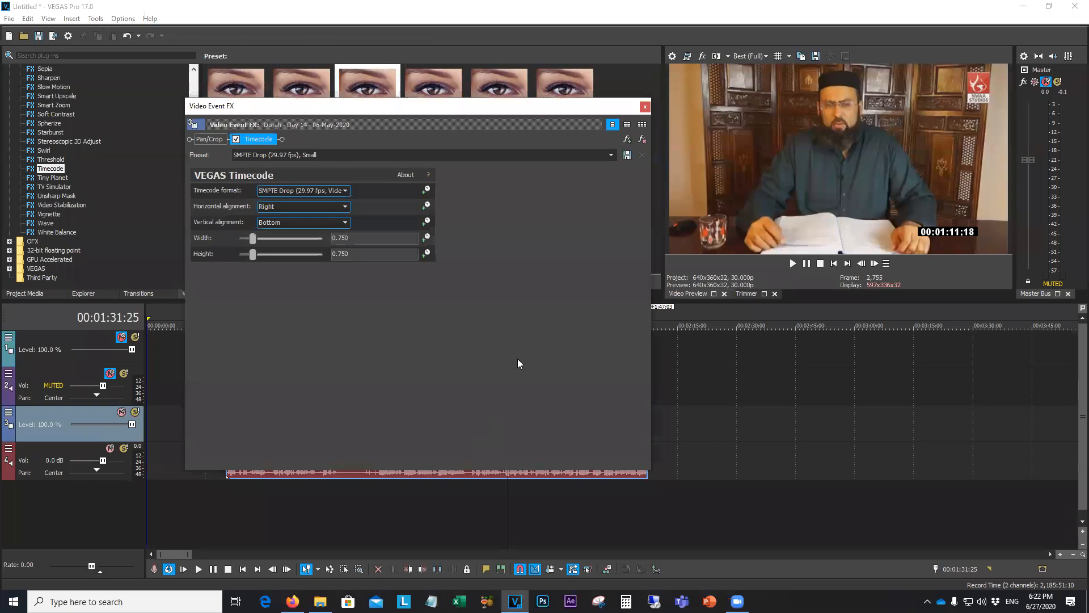
{"action": "left_click", "coordinate": [644, 107]}
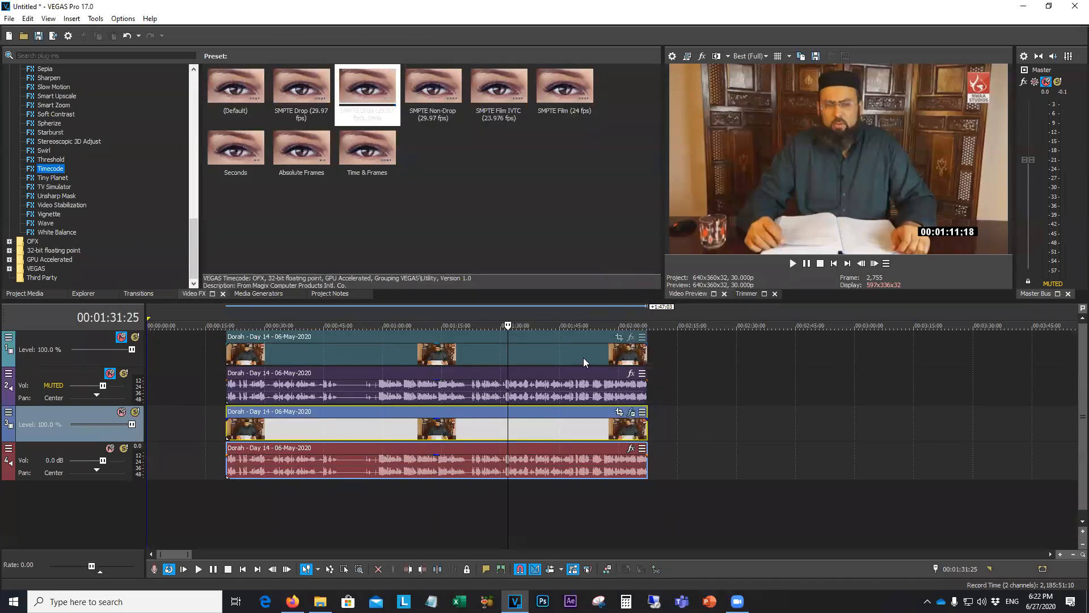
Toggle the top video track's mute to compare the picture with and without the timecode, leaving the track unmuted
{"action": "left_click", "coordinate": [122, 339]}
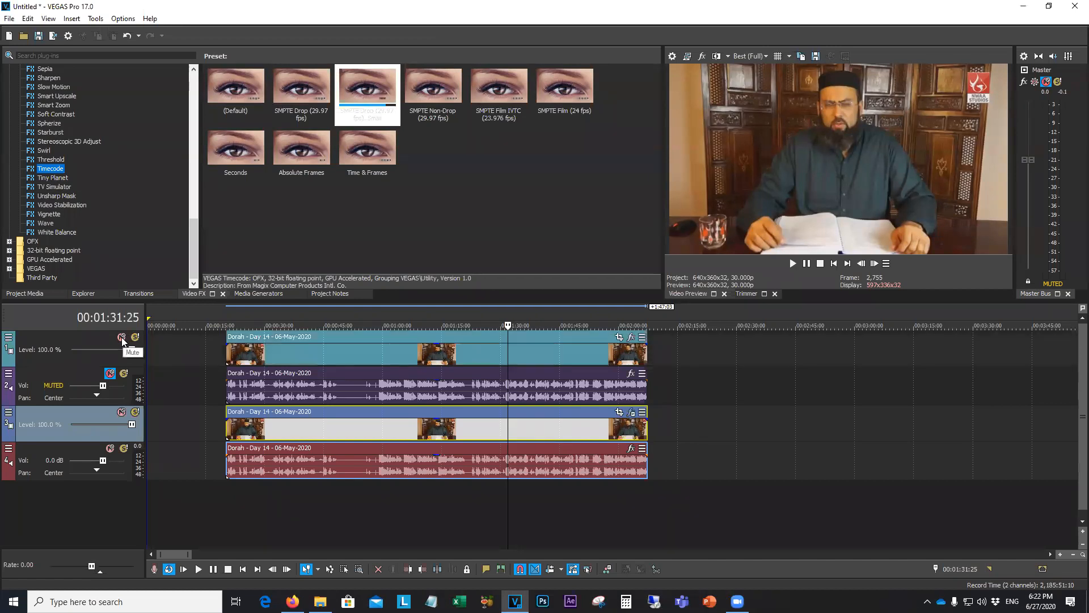
{"action": "left_click", "coordinate": [122, 338]}
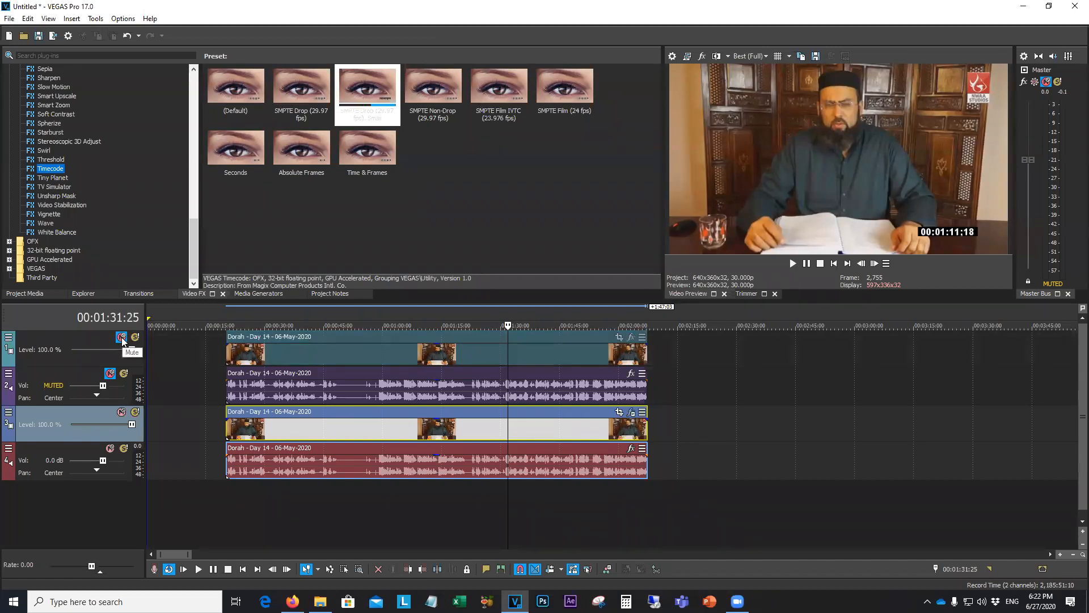
{"action": "left_click", "coordinate": [122, 338]}
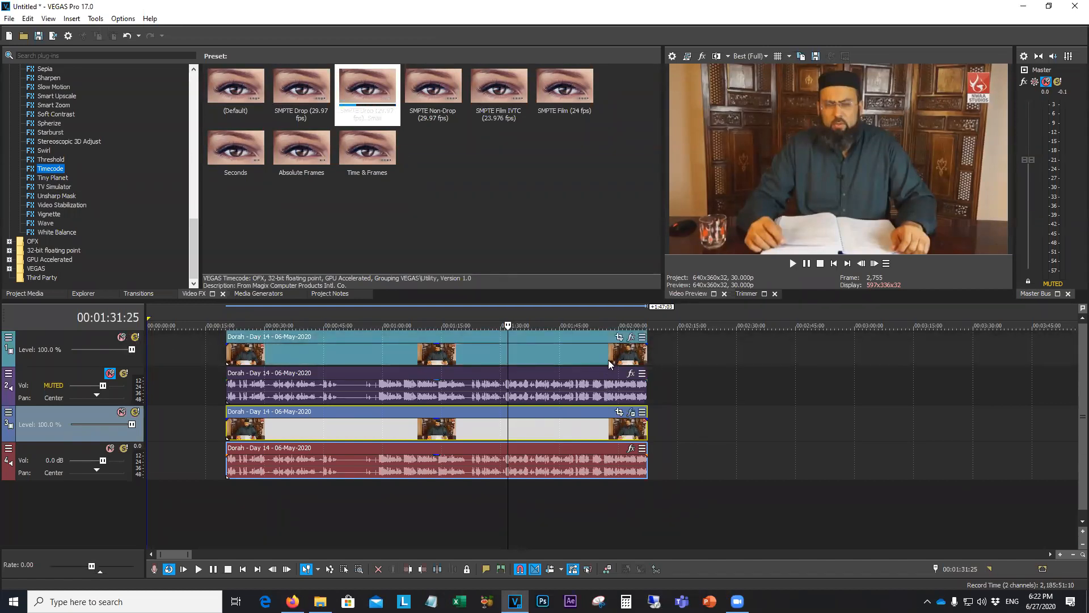
Mask the top lecture event with two rectangles that cover the timecode's hours and frames, close Pan/Crop, and play the result briefly
{"action": "left_click", "coordinate": [619, 337]}
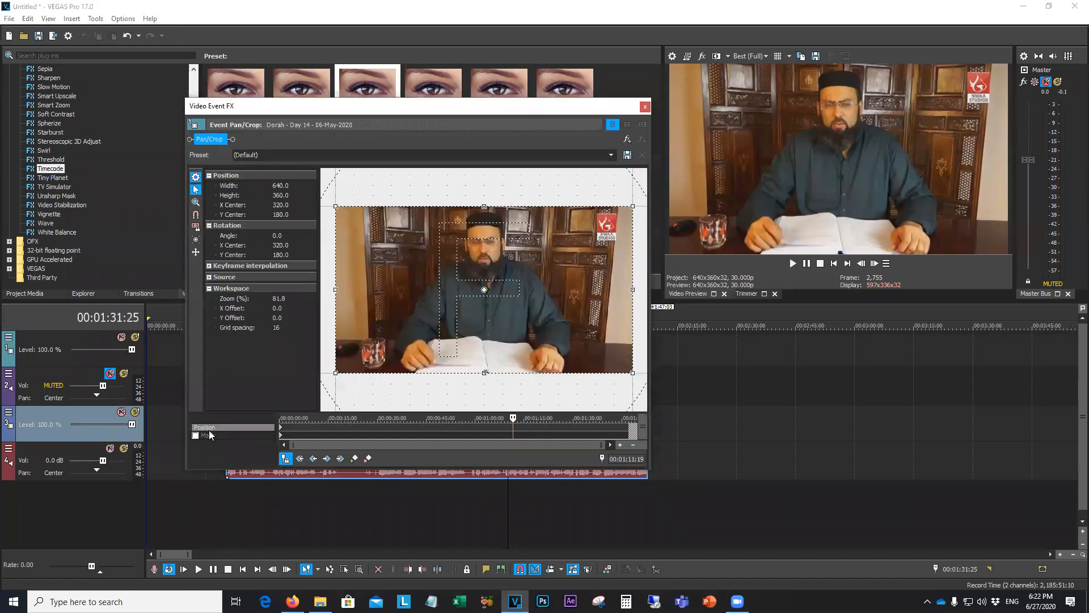
{"action": "left_click", "coordinate": [196, 435]}
{"action": "left_click_drag", "start_coordinate": [580, 380], "coordinate": [551, 356]}
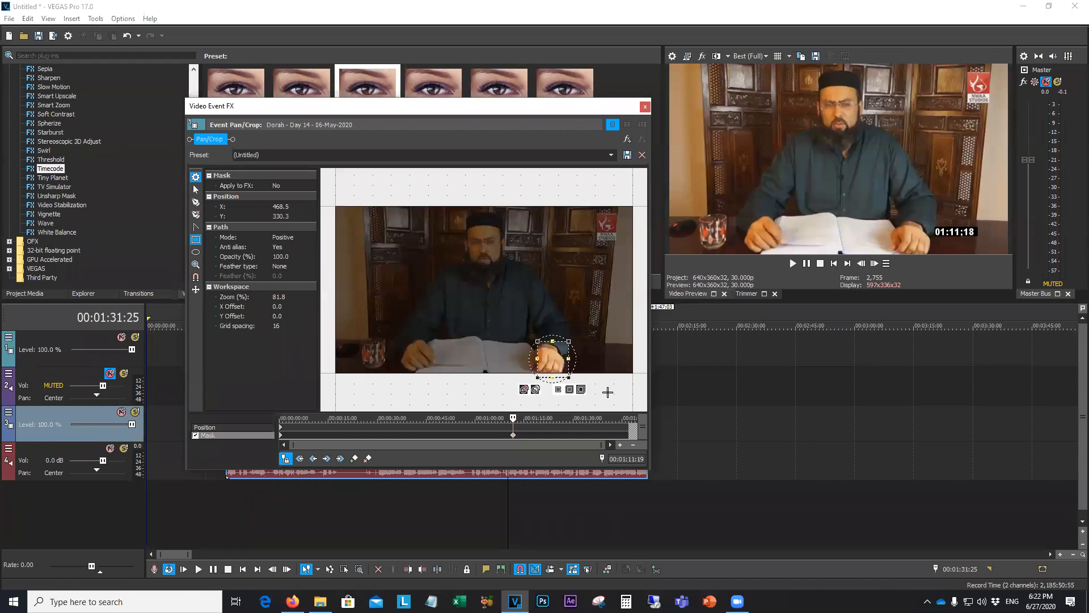
{"action": "mouse_move", "coordinate": [616, 393]}
{"action": "left_mouse_down"}
{"action": "mouse_move", "coordinate": [608, 343]}
{"action": "mouse_move", "coordinate": [590, 326]}
{"action": "left_mouse_up"}
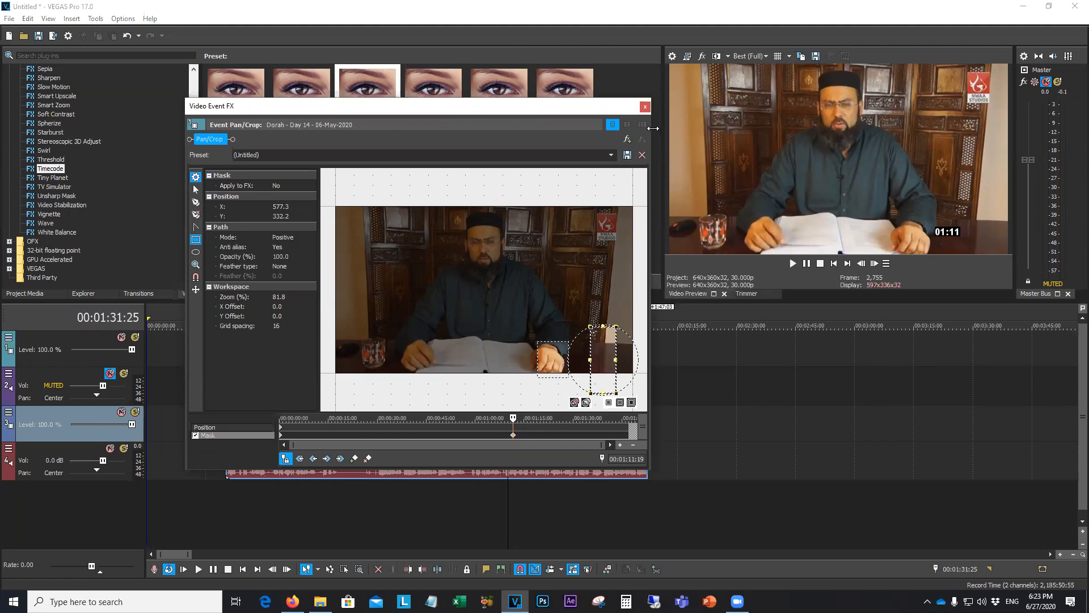
{"action": "left_click", "coordinate": [645, 107]}
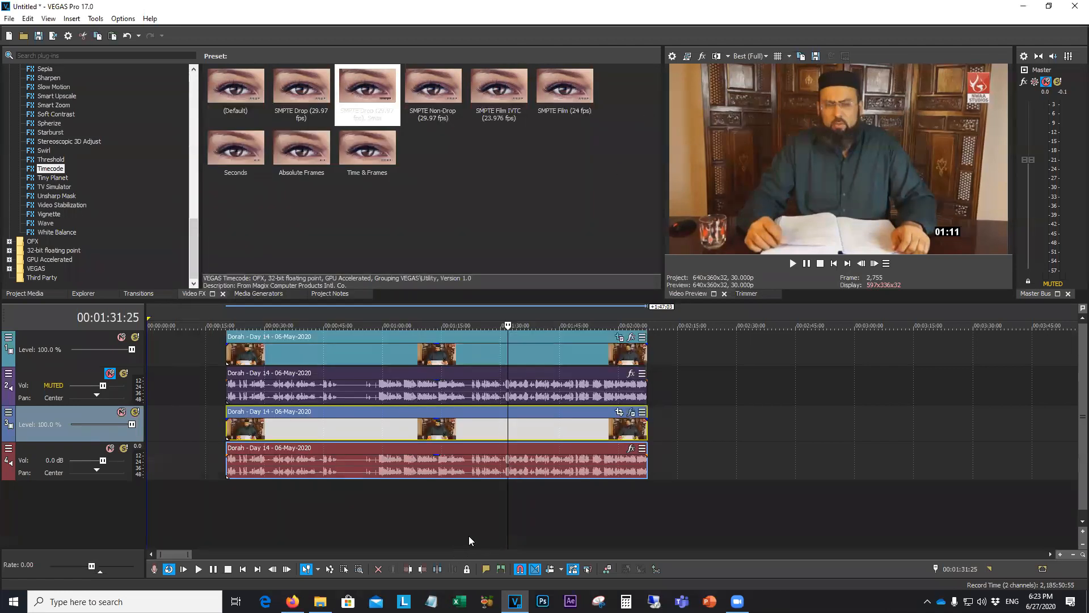
{"action": "key", "text": "space"}
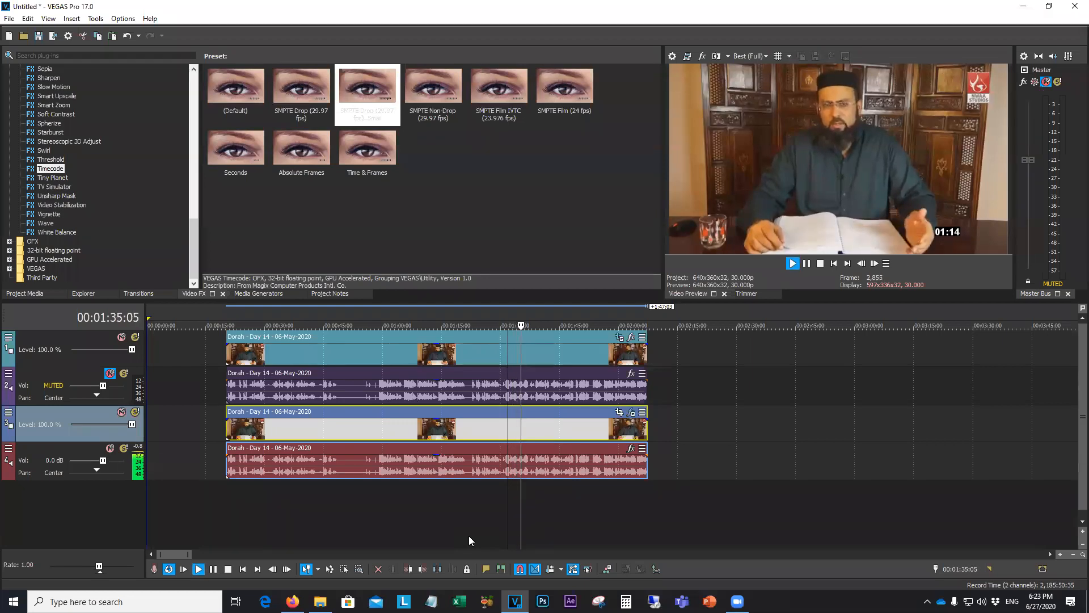
{"action": "left_click", "coordinate": [819, 264]}
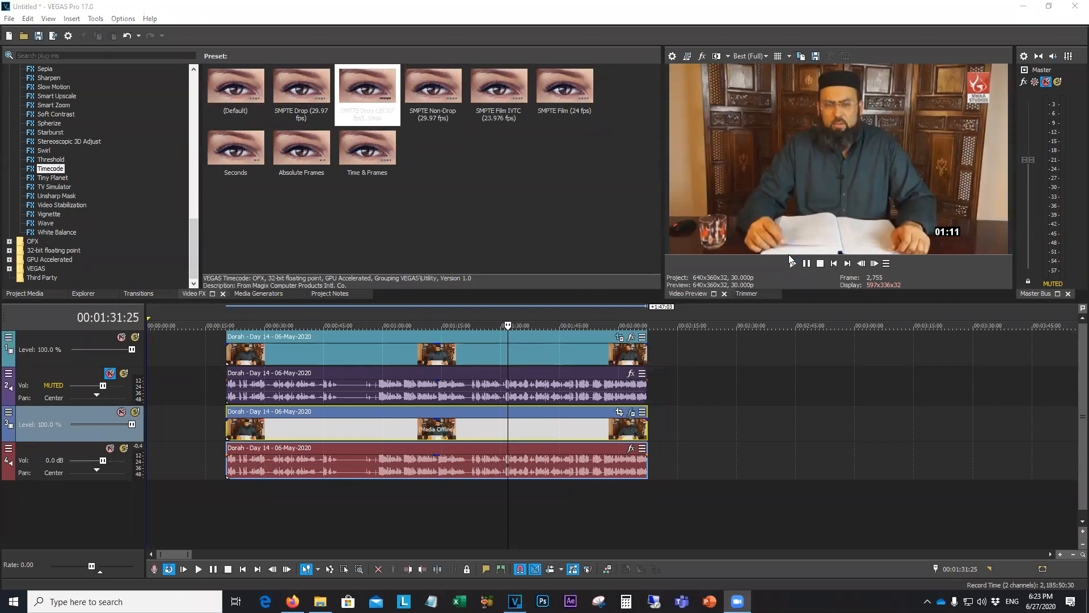
Remove the Timecode effect from the lower lecture video event and close the effects window
{"action": "left_click", "coordinate": [632, 413]}
{"action": "left_click", "coordinate": [642, 139]}
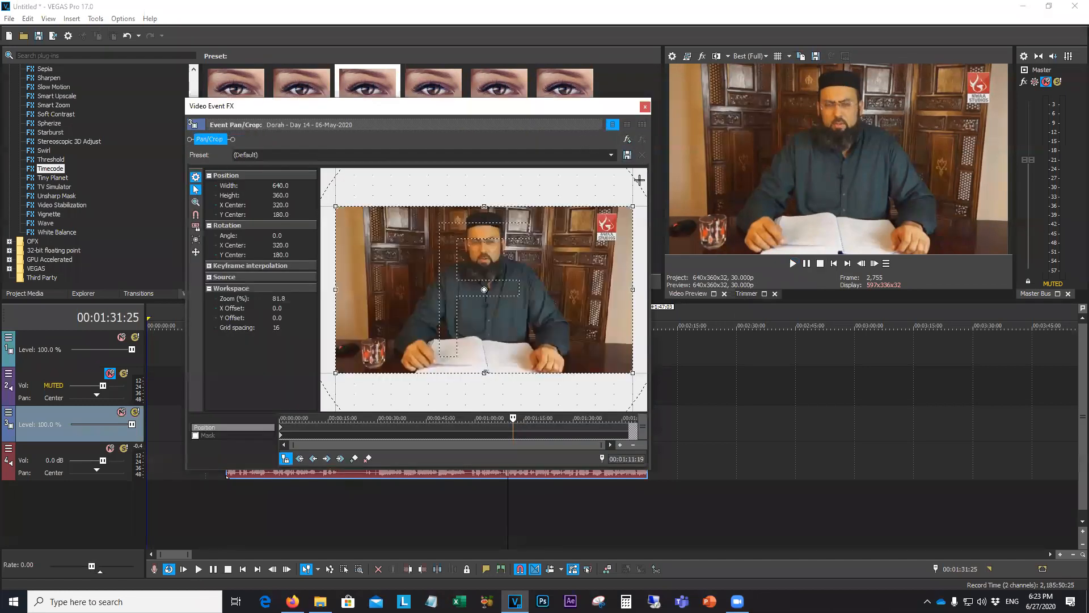
{"action": "left_click", "coordinate": [644, 107]}
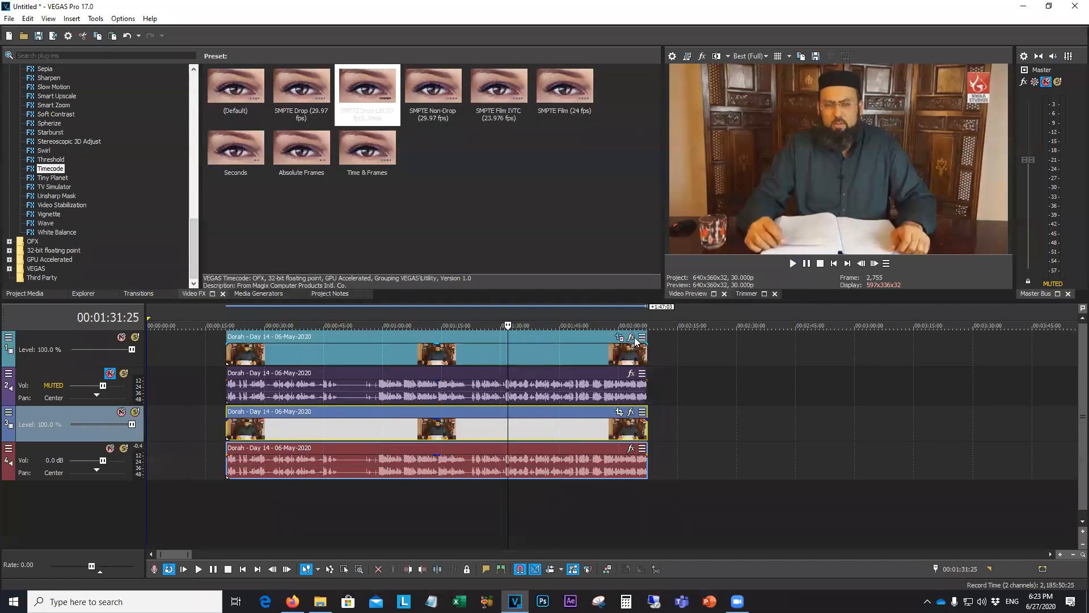
{"action": "left_click", "coordinate": [665, 349]}
{"action": "left_click", "coordinate": [683, 346]}
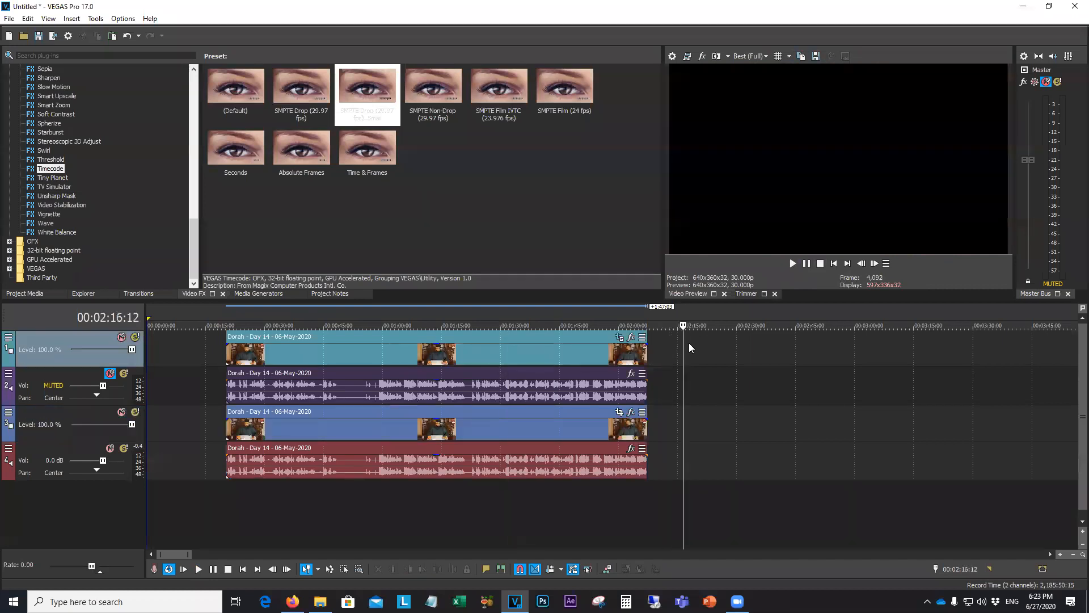
{"action": "right_click", "coordinate": [689, 343]}
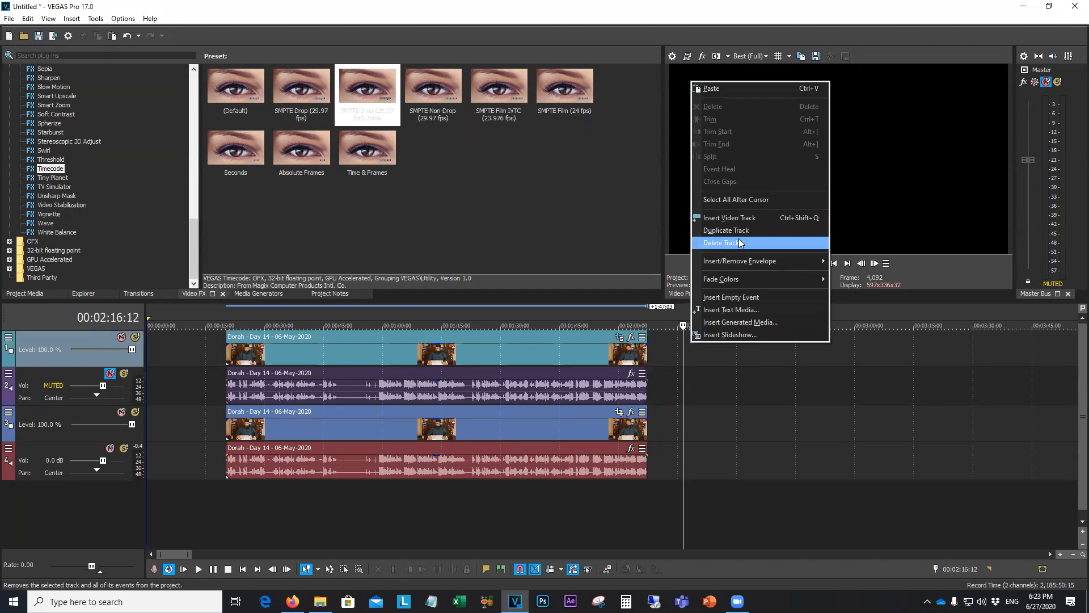
{"action": "left_click", "coordinate": [664, 392]}
{"action": "left_click", "coordinate": [337, 514]}
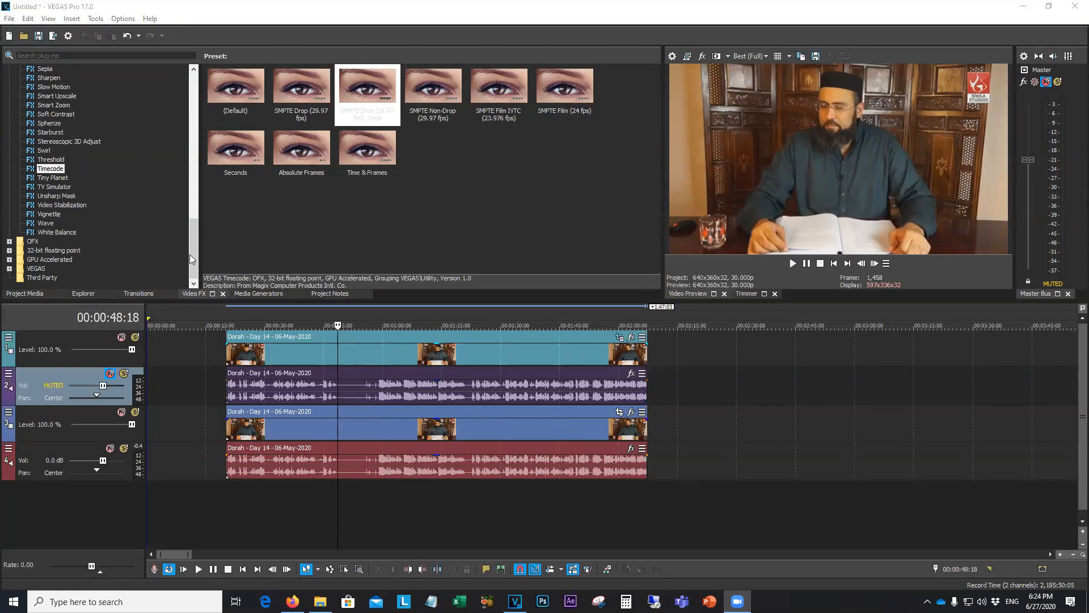
Start a new project without saving the current one, and bring up the Assignment Video Files folder in File Explorer
{"action": "left_click", "coordinate": [9, 37]}
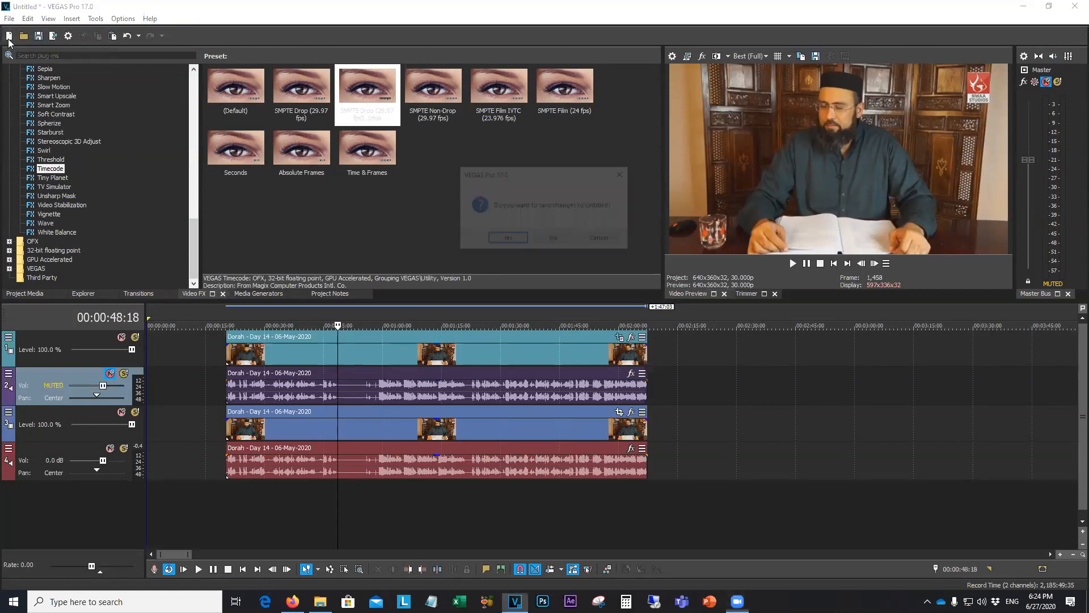
{"action": "left_click", "coordinate": [554, 239]}
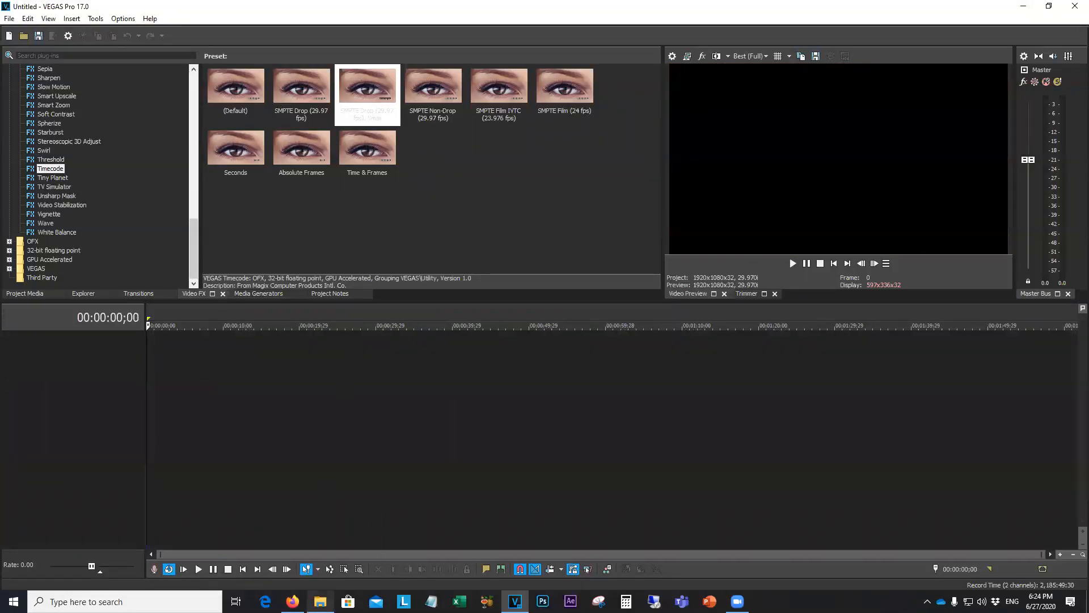
{"action": "mouse_move", "coordinate": [321, 601]}
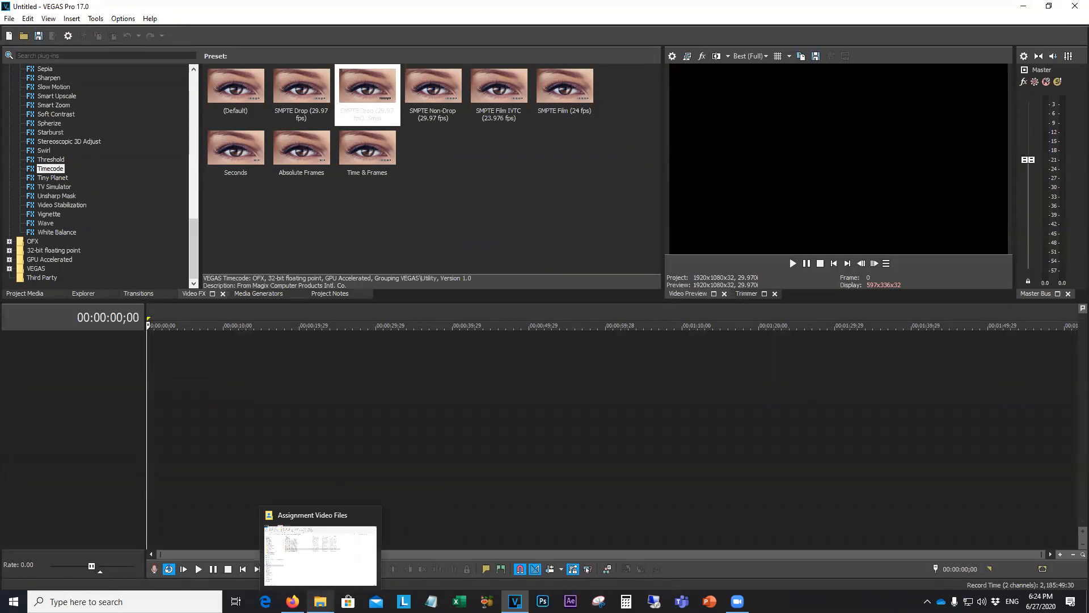
{"action": "left_click", "coordinate": [321, 601]}
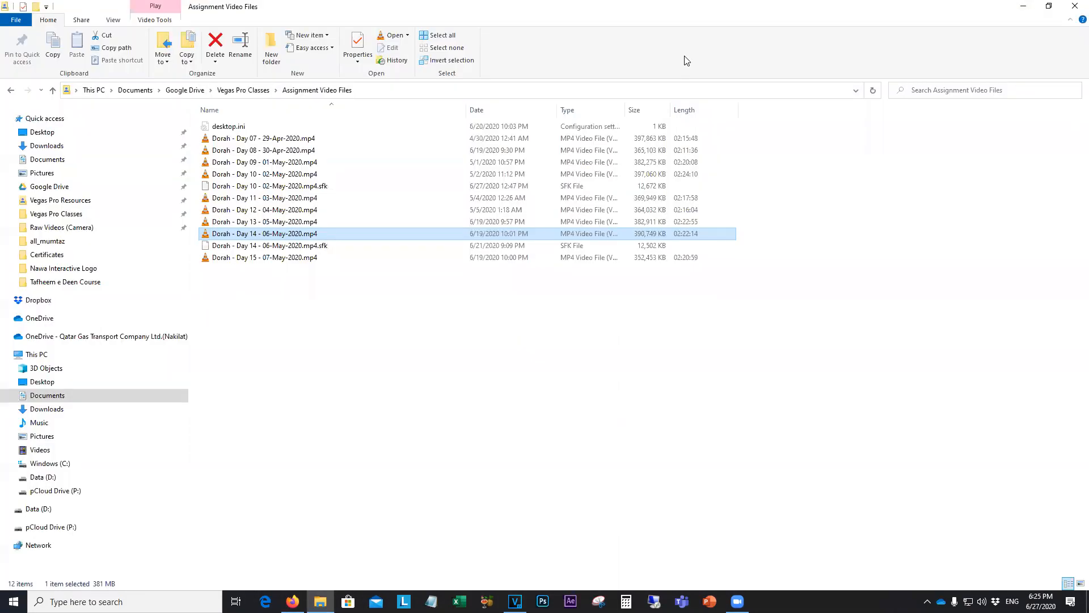
Add the WRC Rally Finland 2019 video from the Vegas Pro Resources folder to the VEGAS Pro timeline, matching project settings, and show the project media
{"action": "key", "text": "alt+Tab"}
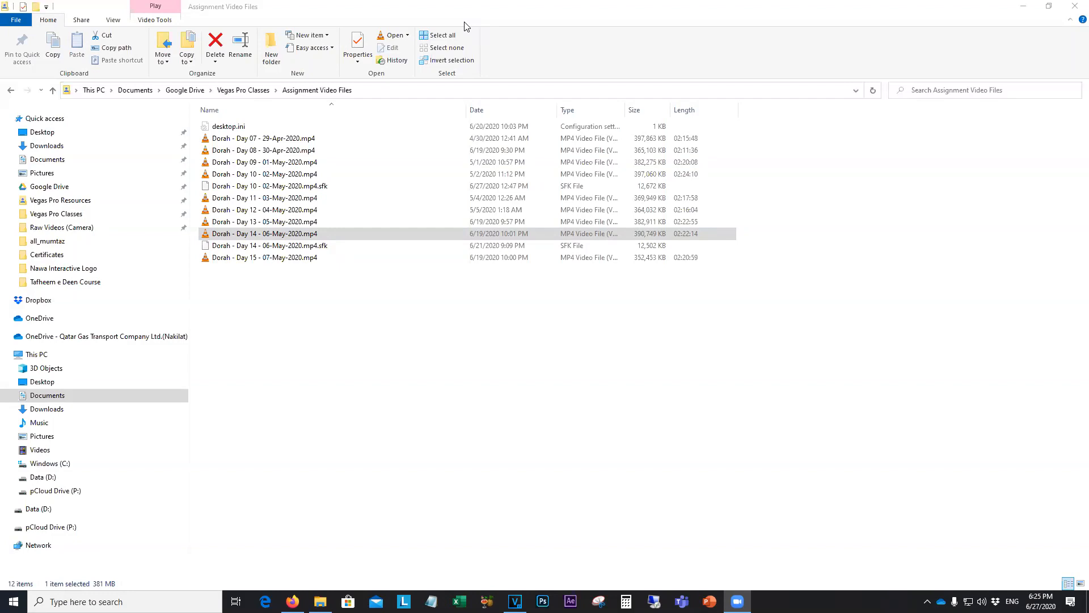
{"action": "left_click", "coordinate": [315, 234]}
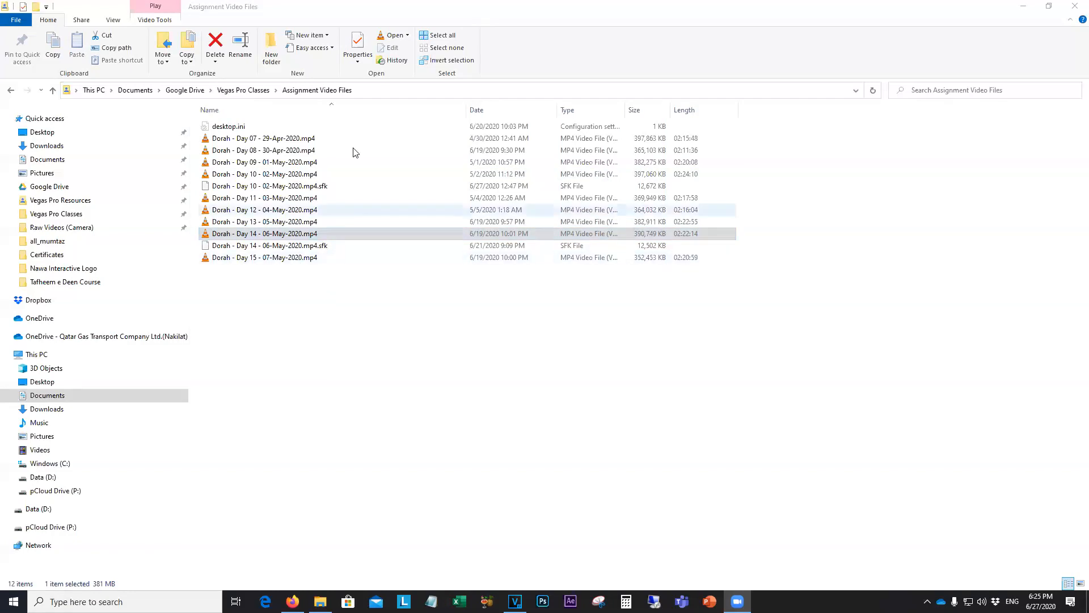
{"action": "left_click", "coordinate": [234, 90]}
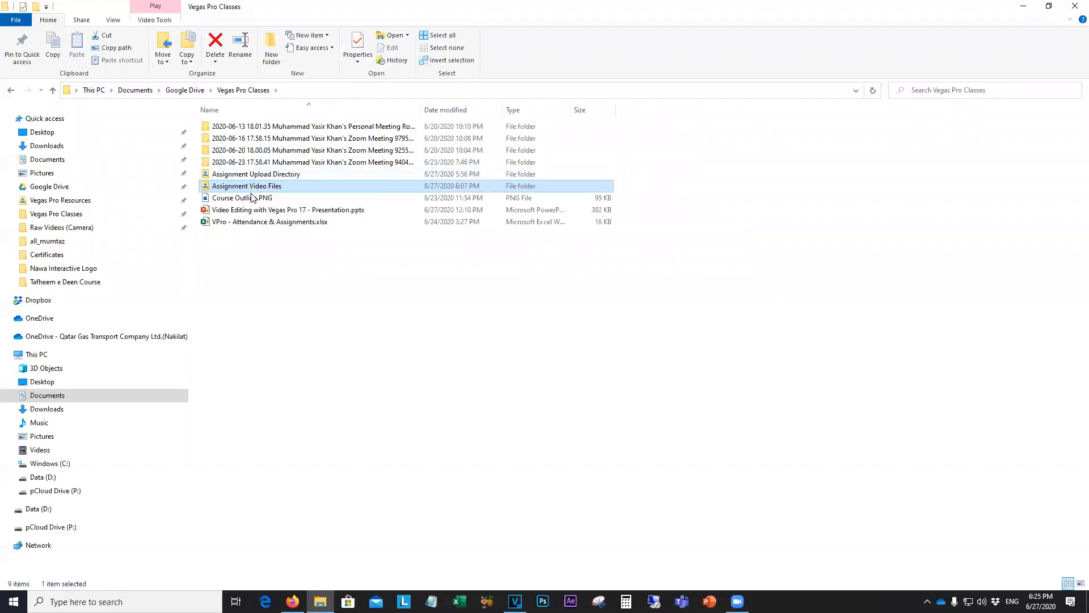
{"action": "left_click", "coordinate": [71, 202]}
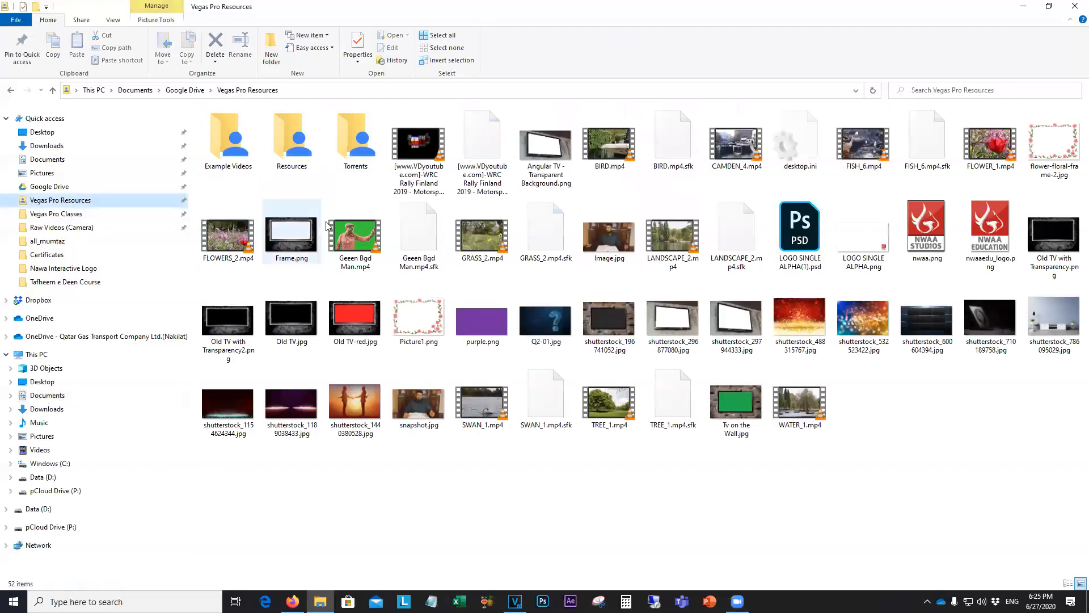
{"action": "left_click_drag", "start_coordinate": [421, 154], "coordinate": [135, 401]}
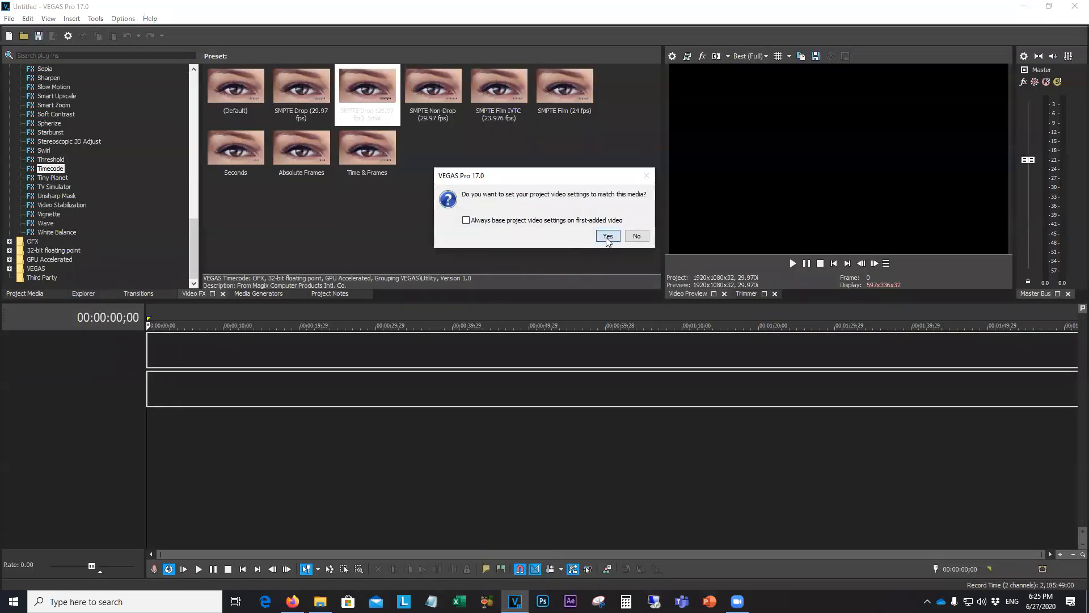
{"action": "left_click", "coordinate": [606, 236]}
{"action": "left_click", "coordinate": [82, 293]}
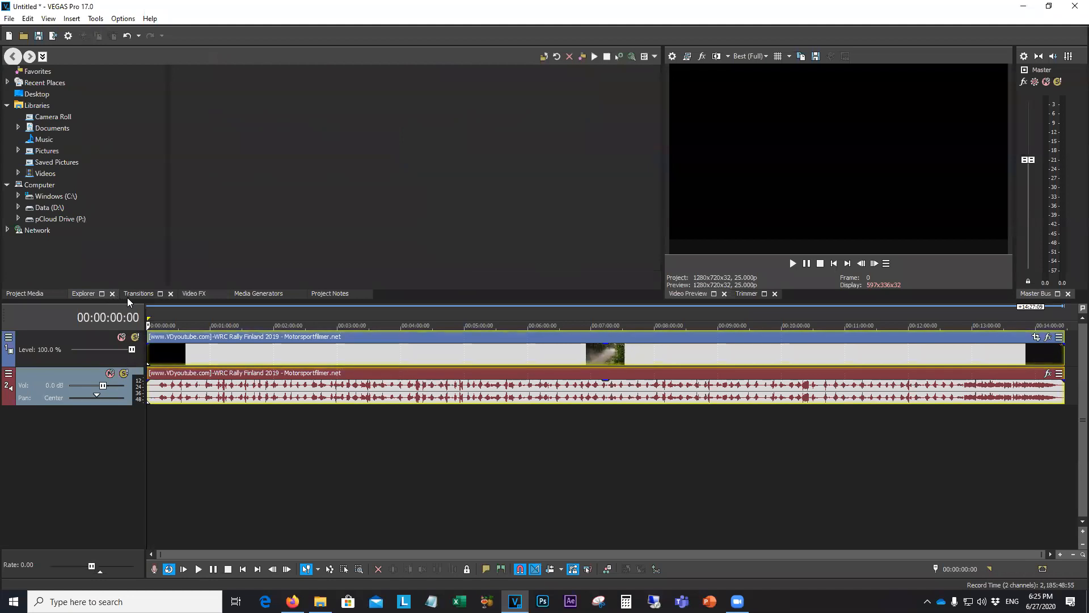
{"action": "left_click", "coordinate": [25, 293]}
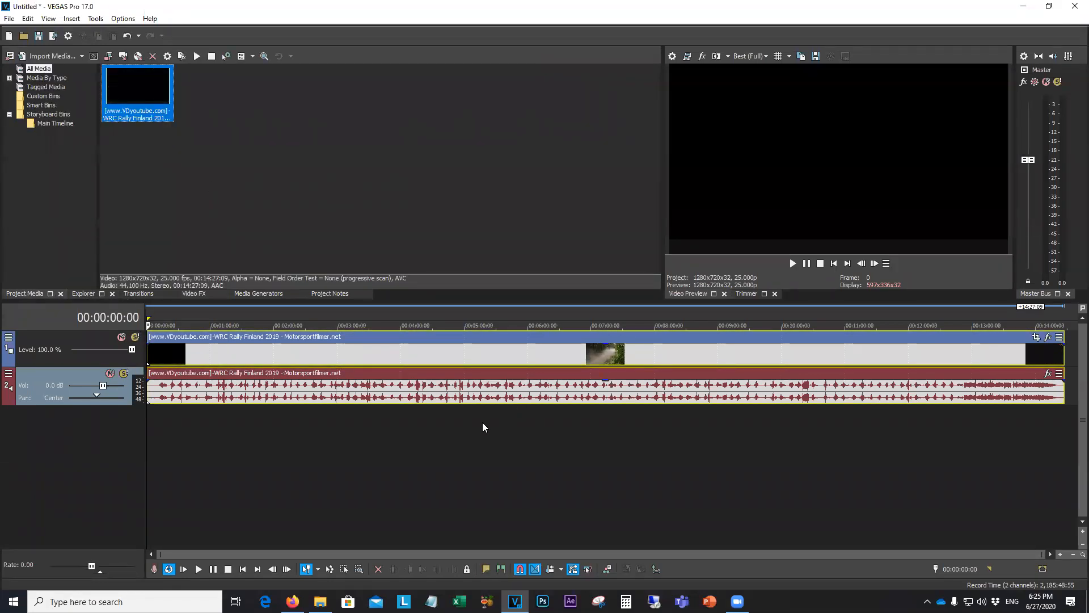
Play the rally video from several points on the timeline to find a suitable car shot, then stop playback
{"action": "left_click", "coordinate": [462, 441]}
{"action": "key", "text": "space"}
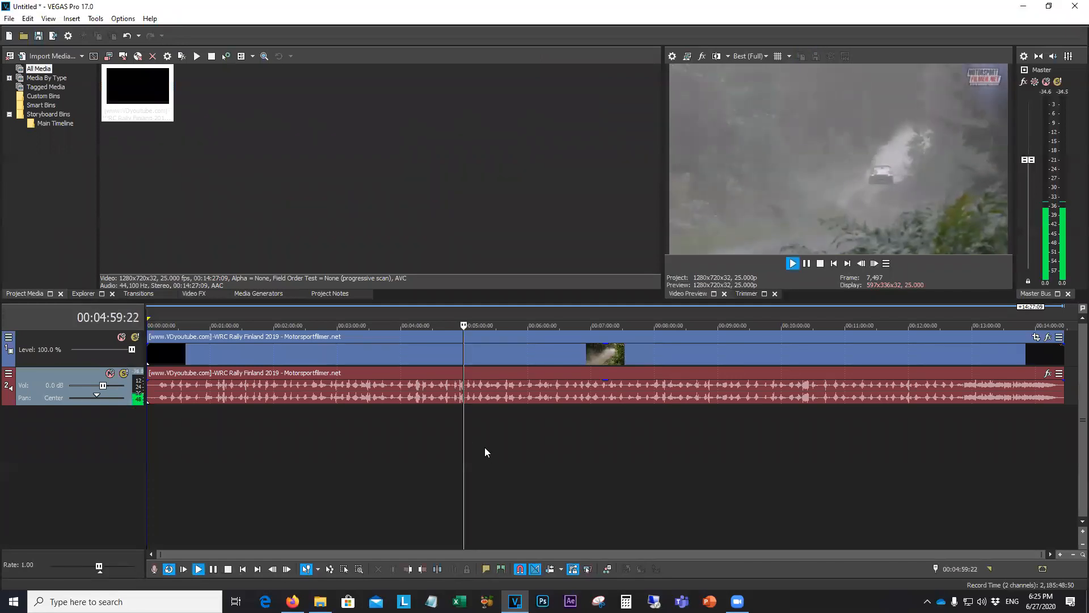
{"action": "left_click", "coordinate": [632, 452]}
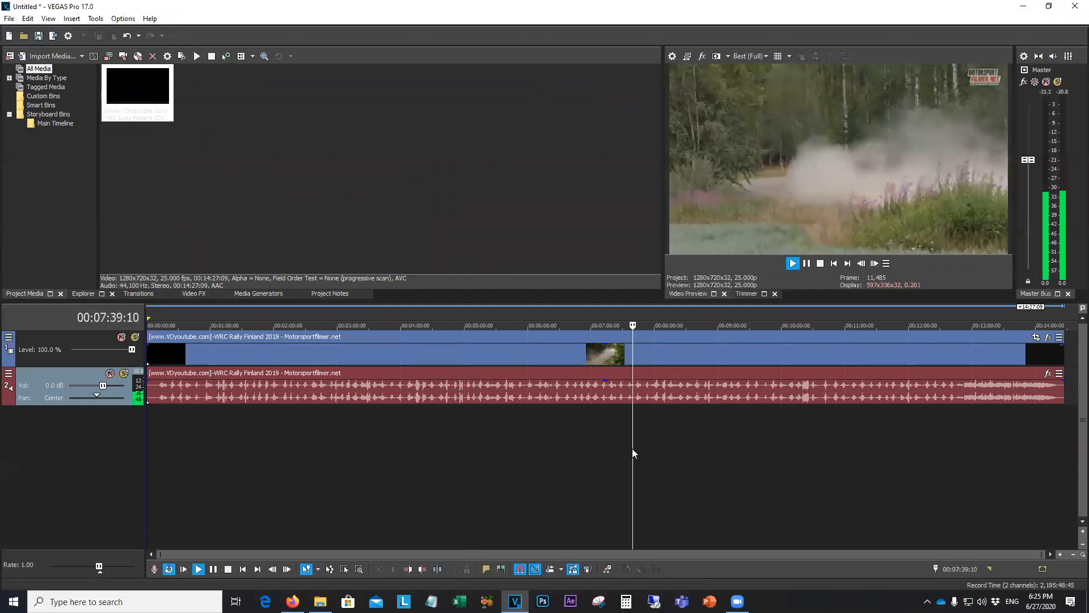
{"action": "left_click", "coordinate": [662, 447]}
{"action": "left_click", "coordinate": [697, 451]}
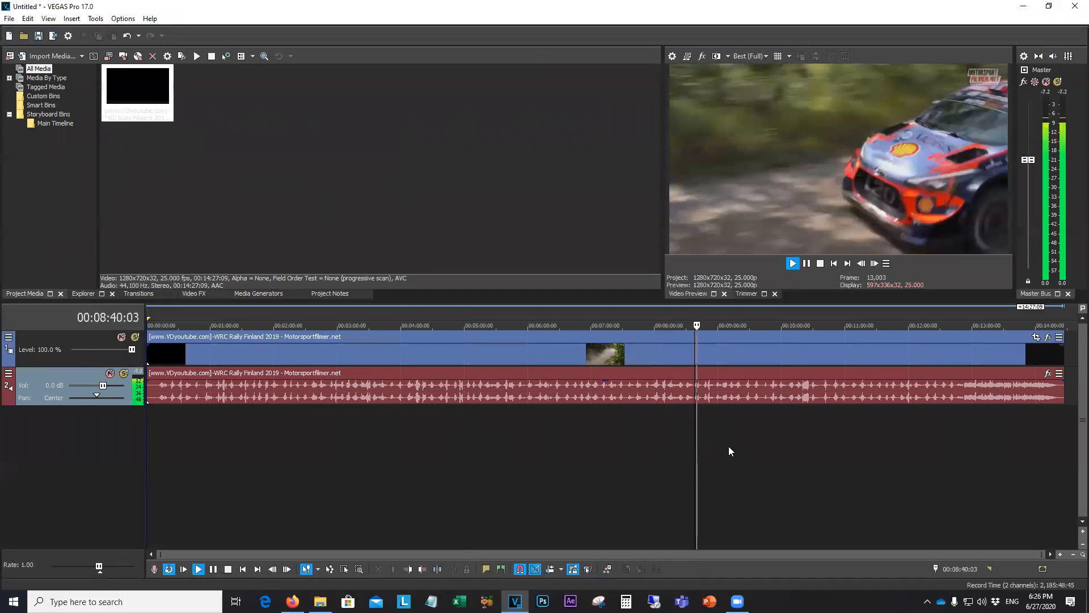
{"action": "left_click", "coordinate": [820, 264]}
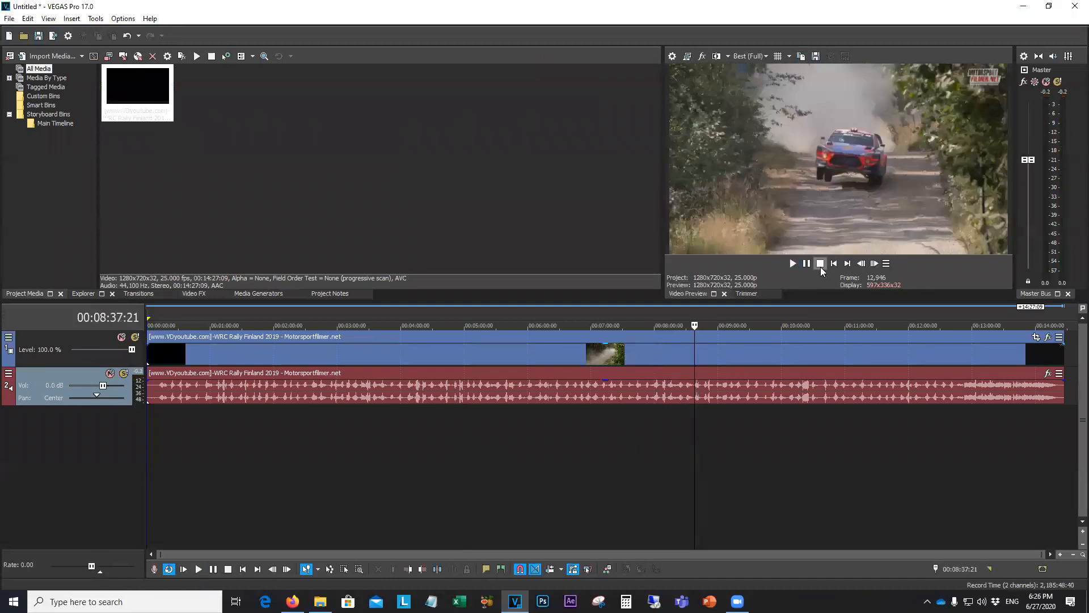
Split the rally video at 00:08:16:10 and about 00:09:14, and delete the parts before and after that section
{"action": "left_click", "coordinate": [672, 415]}
{"action": "key", "text": "s"}
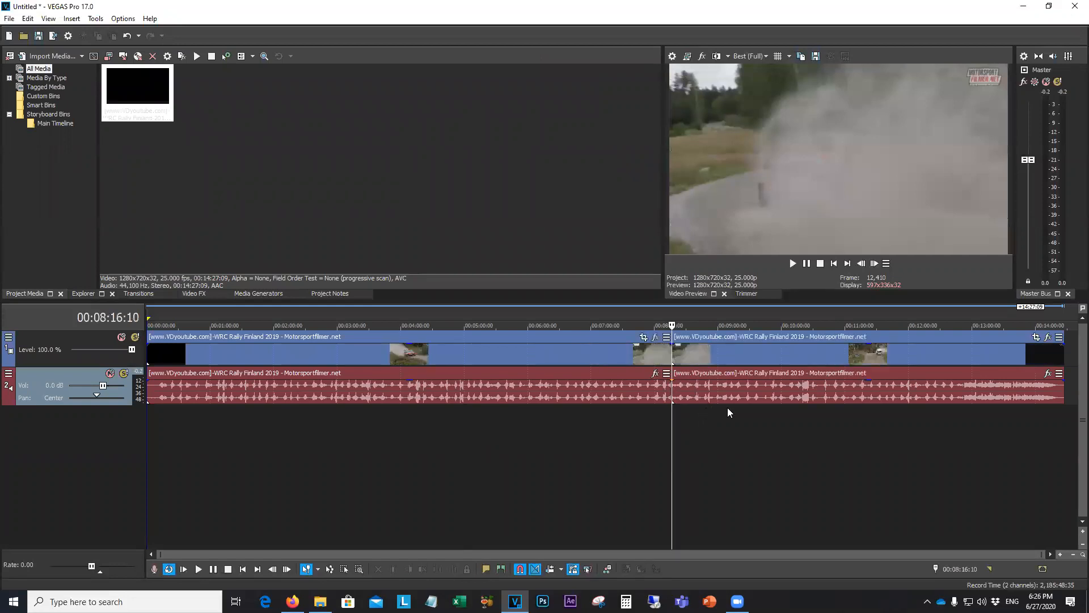
{"action": "left_click", "coordinate": [733, 411]}
{"action": "key", "text": "s"}
{"action": "left_click", "coordinate": [758, 390]}
{"action": "key", "text": "Delete"}
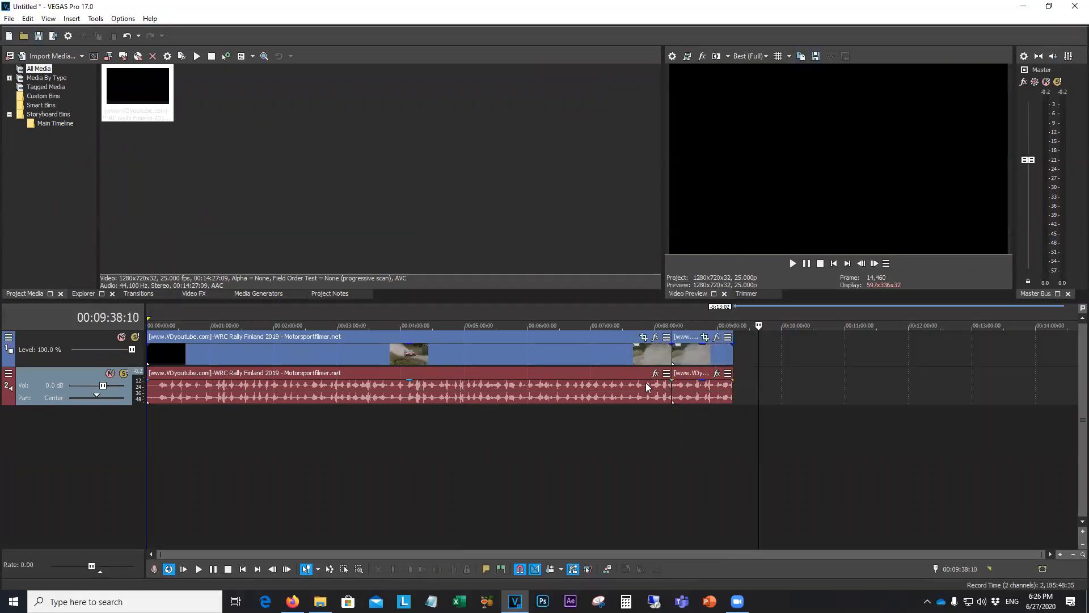
{"action": "left_click", "coordinate": [645, 389]}
{"action": "key", "text": "Delete"}
Split the remaining rally section at 00:08:37:13, where the car jumps, and delete the part before the cut
{"action": "left_click", "coordinate": [692, 415]}
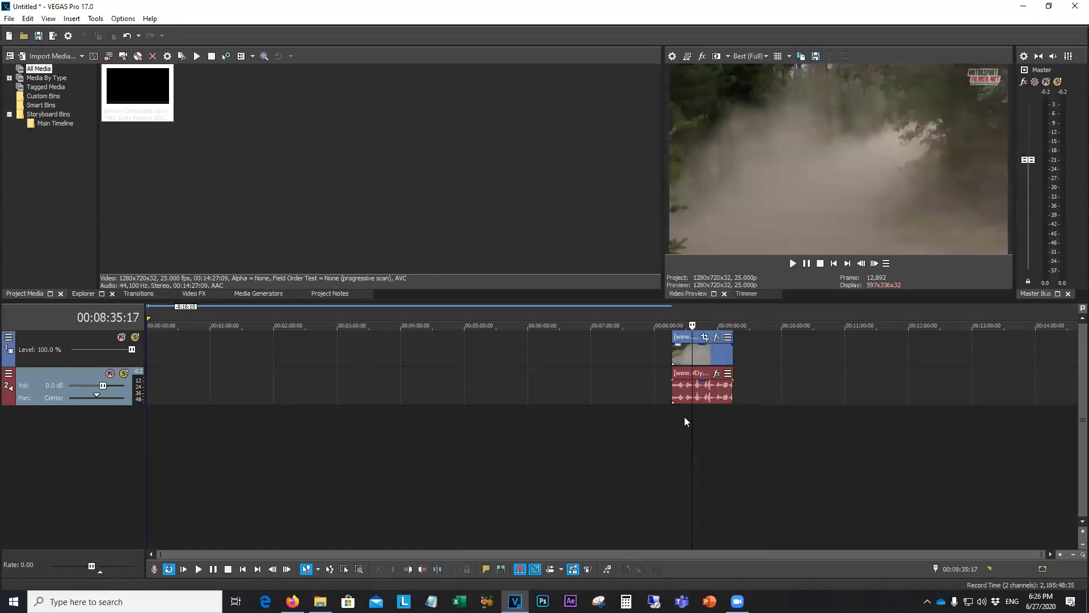
{"action": "left_click", "coordinate": [685, 416]}
{"action": "left_click", "coordinate": [681, 417]}
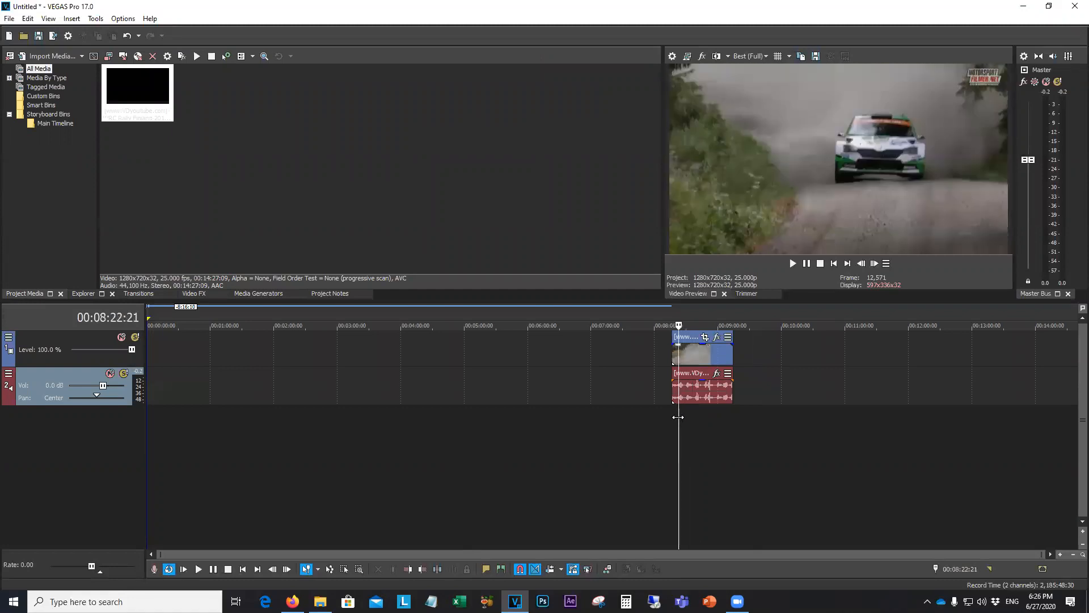
{"action": "left_click_drag", "start_coordinate": [680, 417], "coordinate": [649, 420]}
{"action": "scroll", "coordinate": [691, 417], "scroll_direction": "up", "scroll_amount": 5}
{"action": "key", "text": "s"}
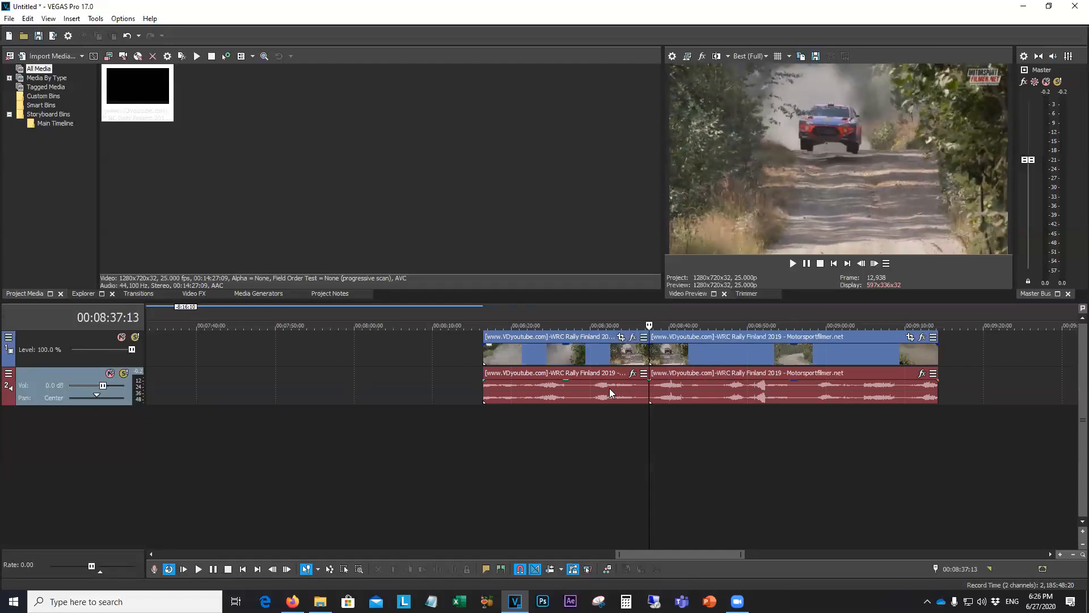
{"action": "left_click", "coordinate": [610, 391]}
{"action": "key", "text": "Delete"}
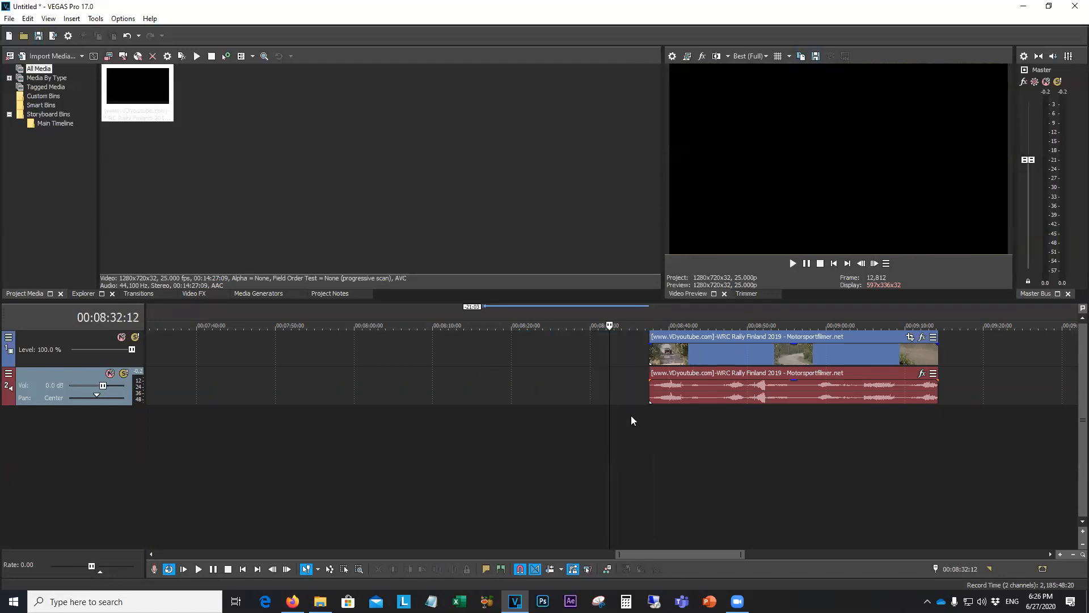
Preview the car shot, split the clip at 00:08:39:22, and delete everything after the cut
{"action": "left_click", "coordinate": [645, 420]}
{"action": "key", "text": "space"}
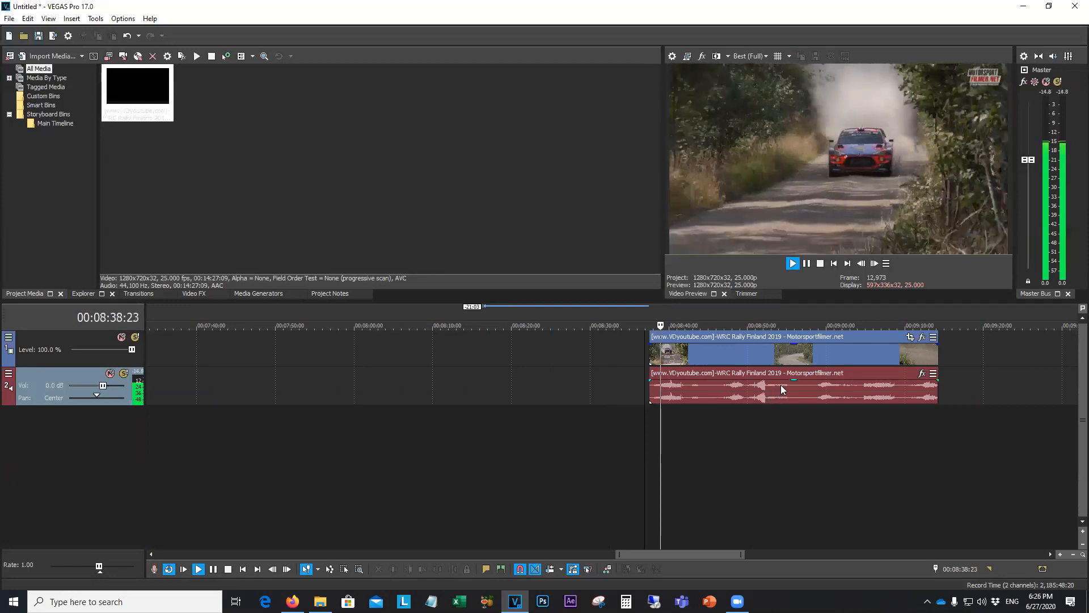
{"action": "key", "text": "space"}
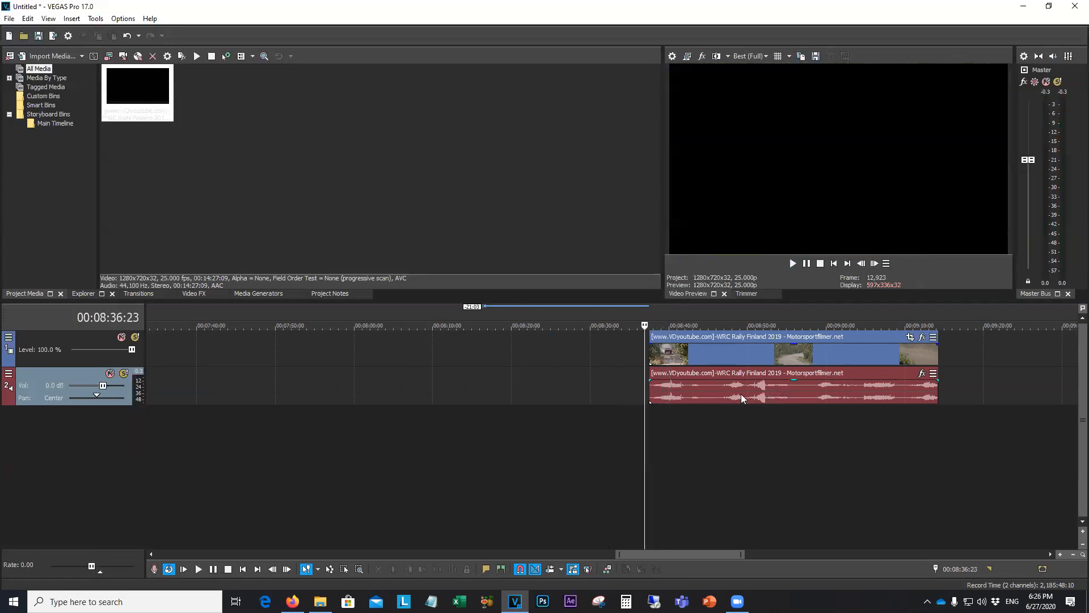
{"action": "left_click", "coordinate": [689, 413]}
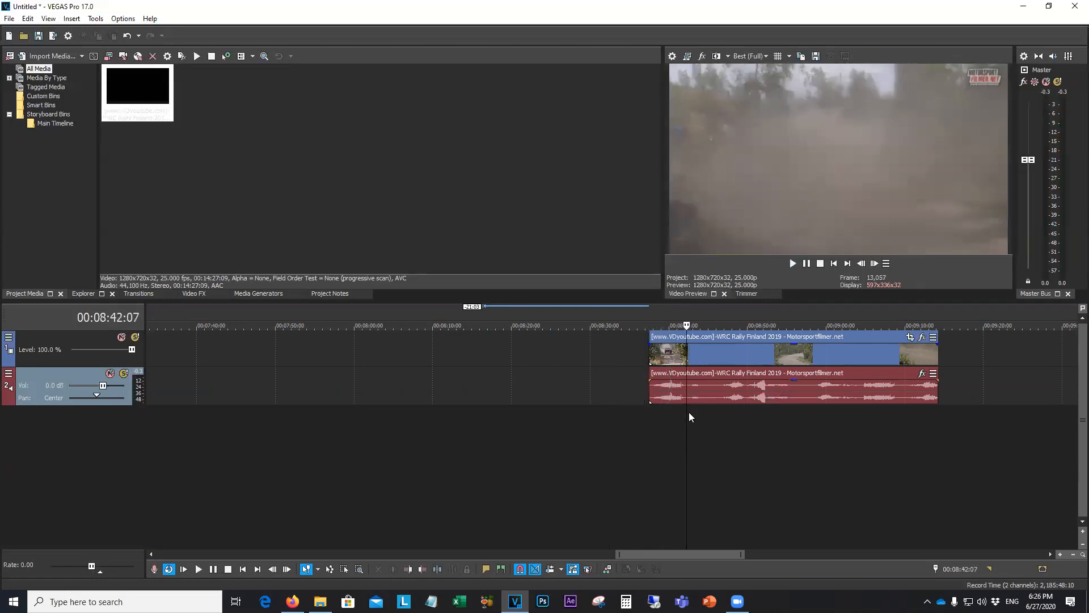
{"action": "left_click", "coordinate": [682, 416]}
{"action": "left_click_drag", "start_coordinate": [682, 416], "coordinate": [668, 417]}
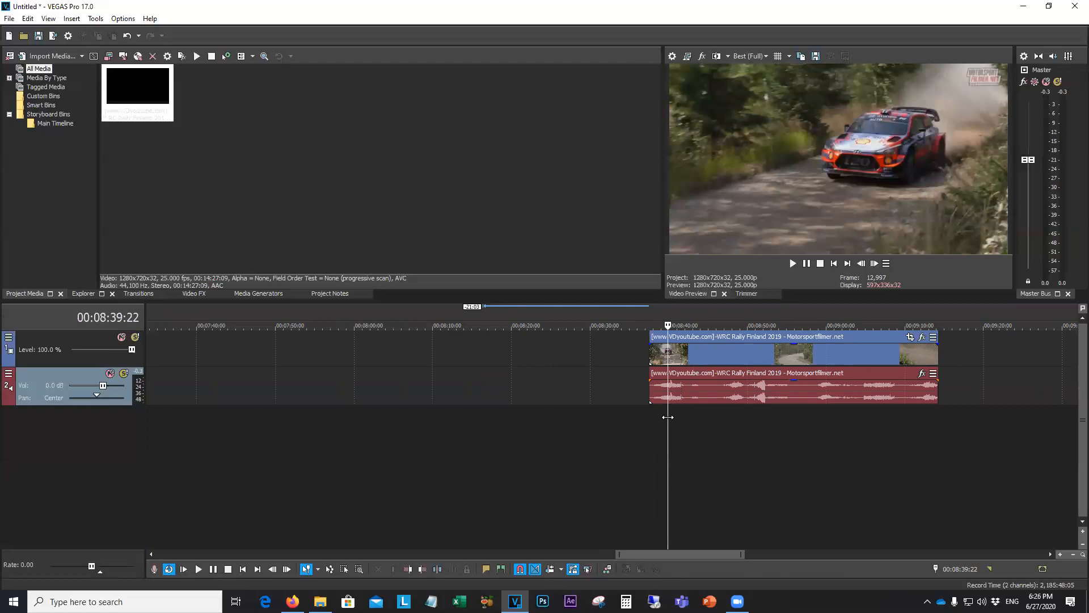
{"action": "key", "text": "s"}
{"action": "left_click", "coordinate": [693, 396]}
{"action": "key", "text": "Delete"}
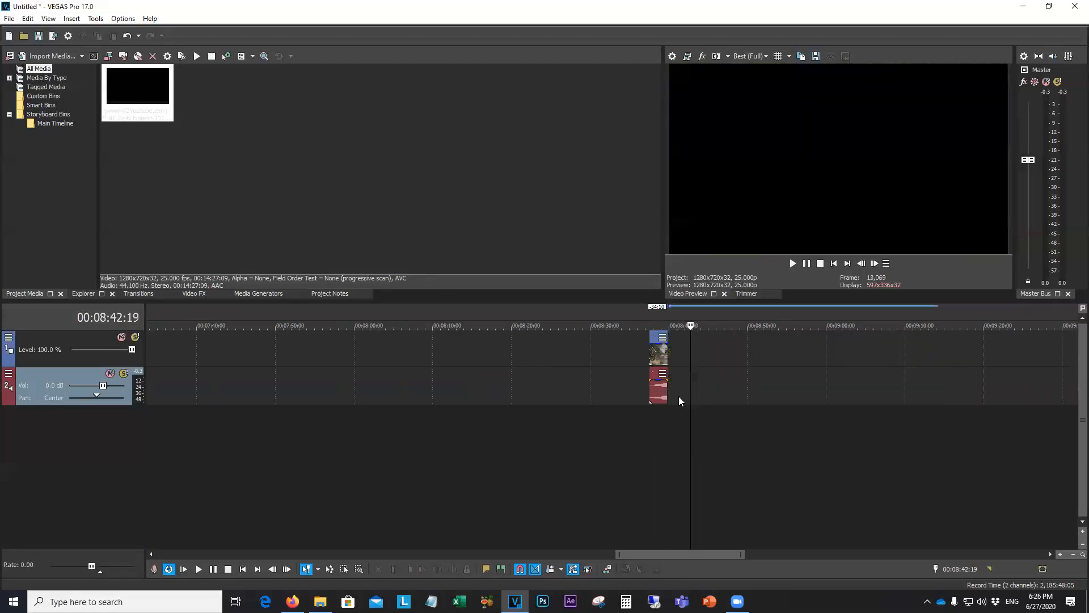
Set the loop region to the trimmed rally clip, mute the master bus, and preview the clip in a loop
{"action": "left_click", "coordinate": [657, 397]}
{"action": "scroll", "coordinate": [657, 392], "scroll_direction": "up", "scroll_amount": 3}
{"action": "scroll", "coordinate": [657, 392], "scroll_direction": "up", "scroll_amount": 6}
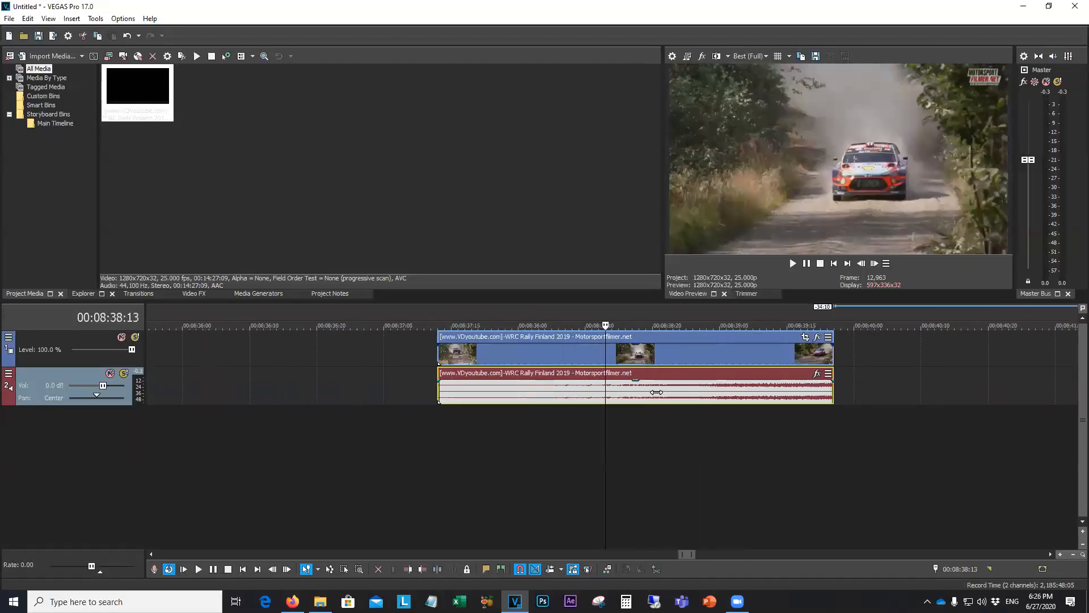
{"action": "scroll", "coordinate": [587, 402], "scroll_direction": "down", "scroll_amount": 2}
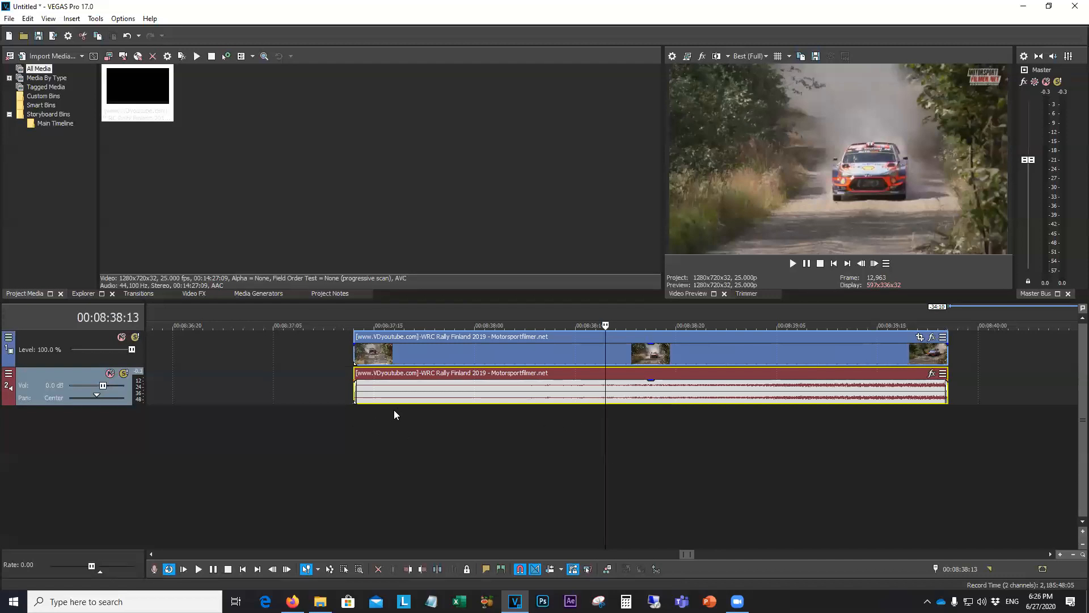
{"action": "left_click", "coordinate": [168, 569]}
{"action": "double_click", "coordinate": [416, 360]}
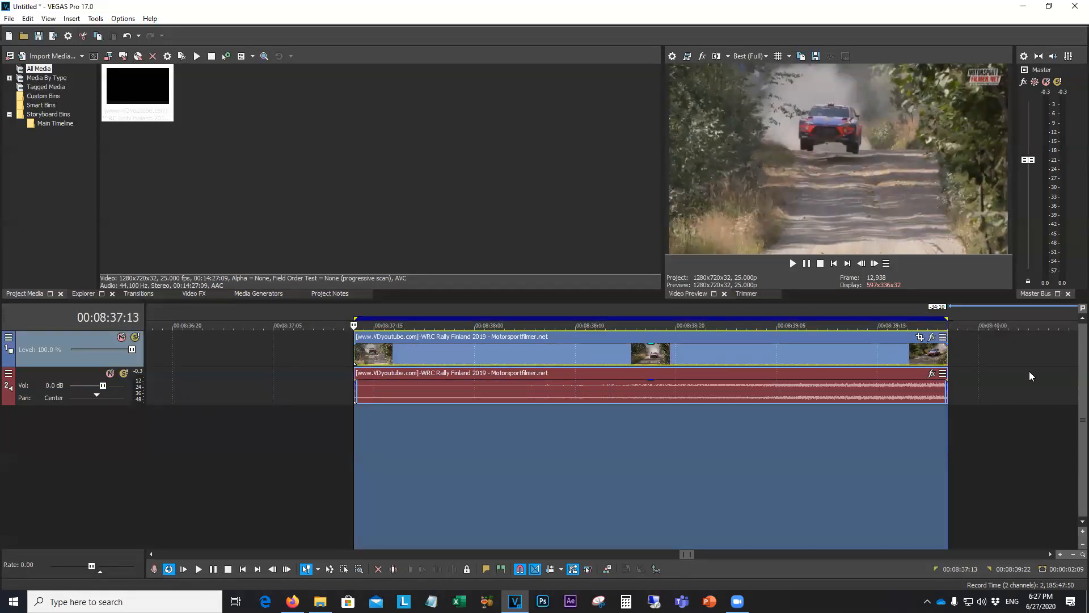
{"action": "left_click", "coordinate": [1047, 81]}
{"action": "key", "text": "space"}
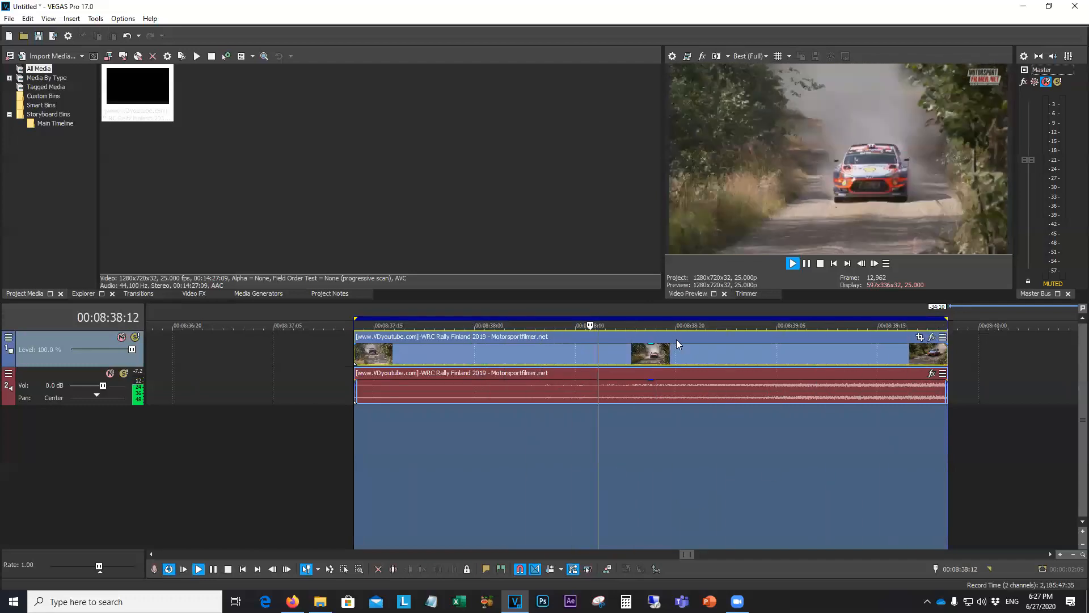
{"action": "left_click", "coordinate": [820, 263]}
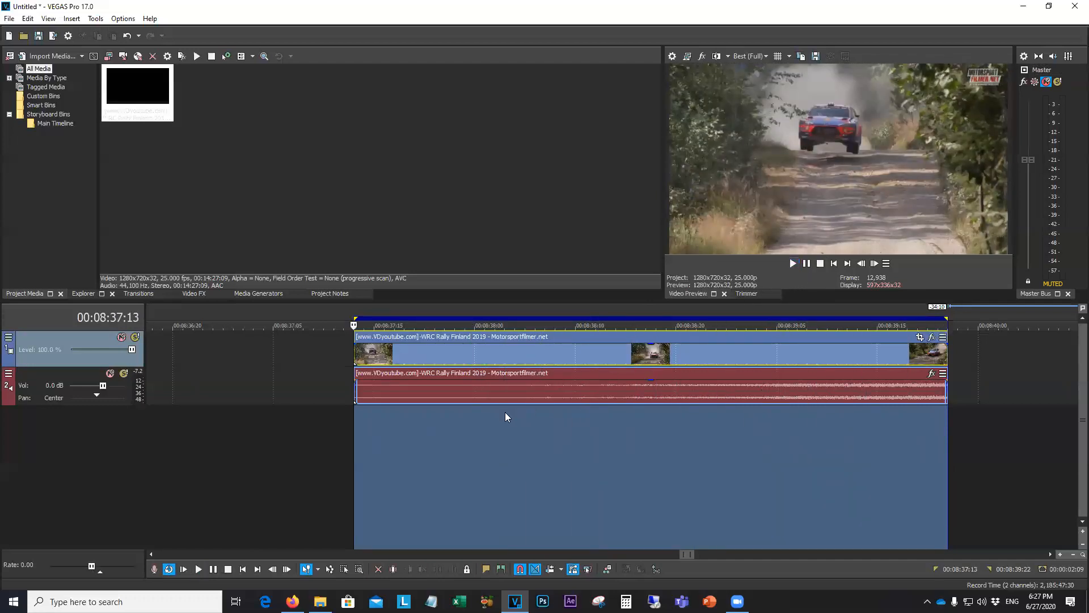
Place the cursor at 00:08:38:06 and apply the Bézier Masking effect to the rally video event
{"action": "left_click", "coordinate": [537, 416]}
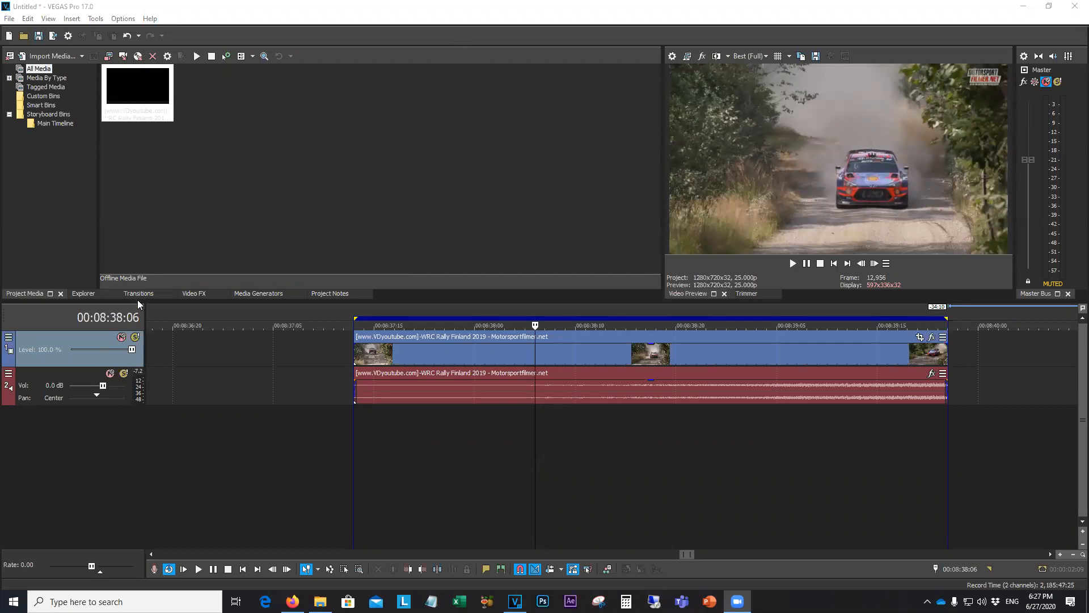
{"action": "left_click", "coordinate": [250, 294]}
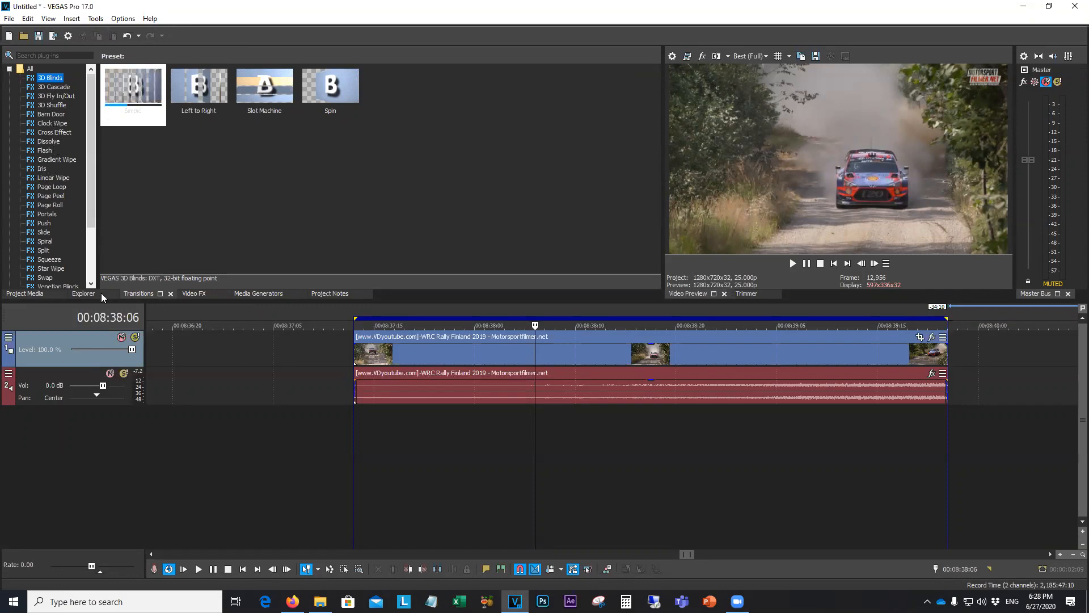
{"action": "left_click", "coordinate": [194, 293]}
{"action": "scroll", "coordinate": [110, 131], "scroll_direction": "up", "scroll_amount": 20}
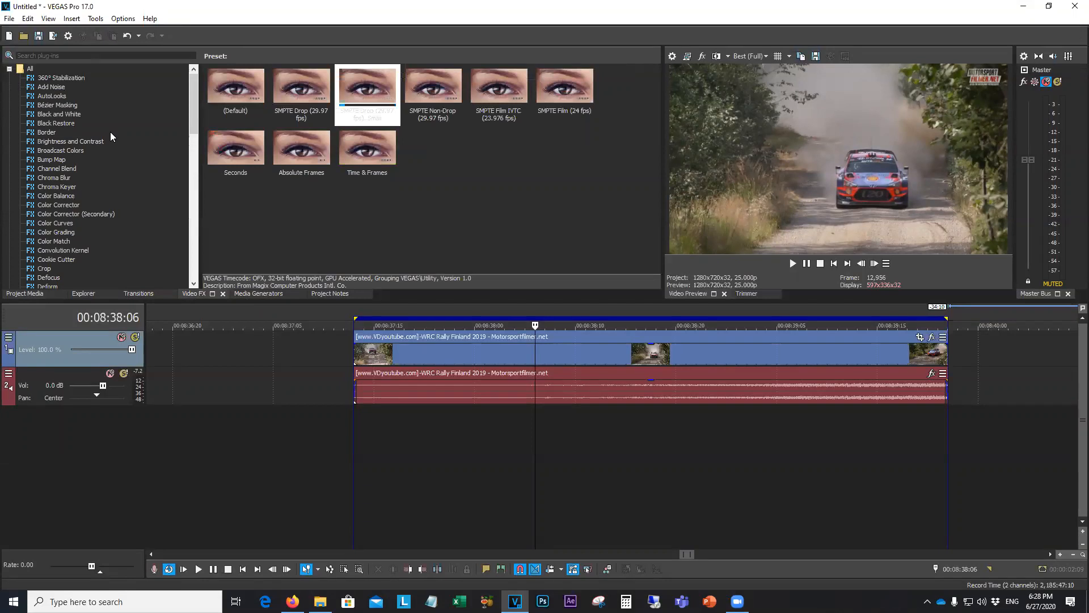
{"action": "left_click", "coordinate": [63, 105]}
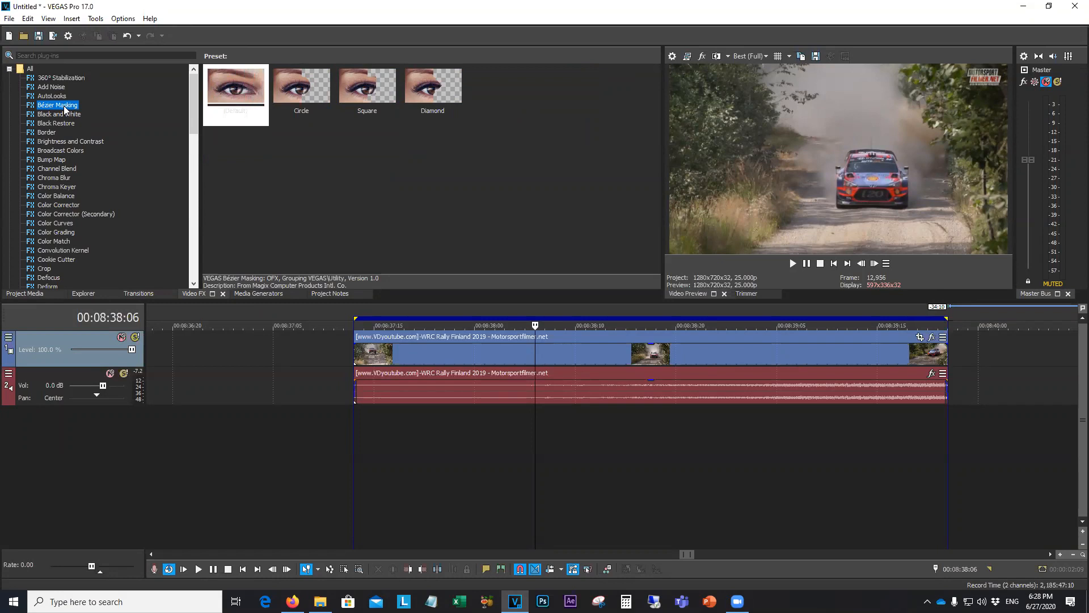
{"action": "left_click_drag", "start_coordinate": [65, 108], "coordinate": [534, 341]}
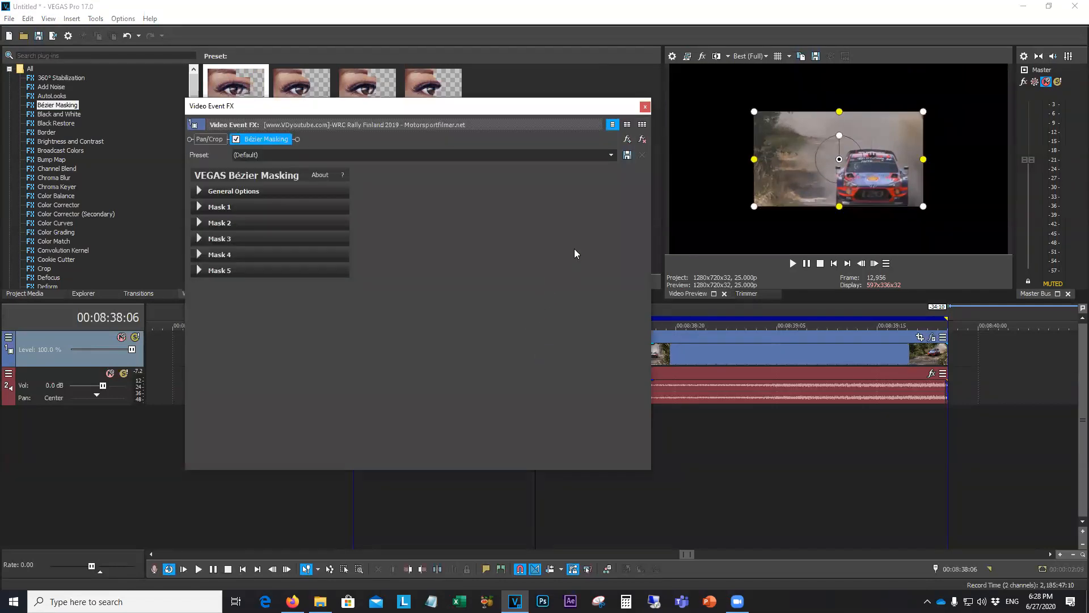
Move the effect window clear of the preview and enable Mask FX in the Bézier Masking general options
{"action": "left_click_drag", "start_coordinate": [522, 115], "coordinate": [335, 204]}
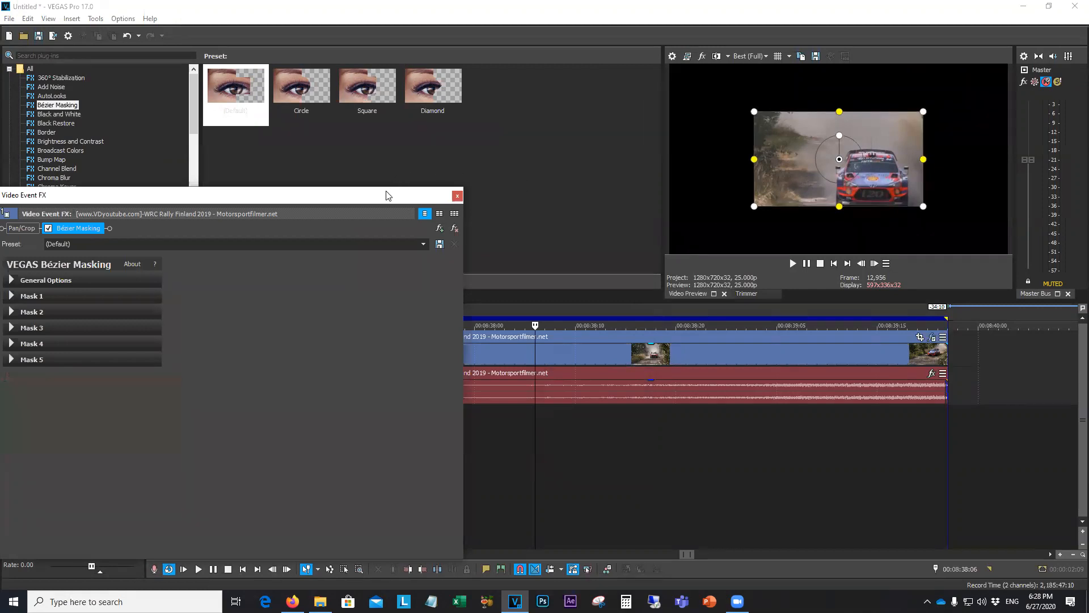
{"action": "left_click_drag", "start_coordinate": [388, 195], "coordinate": [413, 153]}
{"action": "left_click", "coordinate": [36, 239]}
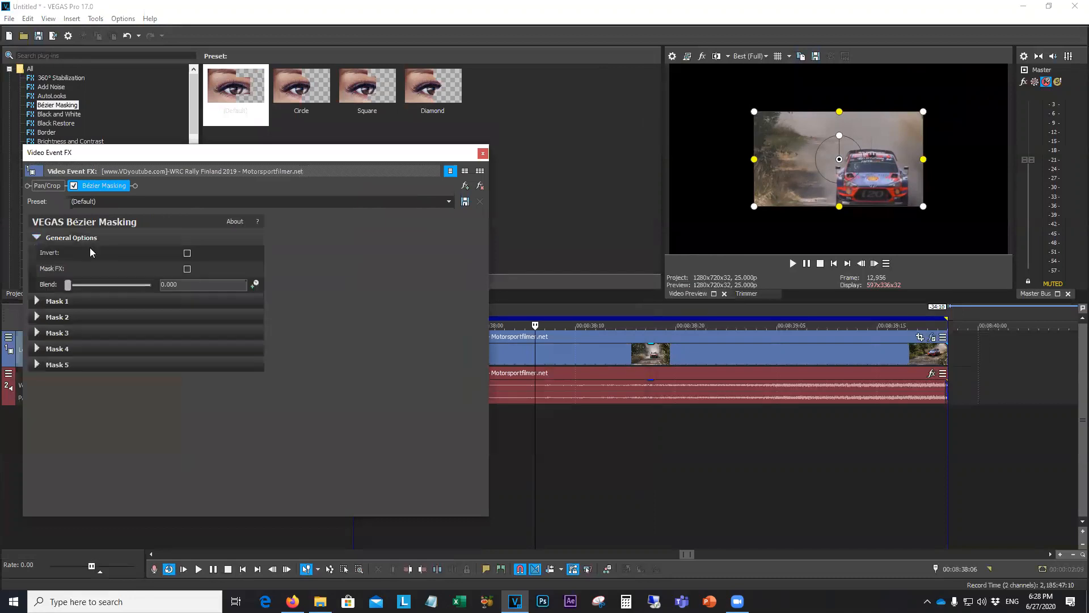
{"action": "left_click", "coordinate": [188, 269]}
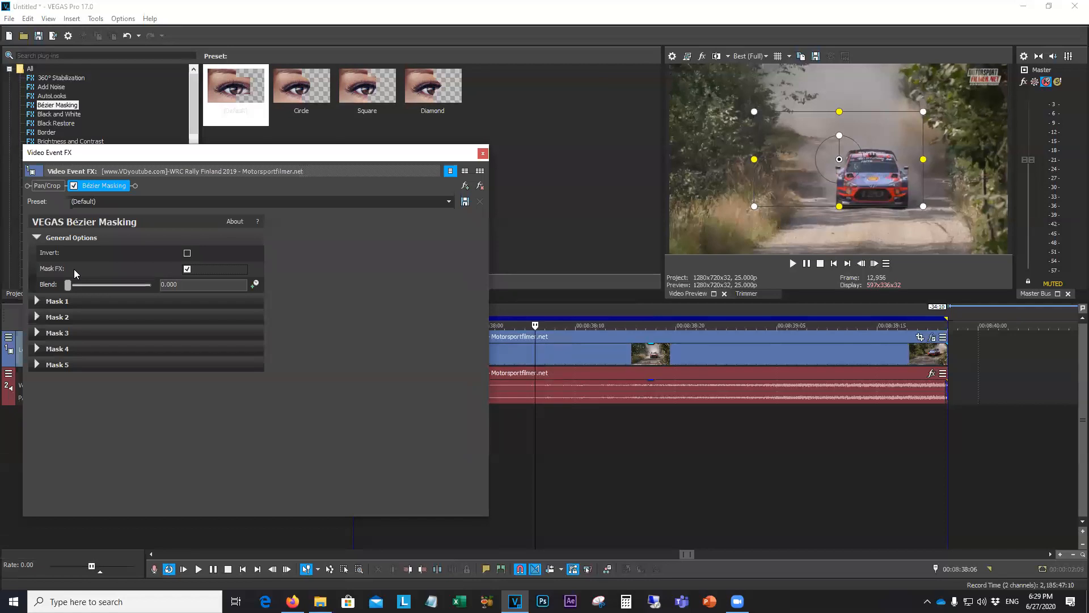
Compare the picture with Mask FX off and on, keep it enabled, and set Mask 1's type to Curve
{"action": "left_click", "coordinate": [187, 269]}
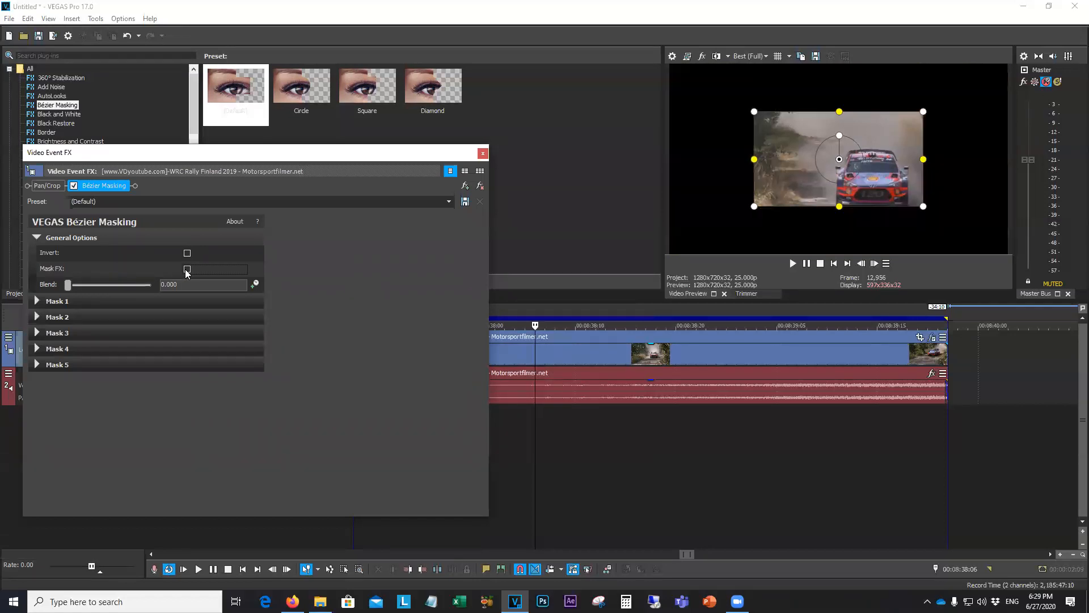
{"action": "left_click", "coordinate": [187, 269]}
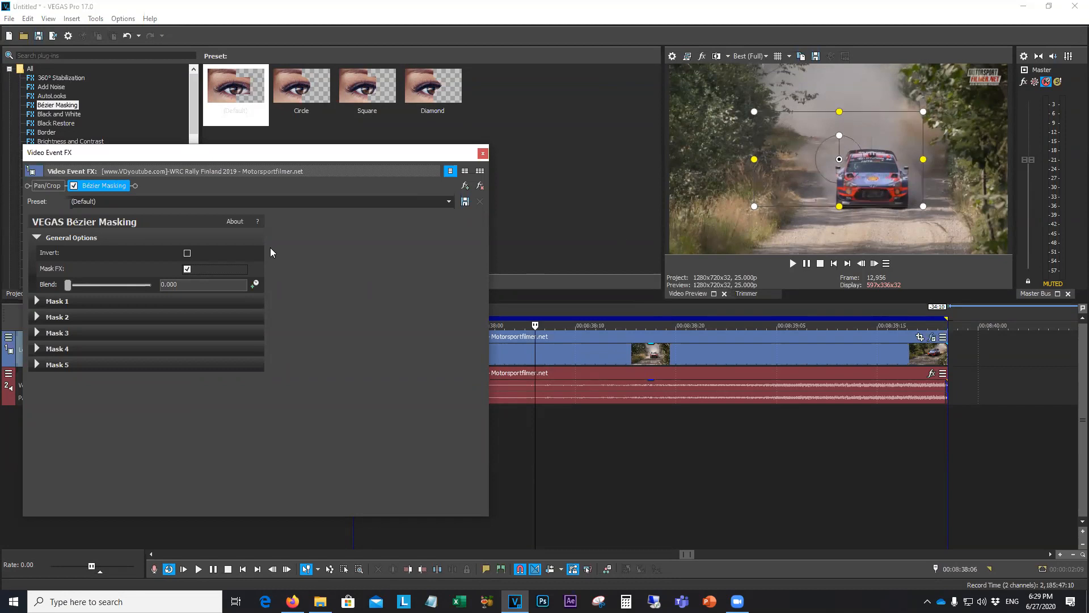
{"action": "left_click", "coordinate": [35, 301]}
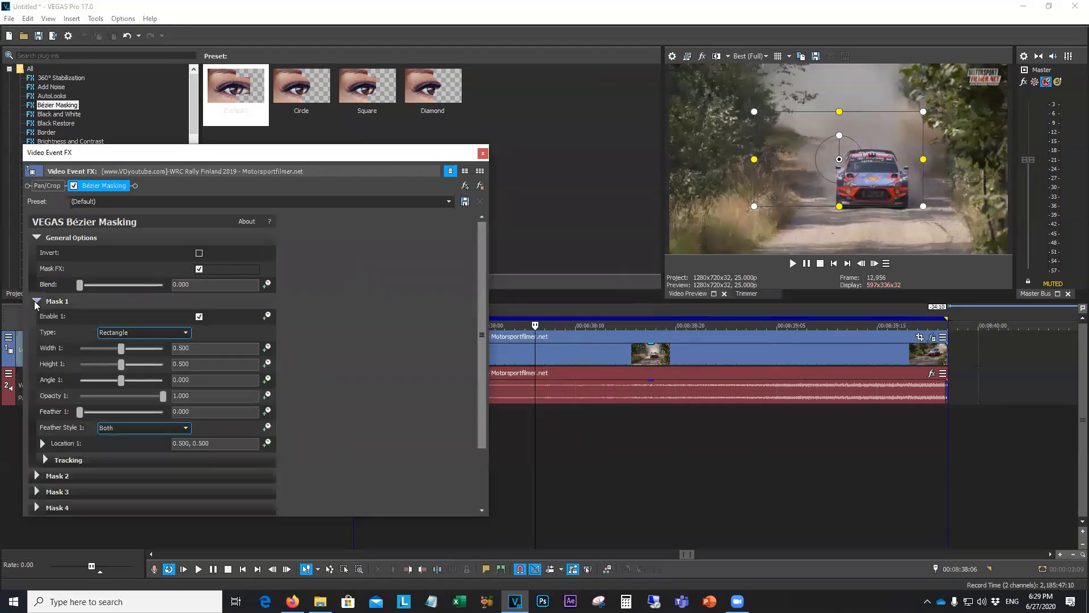
{"action": "left_click", "coordinate": [36, 237]}
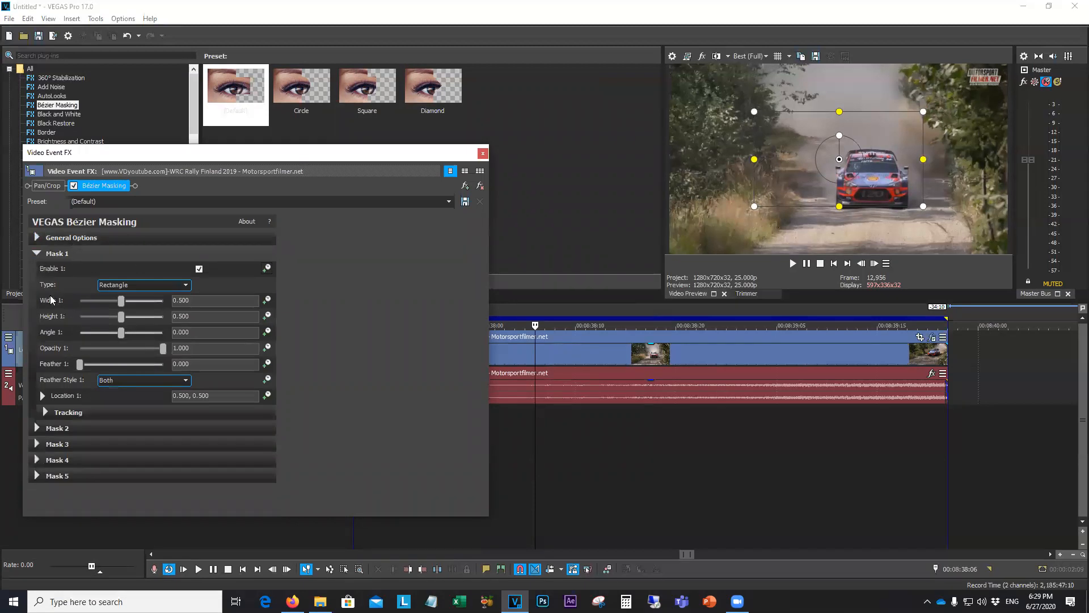
{"action": "left_click", "coordinate": [140, 284]}
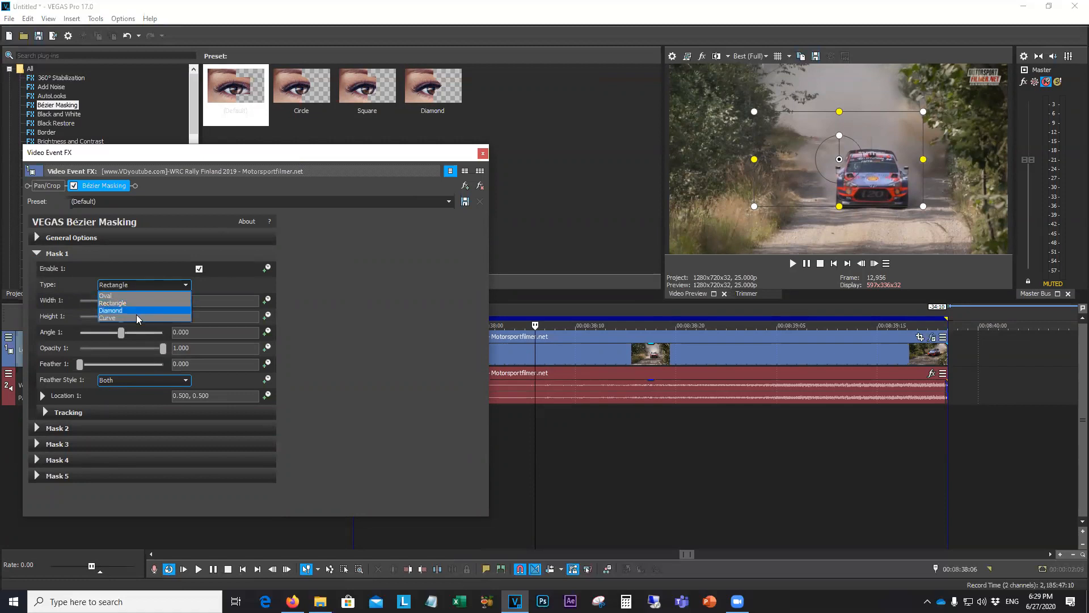
{"action": "left_click", "coordinate": [134, 317]}
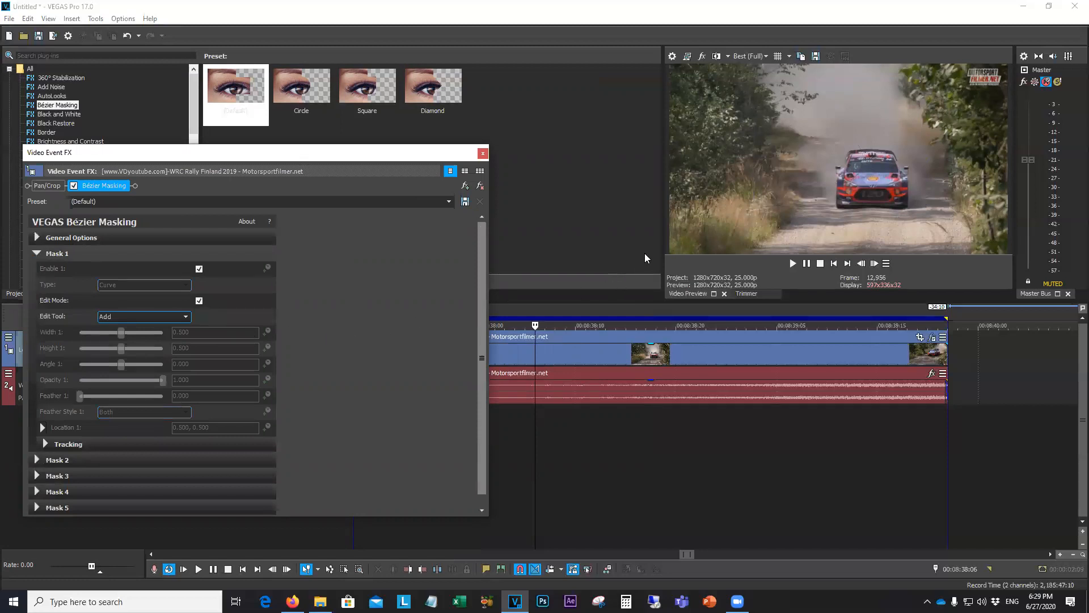
Enlarge the video preview and draw a closed five-point curve mask around the car's front grille
{"action": "left_click_drag", "start_coordinate": [661, 243], "coordinate": [395, 253]}
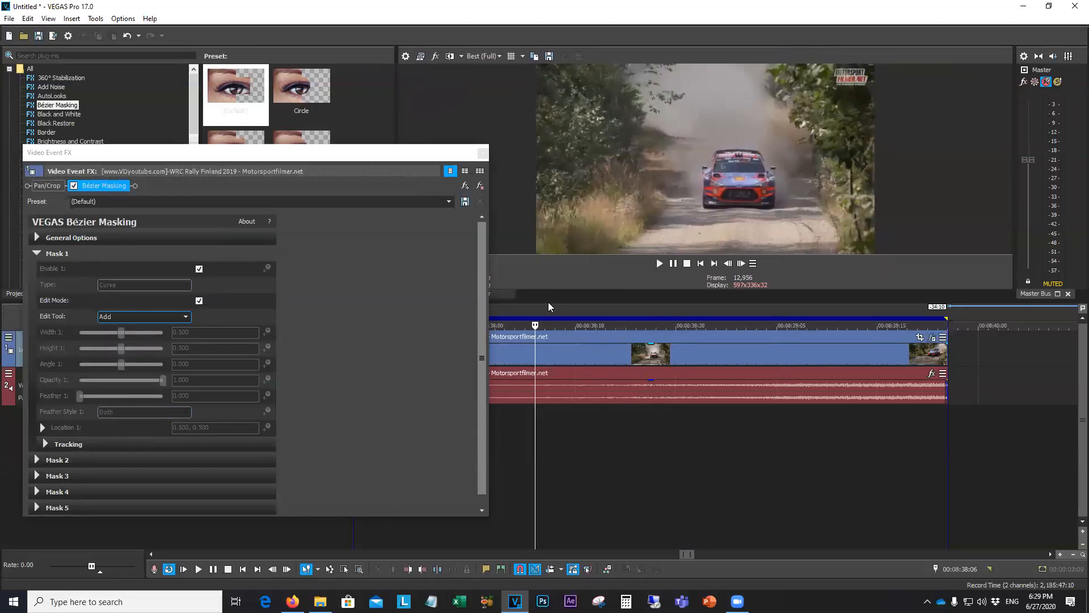
{"action": "left_click_drag", "start_coordinate": [550, 305], "coordinate": [576, 476]}
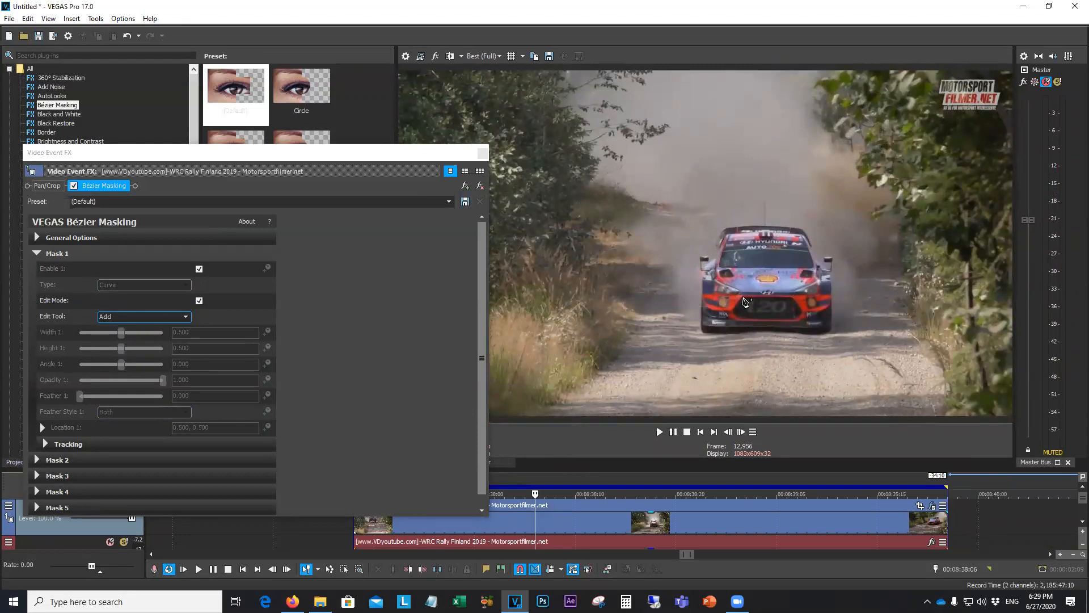
{"action": "left_click", "coordinate": [743, 297]}
{"action": "left_click", "coordinate": [792, 297]}
{"action": "left_click", "coordinate": [800, 312]}
{"action": "left_click", "coordinate": [794, 319]}
{"action": "left_click", "coordinate": [738, 316]}
{"action": "left_click", "coordinate": [743, 296]}
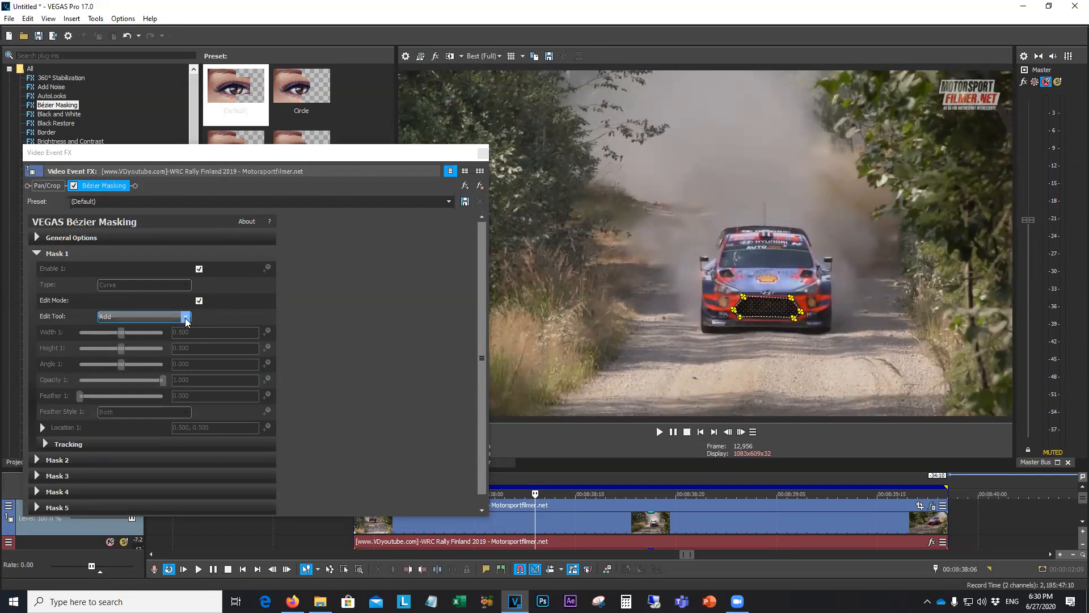
Refine the grille mask's points with the Normal edit tool and turn off Edit Mode
{"action": "left_click", "coordinate": [199, 300]}
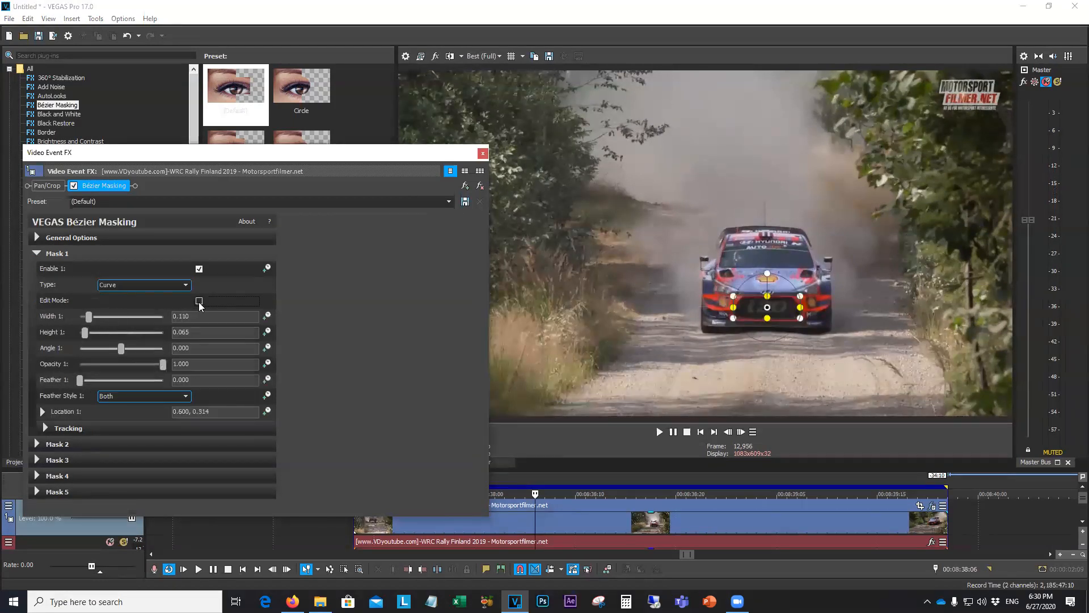
{"action": "left_click", "coordinate": [199, 301]}
{"action": "left_click", "coordinate": [171, 316]}
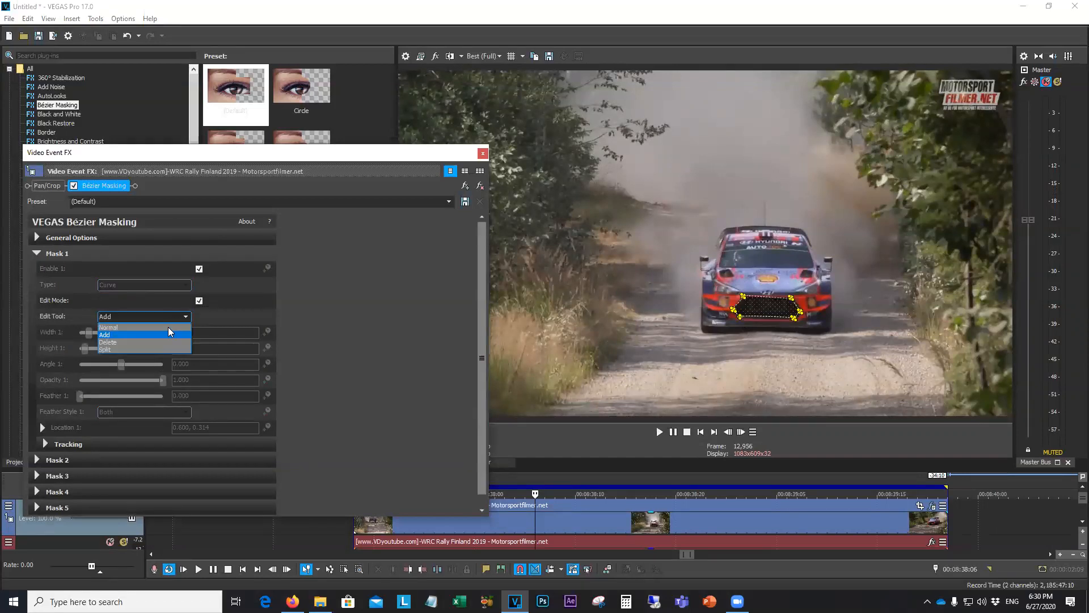
{"action": "left_click", "coordinate": [179, 327]}
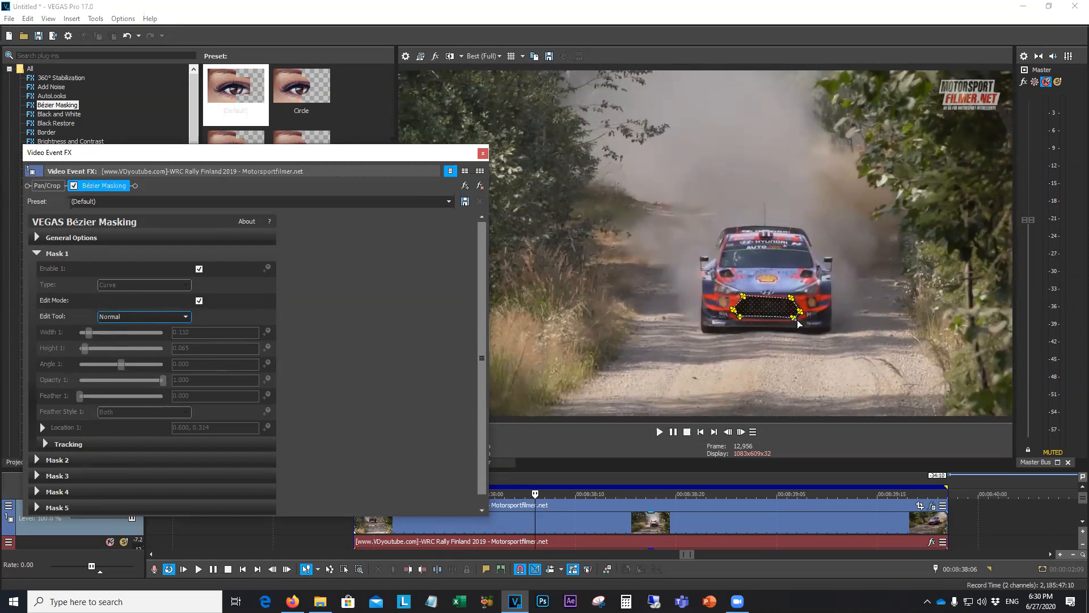
{"action": "left_click_drag", "start_coordinate": [796, 319], "coordinate": [793, 318]}
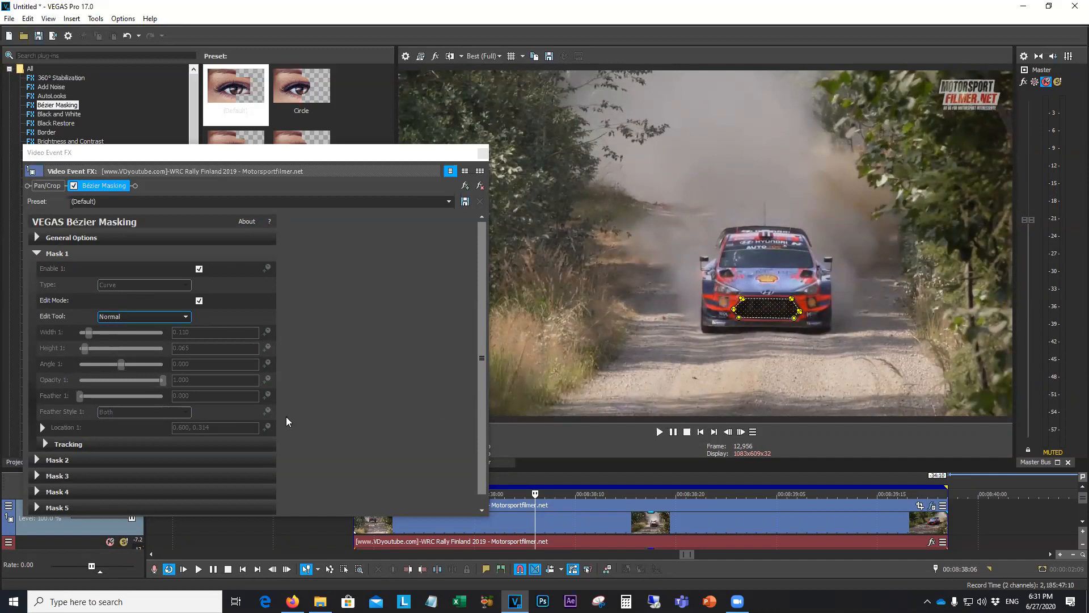
{"action": "left_click", "coordinate": [199, 301]}
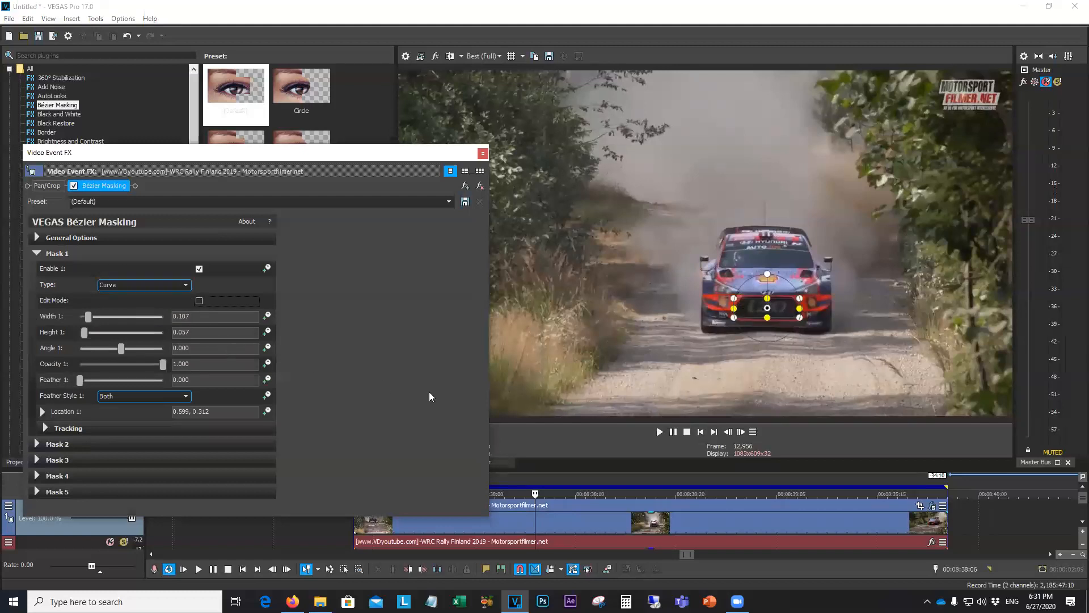
Track Mask 1 forward with High precision, Perspective mode, and a keyframe interval of 1
{"action": "left_click", "coordinate": [44, 430]}
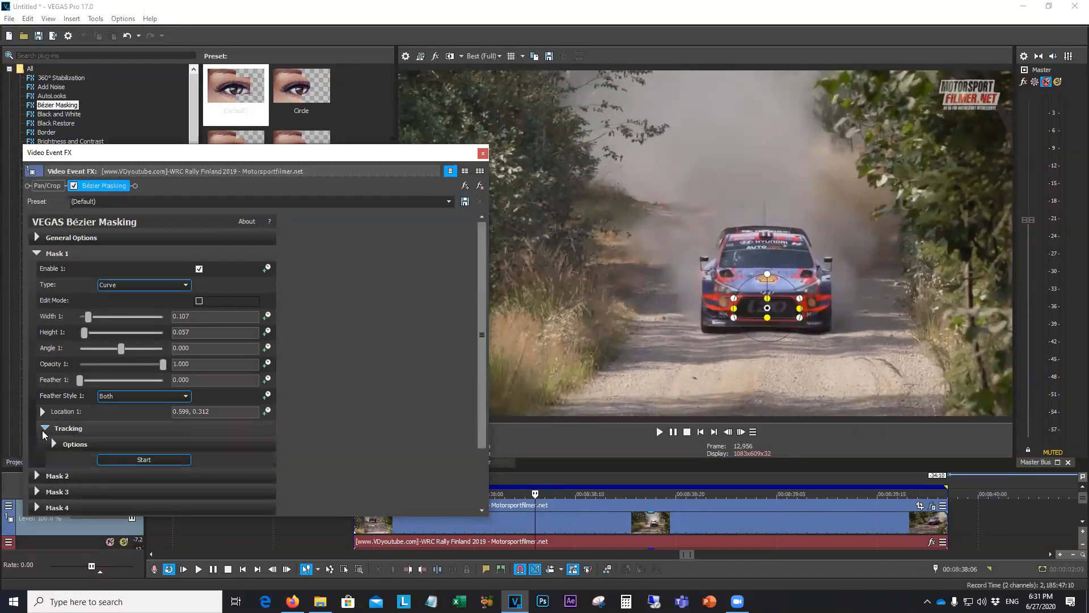
{"action": "left_click_drag", "start_coordinate": [483, 378], "coordinate": [482, 474]}
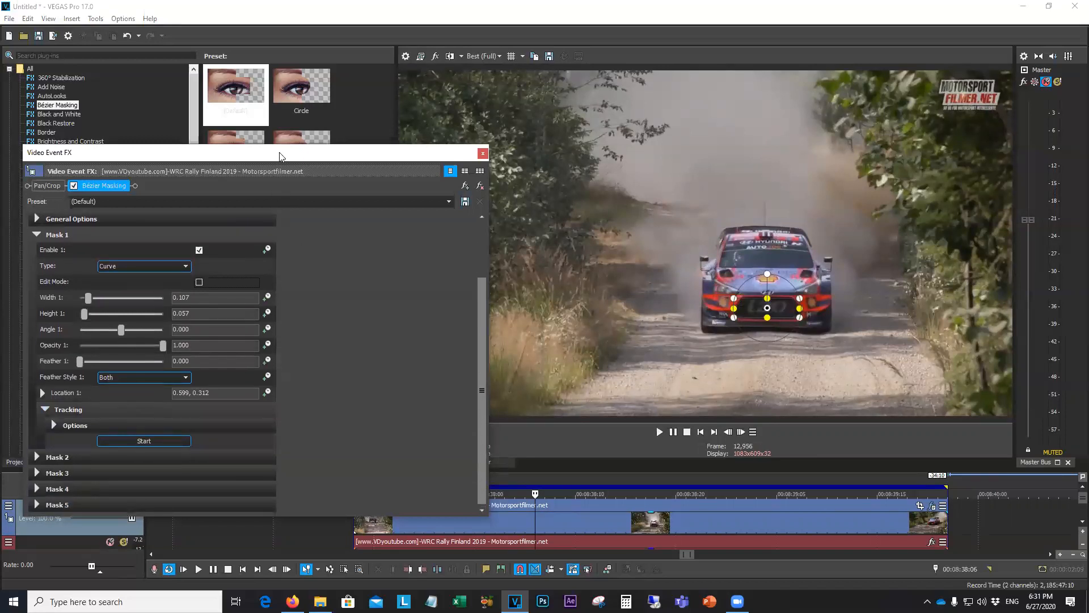
{"action": "left_click_drag", "start_coordinate": [280, 156], "coordinate": [296, 22]}
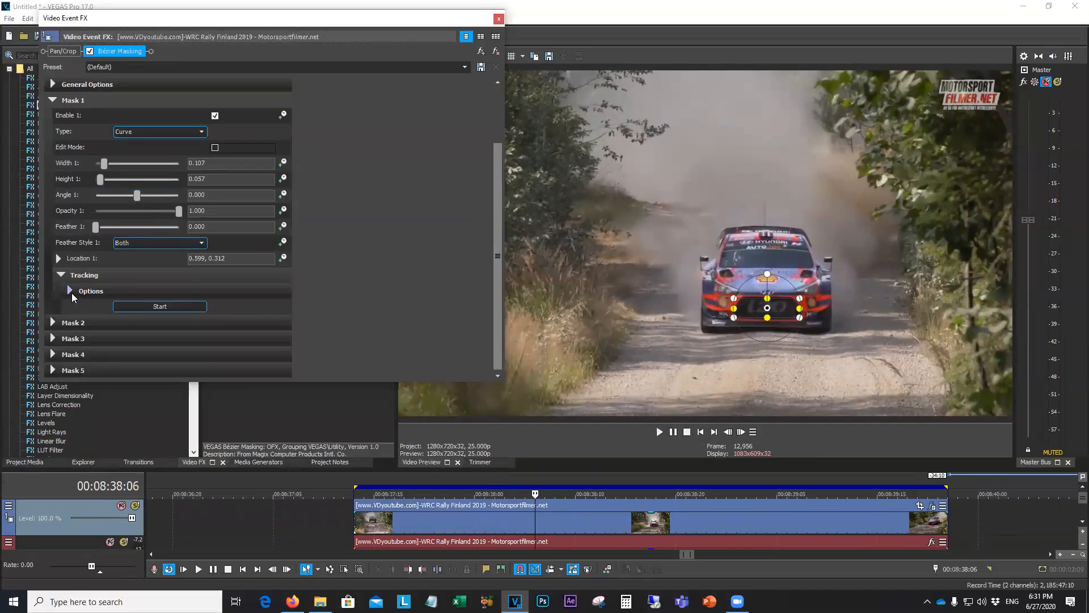
{"action": "left_click", "coordinate": [70, 290]}
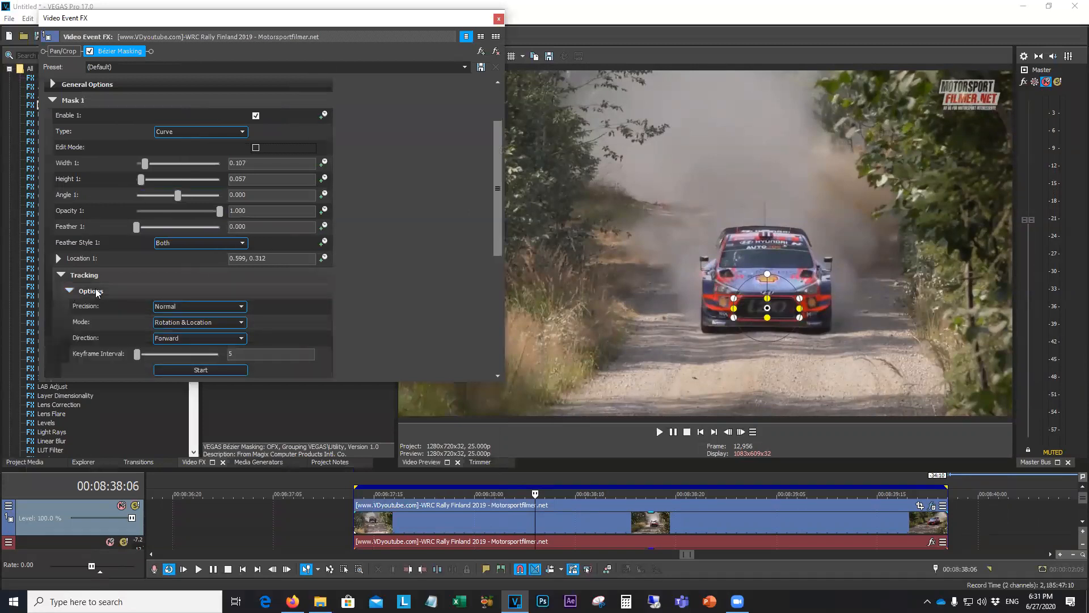
{"action": "left_click_drag", "start_coordinate": [493, 199], "coordinate": [493, 320]}
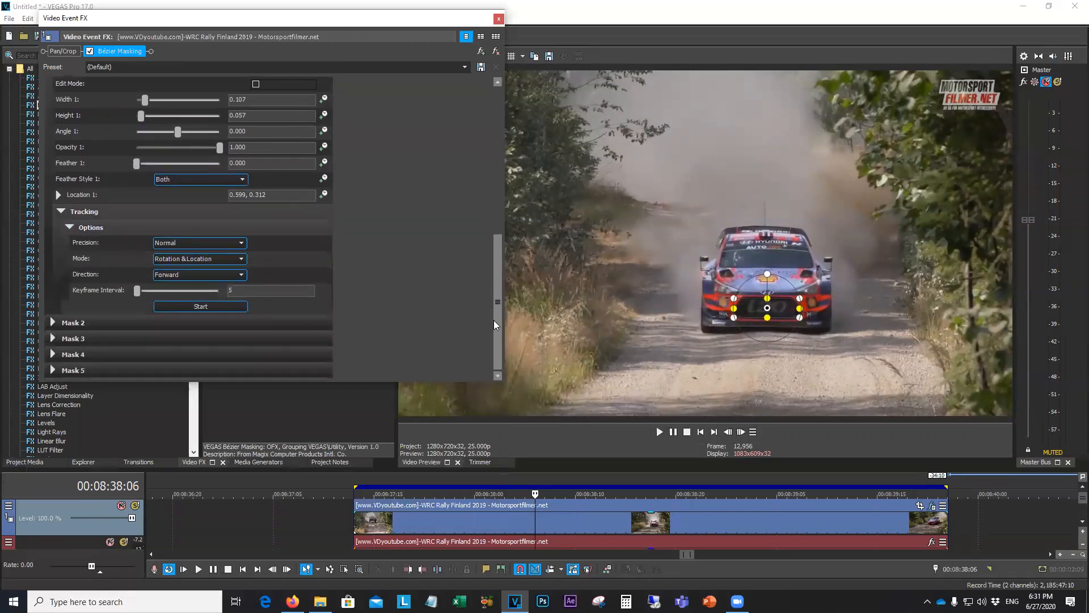
{"action": "left_click", "coordinate": [194, 243]}
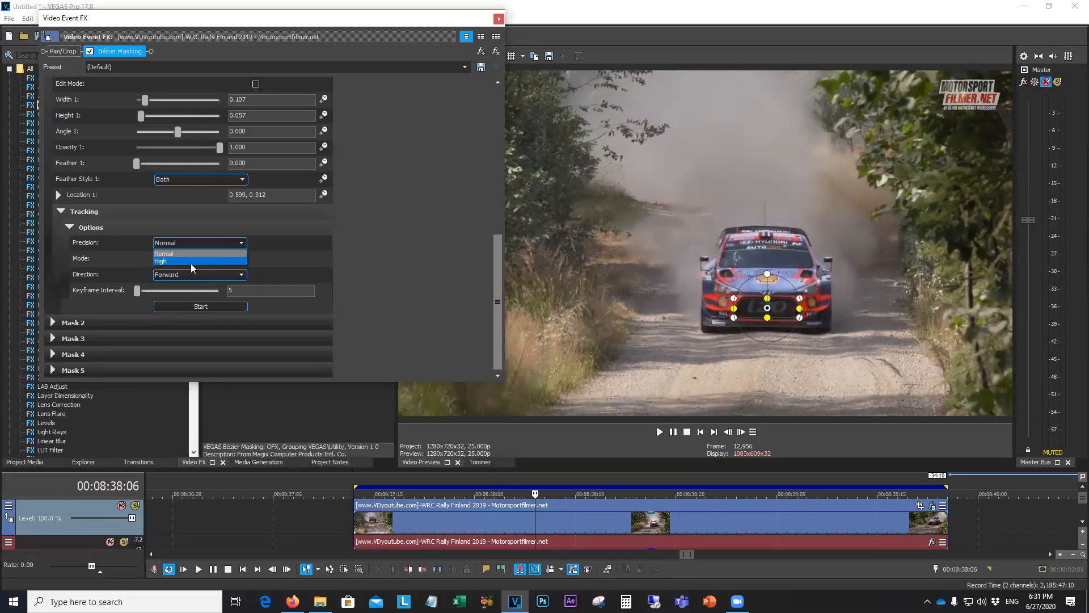
{"action": "left_click", "coordinate": [191, 261]}
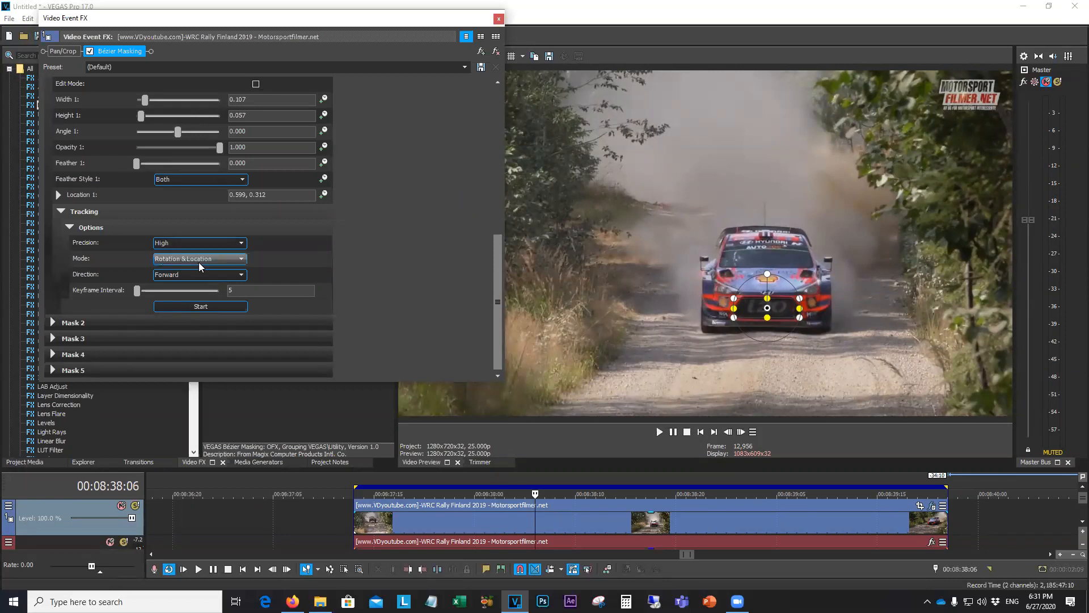
{"action": "left_click", "coordinate": [199, 262]}
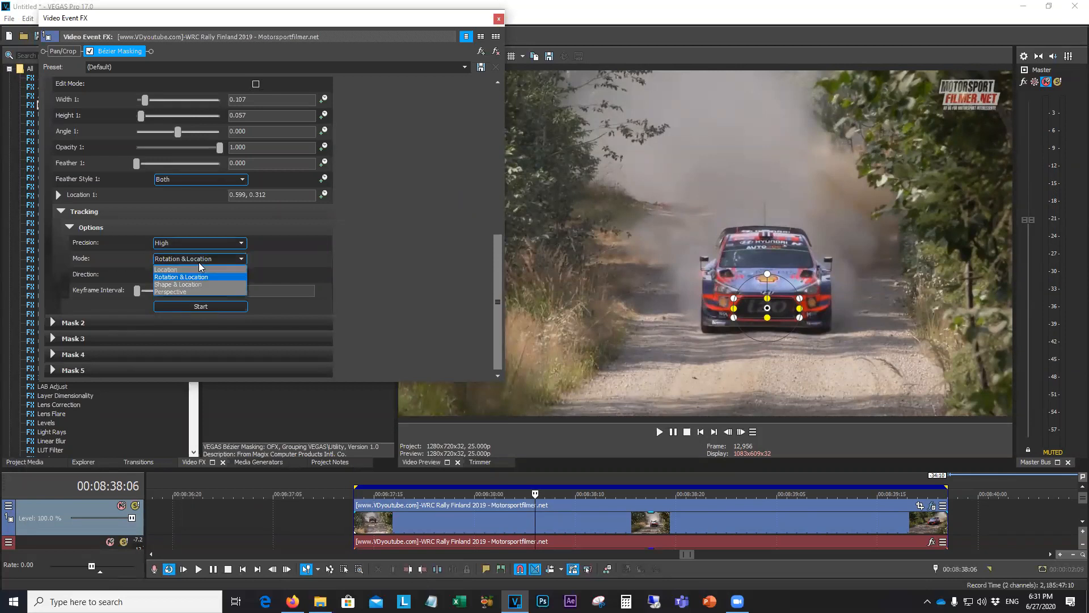
{"action": "left_click", "coordinate": [190, 293]}
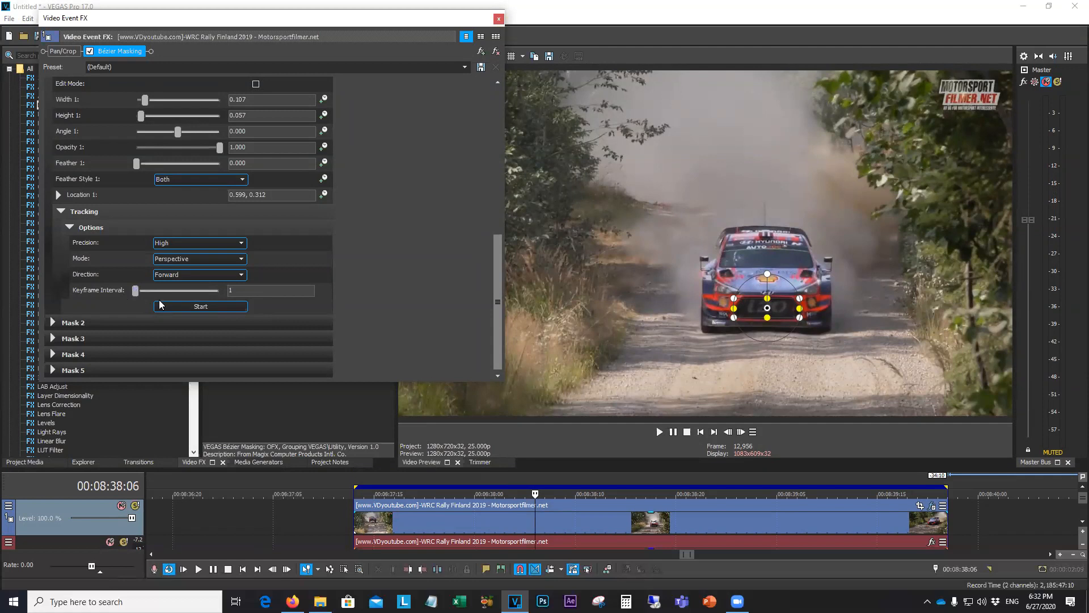
{"action": "left_click", "coordinate": [206, 306]}
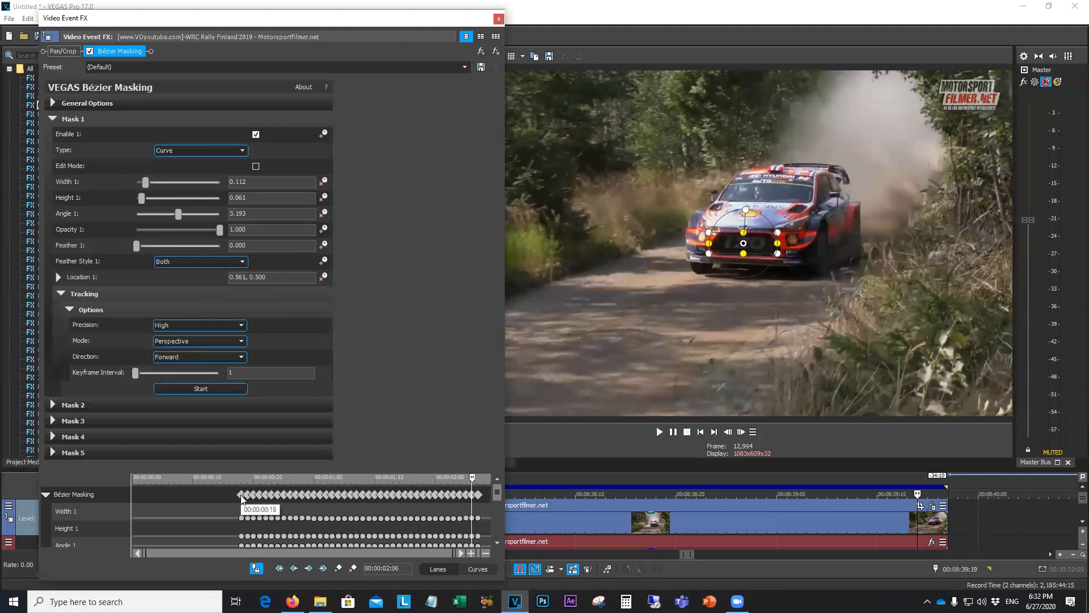
Scrub back through the tracked keyframes to check how well the mask follows the car's grille
{"action": "left_click", "coordinate": [470, 478]}
{"action": "left_click_drag", "start_coordinate": [470, 478], "coordinate": [332, 480]}
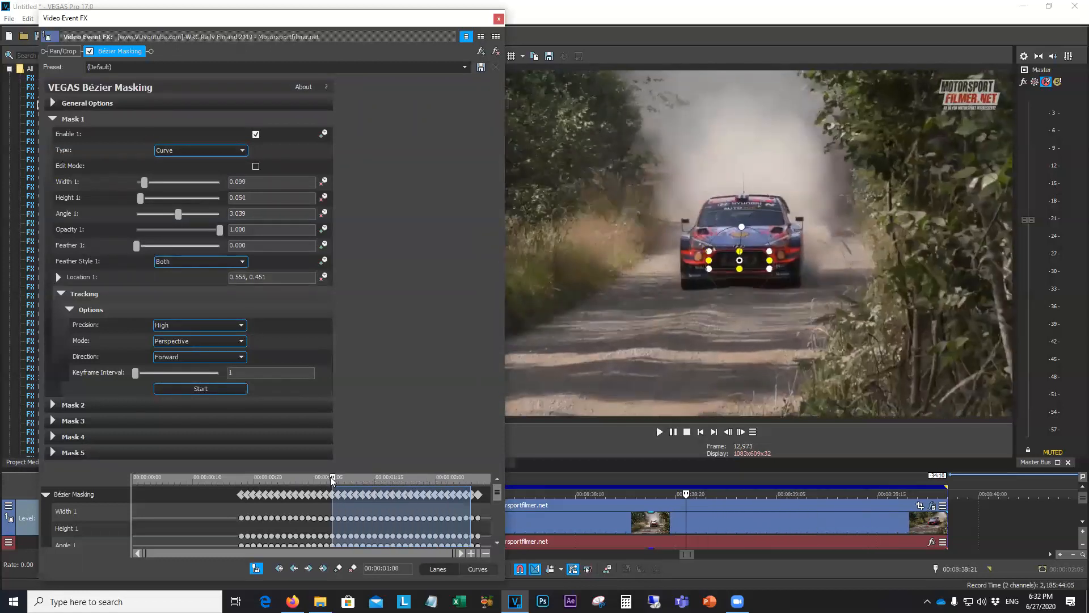
{"action": "left_click", "coordinate": [289, 496]}
{"action": "left_click", "coordinate": [271, 496]}
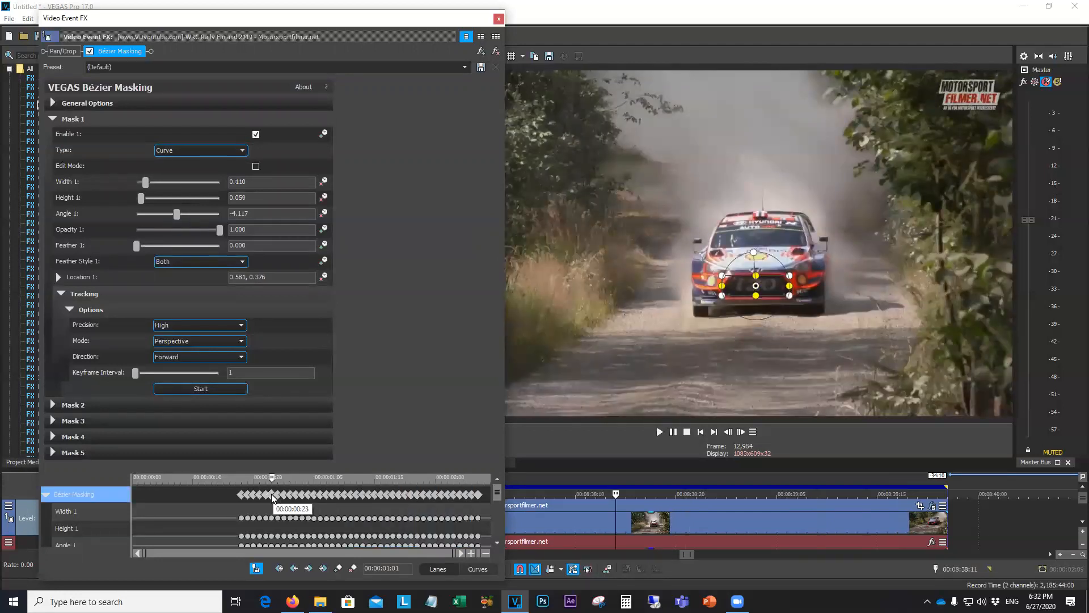
{"action": "left_click", "coordinate": [260, 495]}
{"action": "left_click", "coordinate": [254, 496]}
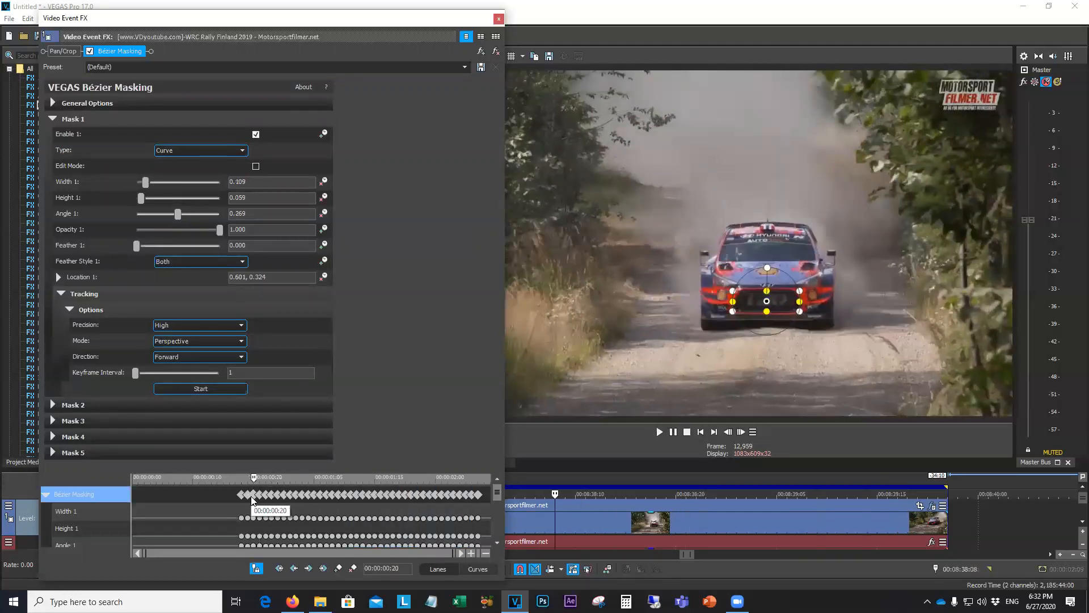
{"action": "left_click", "coordinate": [247, 496]}
Return to the keyframe at 00:00:00:18 and track Mask 1 backward from there
{"action": "left_click", "coordinate": [241, 496]}
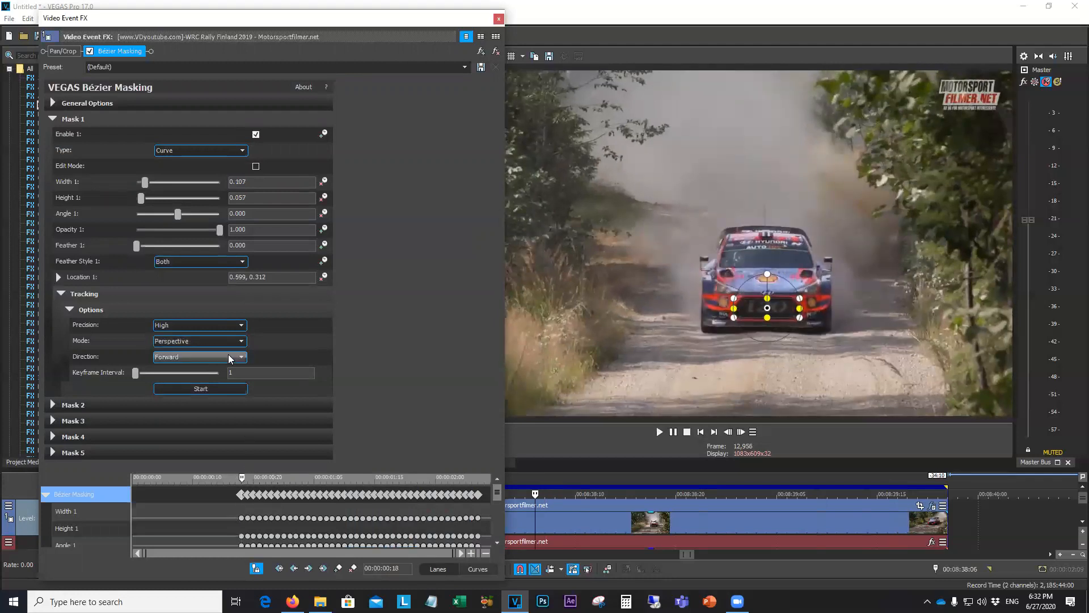
{"action": "left_click", "coordinate": [182, 359]}
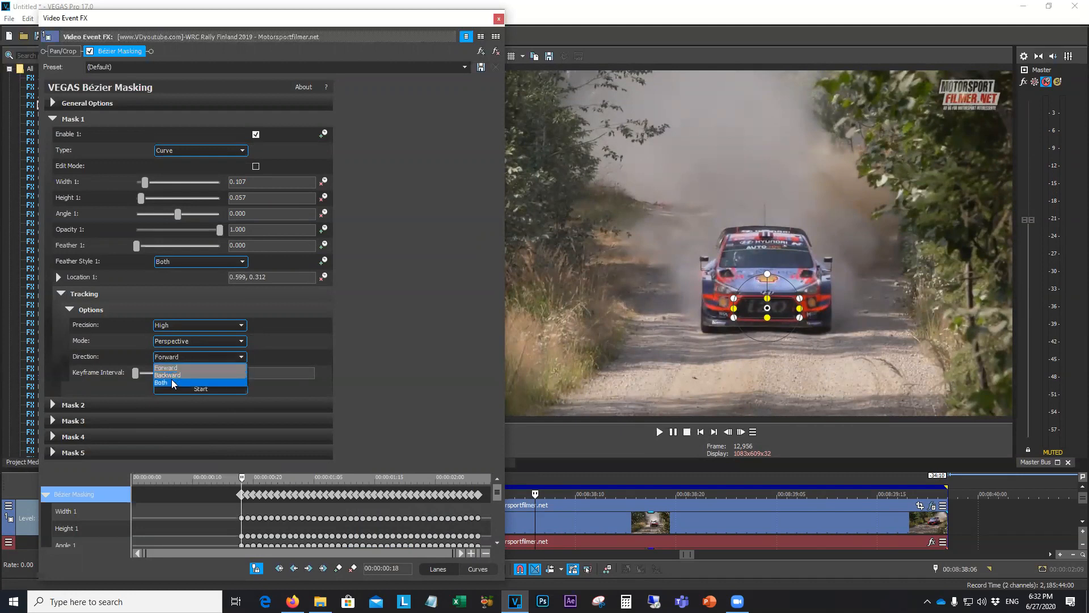
{"action": "left_click", "coordinate": [172, 375]}
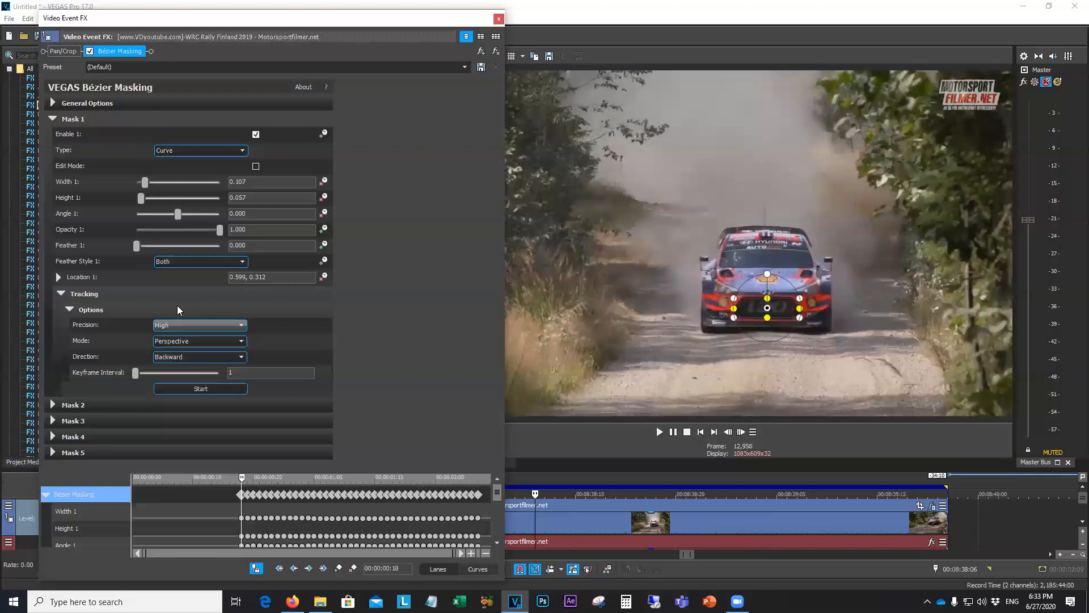
{"action": "left_click", "coordinate": [203, 392]}
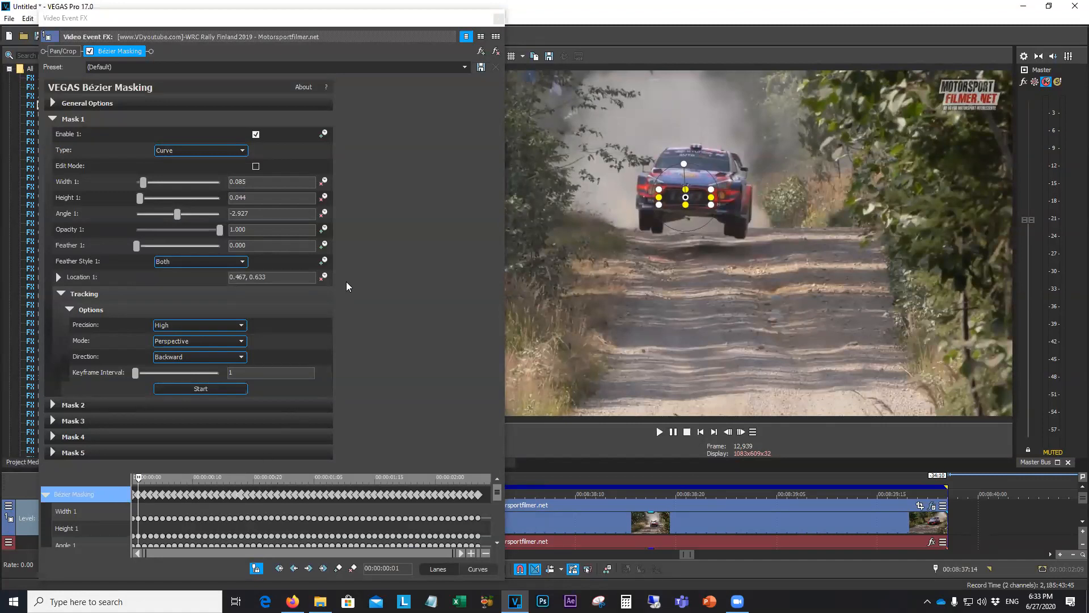
Enable Invert and disable Mask FX in the general options, close the effect window, and preview the masked clip
{"action": "left_click", "coordinate": [52, 120]}
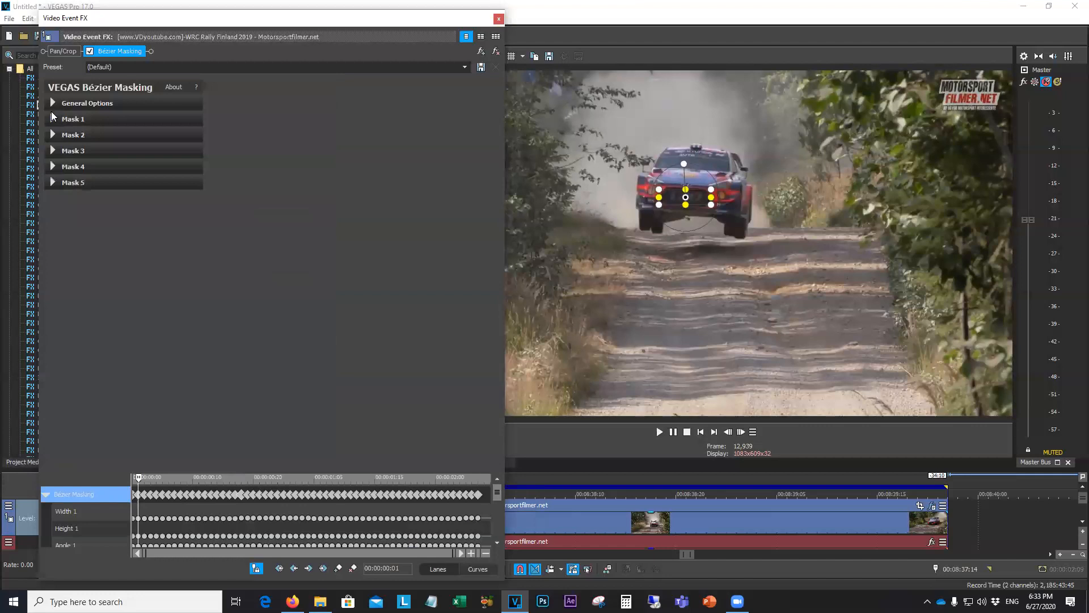
{"action": "left_click", "coordinate": [51, 105]}
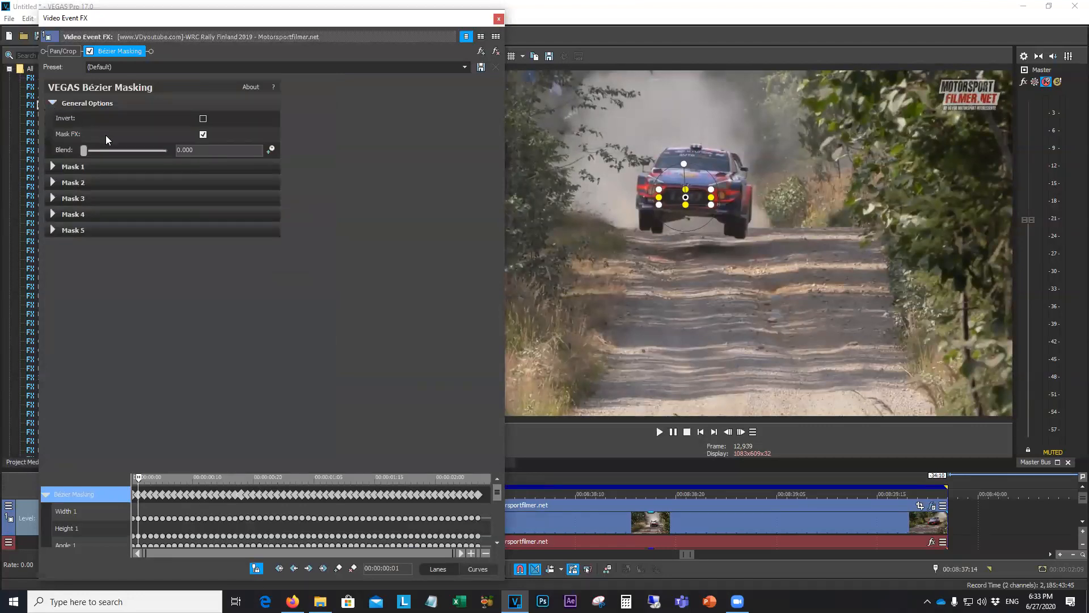
{"action": "left_click", "coordinate": [202, 133]}
{"action": "left_click", "coordinate": [203, 120]}
{"action": "left_click", "coordinate": [203, 135]}
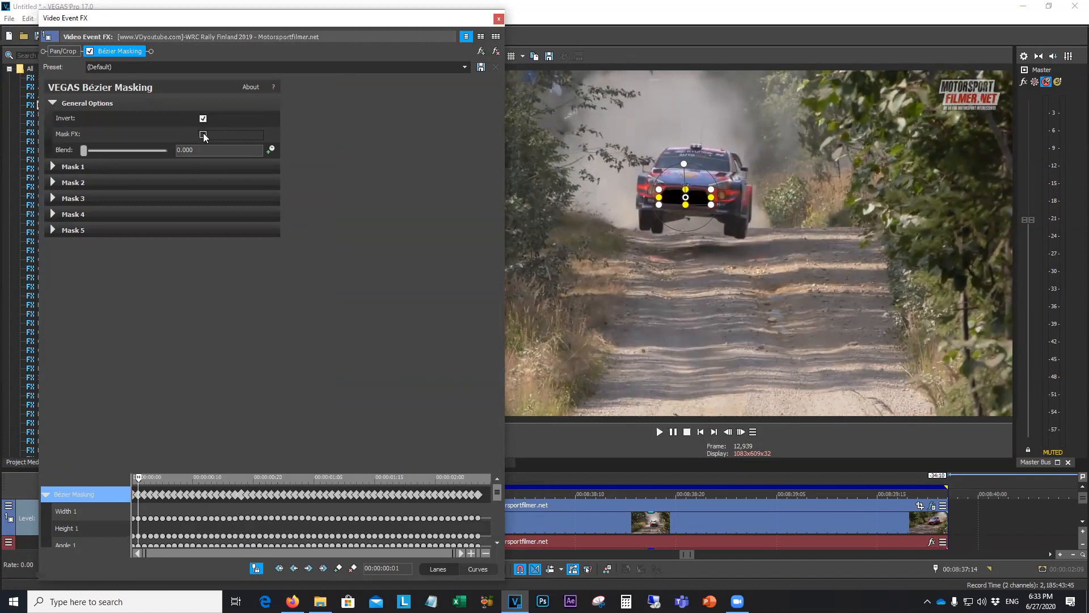
{"action": "left_click", "coordinate": [493, 20]}
{"action": "key", "text": "space"}
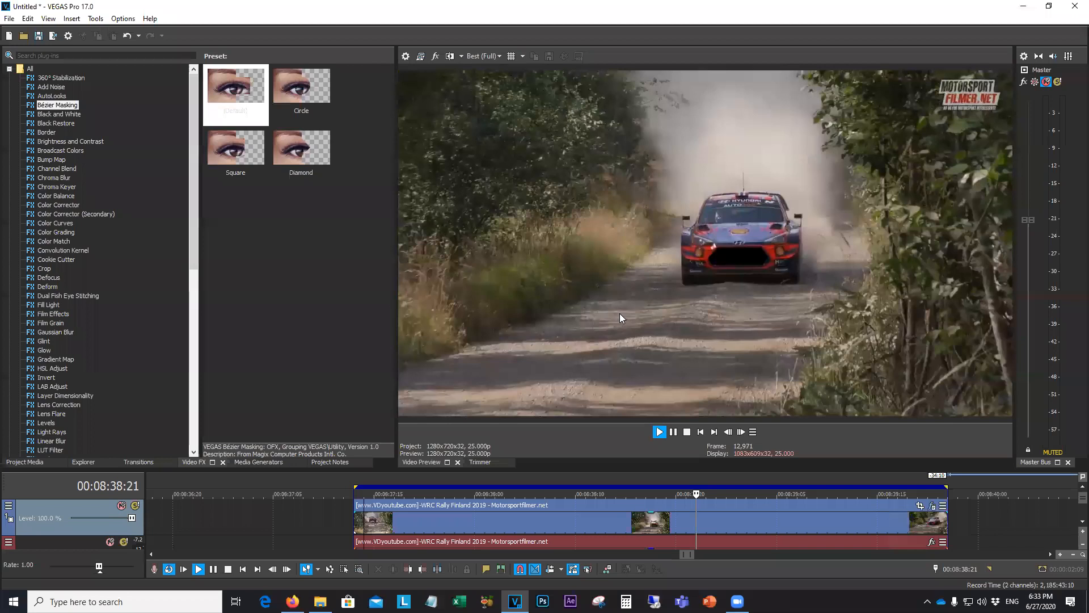
Reopen the clip's Bézier Masking settings, toggle Invert off and back on, and enable Mask FX
{"action": "left_click", "coordinate": [674, 431]}
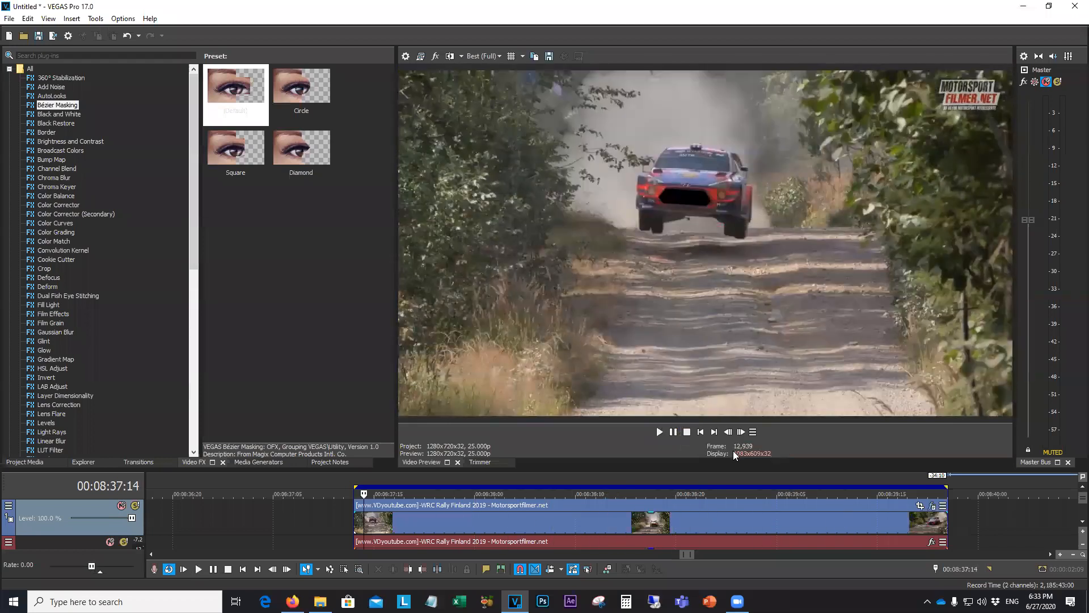
{"action": "left_click", "coordinate": [932, 506]}
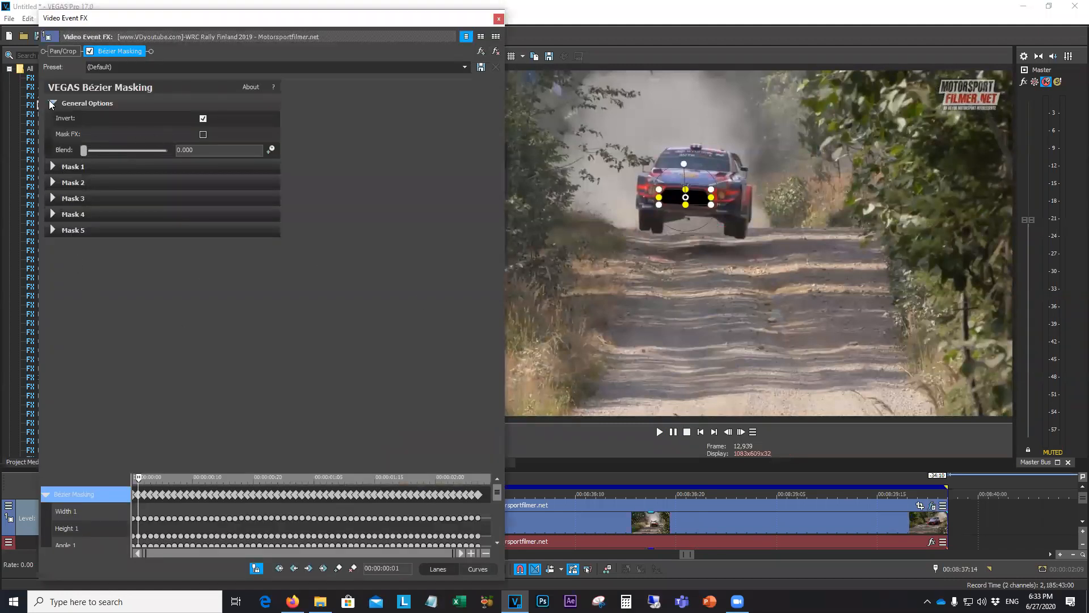
{"action": "left_click", "coordinate": [203, 119]}
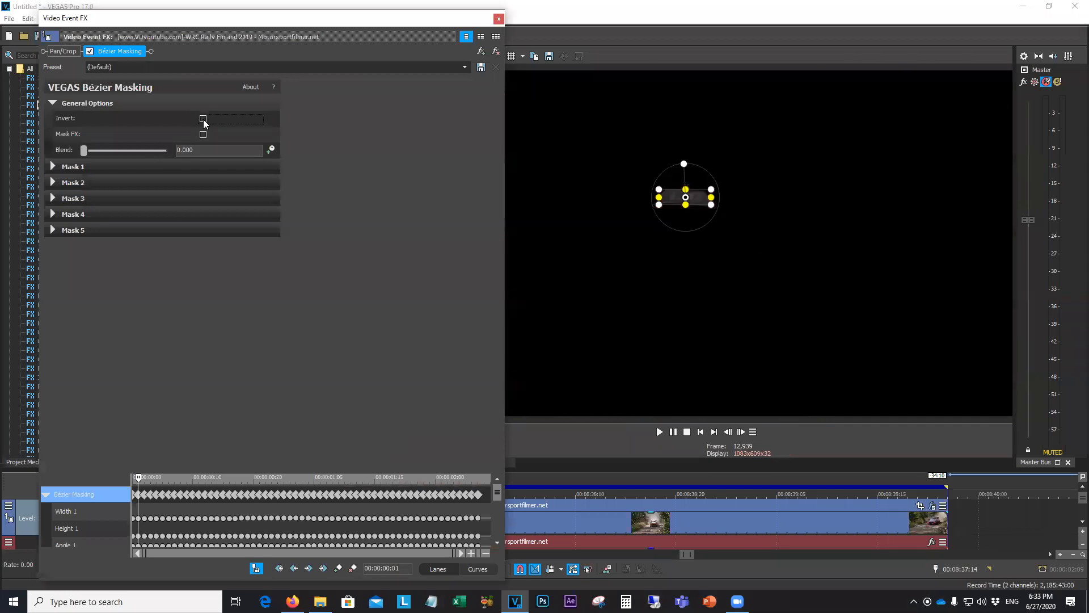
{"action": "left_click", "coordinate": [203, 119]}
{"action": "left_click", "coordinate": [203, 134]}
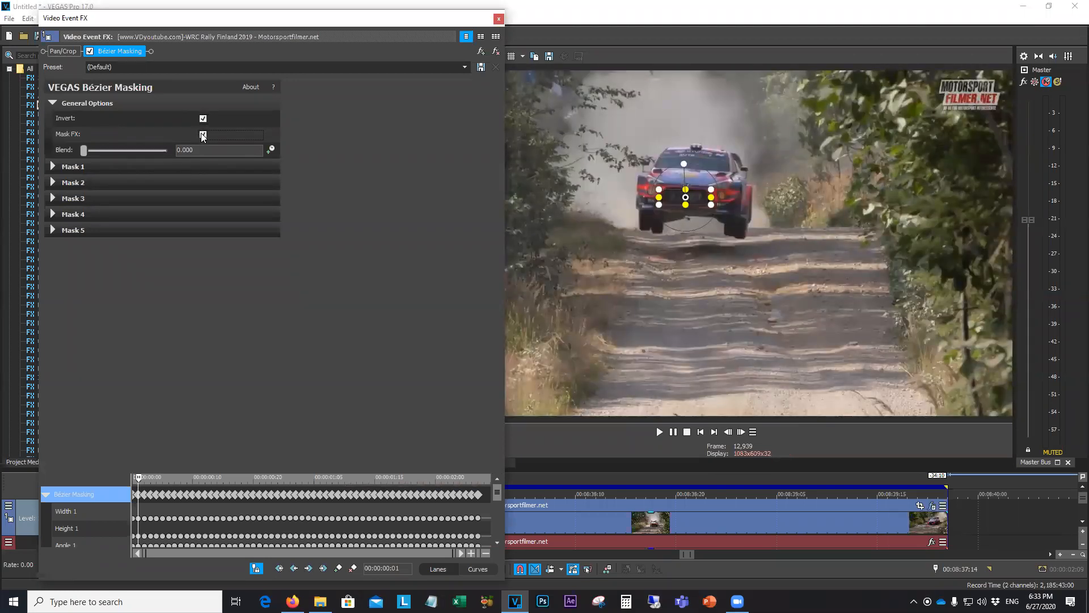
{"action": "left_click", "coordinate": [203, 135]}
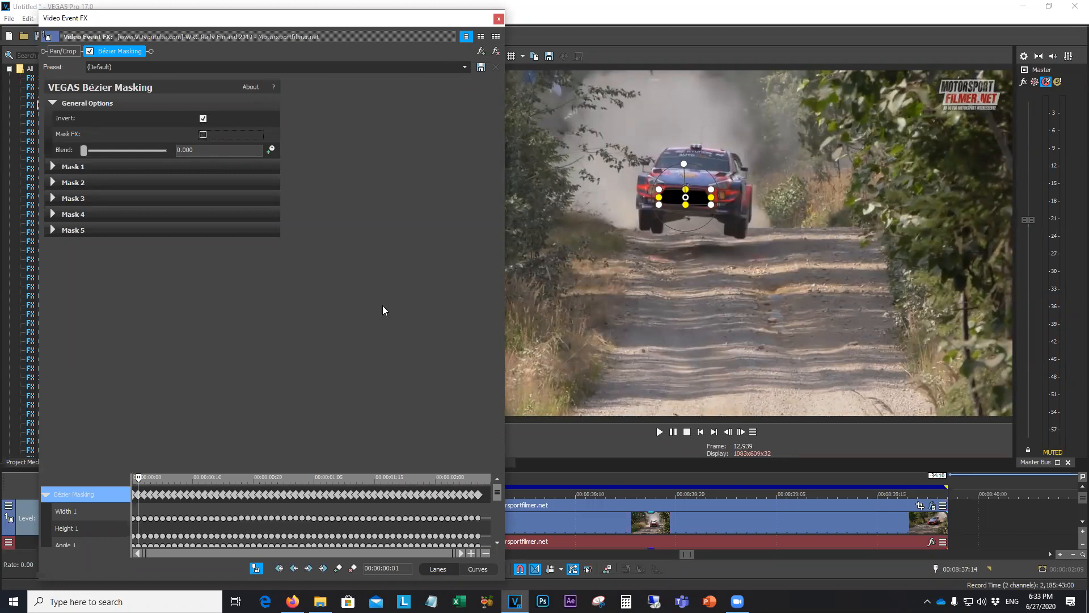
{"action": "left_click", "coordinate": [203, 135]}
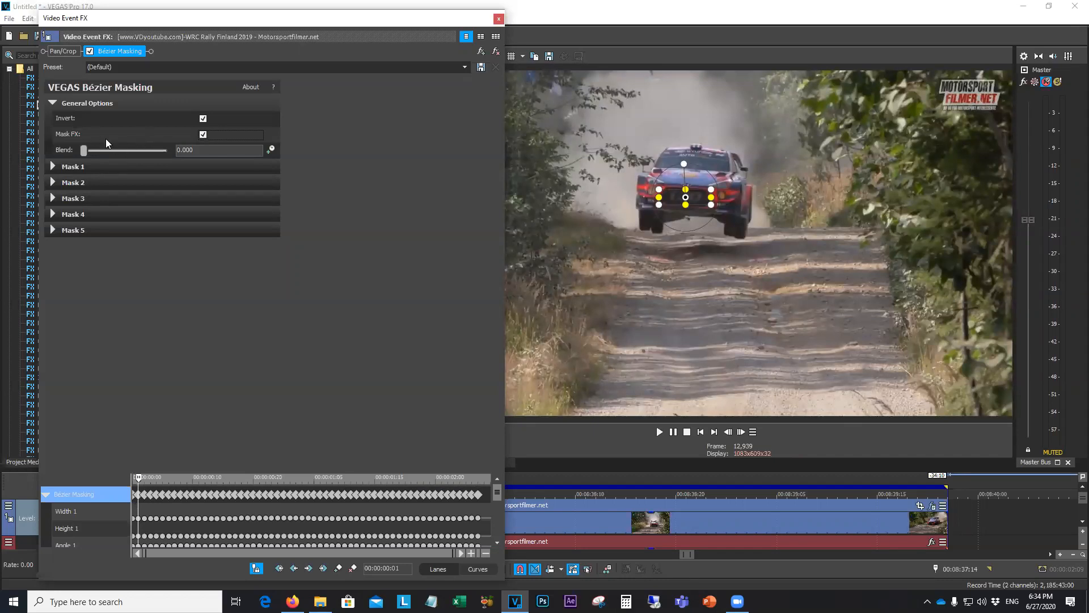
Look over Mask 1's settings, collapse the option groups, close the effect window, and briefly play the clip
{"action": "left_click", "coordinate": [62, 168]}
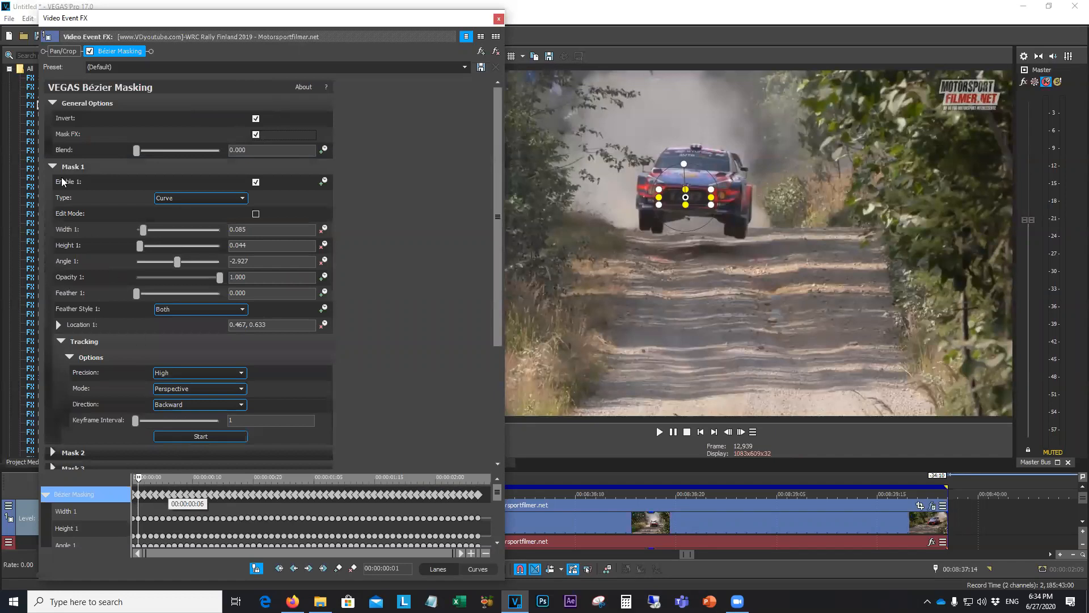
{"action": "left_click", "coordinate": [50, 108]}
{"action": "left_click", "coordinate": [54, 121]}
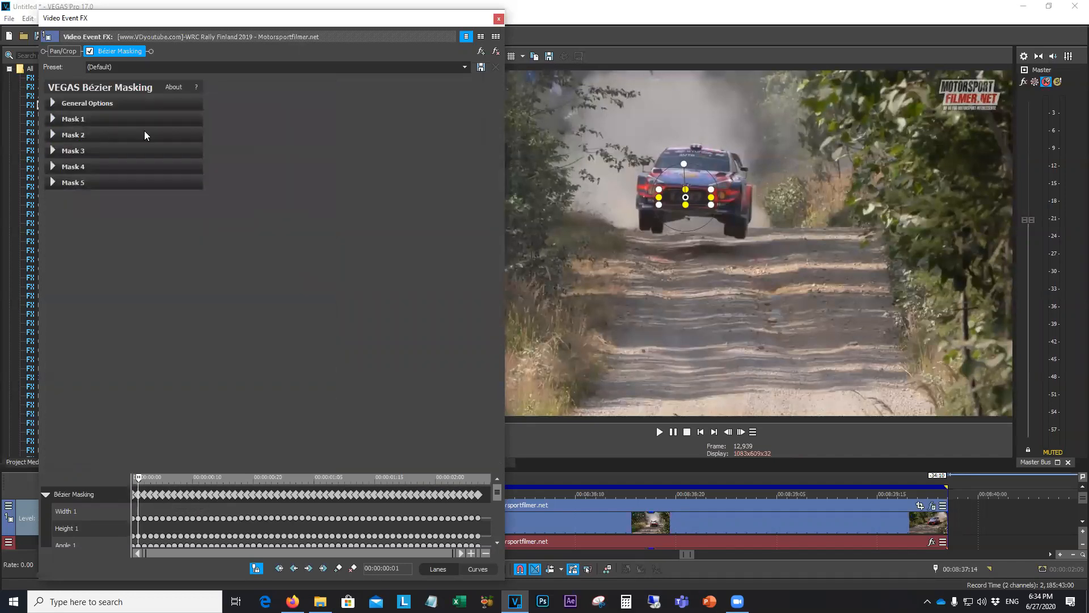
{"action": "left_click", "coordinate": [498, 19]}
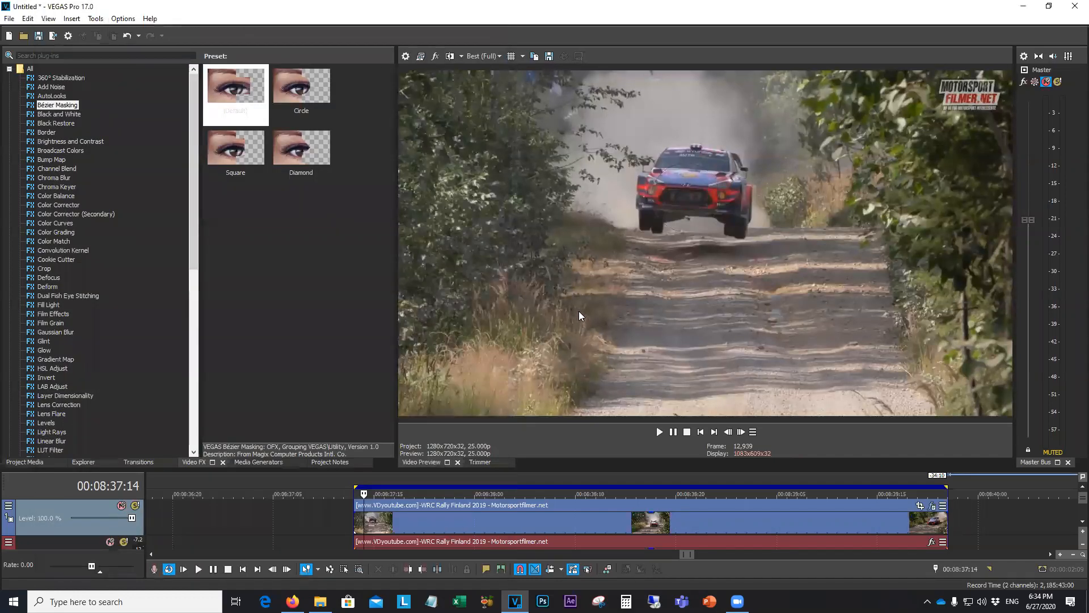
{"action": "left_click", "coordinate": [660, 432]}
{"action": "left_click", "coordinate": [686, 431]}
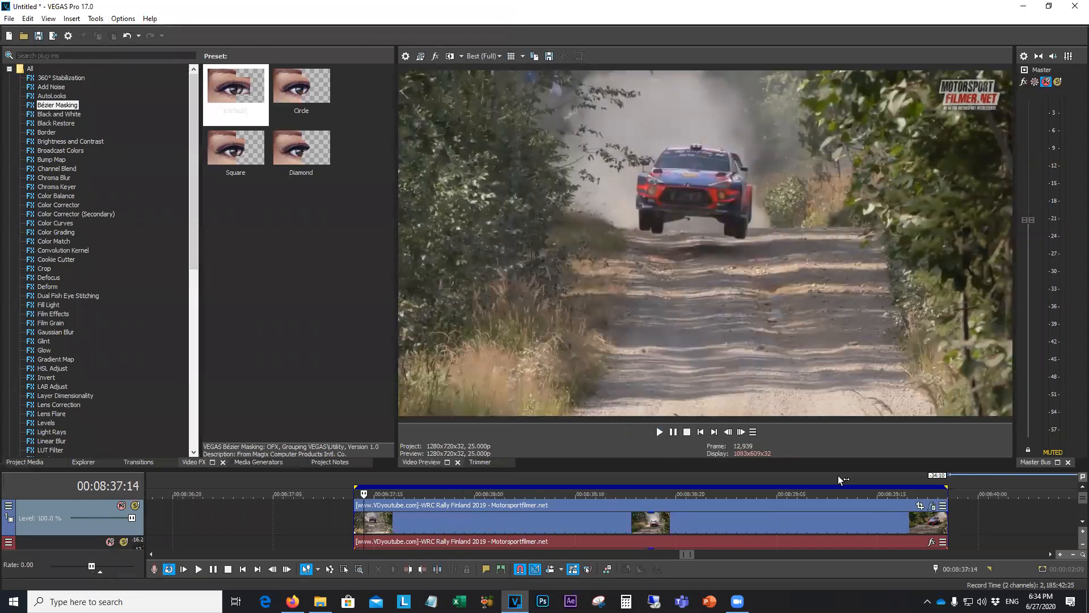
Reopen the masking general options, toggle Invert off and back on, and play the clip
{"action": "left_click", "coordinate": [933, 507]}
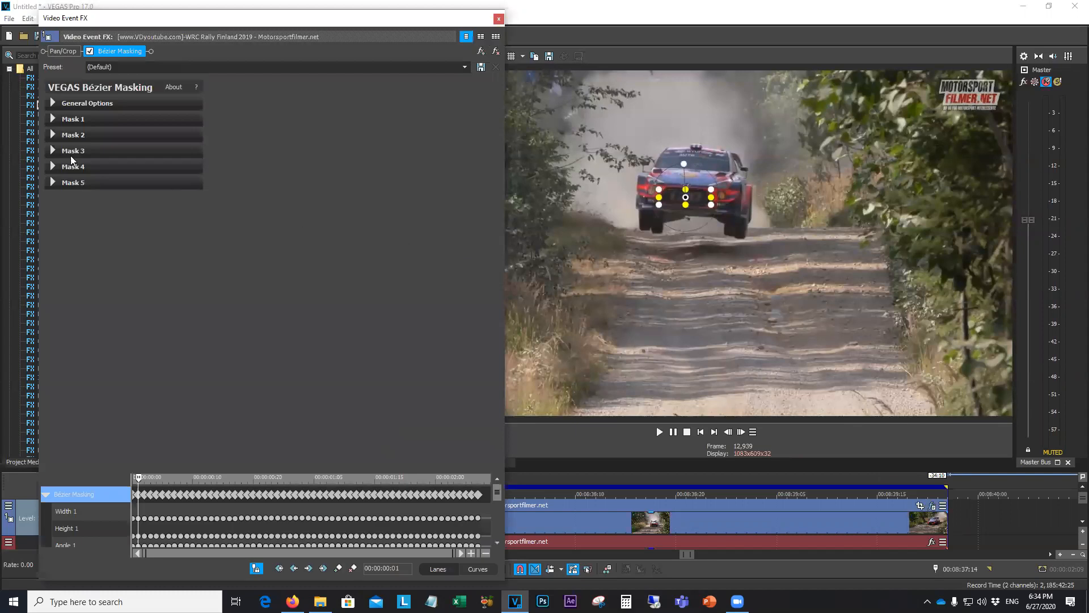
{"action": "left_click", "coordinate": [52, 103]}
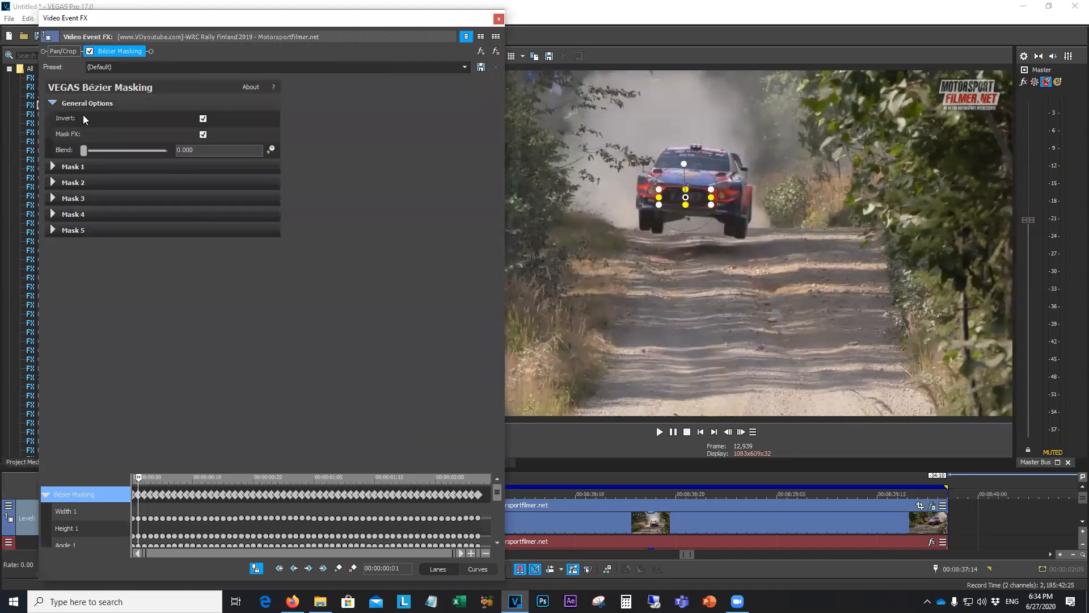
{"action": "left_click", "coordinate": [203, 120]}
{"action": "left_click", "coordinate": [203, 120]}
{"action": "left_click", "coordinate": [659, 432]}
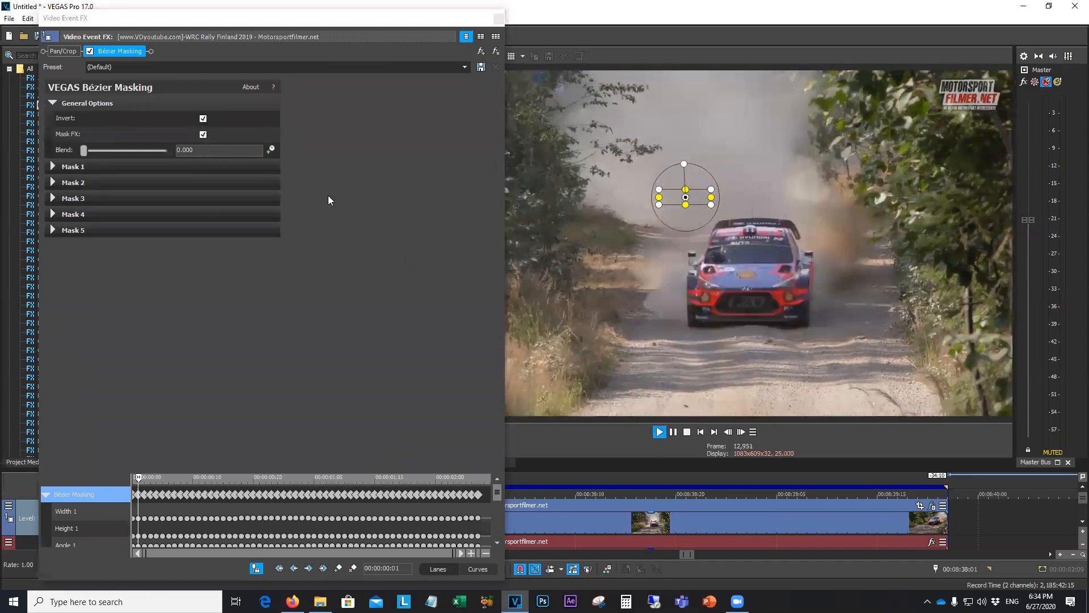
Disable Mask FX and leave Invert enabled for the mask, then close the effect window and stop the preview
{"action": "left_click", "coordinate": [203, 120]}
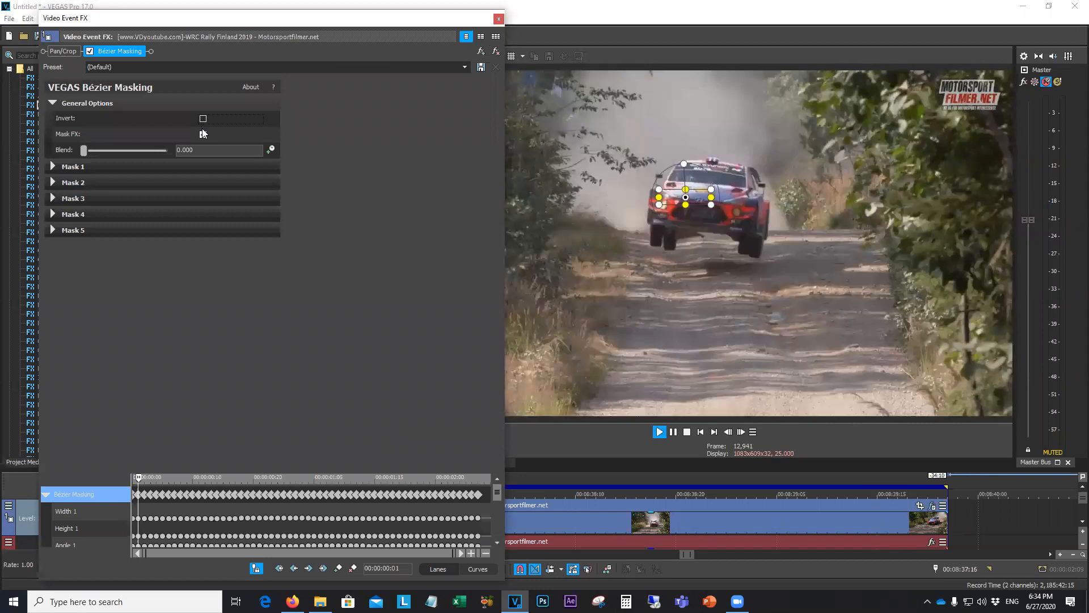
{"action": "left_click", "coordinate": [203, 134]}
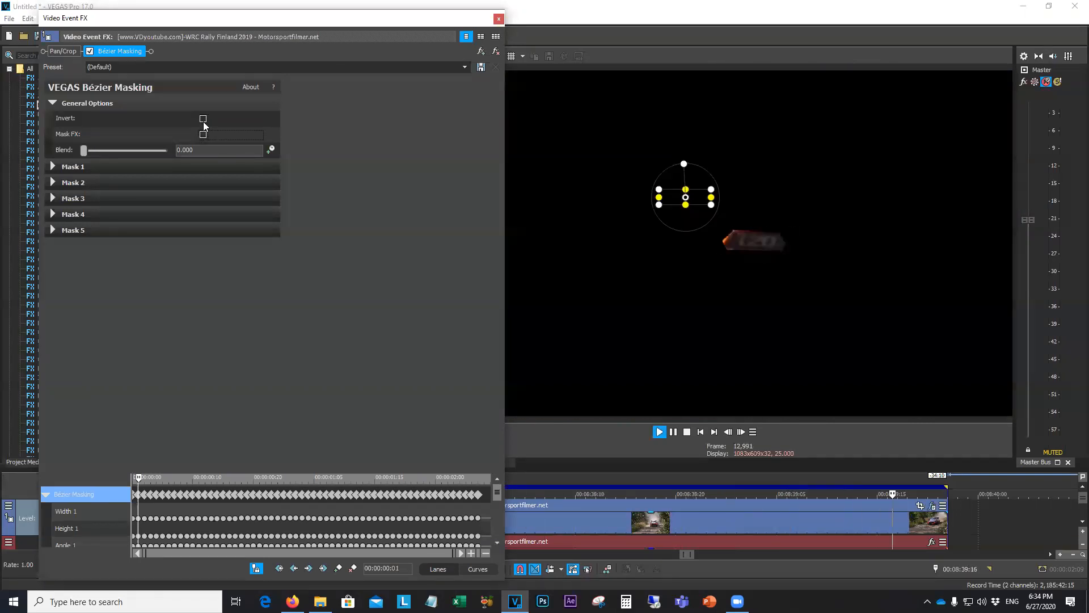
{"action": "left_click", "coordinate": [203, 119]}
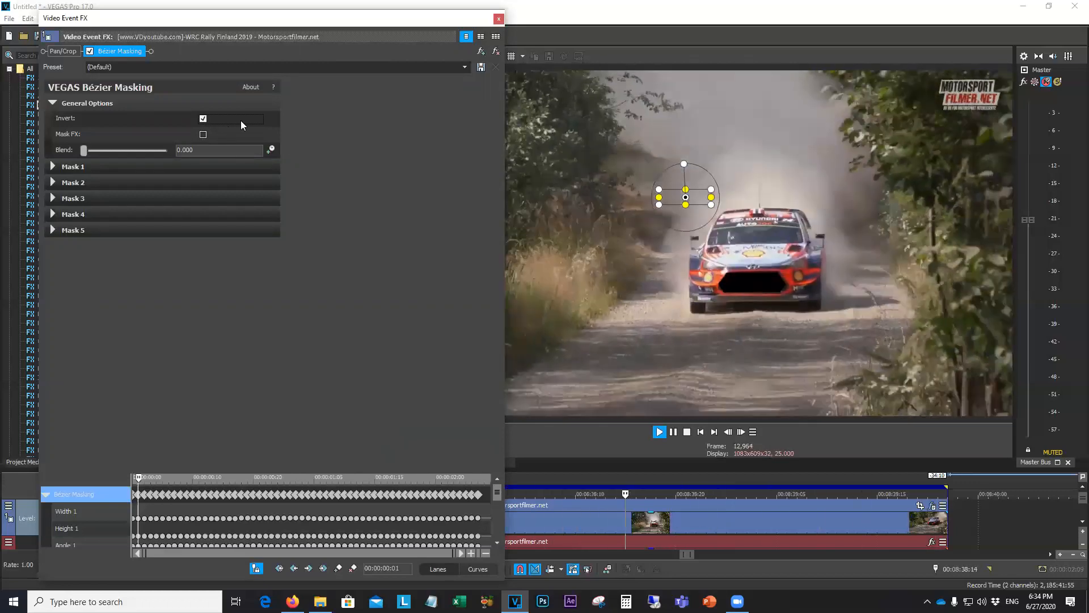
{"action": "left_click", "coordinate": [498, 19]}
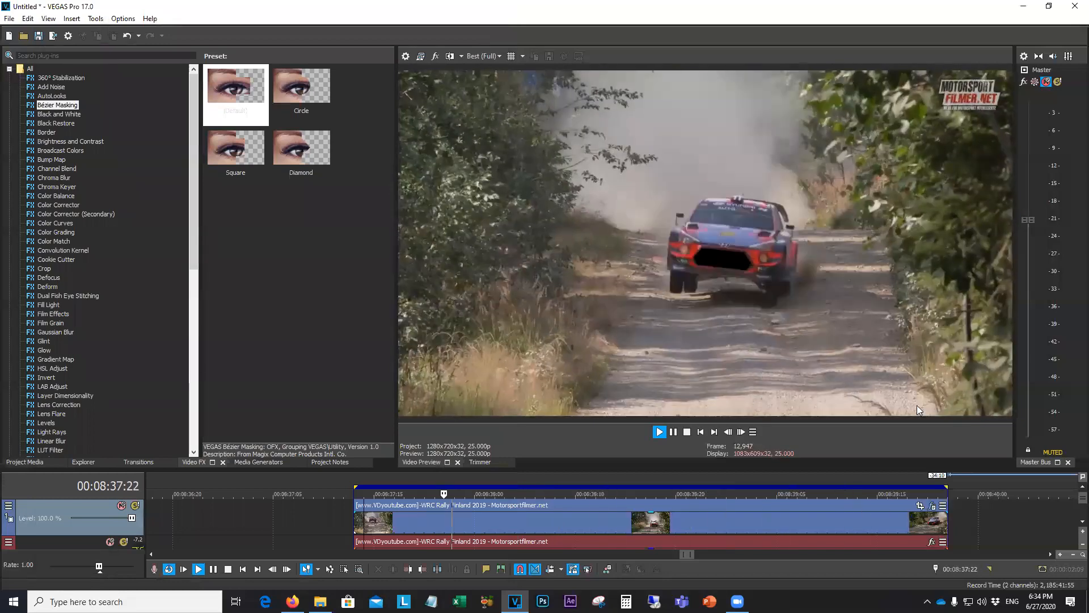
{"action": "left_click", "coordinate": [932, 505]}
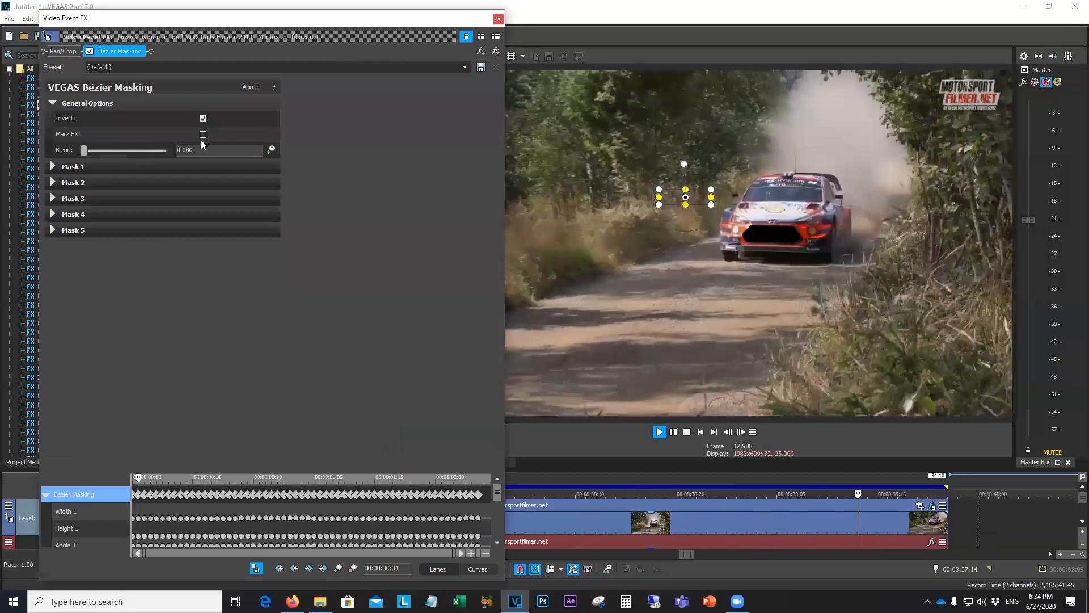
{"action": "left_click", "coordinate": [498, 18]}
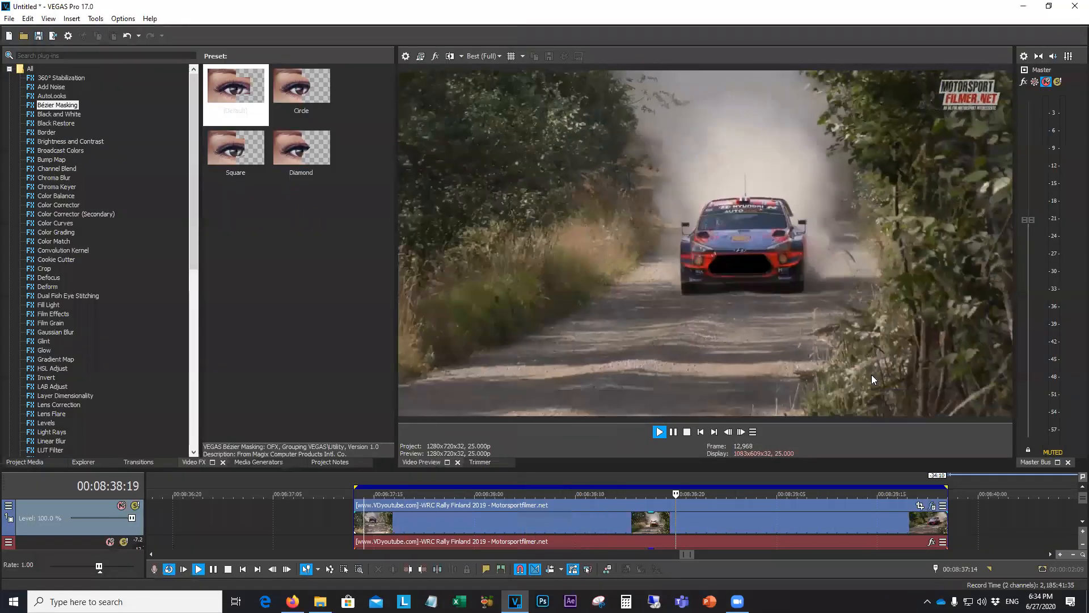
{"action": "left_click", "coordinate": [687, 433]}
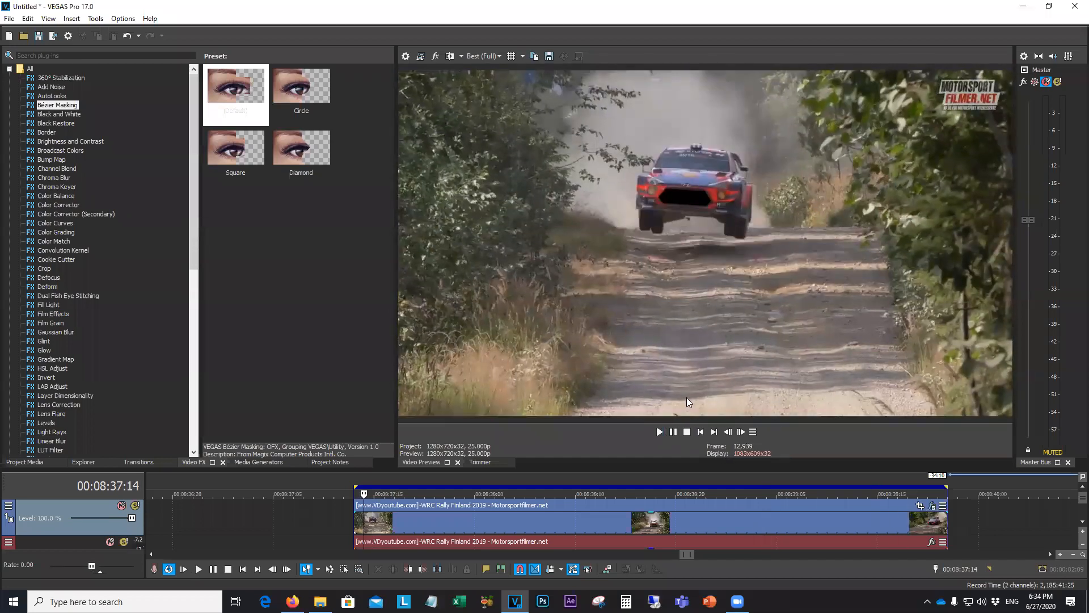
Place the cursor at 00:08:38:09, then switch to PowerPoint and open Video Editing with Vegas Pro 17 - Presentation.pptx
{"action": "left_click", "coordinate": [564, 522]}
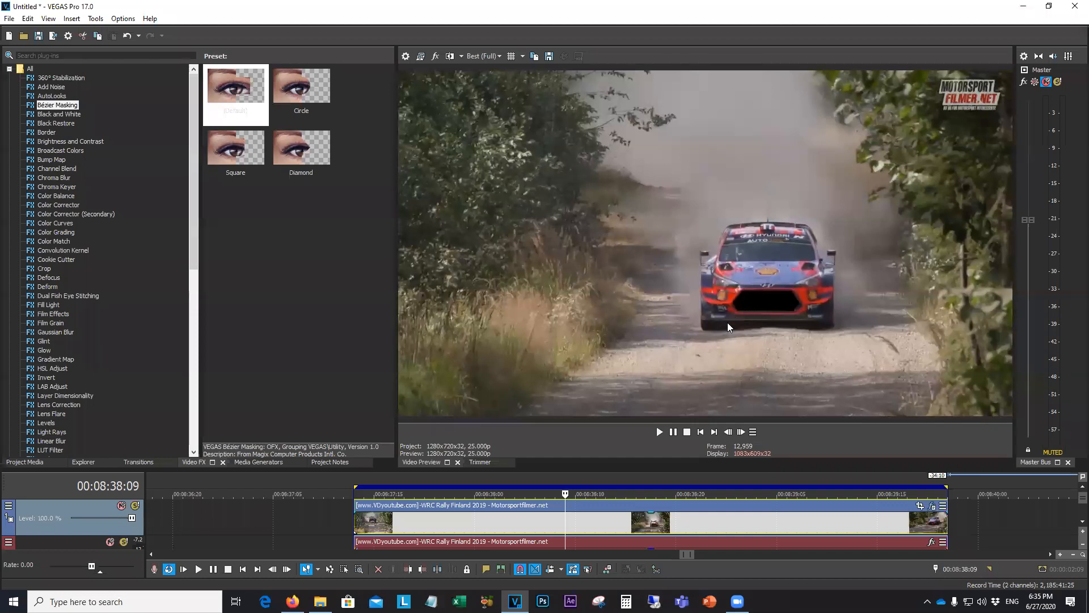
{"action": "left_click", "coordinate": [587, 26]}
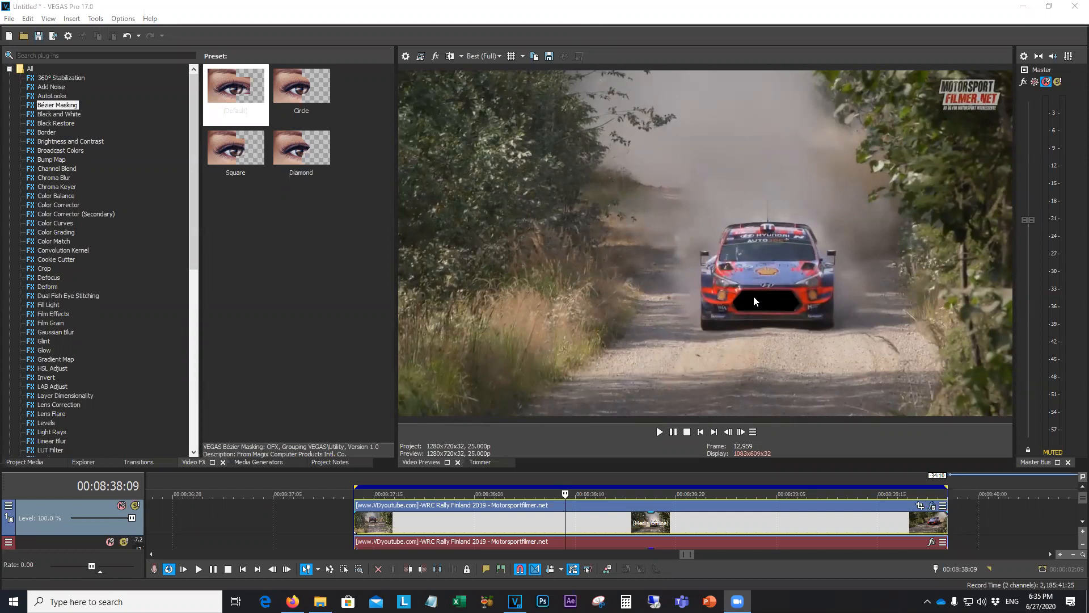
{"action": "left_click", "coordinate": [709, 600]}
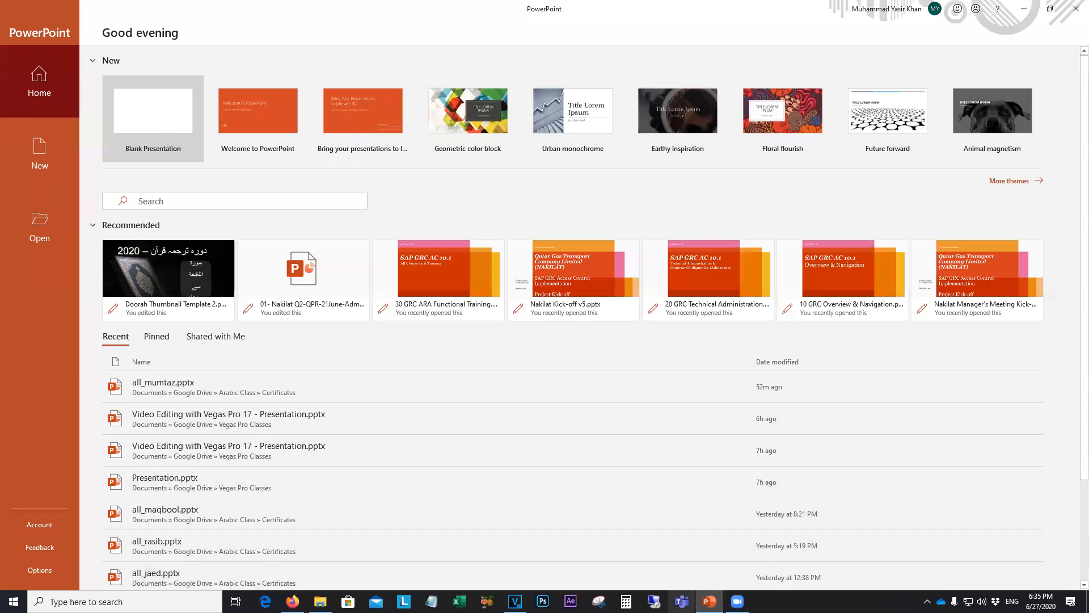
{"action": "left_click", "coordinate": [287, 416]}
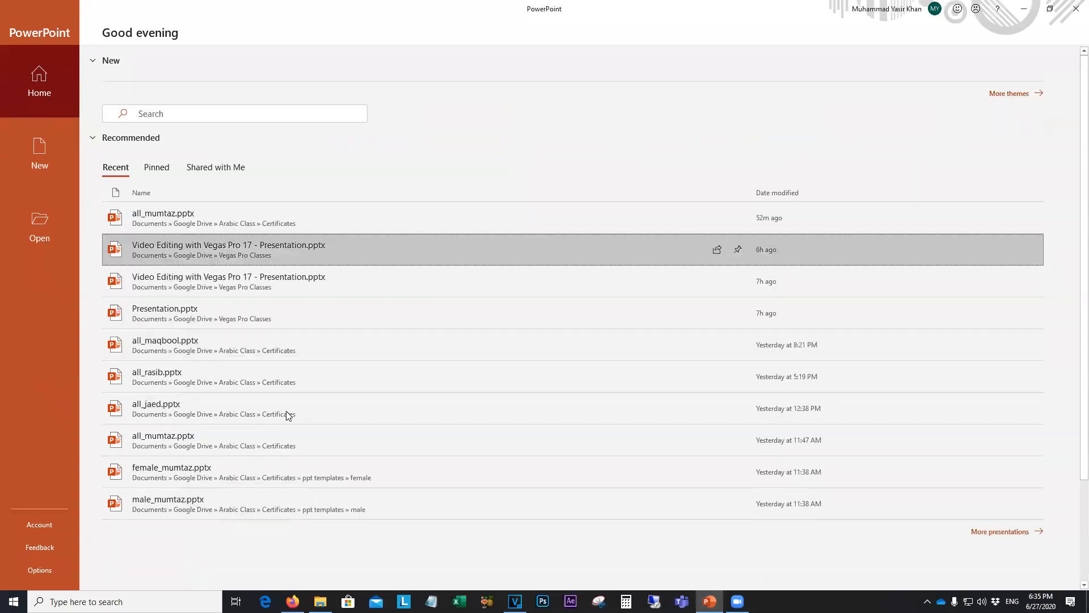
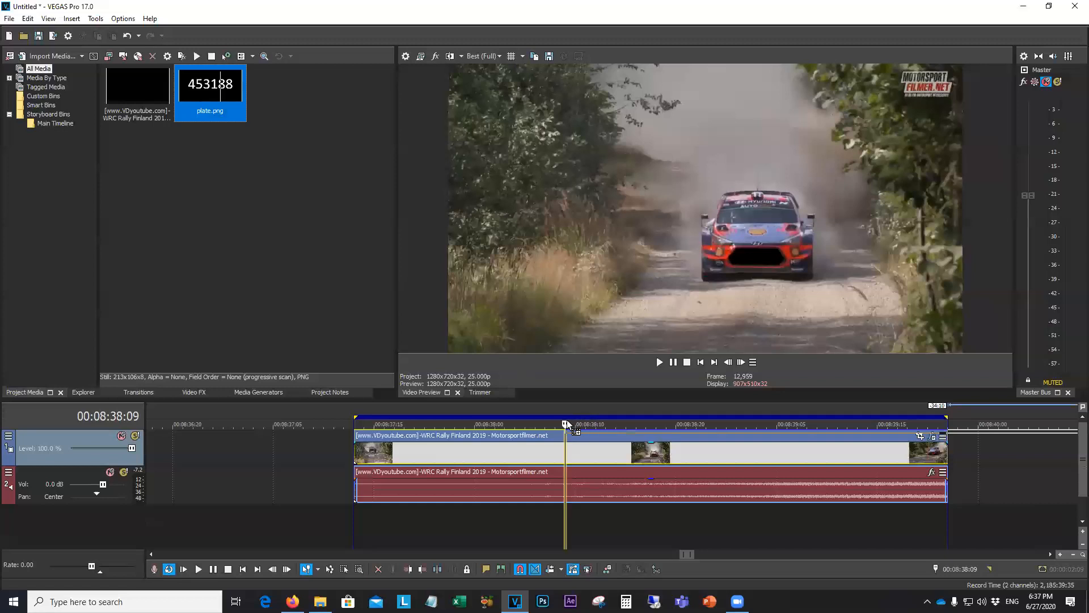
Place plate.png on a new track above the rally video and trim it to the end of the clip
{"action": "left_click_drag", "start_coordinate": [680, 451], "coordinate": [479, 434]}
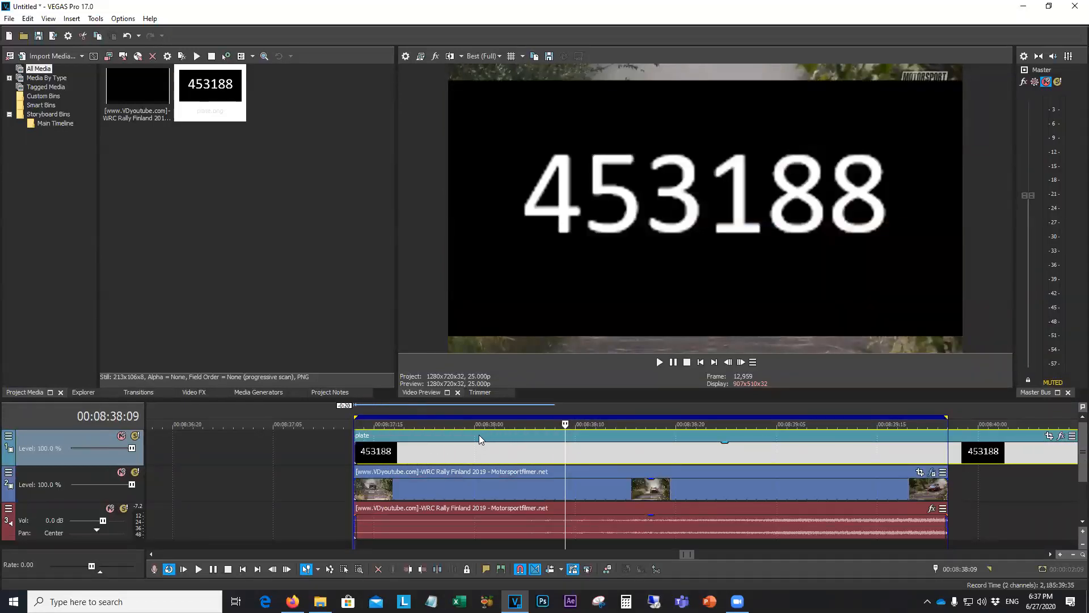
{"action": "scroll", "coordinate": [1028, 469], "scroll_direction": "down", "scroll_amount": 4}
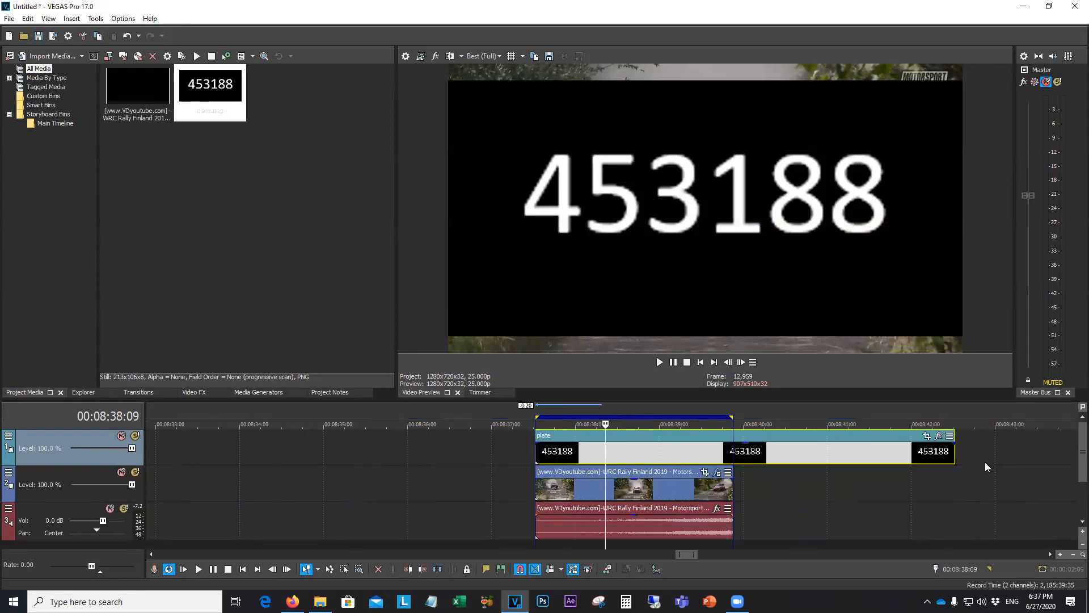
{"action": "left_click_drag", "start_coordinate": [957, 457], "coordinate": [733, 456]}
{"action": "scroll", "coordinate": [606, 451], "scroll_direction": "up", "scroll_amount": 2}
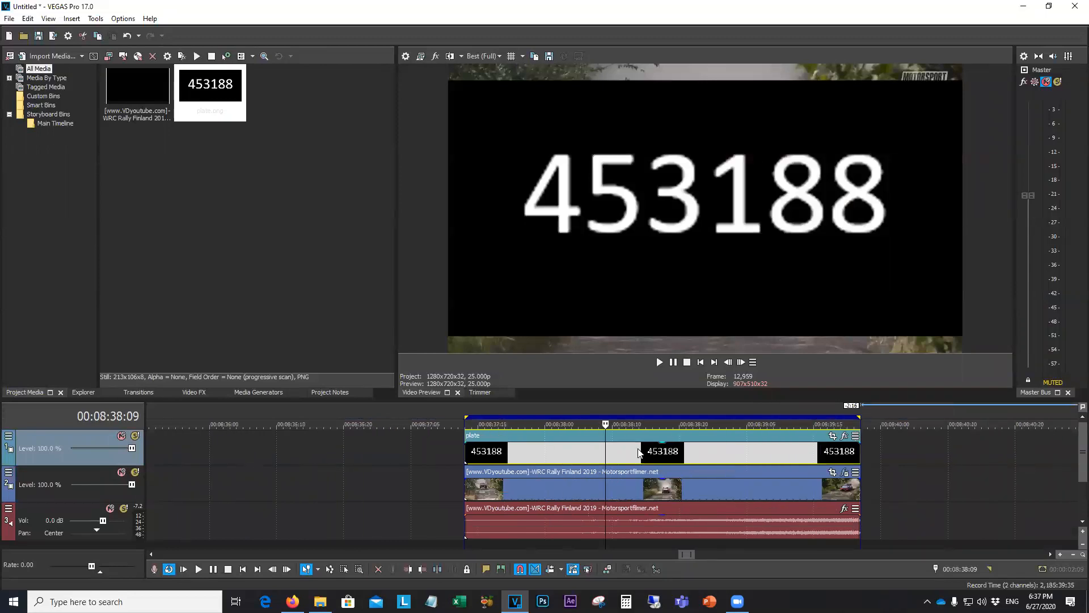
Mute the plate track and scrub through the masked clip to place the cursor at 00:08:38:11
{"action": "left_click", "coordinate": [667, 456]}
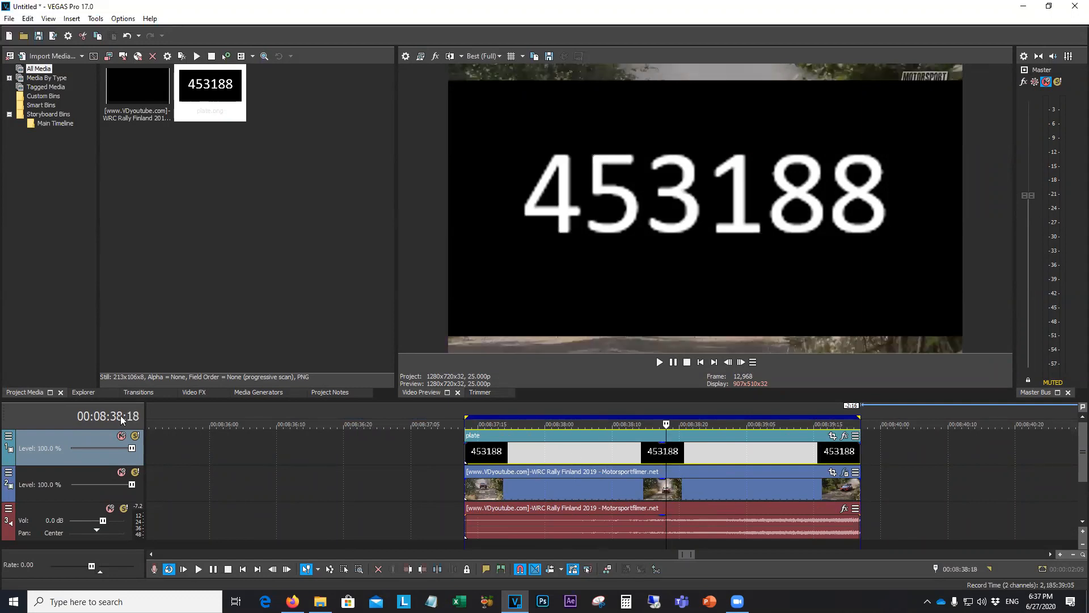
{"action": "left_click", "coordinate": [122, 435]}
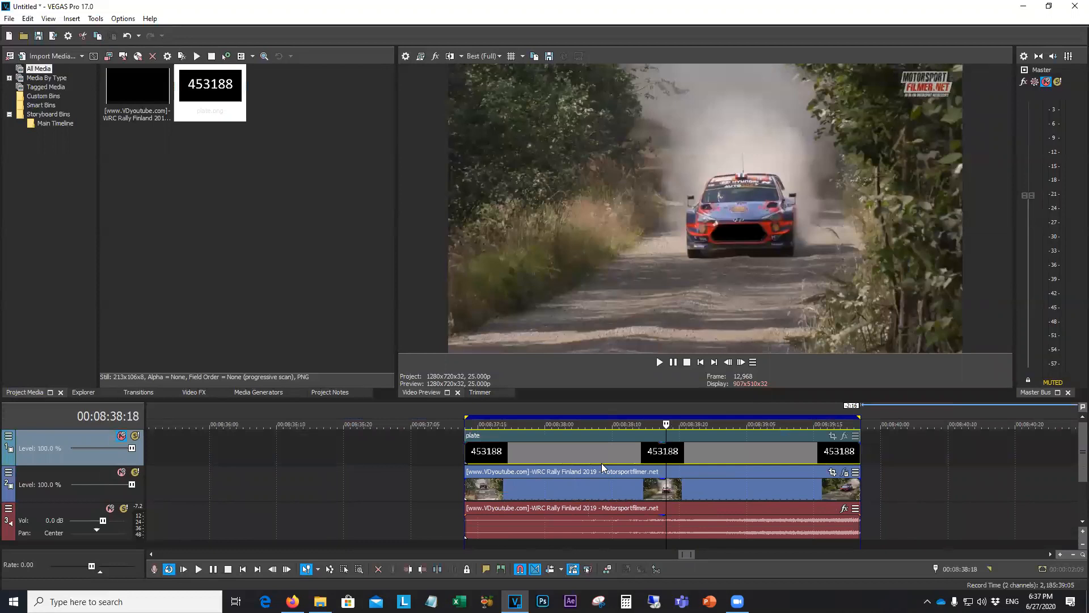
{"action": "left_click", "coordinate": [625, 452]}
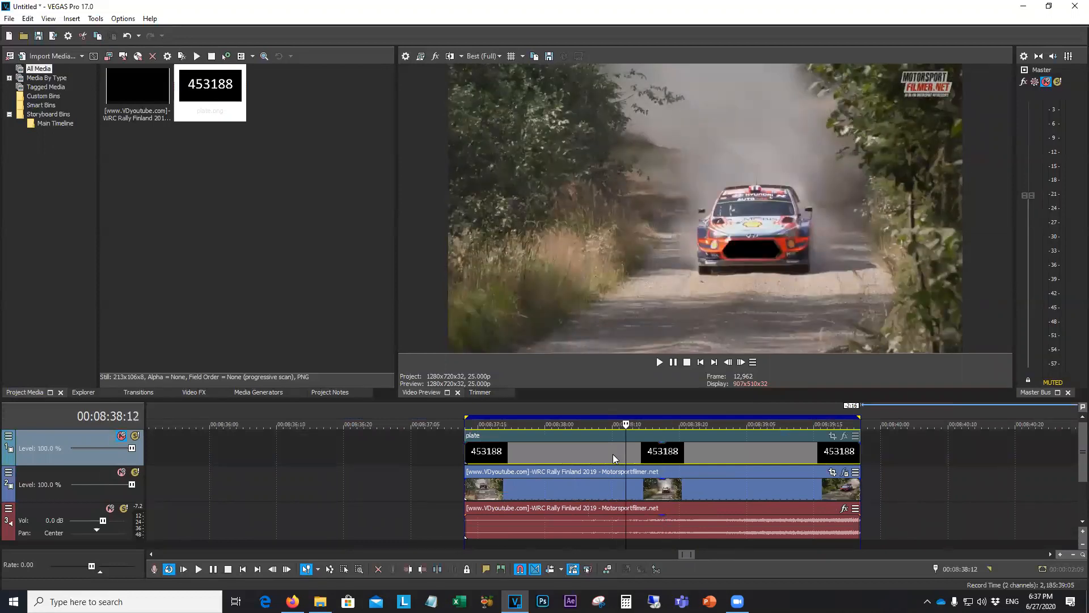
{"action": "left_click", "coordinate": [598, 454]}
{"action": "left_click", "coordinate": [578, 454]}
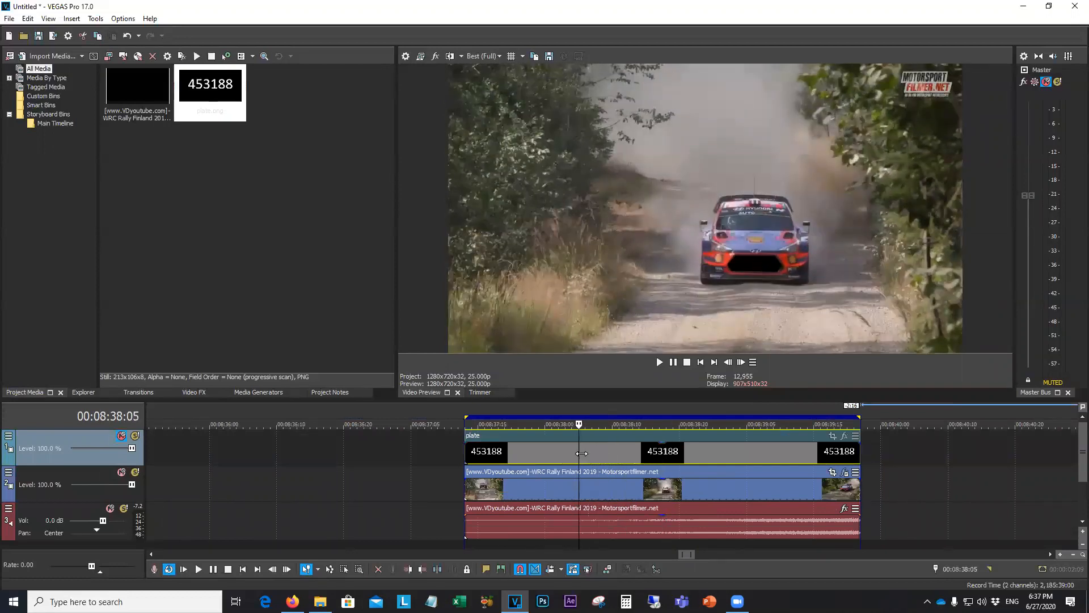
{"action": "left_click", "coordinate": [586, 457]}
{"action": "left_click", "coordinate": [591, 459]}
{"action": "left_click", "coordinate": [599, 454]}
{"action": "left_click", "coordinate": [613, 454]}
{"action": "left_click", "coordinate": [619, 460]}
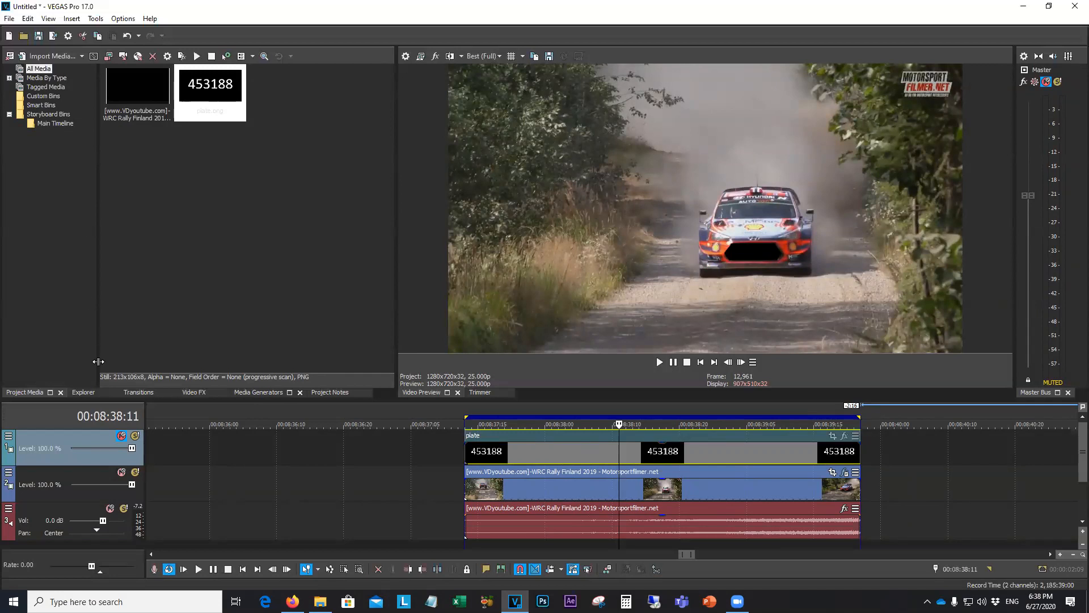
Apply the default Picture In Picture video effect preset to the plate clip, then close its effect window
{"action": "left_click", "coordinate": [121, 436]}
{"action": "left_click", "coordinate": [193, 394]}
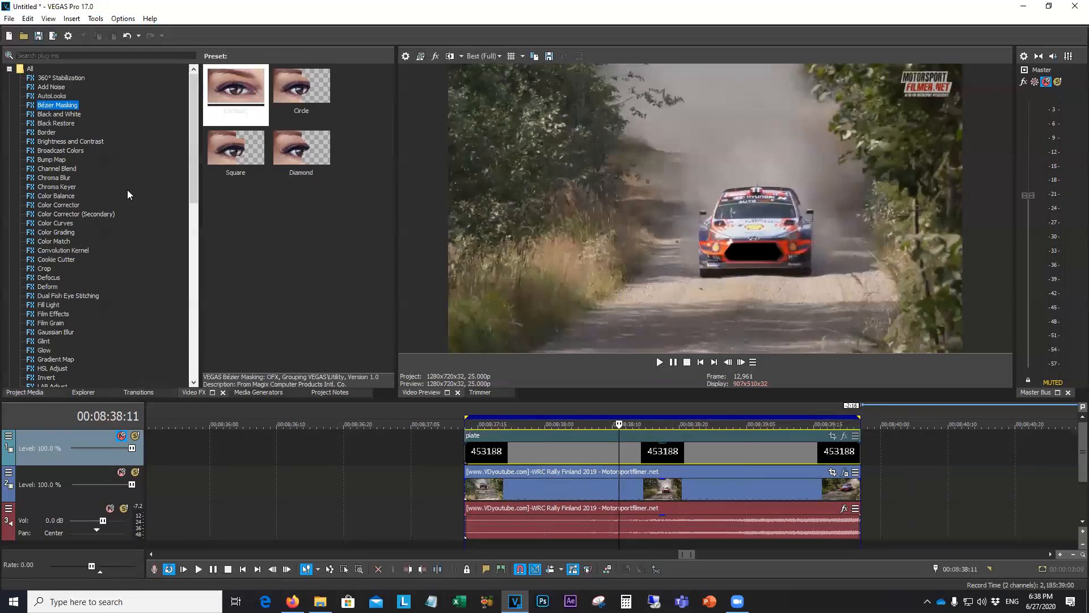
{"action": "left_click_drag", "start_coordinate": [194, 132], "coordinate": [191, 250]}
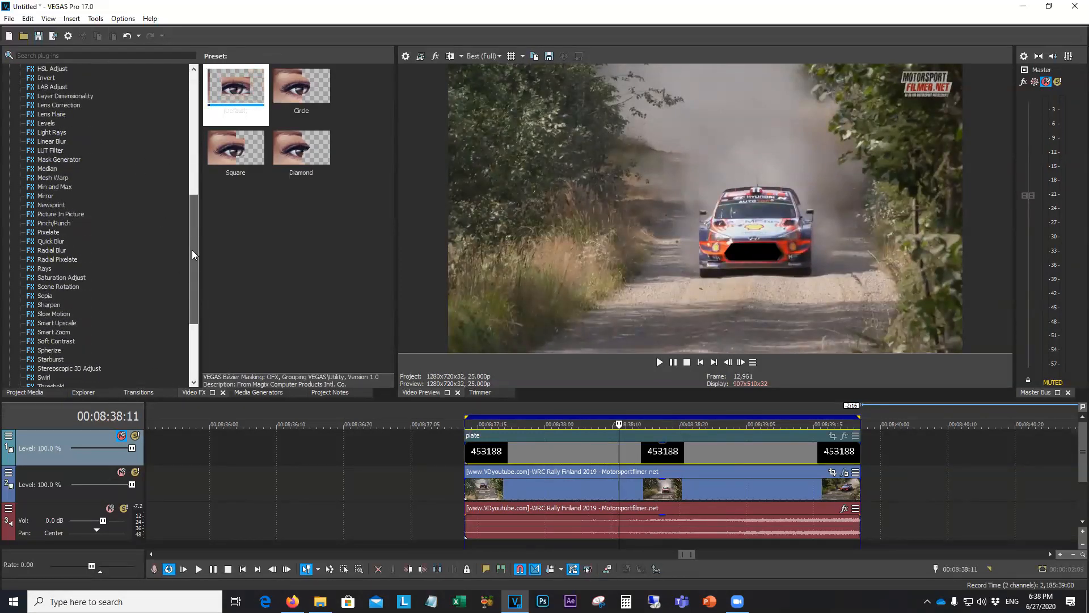
{"action": "left_click", "coordinate": [70, 215]}
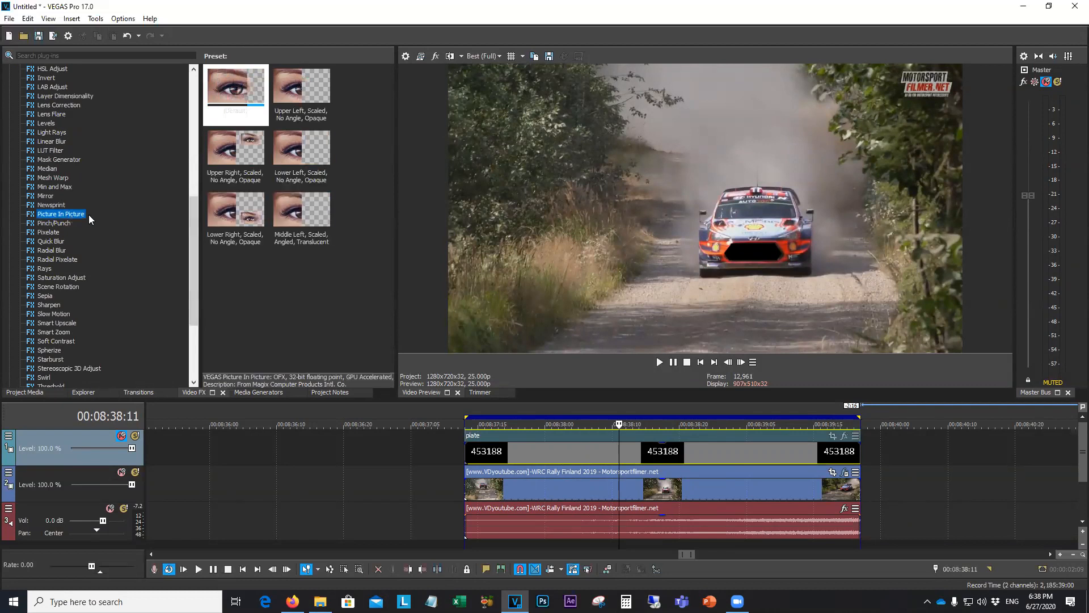
{"action": "left_click", "coordinate": [229, 91]}
{"action": "left_click_drag", "start_coordinate": [593, 383], "coordinate": [614, 437]}
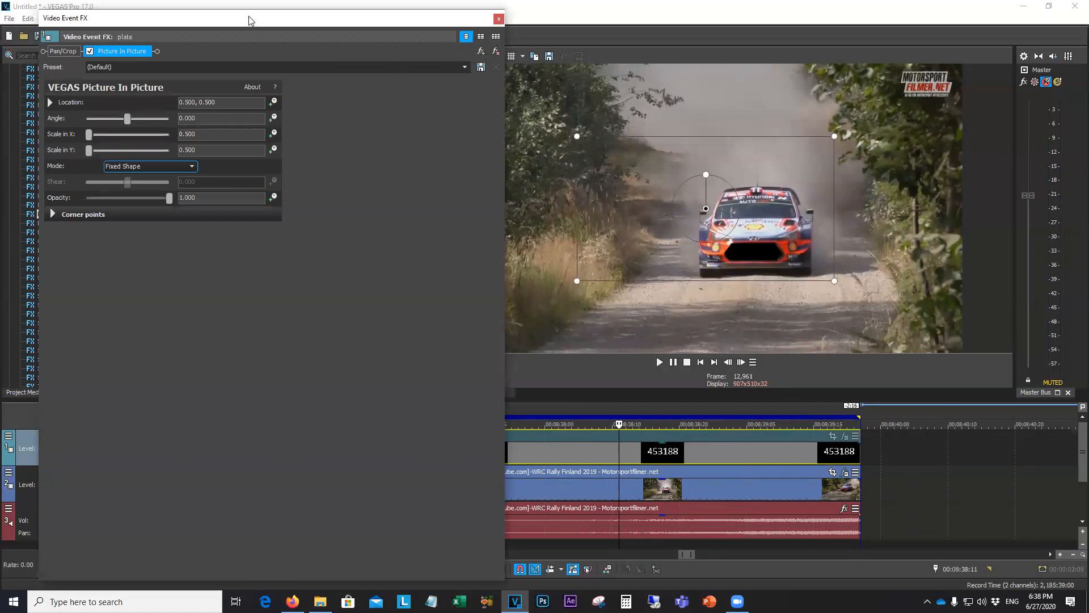
{"action": "left_click_drag", "start_coordinate": [246, 10], "coordinate": [246, 49]}
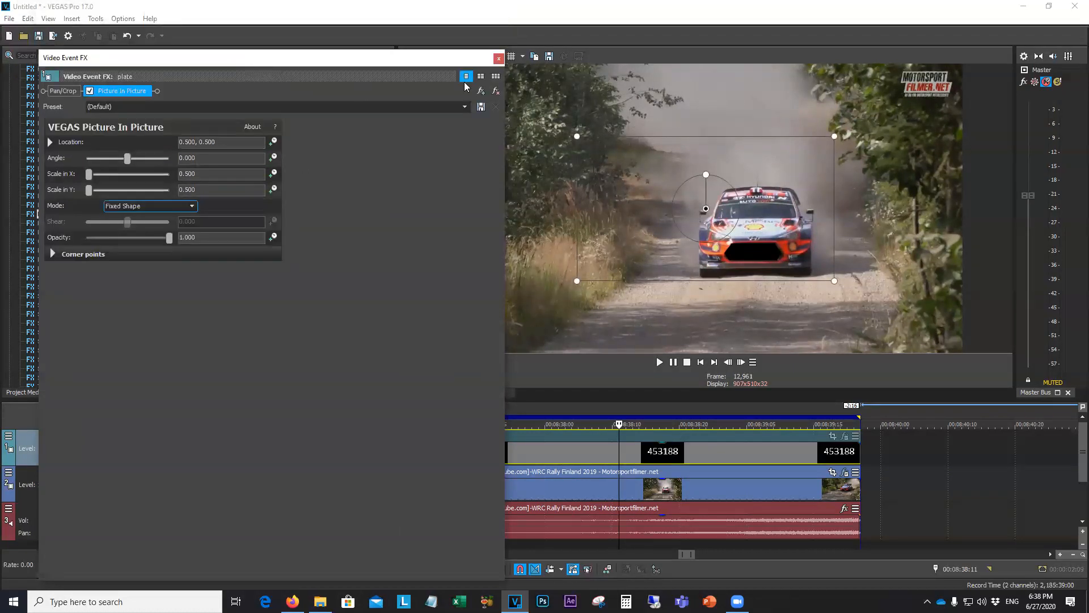
{"action": "left_click", "coordinate": [499, 58]}
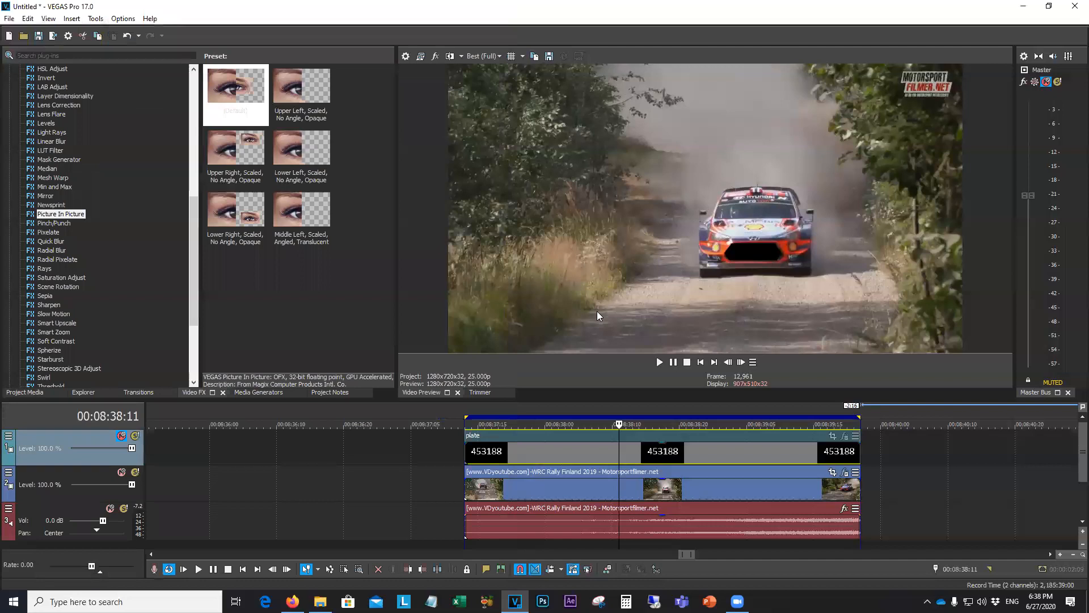
Copy the rally video's mask motion track to the plate's Picture In Picture effect using the Copy Motion Track to PiP extension
{"action": "left_click", "coordinate": [618, 474]}
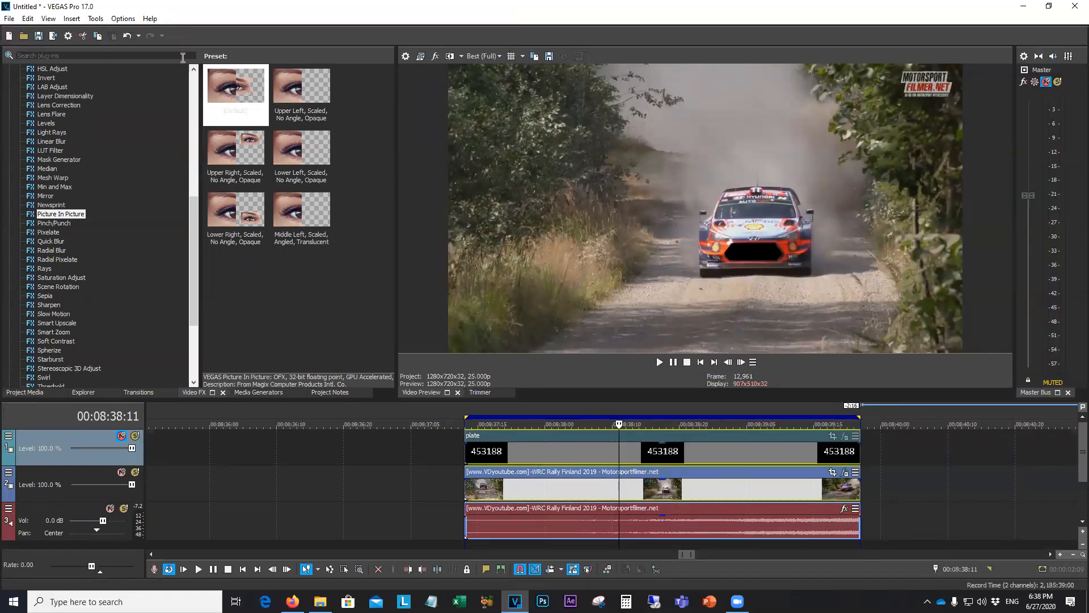
{"action": "left_click", "coordinate": [93, 19]}
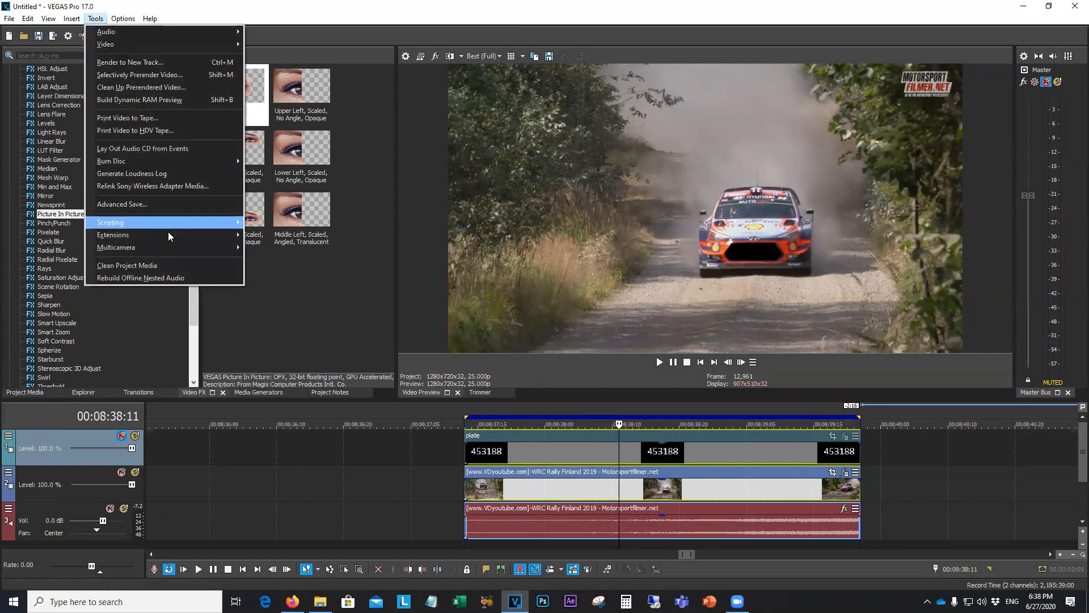
{"action": "mouse_move", "coordinate": [169, 236]}
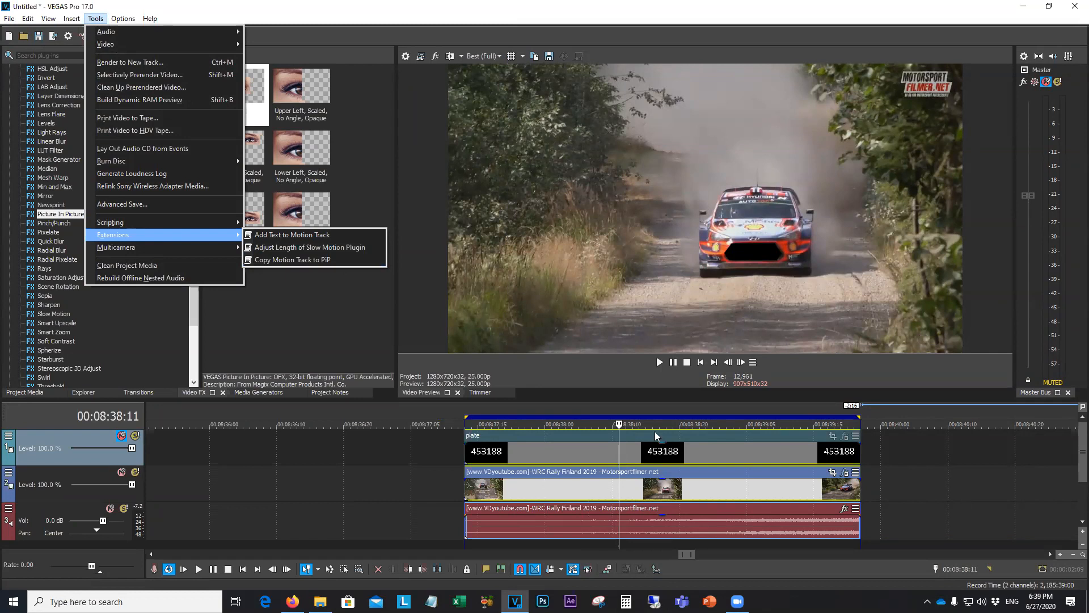
{"action": "left_click", "coordinate": [289, 262]}
{"action": "left_click", "coordinate": [599, 337]}
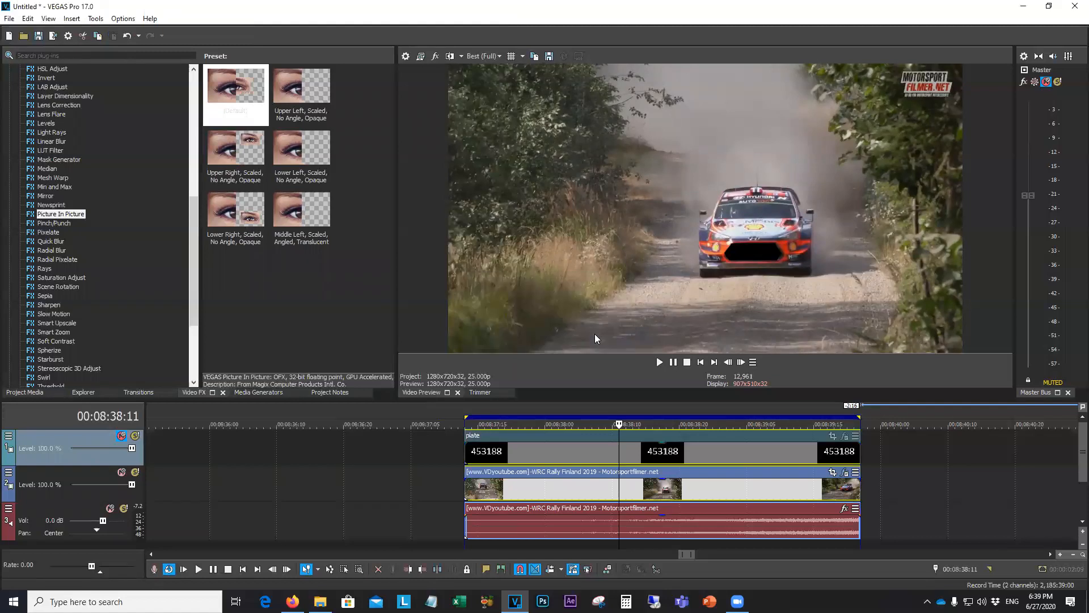
Play back the looped section to check the clip after the motion copy, then stop the preview
{"action": "key", "text": "space"}
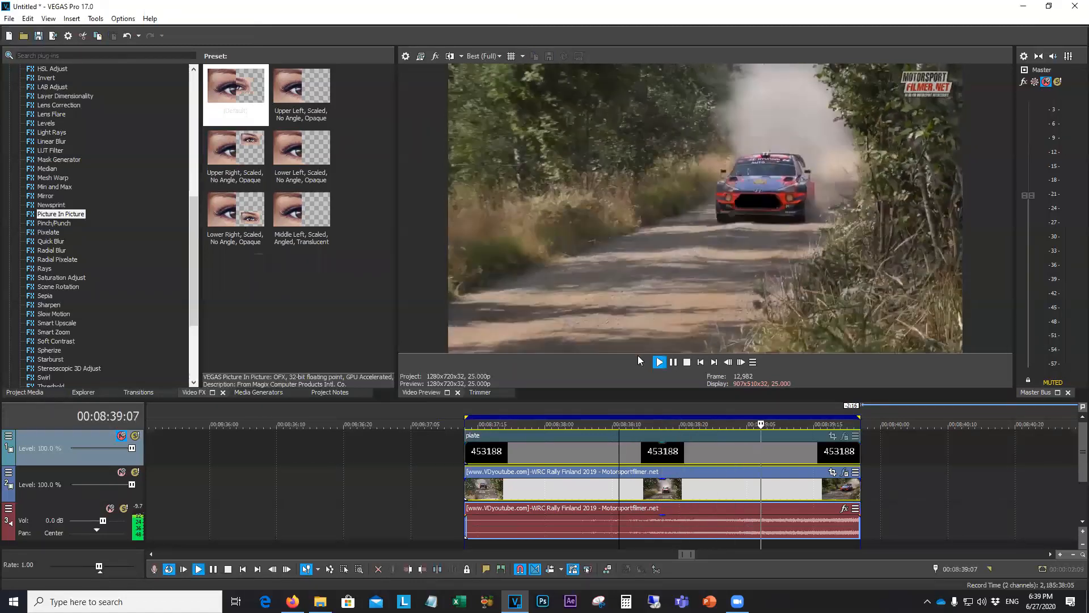
{"action": "left_click", "coordinate": [687, 362]}
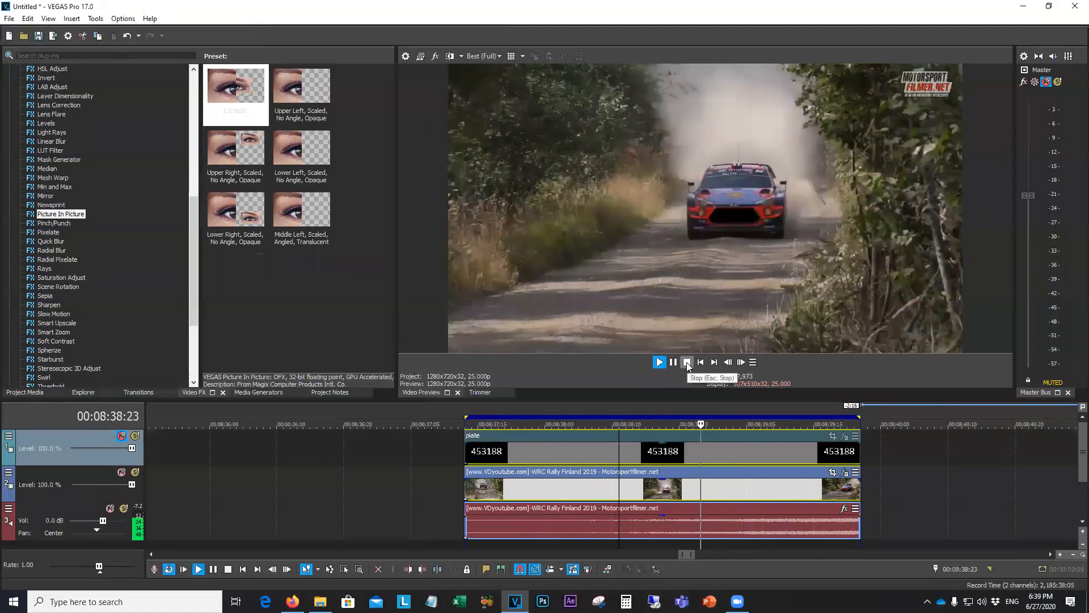
{"action": "left_click", "coordinate": [687, 362]}
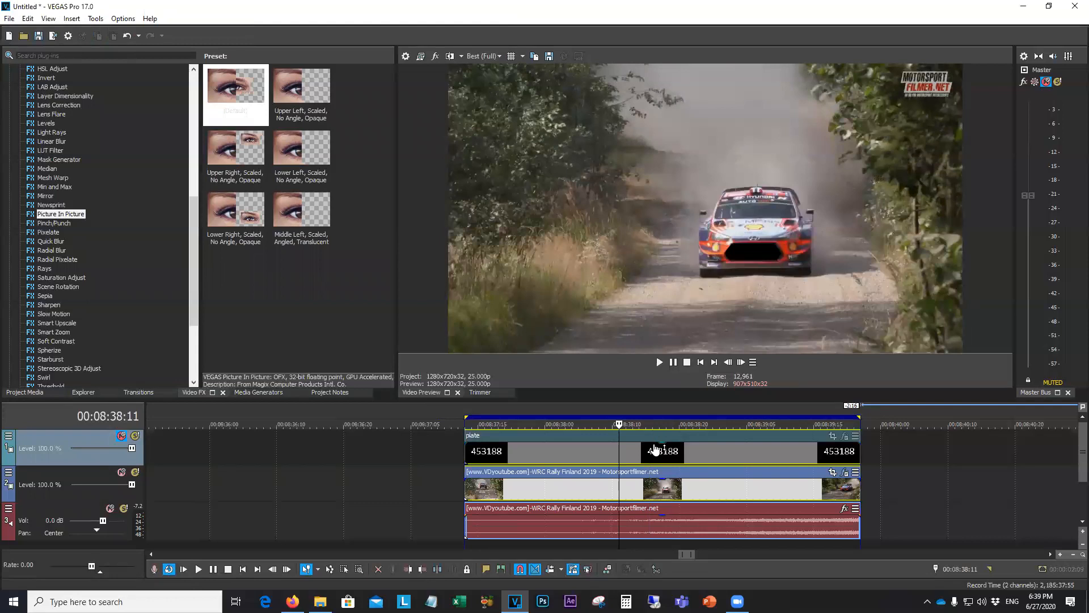
Reopen the plate clip's Picture In Picture settings, expand the Location control and choose Free Form mode
{"action": "left_click", "coordinate": [845, 436]}
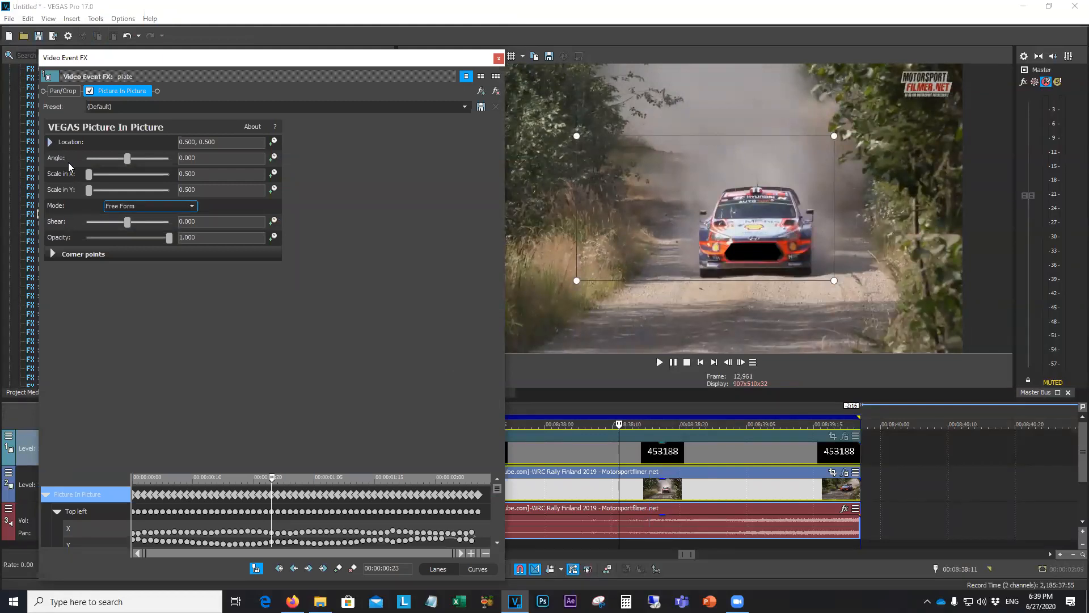
{"action": "left_click", "coordinate": [49, 142]}
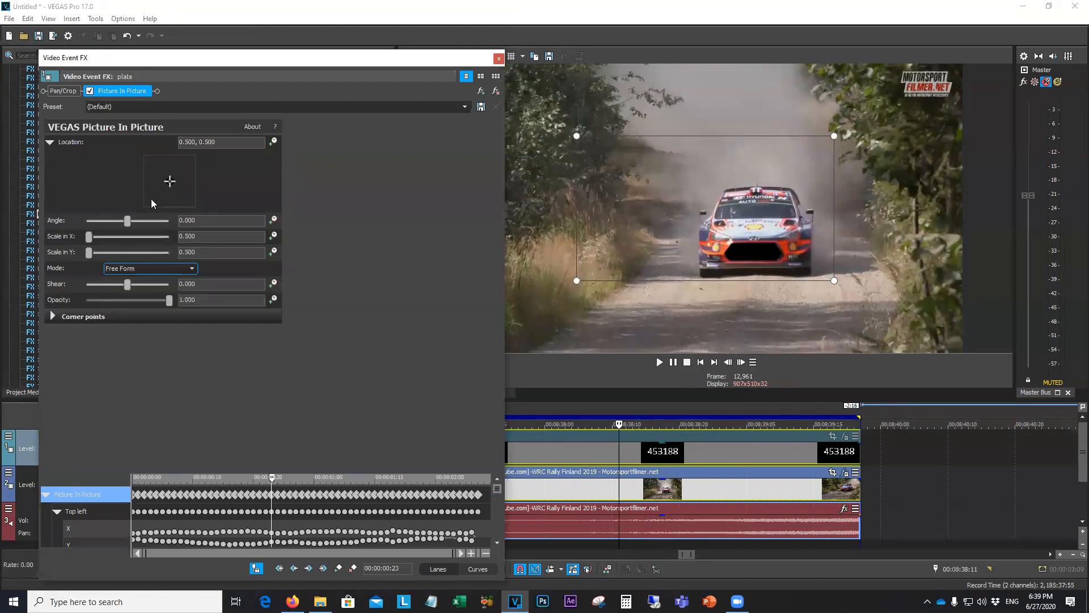
{"action": "left_click", "coordinate": [158, 271]}
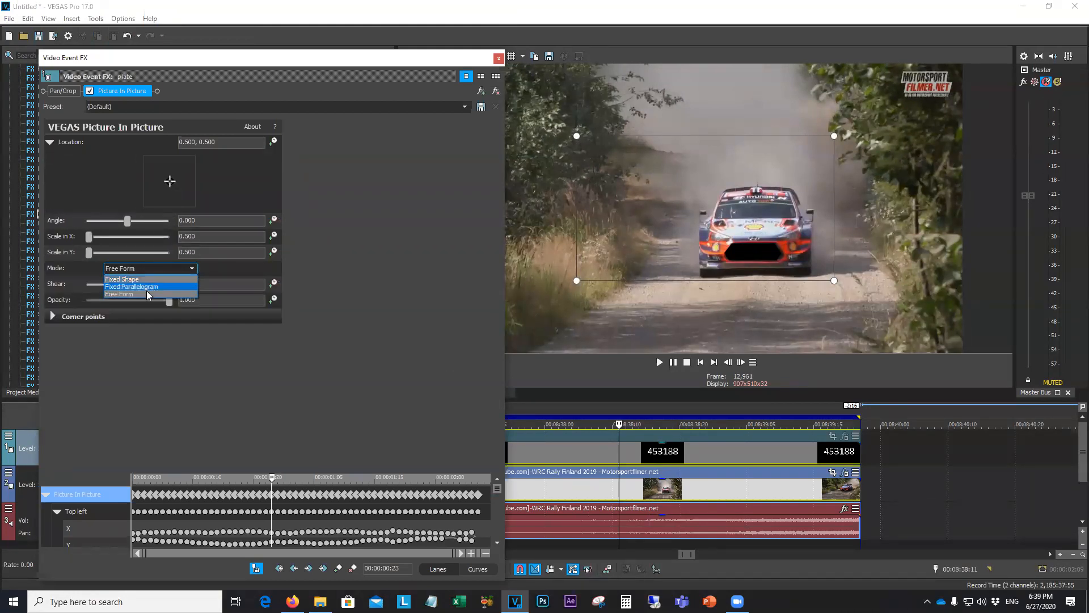
{"action": "left_click", "coordinate": [143, 294]}
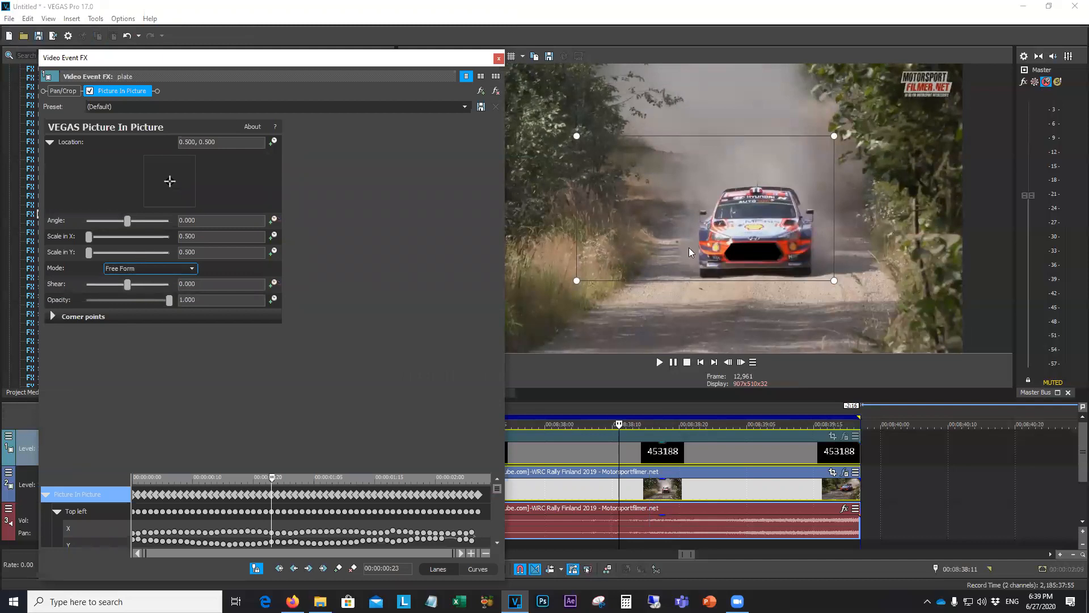
Unmute the plate track, fit the plate's four corners inside the car's black grille cutout in the preview, and close the effect window
{"action": "left_click_drag", "start_coordinate": [577, 135], "coordinate": [686, 218]}
{"action": "left_click_drag", "start_coordinate": [834, 136], "coordinate": [785, 262]}
{"action": "left_click_drag", "start_coordinate": [684, 216], "coordinate": [728, 241]}
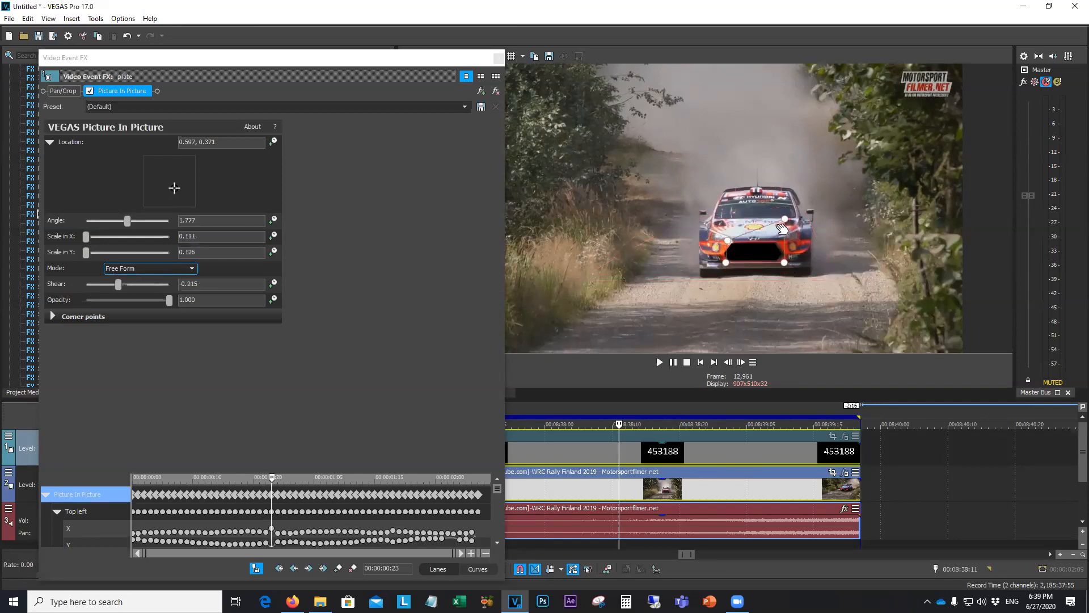
{"action": "left_click_drag", "start_coordinate": [406, 59], "coordinate": [464, 64]}
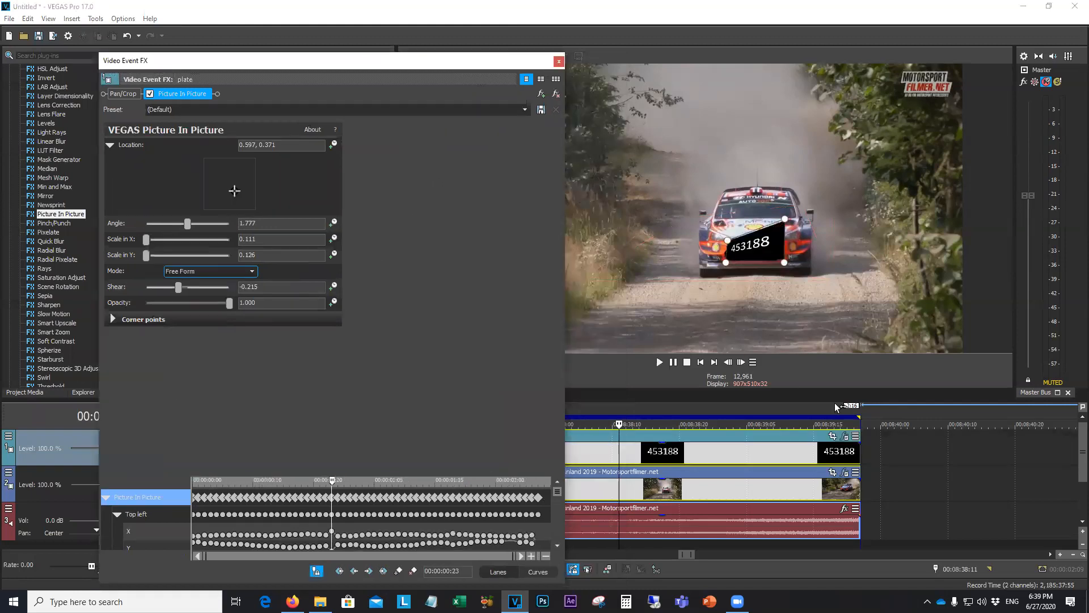
{"action": "left_click_drag", "start_coordinate": [784, 219], "coordinate": [732, 244]}
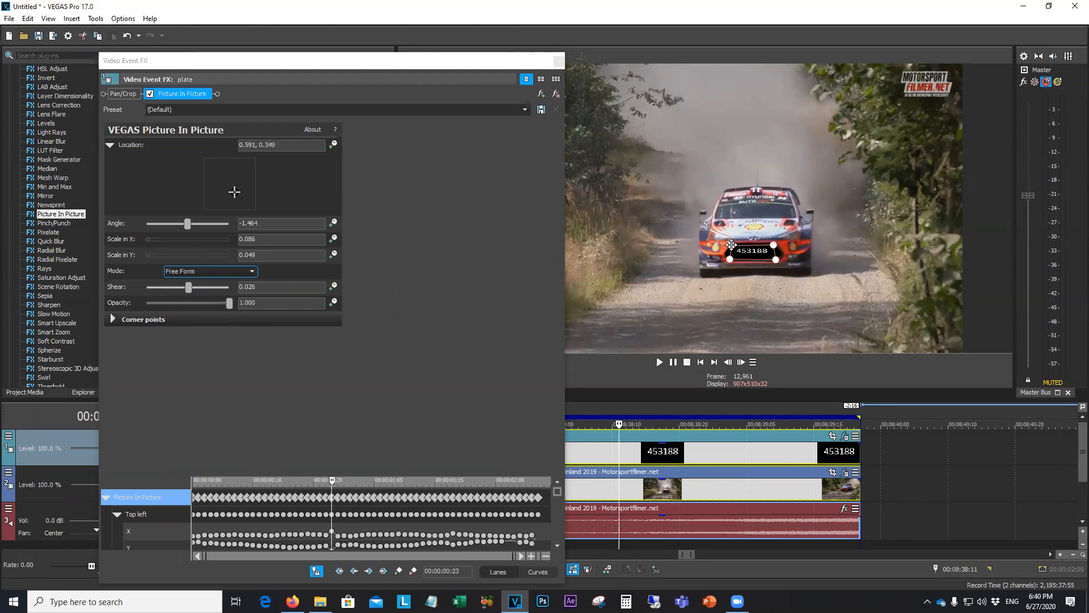
{"action": "left_click_drag", "start_coordinate": [731, 244], "coordinate": [773, 244]}
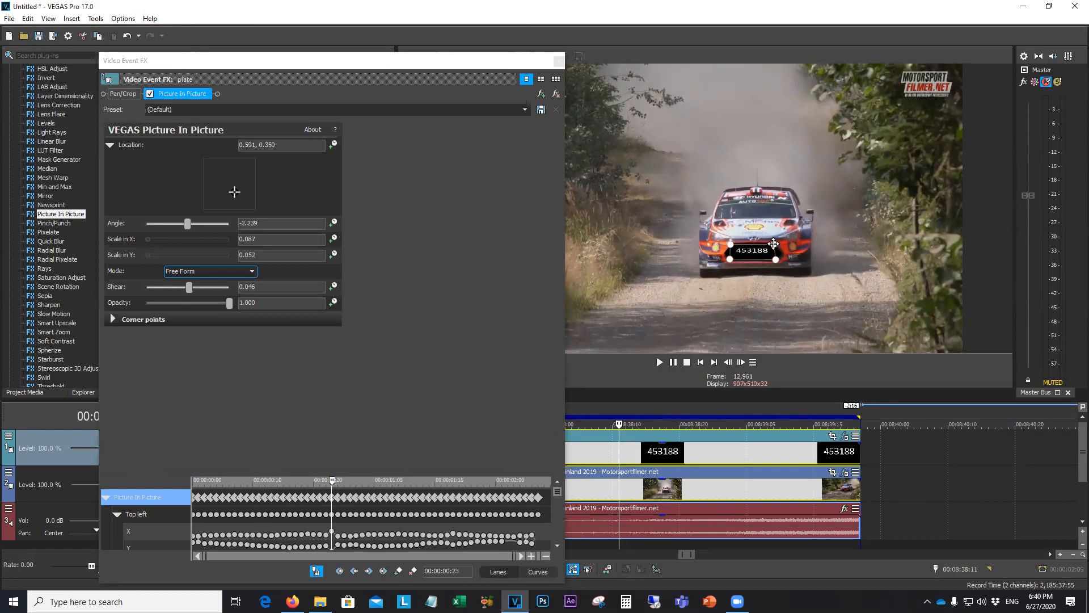
{"action": "left_click", "coordinate": [560, 61]}
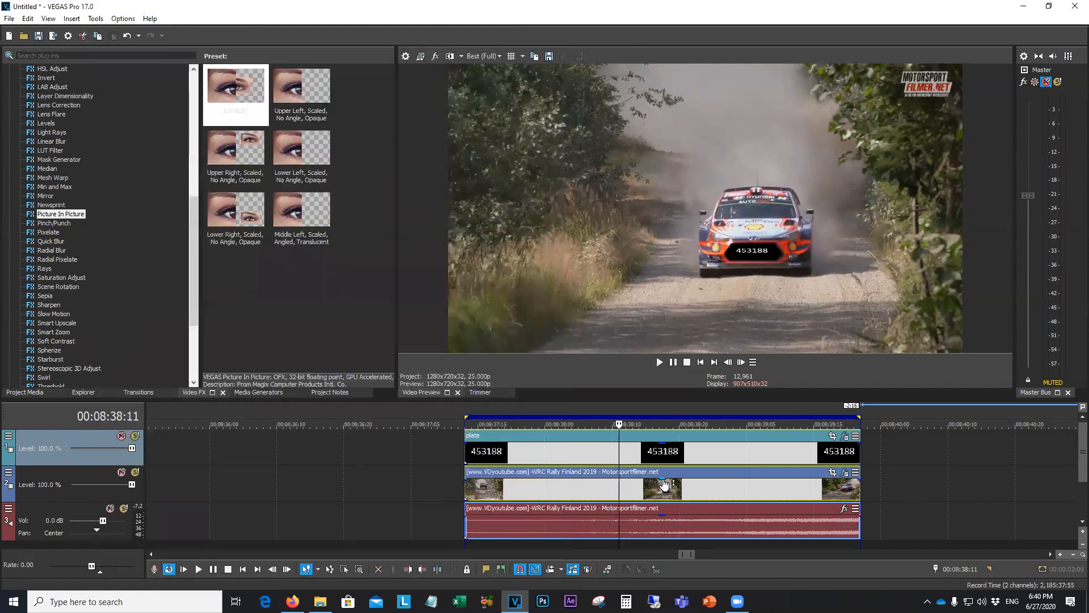
Copy the mask's motion track to the plate's Picture In Picture effect again, then play back the result and stop
{"action": "left_click", "coordinate": [96, 18]}
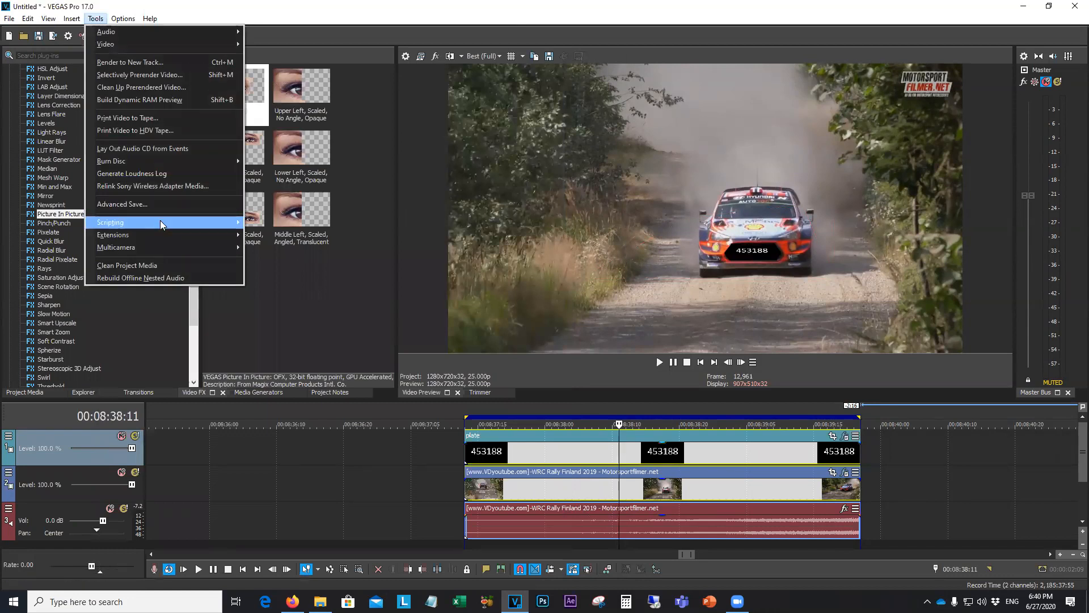
{"action": "mouse_move", "coordinate": [160, 222]}
{"action": "left_click", "coordinate": [276, 260]}
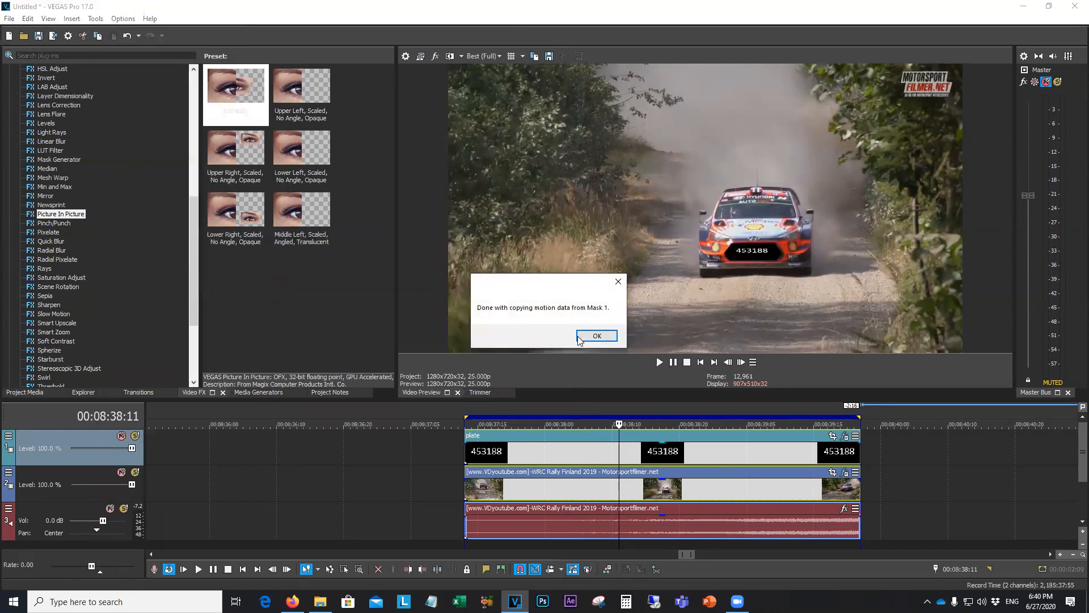
{"action": "left_click", "coordinate": [597, 335]}
{"action": "left_click", "coordinate": [658, 362]}
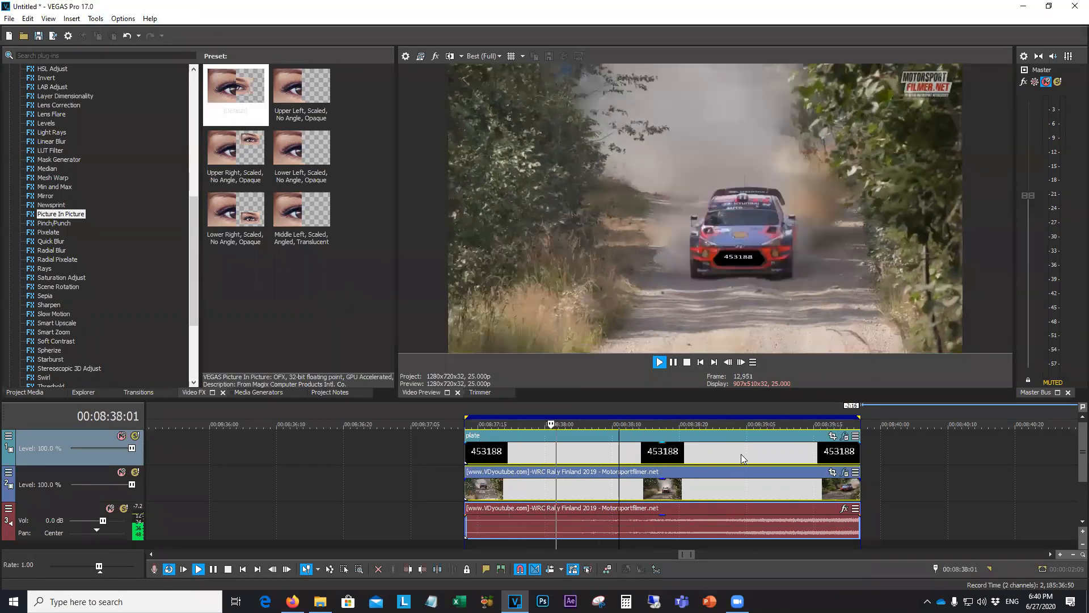
{"action": "left_click", "coordinate": [687, 362]}
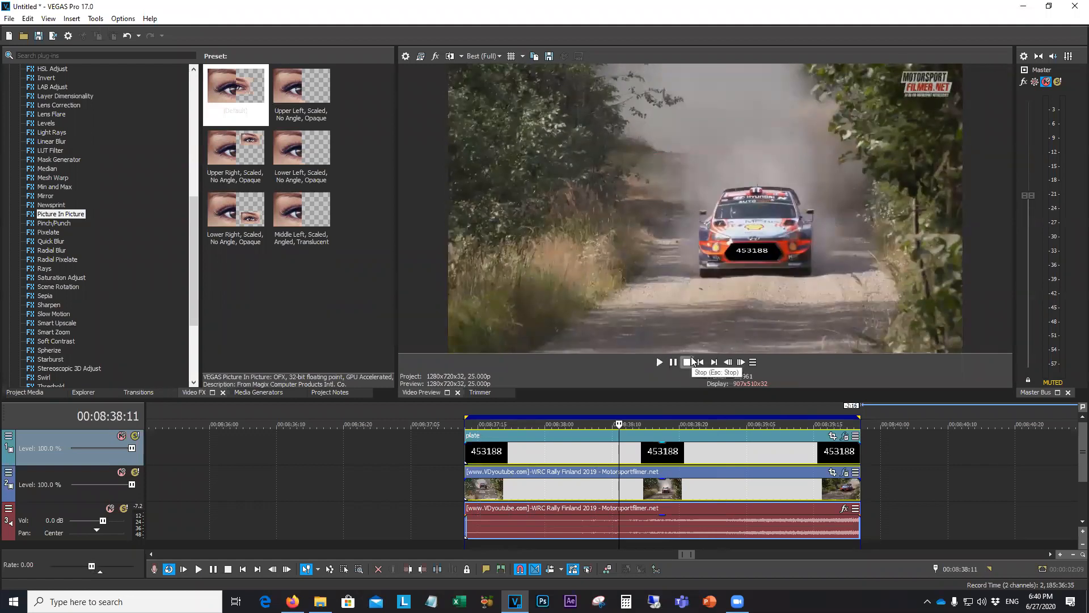
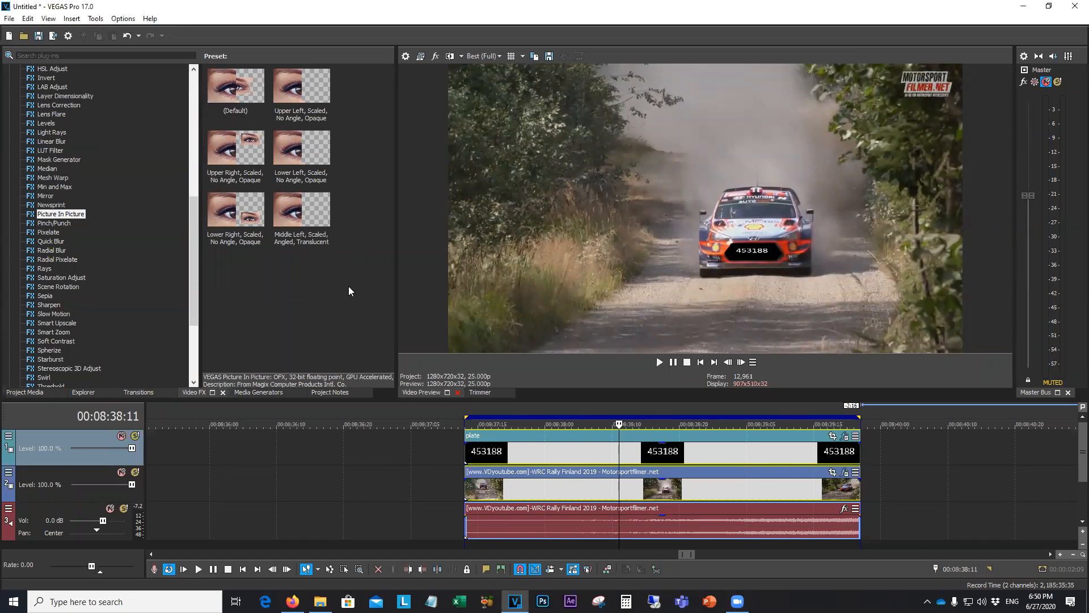
Create a new project with the HD 1080-60i (1920x1080, 29.970 fps) template and select the All folder of the video effects
{"action": "left_click", "coordinate": [509, 238]}
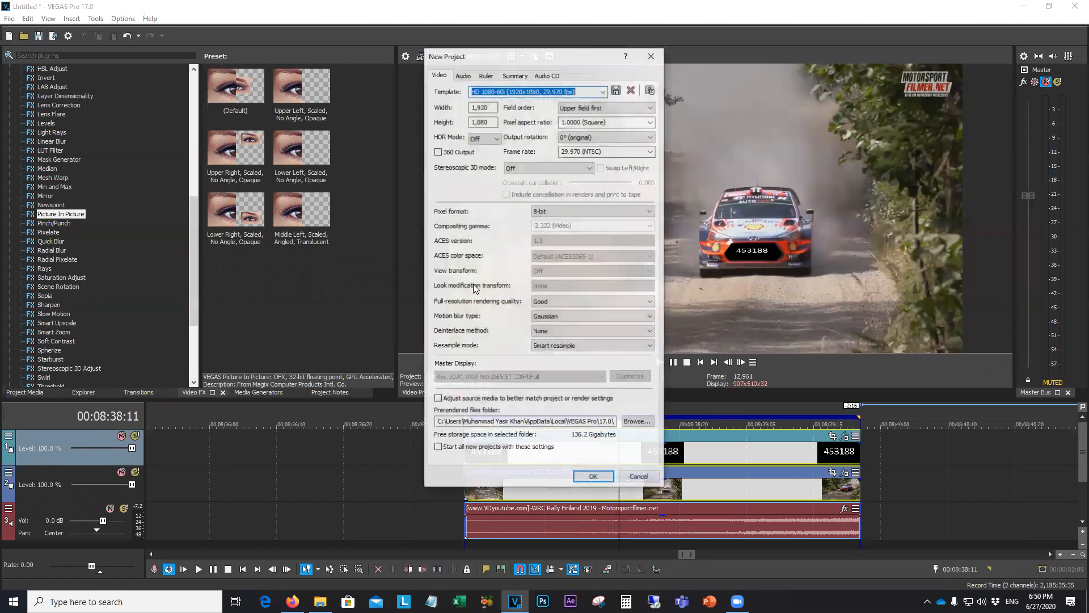
{"action": "left_click", "coordinate": [595, 479]}
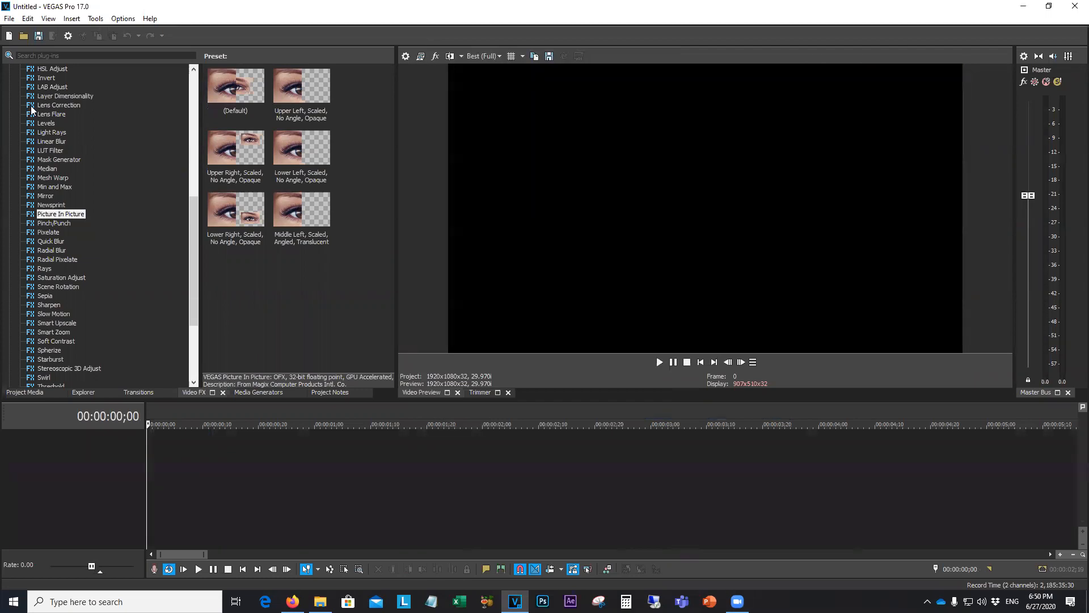
{"action": "scroll", "coordinate": [37, 102], "scroll_direction": "up", "scroll_amount": 11}
{"action": "left_click", "coordinate": [29, 69]}
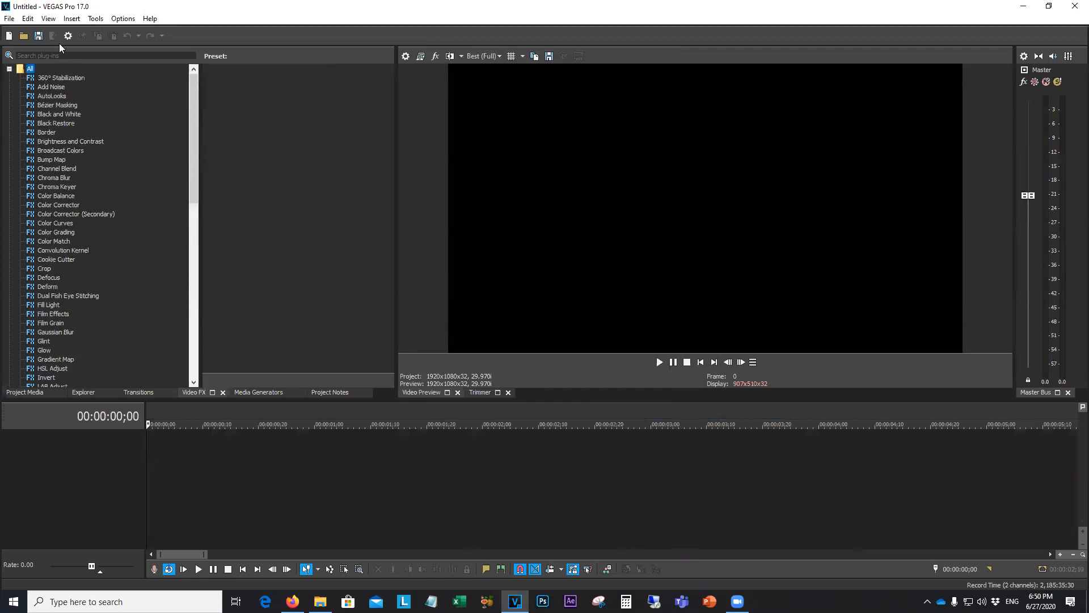
Restore the Default Layout for the program windows
{"action": "left_click", "coordinate": [48, 18]}
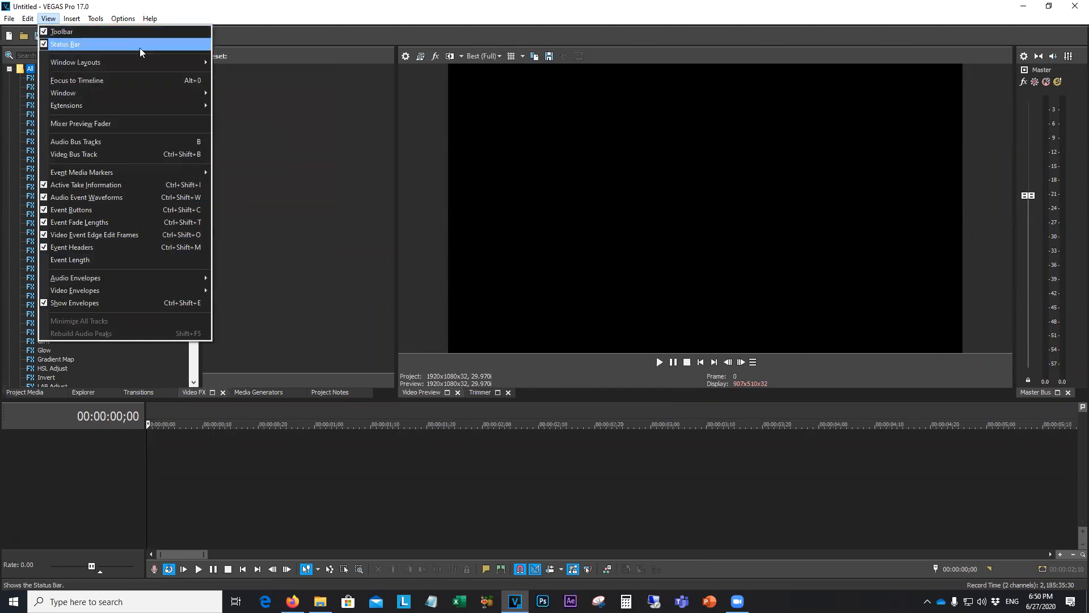
{"action": "mouse_move", "coordinate": [198, 70]}
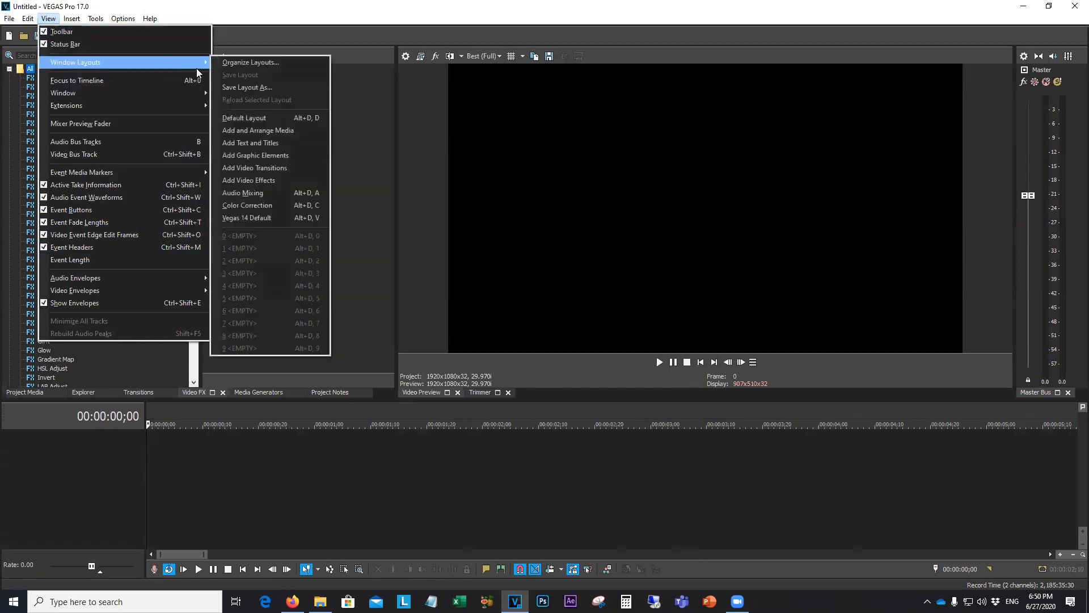
{"action": "left_click", "coordinate": [284, 119]}
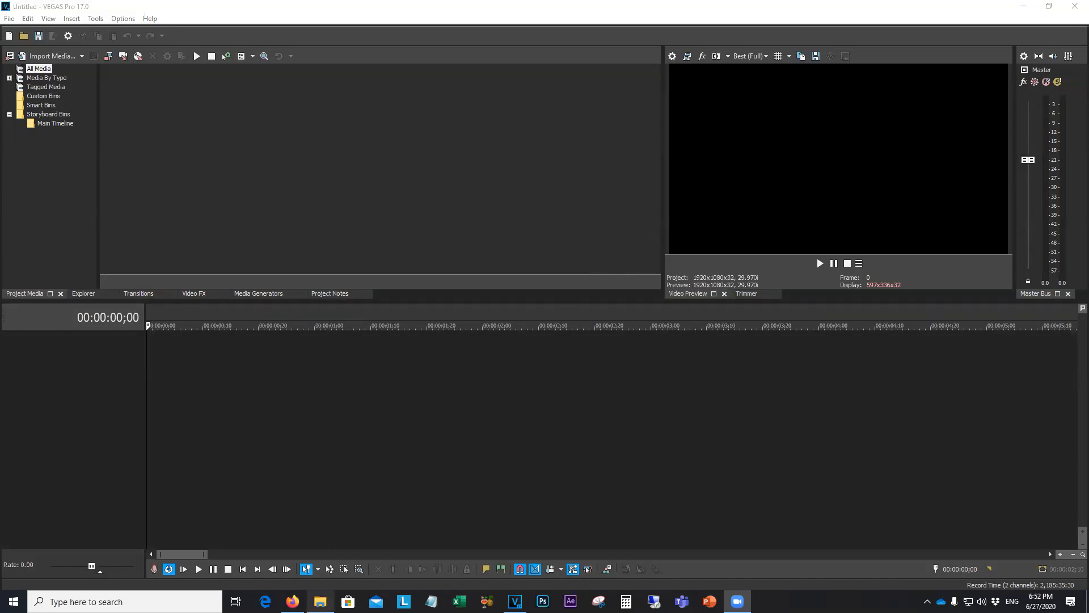
Switch to File Explorer and open the Example Videos folder inside Vegas Pro Resources
{"action": "left_click", "coordinate": [319, 601]}
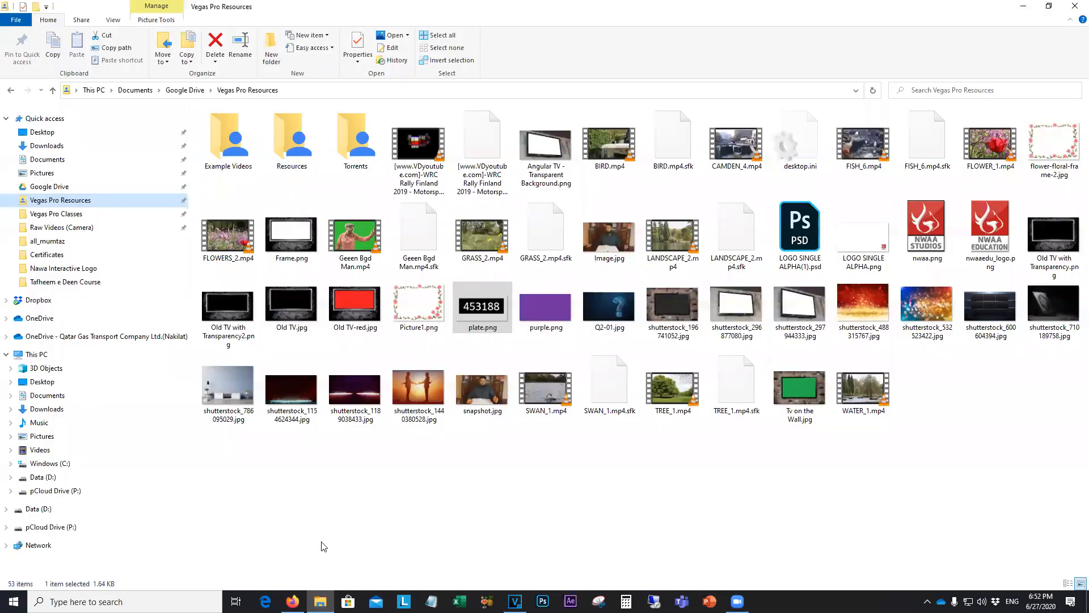
{"action": "double_click", "coordinate": [225, 163]}
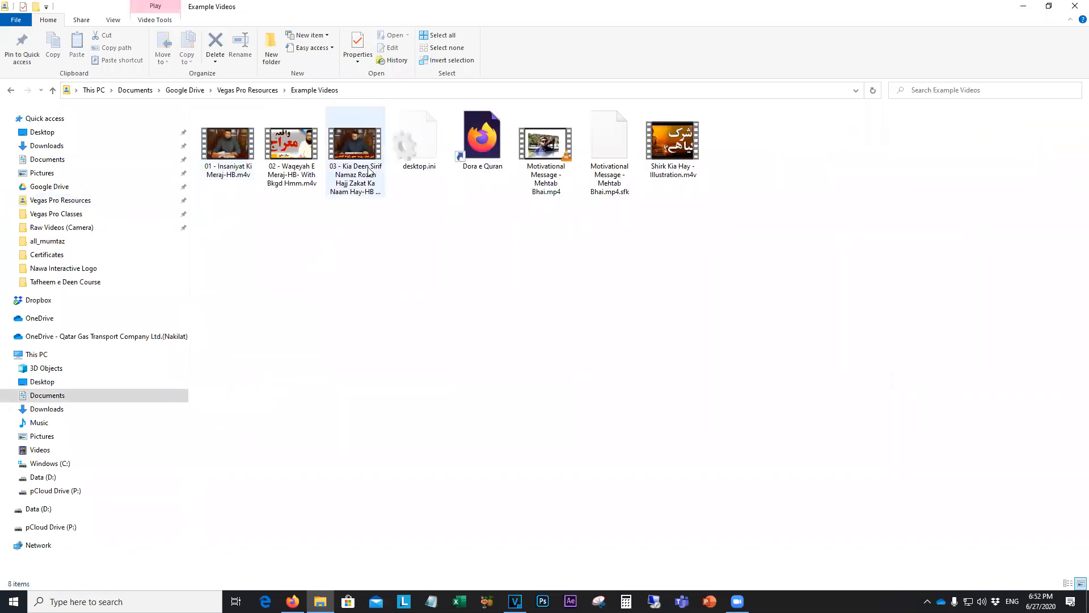
Open the 03 - Kia Deen Sirif Namaz example video in VLC media player and make VLC the default for .m4v files
{"action": "double_click", "coordinate": [360, 151]}
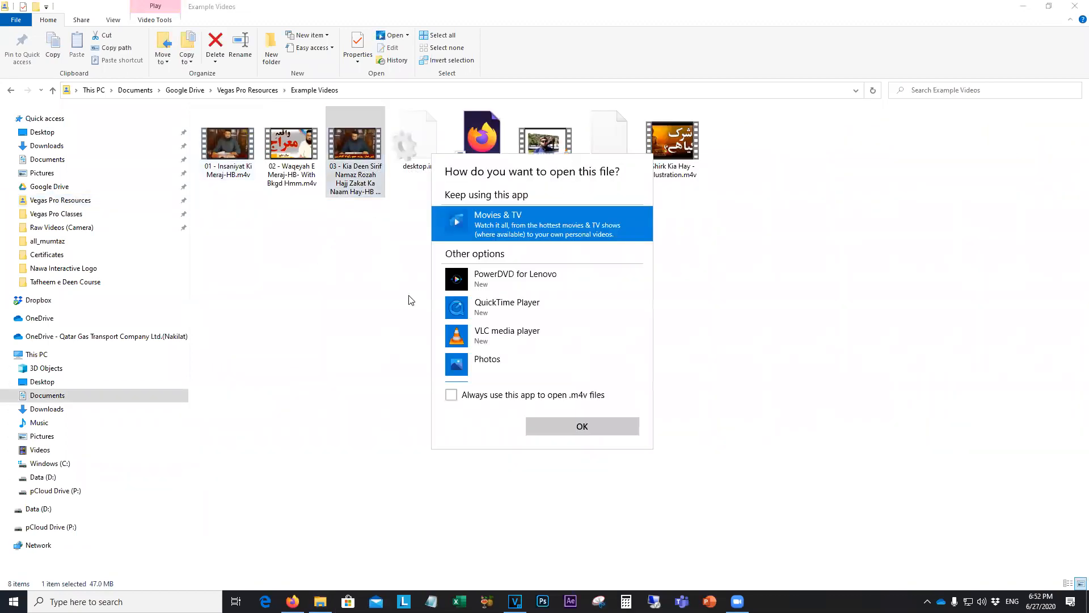
{"action": "left_click", "coordinate": [499, 335]}
{"action": "left_click", "coordinate": [451, 394]}
{"action": "left_click", "coordinate": [549, 426]}
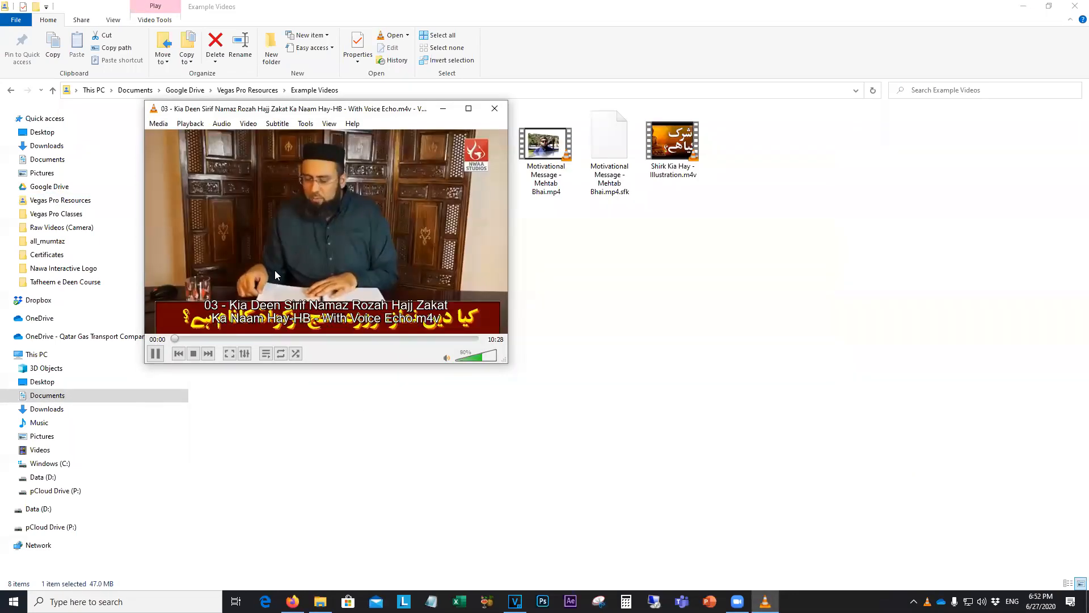
Pause the video, skip ahead to about 04:02 to view its lower title banner, and close the player
{"action": "left_click", "coordinate": [157, 353]}
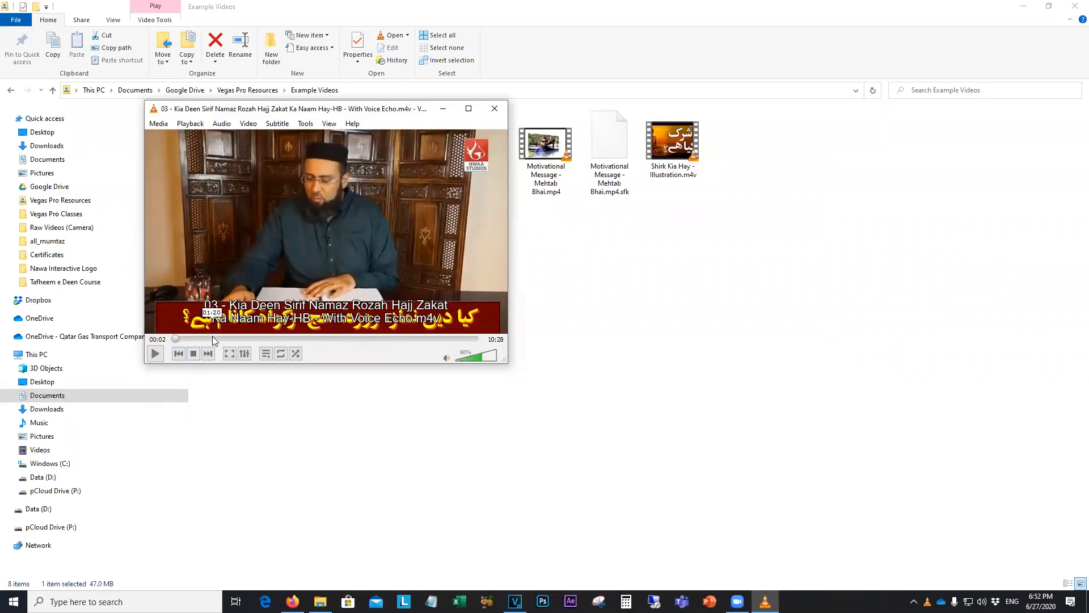
{"action": "left_click", "coordinate": [213, 337]}
{"action": "left_click", "coordinate": [292, 338]}
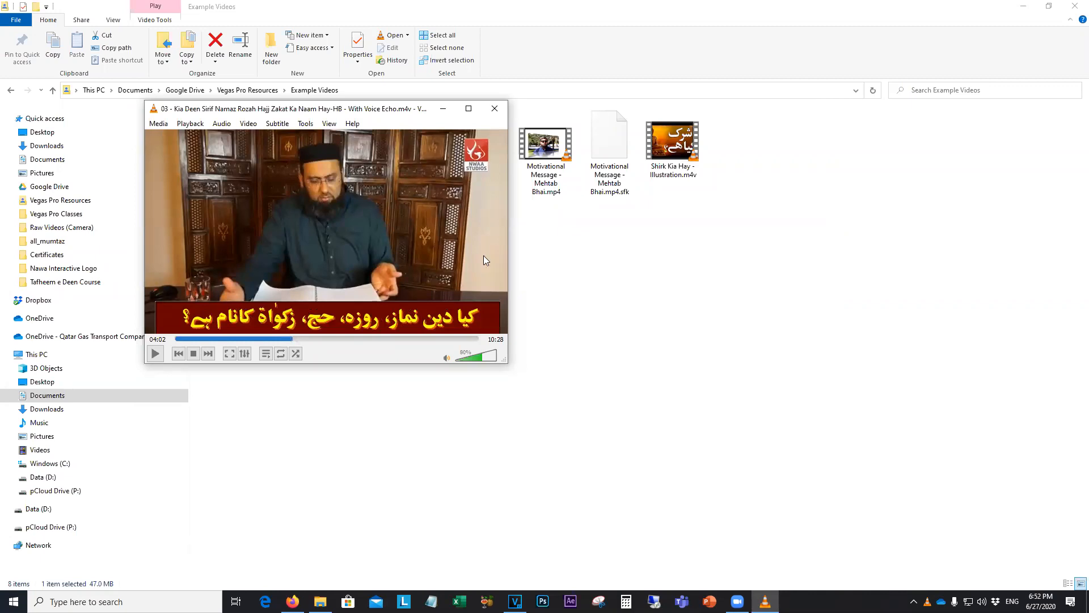
{"action": "left_click", "coordinate": [494, 108]}
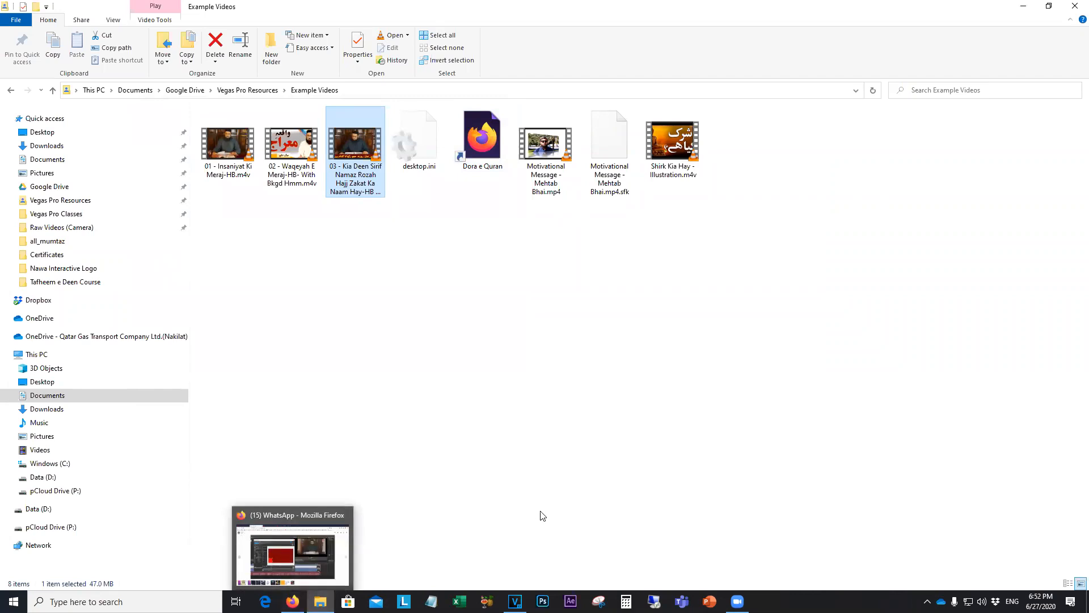
Switch to VEGAS Pro and add a Green Solid Color event at the start of the empty timeline with its default settings
{"action": "left_click", "coordinate": [737, 601]}
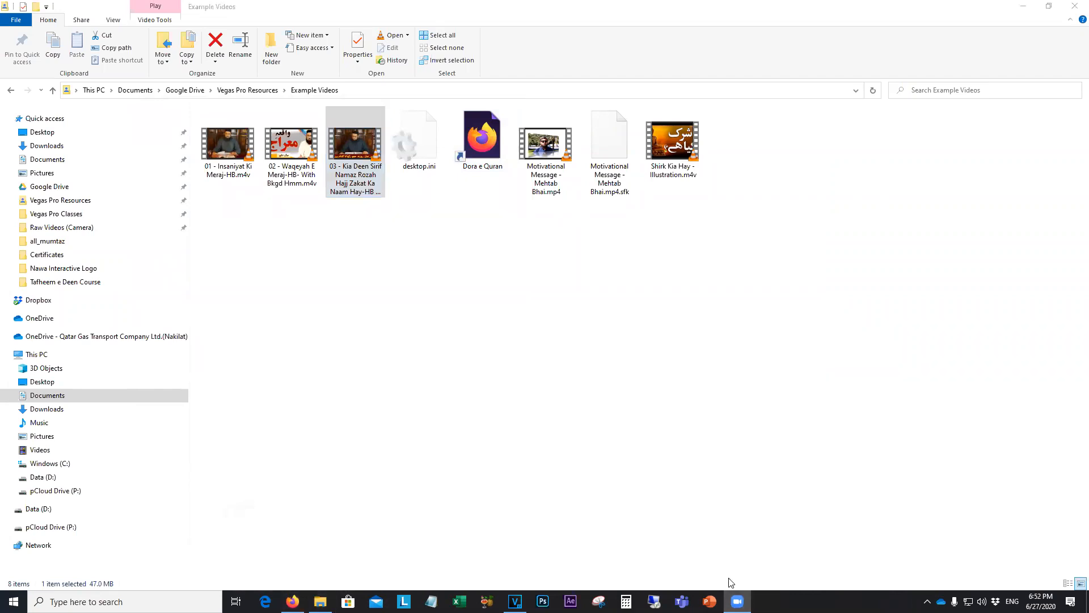
{"action": "left_click", "coordinate": [514, 602]}
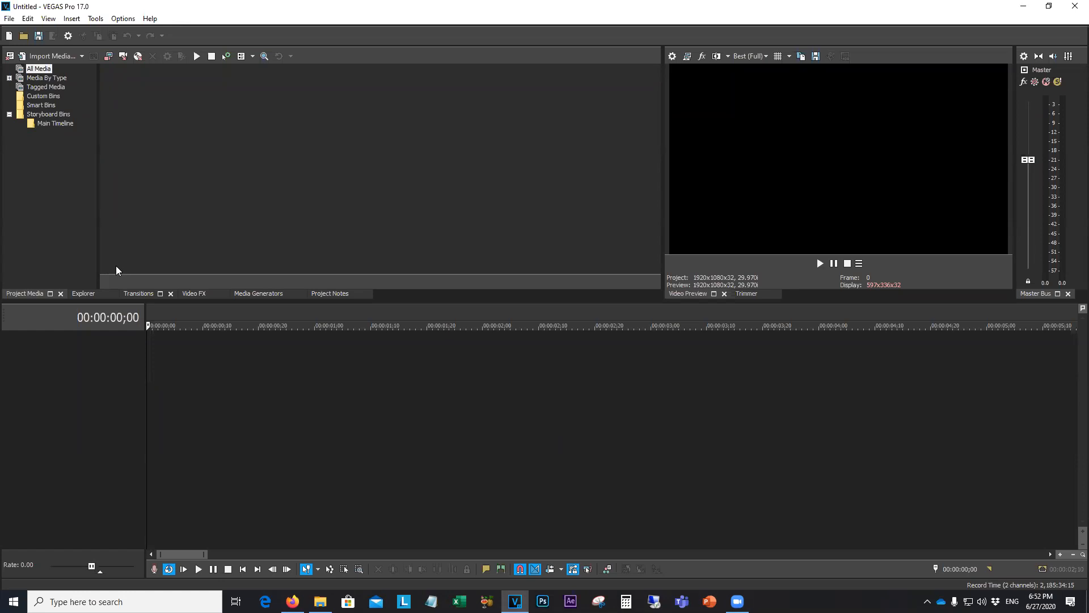
{"action": "left_click", "coordinate": [245, 296]}
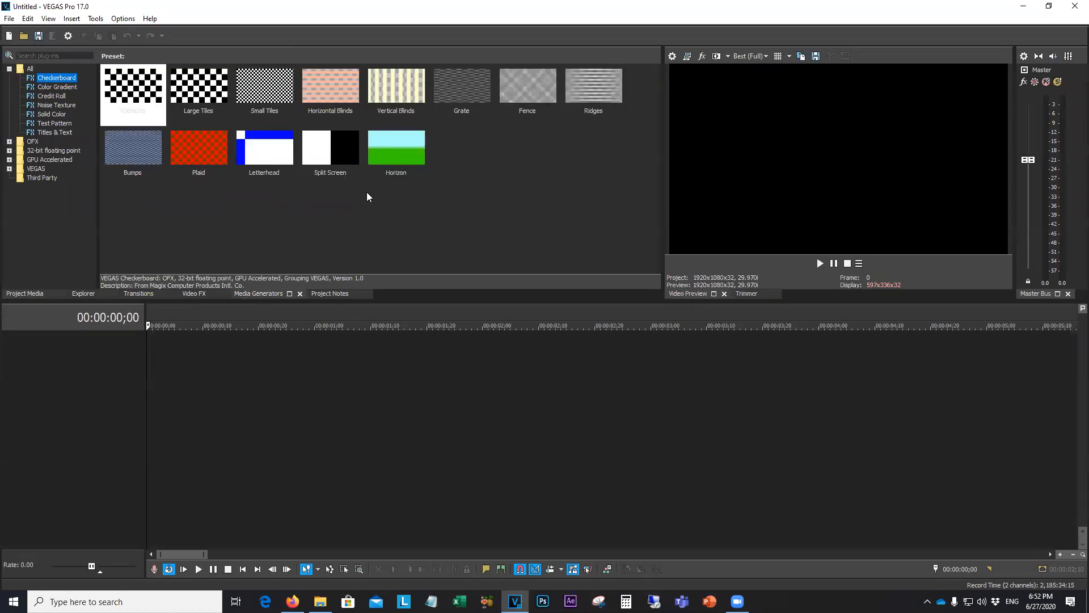
{"action": "left_click", "coordinate": [51, 115]}
{"action": "left_click_drag", "start_coordinate": [300, 118], "coordinate": [151, 354]}
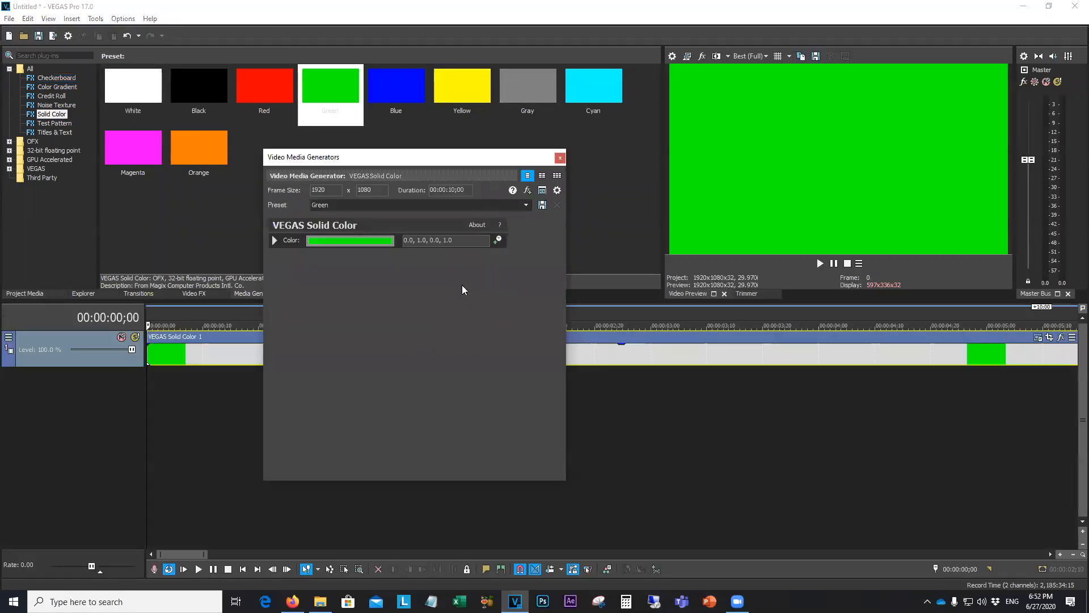
{"action": "left_click", "coordinate": [559, 156]}
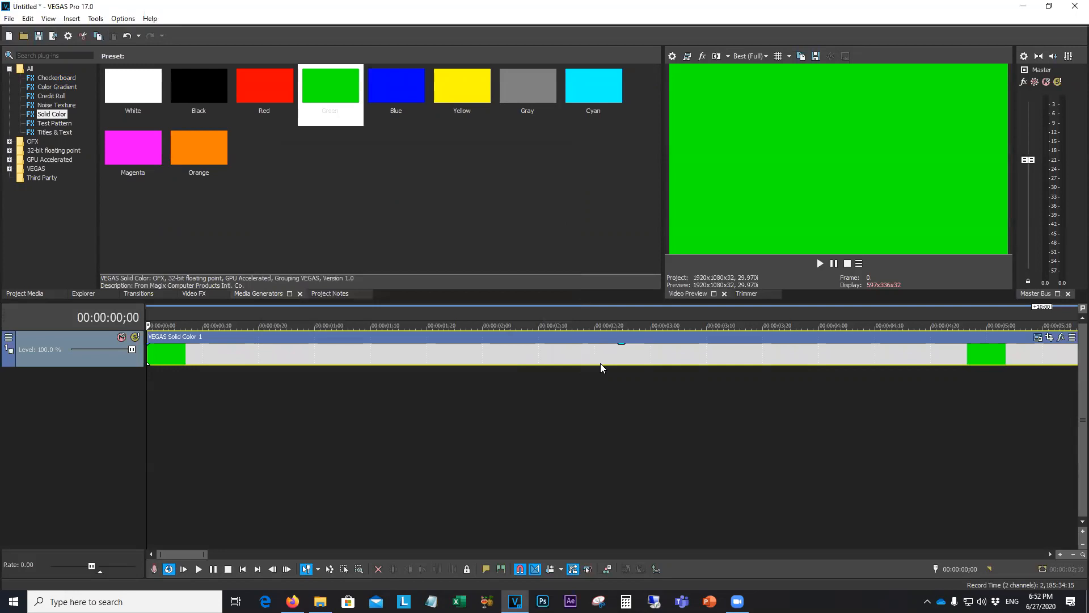
Extend the green event's end to about 20 seconds on the timeline
{"action": "scroll", "coordinate": [633, 429], "scroll_direction": "down", "scroll_amount": 2}
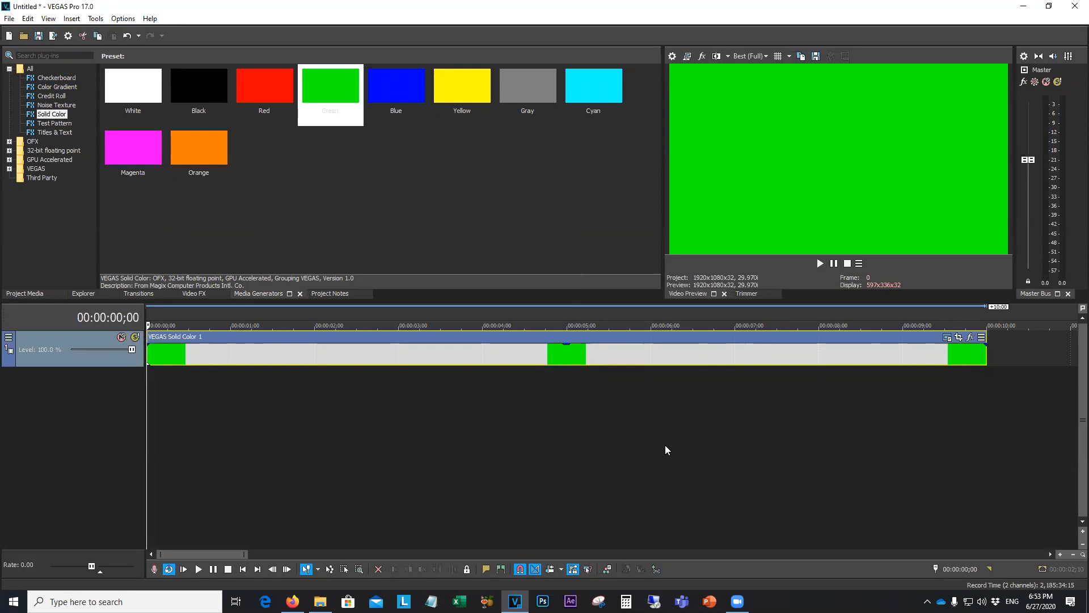
{"action": "scroll", "coordinate": [658, 447], "scroll_direction": "down", "scroll_amount": 6}
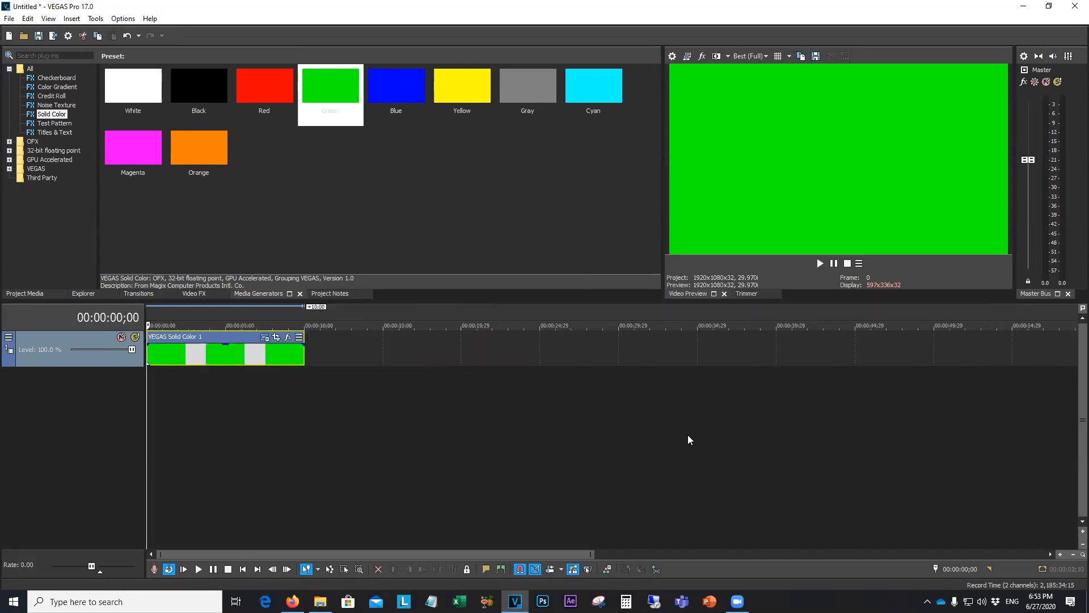
{"action": "left_click_drag", "start_coordinate": [304, 354], "coordinate": [472, 363]}
{"action": "scroll", "coordinate": [475, 365], "scroll_direction": "up", "scroll_amount": 2}
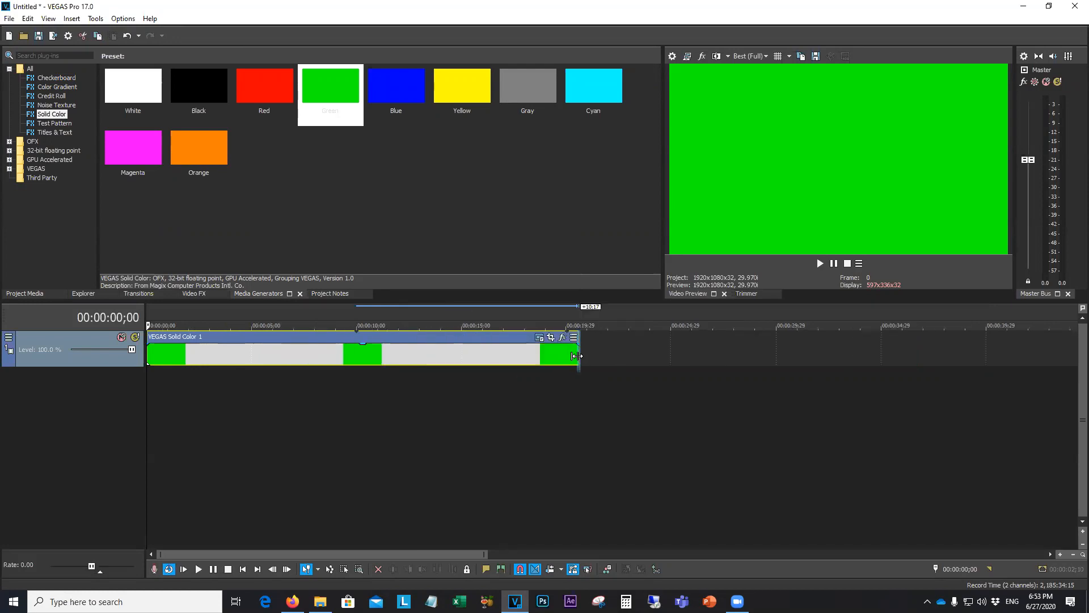
{"action": "left_click_drag", "start_coordinate": [579, 356], "coordinate": [569, 357]}
{"action": "scroll", "coordinate": [529, 380], "scroll_direction": "up", "scroll_amount": 2}
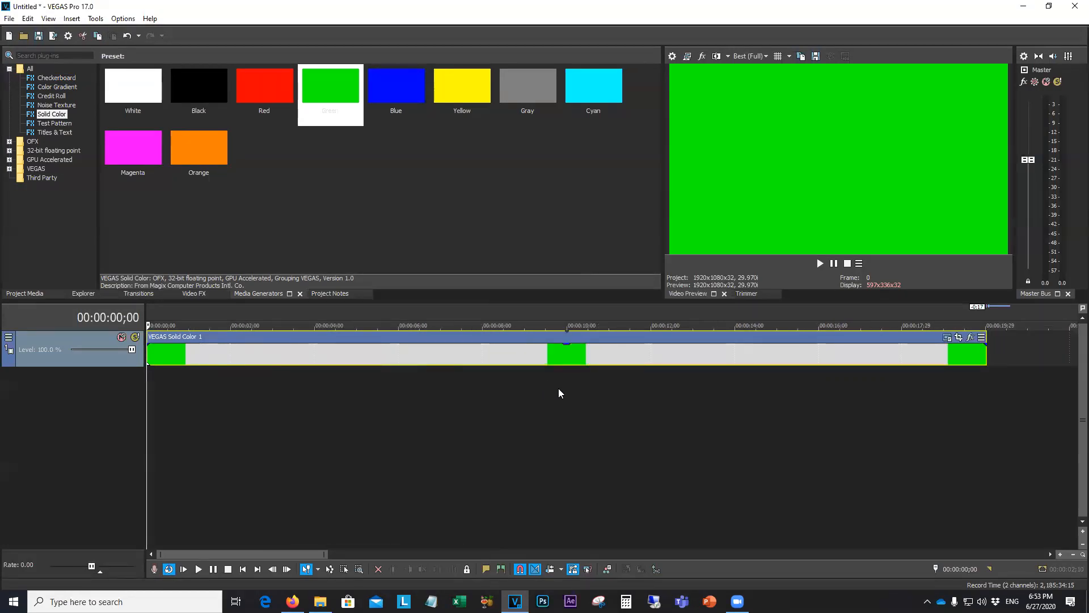
{"action": "left_click", "coordinate": [860, 423]}
{"action": "left_click", "coordinate": [745, 409]}
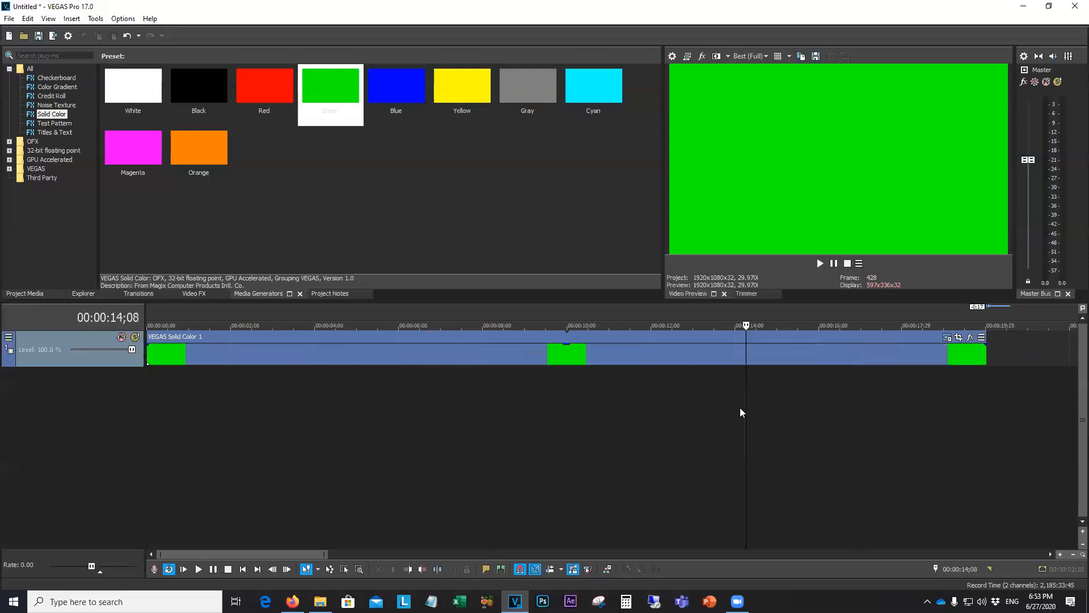
Add a Black Solid Color event on a new track above the green one and extend it to the green event's end
{"action": "left_click", "coordinate": [182, 390]}
{"action": "scroll", "coordinate": [179, 388], "scroll_direction": "down", "scroll_amount": 2}
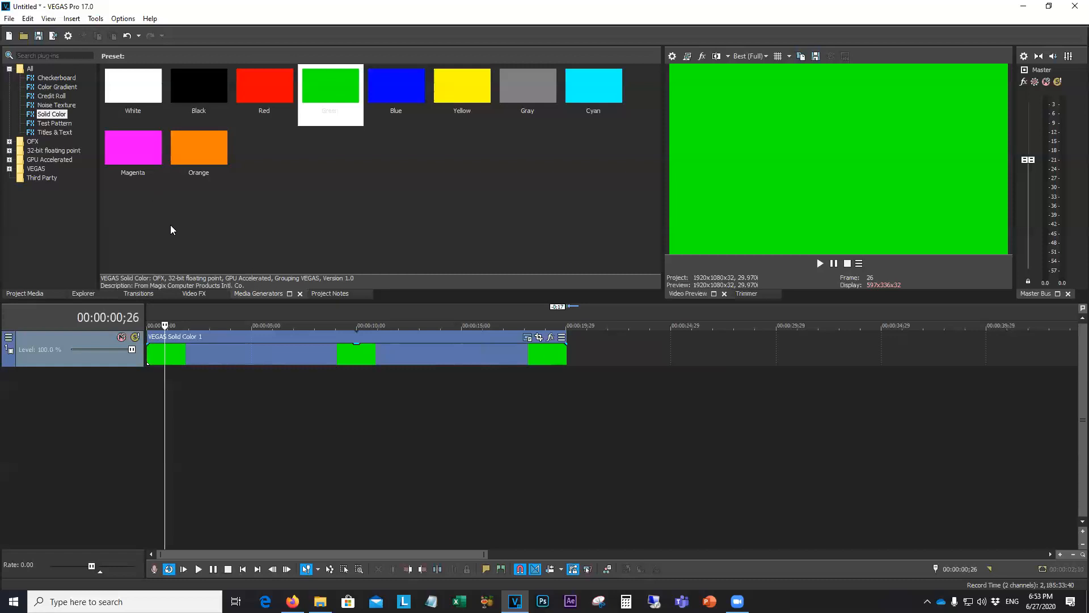
{"action": "left_click_drag", "start_coordinate": [198, 85], "coordinate": [152, 313]}
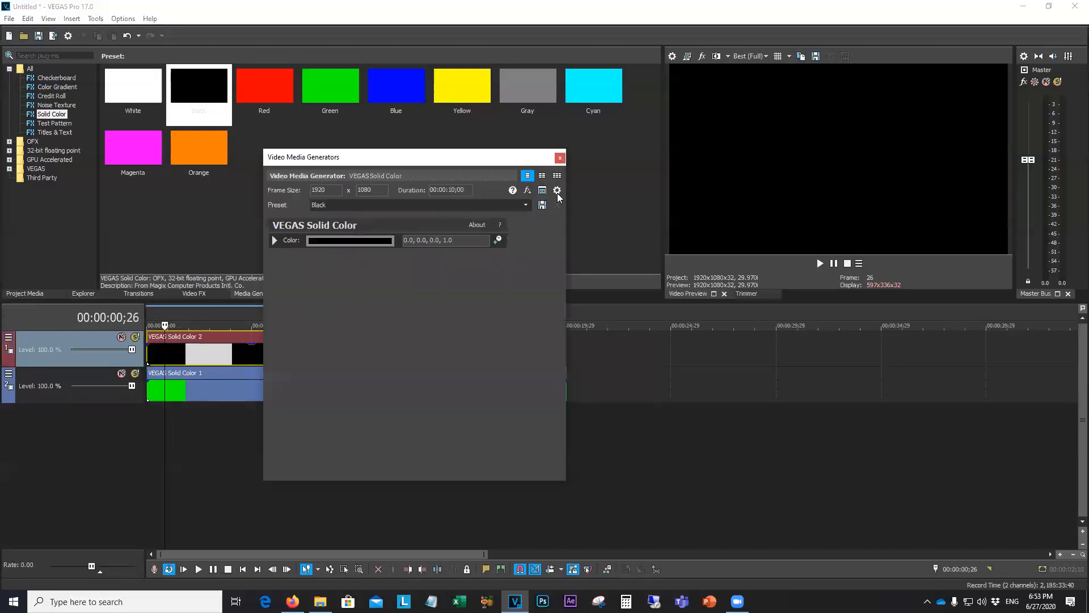
{"action": "left_click", "coordinate": [560, 158]}
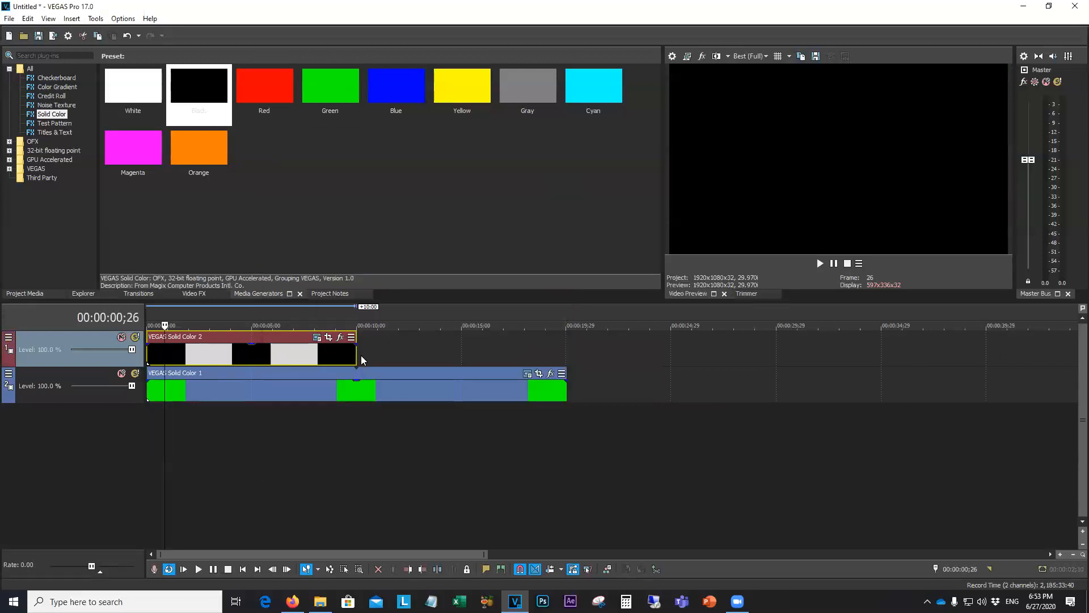
{"action": "left_click_drag", "start_coordinate": [164, 422], "coordinate": [148, 421]}
{"action": "left_click_drag", "start_coordinate": [357, 354], "coordinate": [566, 354]}
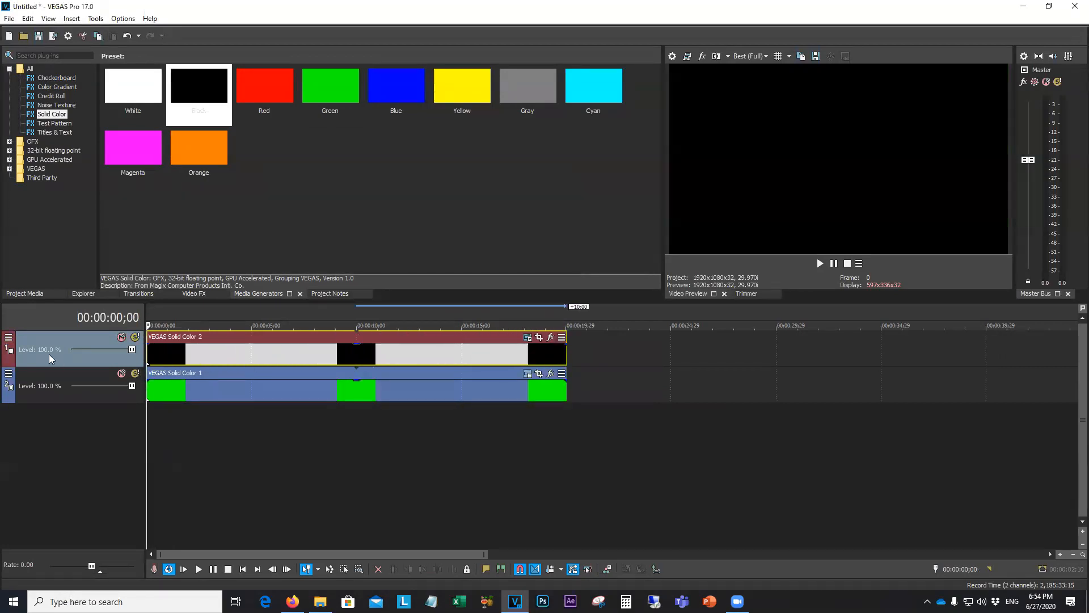
Try to squash the black event into a strip with Event Pan/Crop, then undo the change
{"action": "left_click", "coordinate": [539, 339]}
{"action": "scroll", "coordinate": [489, 306], "scroll_direction": "down", "scroll_amount": 4}
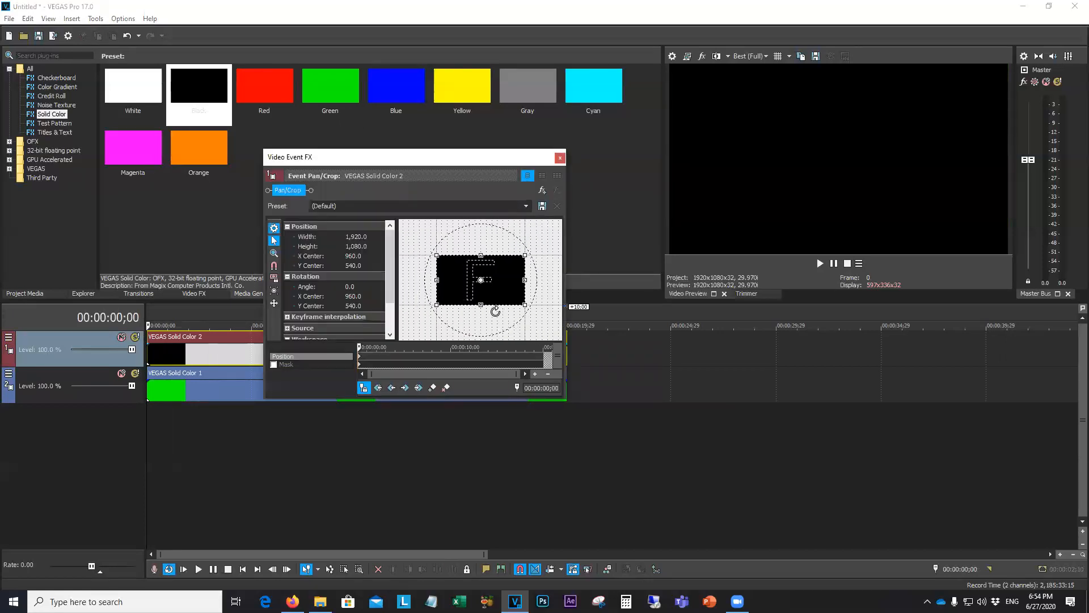
{"action": "left_click", "coordinate": [560, 161]}
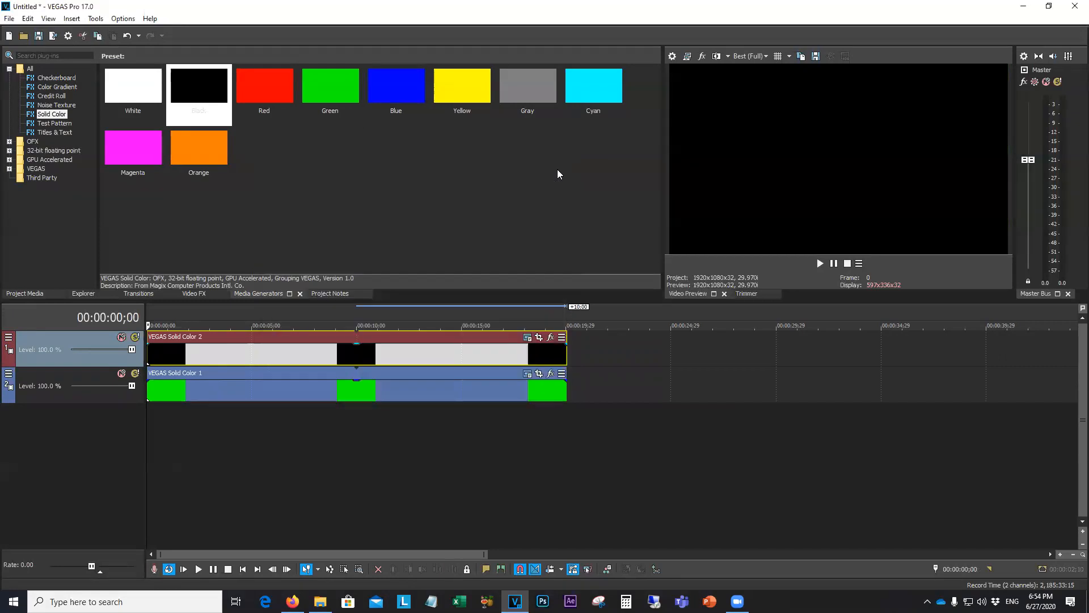
{"action": "left_click", "coordinate": [539, 340]}
{"action": "scroll", "coordinate": [523, 267], "scroll_direction": "down", "scroll_amount": 3}
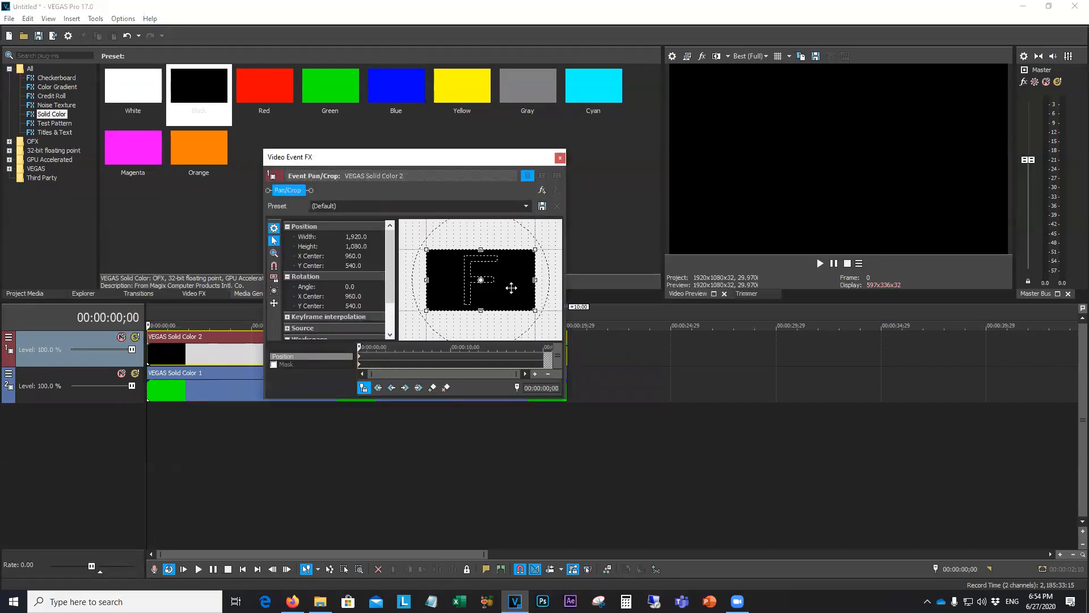
{"action": "left_click_drag", "start_coordinate": [523, 302], "coordinate": [529, 256]}
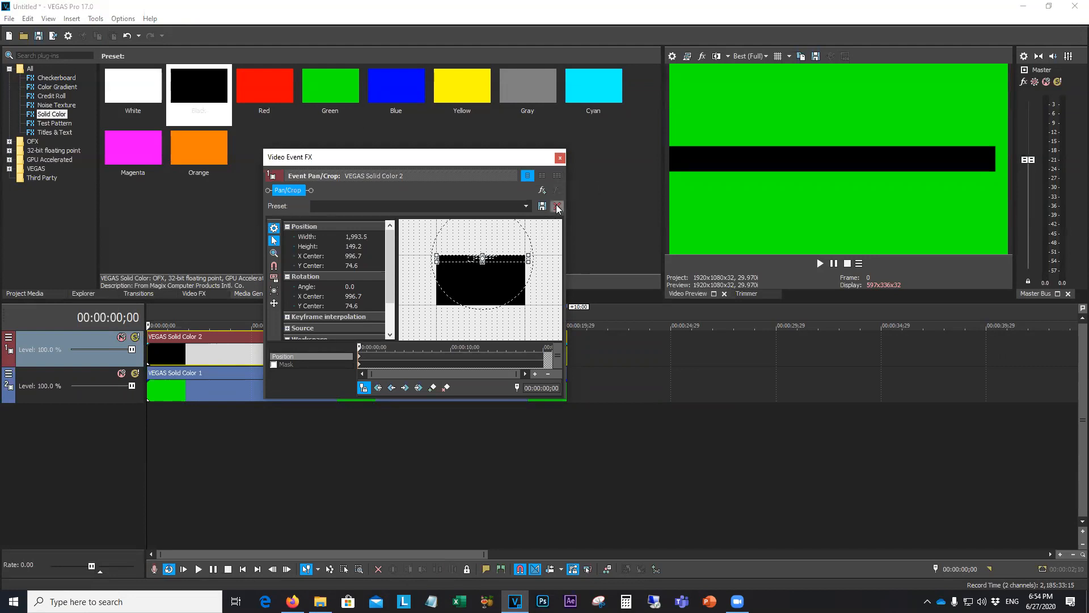
{"action": "left_click", "coordinate": [559, 158]}
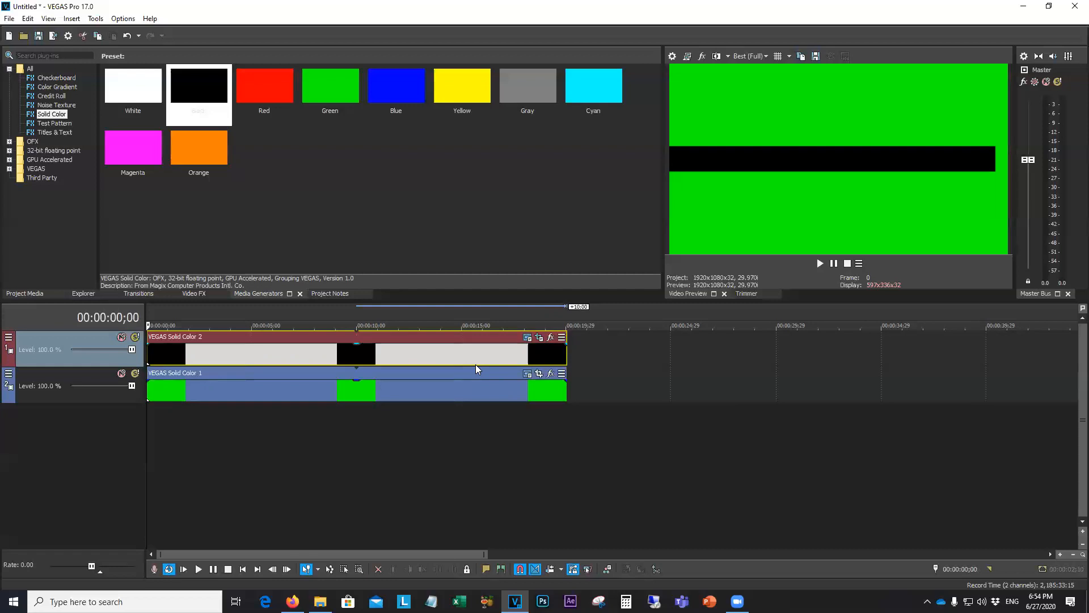
{"action": "key", "text": "ctrl+z"}
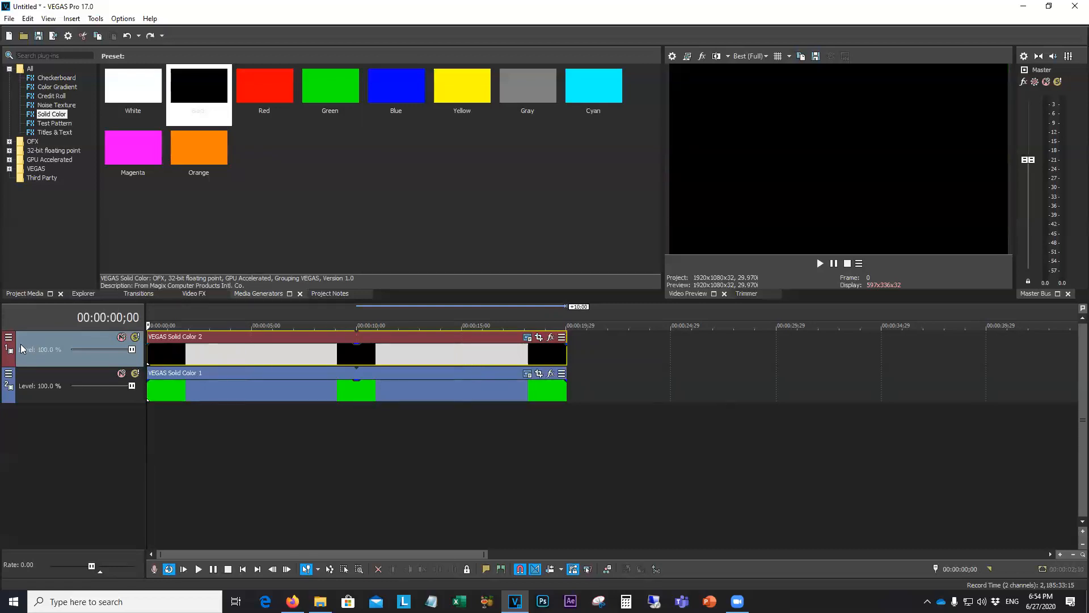
{"action": "left_click", "coordinate": [9, 338]}
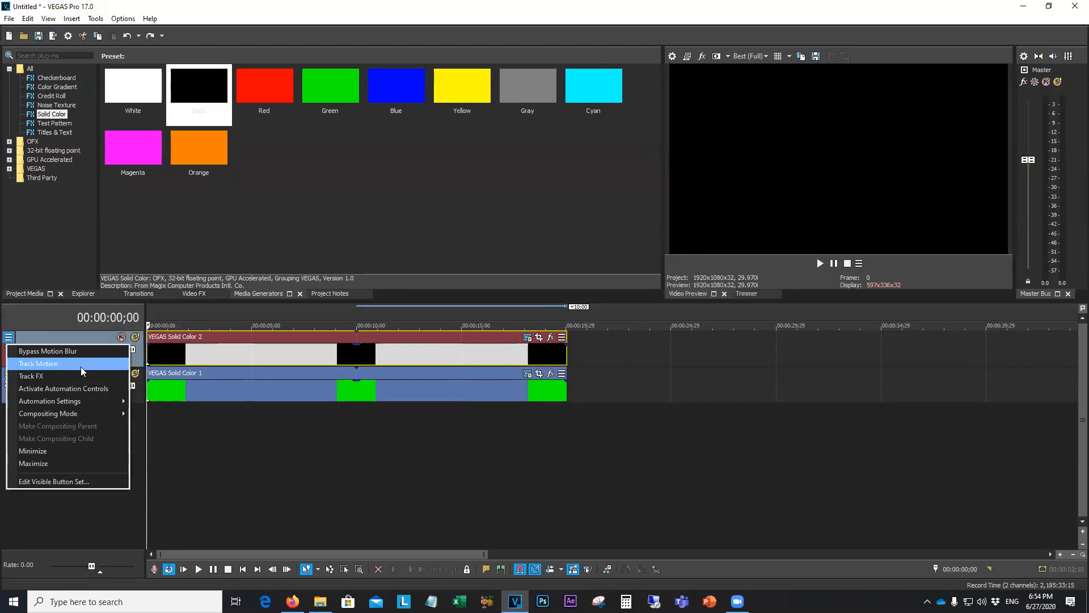
{"action": "left_click", "coordinate": [261, 419]}
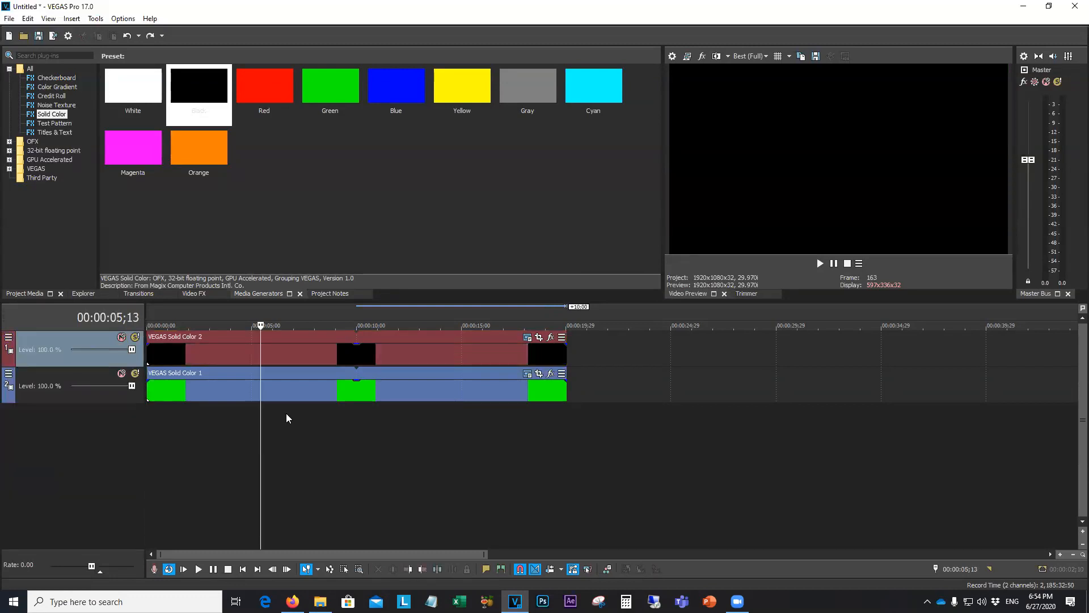
{"action": "left_click_drag", "start_coordinate": [260, 425], "coordinate": [145, 425]}
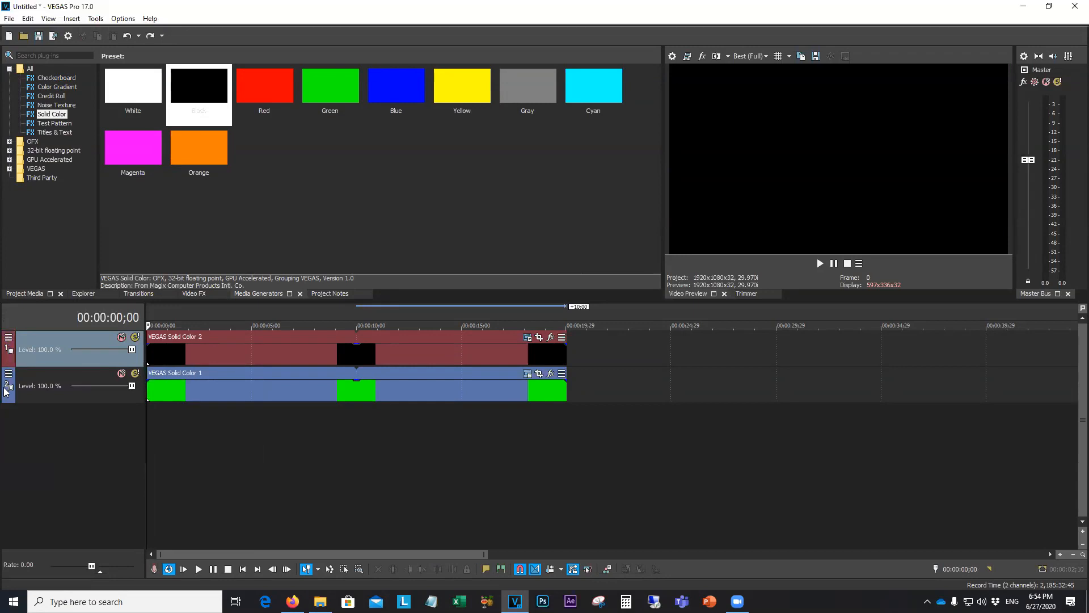
Use Track Motion to reshape the black track into a strip about 2,082 wide and 167 high, placed at about X 10, Y -426
{"action": "left_click", "coordinate": [9, 339]}
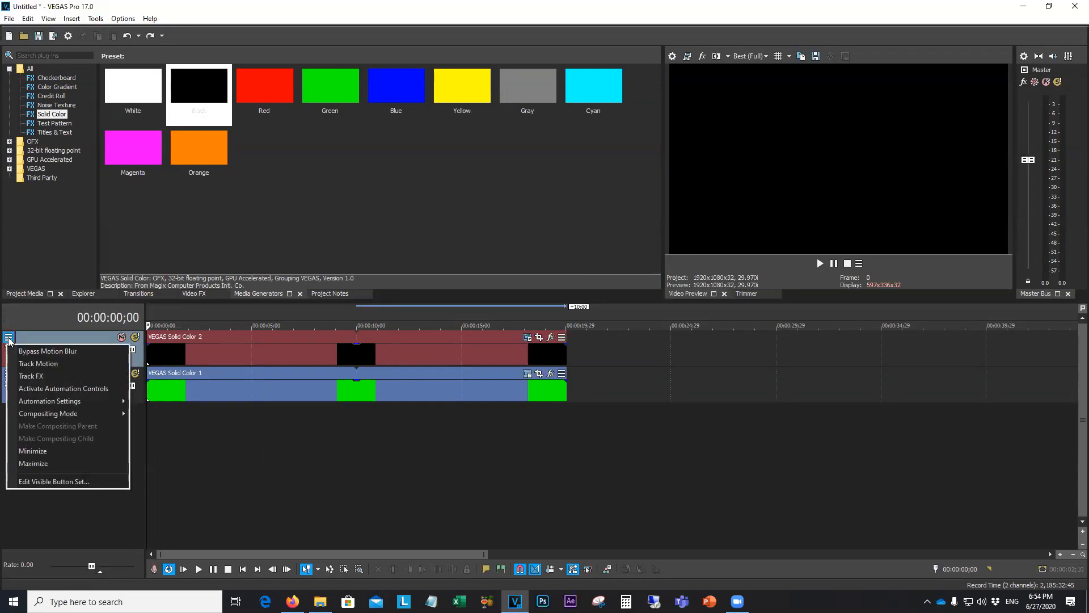
{"action": "left_click", "coordinate": [61, 363]}
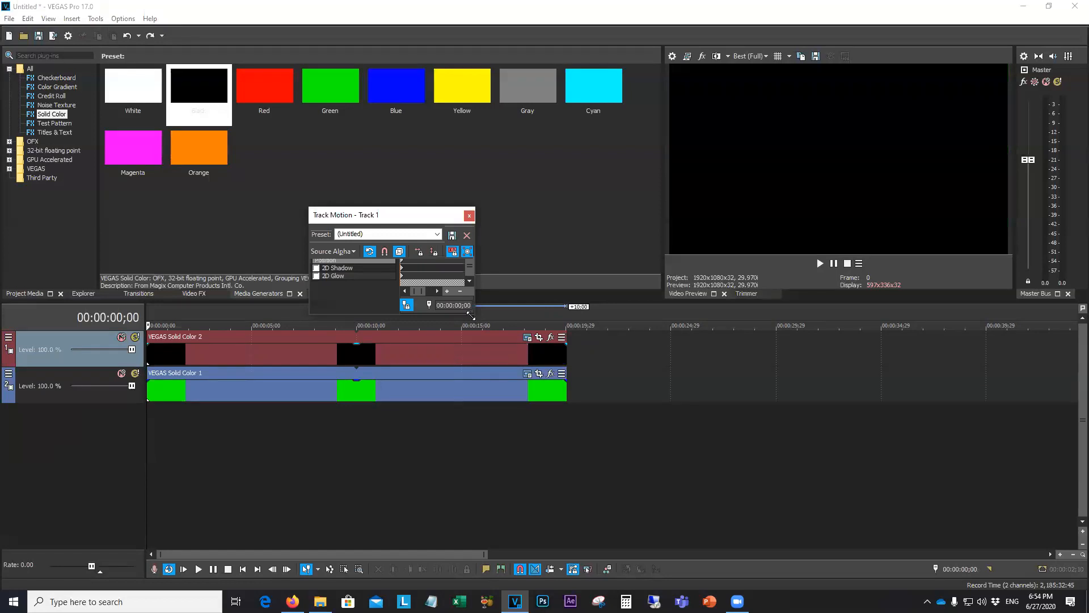
{"action": "left_click_drag", "start_coordinate": [471, 316], "coordinate": [665, 452]}
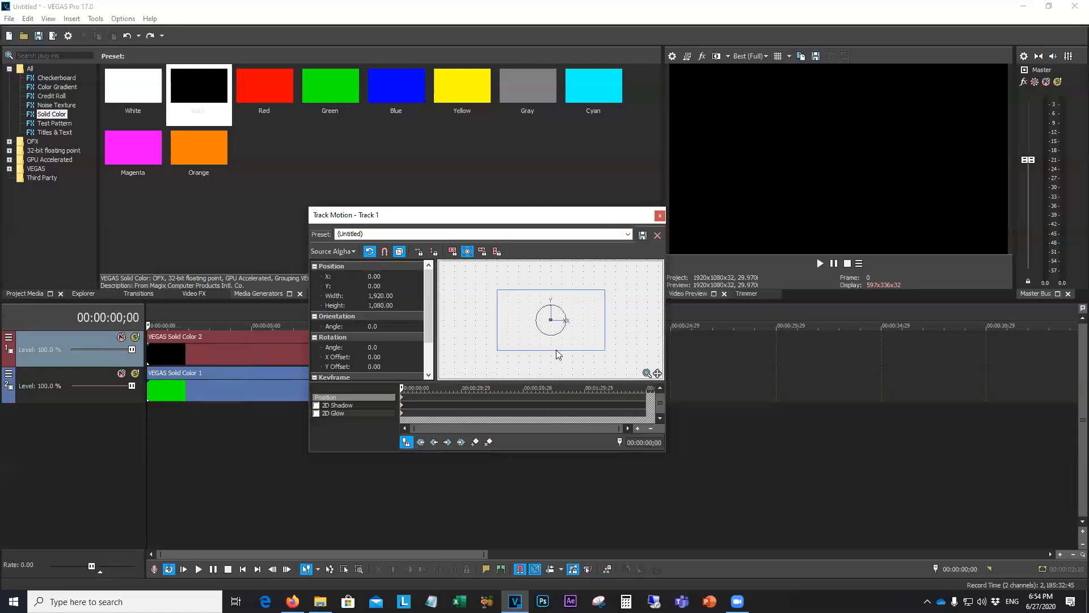
{"action": "mouse_move", "coordinate": [605, 351]}
{"action": "left_mouse_down"}
{"action": "mouse_move", "coordinate": [609, 326]}
{"action": "mouse_move", "coordinate": [593, 321]}
{"action": "mouse_move", "coordinate": [593, 344]}
{"action": "left_mouse_up"}
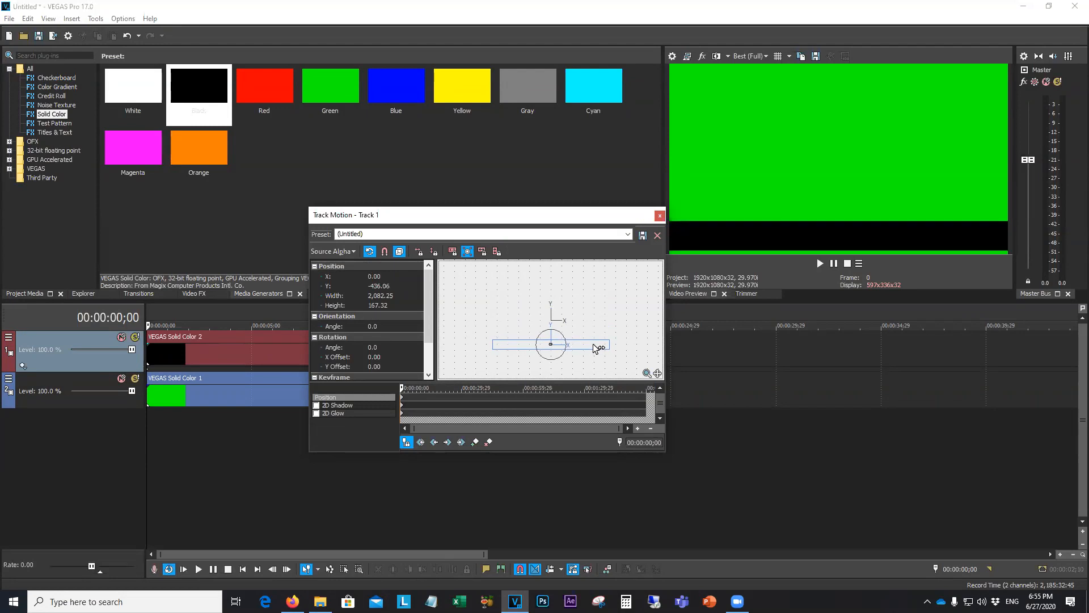
{"action": "left_click_drag", "start_coordinate": [593, 344], "coordinate": [594, 343]}
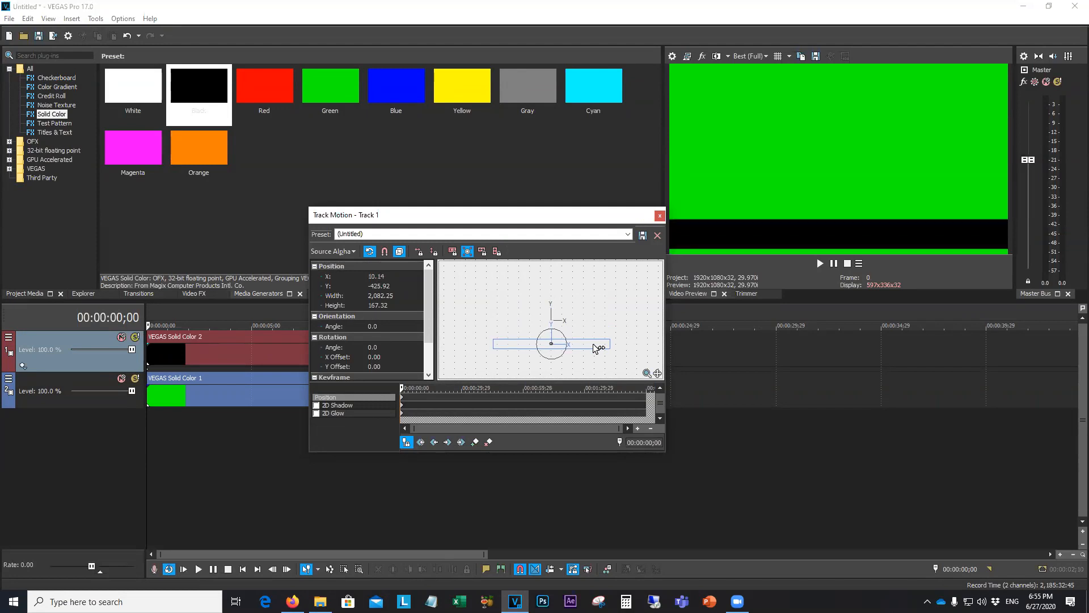
{"action": "scroll", "coordinate": [579, 333], "scroll_direction": "up", "scroll_amount": 4}
{"action": "scroll", "coordinate": [585, 335], "scroll_direction": "down", "scroll_amount": 4}
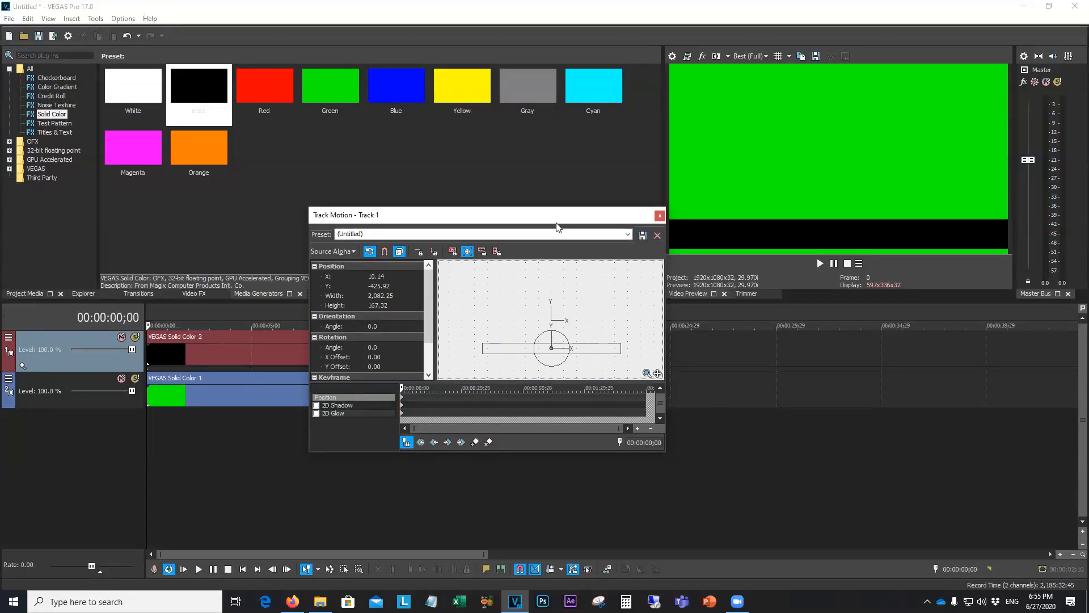
{"action": "left_click_drag", "start_coordinate": [545, 226], "coordinate": [480, 232]}
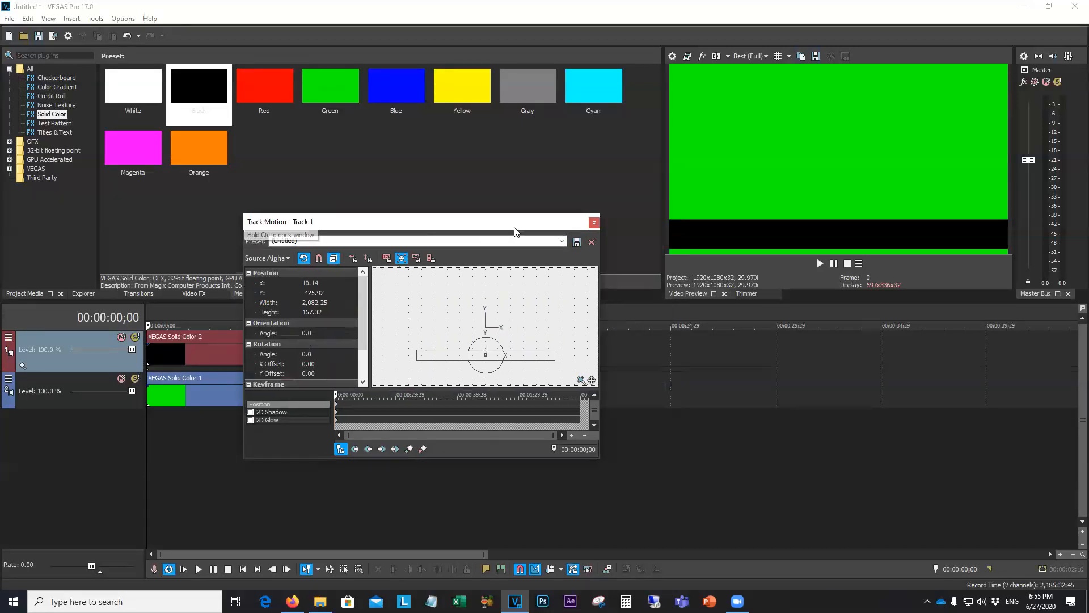
{"action": "left_click", "coordinate": [593, 224]}
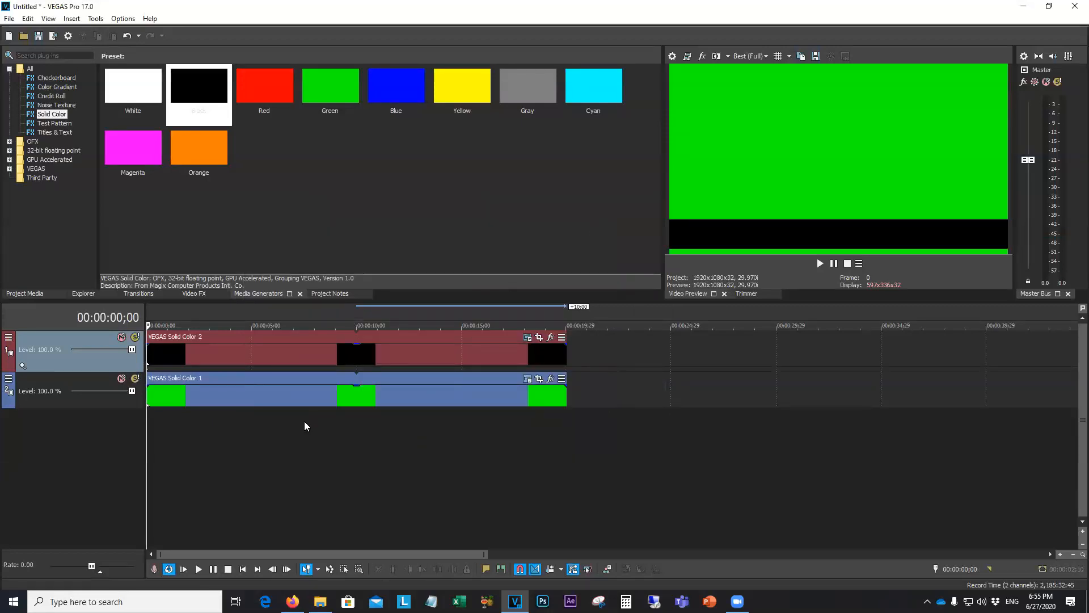
Switch to File Explorer and go up to the Vegas Pro Resources folder
{"action": "left_click", "coordinate": [320, 601]}
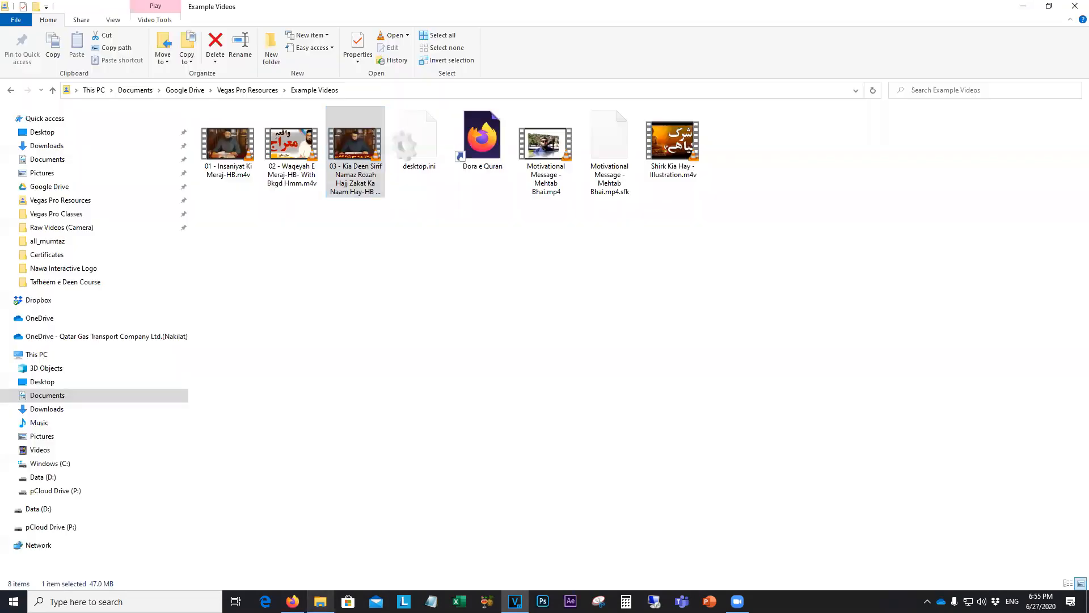
{"action": "left_click", "coordinate": [244, 90]}
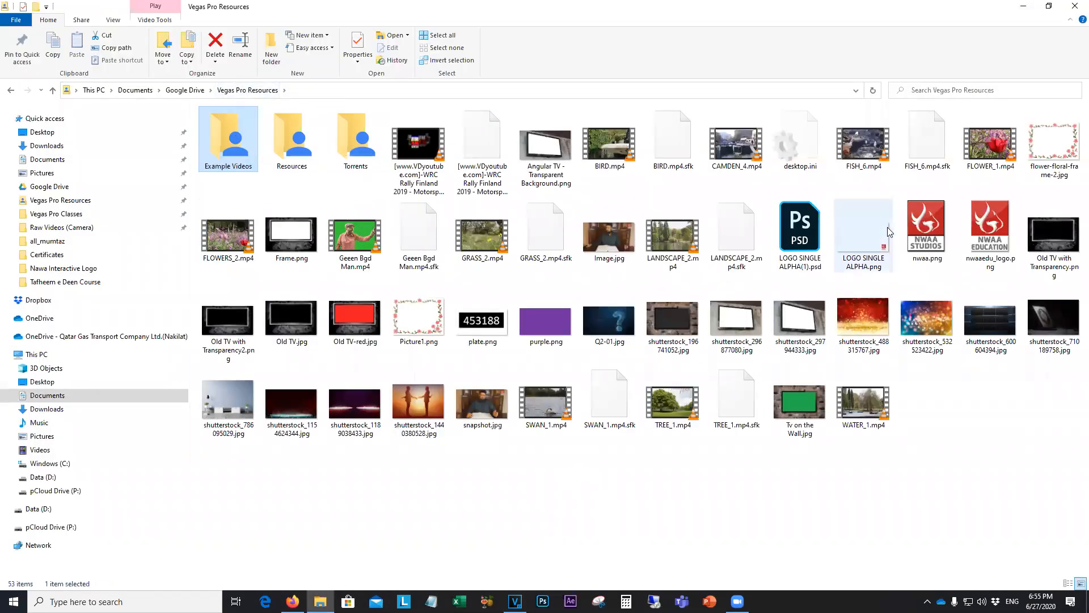
Preview LOGO SINGLE ALPHA.png from the Vegas Pro Resources folder and close the preview
{"action": "left_click", "coordinate": [871, 239]}
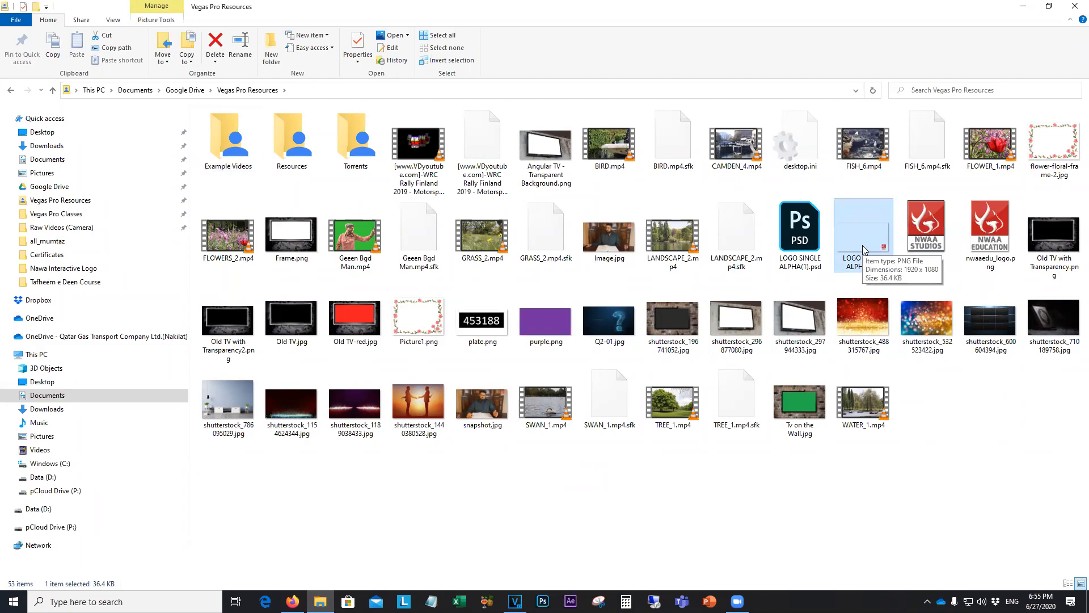
{"action": "double_click", "coordinate": [862, 242]}
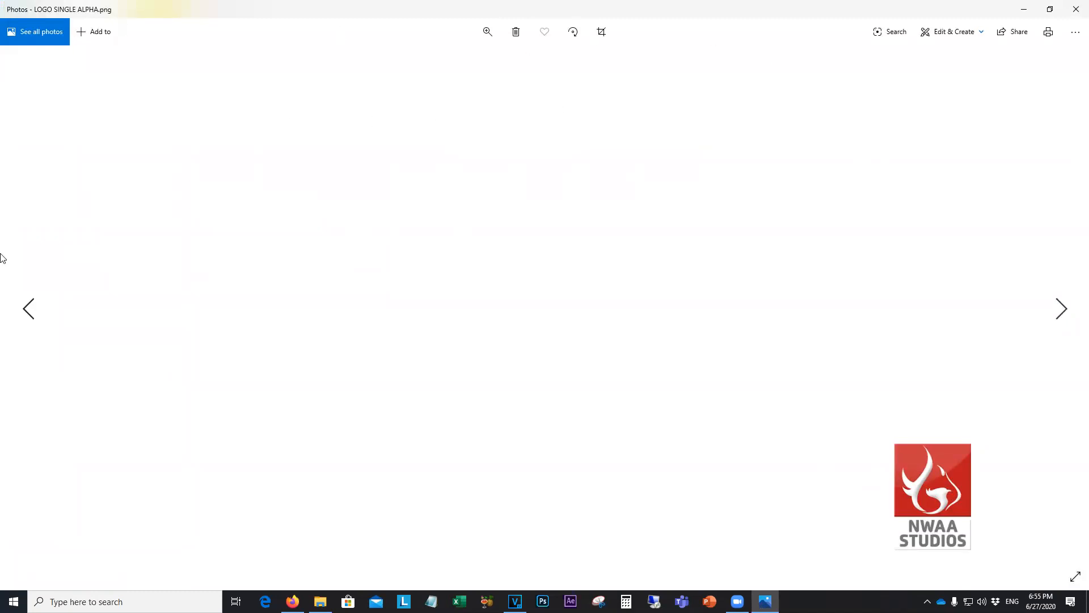
{"action": "left_click", "coordinate": [1070, 12]}
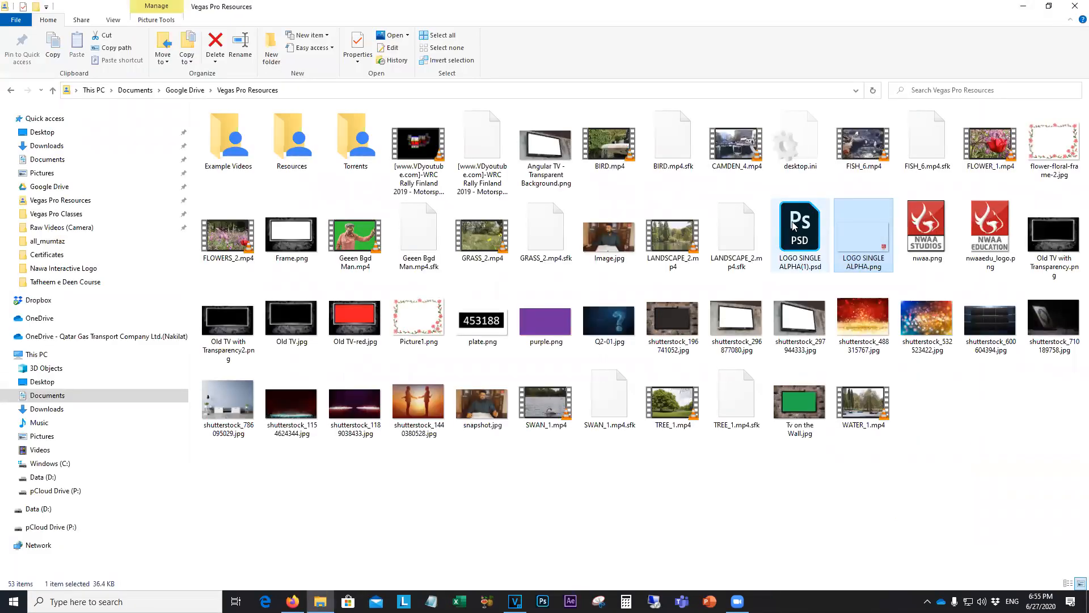
Add LOGO SINGLE ALPHA.png at the start of a new top track in VEGAS Pro and extend it to the solid color clips' end
{"action": "left_click_drag", "start_coordinate": [871, 250], "coordinate": [148, 327]}
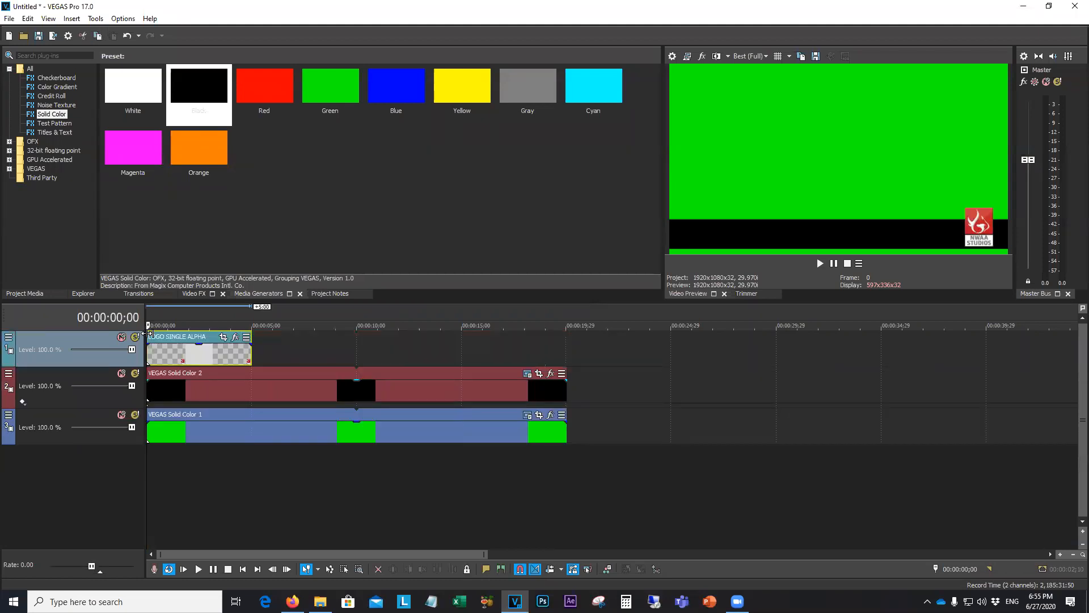
{"action": "left_click_drag", "start_coordinate": [253, 356], "coordinate": [565, 381]}
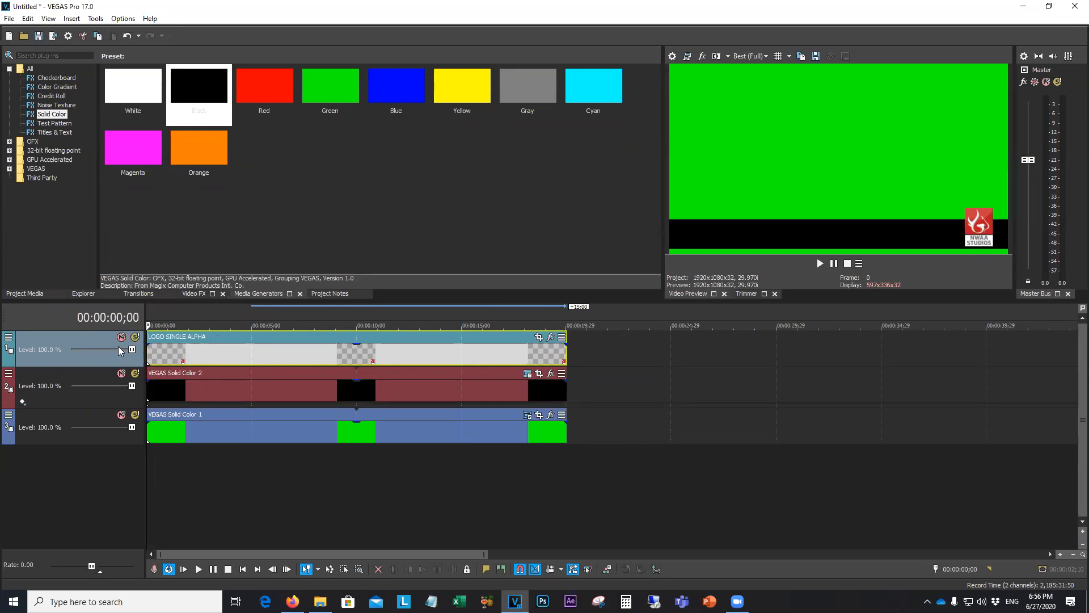
Shift the logo track toward the lower right corner with Track Motion, to about X 50 and Y -37.5
{"action": "left_click", "coordinate": [8, 338]}
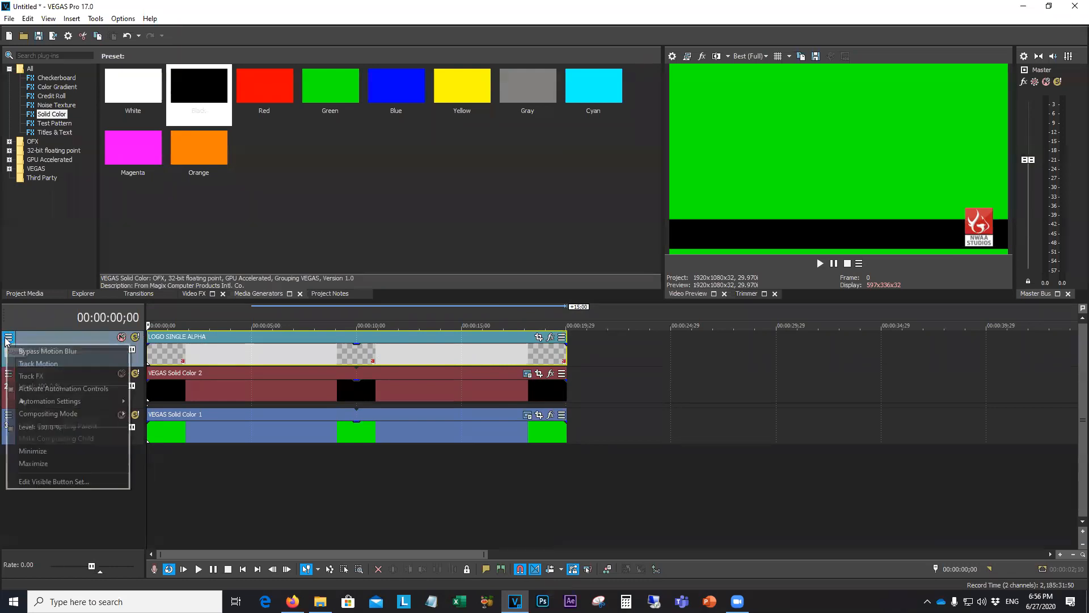
{"action": "left_click", "coordinate": [38, 363]}
{"action": "scroll", "coordinate": [471, 357], "scroll_direction": "up", "scroll_amount": 5}
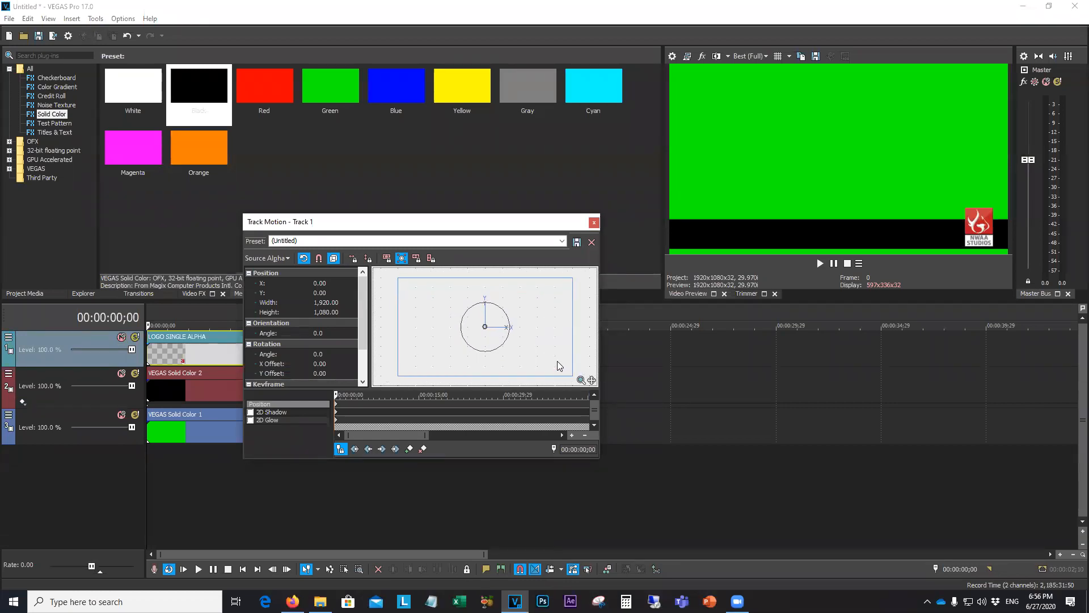
{"action": "left_click_drag", "start_coordinate": [557, 361], "coordinate": [557, 364]}
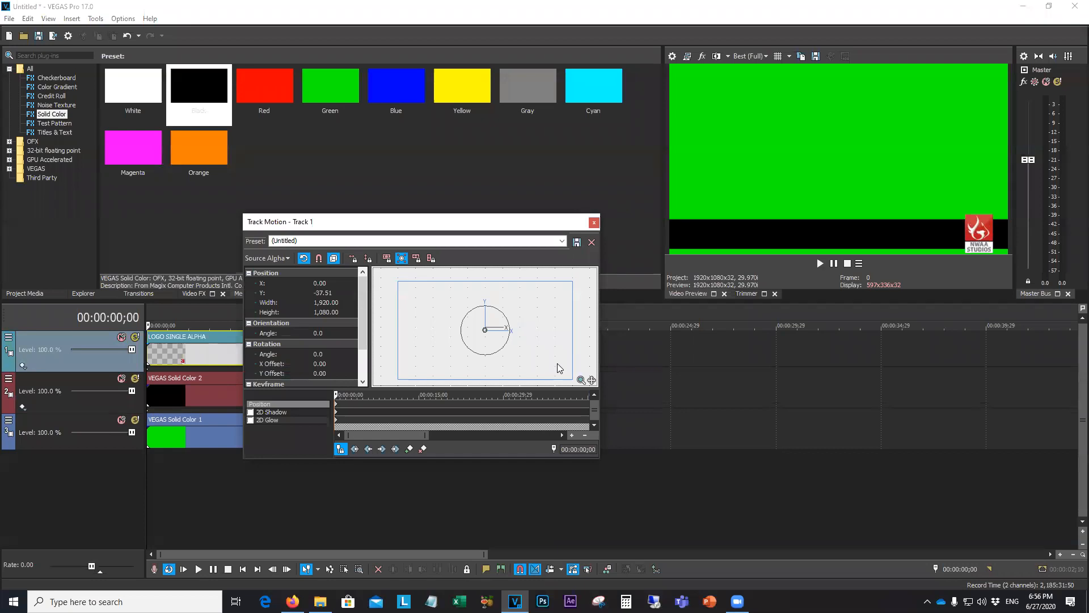
{"action": "left_click_drag", "start_coordinate": [557, 363], "coordinate": [561, 363]}
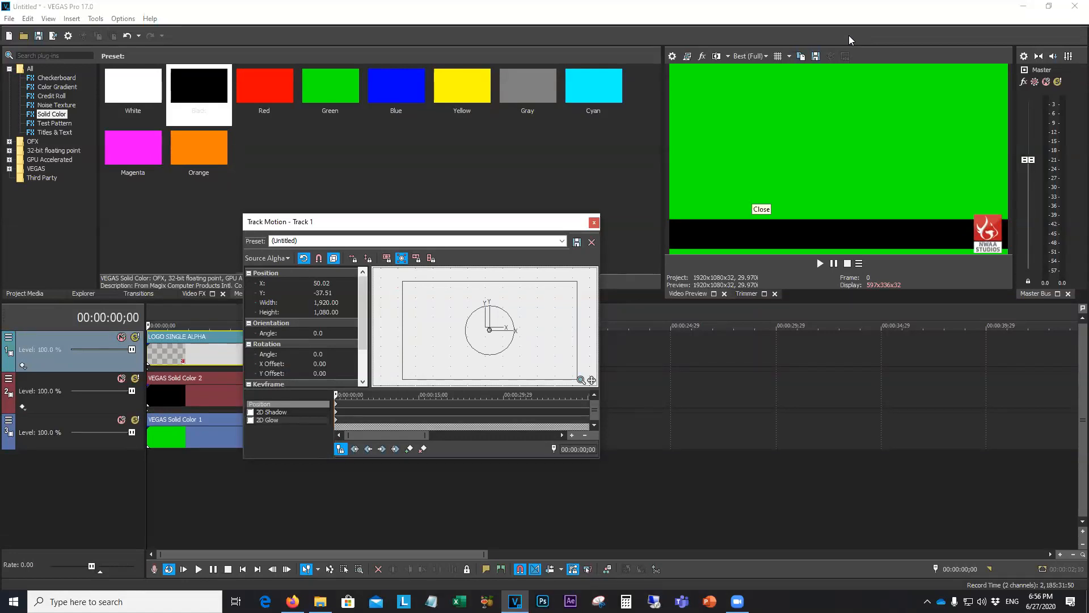
{"action": "left_click", "coordinate": [753, 194]}
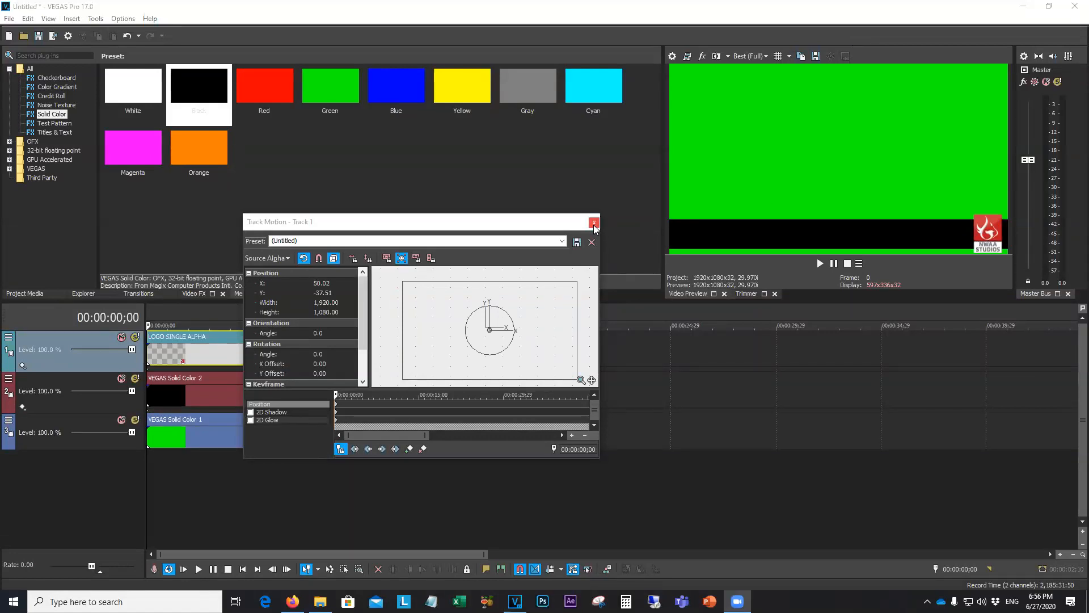
{"action": "left_click", "coordinate": [593, 224]}
{"action": "left_click", "coordinate": [389, 442]}
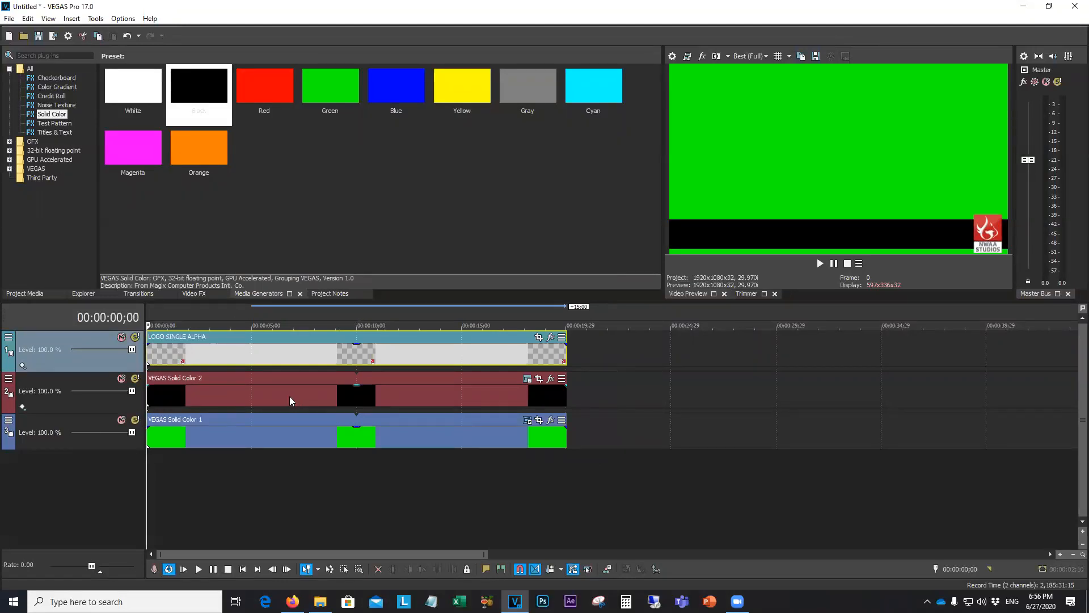
Try to enlarge the black bar on track 2 with Track Motion to about 2,143 wide and 188 high
{"action": "left_click", "coordinate": [5, 381]}
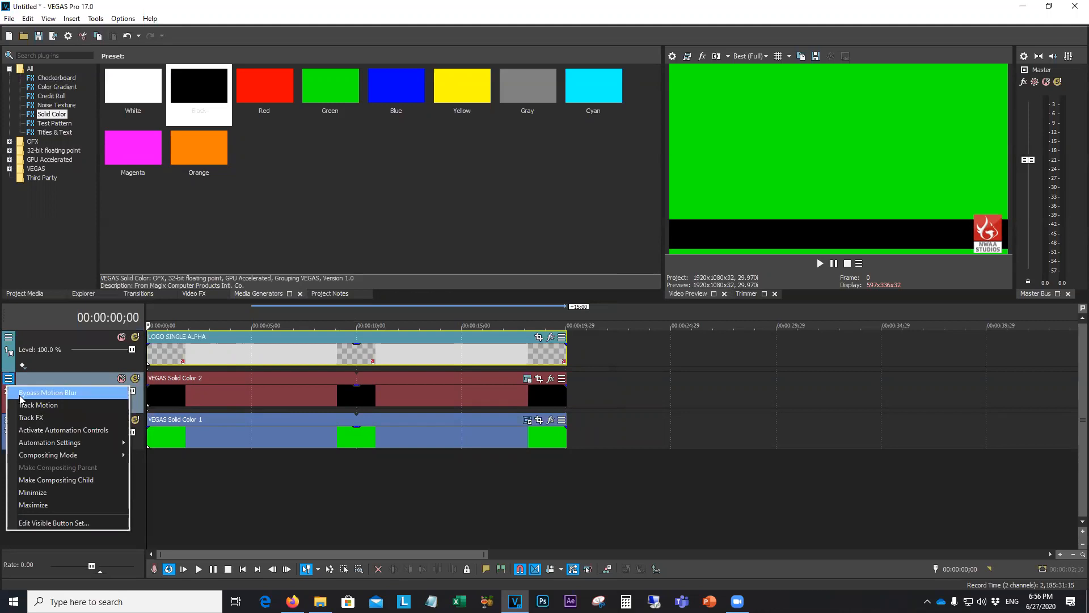
{"action": "left_click", "coordinate": [23, 395]}
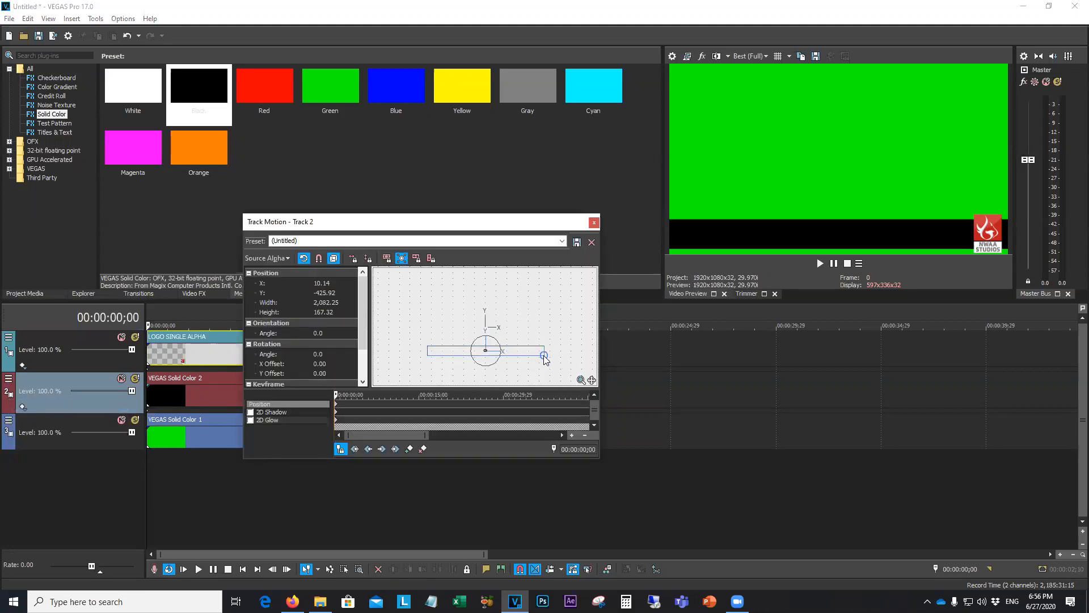
{"action": "mouse_move", "coordinate": [543, 355]}
{"action": "left_mouse_down"}
{"action": "mouse_move", "coordinate": [546, 386]}
{"action": "mouse_move", "coordinate": [547, 299]}
{"action": "mouse_move", "coordinate": [563, 365]}
{"action": "mouse_move", "coordinate": [553, 375]}
{"action": "mouse_move", "coordinate": [473, 379]}
{"action": "mouse_move", "coordinate": [458, 367]}
{"action": "mouse_move", "coordinate": [545, 356]}
{"action": "left_mouse_up"}
{"action": "left_click_drag", "start_coordinate": [547, 361], "coordinate": [548, 362]}
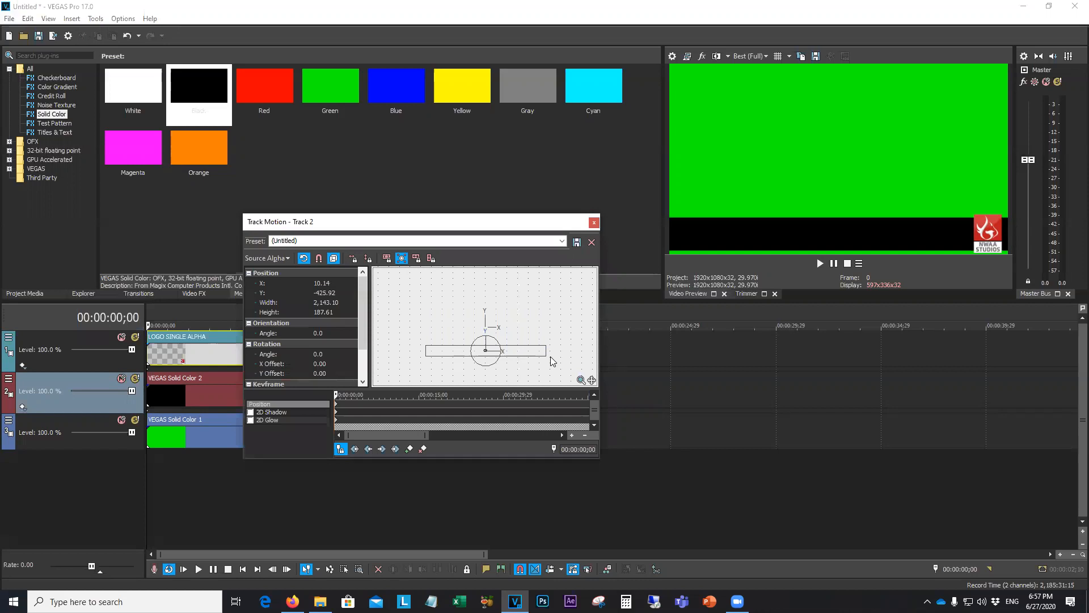
{"action": "left_click", "coordinate": [594, 222]}
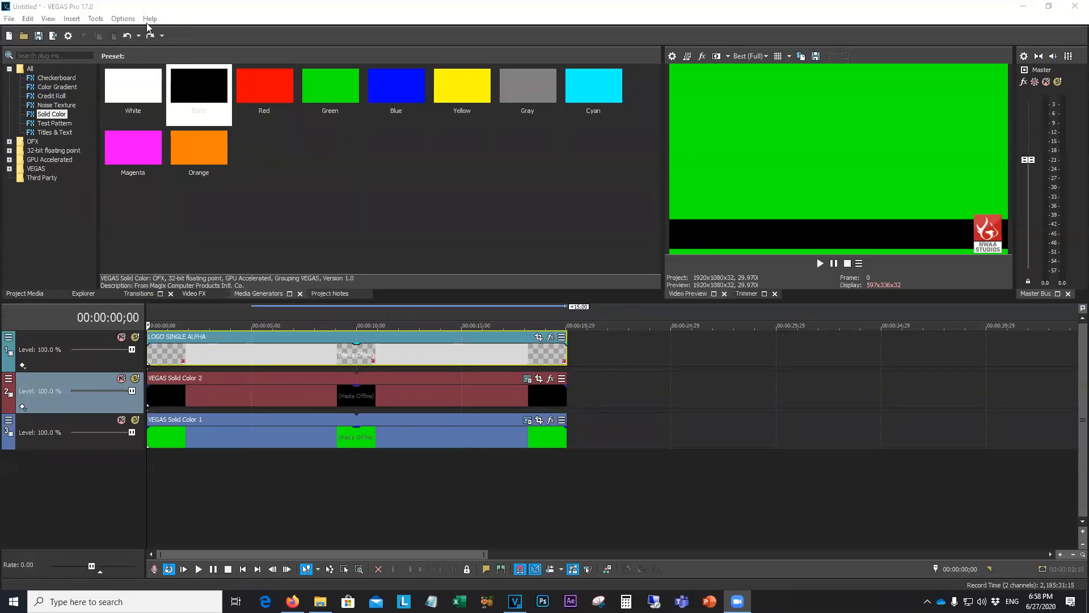
Apply the Default Layout to the program's windows
{"action": "left_click", "coordinate": [49, 19]}
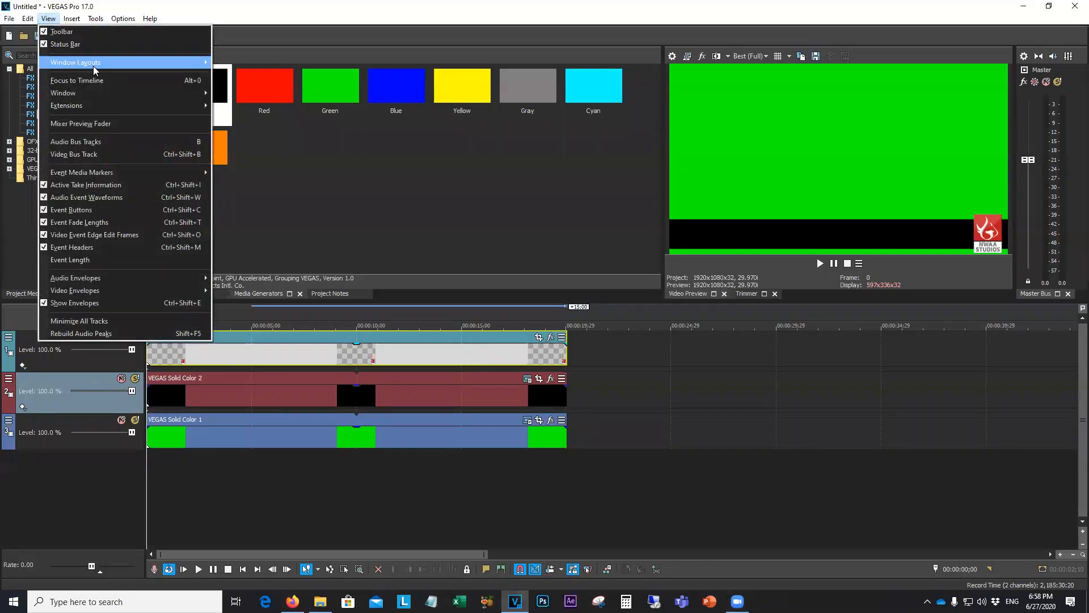
{"action": "mouse_move", "coordinate": [186, 66]}
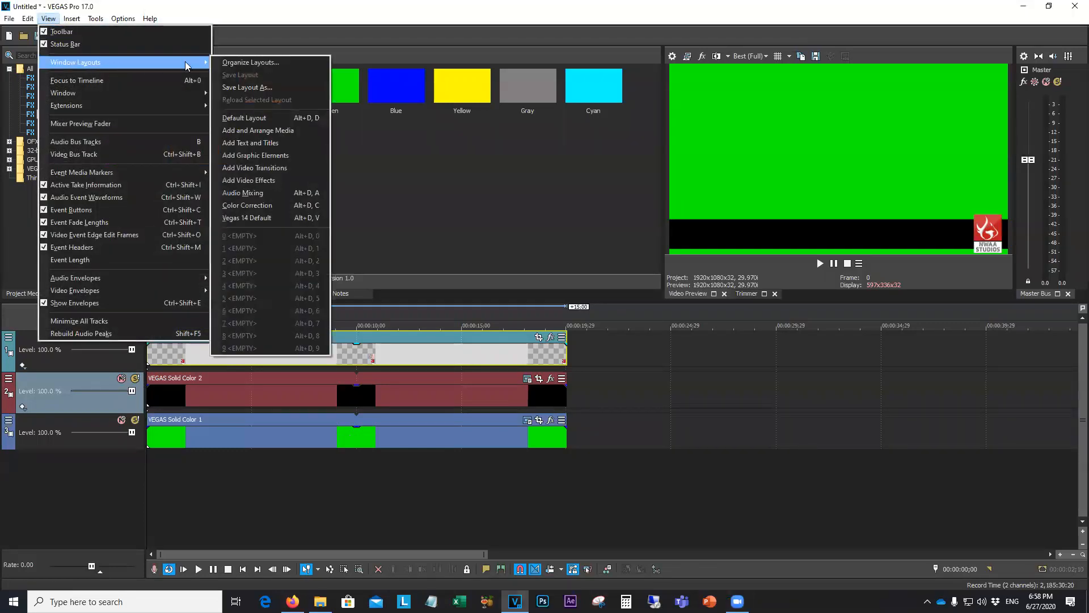
{"action": "left_click", "coordinate": [299, 121]}
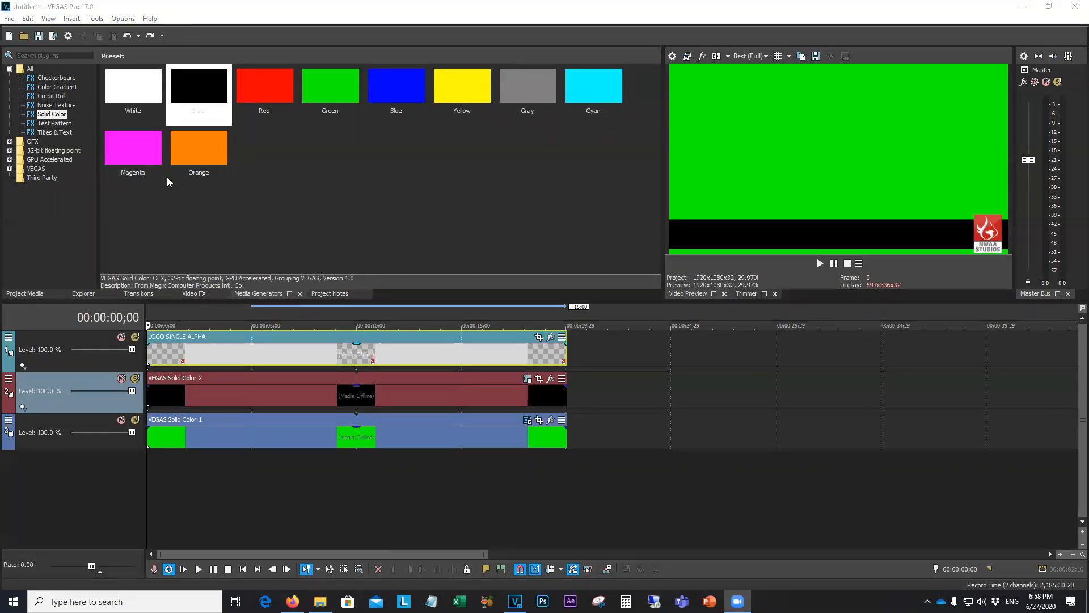
Add a default Titles & Text event at the start of a new top track and set its font to Lateef-AAT
{"action": "left_click", "coordinate": [52, 133]}
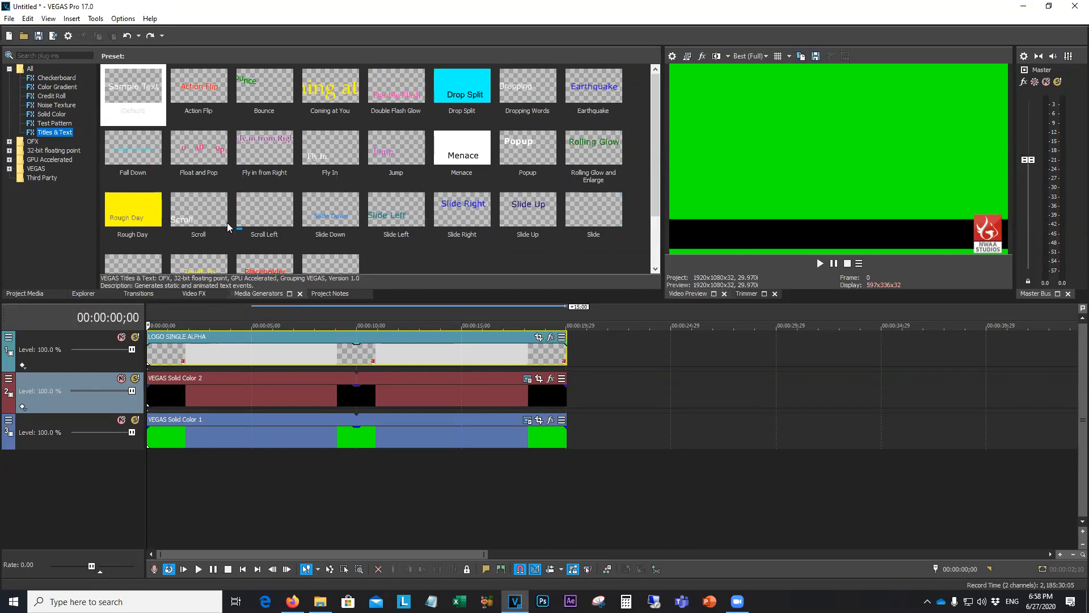
{"action": "left_click_drag", "start_coordinate": [123, 89], "coordinate": [155, 328]}
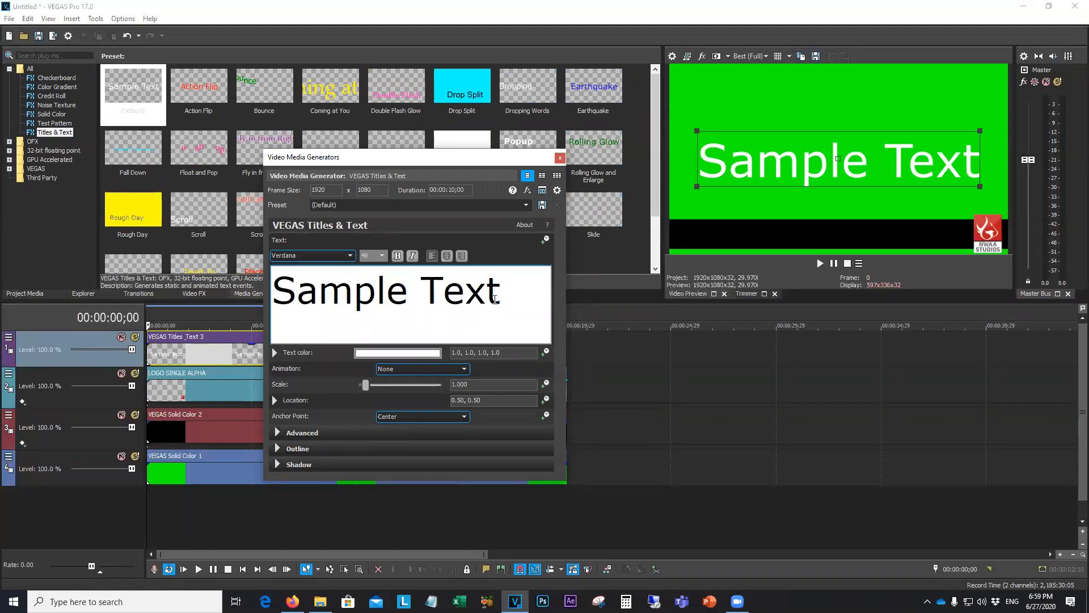
{"action": "triple_click", "coordinate": [414, 302]}
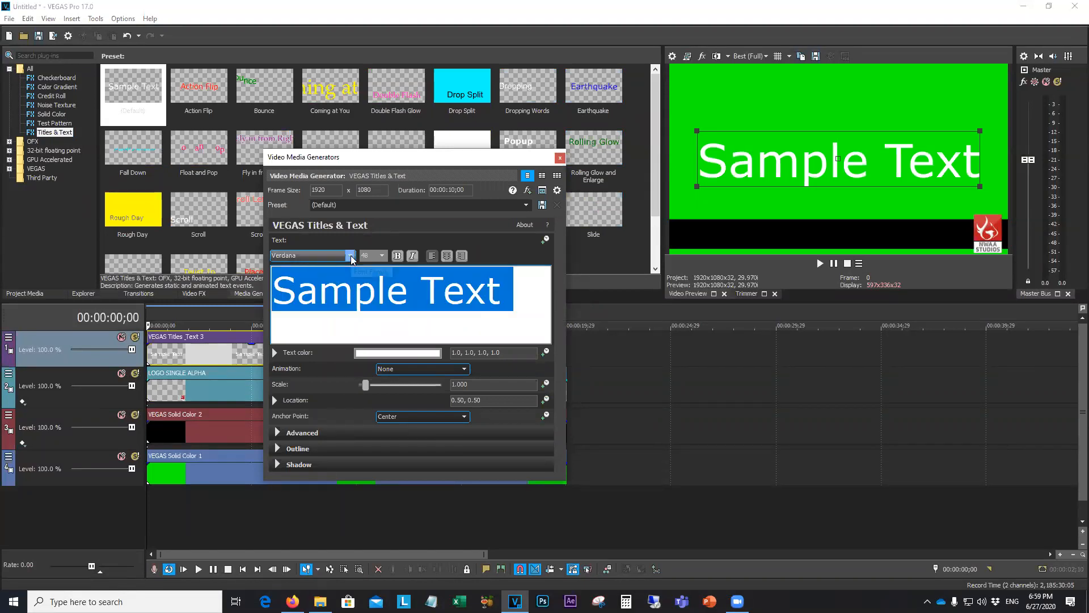
{"action": "left_click", "coordinate": [350, 255]}
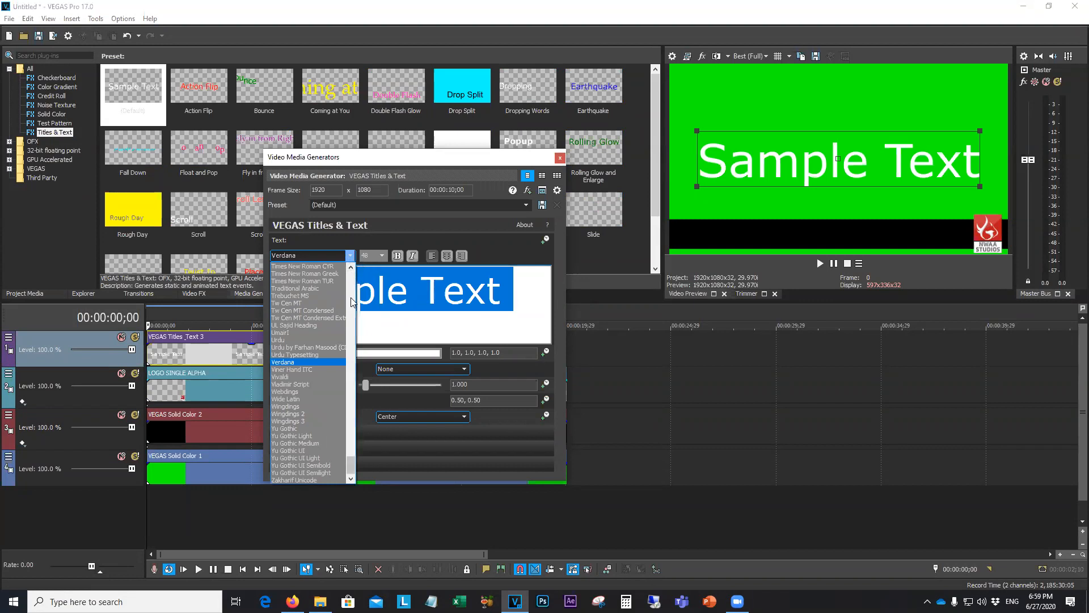
{"action": "key", "text": "l"}
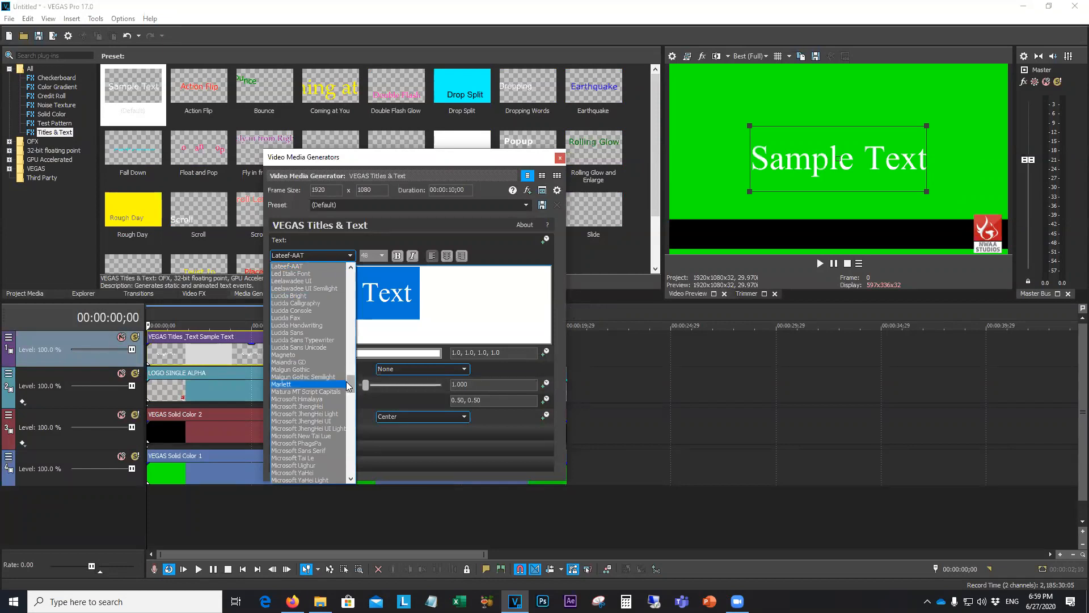
Try to change the title's font to UL Sajid Heading
{"action": "left_click_drag", "start_coordinate": [351, 388], "coordinate": [352, 400]}
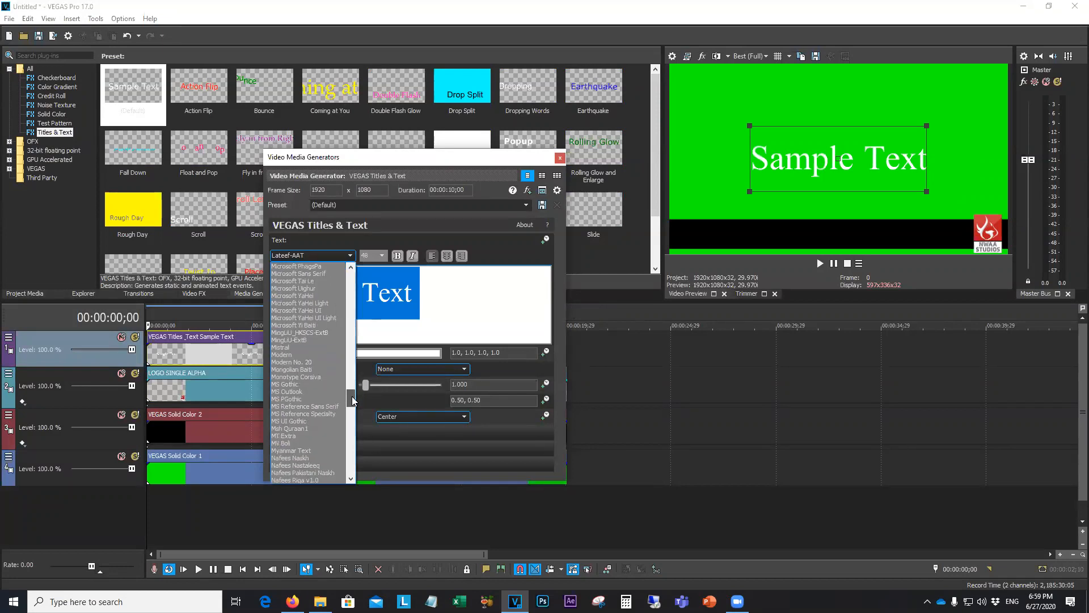
{"action": "scroll", "coordinate": [347, 405], "scroll_direction": "up", "scroll_amount": 8}
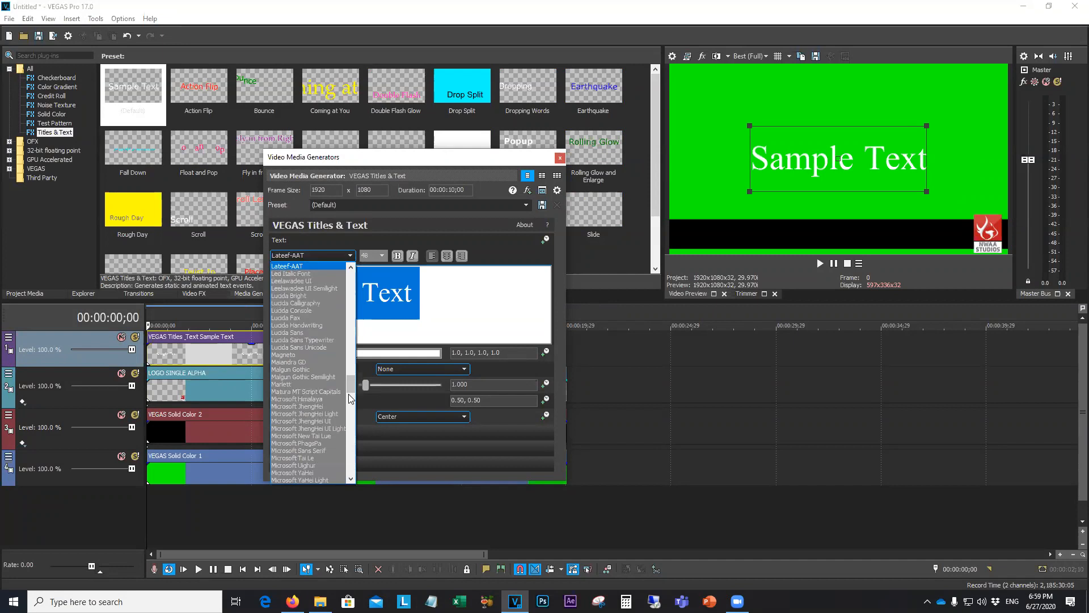
{"action": "key", "text": "u"}
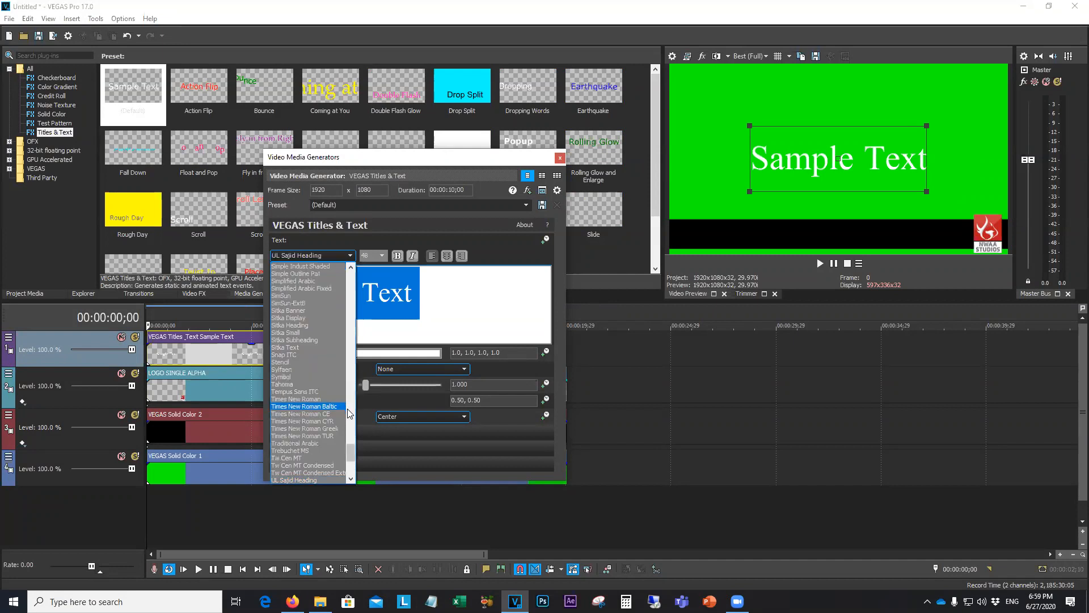
{"action": "left_click", "coordinate": [326, 480]}
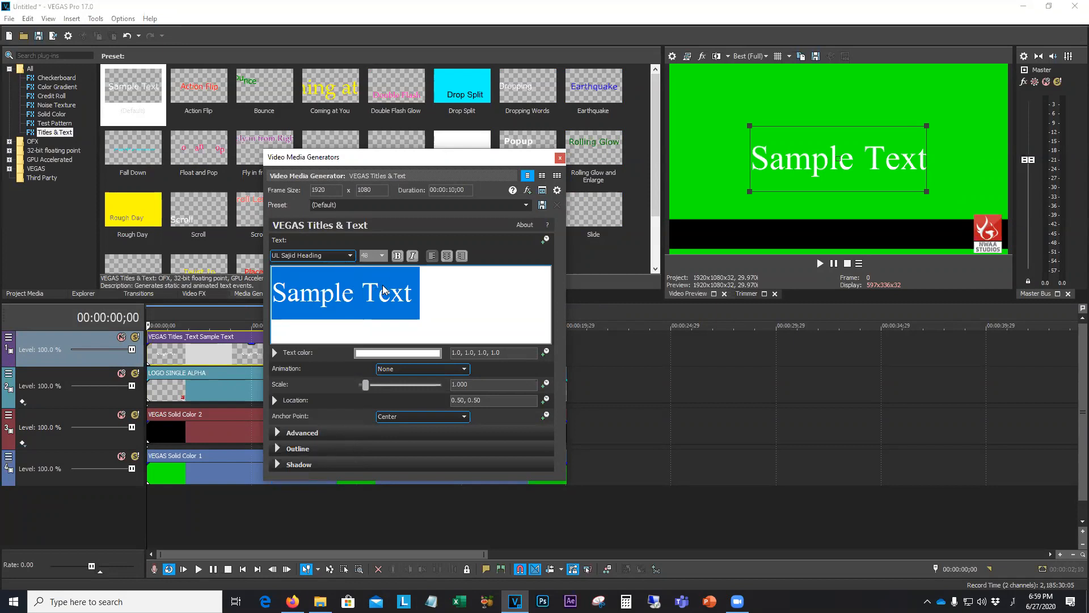
Set the sample text's size to 16 and reselect Lateef-AAT as its font
{"action": "left_click", "coordinate": [379, 257]}
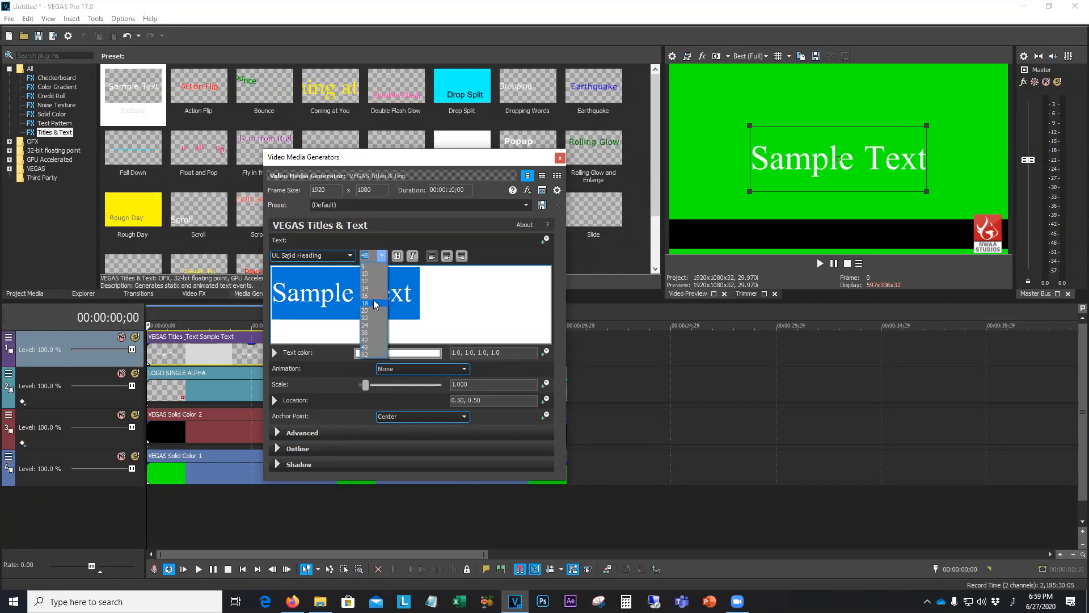
{"action": "left_click", "coordinate": [375, 296]}
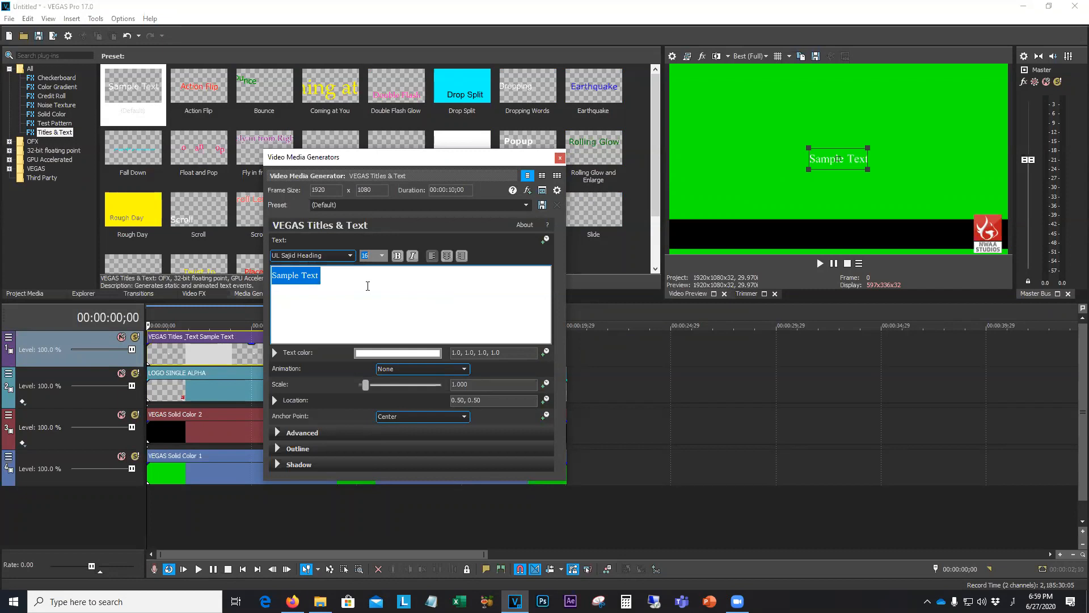
{"action": "type", "text": "1"}
{"action": "left_click", "coordinate": [366, 285]}
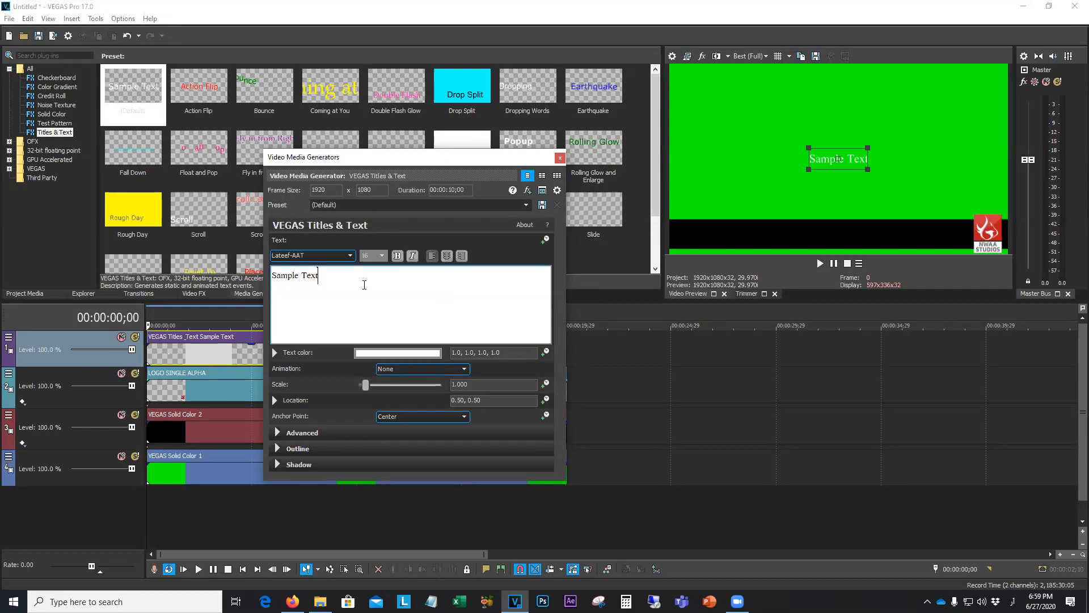
{"action": "left_click_drag", "start_coordinate": [338, 276], "coordinate": [247, 279]}
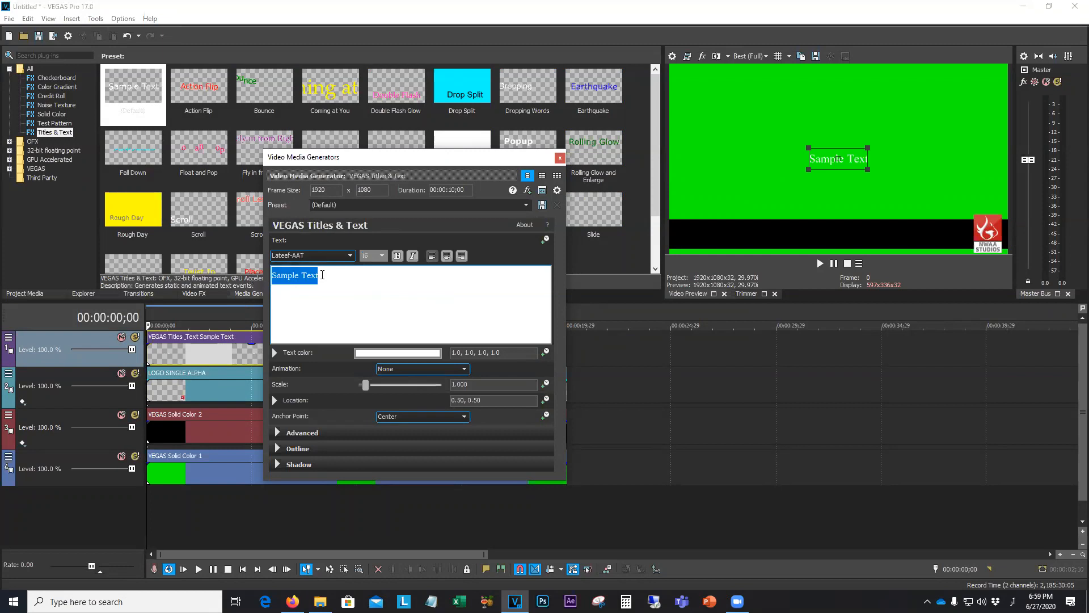
{"action": "left_click", "coordinate": [351, 255]}
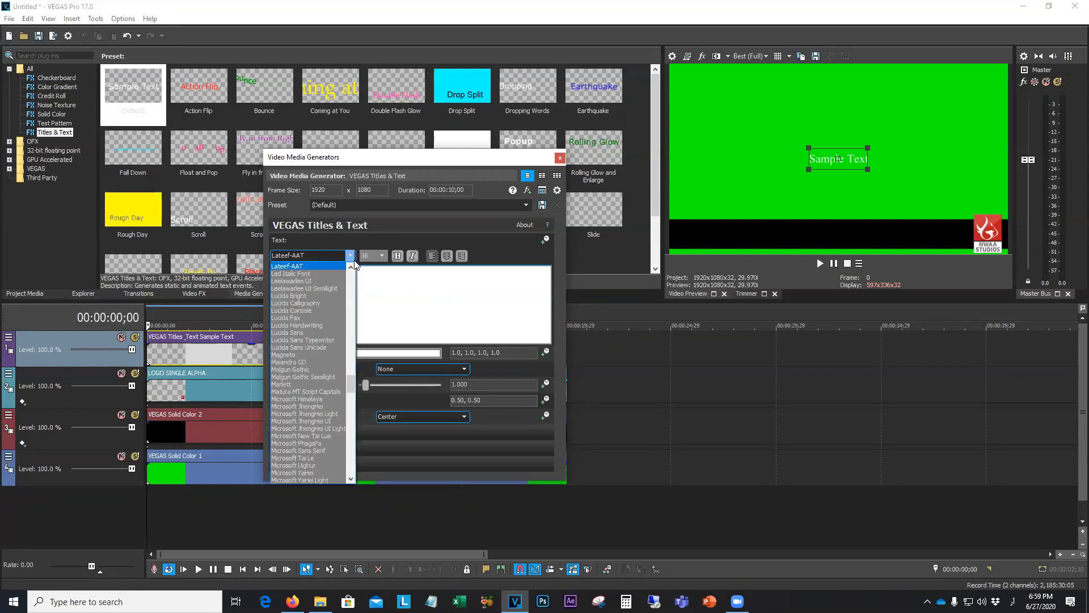
{"action": "left_click", "coordinate": [338, 268]}
Replace the title's sample text with "ایمان کے تقاضے"
{"action": "left_click_drag", "start_coordinate": [344, 279], "coordinate": [236, 279]}
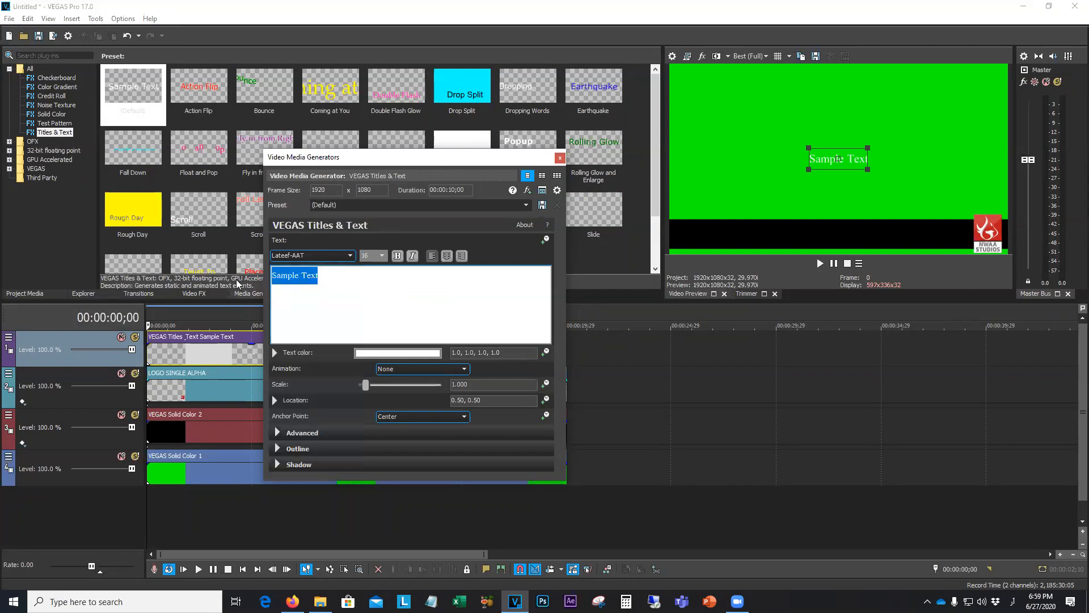
{"action": "key", "text": "BackSpace"}
{"action": "type", "text": "یمان"}
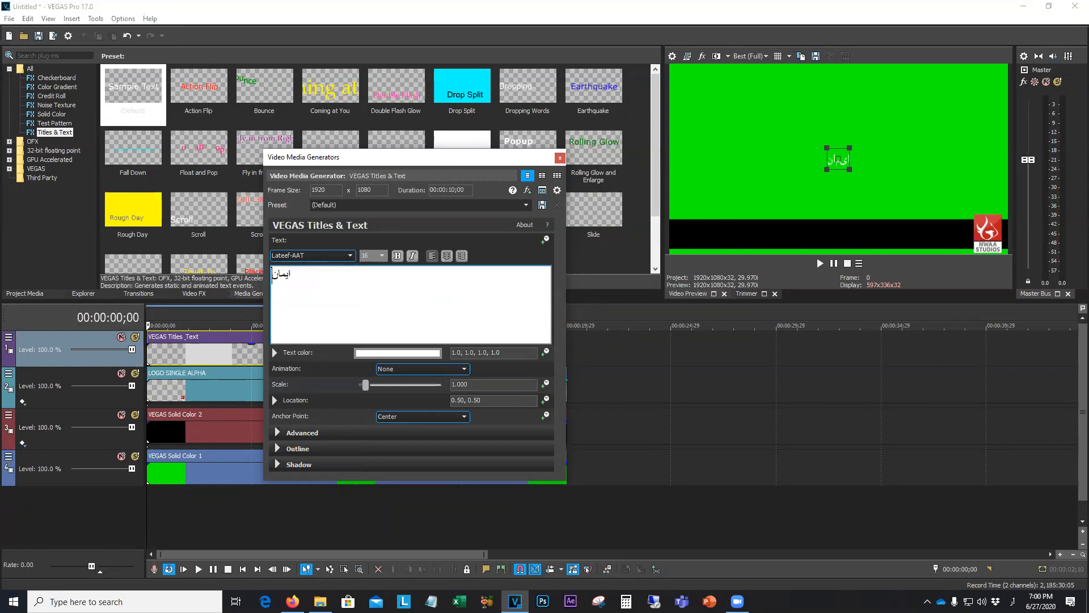
{"action": "type", "text": " کے تقا"}
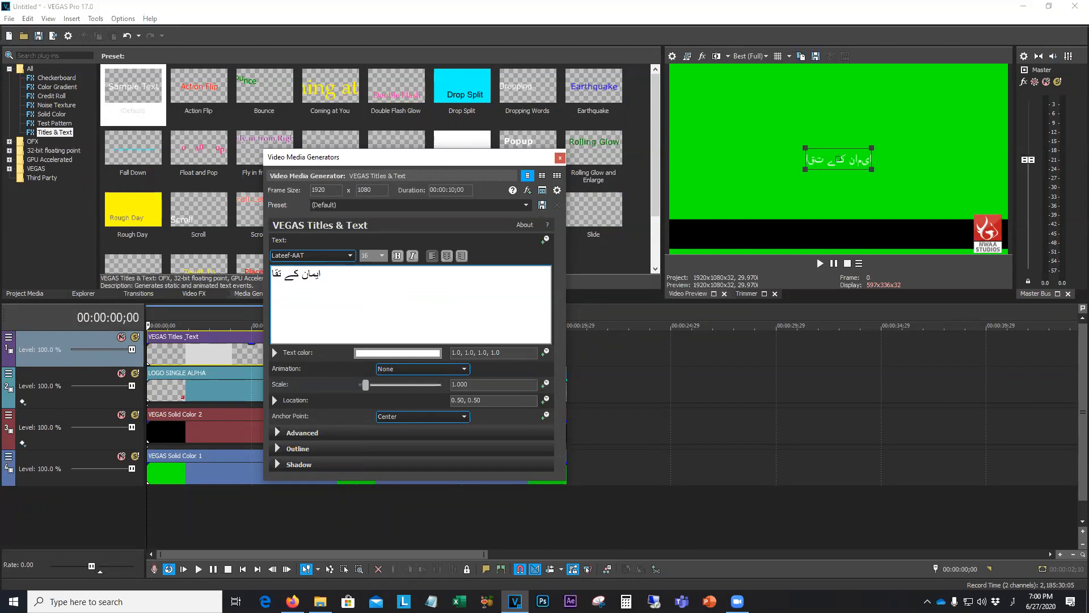
{"action": "type", "text": "ضے"}
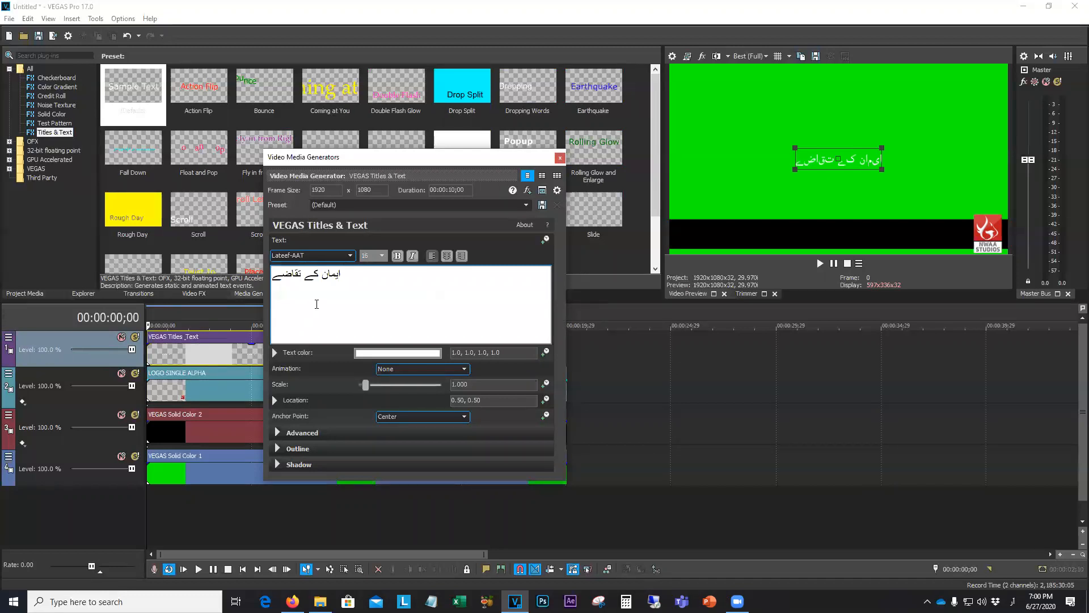
Change the font of the whole Urdu title to UL Sajid Heading
{"action": "key", "text": "ctrl+a"}
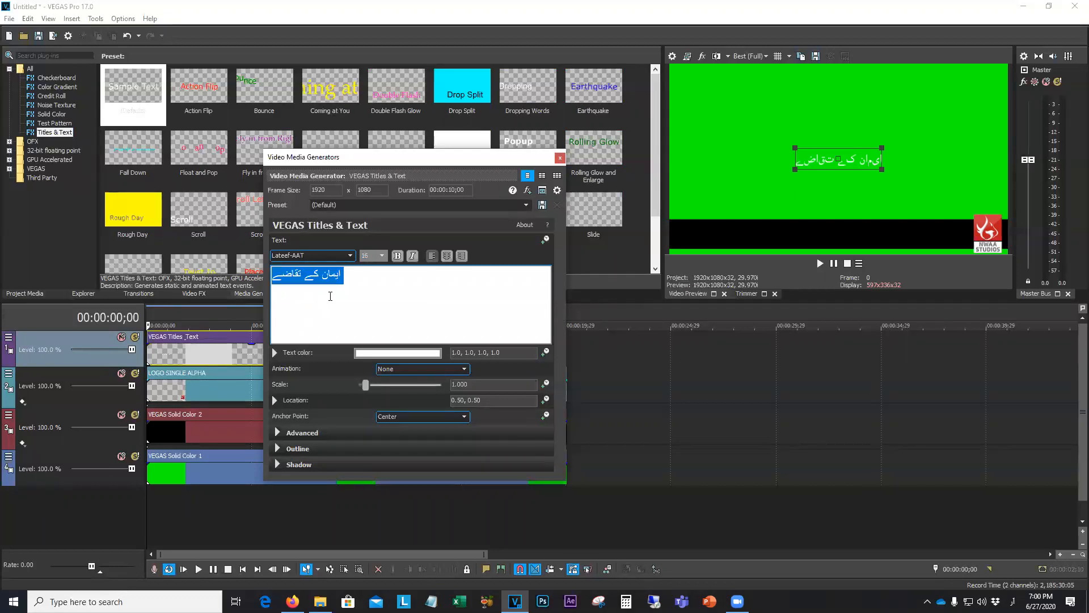
{"action": "left_click", "coordinate": [350, 256]}
{"action": "left_click_drag", "start_coordinate": [352, 375], "coordinate": [352, 382]}
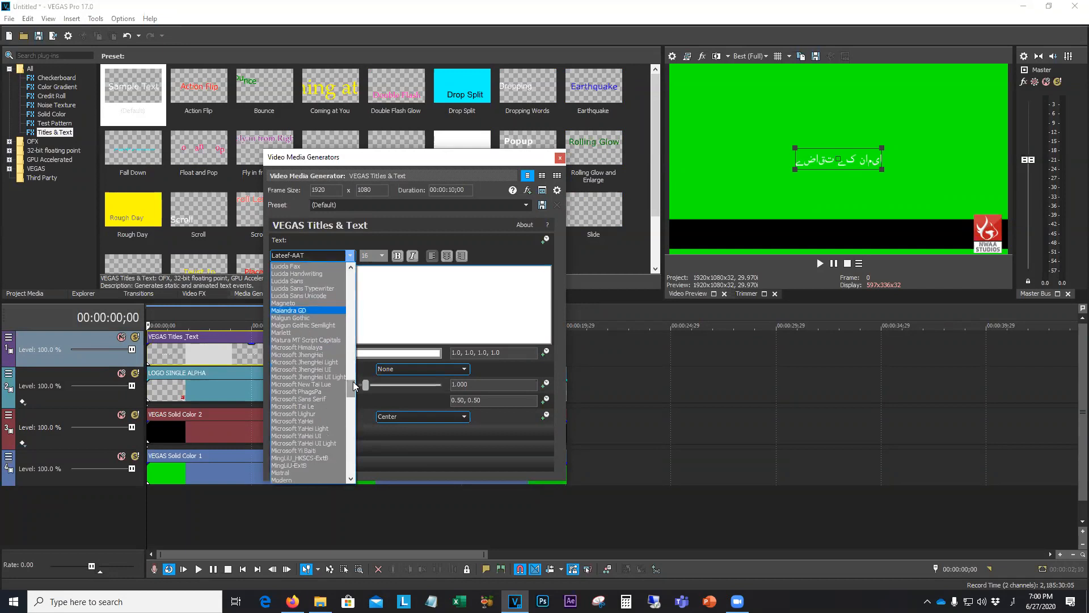
{"action": "key", "text": "u"}
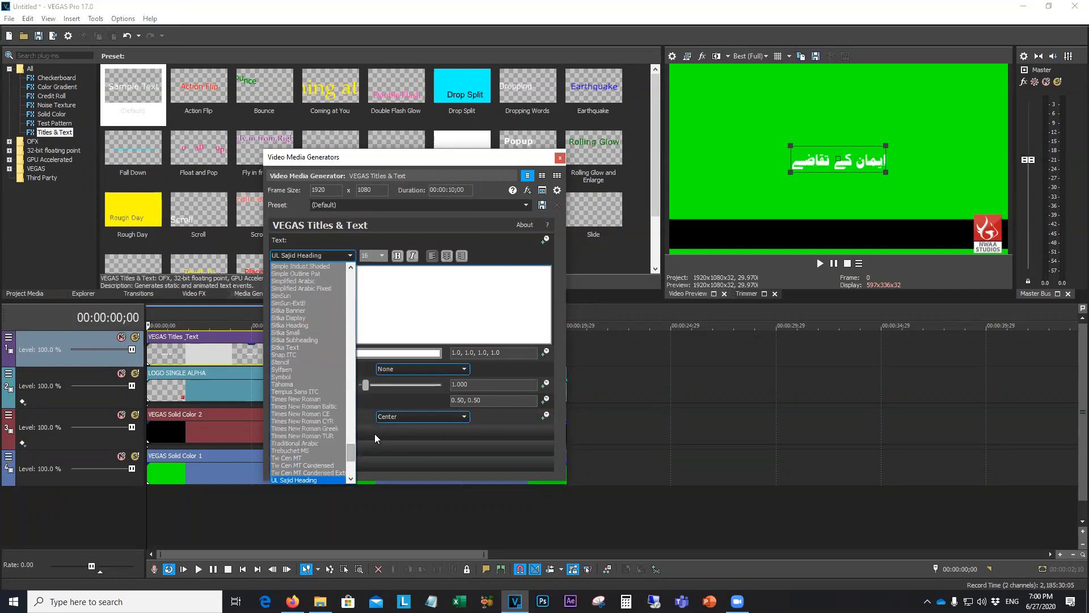
{"action": "left_click", "coordinate": [322, 480]}
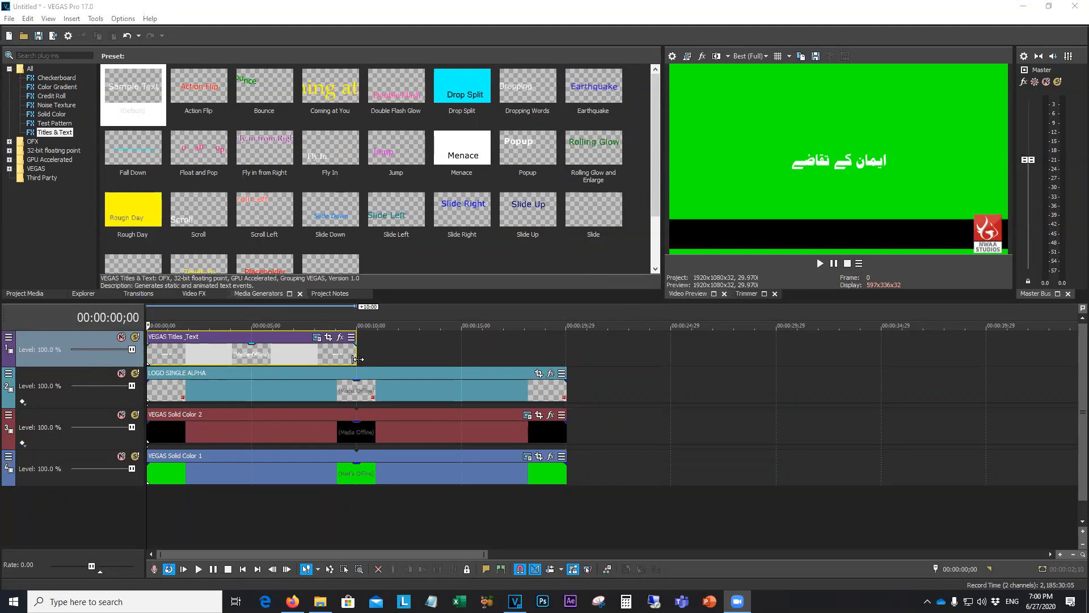
Extend the title event by 10:00 so it ends together with the events on the tracks below
{"action": "left_click_drag", "start_coordinate": [358, 360], "coordinate": [572, 351]}
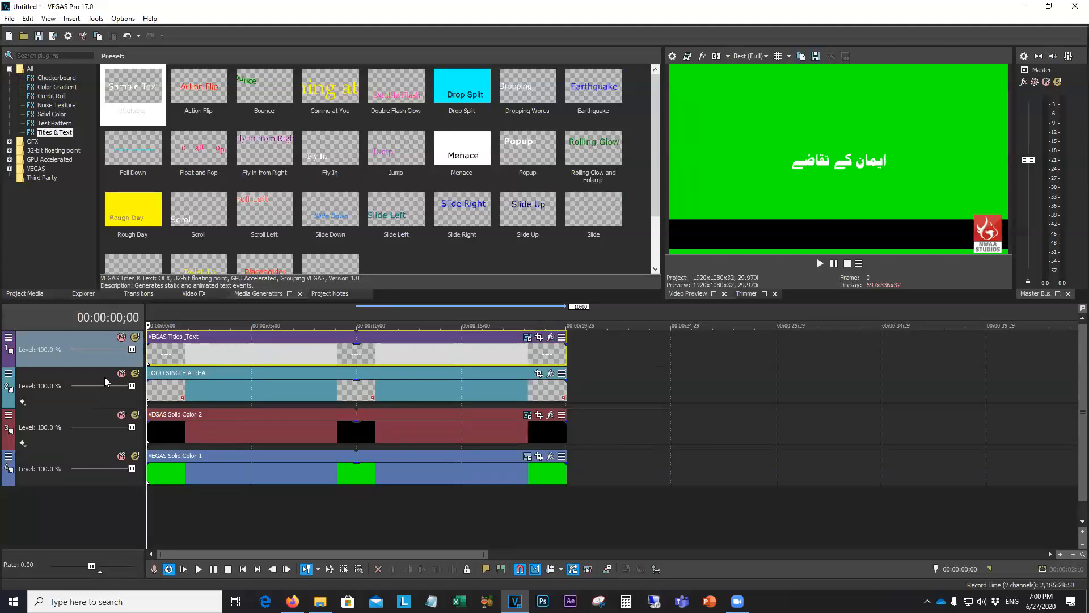
{"action": "left_click", "coordinate": [9, 339]}
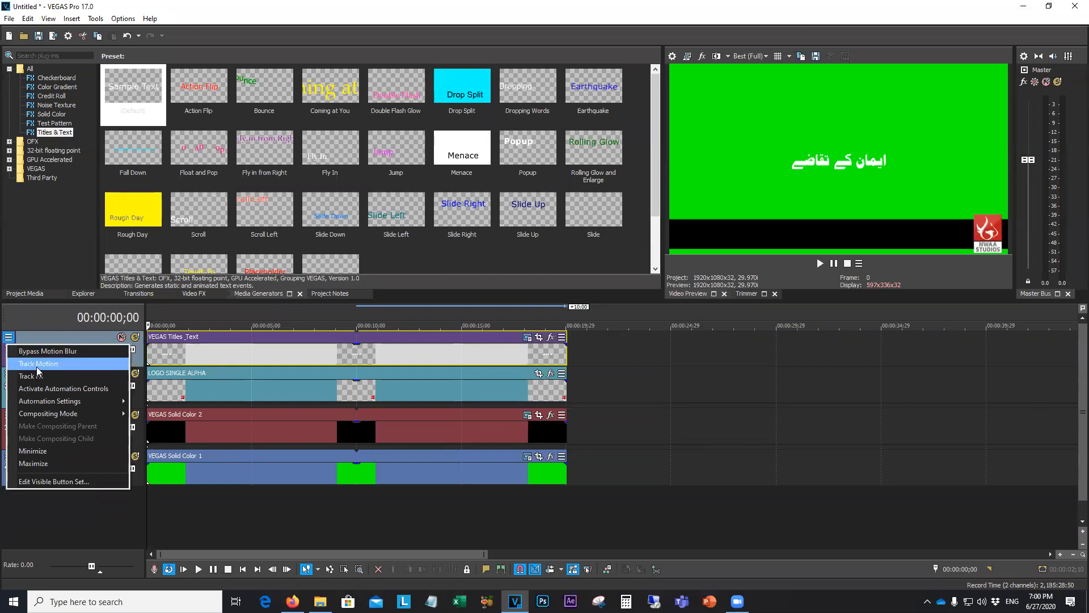
{"action": "left_click", "coordinate": [604, 356]}
{"action": "left_click", "coordinate": [475, 351]}
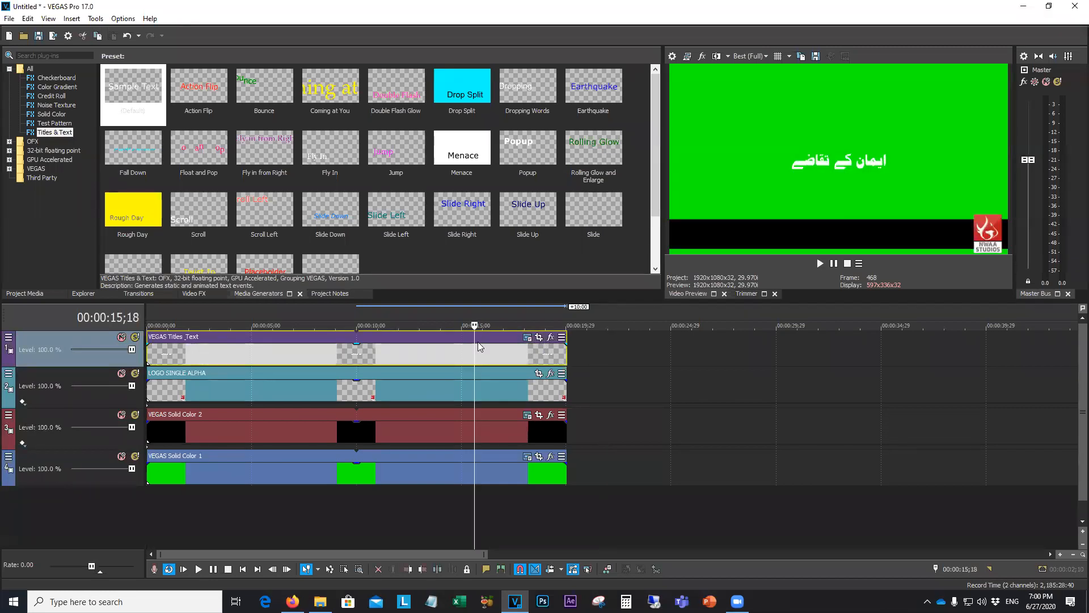
From the timeline's start, use Track Motion on the title track to centre the text in the black bar, at about X -2.81, Y -406.57
{"action": "left_click_drag", "start_coordinate": [475, 352], "coordinate": [143, 350]}
{"action": "left_click", "coordinate": [9, 336]}
{"action": "left_click", "coordinate": [40, 351]}
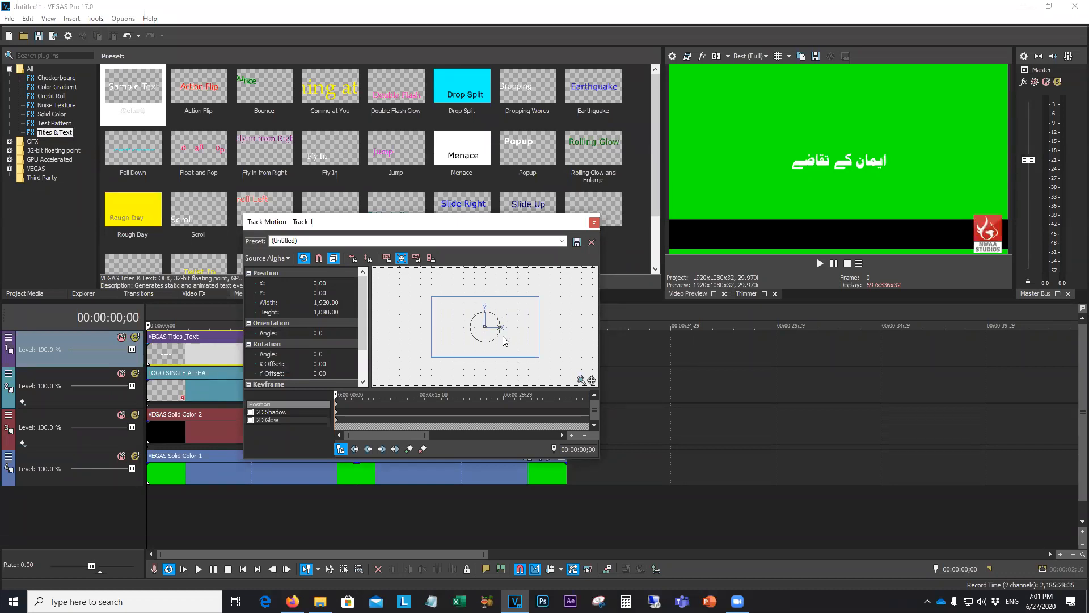
{"action": "left_click_drag", "start_coordinate": [504, 340], "coordinate": [502, 364]}
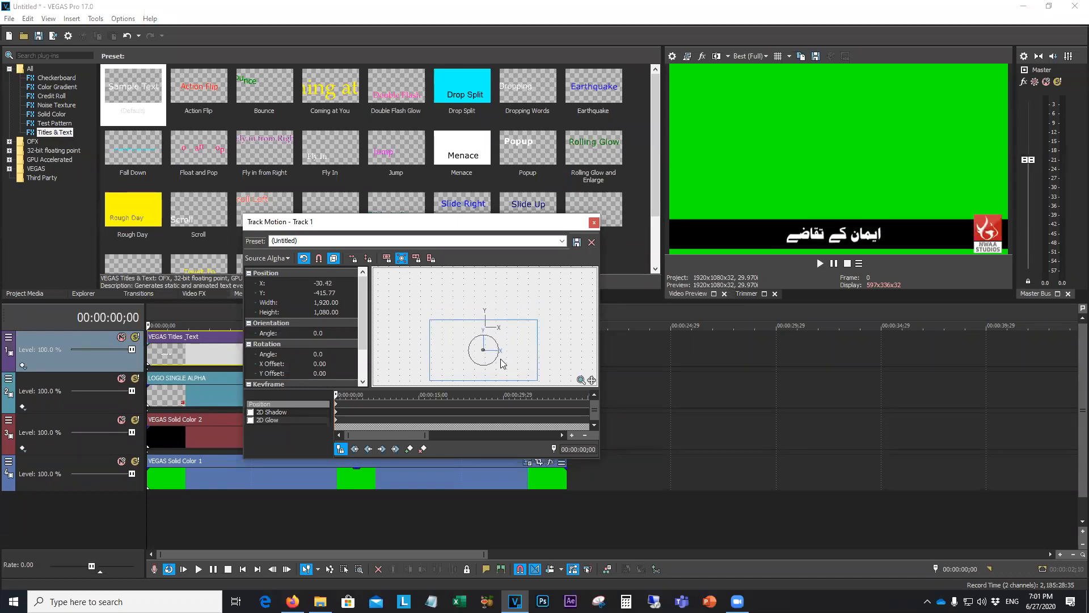
{"action": "scroll", "coordinate": [503, 363], "scroll_direction": "up", "scroll_amount": 8}
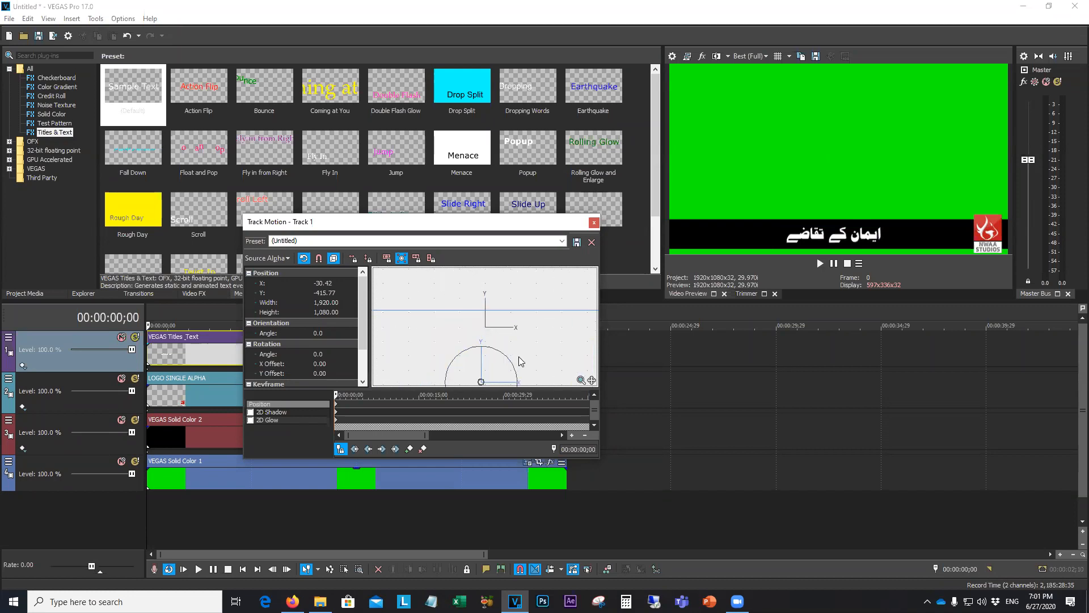
{"action": "scroll", "coordinate": [541, 329], "scroll_direction": "down", "scroll_amount": 1}
{"action": "left_click_drag", "start_coordinate": [539, 344], "coordinate": [541, 343]}
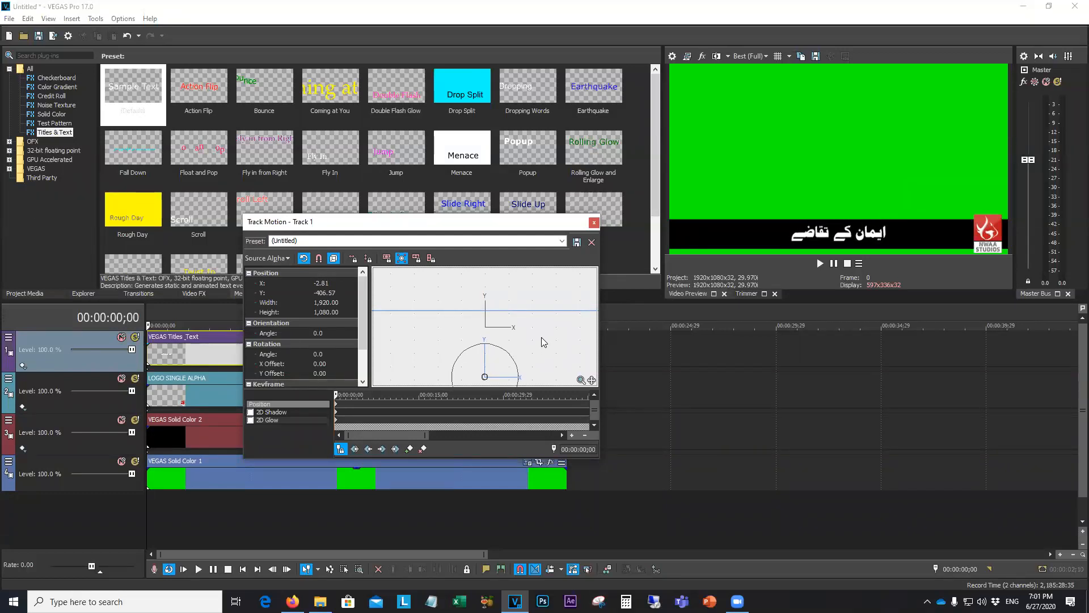
{"action": "left_click", "coordinate": [594, 223]}
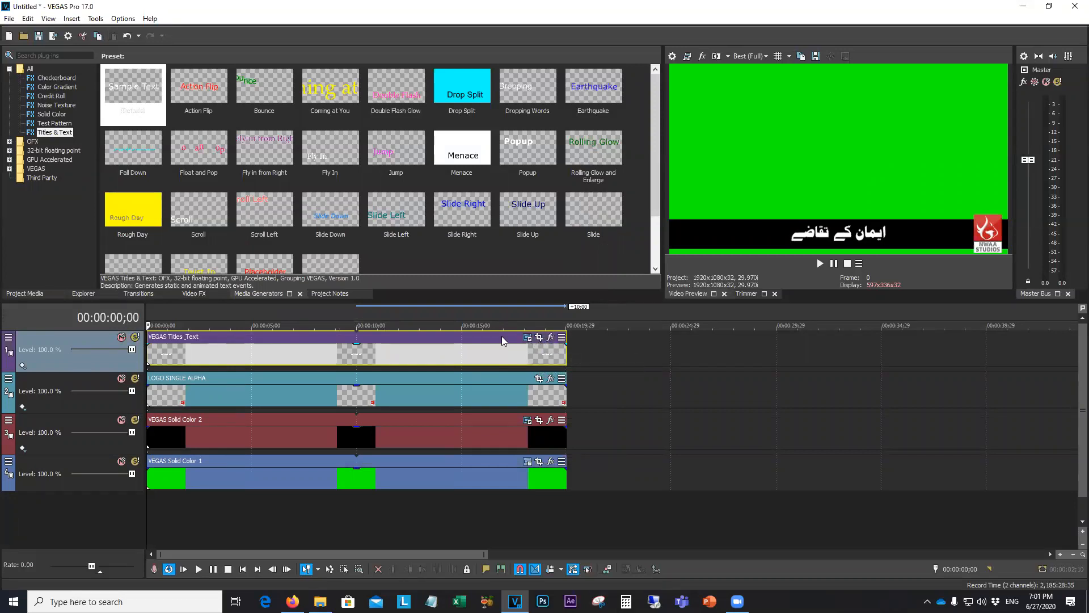
Open the title's shadow settings and set the shadow colour to dark semi-transparent red (0.11, 0.0, 0.0, 0.77)
{"action": "left_click", "coordinate": [527, 338]}
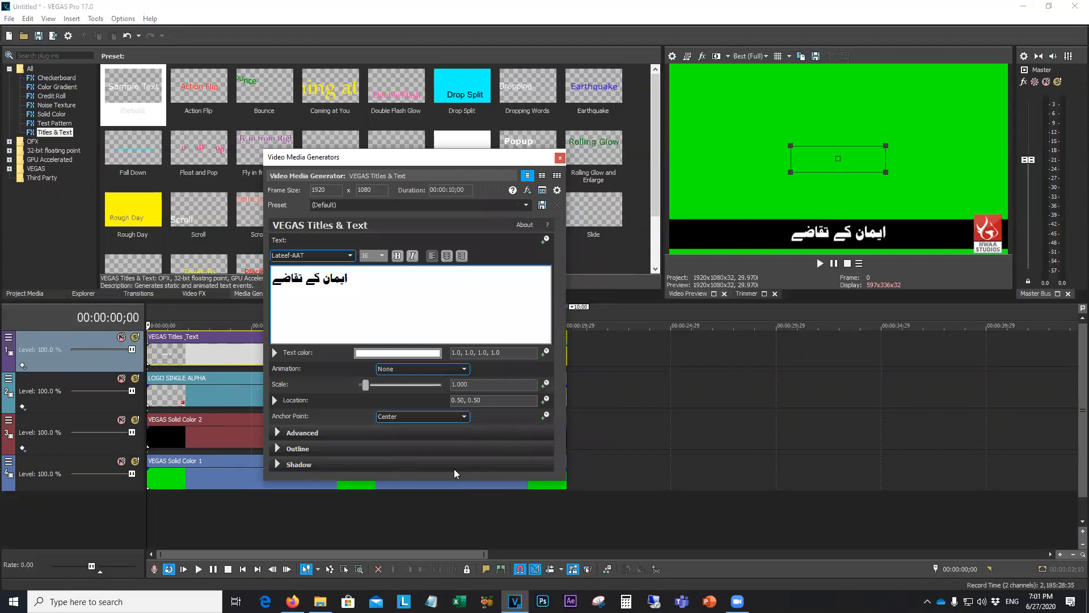
{"action": "left_click", "coordinate": [278, 464]}
{"action": "scroll", "coordinate": [320, 456], "scroll_direction": "down", "scroll_amount": 3}
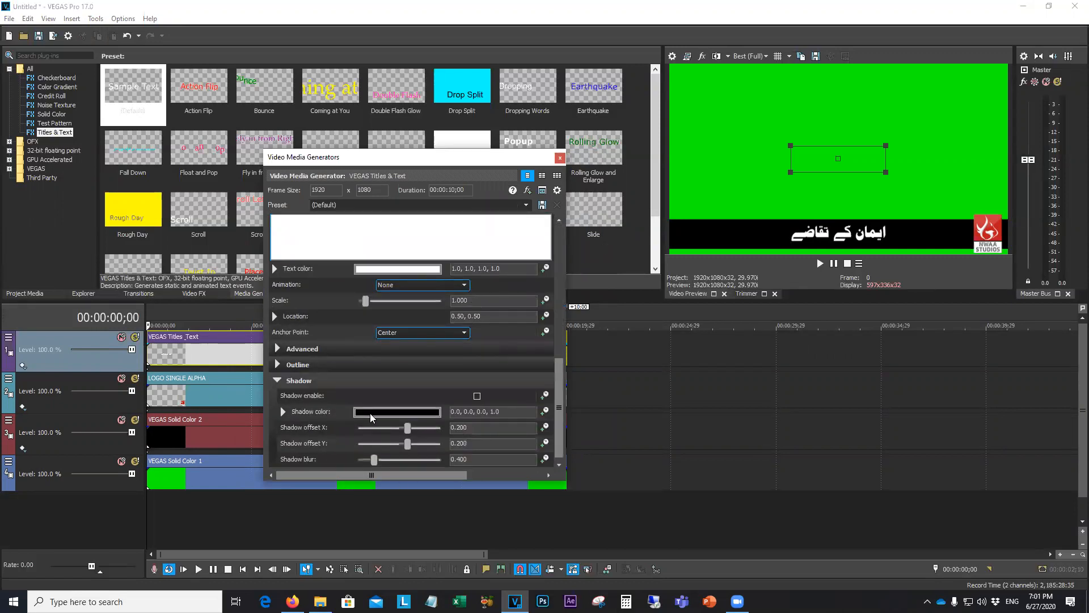
{"action": "left_click", "coordinate": [372, 417]}
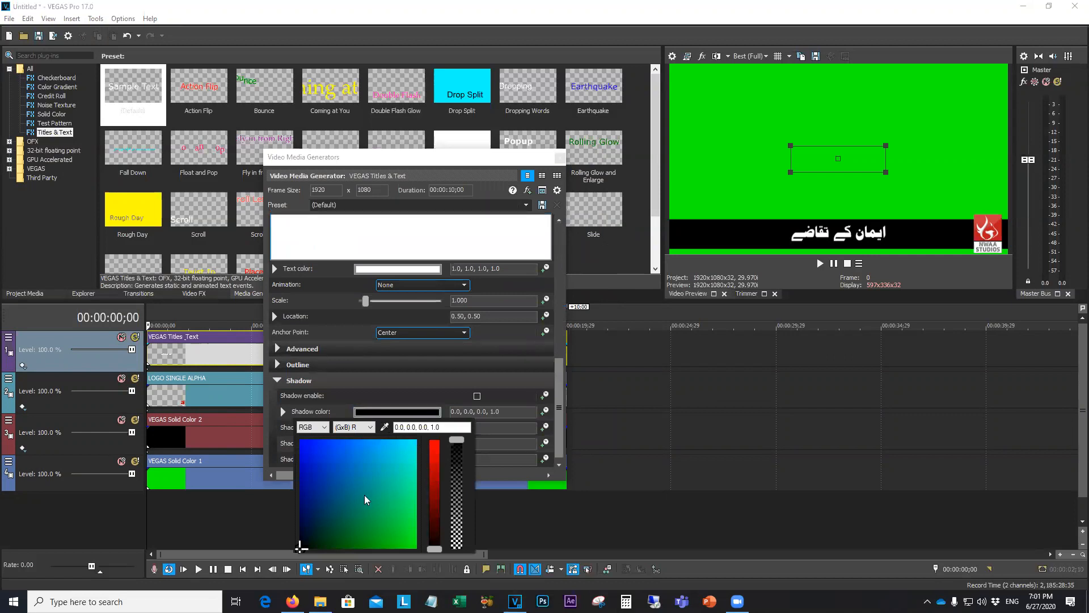
{"action": "left_click", "coordinate": [435, 538]}
{"action": "left_click", "coordinate": [462, 469]}
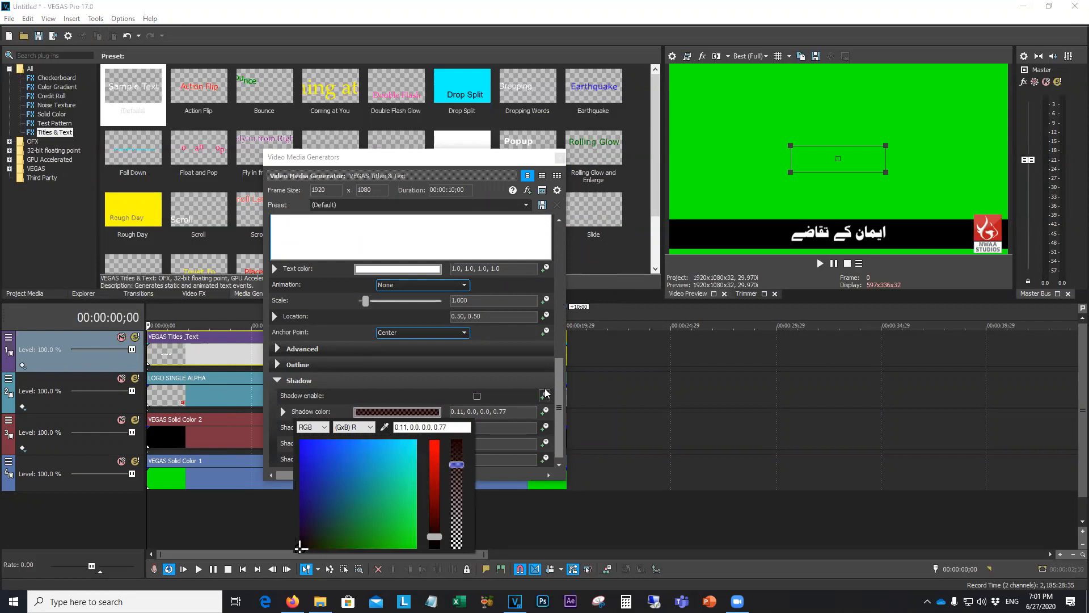
{"action": "left_click", "coordinate": [559, 405]}
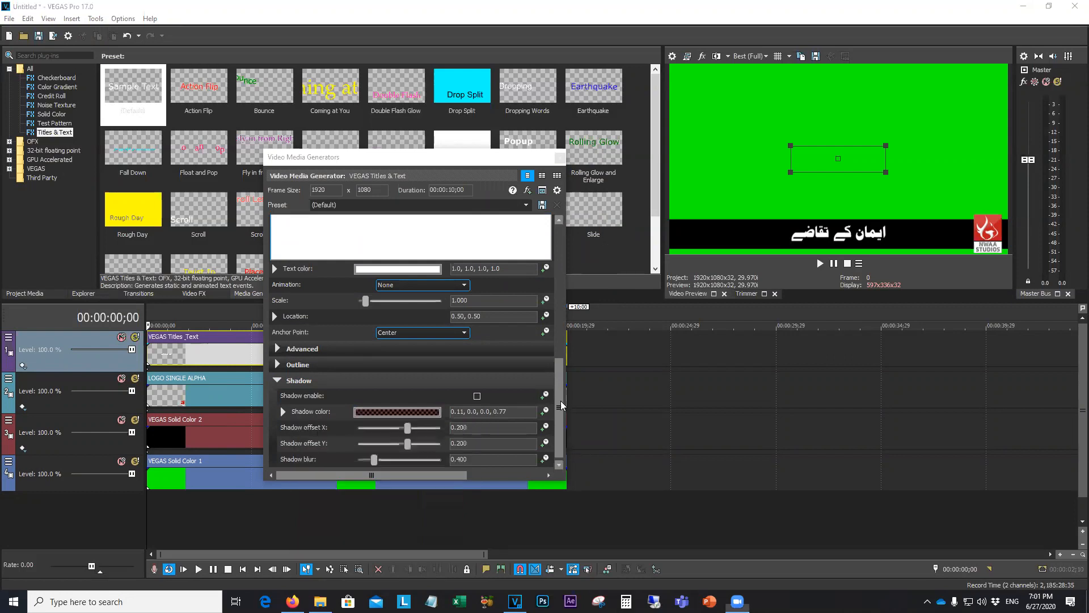
Sample the black bar in the video preview as the title's shadow colour
{"action": "left_click", "coordinate": [426, 413]}
{"action": "left_click", "coordinate": [384, 426]}
{"action": "left_click", "coordinate": [888, 222]}
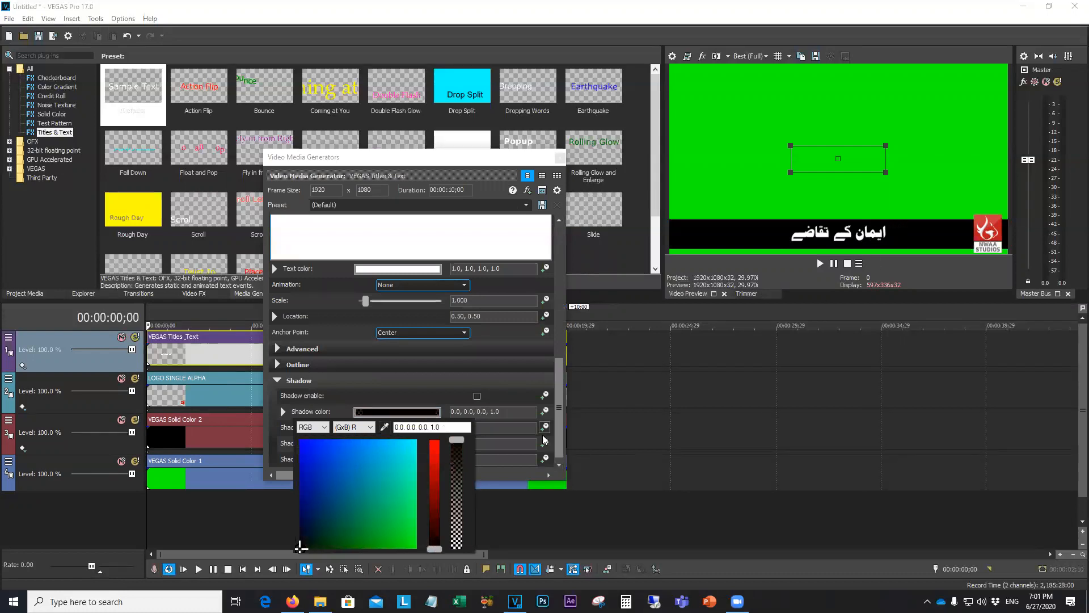
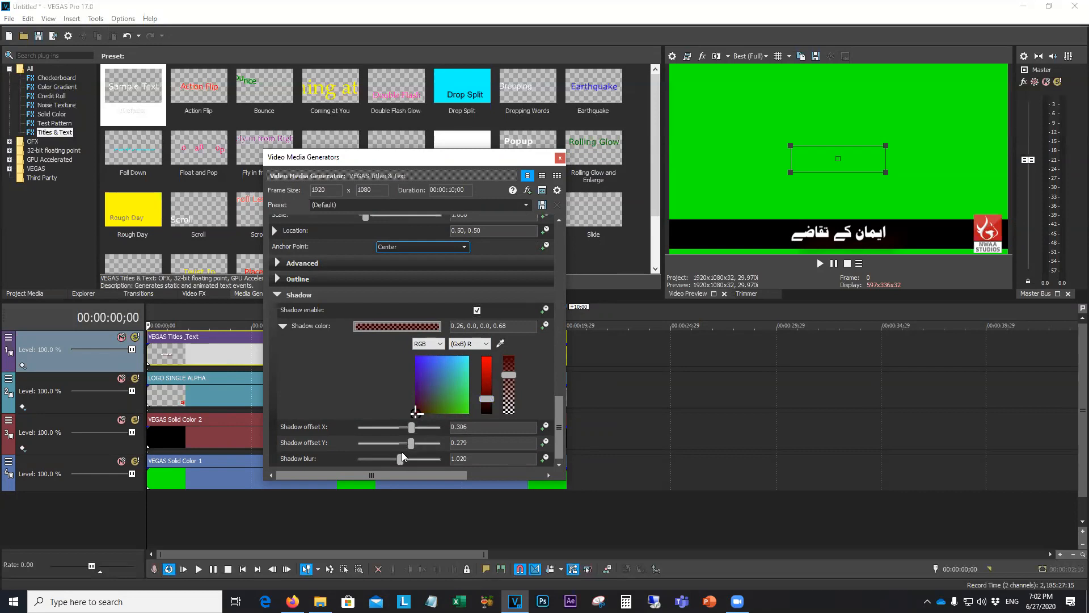
Set the title's shadow blur to about 1.293 and its colour to green (0.2, 0.47, 0.07, 0.68)
{"action": "left_click_drag", "start_coordinate": [400, 461], "coordinate": [419, 457]}
{"action": "left_click_drag", "start_coordinate": [486, 399], "coordinate": [486, 405]}
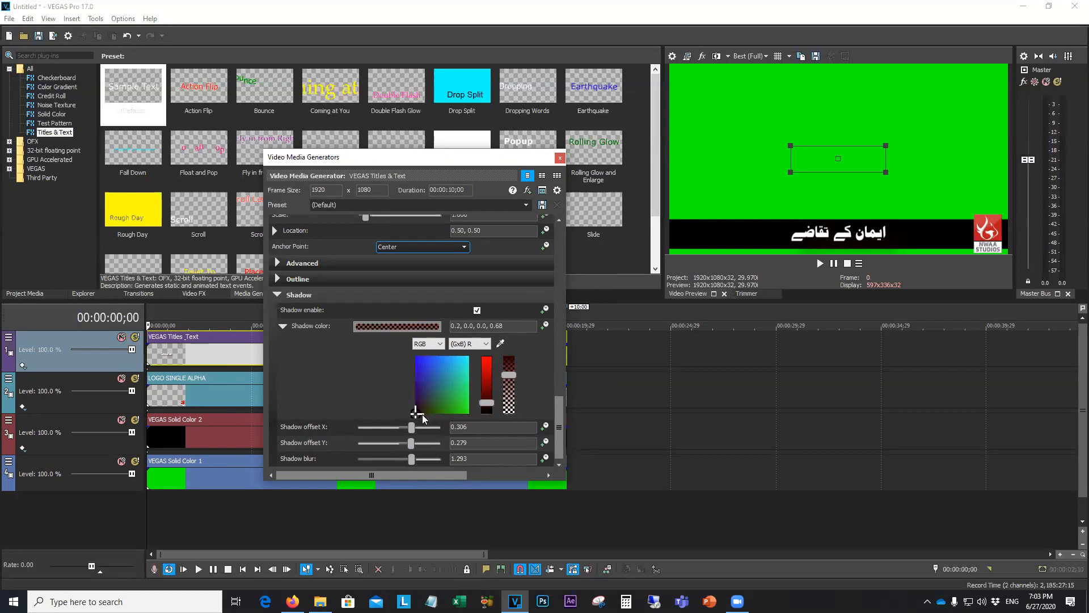
{"action": "left_click_drag", "start_coordinate": [422, 414], "coordinate": [443, 413]}
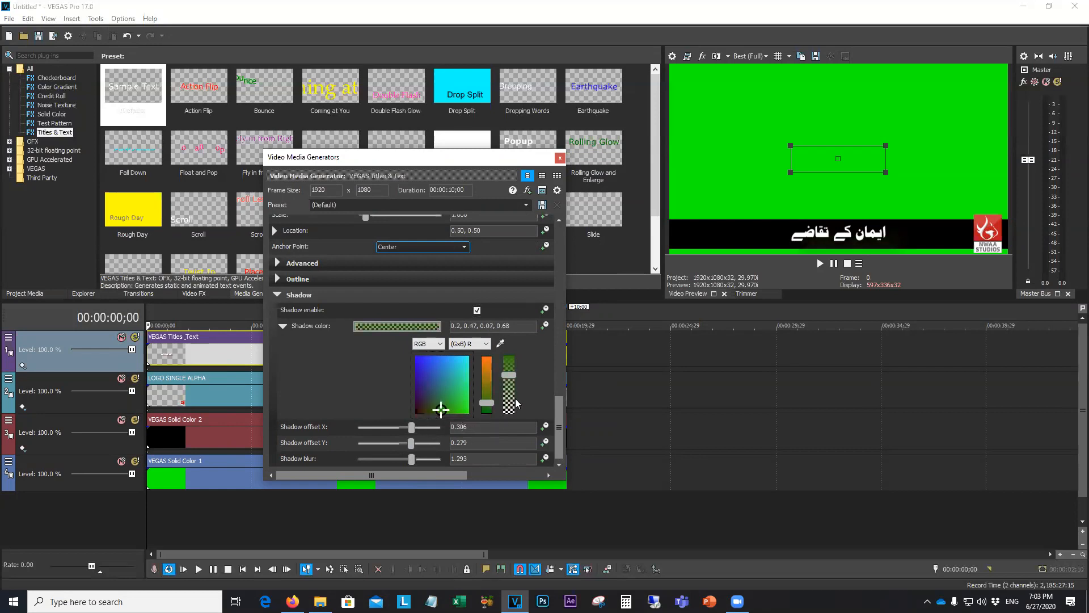
{"action": "left_click", "coordinate": [560, 158]}
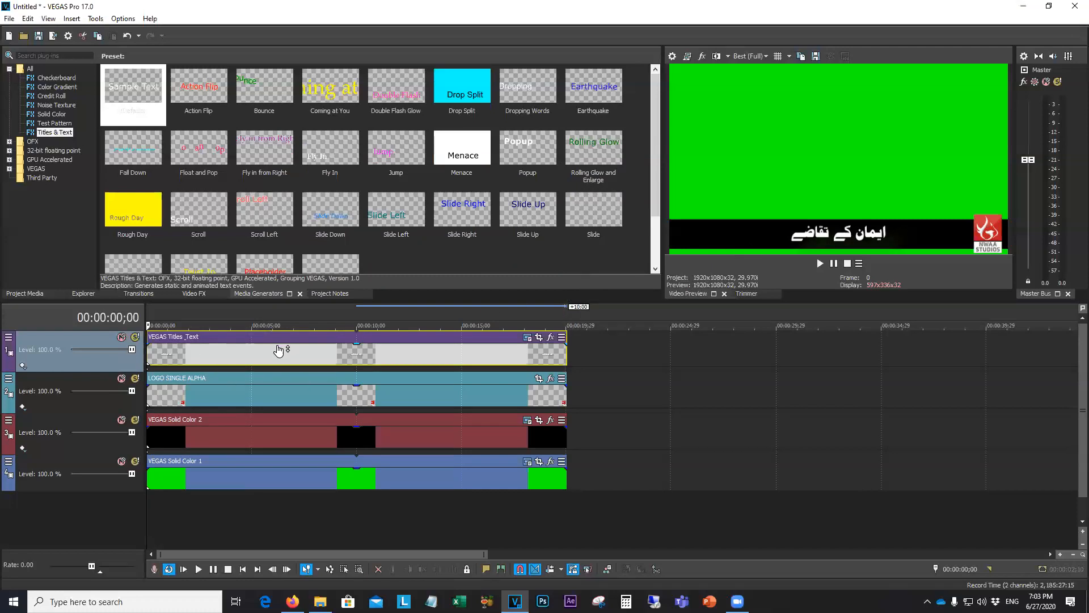
Reopen the title's settings, reduce the shadow blur to about 1.075, and compare the frame with the title track muted and unmuted
{"action": "left_click", "coordinate": [527, 338]}
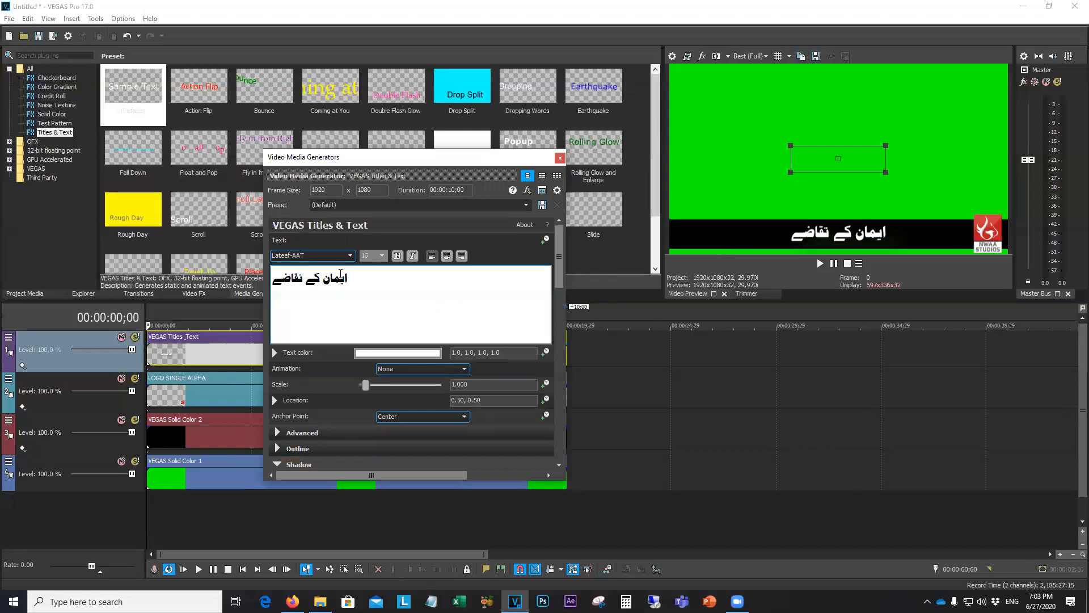
{"action": "left_click", "coordinate": [305, 278]}
{"action": "left_click_drag", "start_coordinate": [558, 297], "coordinate": [565, 429]}
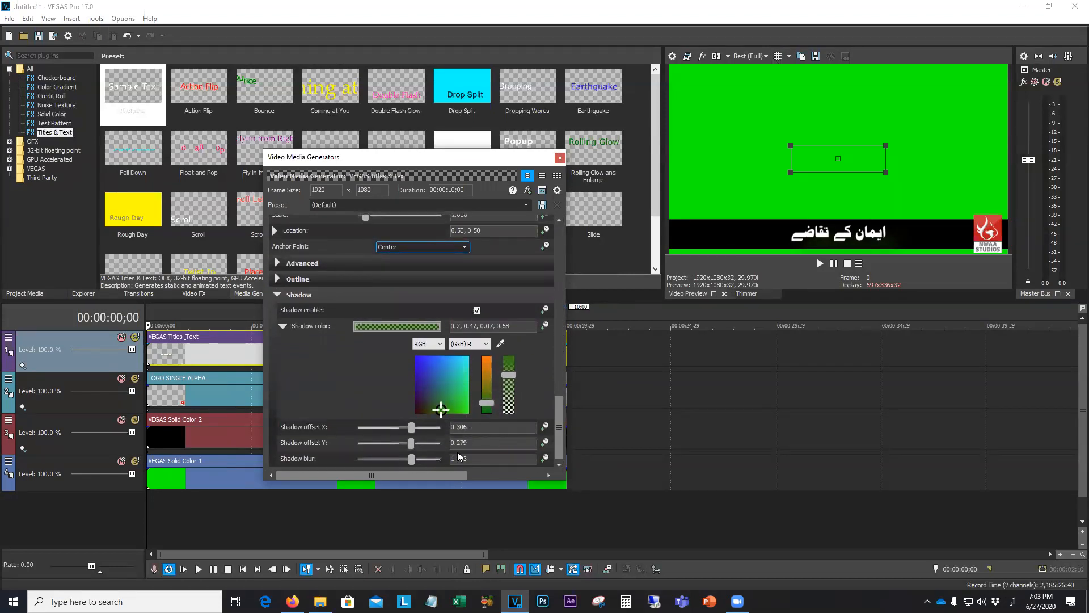
{"action": "mouse_move", "coordinate": [413, 462]}
{"action": "left_mouse_down"}
{"action": "mouse_move", "coordinate": [422, 462]}
{"action": "mouse_move", "coordinate": [400, 463]}
{"action": "left_mouse_up"}
{"action": "left_click", "coordinate": [122, 339]}
{"action": "left_click", "coordinate": [122, 338]}
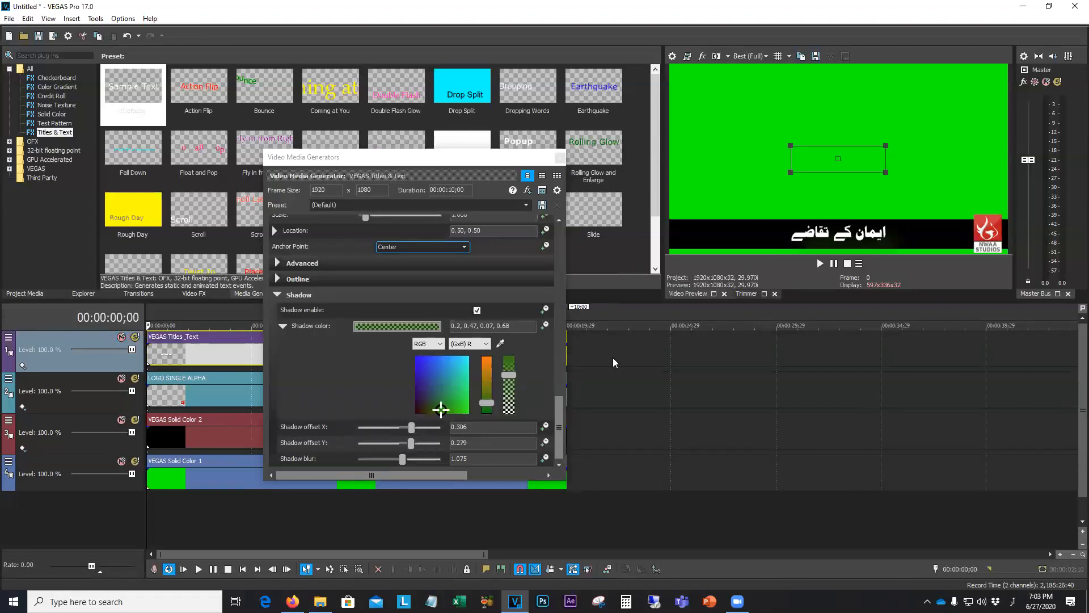
Set the title's shadow X offset to about 0.401 and blur to about 1.545, and turn the shadow off
{"action": "left_click", "coordinate": [196, 355]}
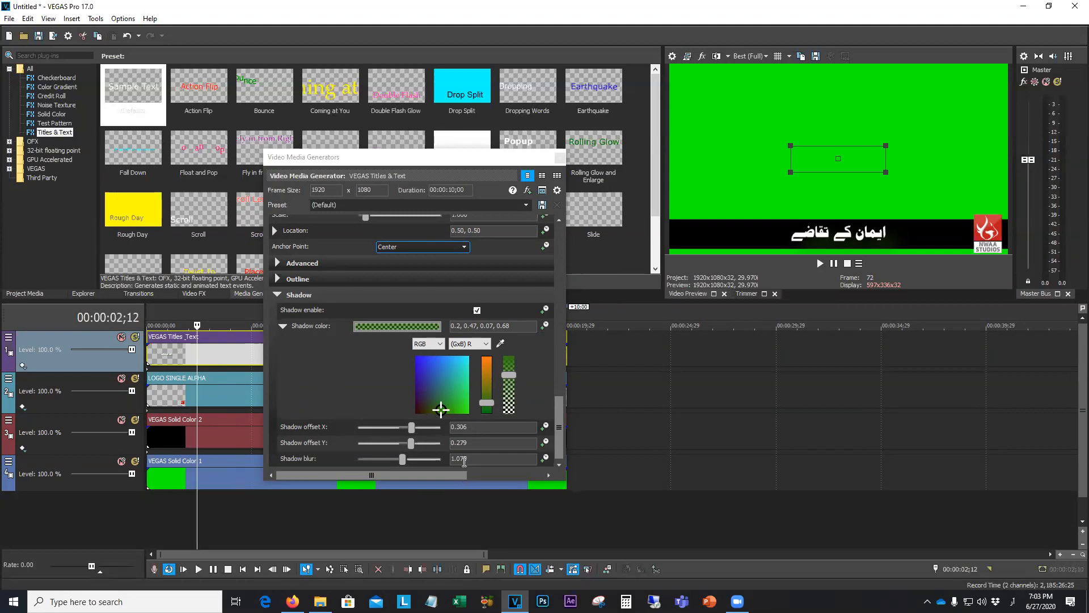
{"action": "left_click_drag", "start_coordinate": [411, 434], "coordinate": [422, 459]}
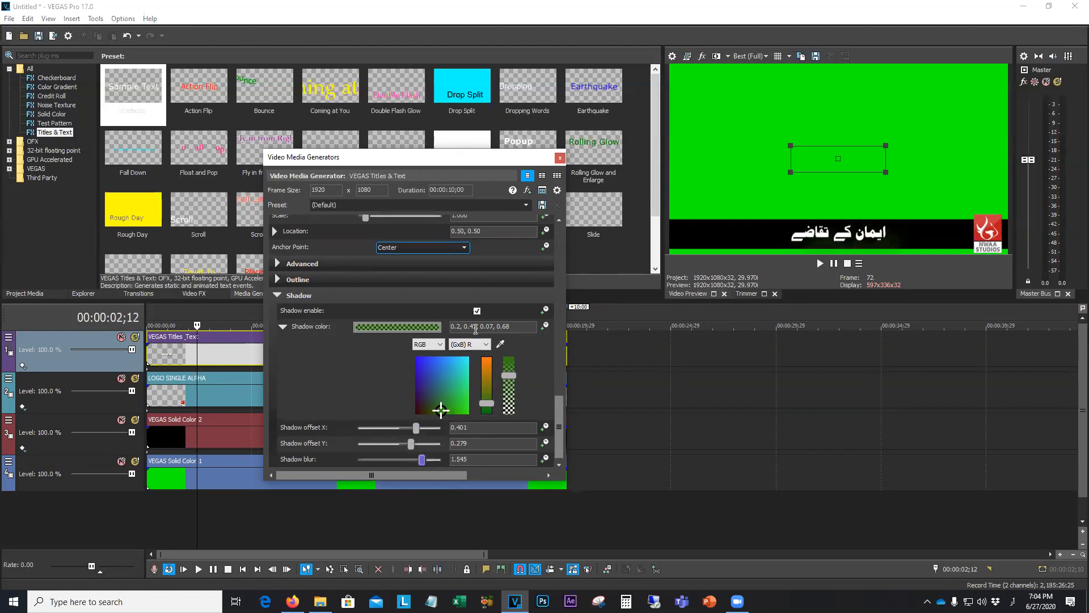
{"action": "left_click", "coordinate": [477, 311]}
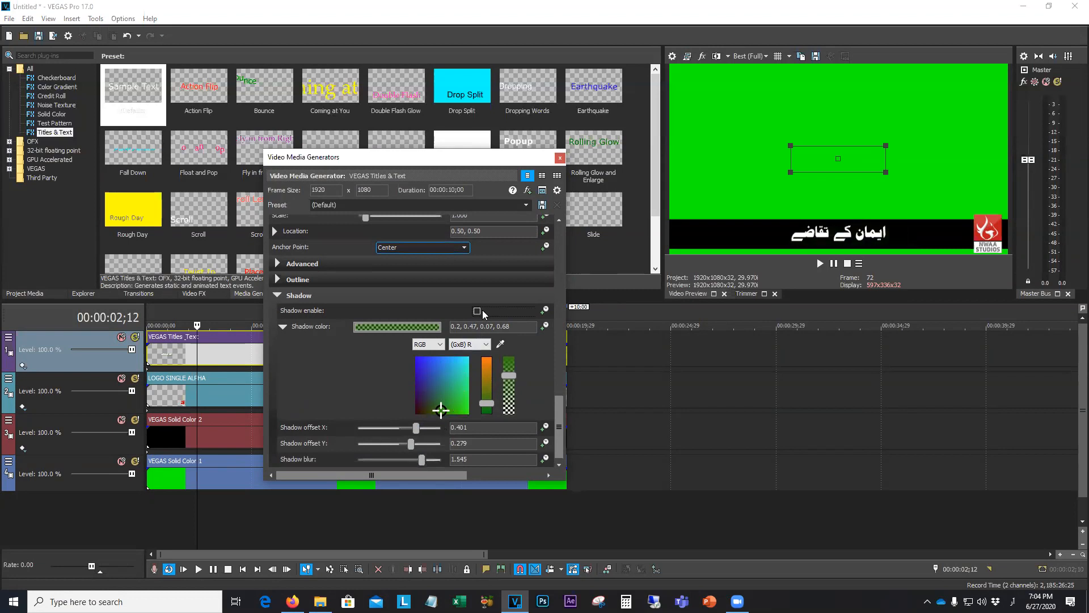
{"action": "left_click", "coordinate": [560, 157]}
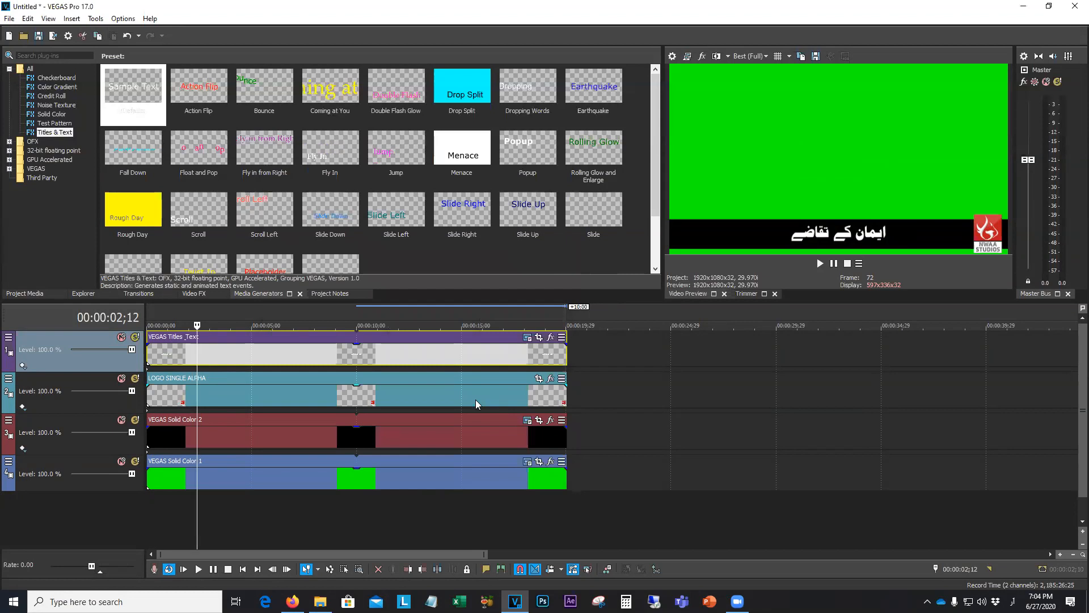
Undo the last change and mute the title track with the playhead at the timeline's start
{"action": "key", "text": "ctrl+z"}
{"action": "left_click_drag", "start_coordinate": [198, 510], "coordinate": [148, 509]}
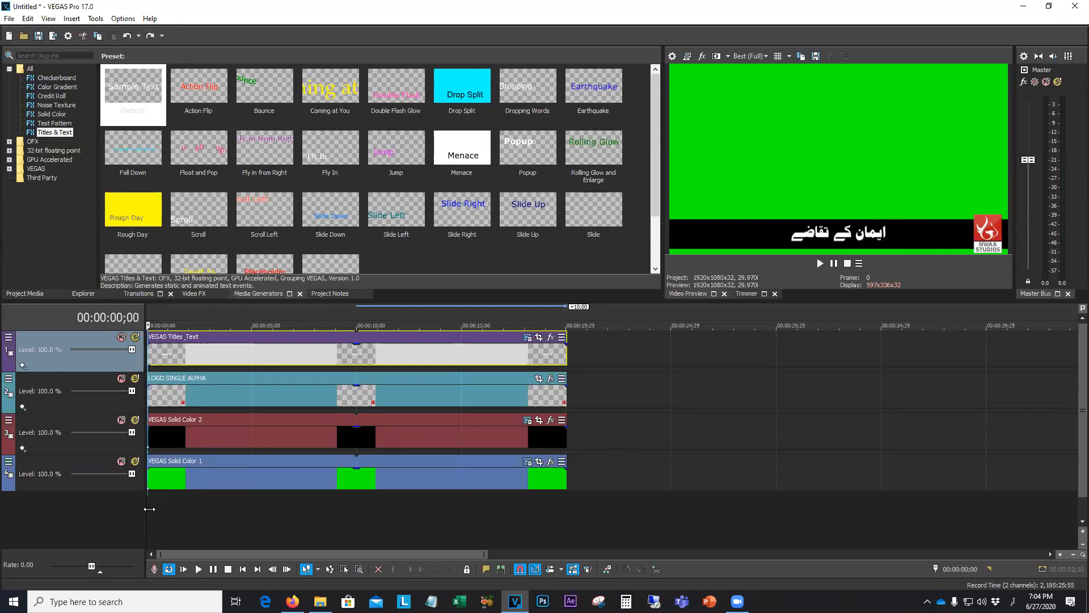
{"action": "mouse_move", "coordinate": [383, 387]}
{"action": "left_click", "coordinate": [121, 338]}
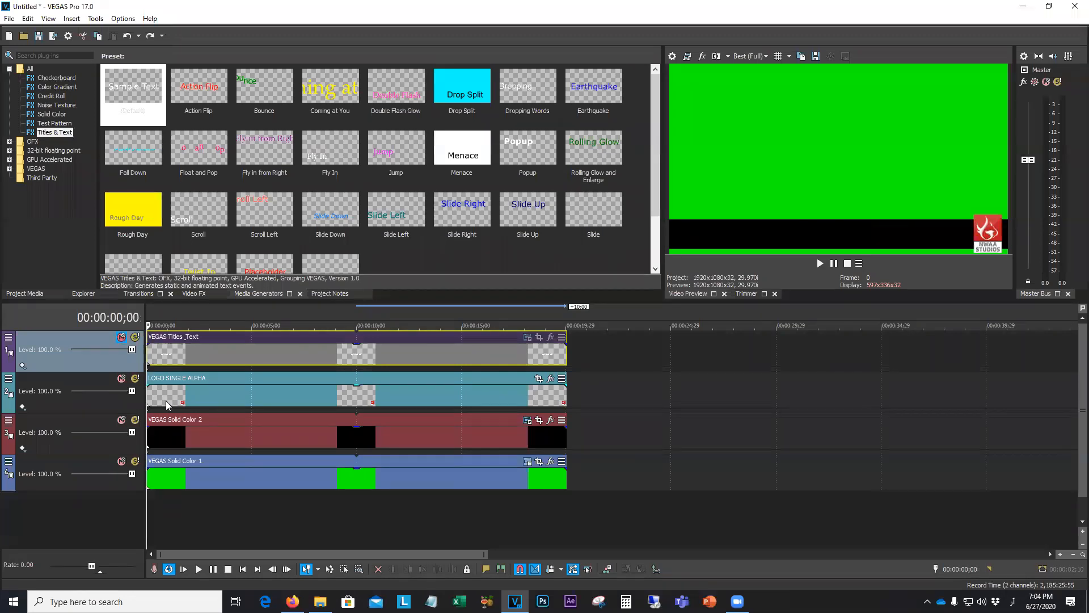
Mute the black bar's track and select the logo event with the playhead back at the timeline's start
{"action": "left_click", "coordinate": [122, 420]}
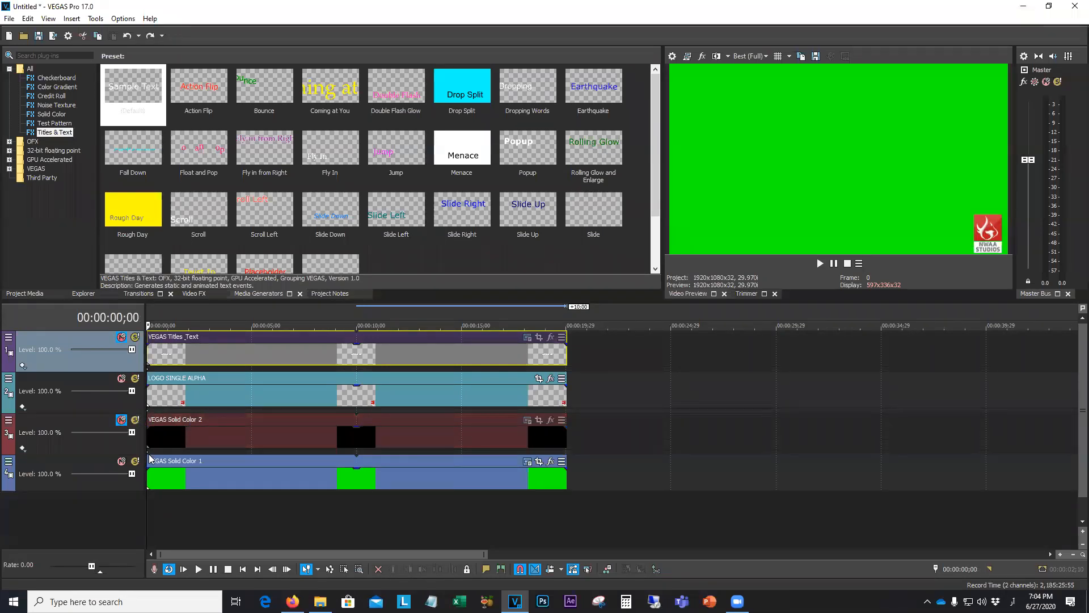
{"action": "left_click", "coordinate": [200, 480]}
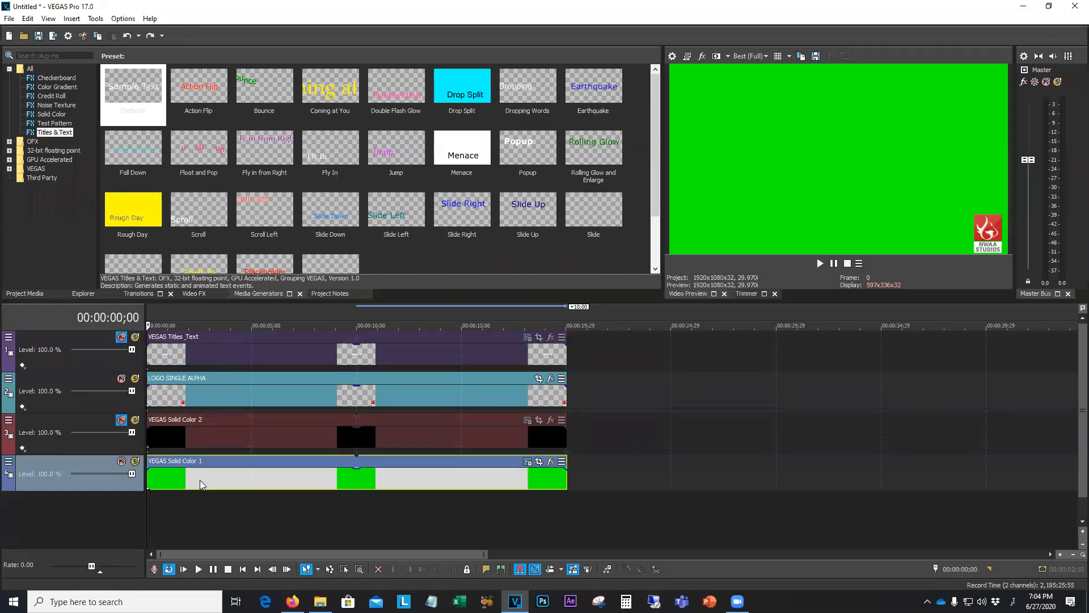
{"action": "left_click", "coordinate": [224, 358]}
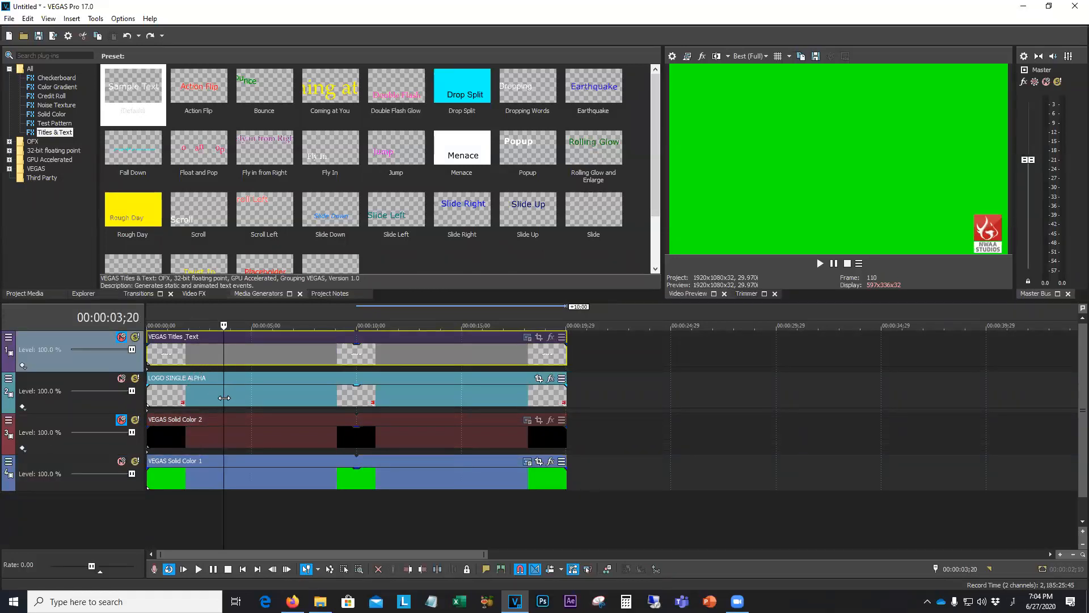
{"action": "left_click", "coordinate": [199, 397]}
{"action": "left_click_drag", "start_coordinate": [199, 397], "coordinate": [142, 413]}
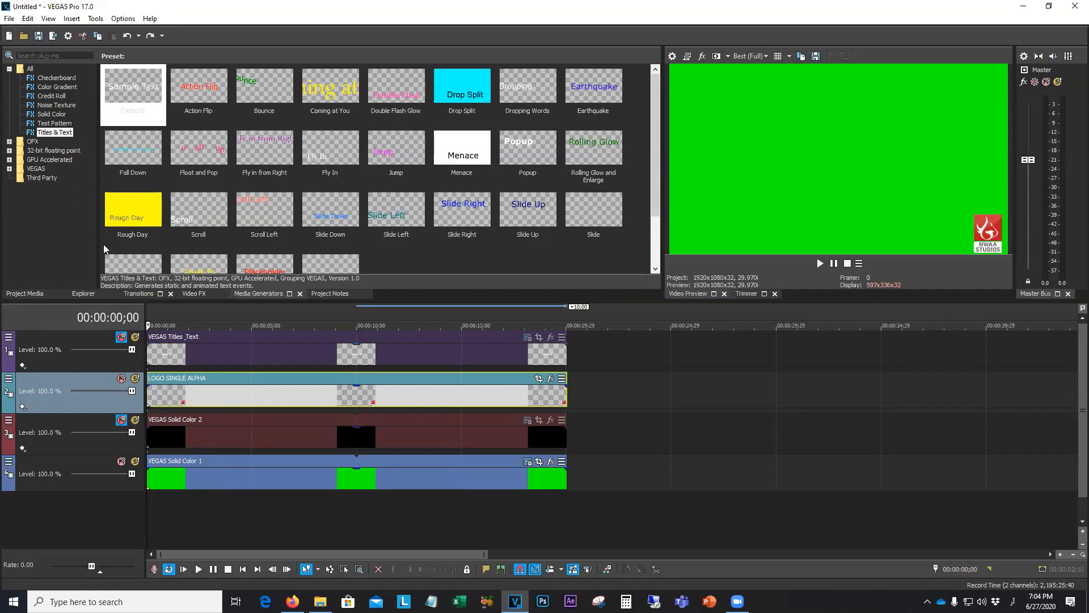
Add the default Iris transition to the start of the logo event
{"action": "left_click", "coordinate": [136, 294]}
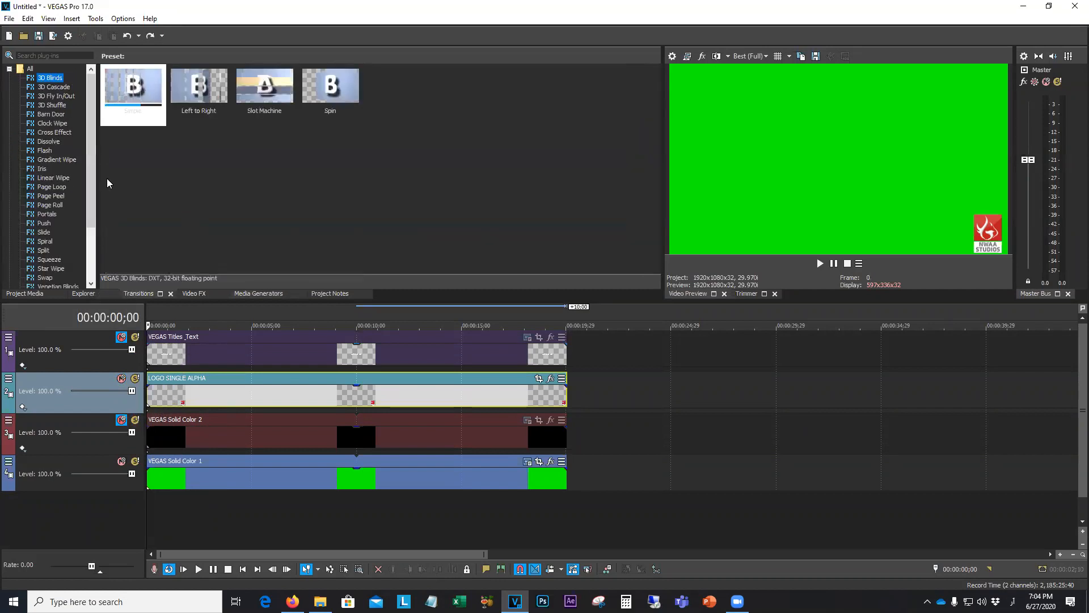
{"action": "left_click", "coordinate": [44, 168]}
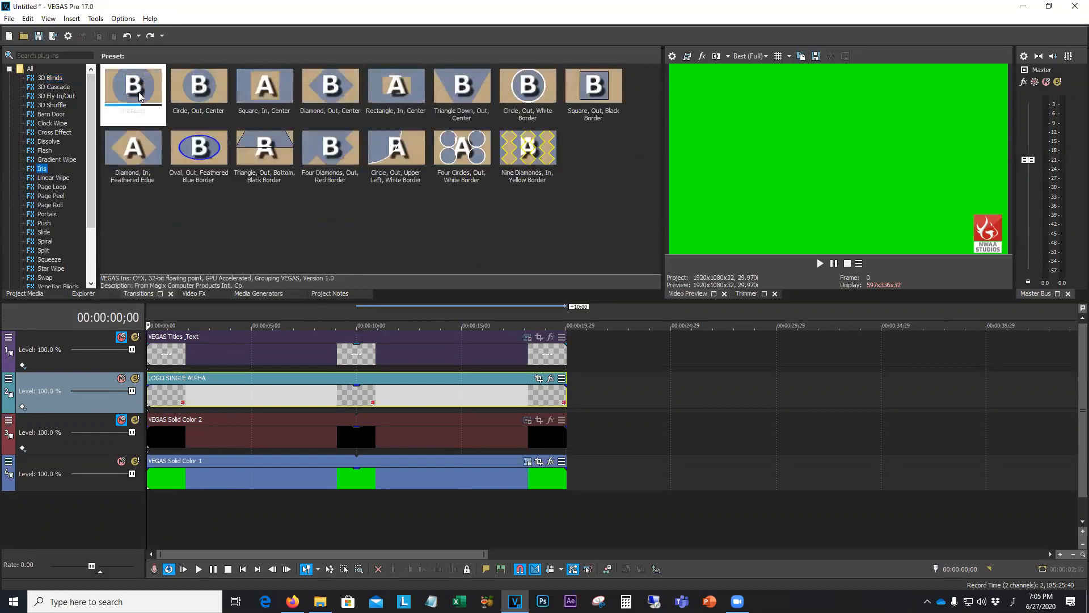
{"action": "left_click_drag", "start_coordinate": [139, 91], "coordinate": [154, 404]}
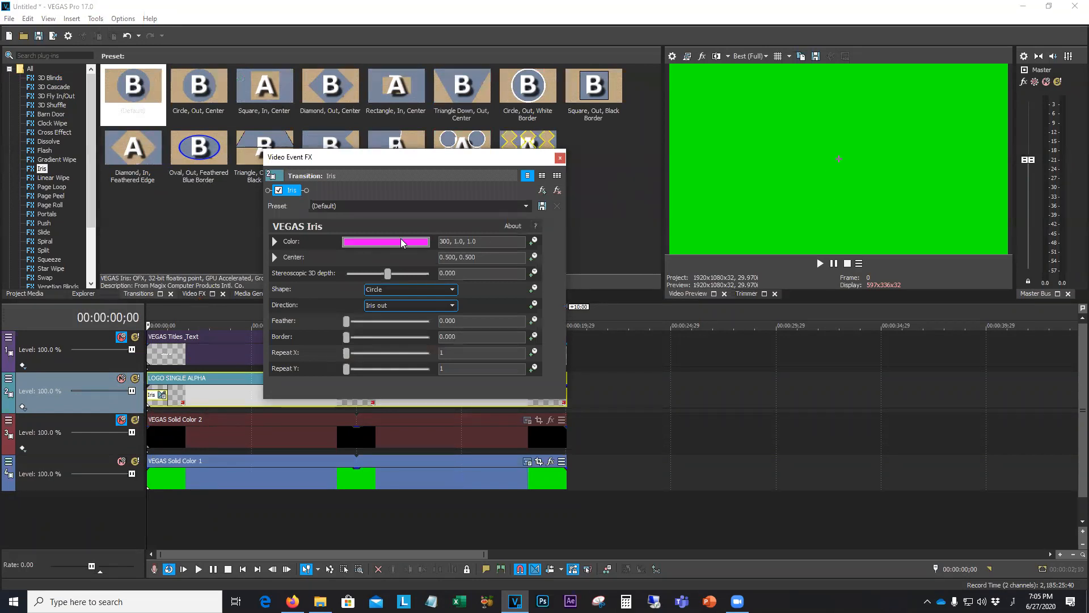
Sample the preview's green (120, 1.0, 1.0) as the Iris colour and move the Iris centre to about 0.957, 0.076
{"action": "left_click", "coordinate": [392, 242]}
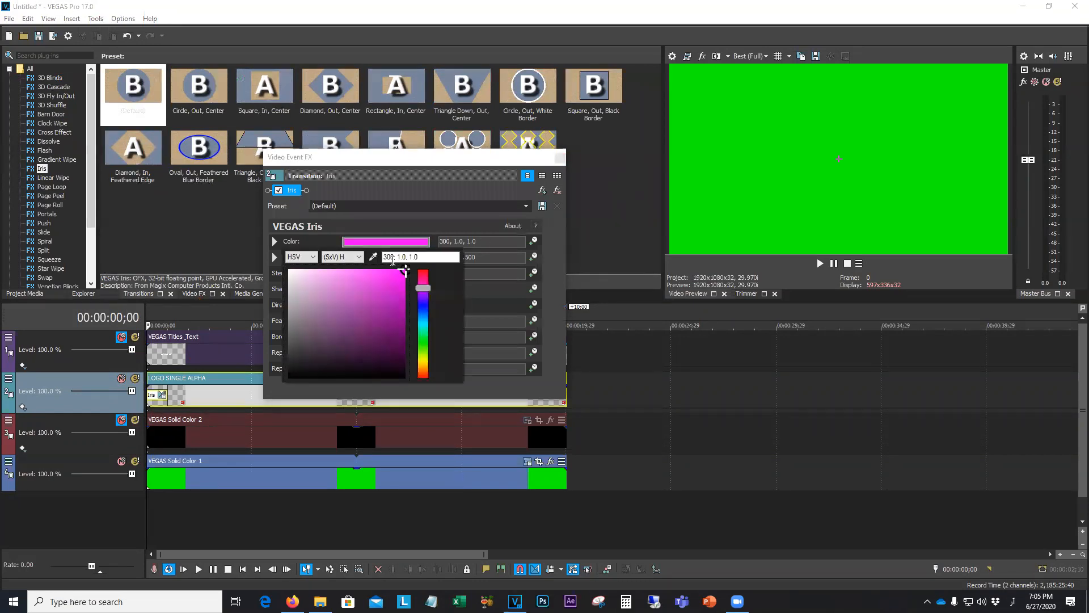
{"action": "left_click", "coordinate": [373, 256]}
{"action": "left_click", "coordinate": [809, 142]}
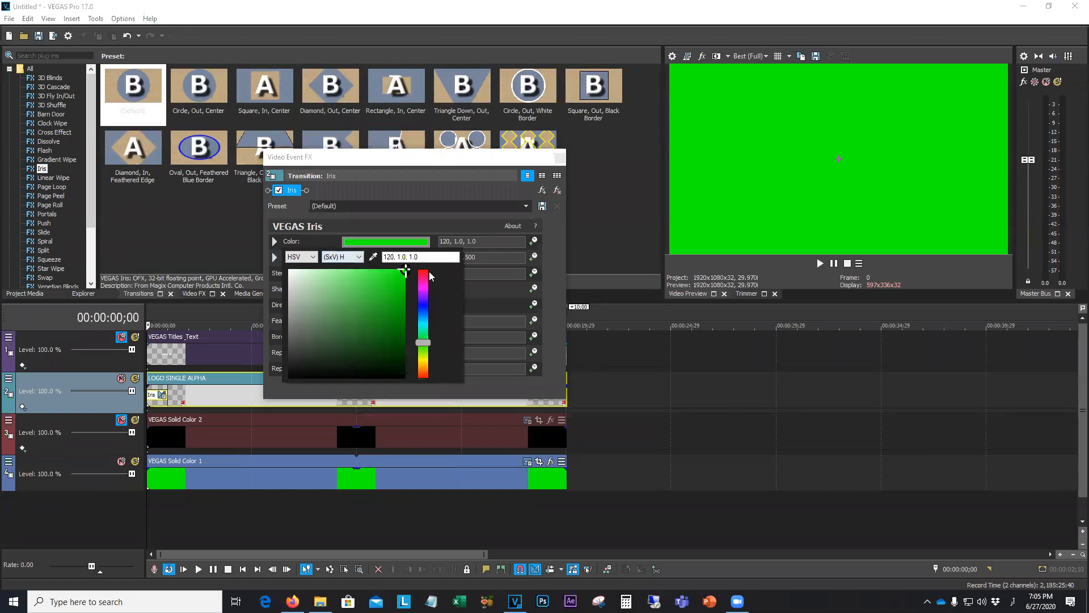
{"action": "left_click", "coordinate": [285, 259]}
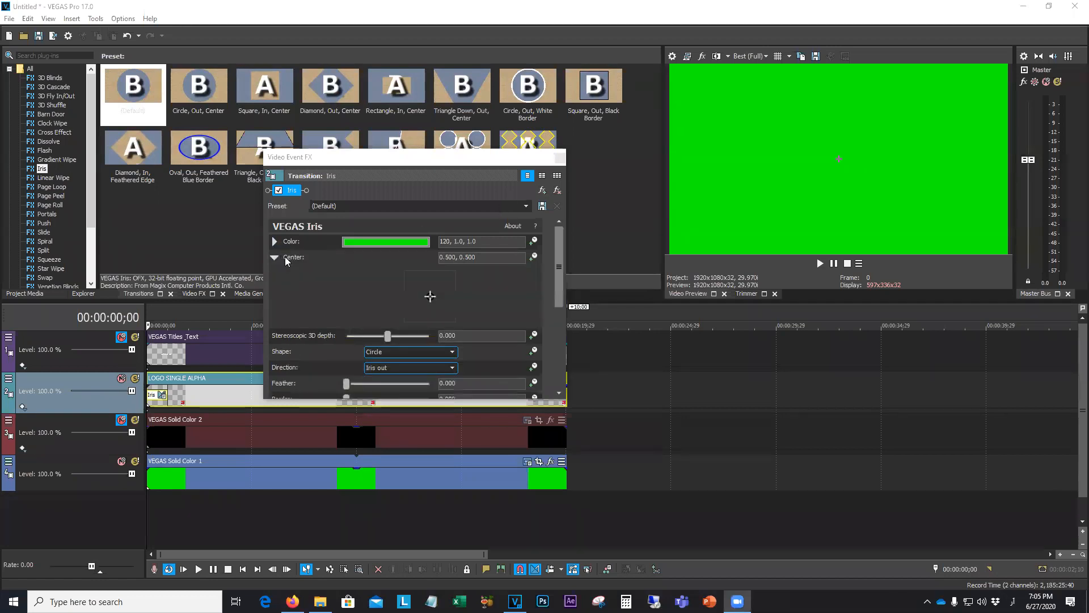
{"action": "left_click_drag", "start_coordinate": [434, 297], "coordinate": [454, 320]}
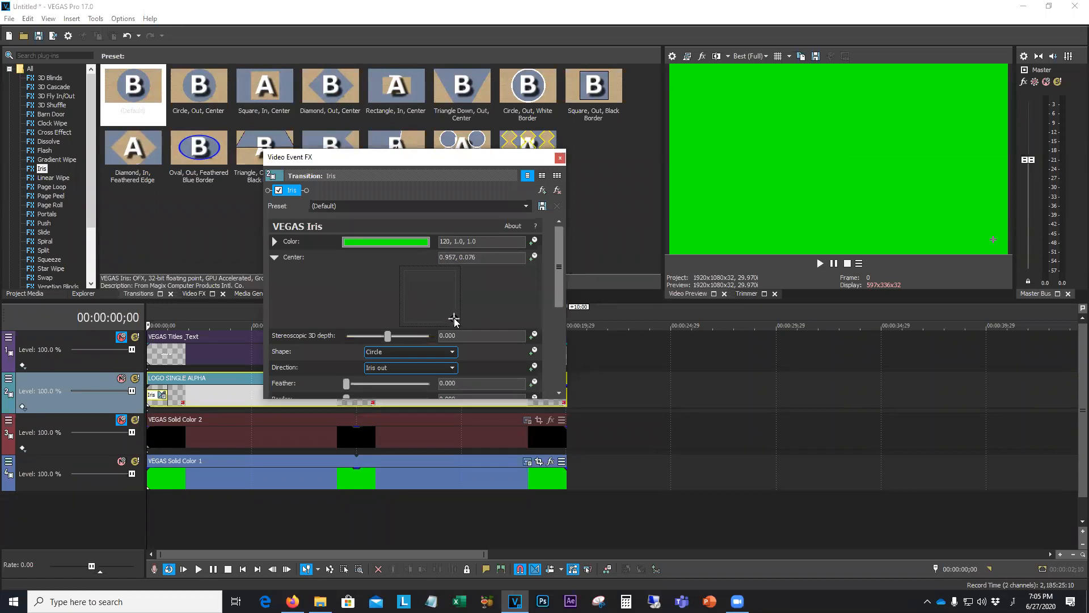
{"action": "left_click", "coordinate": [560, 159]}
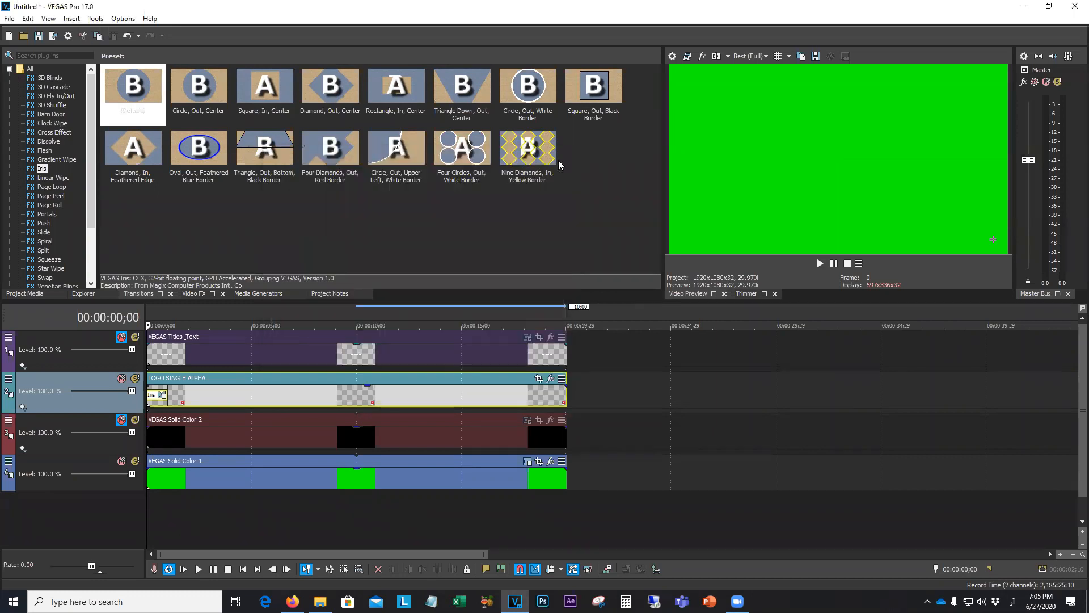
Preview the logo's Iris transition, looping playback over the first 3 seconds of the timeline
{"action": "left_click", "coordinate": [818, 265]}
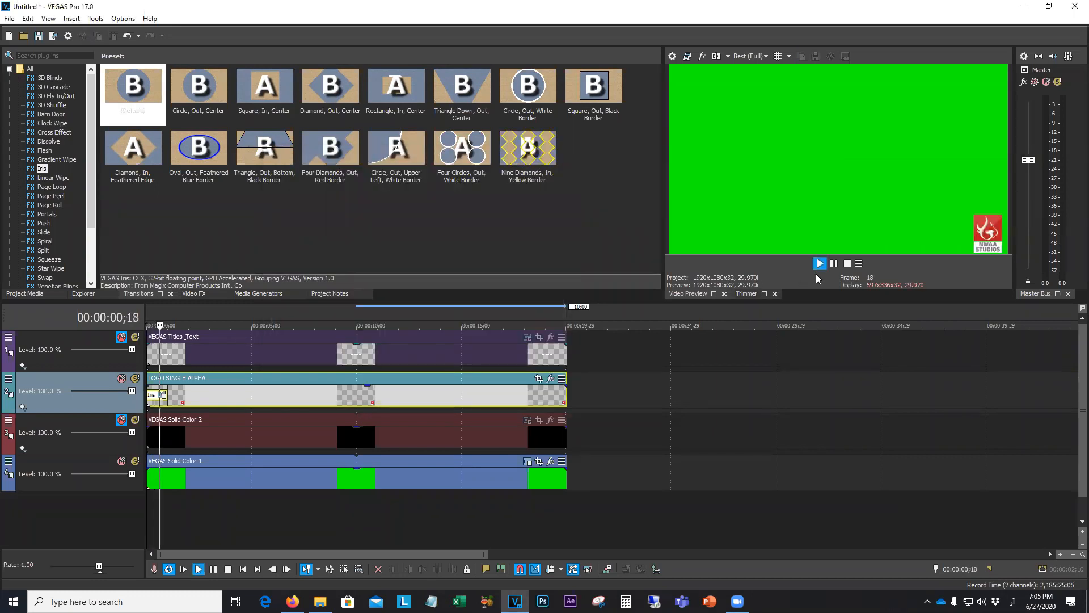
{"action": "left_click", "coordinate": [847, 263]}
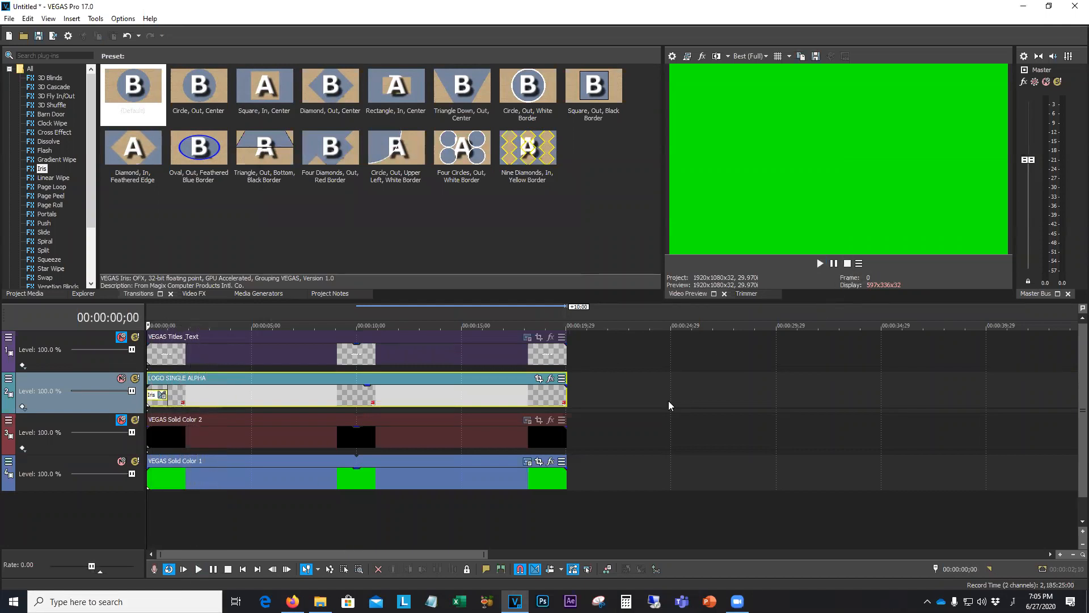
{"action": "double_click", "coordinate": [157, 497]}
{"action": "left_click_drag", "start_coordinate": [566, 321], "coordinate": [208, 325]}
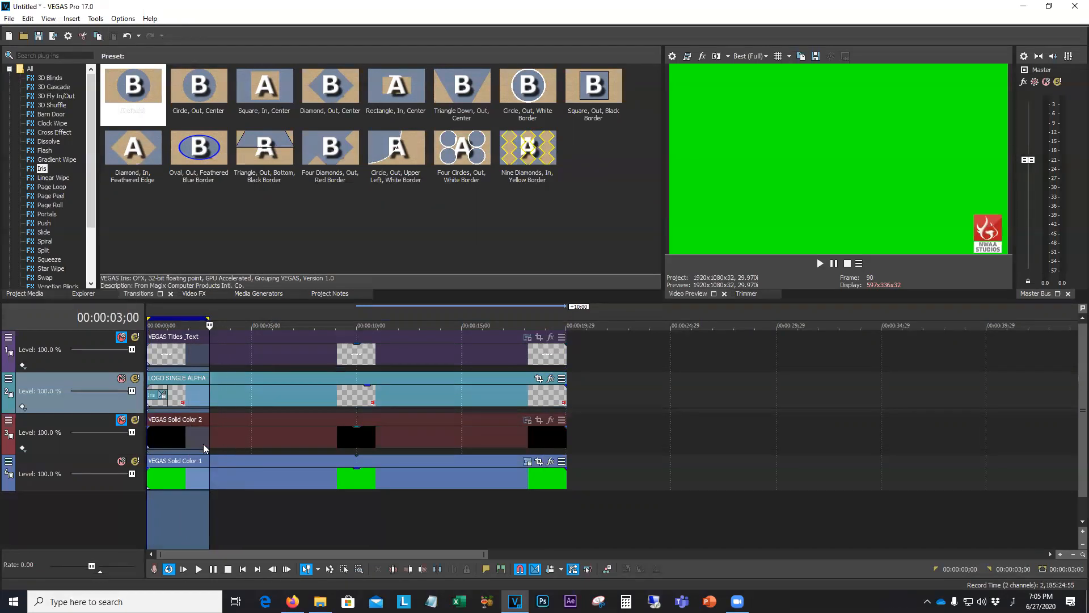
{"action": "key", "text": "space"}
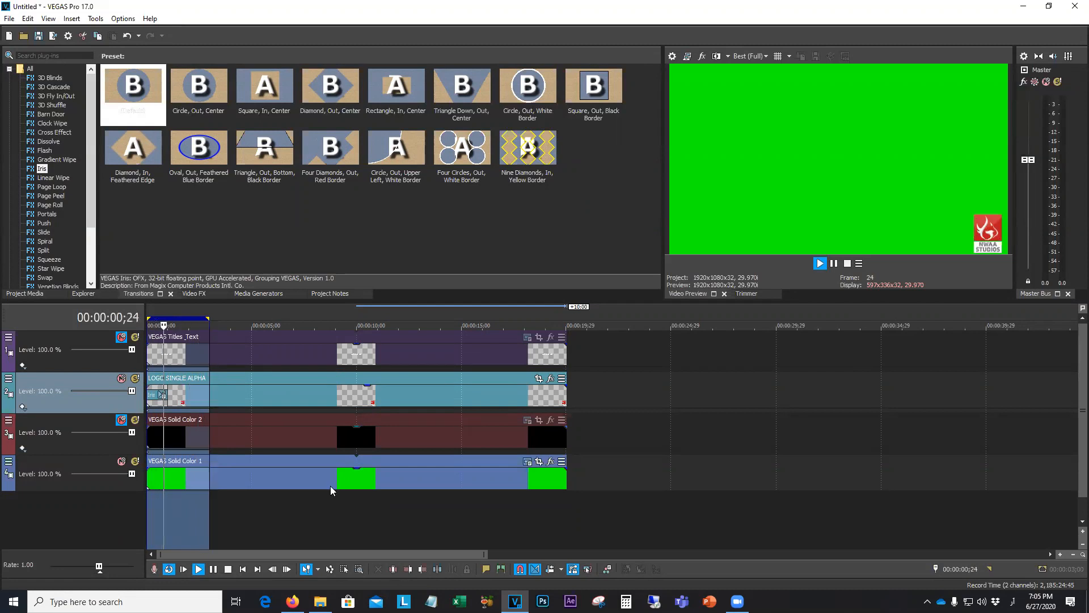
{"action": "scroll", "coordinate": [163, 498], "scroll_direction": "up", "scroll_amount": 2}
{"action": "scroll", "coordinate": [163, 498], "scroll_direction": "up", "scroll_amount": 3}
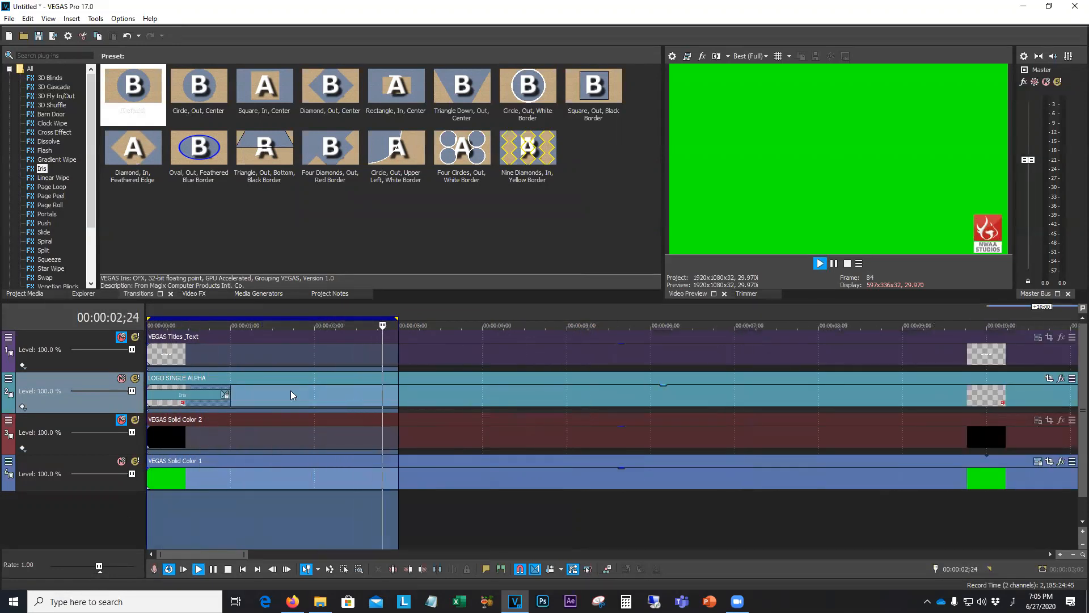
{"action": "left_click", "coordinate": [848, 264]}
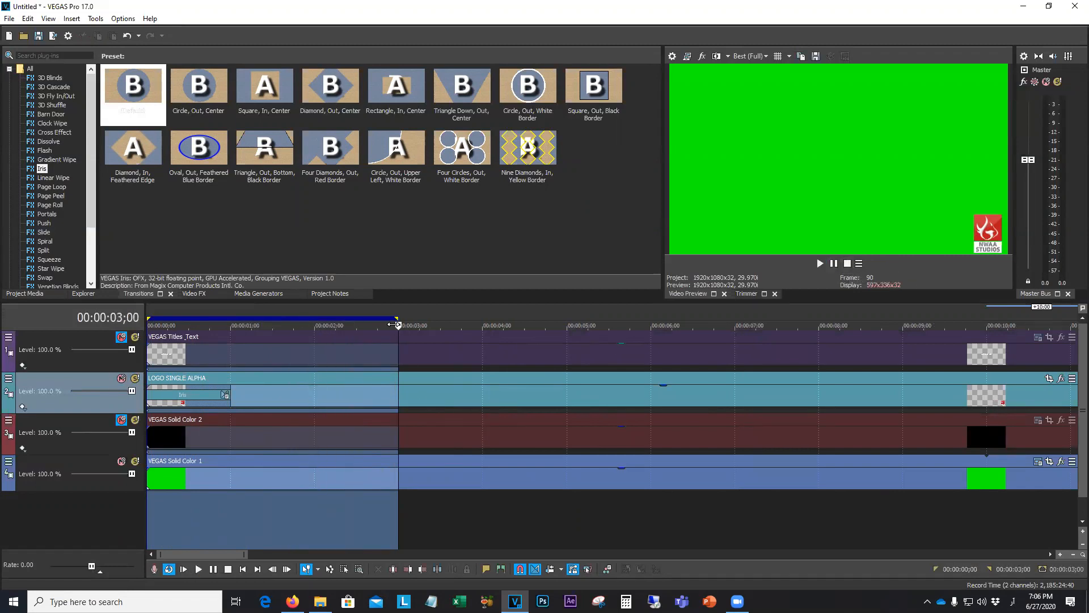
Lengthen the logo's Iris transition to 3 seconds and play it back with the loop region extended to about 00:00:03;15
{"action": "left_click_drag", "start_coordinate": [227, 396], "coordinate": [398, 396]}
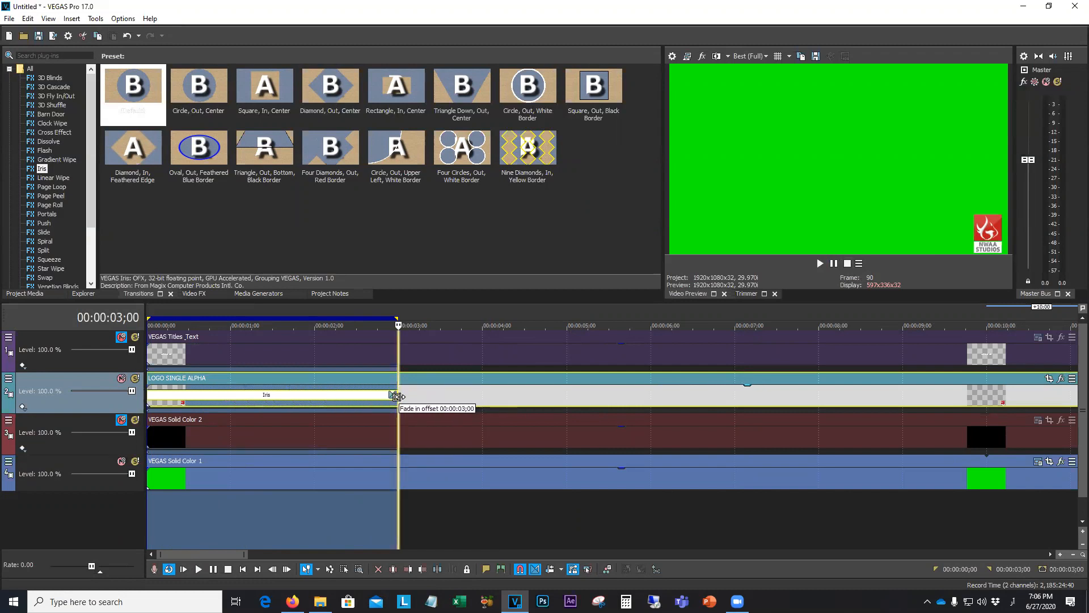
{"action": "left_click_drag", "start_coordinate": [395, 319], "coordinate": [439, 319]}
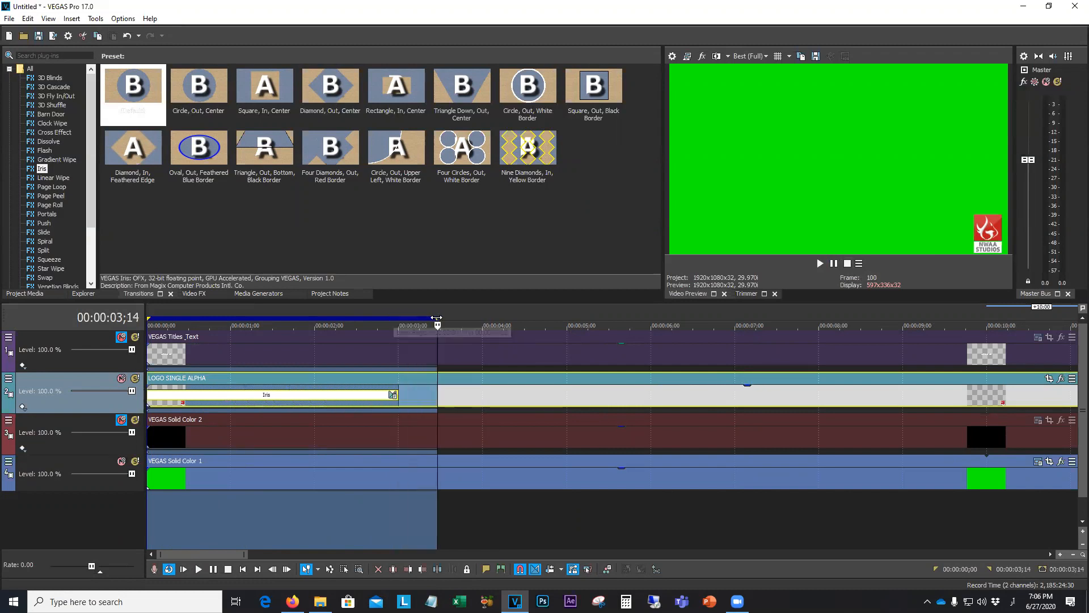
{"action": "key", "text": "space"}
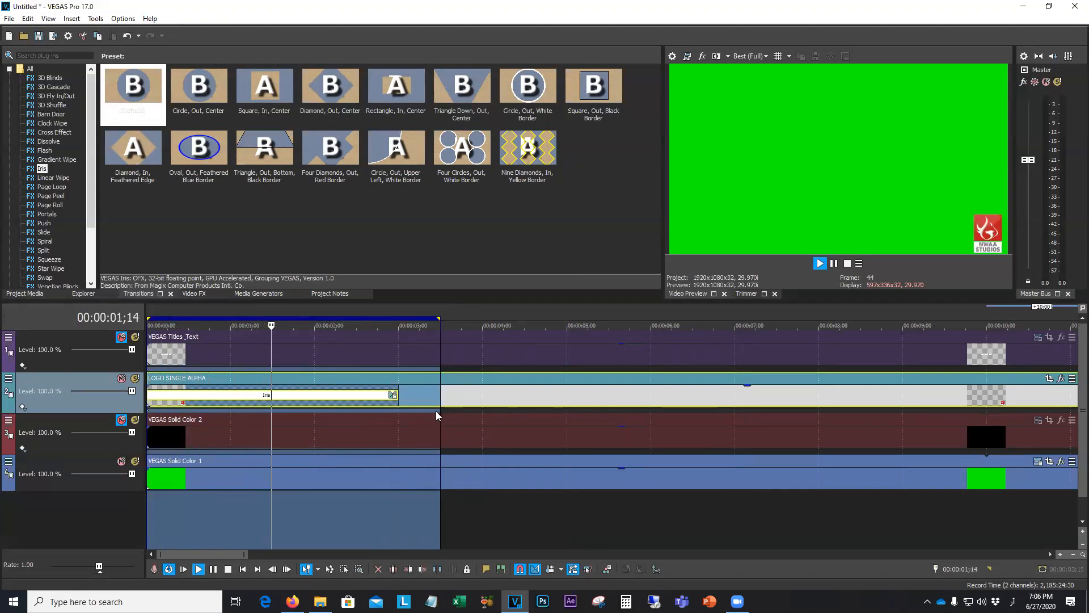
Move the logo's Iris centre to about 0.880, 0.120 and try the Iris in direction
{"action": "left_click", "coordinate": [395, 397]}
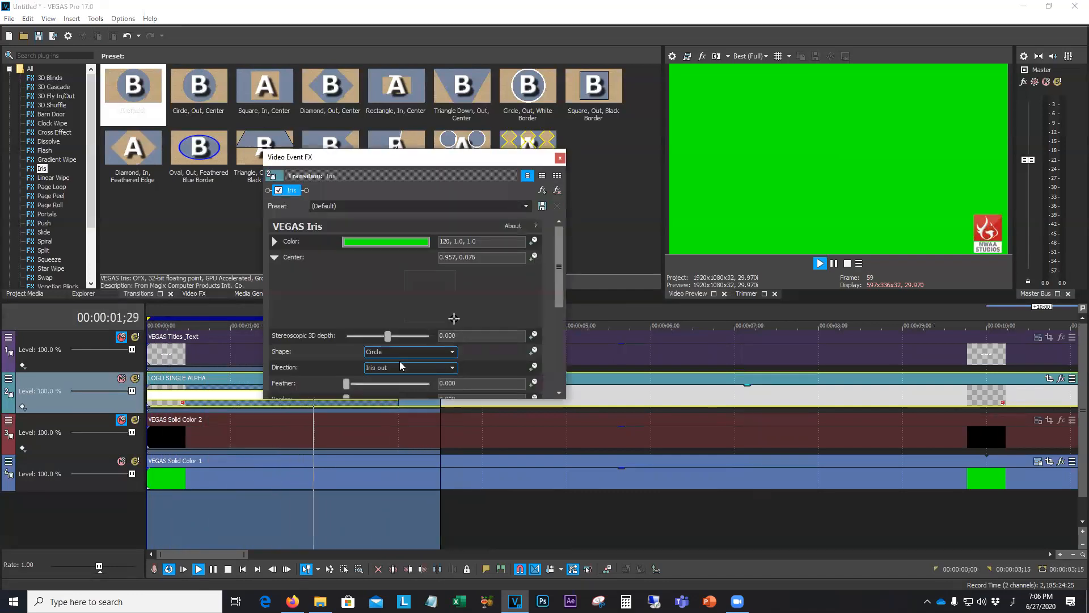
{"action": "left_click", "coordinate": [449, 318]}
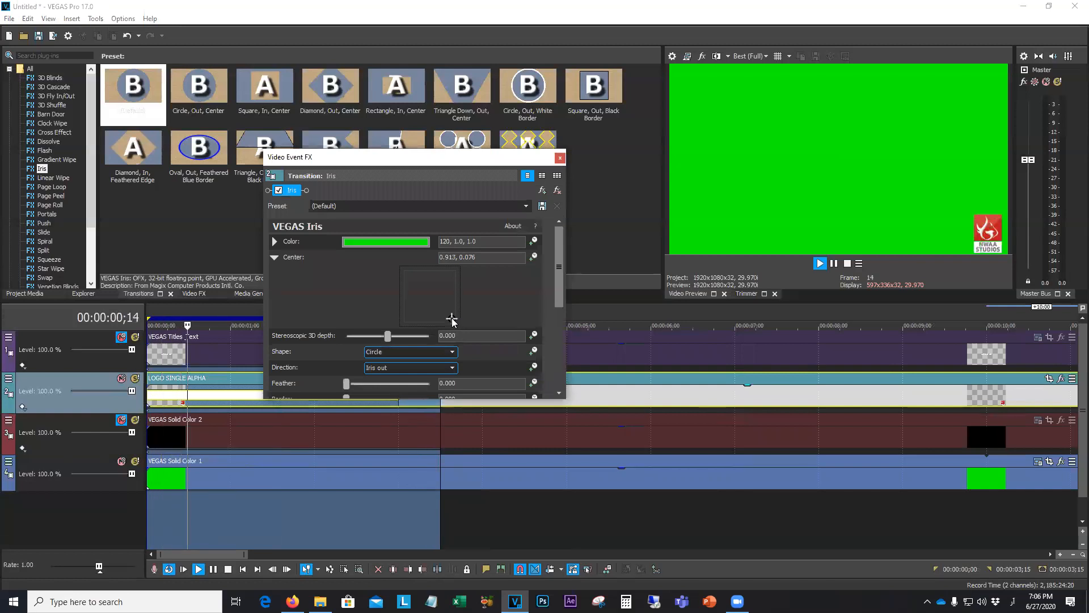
{"action": "left_click_drag", "start_coordinate": [450, 321], "coordinate": [449, 320]}
{"action": "left_click", "coordinate": [424, 367]}
{"action": "left_click", "coordinate": [417, 375]}
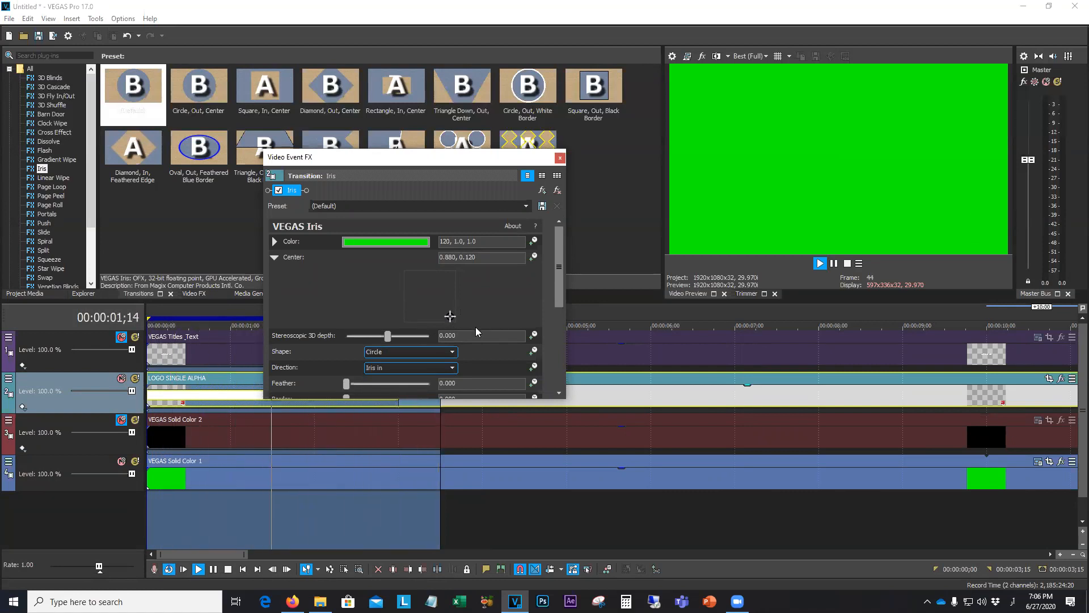
Set the Iris direction back to Iris out, move its centre to about 0.935, 0.152, and stop playback
{"action": "left_click", "coordinate": [450, 369]}
{"action": "left_click", "coordinate": [434, 386]}
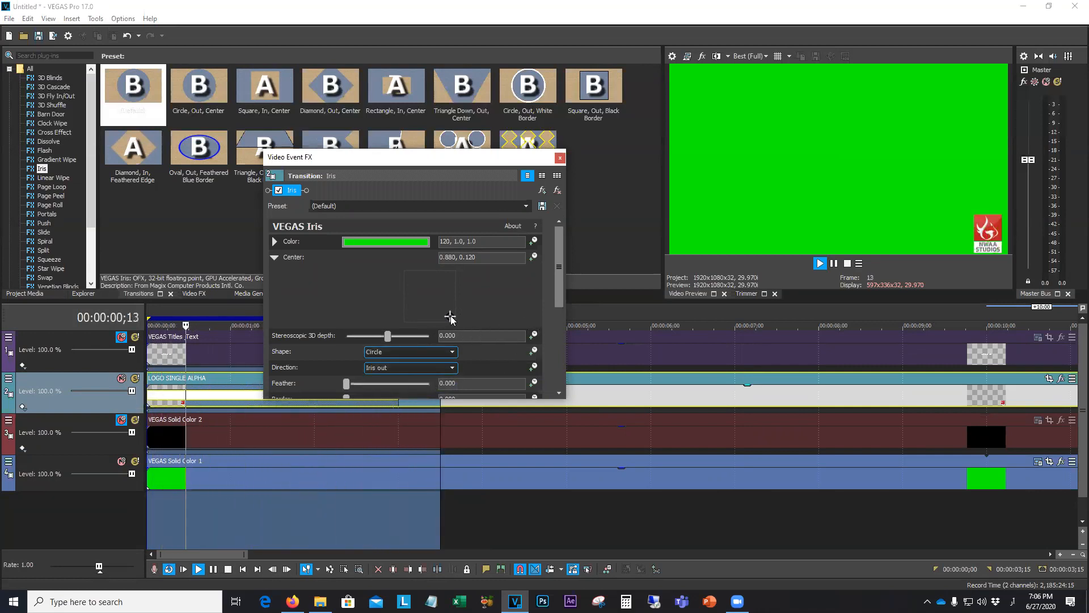
{"action": "left_click_drag", "start_coordinate": [450, 318], "coordinate": [453, 317]}
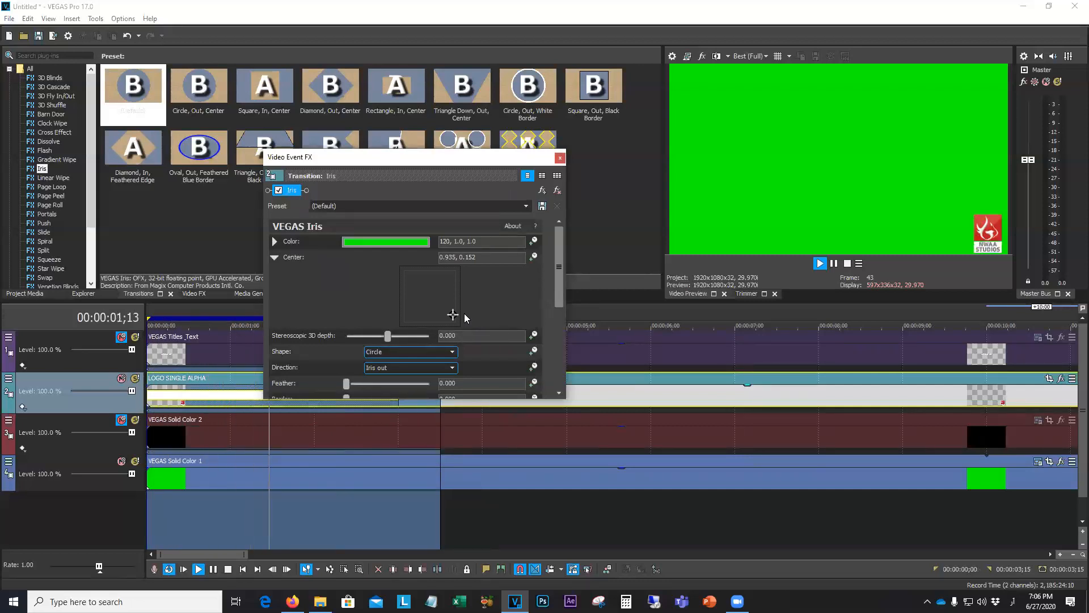
{"action": "left_click", "coordinate": [560, 159]}
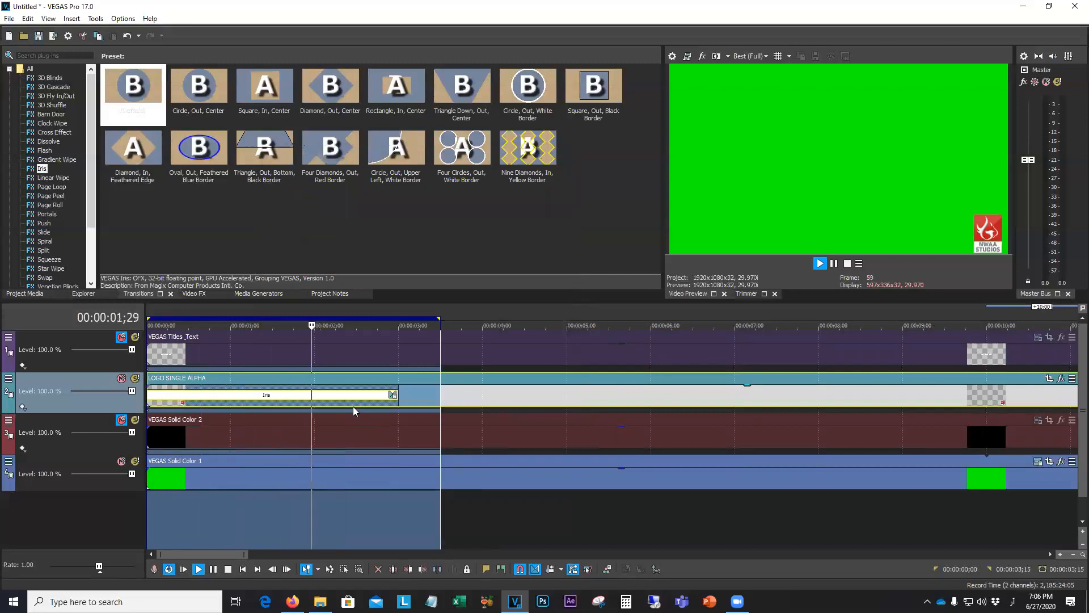
{"action": "left_click", "coordinate": [848, 264]}
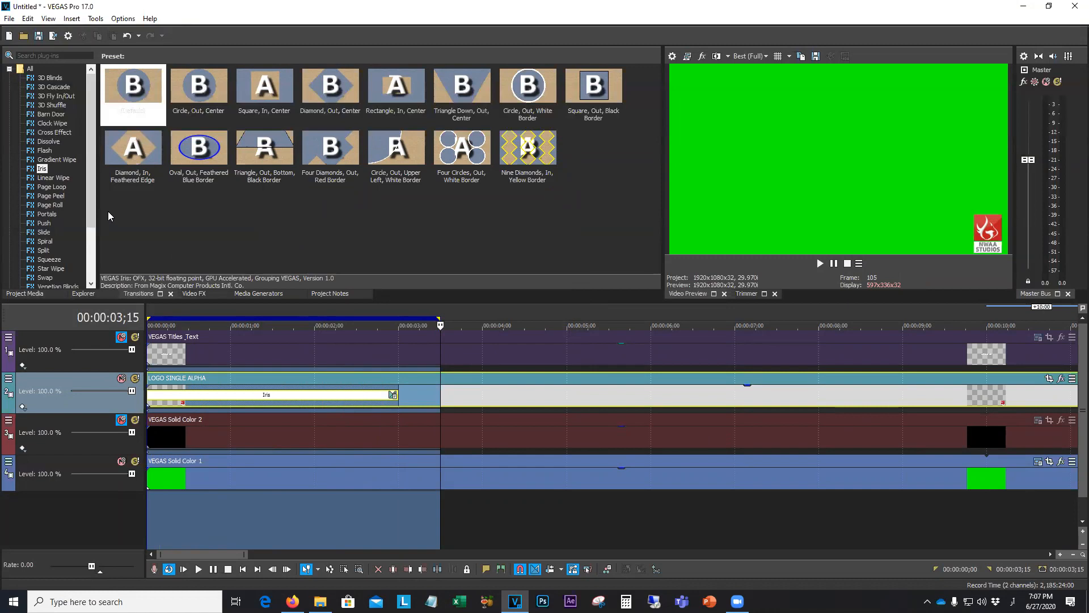
Unmute the black bar's track and add the Gradient Wipe transition preset Linear Right-Left to the start of the bar event
{"action": "left_click", "coordinate": [68, 160]}
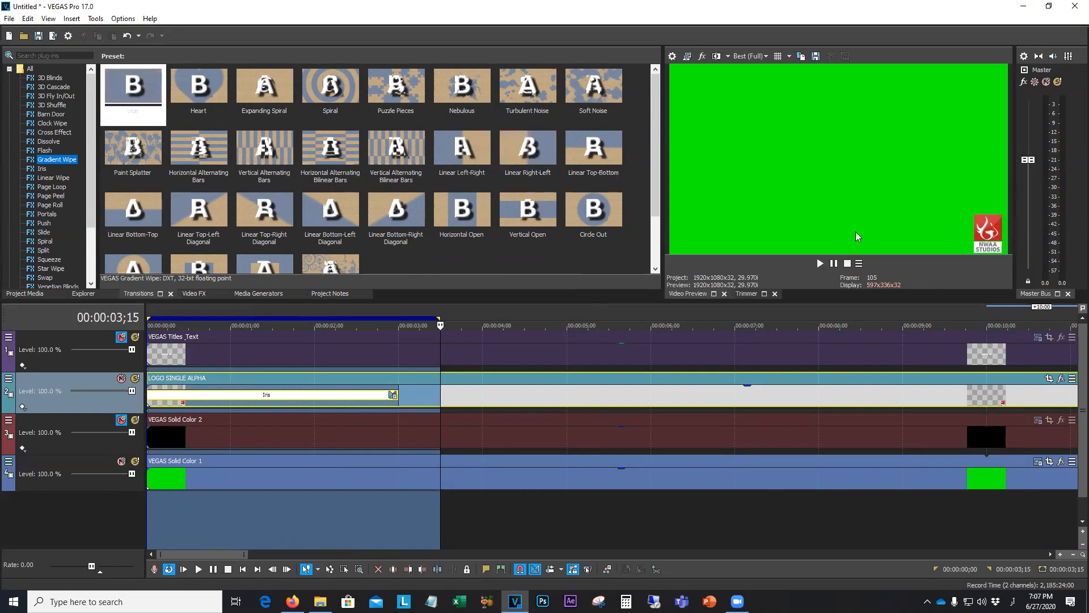
{"action": "left_click", "coordinate": [527, 156]}
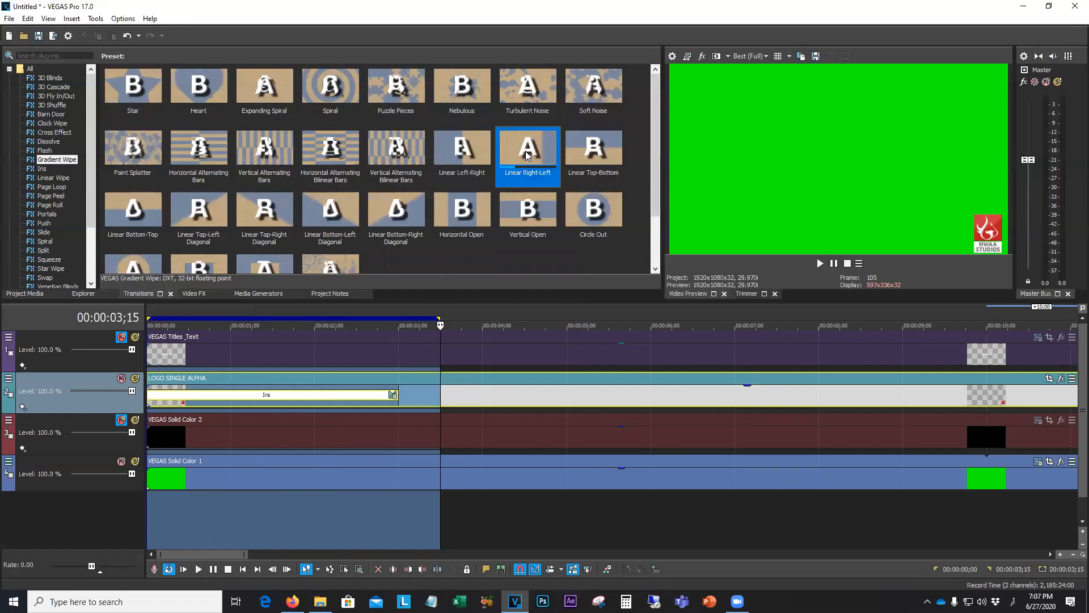
{"action": "left_click", "coordinate": [120, 421]}
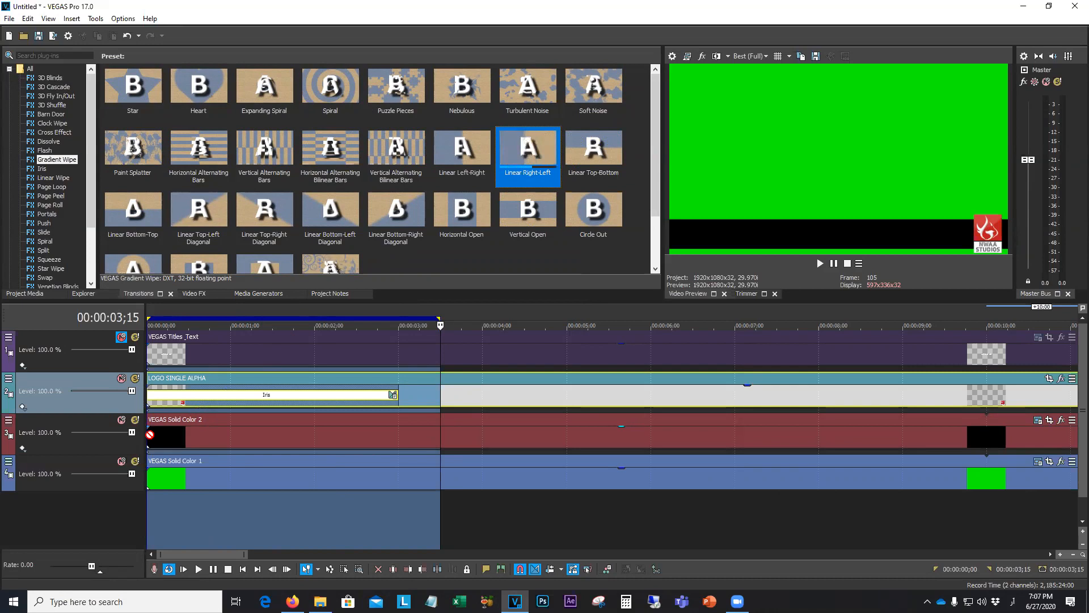
{"action": "left_click_drag", "start_coordinate": [148, 440], "coordinate": [145, 434]}
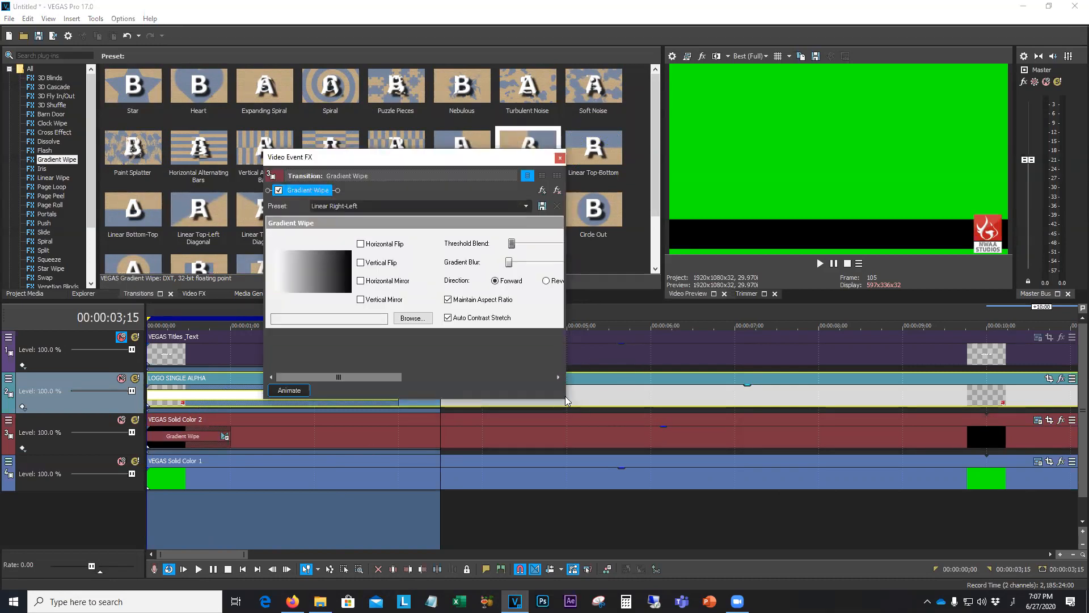
{"action": "left_click_drag", "start_coordinate": [562, 400], "coordinate": [658, 425]}
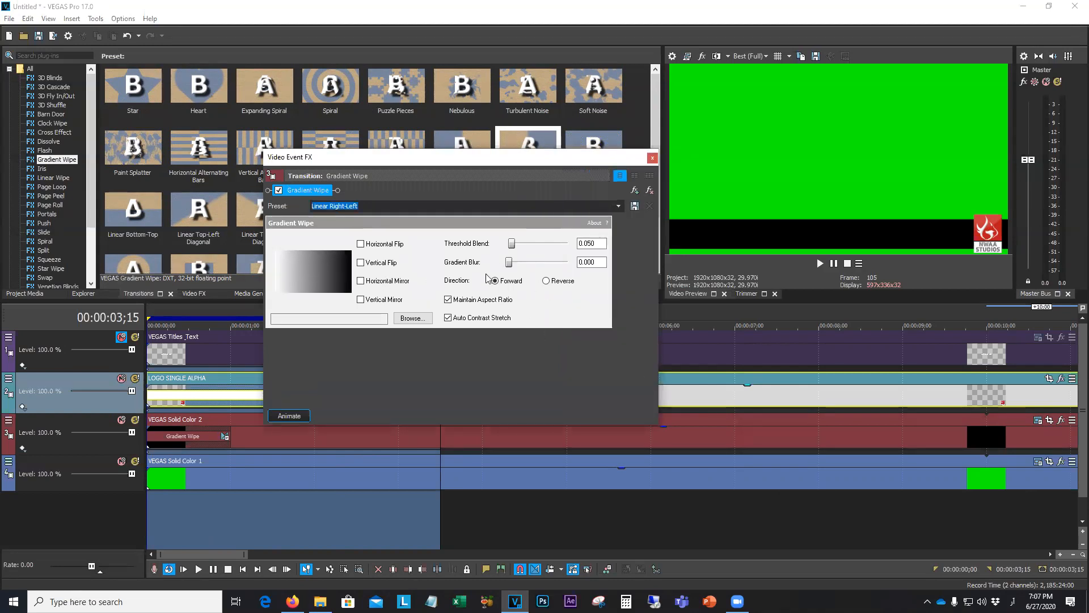
{"action": "left_click", "coordinate": [652, 158]}
Play back the logo and bar transitions and extend the loop region to about 6 seconds
{"action": "key", "text": "space"}
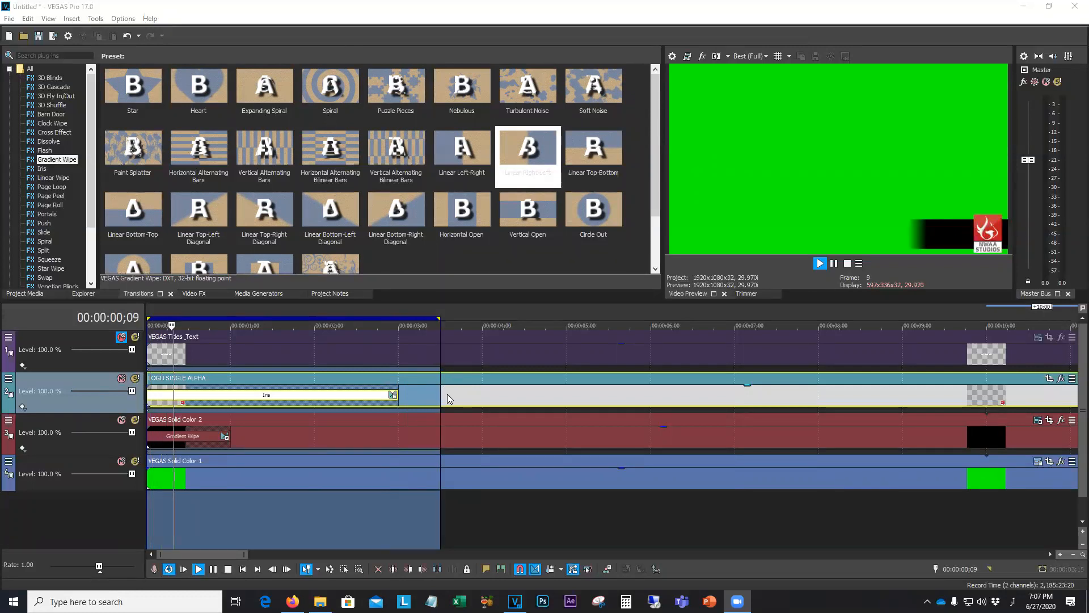
{"action": "left_click_drag", "start_coordinate": [440, 318], "coordinate": [652, 318]}
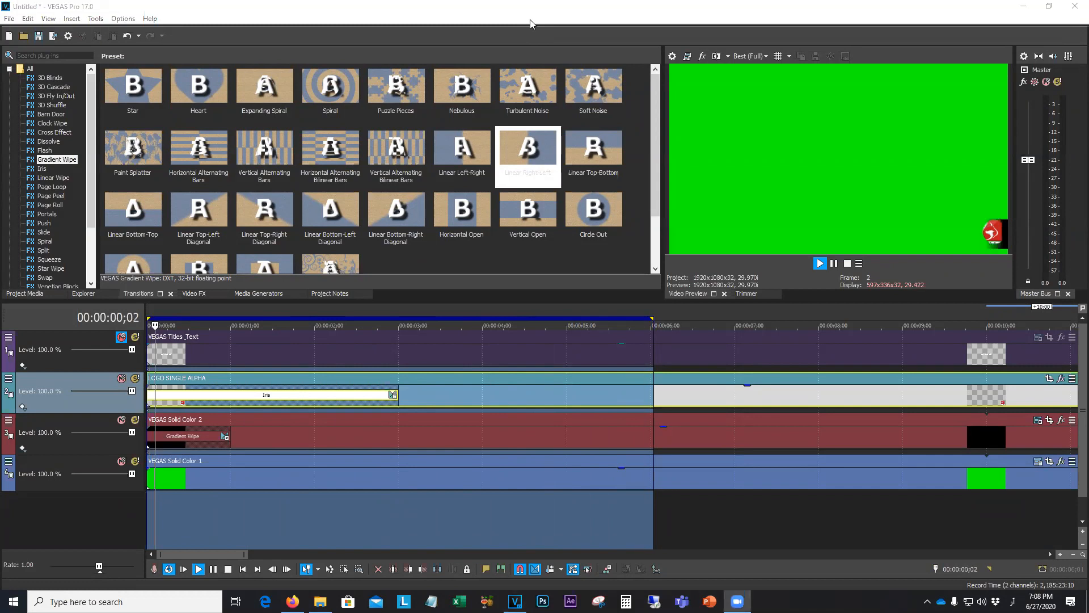
Lengthen the black bar's Gradient Wipe to about 4.6 seconds and add a Linear Right-Left Gradient Wipe of matching length to the title's start
{"action": "left_click_drag", "start_coordinate": [229, 436], "coordinate": [535, 438]}
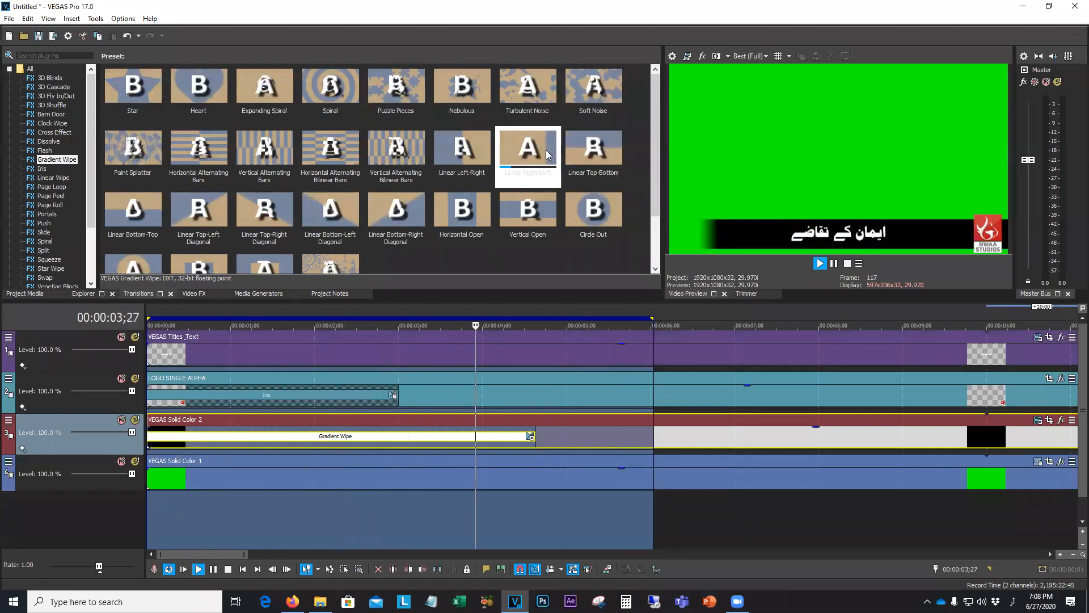
{"action": "left_click_drag", "start_coordinate": [538, 151], "coordinate": [170, 352]}
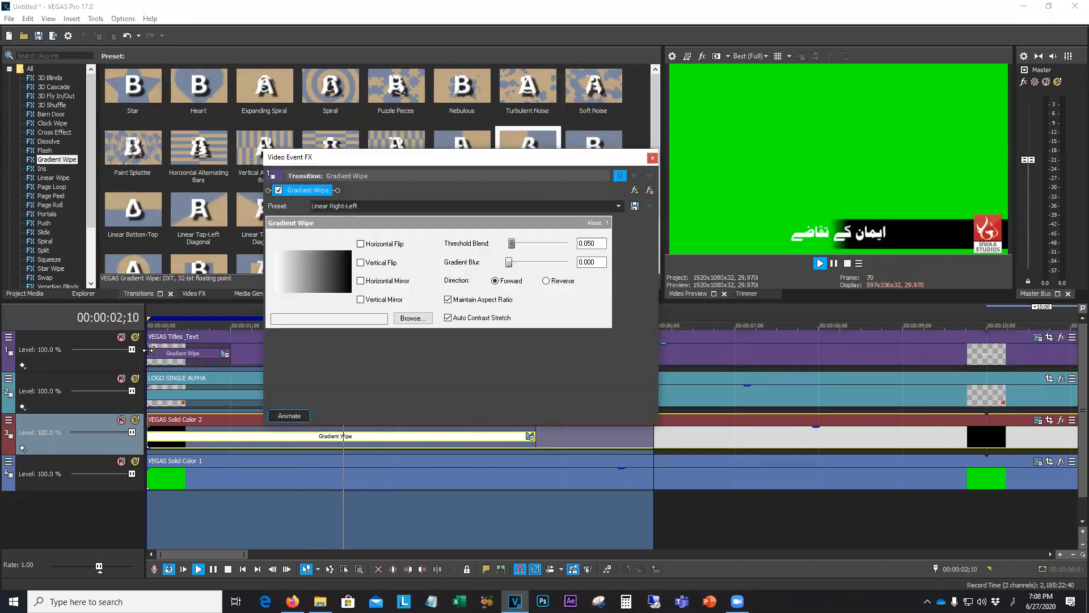
{"action": "left_click", "coordinate": [652, 159]}
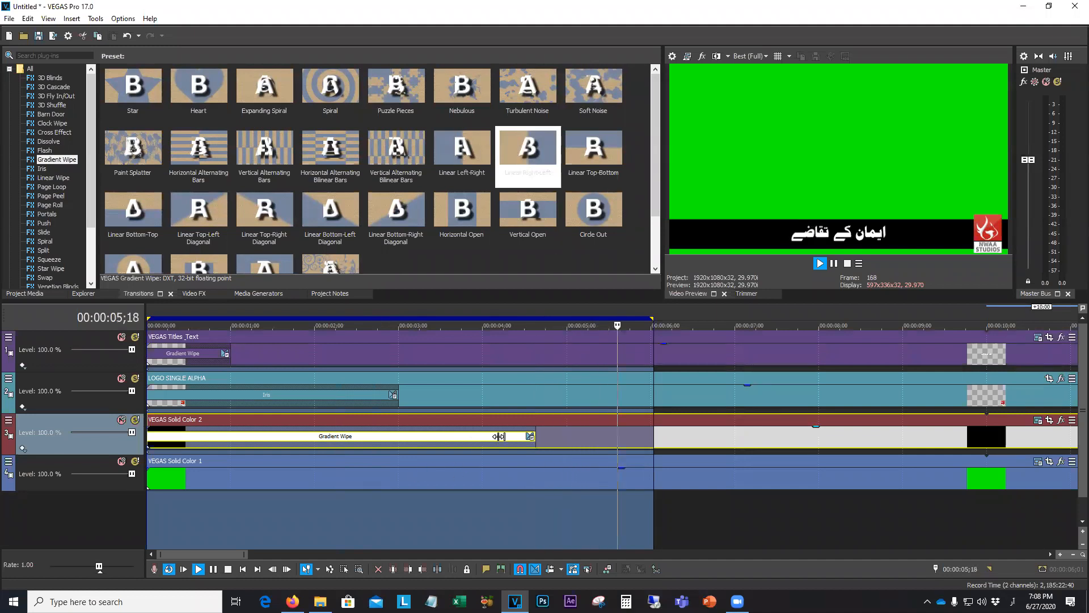
{"action": "left_click_drag", "start_coordinate": [235, 356], "coordinate": [533, 352]}
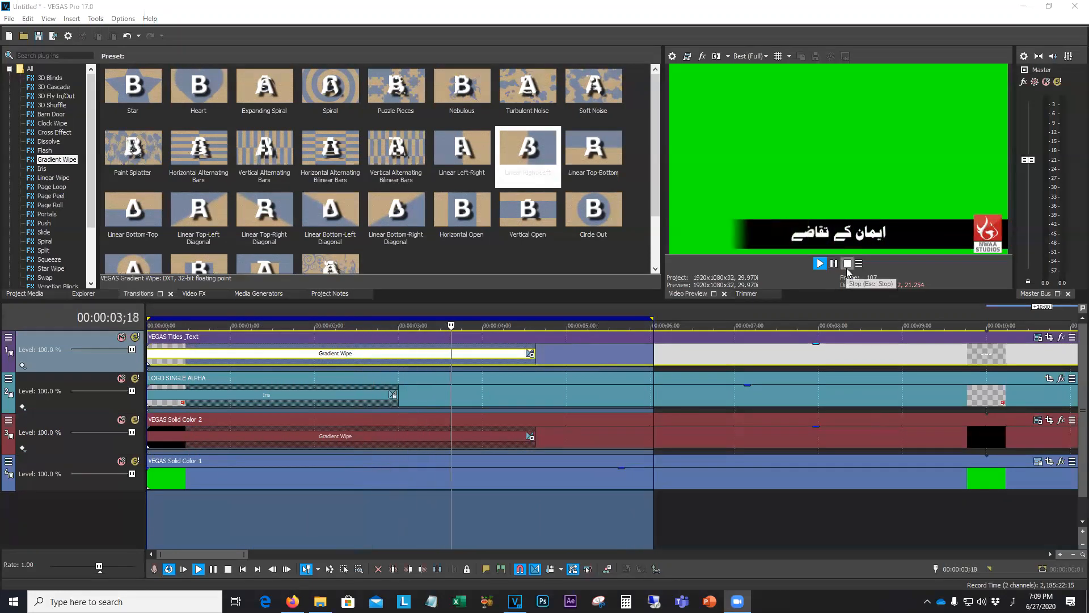
Shorten the Gradient Wipes on the black bar and title to about 3 seconds, matching the logo's Iris, and play back the animation
{"action": "key", "text": "space"}
{"action": "left_click_drag", "start_coordinate": [534, 434], "coordinate": [398, 435]}
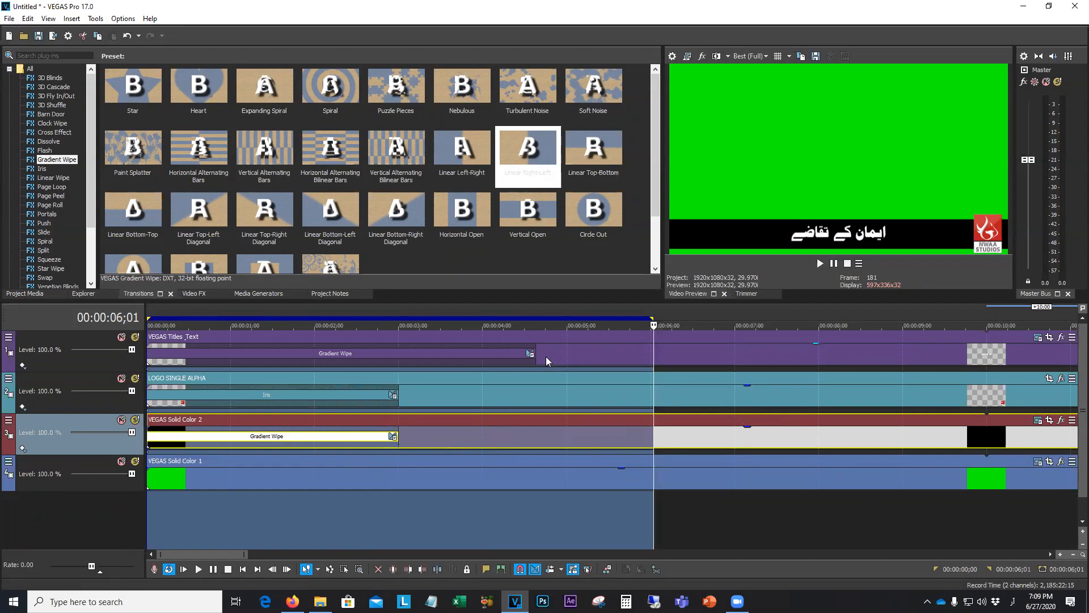
{"action": "left_click_drag", "start_coordinate": [533, 355], "coordinate": [534, 355]}
{"action": "left_click_drag", "start_coordinate": [414, 354], "coordinate": [398, 355]}
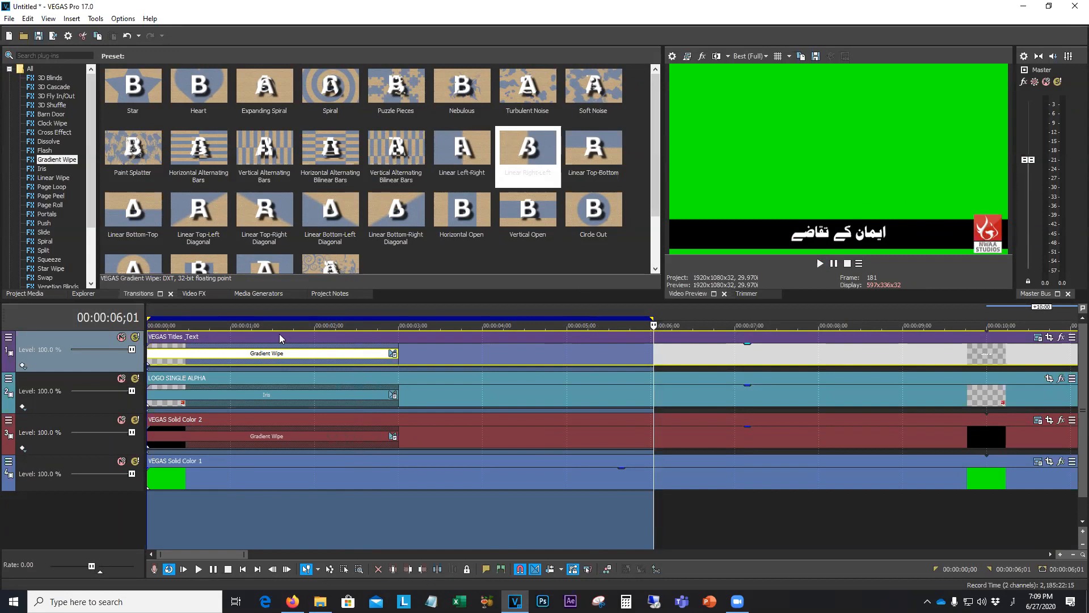
{"action": "mouse_move", "coordinate": [279, 347]}
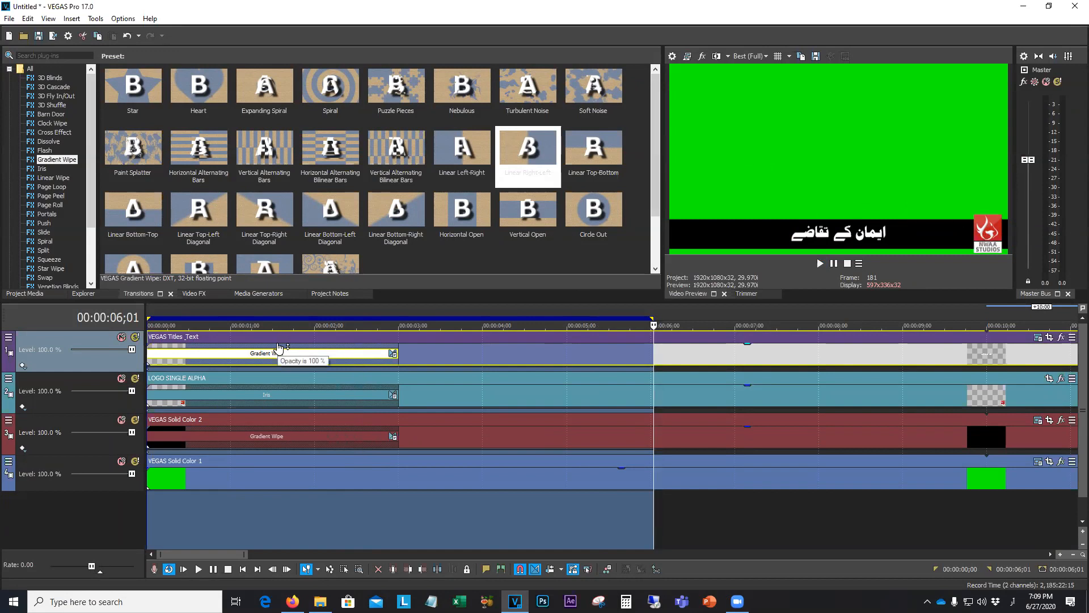
{"action": "key", "text": "space"}
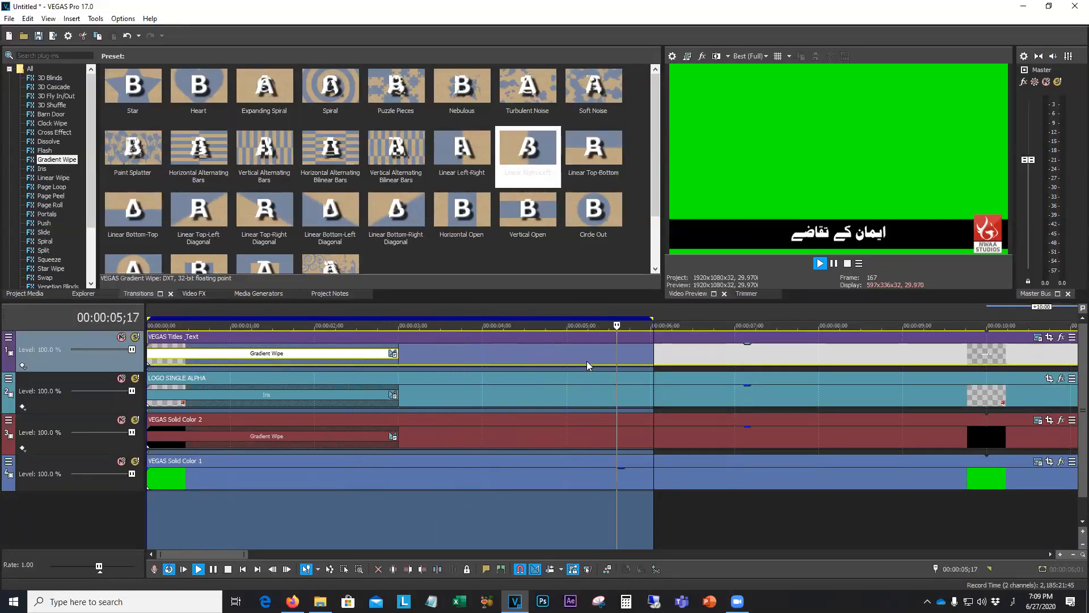
{"action": "left_click", "coordinate": [847, 264]}
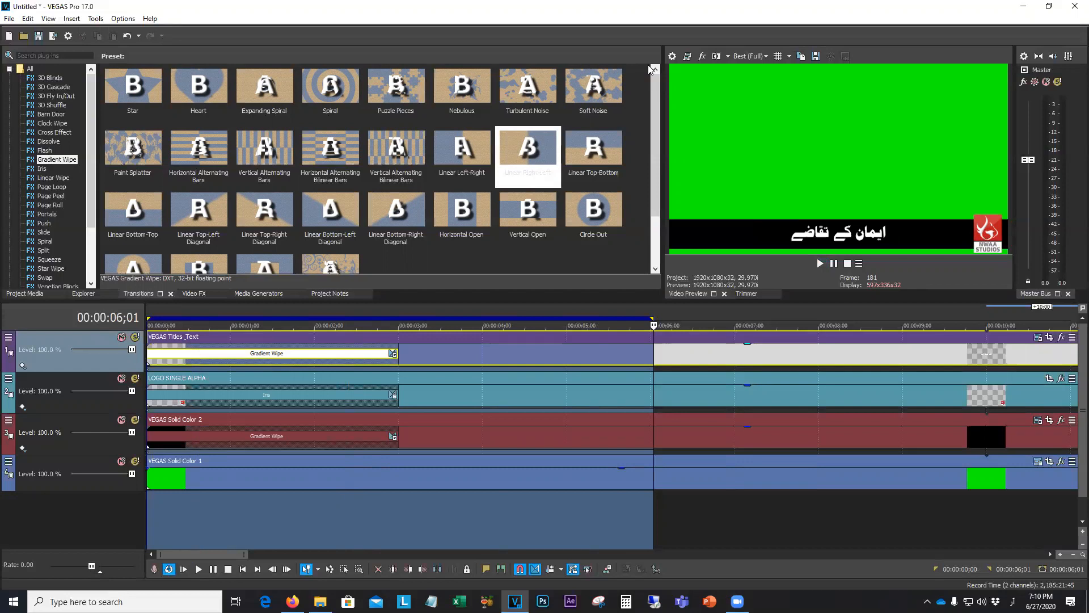
{"action": "left_click", "coordinate": [651, 70]}
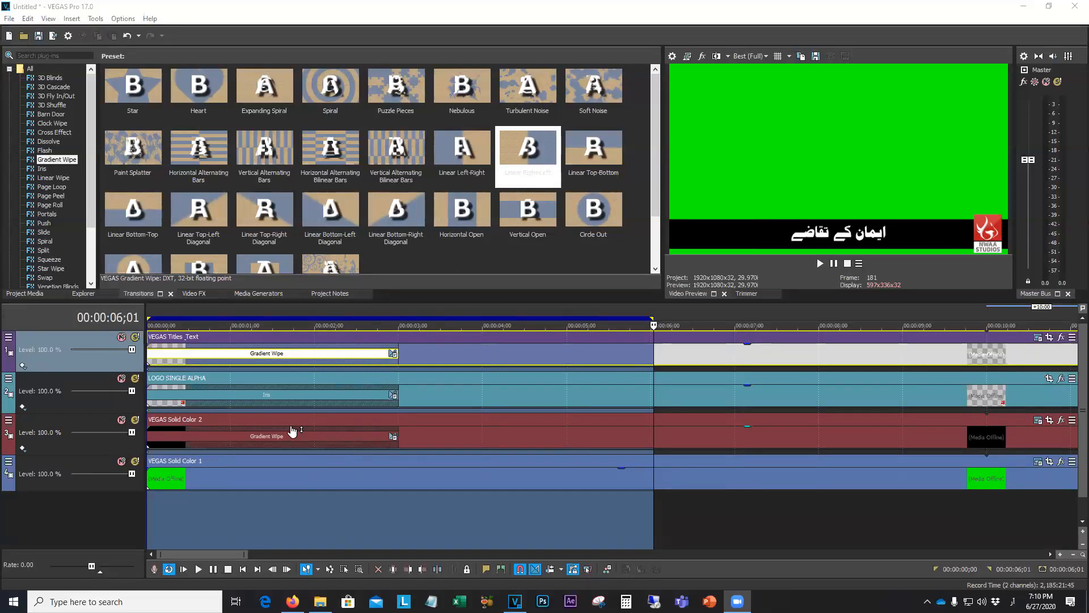
Try a longer Gradient Wipe of about 5.2 seconds on the black bar and play it back
{"action": "left_click_drag", "start_coordinate": [394, 429], "coordinate": [584, 436]}
{"action": "key", "text": "space"}
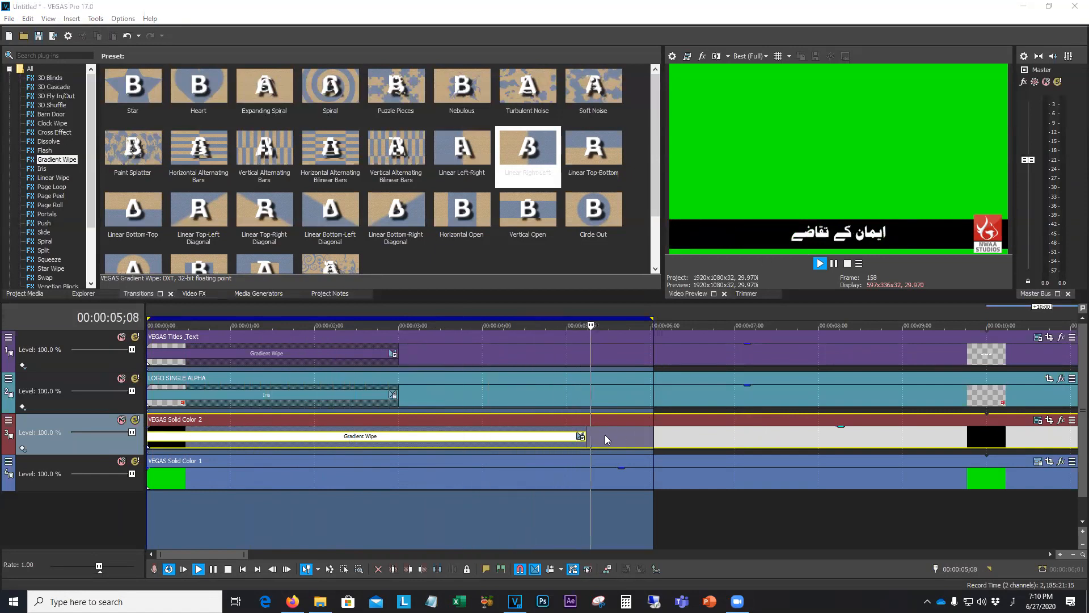
{"action": "key", "text": "space"}
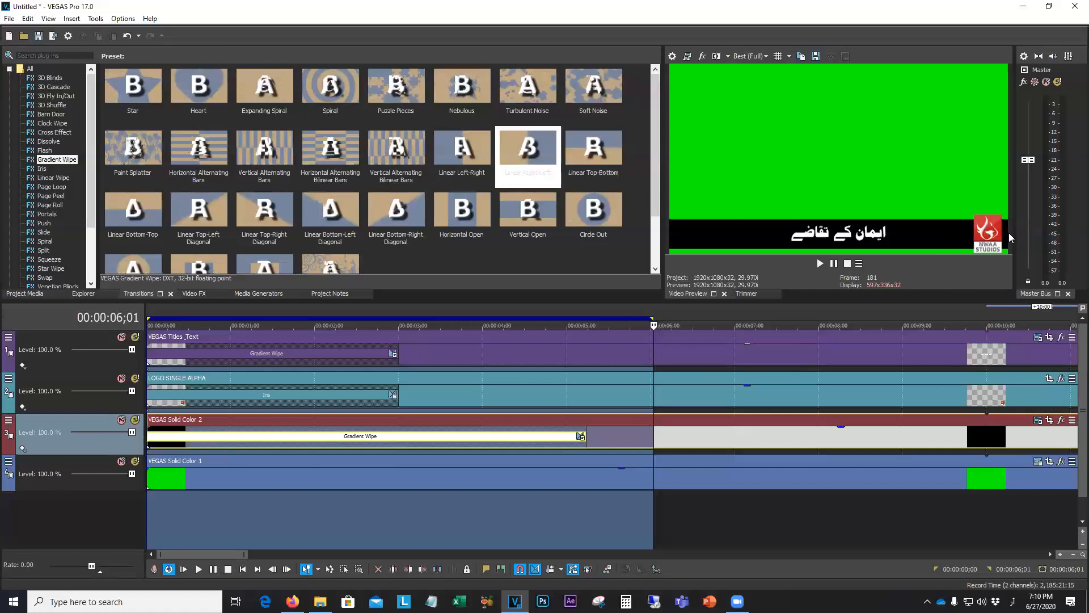
Try a faster Gradient Wipe of about 1.4 seconds on the black bar and play it with the loop region ending at 00:00:01;27
{"action": "left_click_drag", "start_coordinate": [583, 435], "coordinate": [261, 431]}
{"action": "left_click_drag", "start_coordinate": [653, 318], "coordinate": [306, 318]}
{"action": "left_click", "coordinate": [820, 263]}
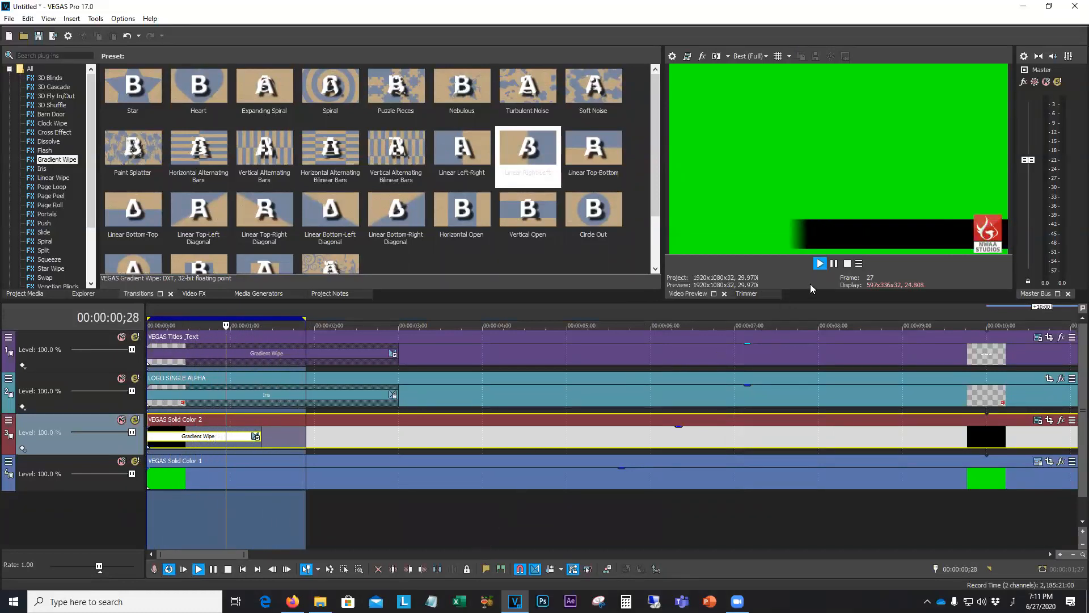
{"action": "left_click", "coordinate": [847, 264]}
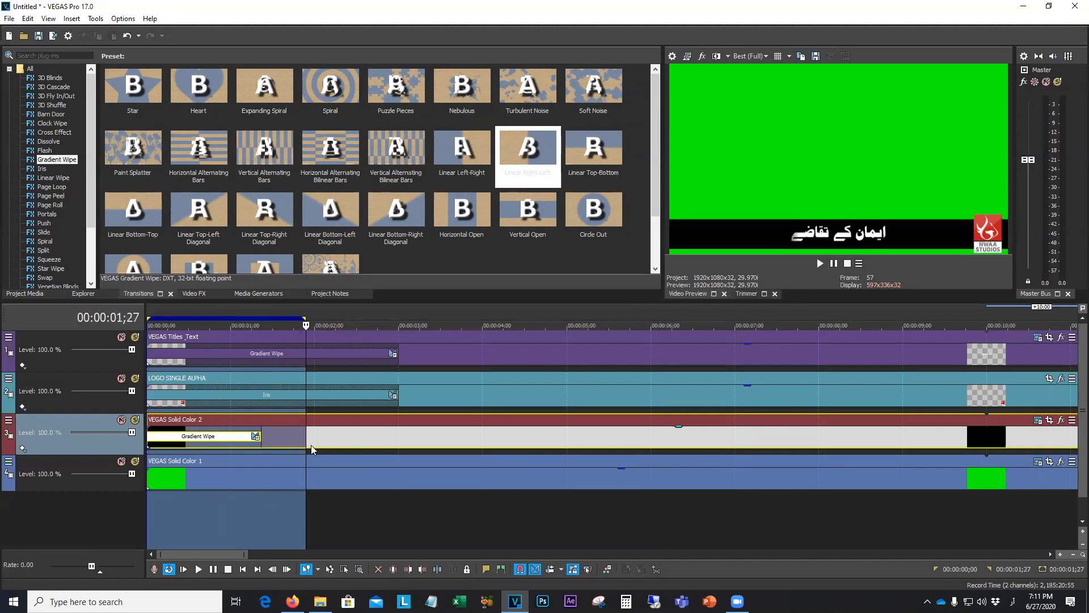
Lengthen the black bar's Gradient Wipe to about 3 seconds and play back the animation with the loop region ending at 00:00:03;09
{"action": "left_click_drag", "start_coordinate": [257, 436], "coordinate": [396, 448]}
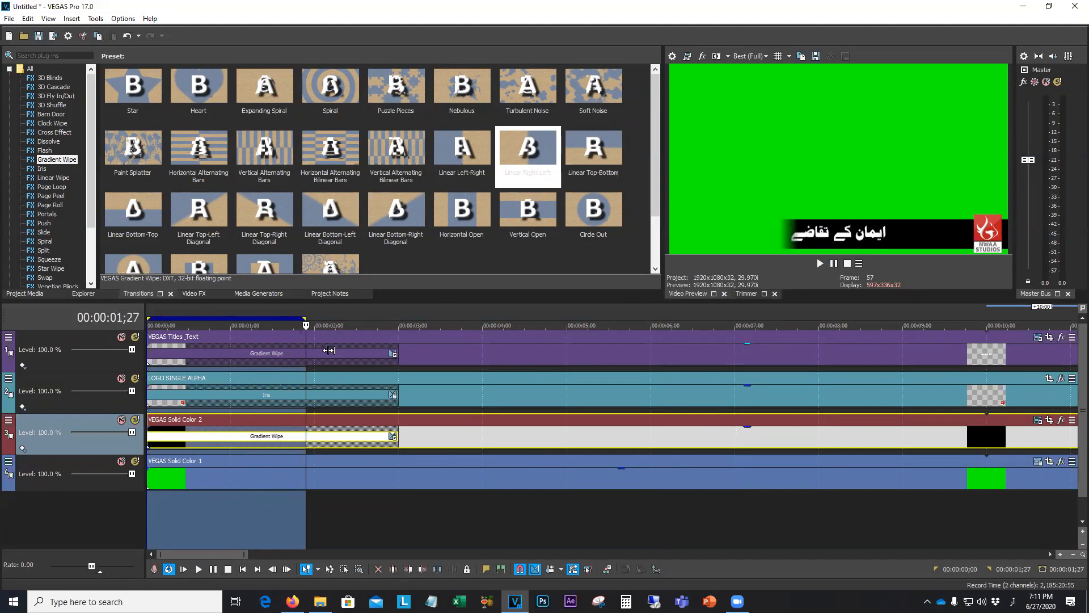
{"action": "left_click_drag", "start_coordinate": [304, 315], "coordinate": [424, 316]}
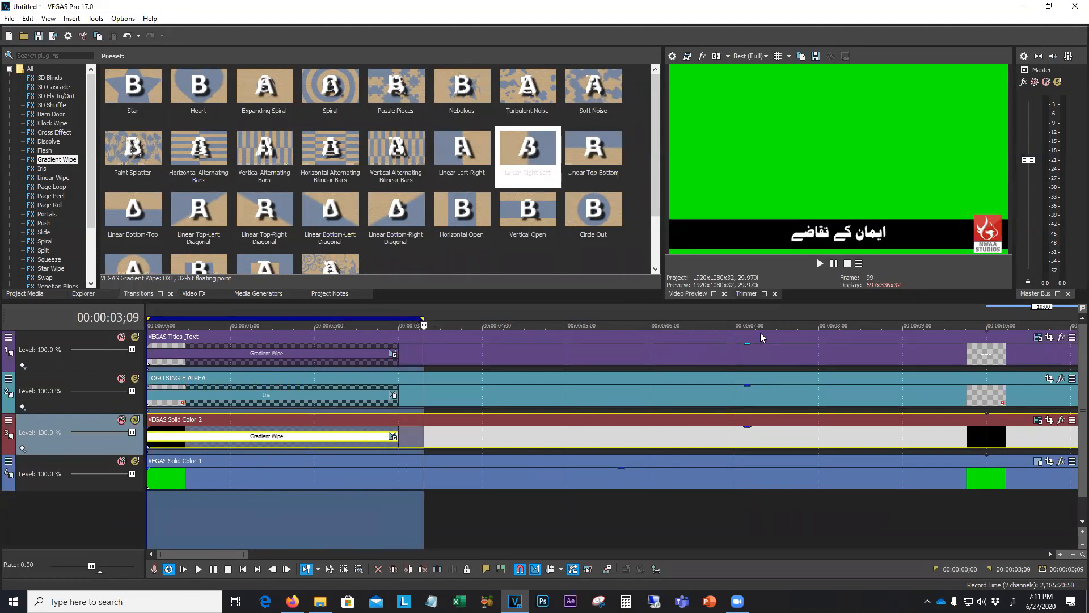
{"action": "left_click", "coordinate": [820, 264]}
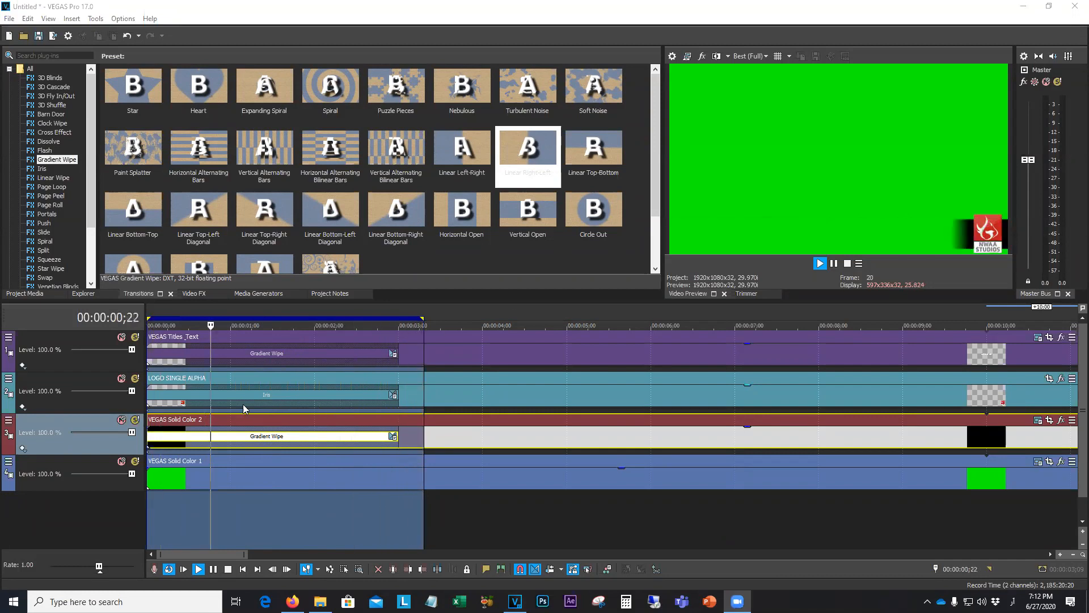
{"action": "scroll", "coordinate": [261, 436], "scroll_direction": "up", "scroll_amount": 2}
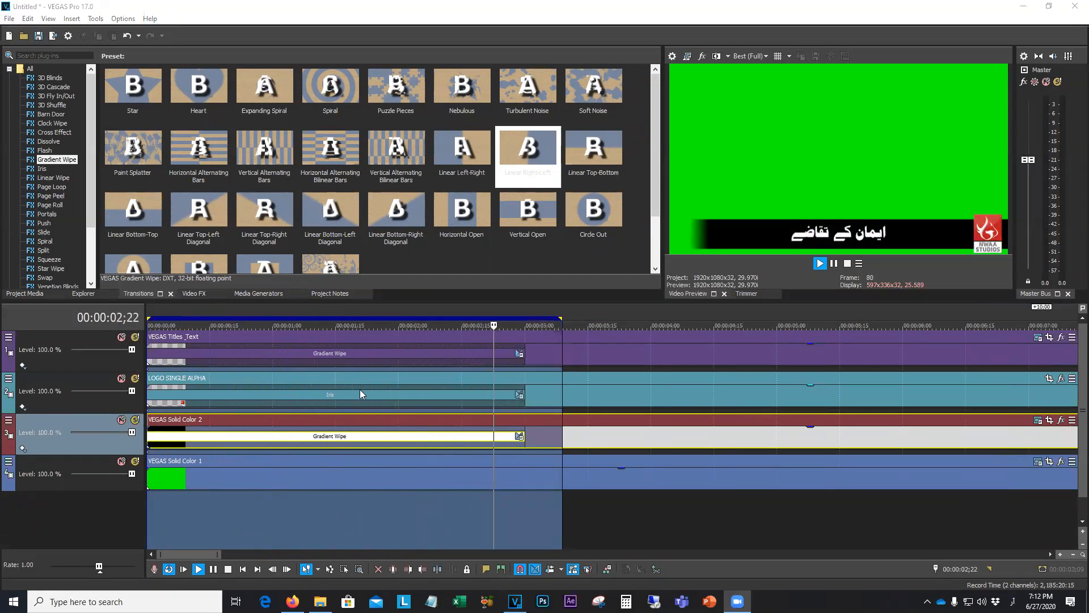
{"action": "left_click", "coordinate": [847, 263]}
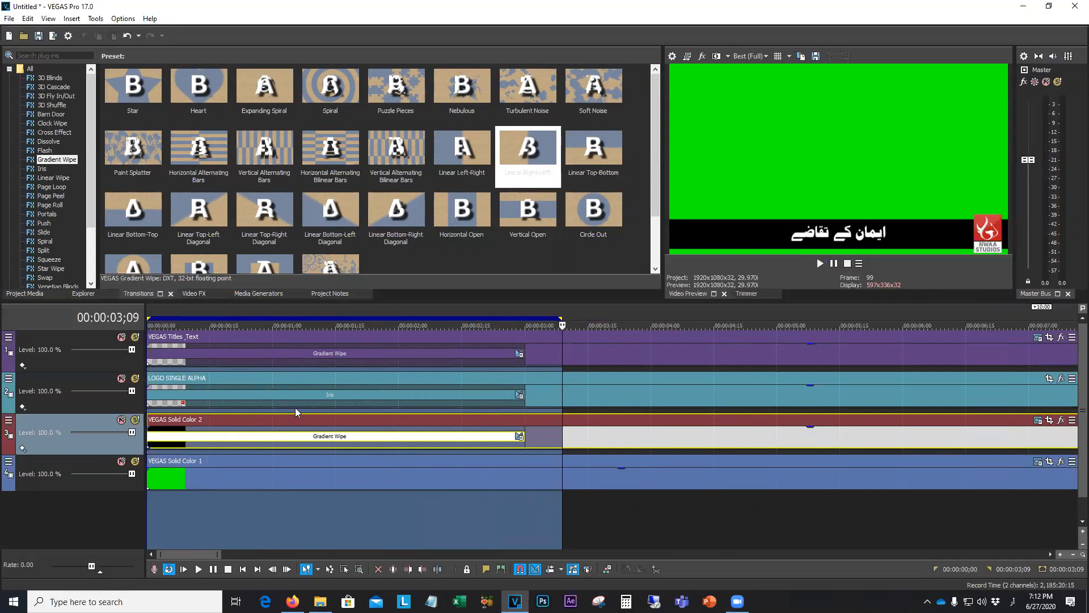
Mute the logo, black bar and green background tracks and play back the title's transition alone
{"action": "left_click", "coordinate": [122, 378]}
{"action": "left_click", "coordinate": [121, 420]}
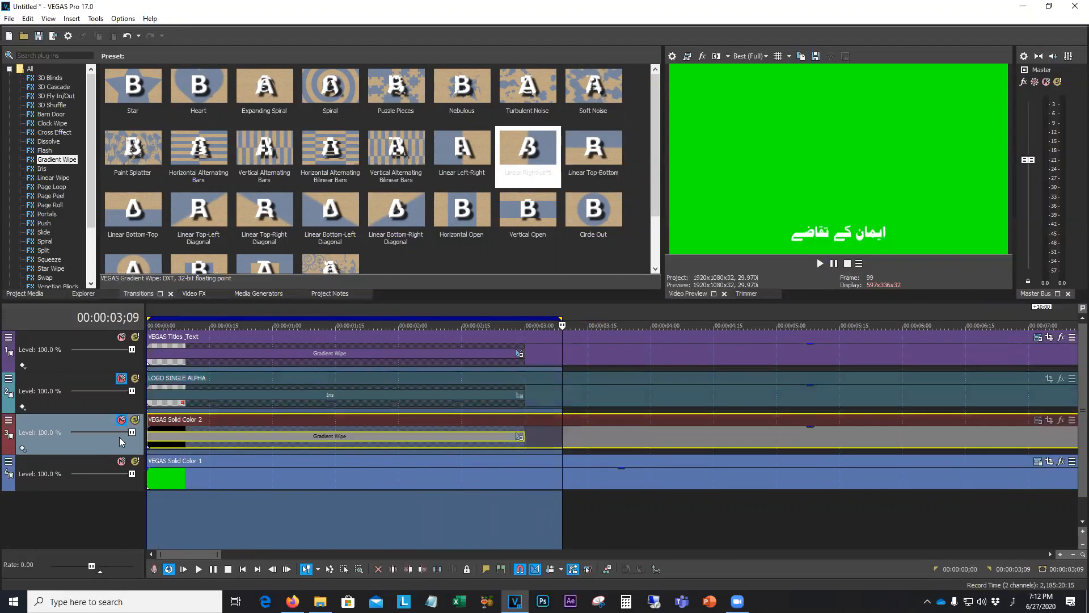
{"action": "left_click", "coordinate": [121, 462]}
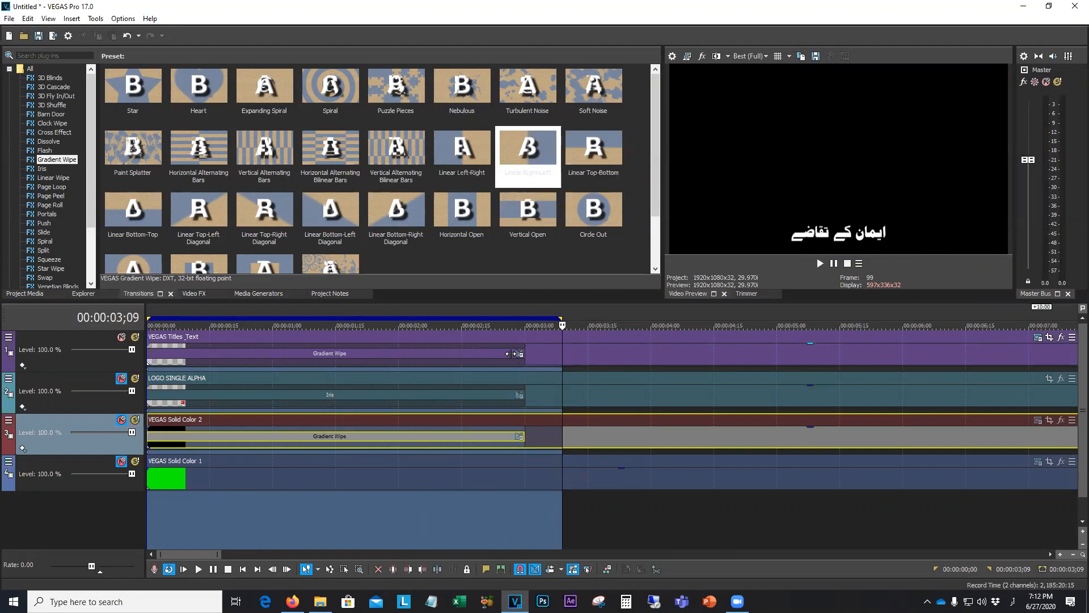
{"action": "left_click", "coordinate": [820, 264]}
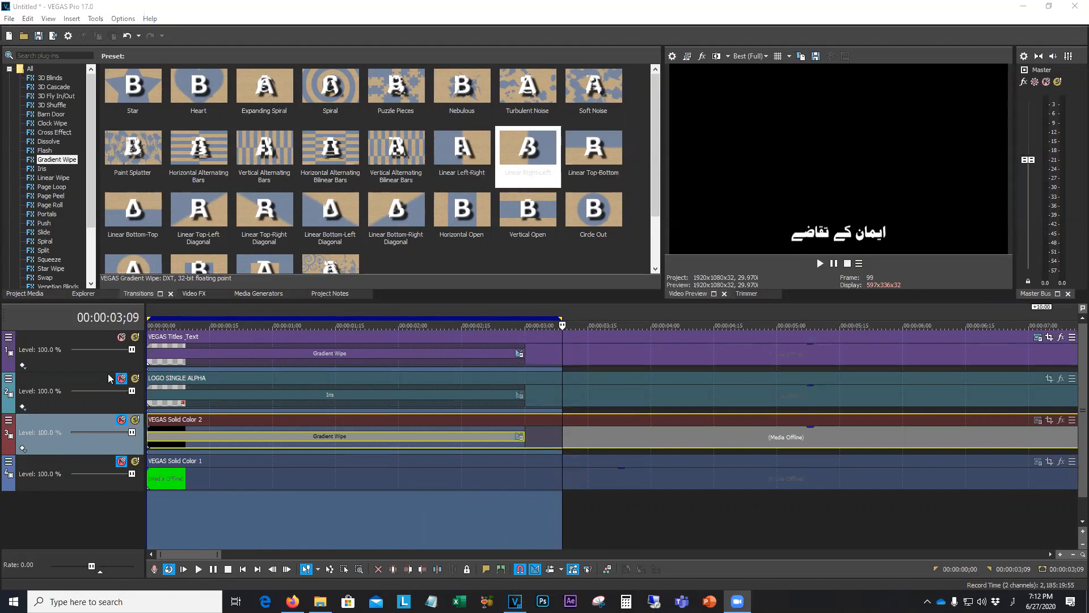
Unmute the logo, black bar and green background tracks
{"action": "left_click", "coordinate": [121, 378]}
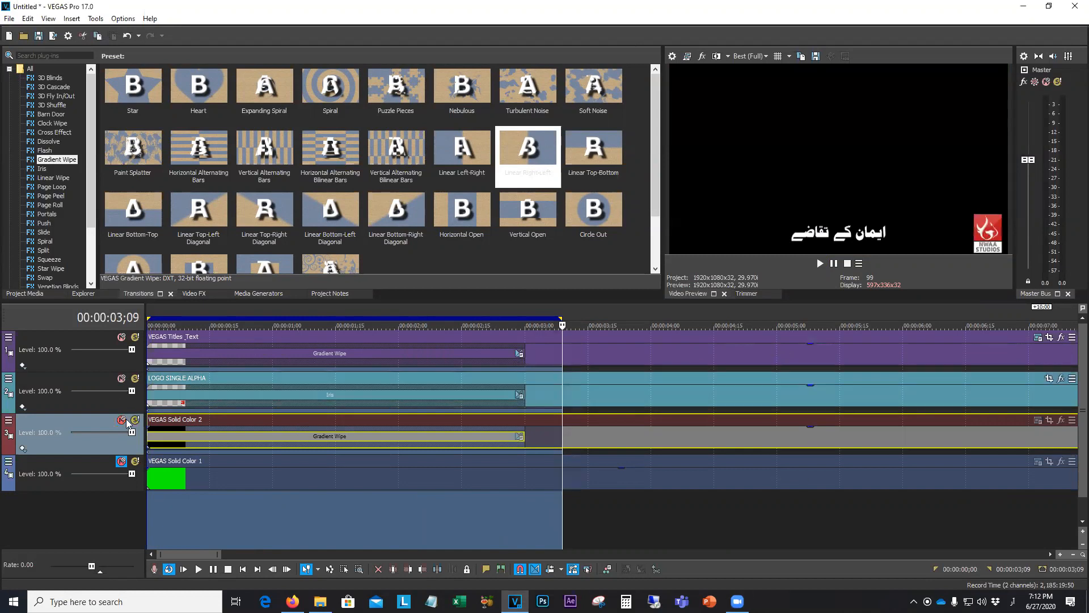
{"action": "left_click", "coordinate": [124, 421]}
{"action": "left_click", "coordinate": [121, 461]}
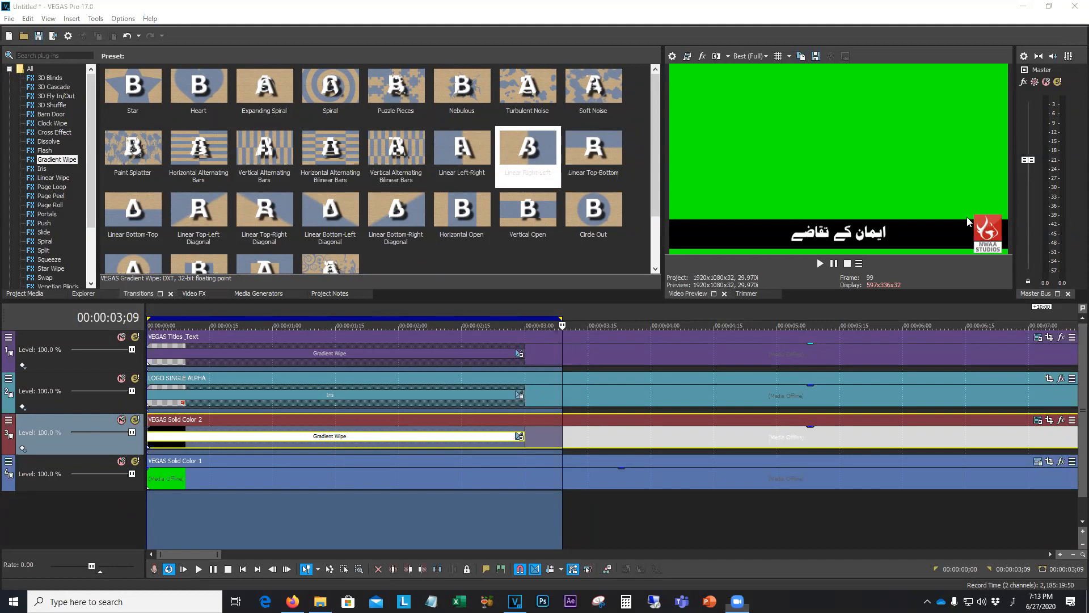
Extend the loop region to the end of the events at 00:00:20;00 and play back the lower third
{"action": "scroll", "coordinate": [693, 473], "scroll_direction": "down", "scroll_amount": 5}
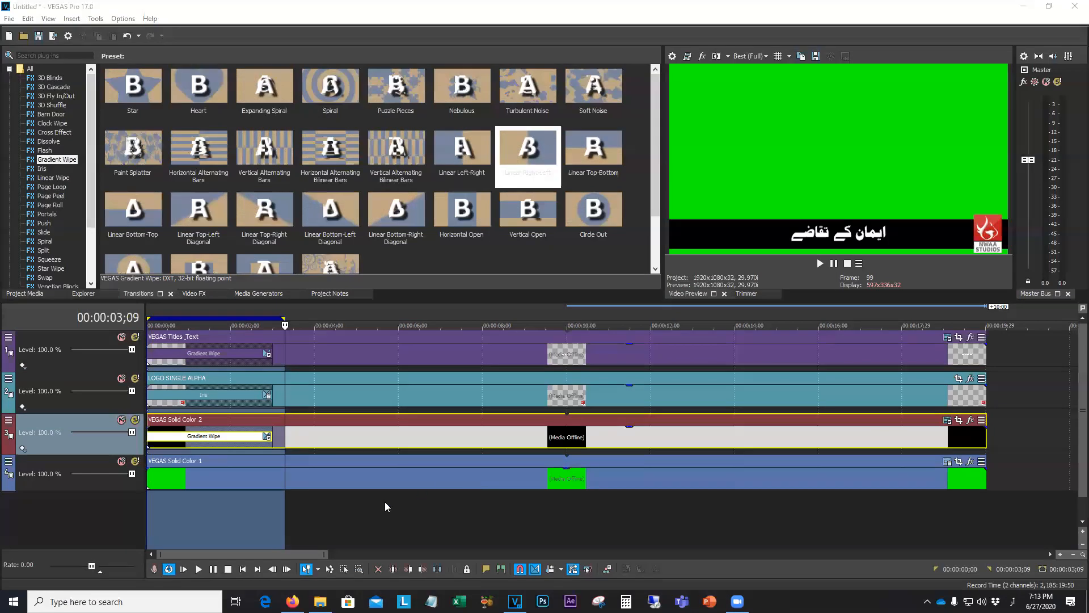
{"action": "left_click_drag", "start_coordinate": [285, 317], "coordinate": [982, 321]}
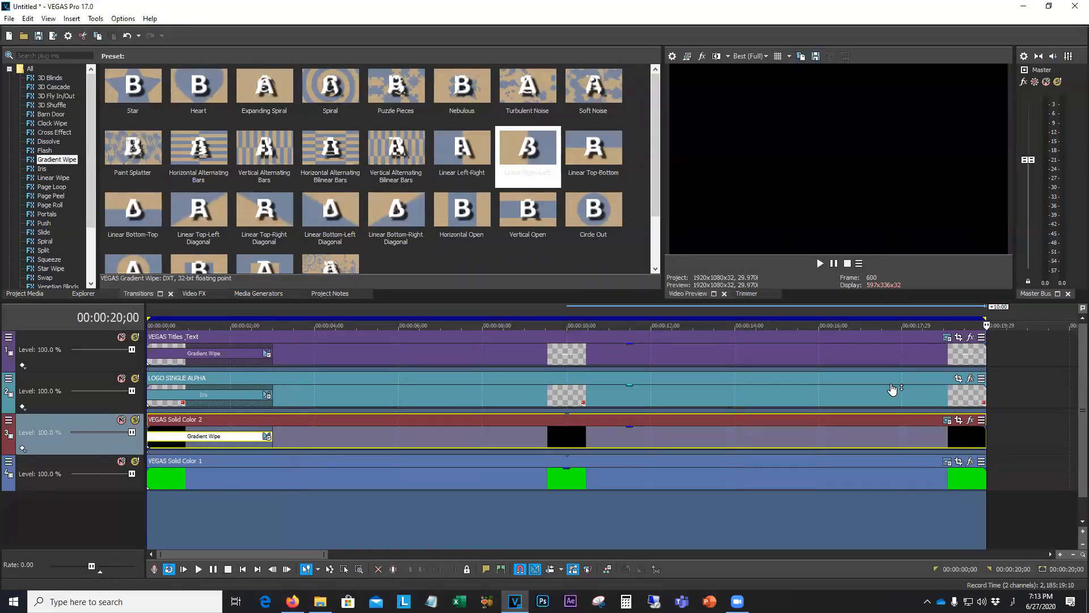
{"action": "key", "text": "space"}
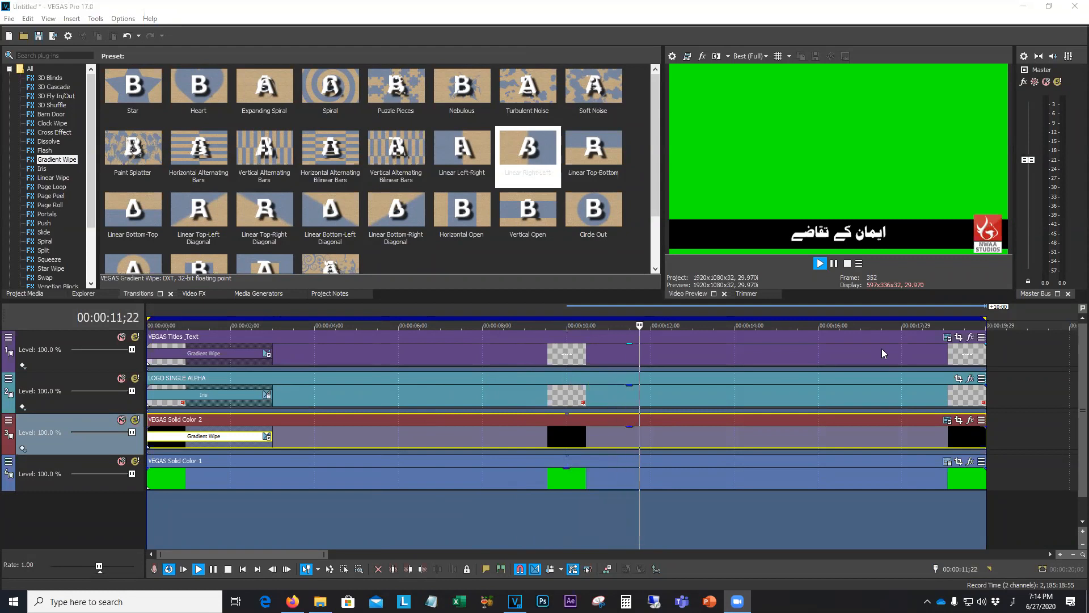
{"action": "left_click", "coordinate": [844, 265]}
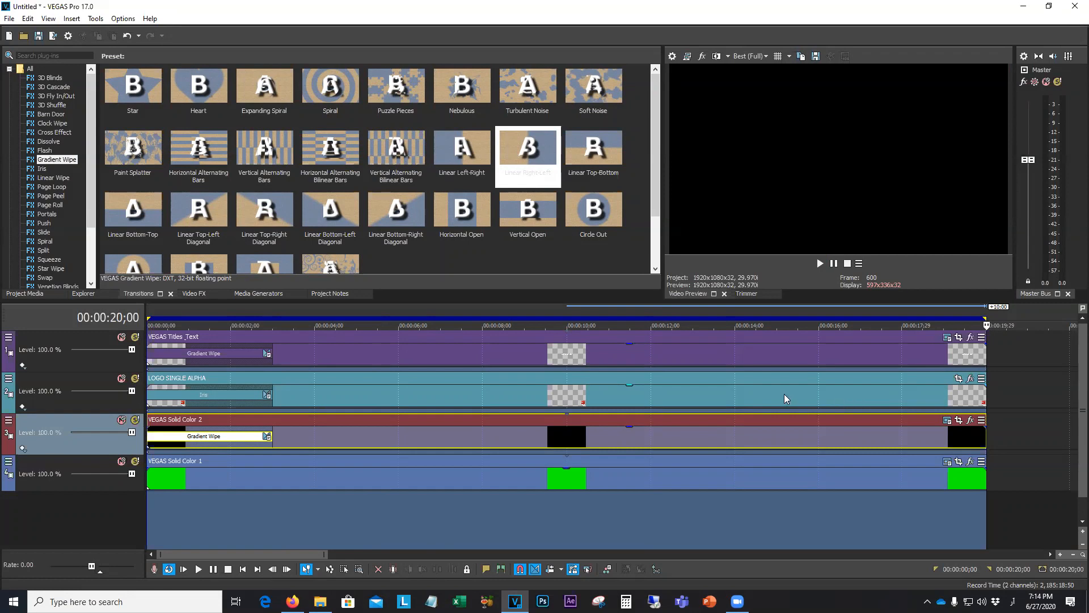
Try a short loop region in the middle of the events, from about 5 to 6.8 seconds
{"action": "left_click", "coordinate": [767, 395]}
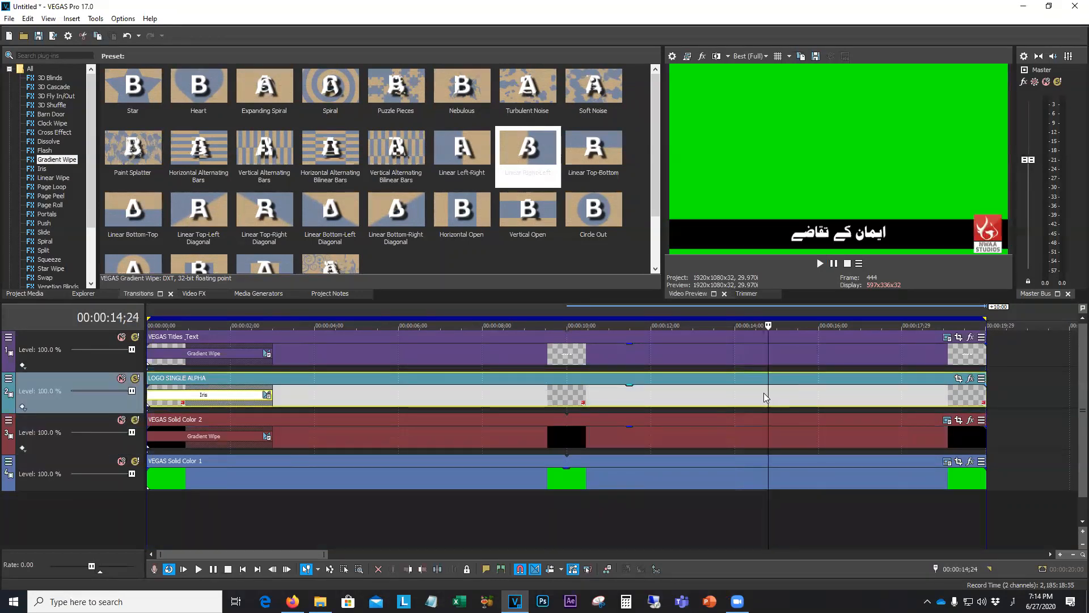
{"action": "left_click_drag", "start_coordinate": [985, 319], "coordinate": [401, 300]}
{"action": "left_click_drag", "start_coordinate": [147, 319], "coordinate": [356, 330]}
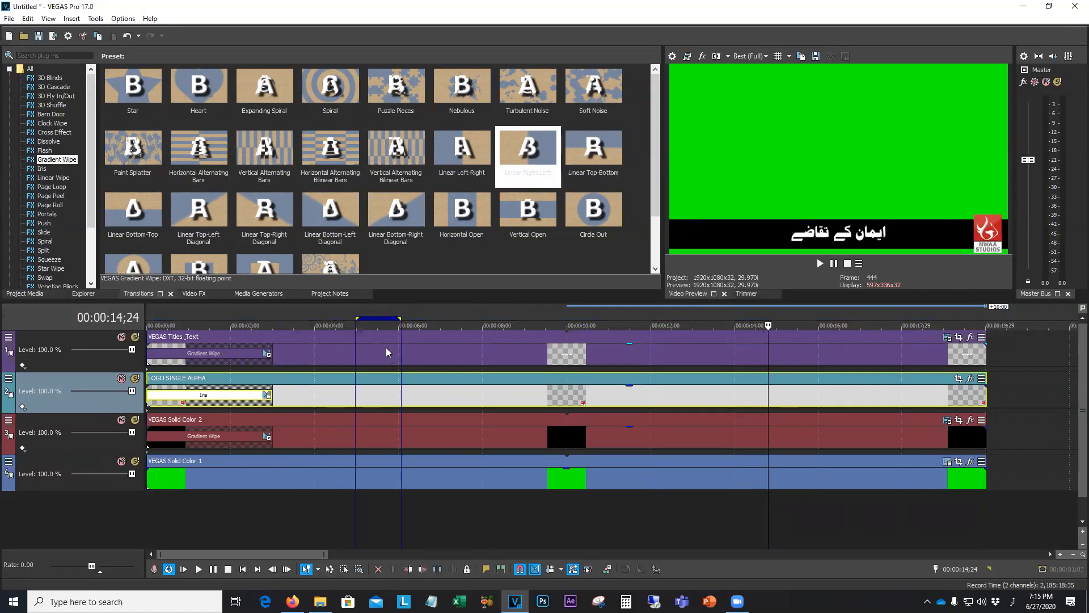
{"action": "left_click_drag", "start_coordinate": [399, 318], "coordinate": [432, 318]}
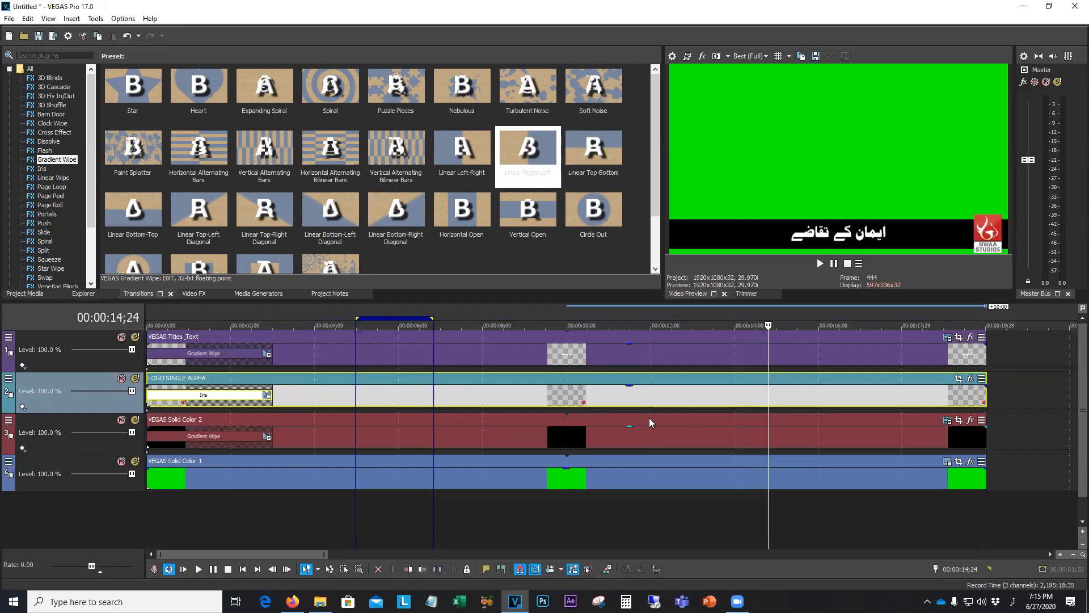
Match the loop region to the title event and shorten its end to 00:00:14;00
{"action": "double_click", "coordinate": [446, 354]}
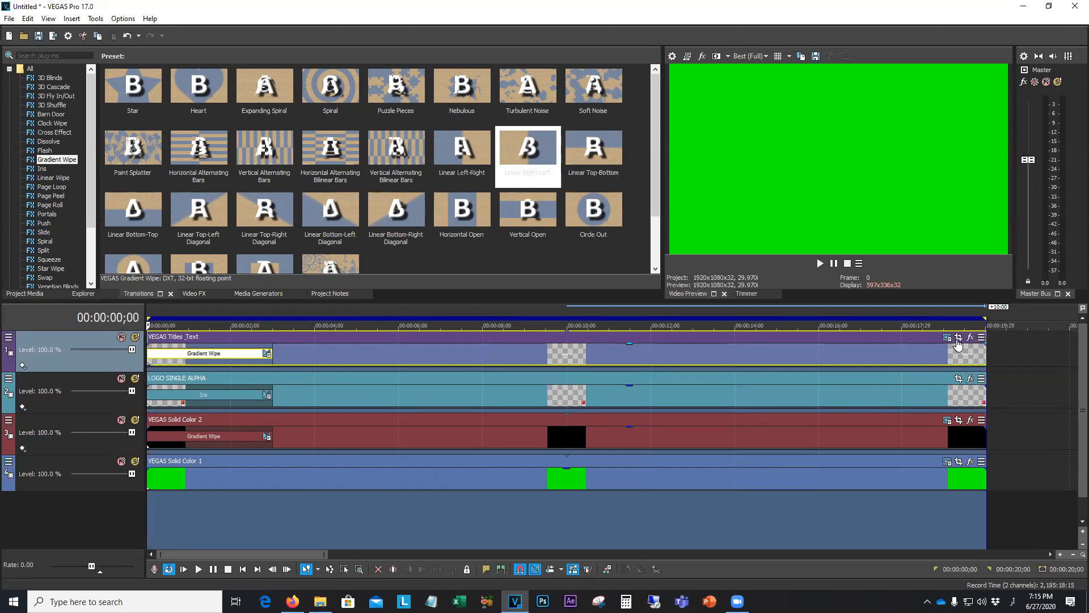
{"action": "left_click_drag", "start_coordinate": [983, 324], "coordinate": [733, 308]}
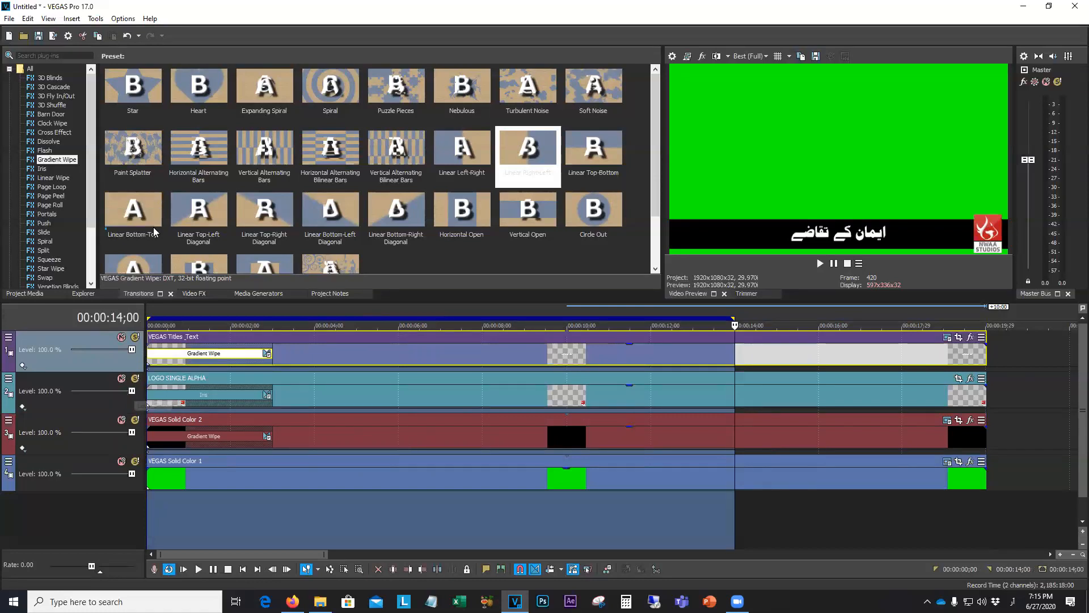
Start saving the project and choose the Vegas Pro Resources folder in Google Drive as its location
{"action": "left_click", "coordinate": [38, 36]}
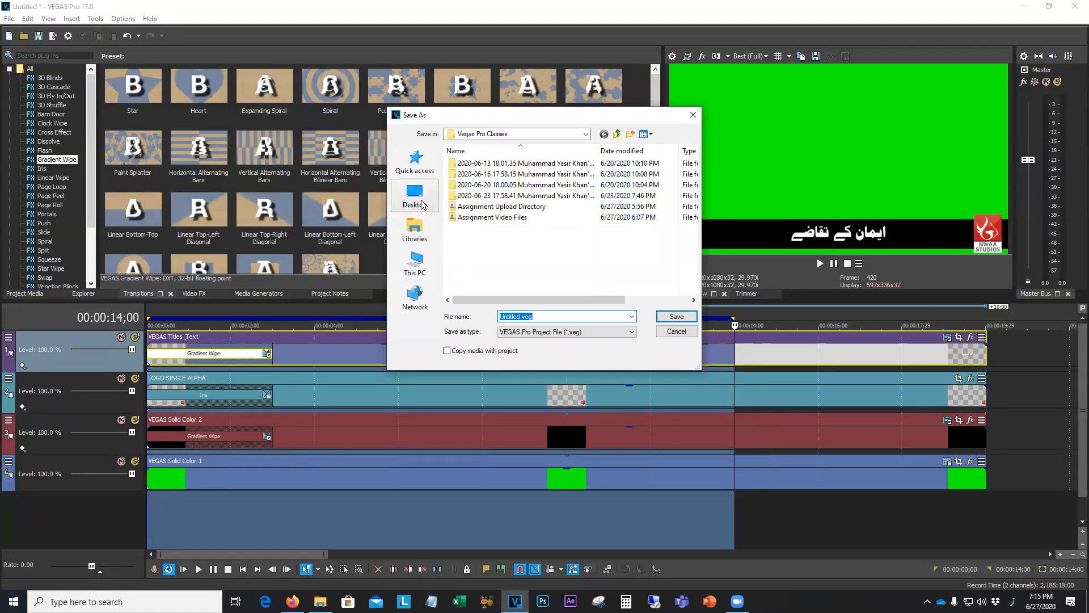
{"action": "left_click", "coordinate": [521, 134]}
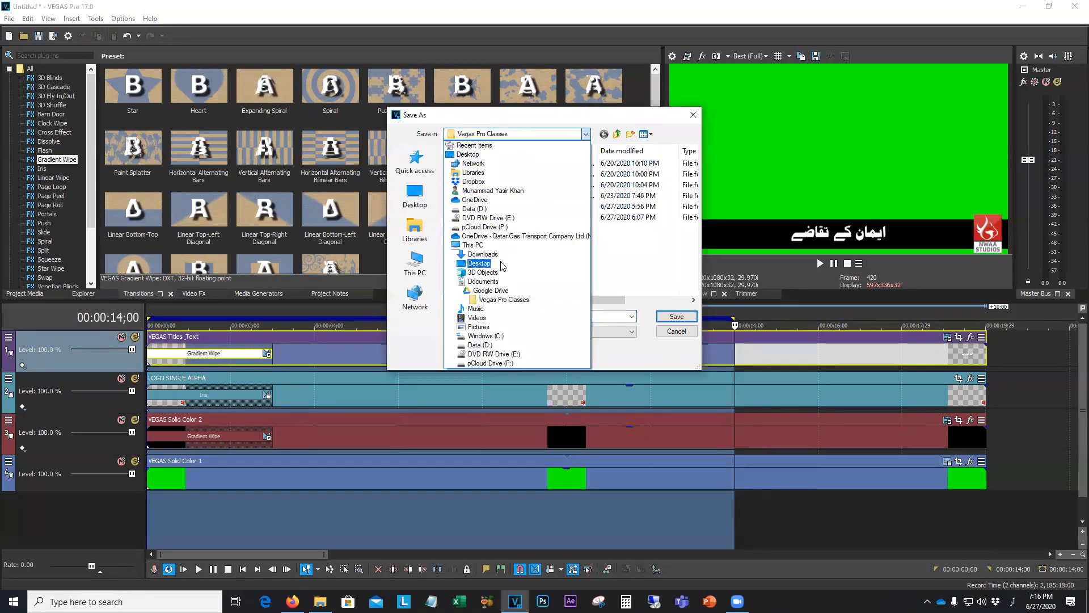
{"action": "left_click", "coordinate": [491, 290]}
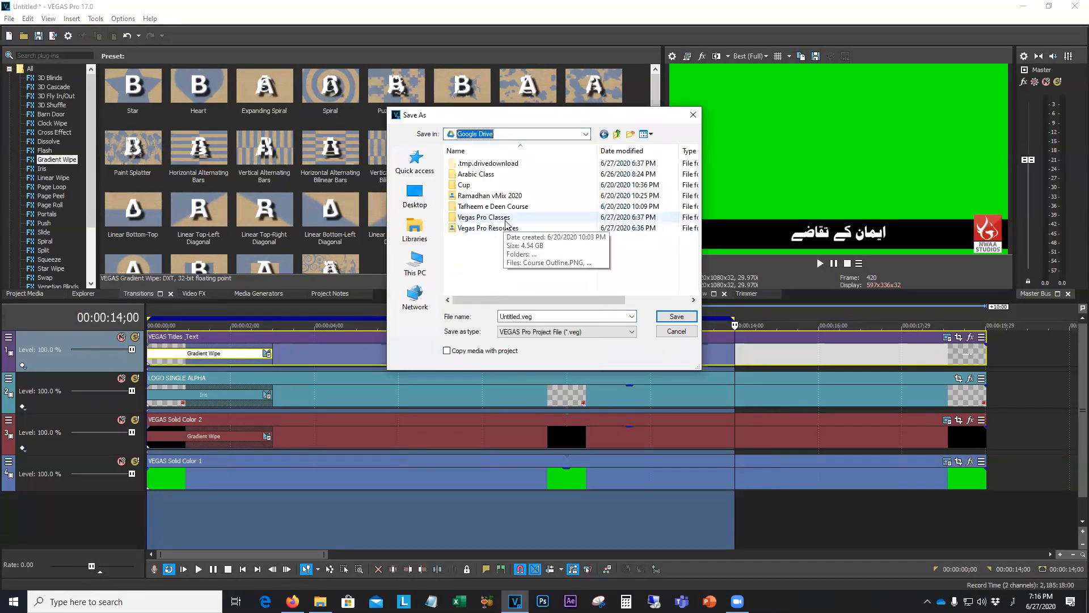
{"action": "double_click", "coordinate": [507, 228]}
Name the project file Lower Third, using the English keyboard layout, and save it
{"action": "double_click", "coordinate": [544, 316]}
{"action": "type", "text": "بوعر تحیرا"}
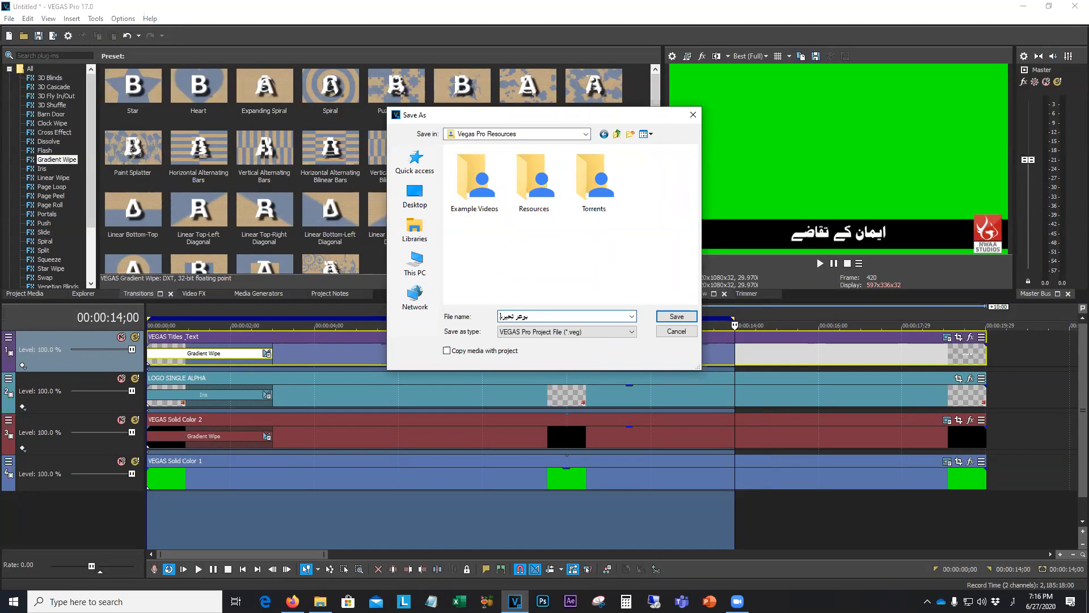
{"action": "key", "text": "alt+shift"}
{"action": "key", "text": "BackSpace"}
{"action": "key", "text": "BackSpace"}
{"action": "key", "text": "BackSpace"}
{"action": "key", "text": "BackSpace"}
{"action": "key", "text": "BackSpace"}
{"action": "key", "text": "BackSpace"}
{"action": "key", "text": "BackSpace"}
{"action": "key", "text": "BackSpace"}
{"action": "type", "text": "L"}
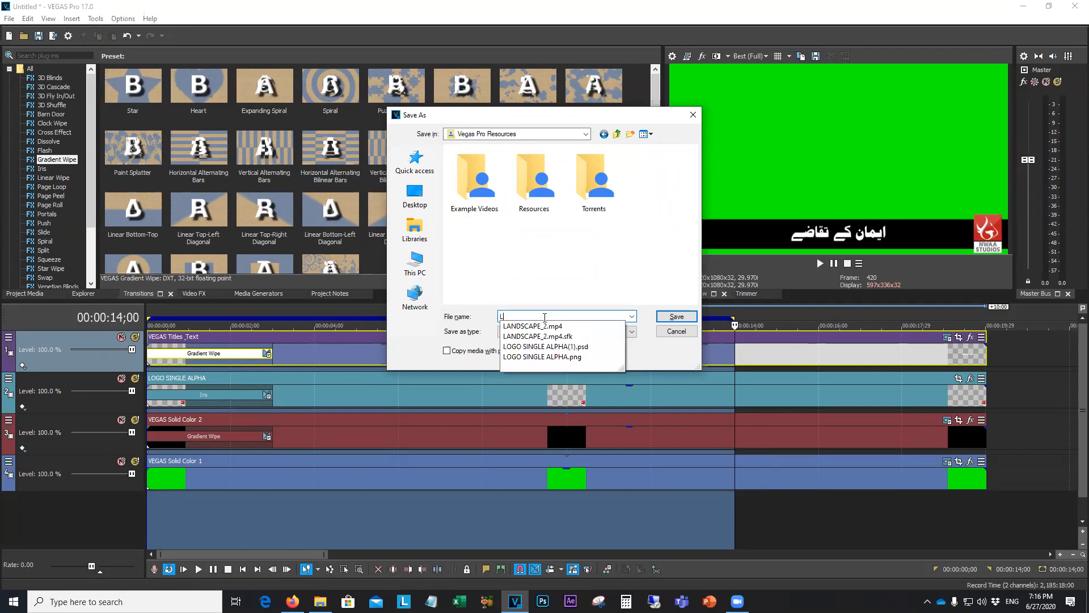
{"action": "type", "text": "ower Thirs"}
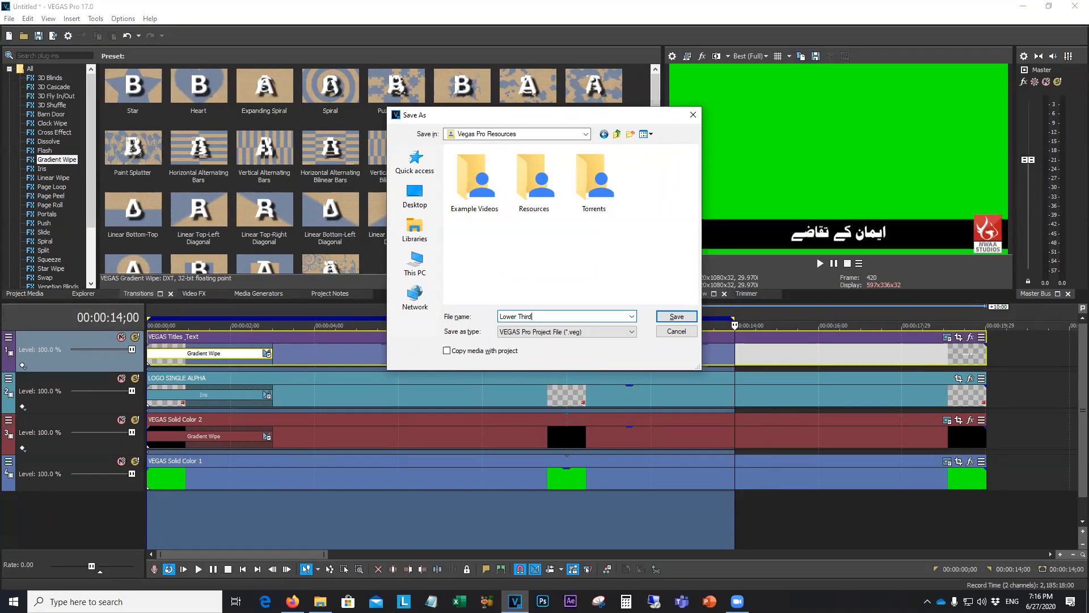
{"action": "left_click", "coordinate": [677, 317]}
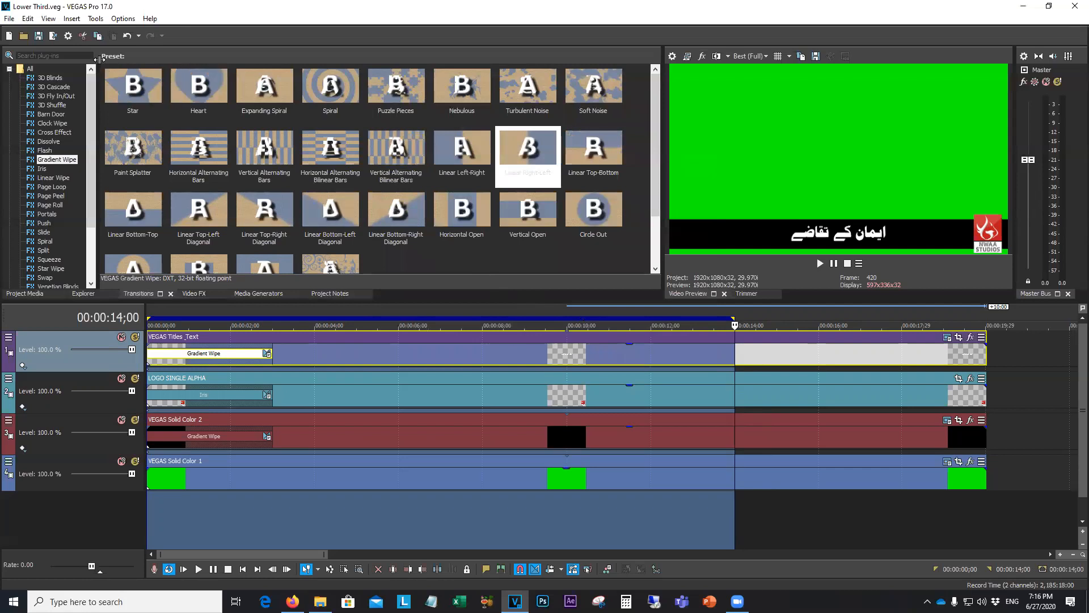
Set up a render of the project with the Sony AVC/MVC template Internet 1280x720-30p
{"action": "left_click", "coordinate": [53, 35]}
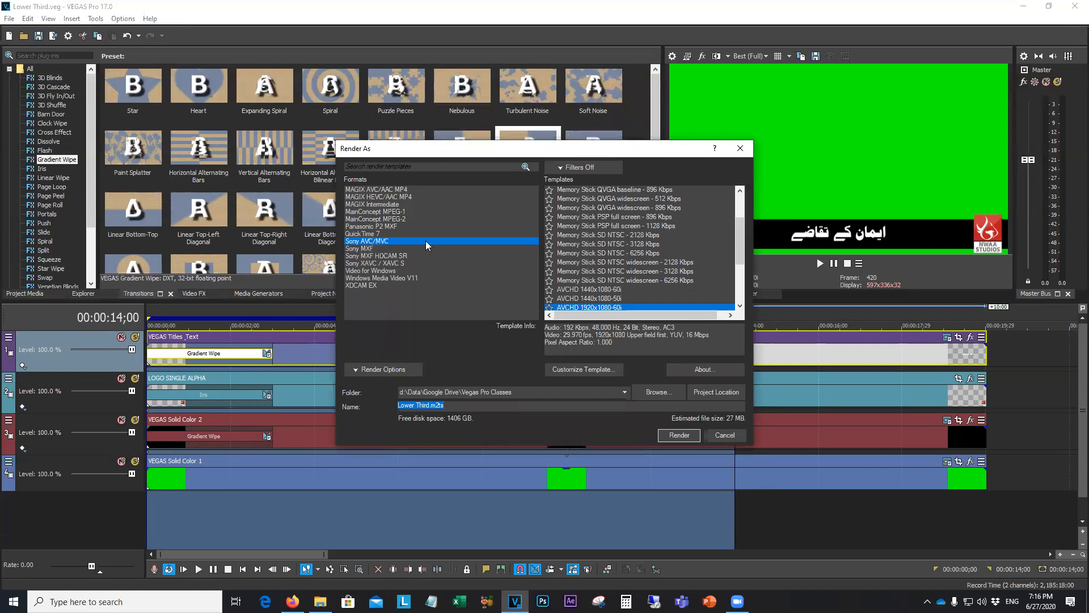
{"action": "scroll", "coordinate": [590, 238], "scroll_direction": "up", "scroll_amount": 2}
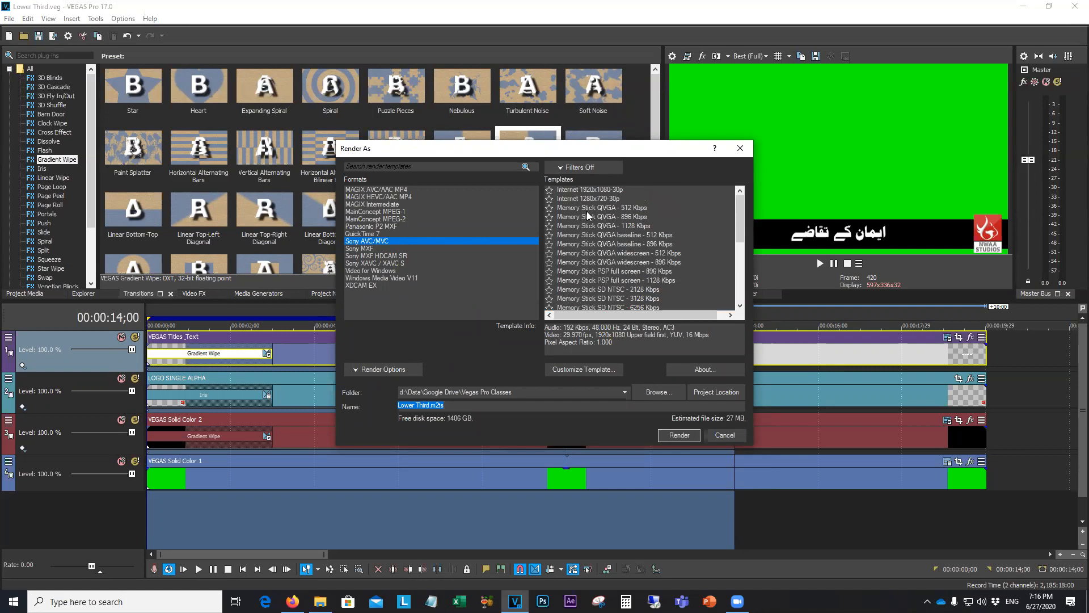
{"action": "left_click", "coordinate": [603, 199]}
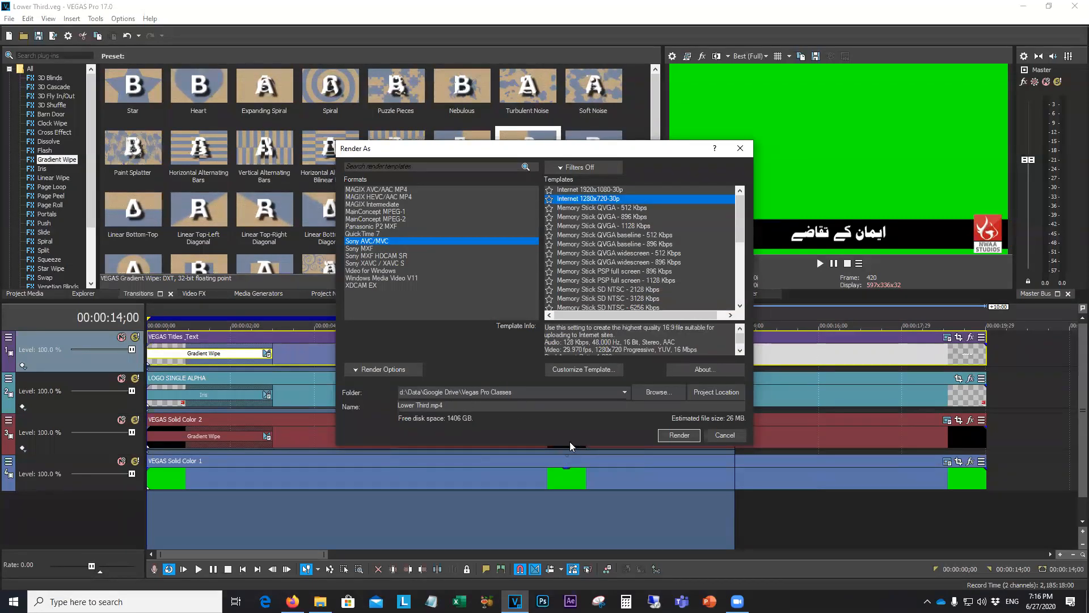
Set the render output to Lower Third.mp4 in Google Drive's Vegas Pro Resources folder and render the video
{"action": "left_click", "coordinate": [658, 392]}
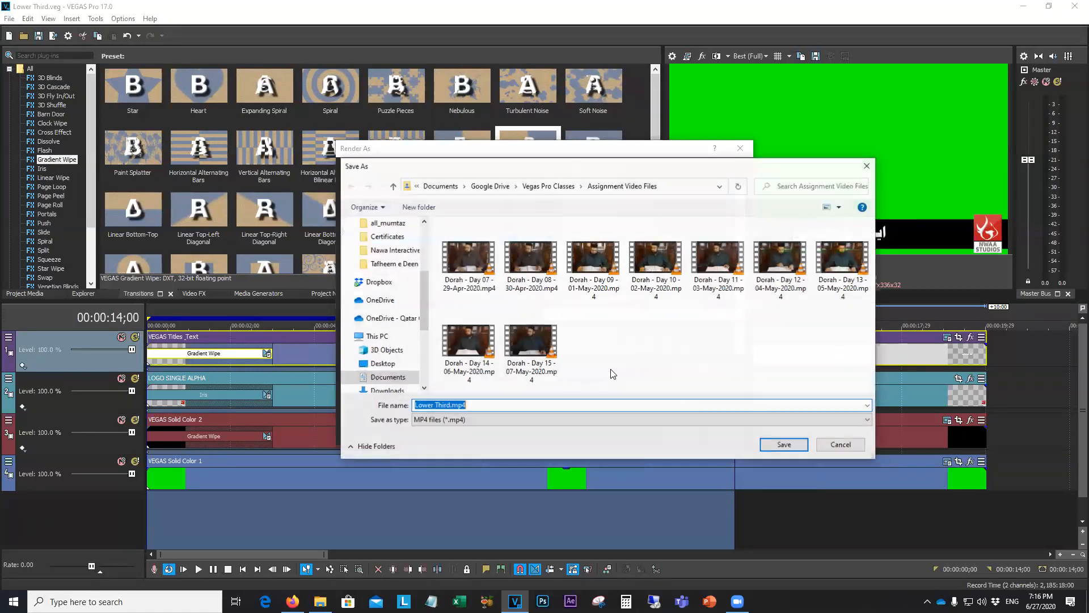
{"action": "left_click", "coordinate": [555, 190]}
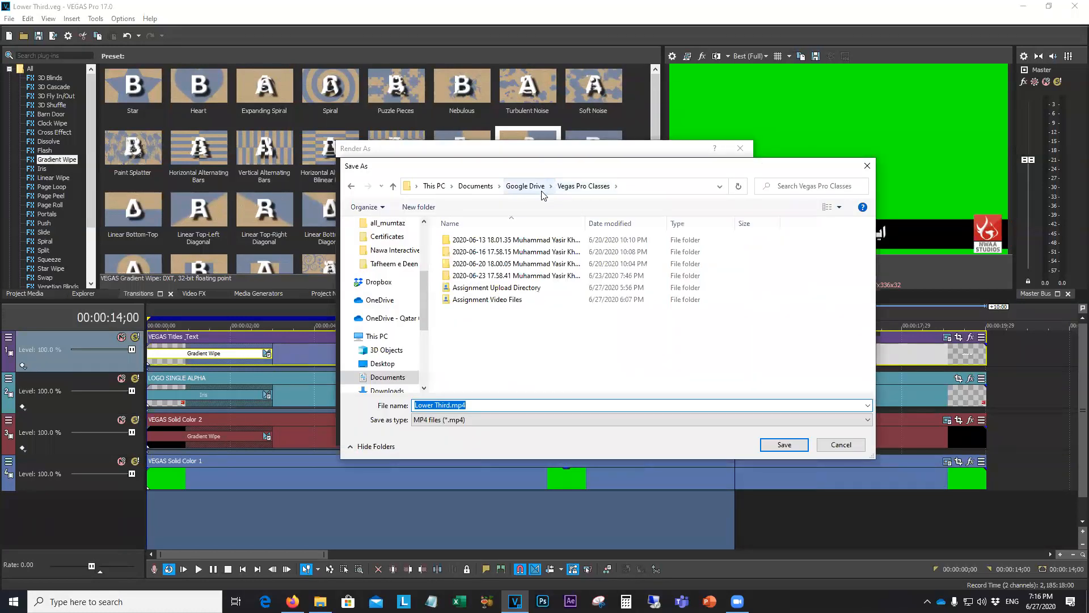
{"action": "left_click", "coordinate": [524, 190]}
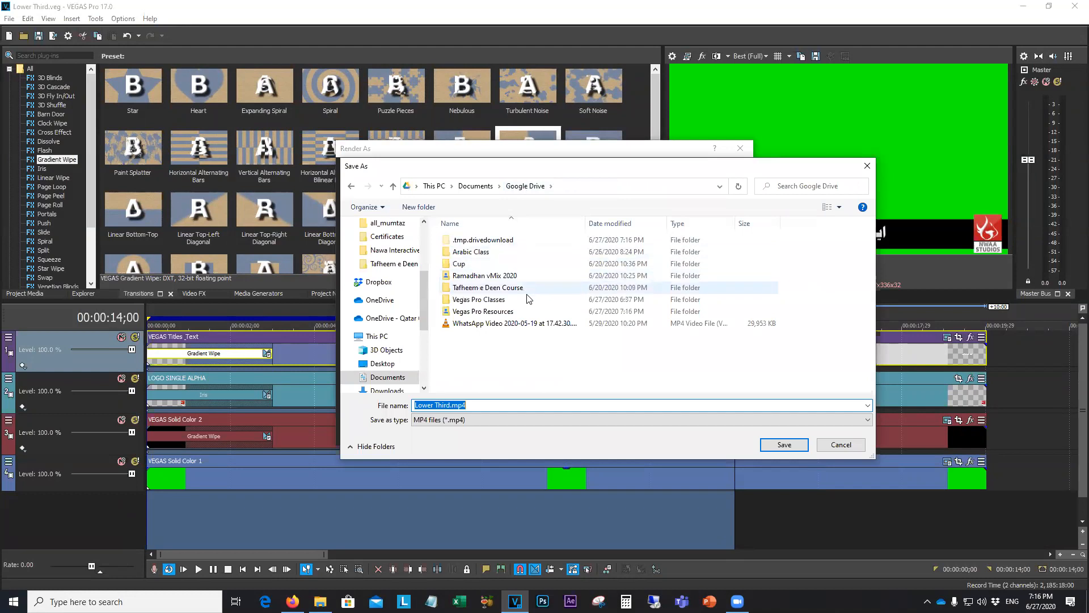
{"action": "double_click", "coordinate": [513, 311]}
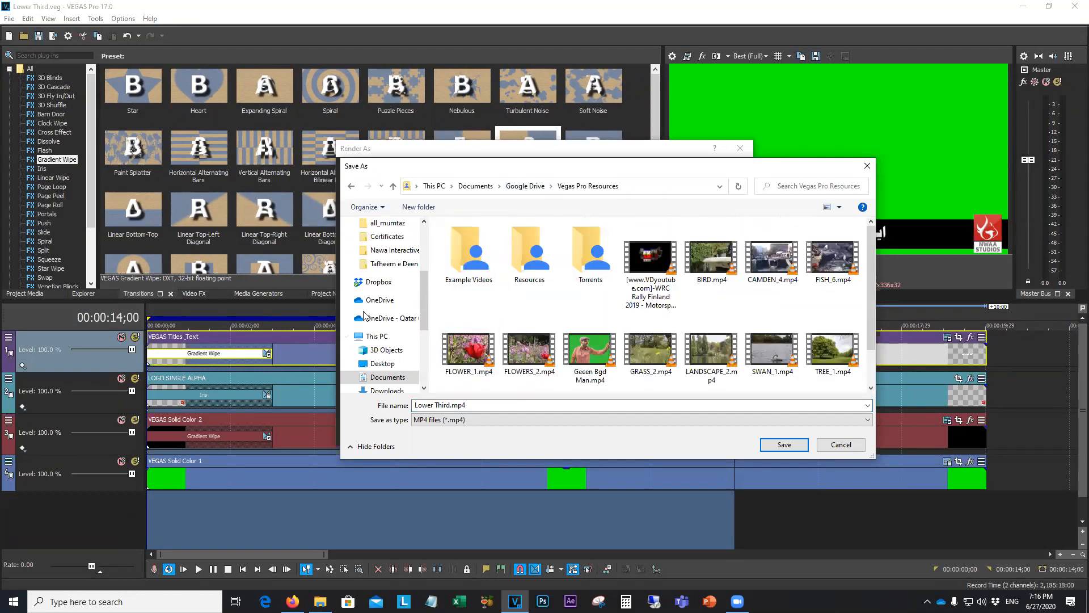
{"action": "left_click", "coordinate": [497, 404]}
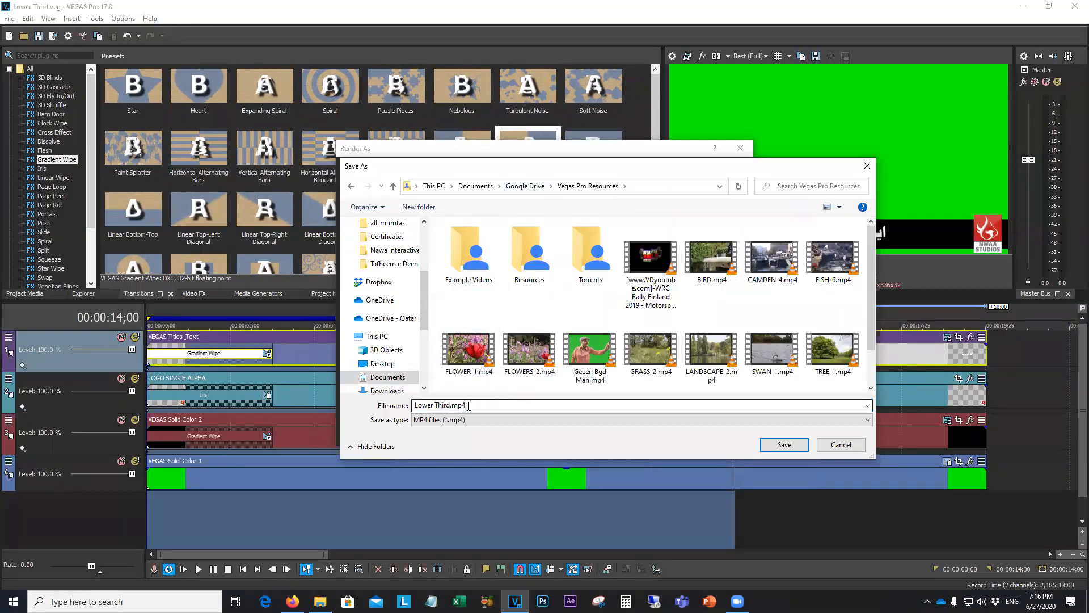
{"action": "key", "text": "ctrl+a"}
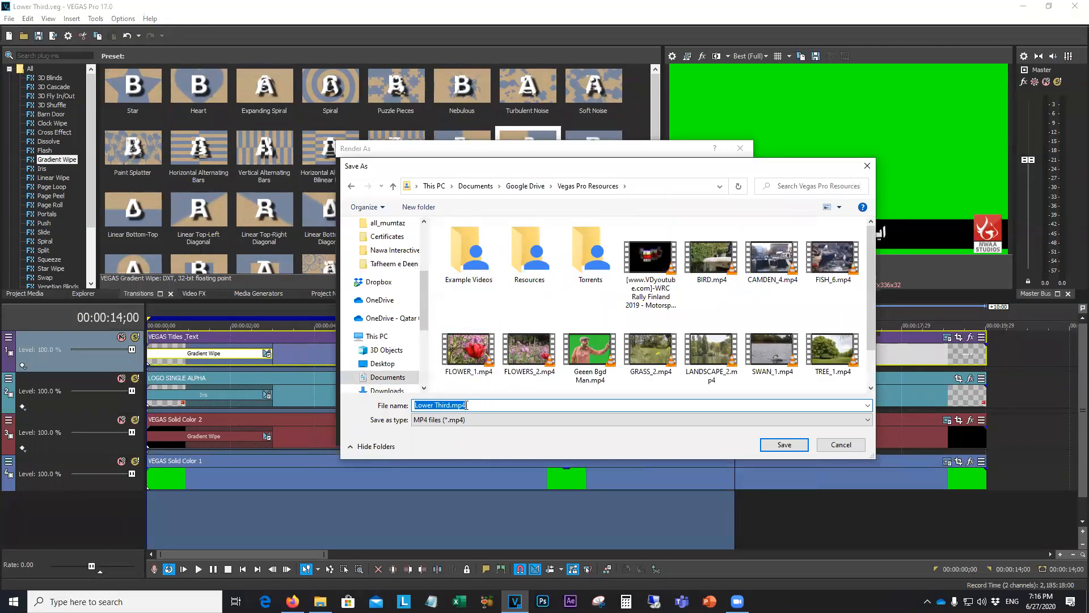
{"action": "left_click", "coordinate": [775, 445]}
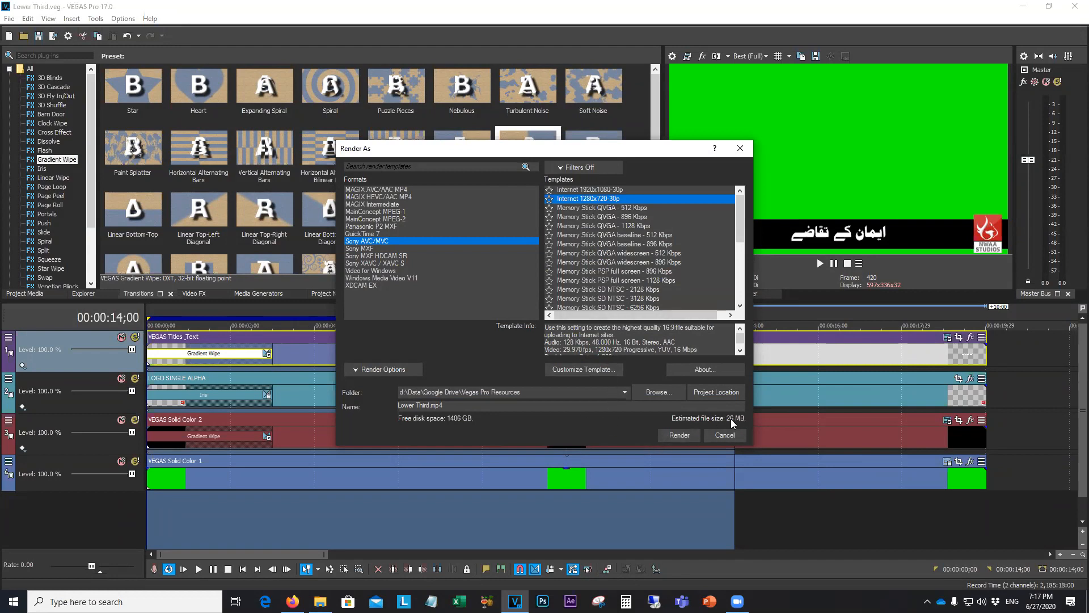
{"action": "left_click", "coordinate": [681, 435]}
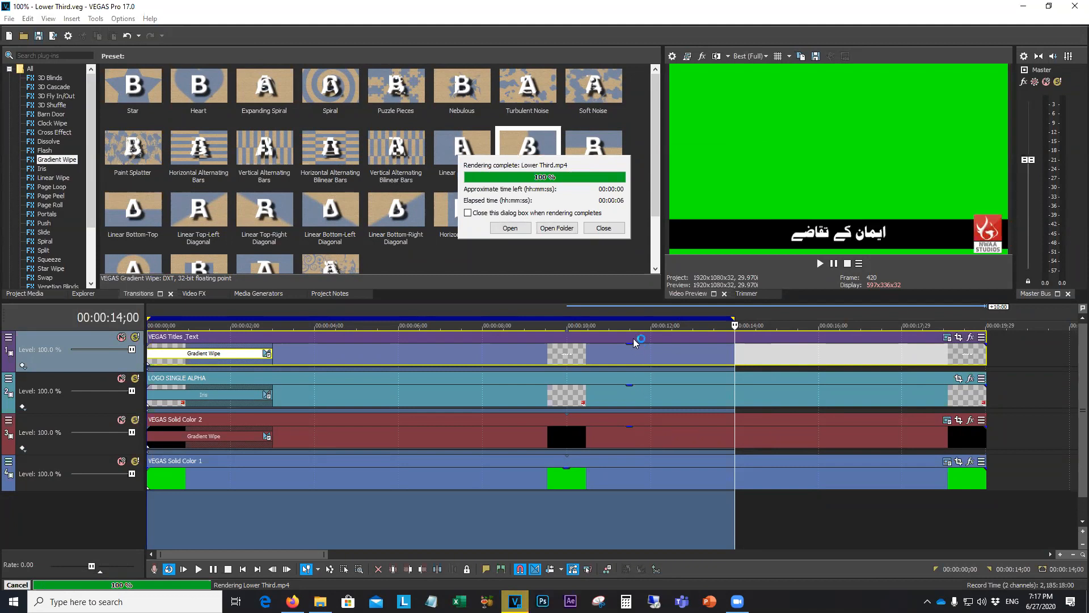
{"action": "left_click", "coordinate": [603, 228]}
Switch to File Explorer and play the rendered Lower Third.mp4 in VLC, replaying it from the start before closing the player
{"action": "left_click", "coordinate": [320, 601]}
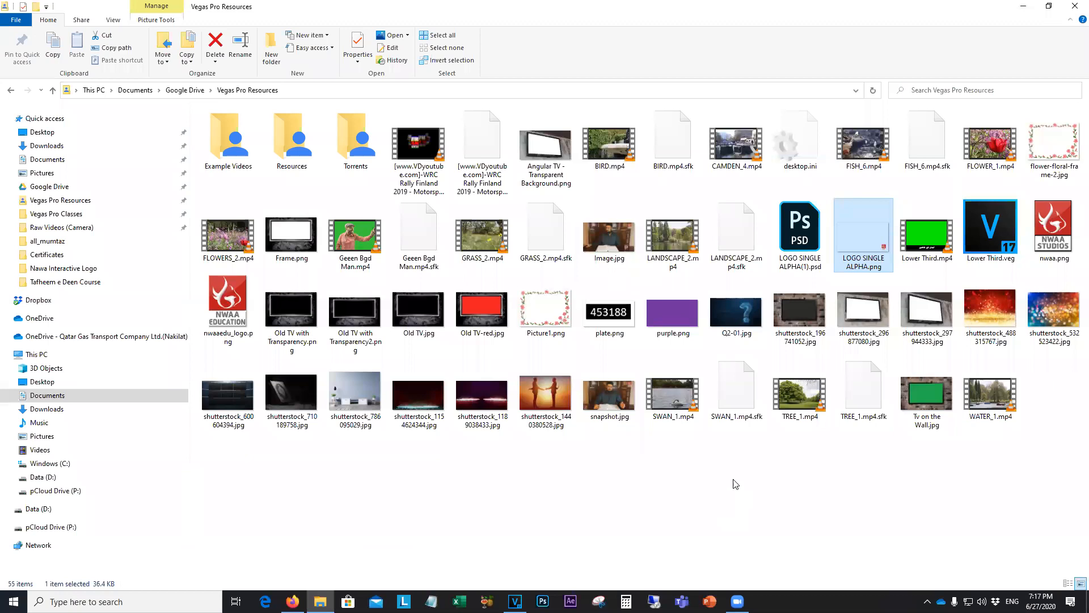
{"action": "key", "text": "Right"}
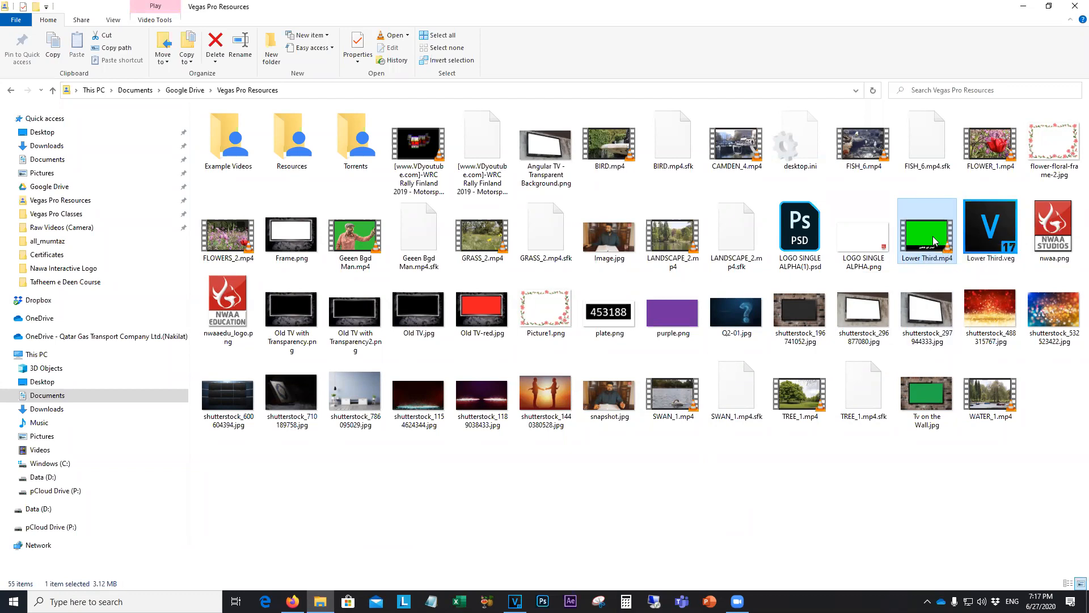
{"action": "double_click", "coordinate": [914, 243]}
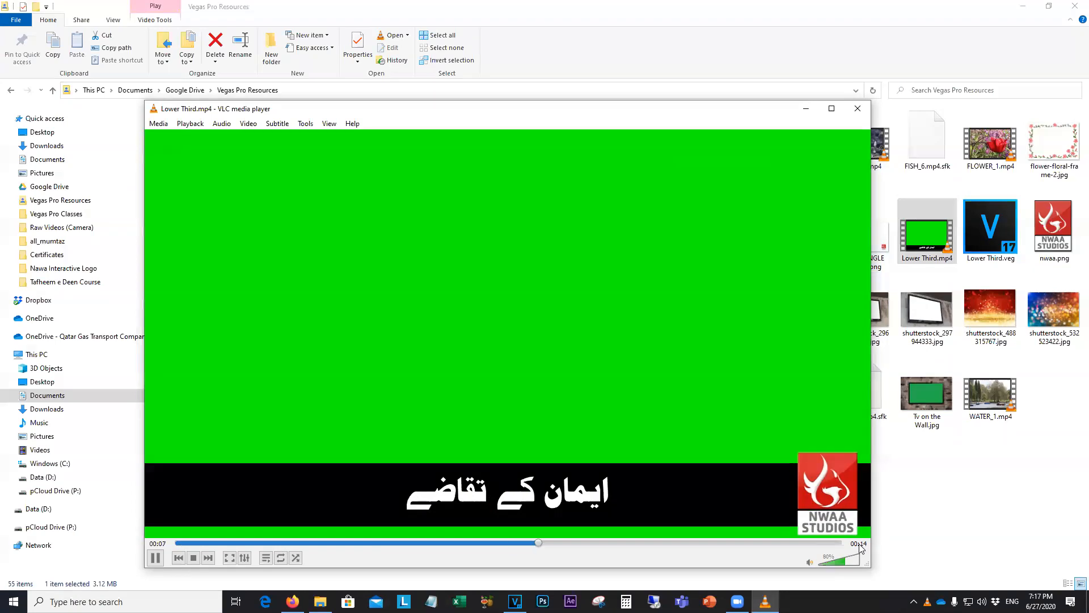
{"action": "left_click", "coordinate": [179, 543]}
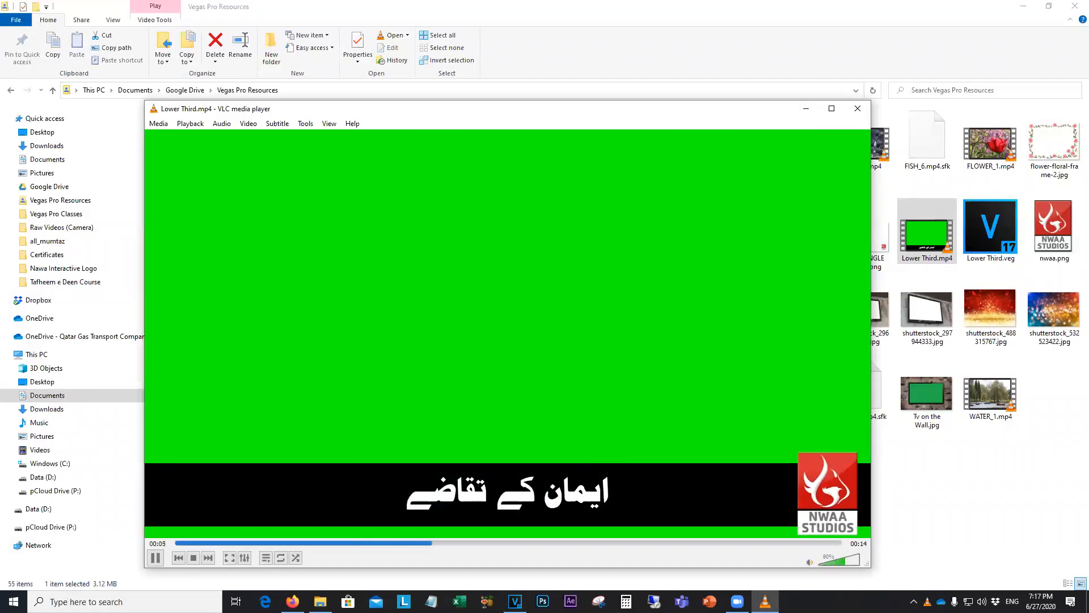
{"action": "left_click", "coordinate": [857, 109]}
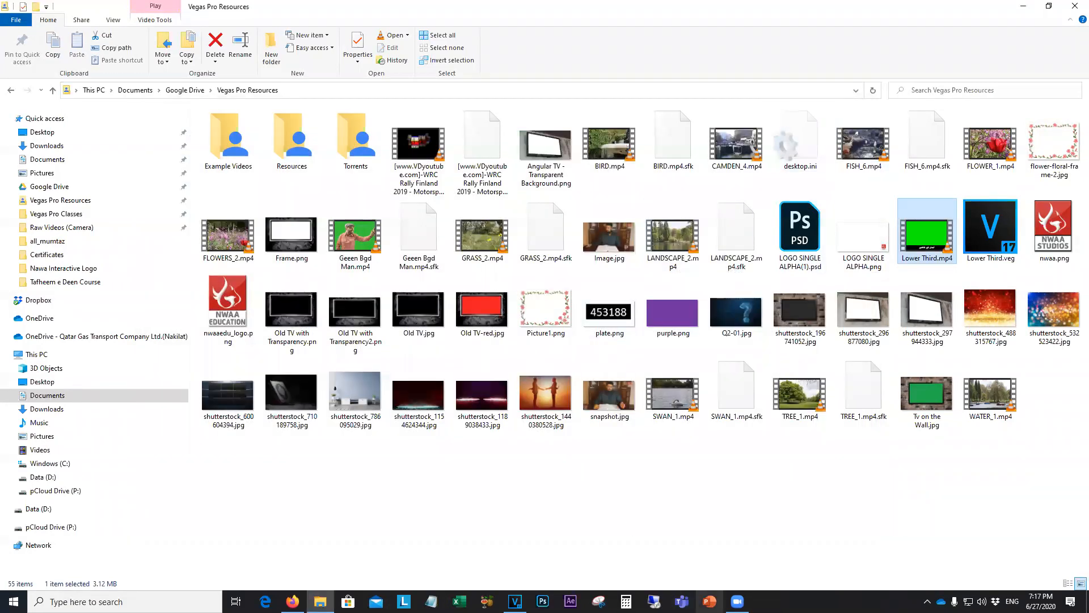
Return to VEGAS Pro, create a new empty project and show its project media
{"action": "left_click", "coordinate": [515, 600]}
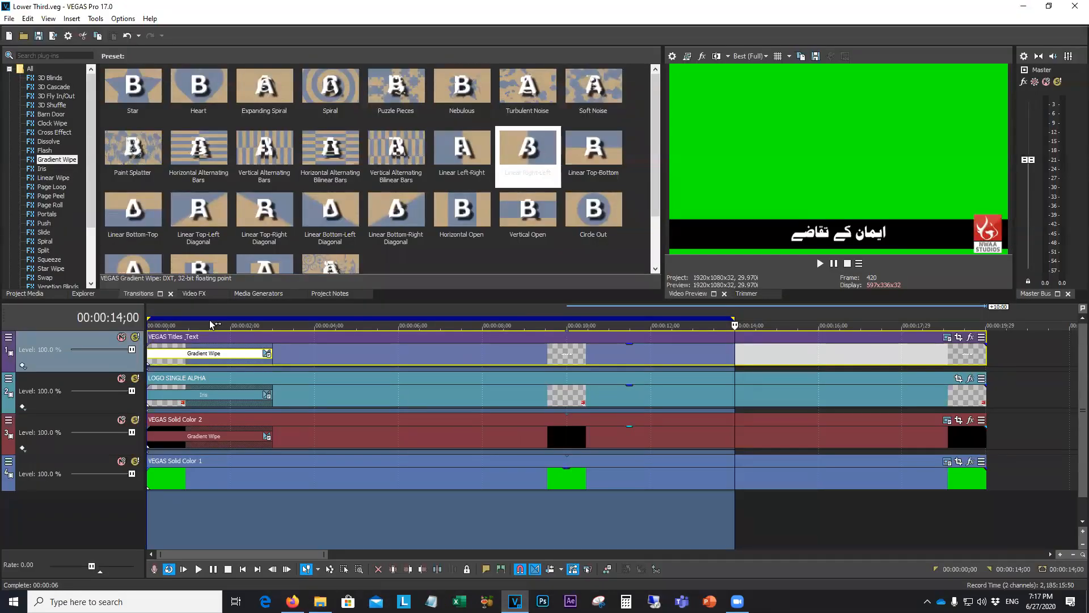
{"action": "left_click", "coordinate": [9, 35]}
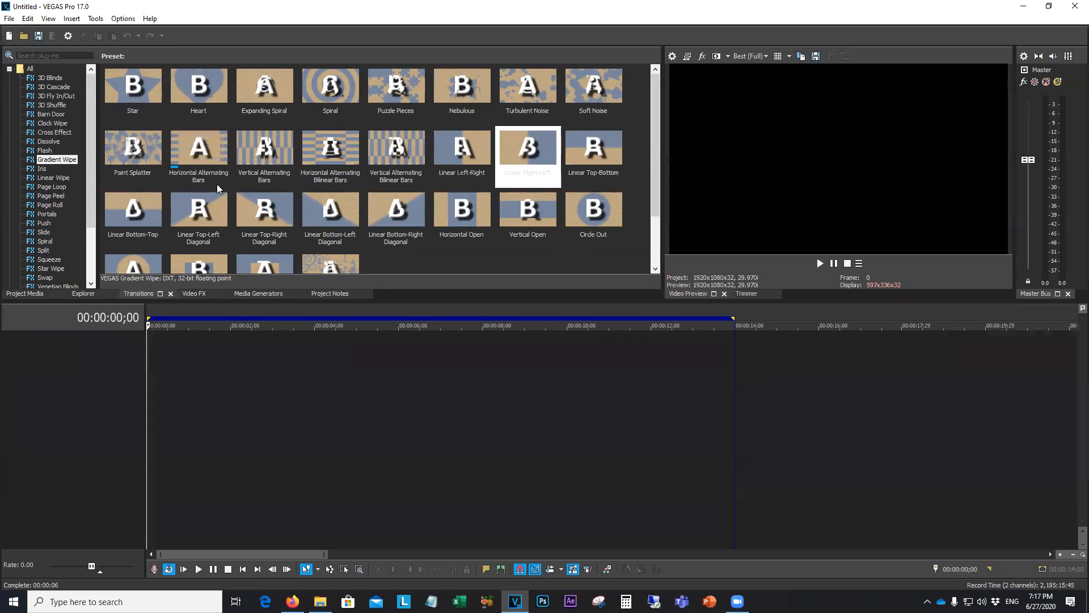
{"action": "left_click", "coordinate": [85, 294]}
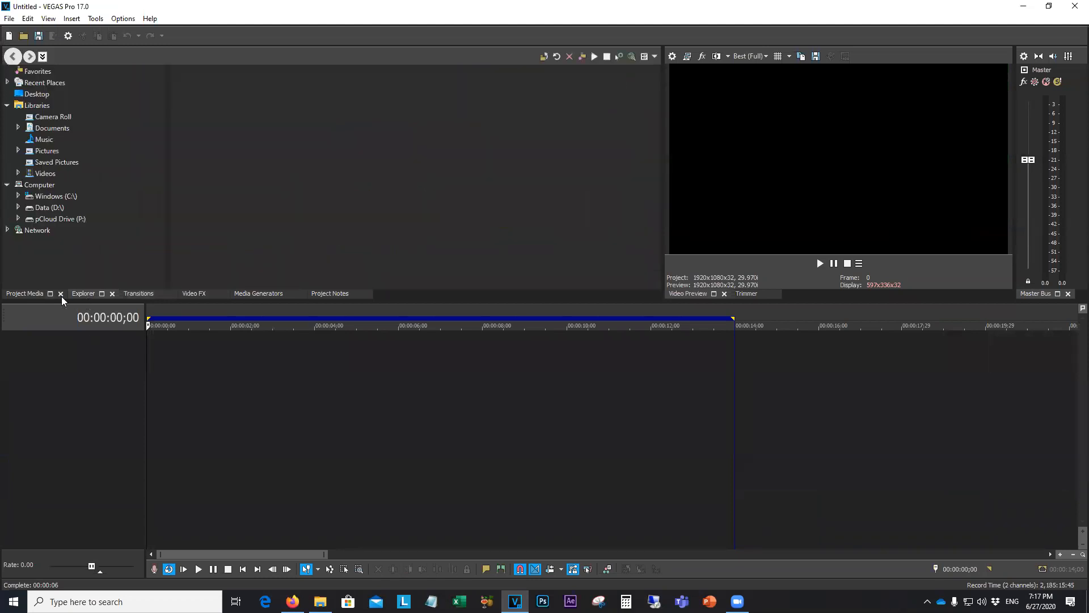
{"action": "left_click", "coordinate": [24, 293]}
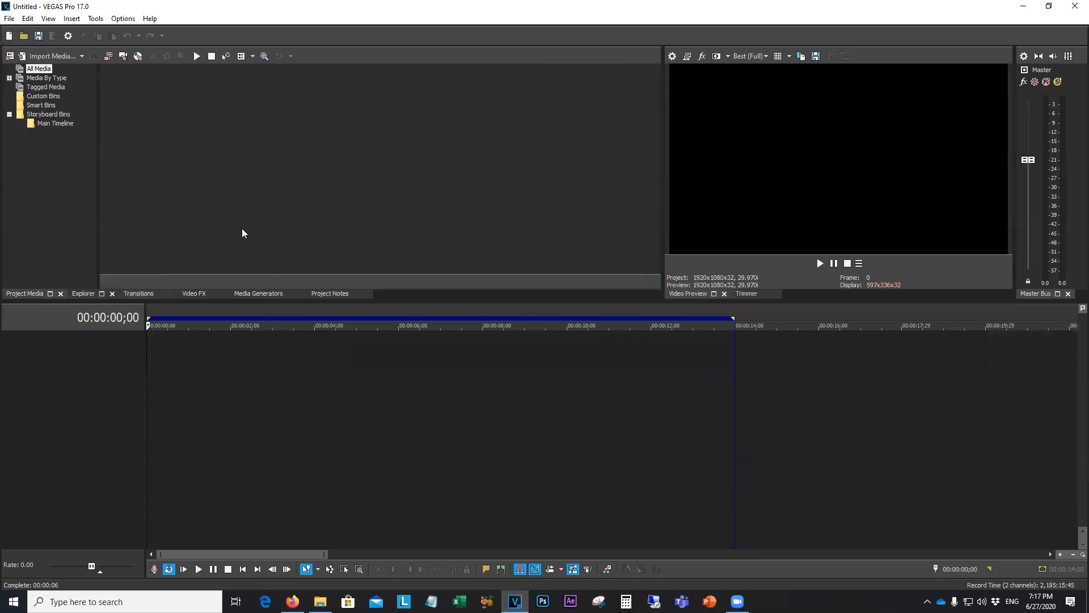
{"action": "left_click", "coordinate": [264, 355]}
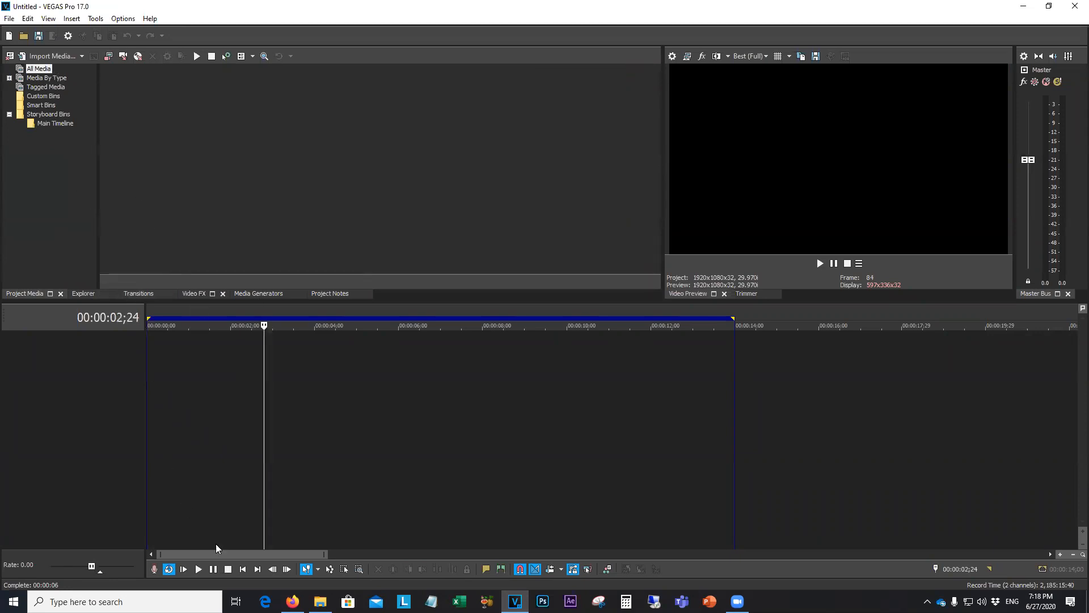
Add Dorah - Day 14 - 06-May-2020.mp4 from the Assignment Video Files folder to the timeline start and match the project video settings to it
{"action": "left_click", "coordinate": [320, 601]}
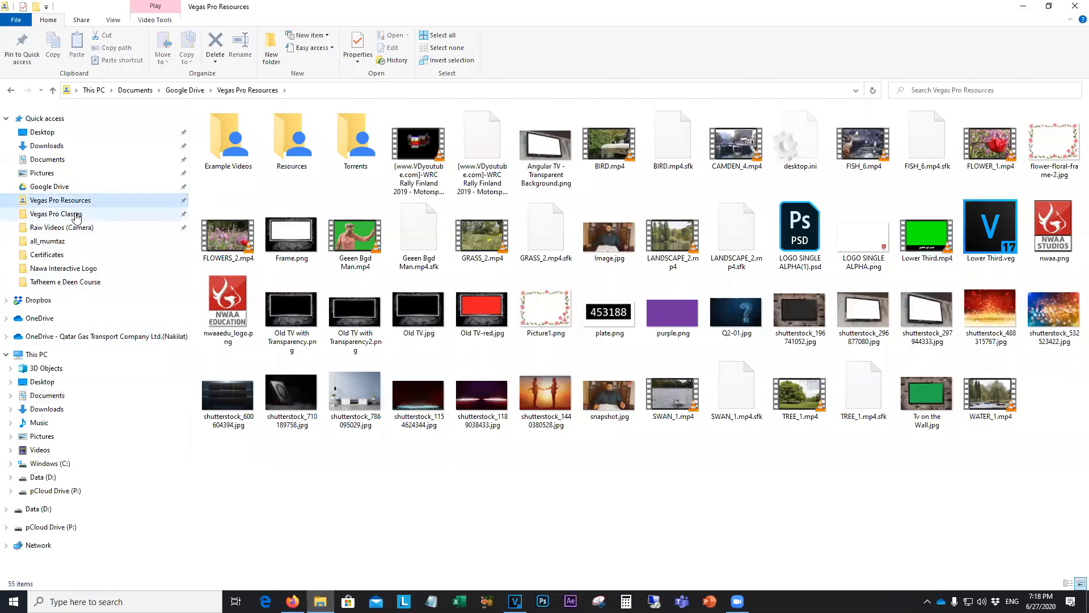
{"action": "left_click", "coordinate": [79, 214]}
{"action": "double_click", "coordinate": [244, 186]}
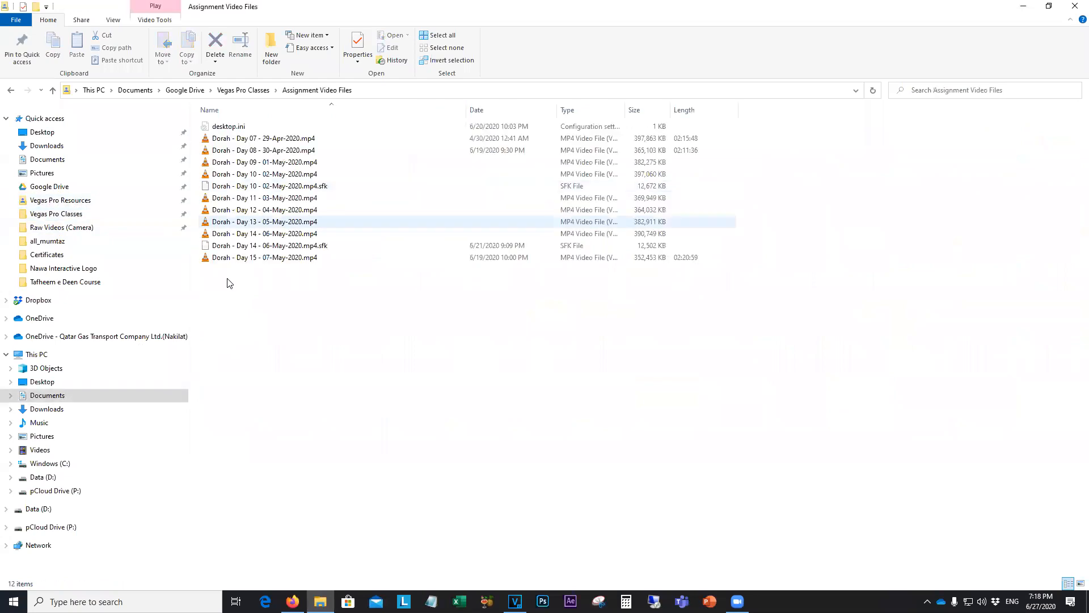
{"action": "left_click_drag", "start_coordinate": [272, 237], "coordinate": [186, 398]}
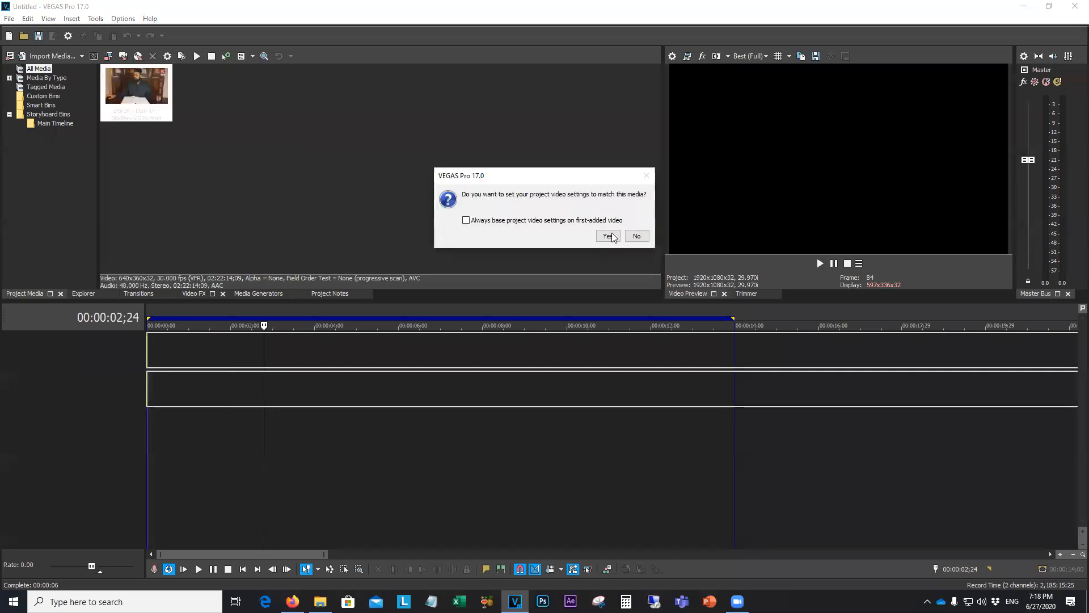
{"action": "left_click", "coordinate": [607, 236]}
Split the lecture video and its audio at 00:29:16:13 and at 00:40:15:23
{"action": "scroll", "coordinate": [457, 412], "scroll_direction": "down", "scroll_amount": 10}
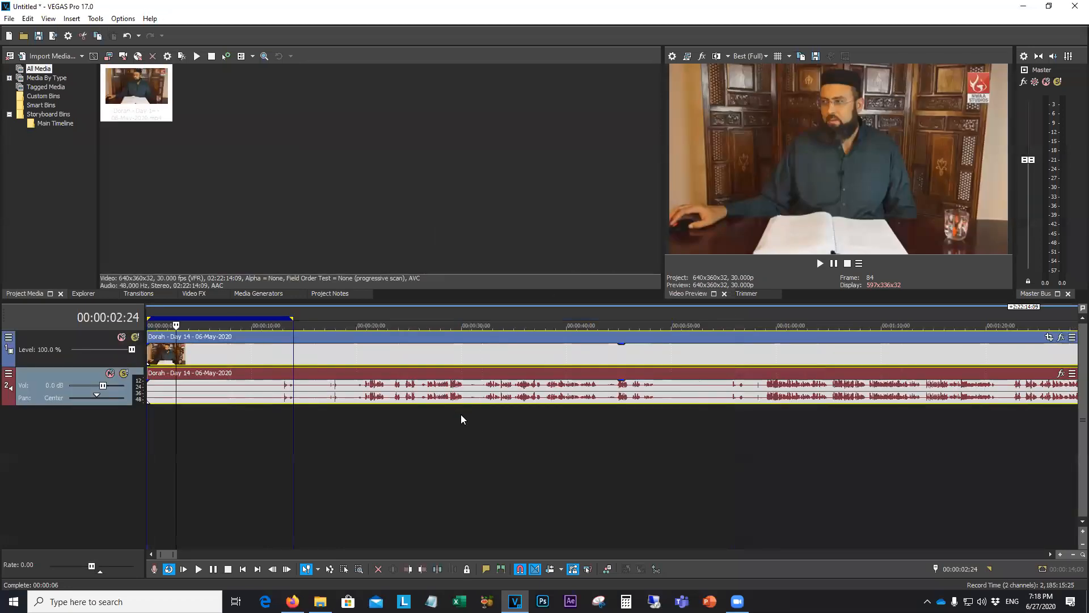
{"action": "left_click", "coordinate": [335, 431]}
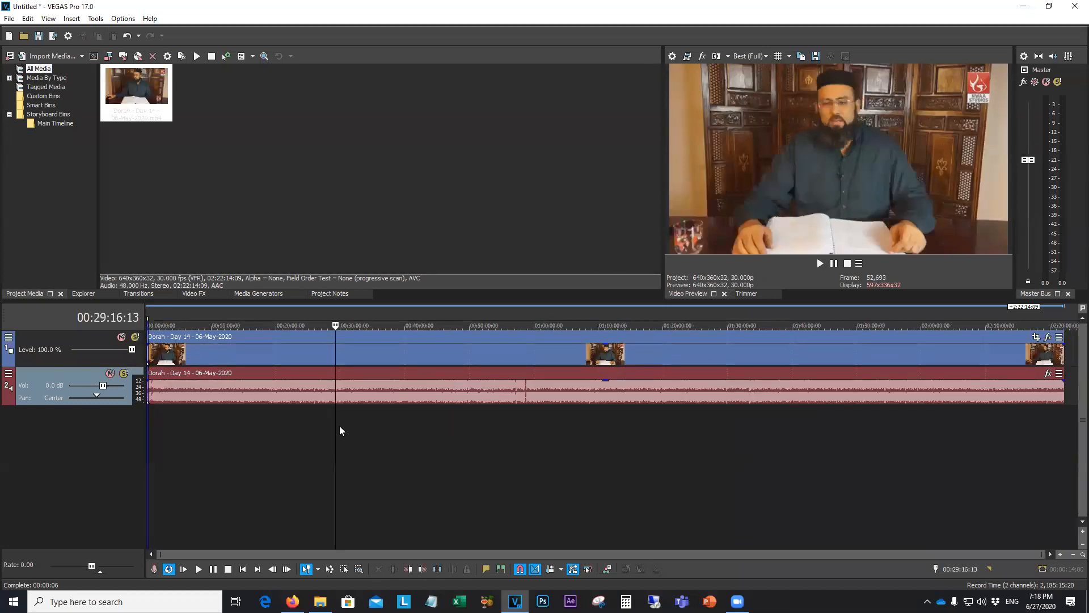
{"action": "key", "text": "s"}
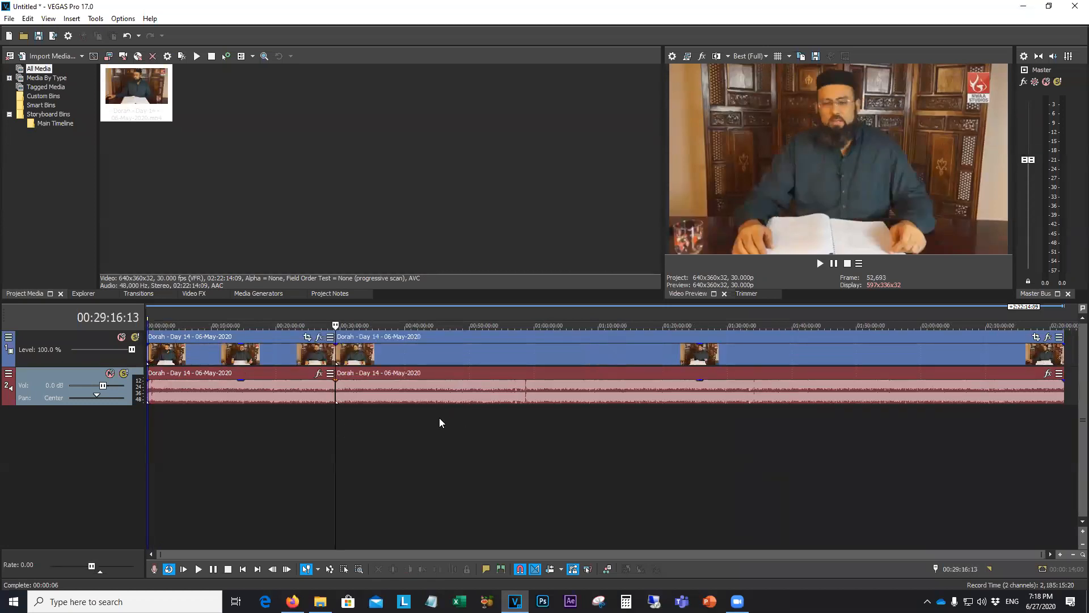
{"action": "left_click", "coordinate": [406, 412]}
{"action": "key", "text": "s"}
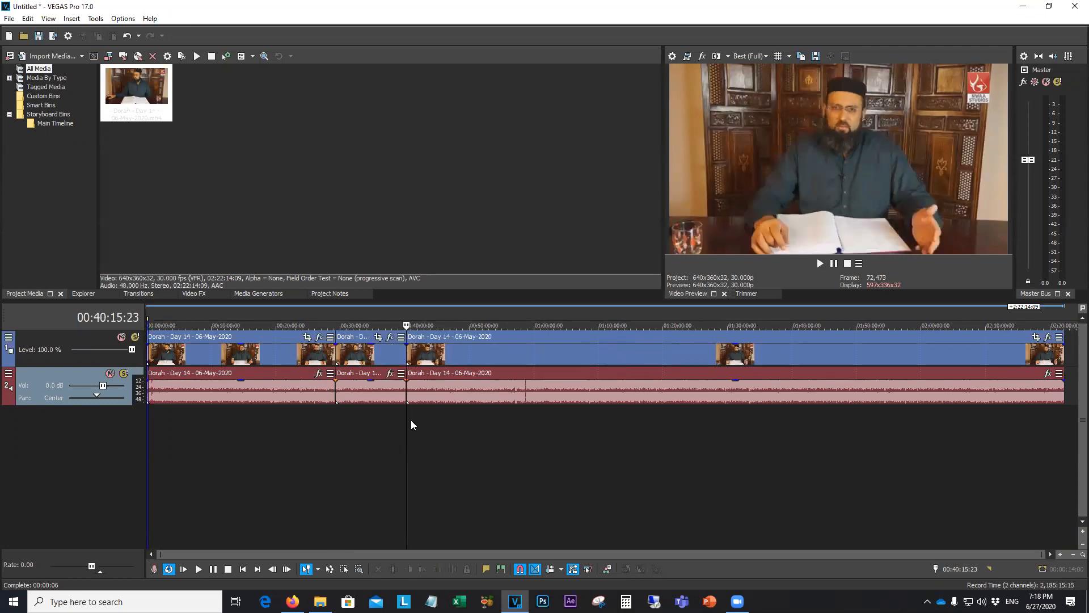
Delete the first and last sections of the lecture and move the remaining middle section to the timeline start
{"action": "left_click", "coordinate": [290, 392]}
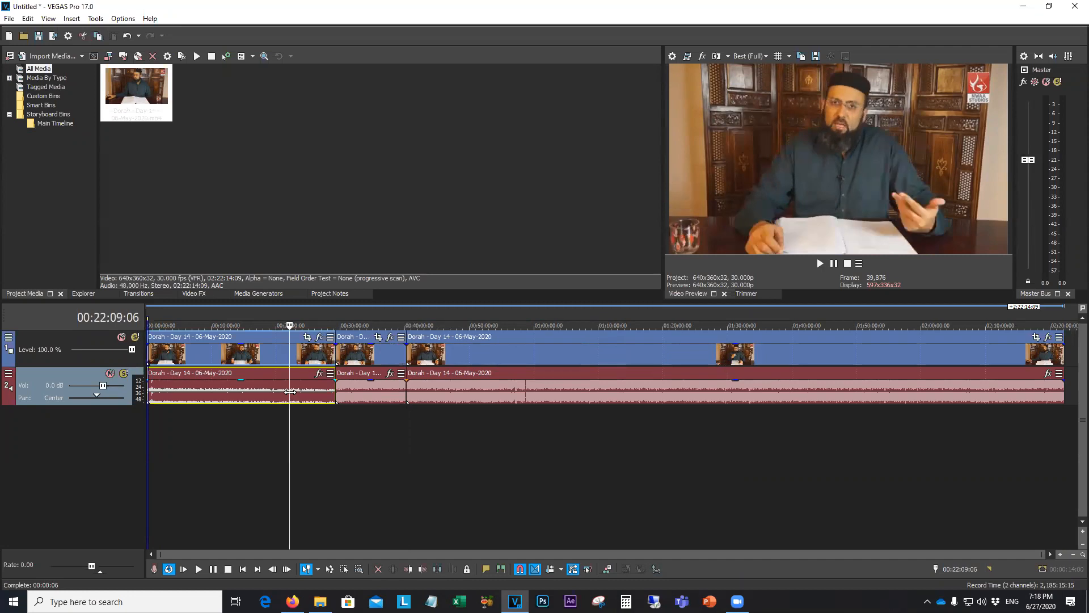
{"action": "key", "text": "Delete"}
{"action": "double_click", "coordinate": [450, 386]}
{"action": "key", "text": "Delete"}
{"action": "left_click_drag", "start_coordinate": [386, 393], "coordinate": [190, 383]}
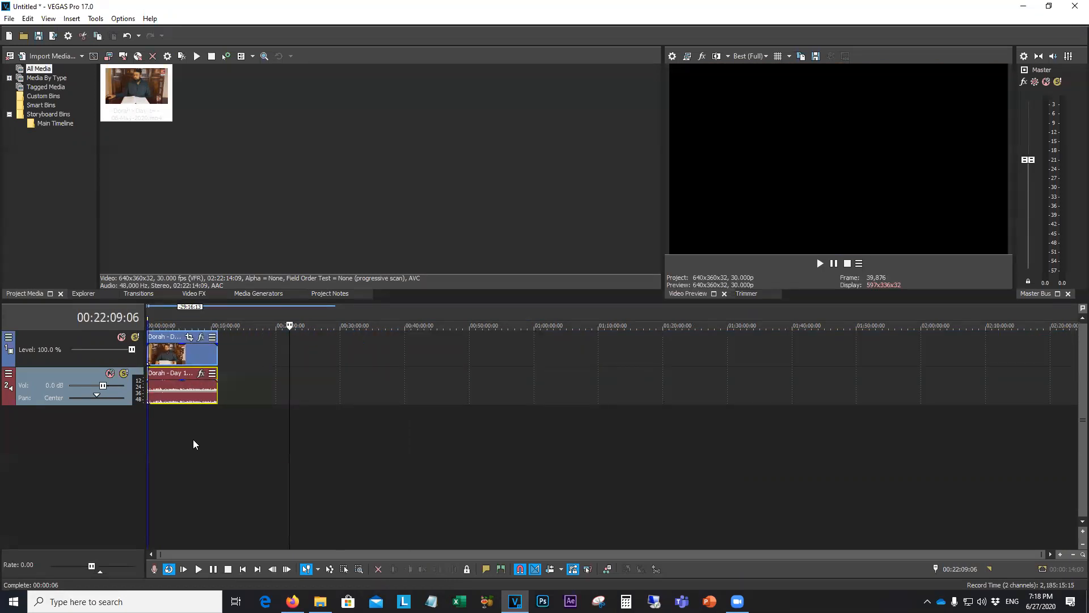
{"action": "left_click", "coordinate": [162, 431]}
{"action": "scroll", "coordinate": [164, 430], "scroll_direction": "up", "scroll_amount": 8}
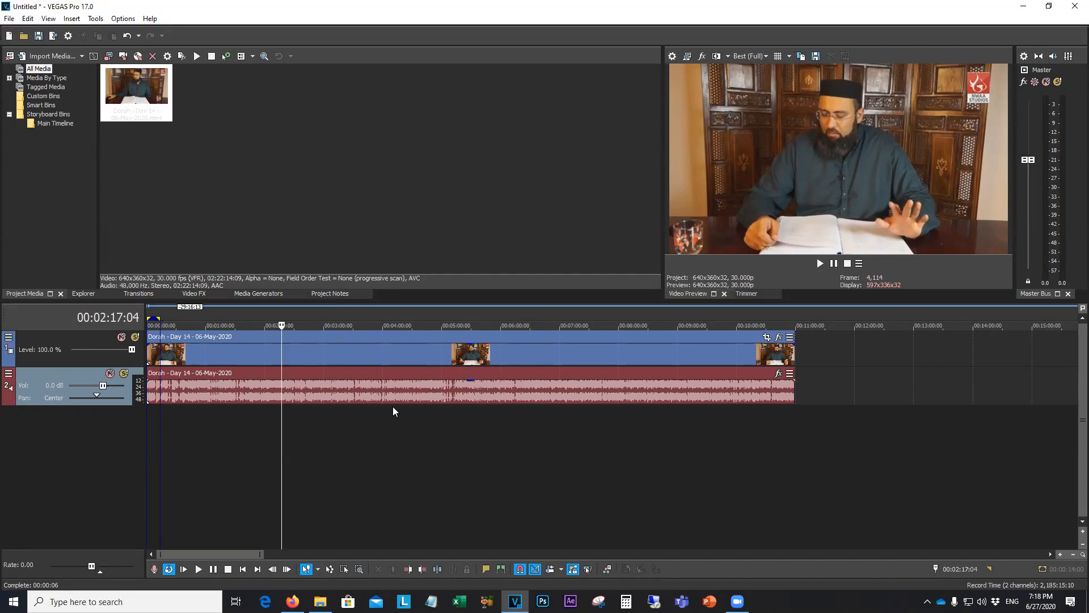
Add Lower Third.mp4 from the Vegas Pro Resources folder on tracks above the lecture and place it at the timeline start
{"action": "left_click", "coordinate": [320, 601]}
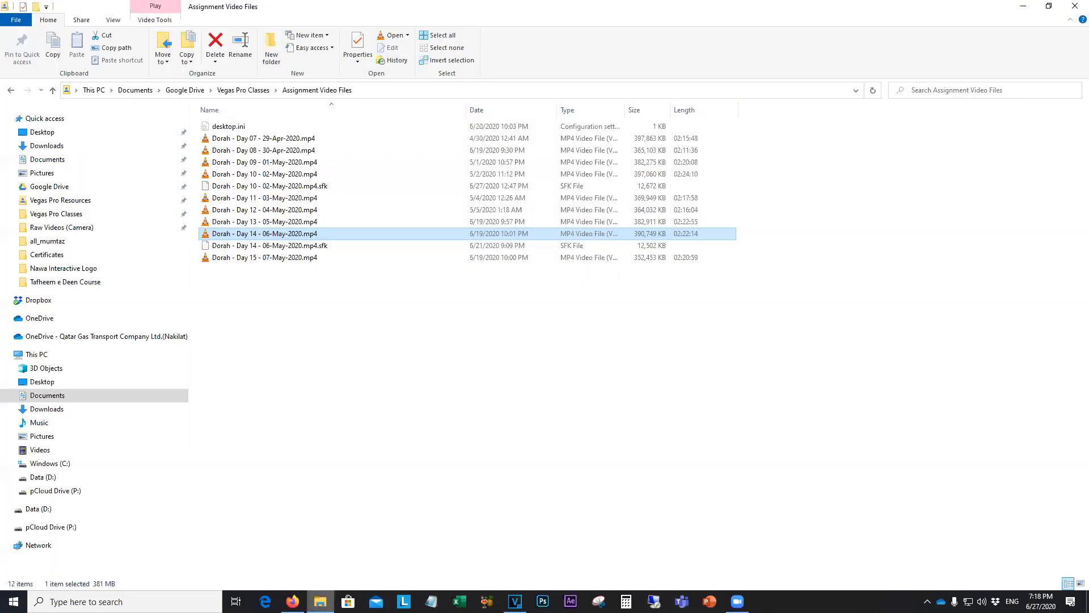
{"action": "left_click", "coordinate": [8, 92]}
{"action": "left_click", "coordinate": [8, 91]}
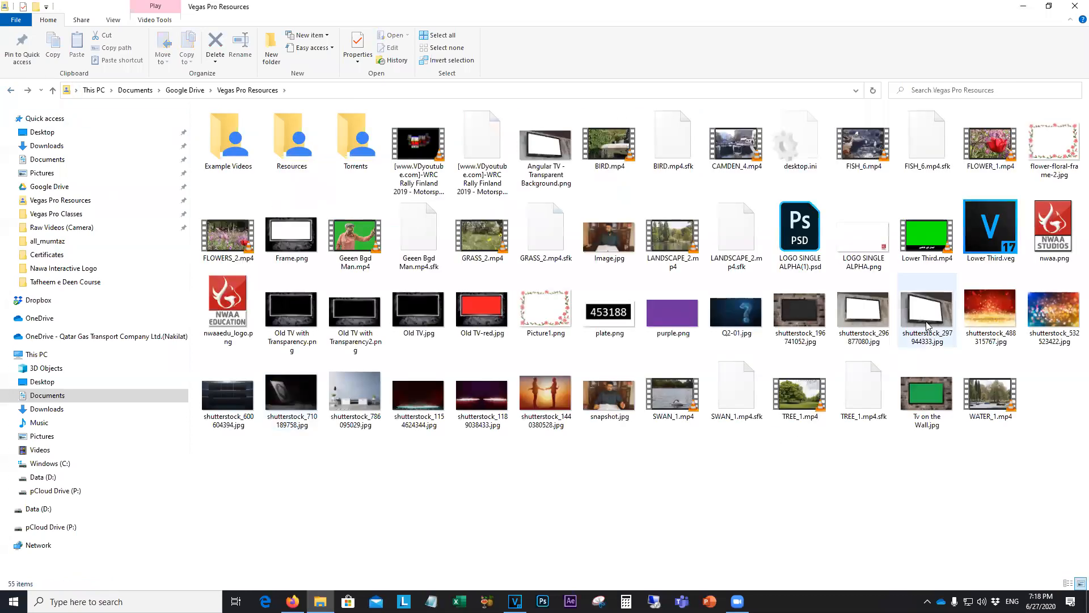
{"action": "left_click_drag", "start_coordinate": [922, 252], "coordinate": [280, 327]}
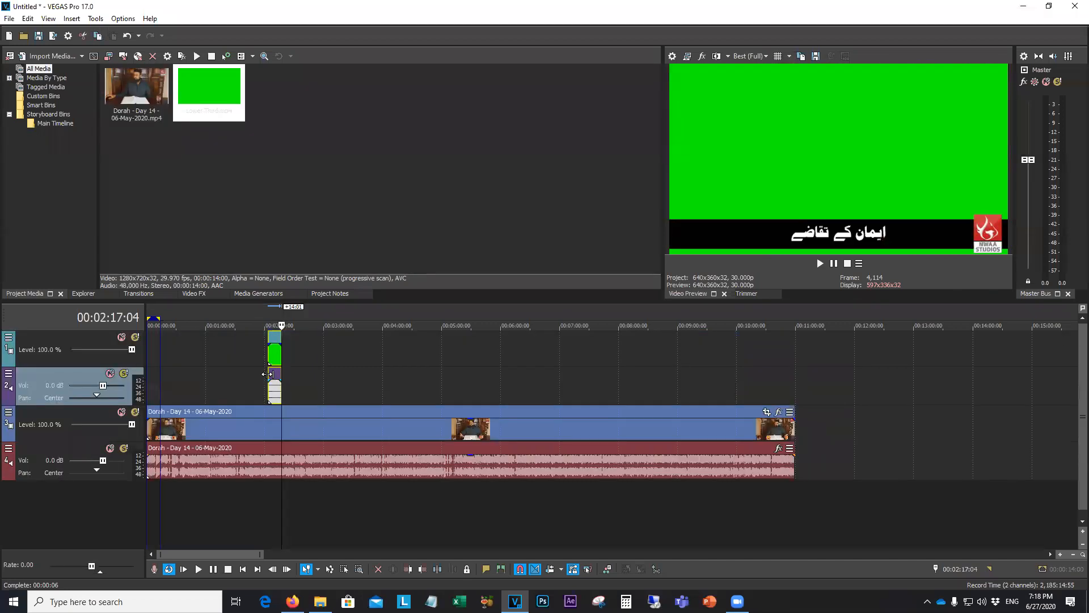
{"action": "left_click_drag", "start_coordinate": [267, 374], "coordinate": [137, 355]}
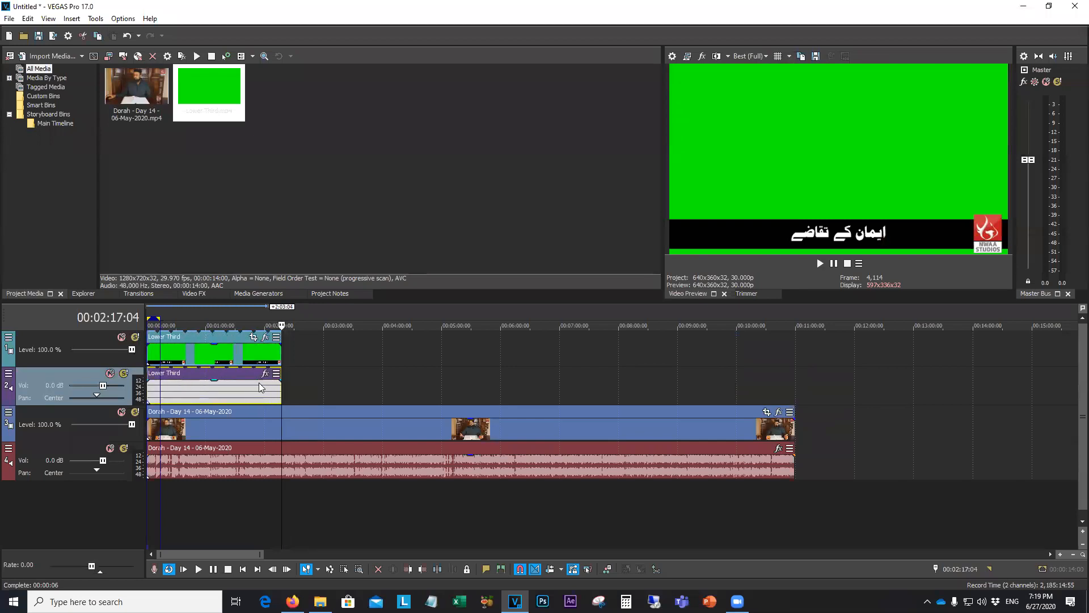
{"action": "key", "text": "ctrl+z"}
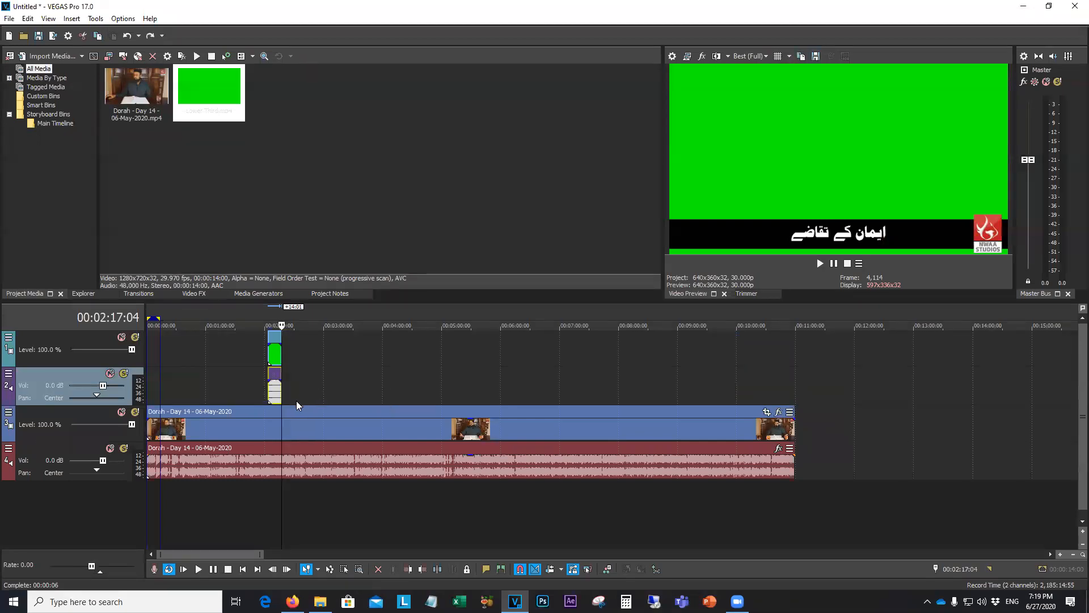
{"action": "left_click_drag", "start_coordinate": [276, 349], "coordinate": [155, 346]}
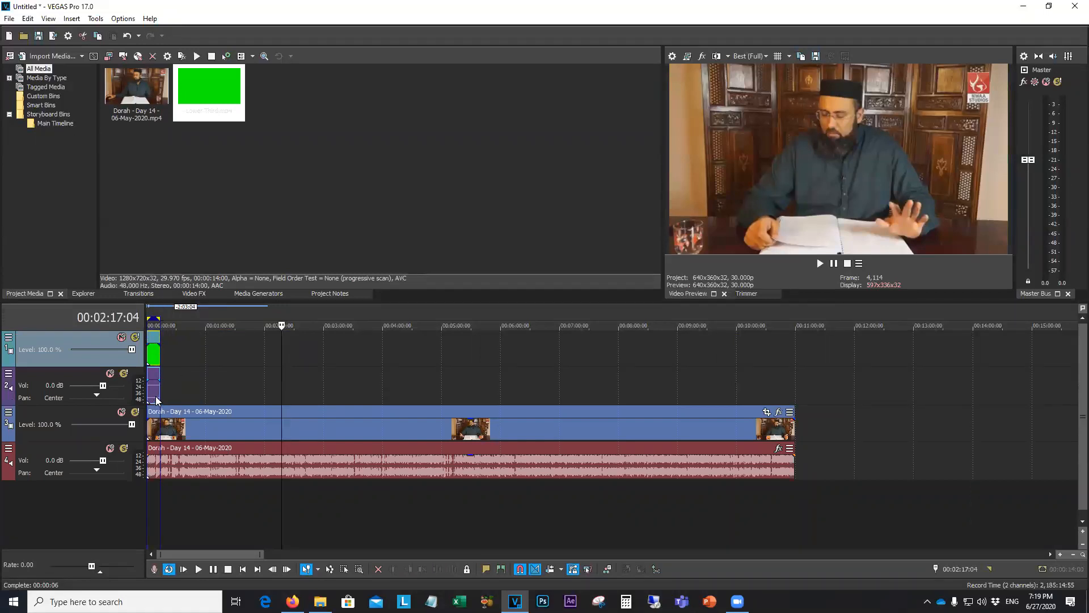
Play the Lower Third clip over the lecture from the beginning of the timeline
{"action": "scroll", "coordinate": [180, 503], "scroll_direction": "up", "scroll_amount": 6}
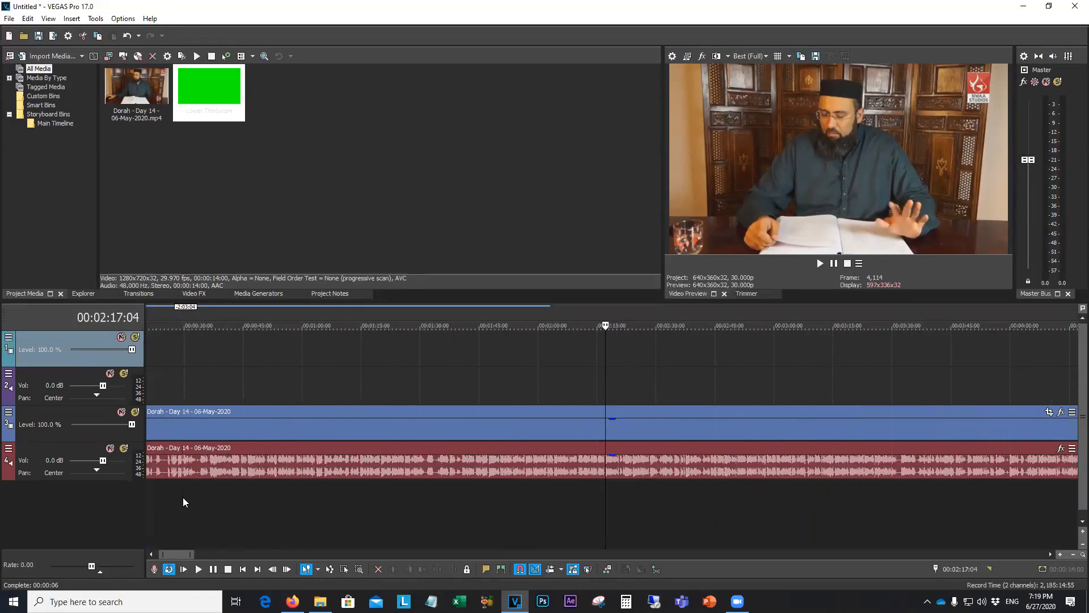
{"action": "left_click_drag", "start_coordinate": [175, 554], "coordinate": [159, 551]}
{"action": "left_click", "coordinate": [180, 521]}
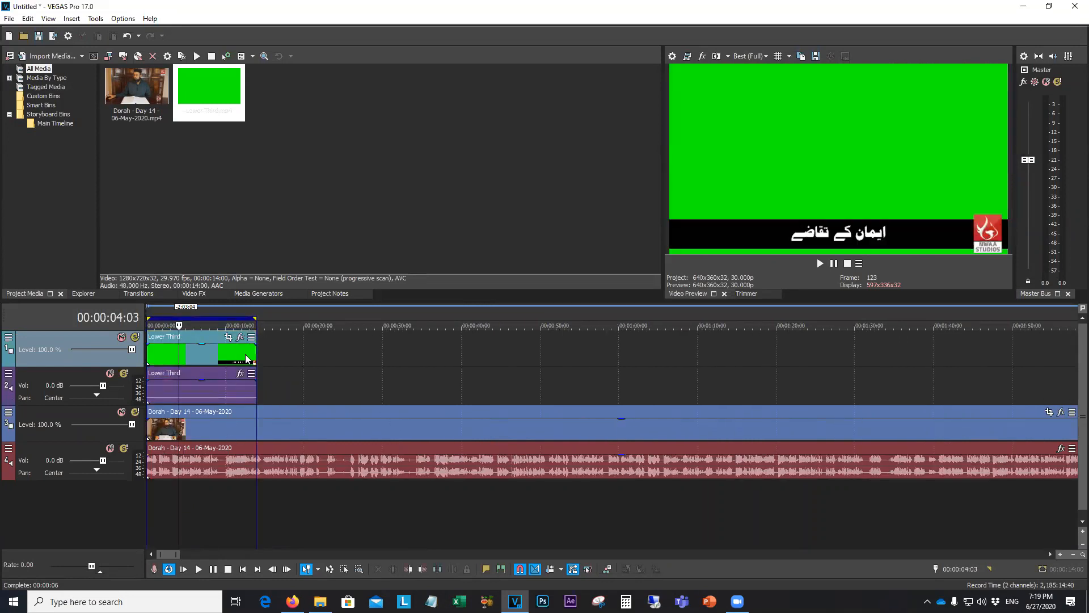
{"action": "scroll", "coordinate": [245, 356], "scroll_direction": "up", "scroll_amount": 4}
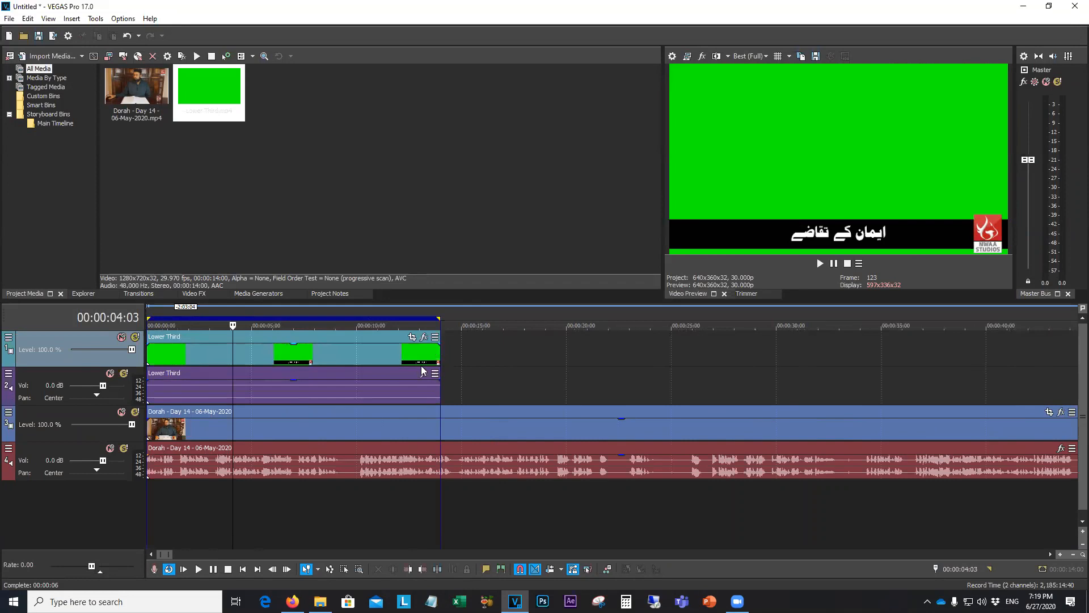
{"action": "left_click", "coordinate": [157, 505]}
{"action": "left_click_drag", "start_coordinate": [157, 506], "coordinate": [145, 507]}
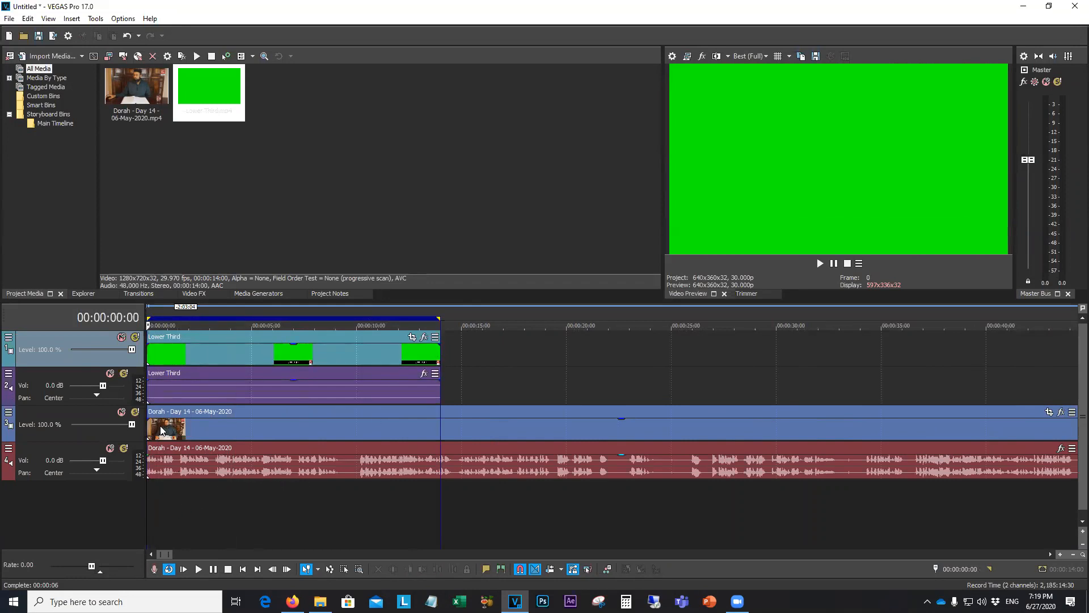
{"action": "key", "text": "space"}
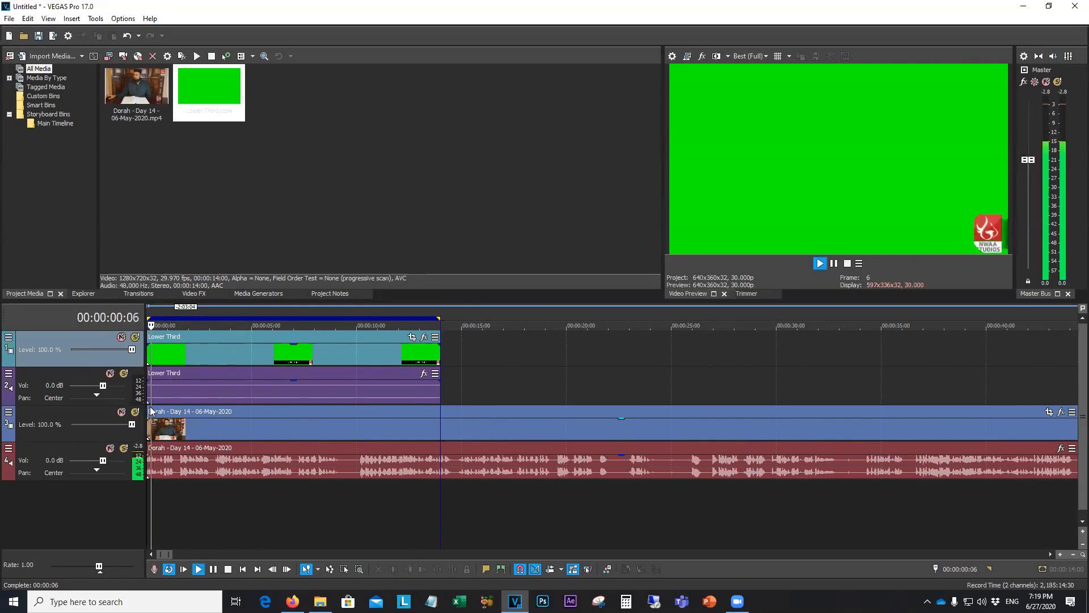
Mute the master output and extend the loop region's end to about 23 seconds, then stop playback
{"action": "left_click", "coordinate": [1046, 82]}
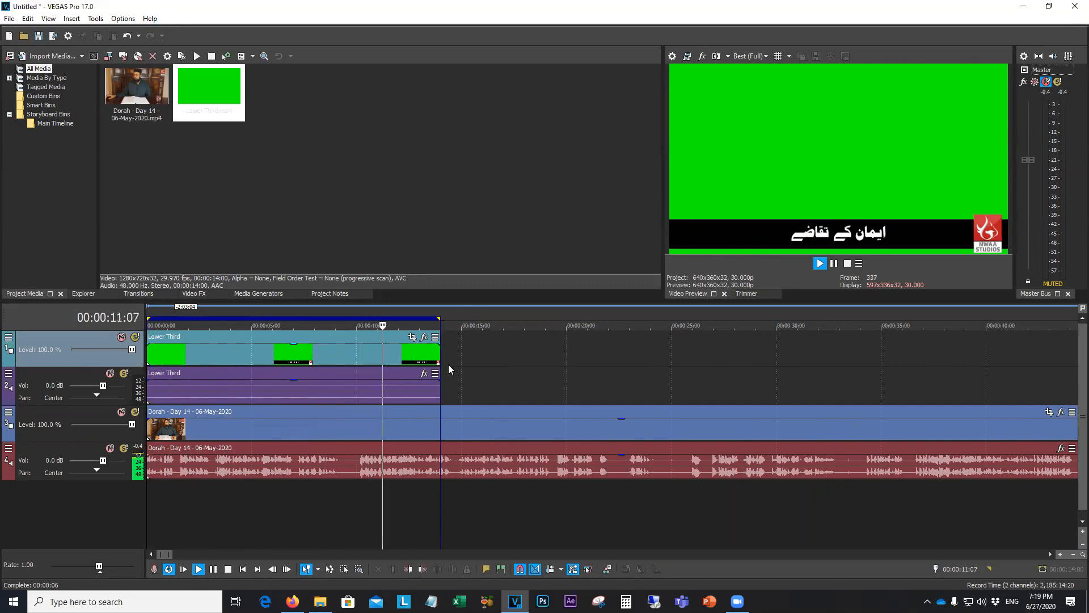
{"action": "left_click_drag", "start_coordinate": [438, 319], "coordinate": [644, 317]}
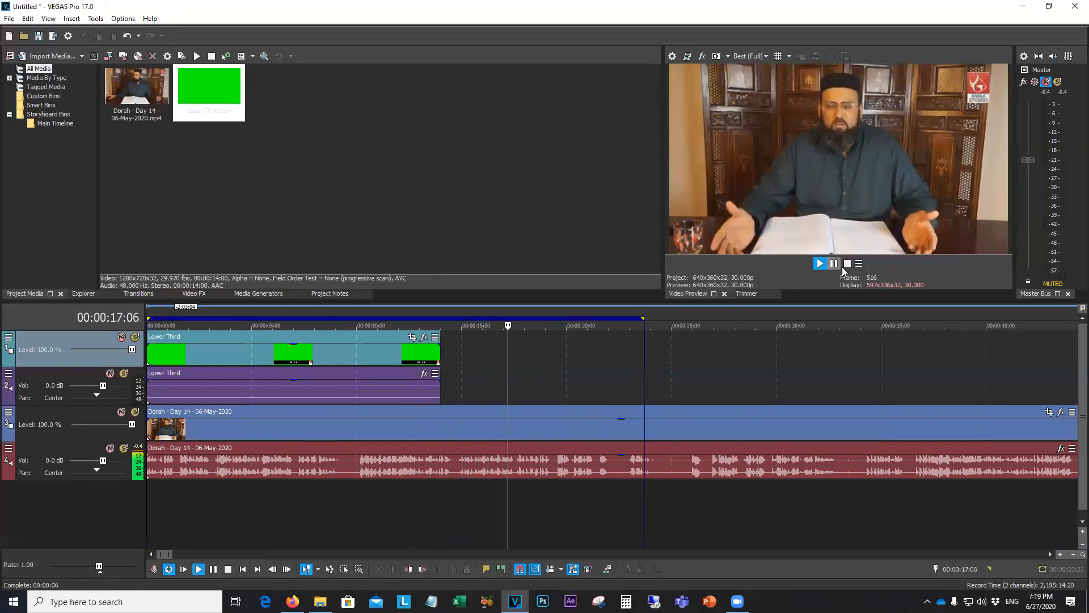
{"action": "key", "text": "space"}
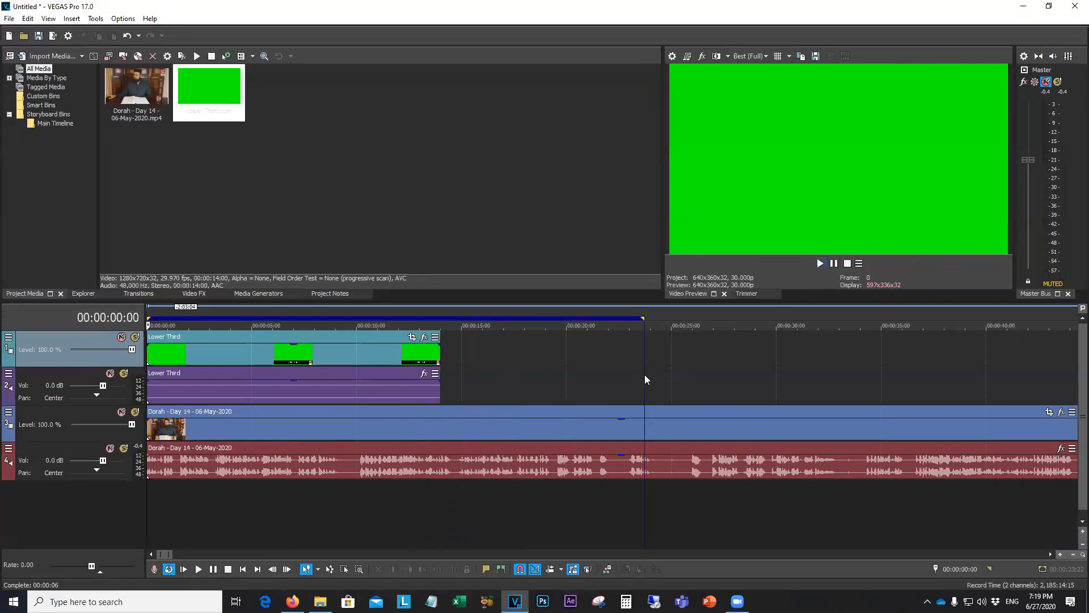
Mute the Lower Third video track to check the lecture picture underneath it
{"action": "left_click", "coordinate": [261, 394]}
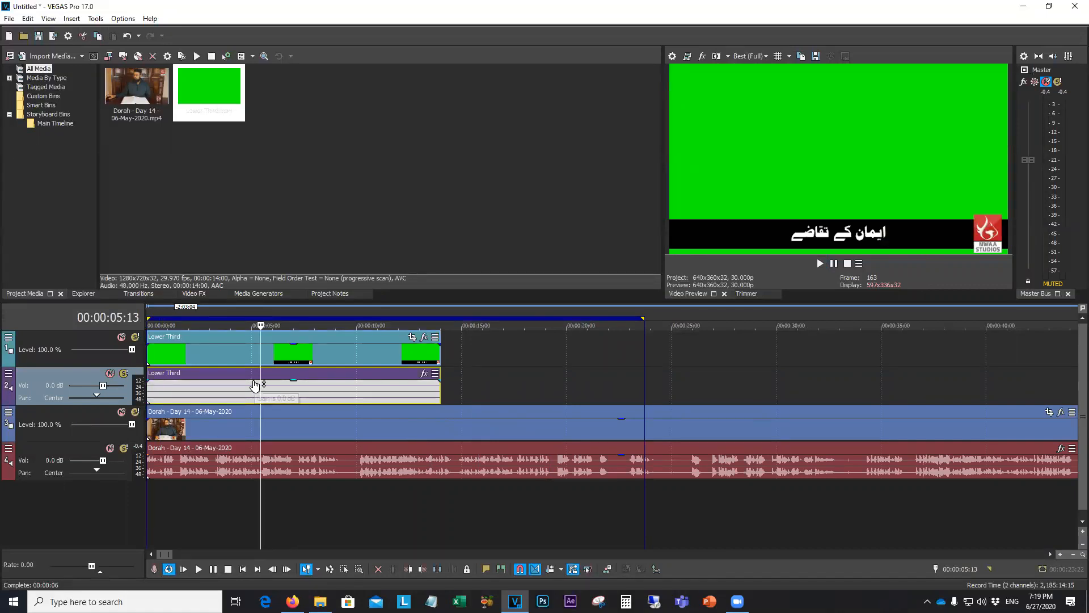
{"action": "left_click", "coordinate": [244, 508]}
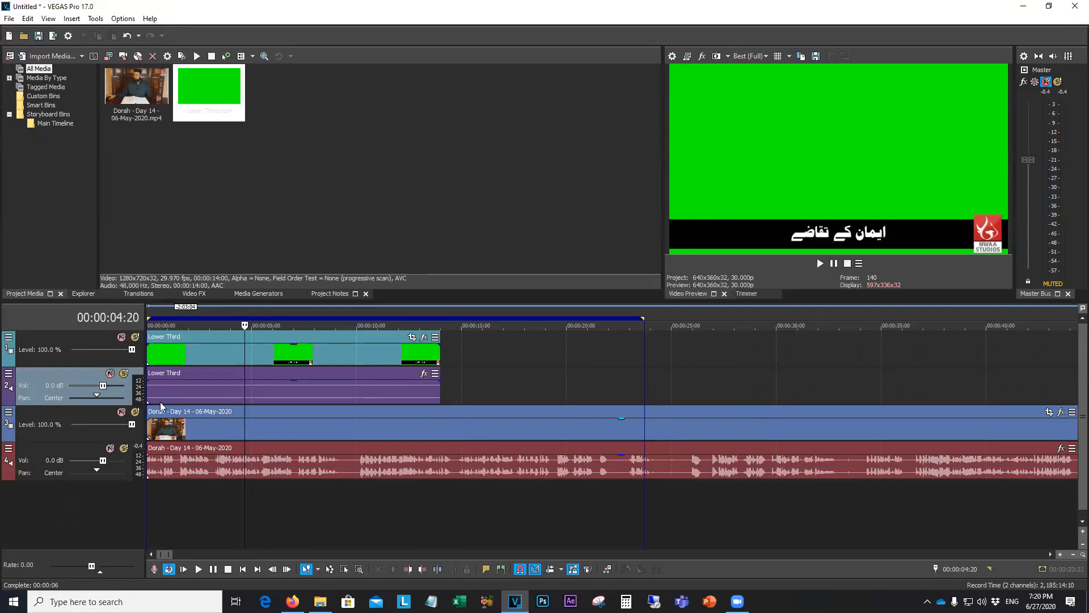
{"action": "left_click", "coordinate": [121, 337]}
{"action": "left_click", "coordinate": [167, 430]}
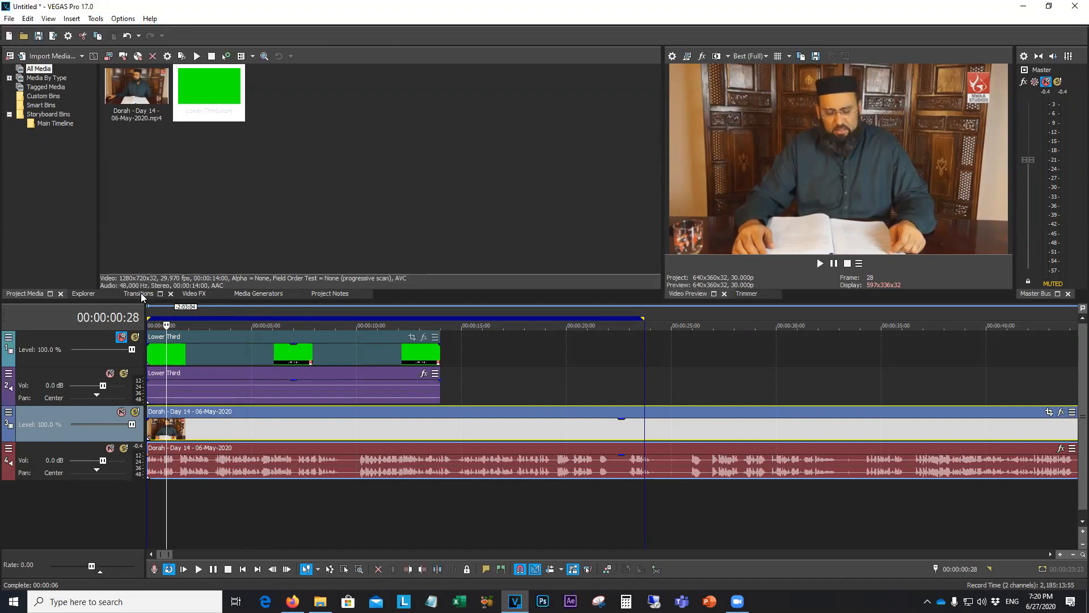
Apply the default Chroma Keyer video effect to the Lower Third video event
{"action": "left_click", "coordinate": [191, 294]}
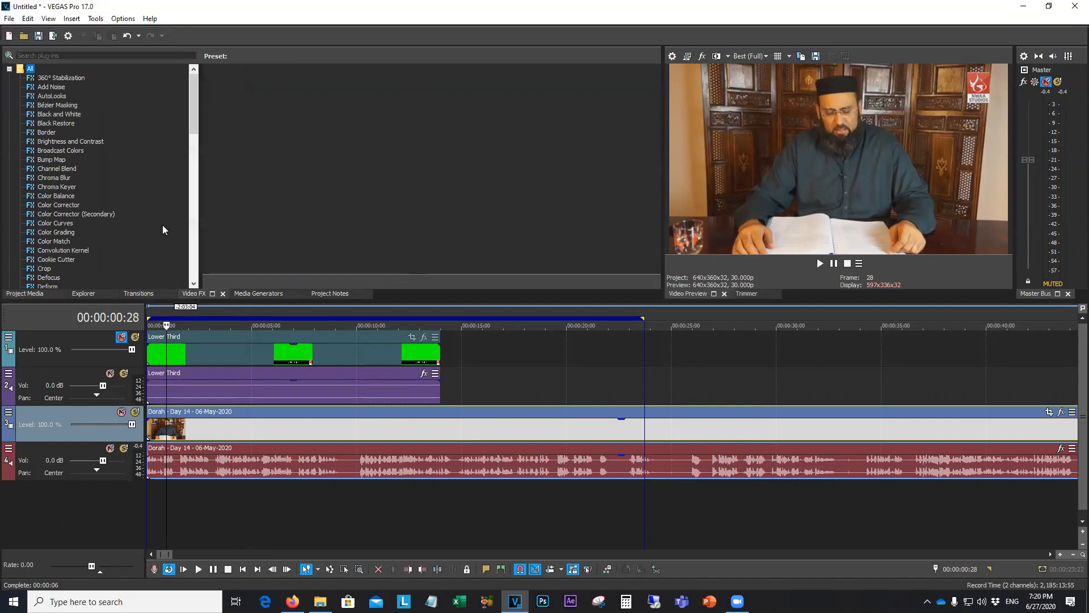
{"action": "mouse_move", "coordinate": [195, 118]}
{"action": "left_mouse_down"}
{"action": "mouse_move", "coordinate": [196, 172]}
{"action": "mouse_move", "coordinate": [198, 125]}
{"action": "left_mouse_up"}
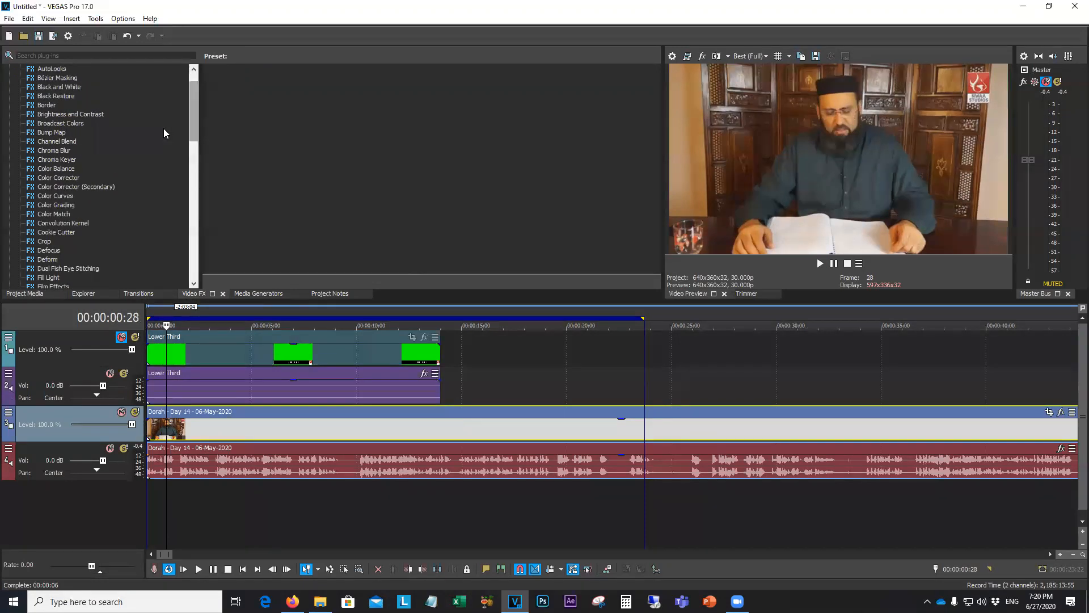
{"action": "left_click", "coordinate": [72, 159]}
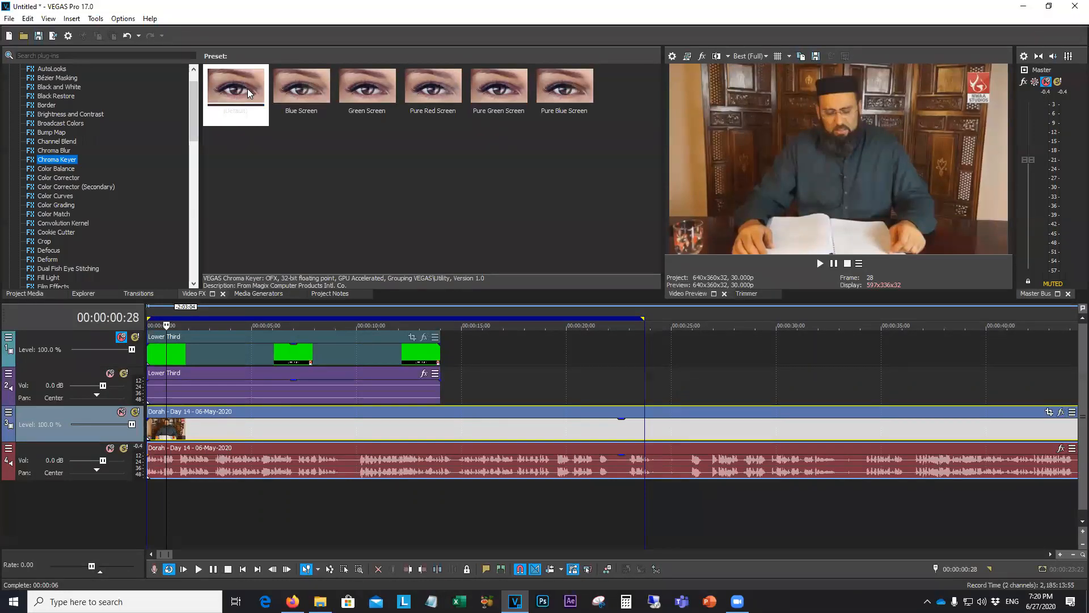
{"action": "left_click_drag", "start_coordinate": [248, 86], "coordinate": [157, 348]}
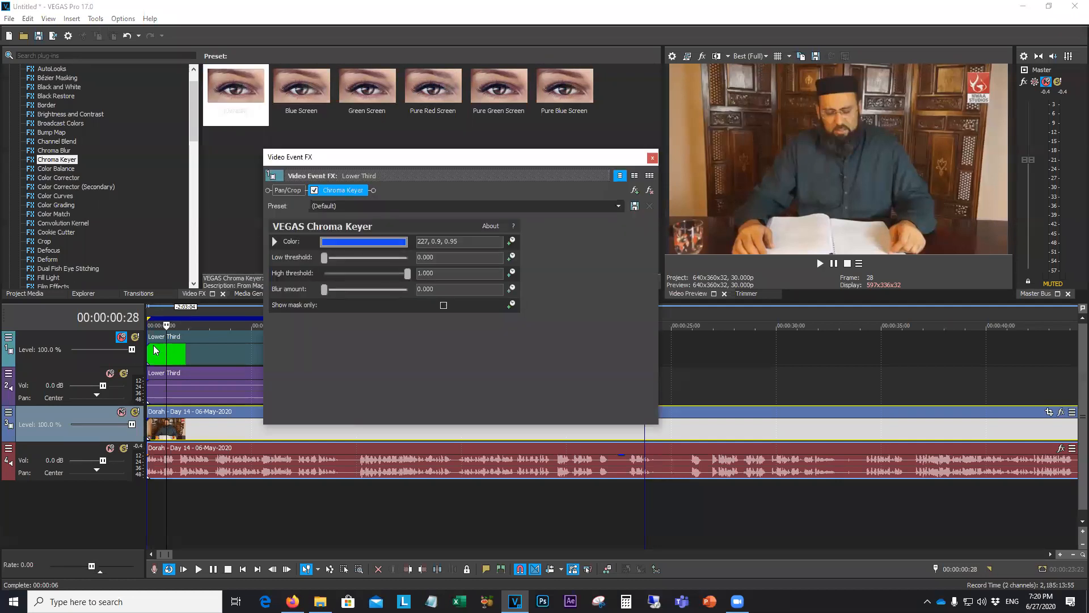
Unmute the Lower Third video track and sample its green background as the Chroma Keyer color, then close the effect settings
{"action": "left_click", "coordinate": [274, 241]}
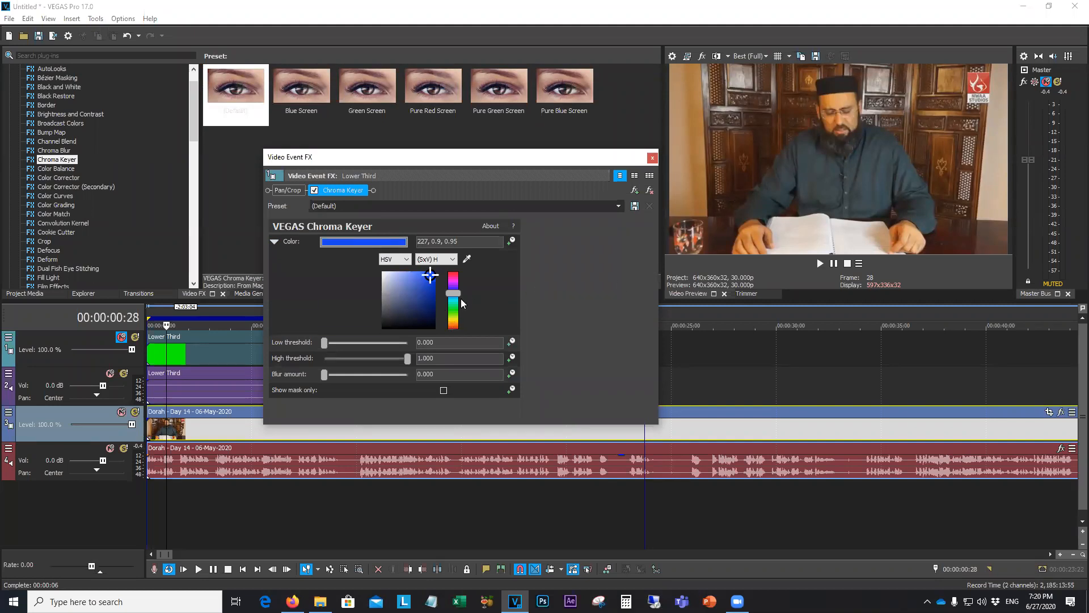
{"action": "left_click", "coordinate": [210, 353]}
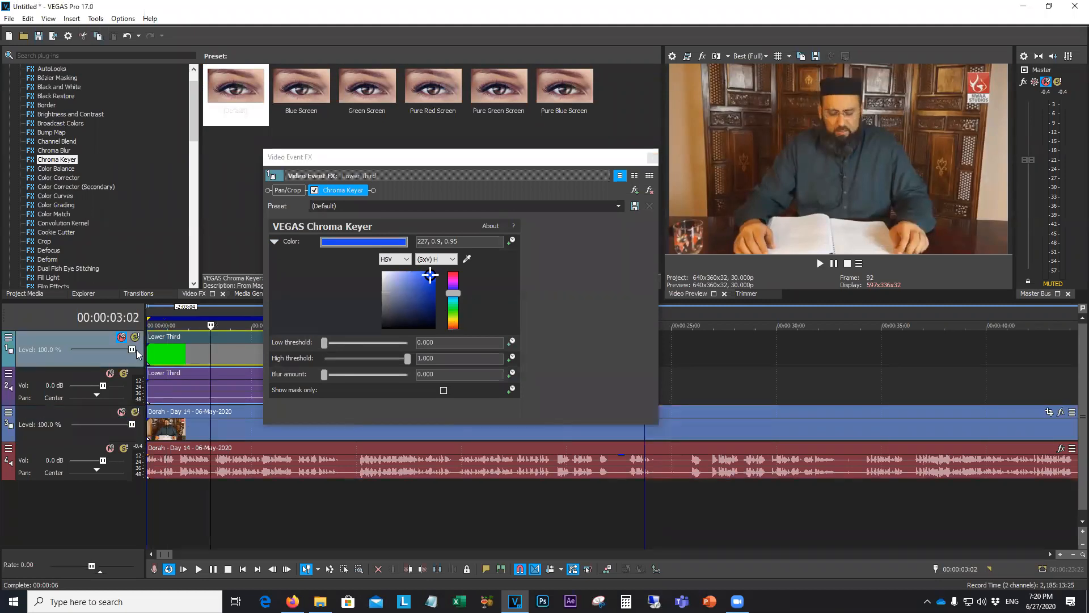
{"action": "left_click", "coordinate": [466, 259]}
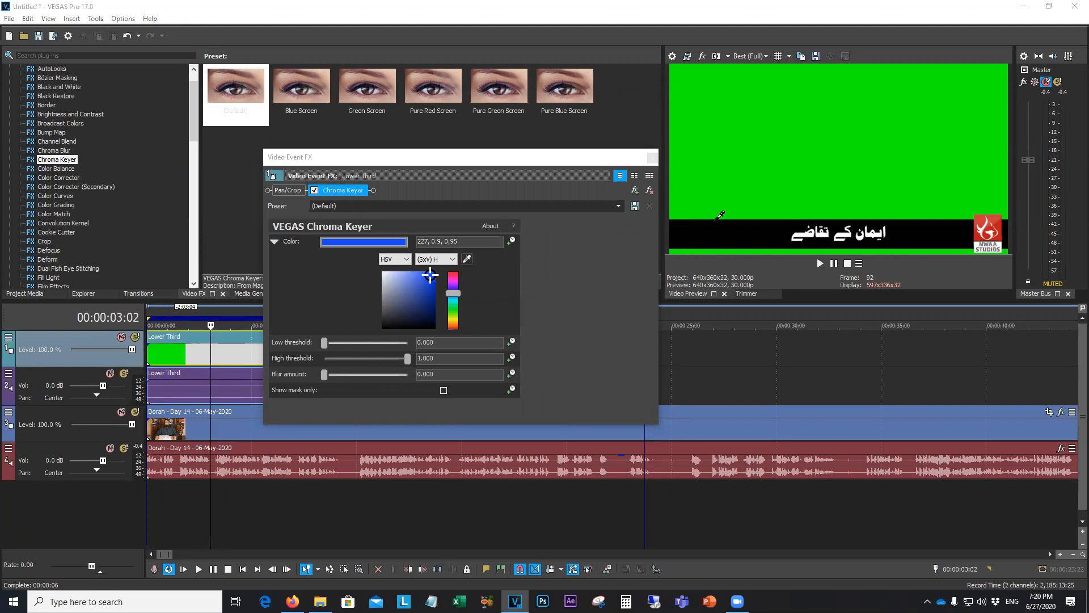
{"action": "left_click", "coordinate": [778, 155]}
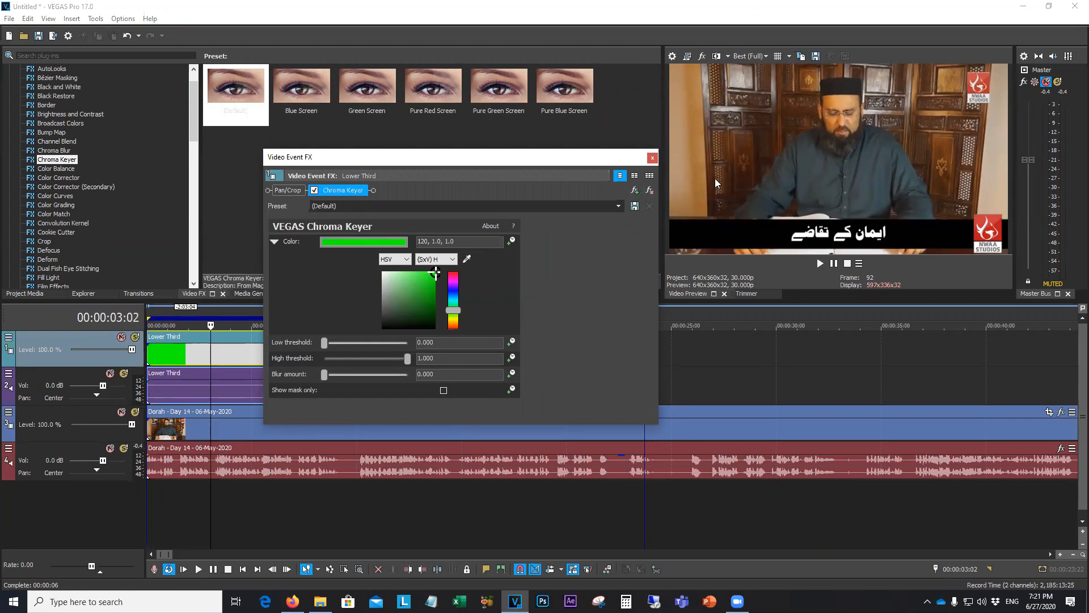
{"action": "left_click", "coordinate": [653, 159]}
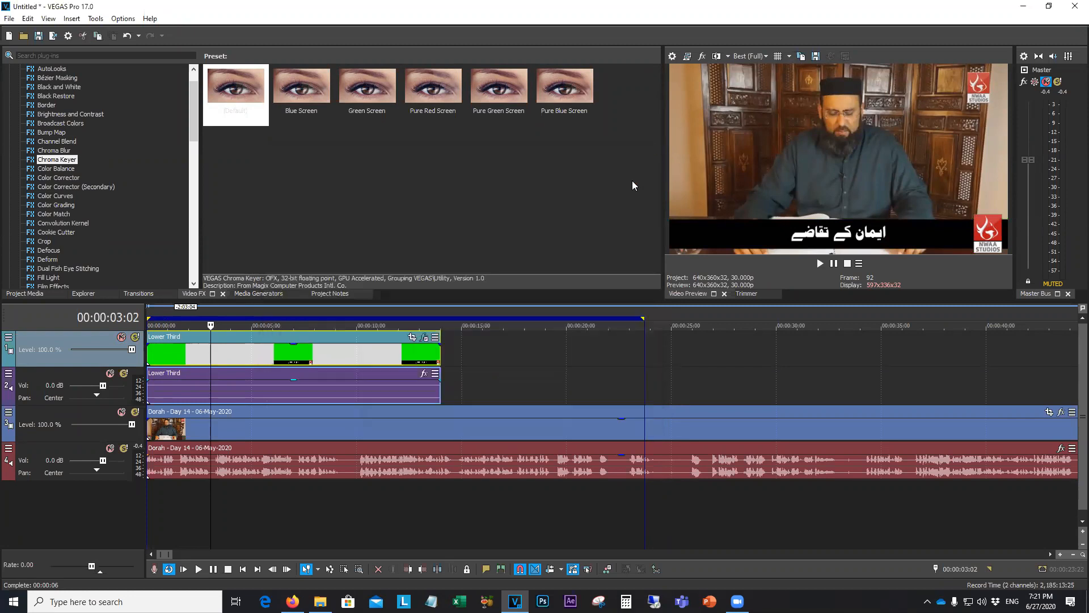
Play the keyed lower third over the lecture from the start, replay it, and stop playback
{"action": "key", "text": "Home"}
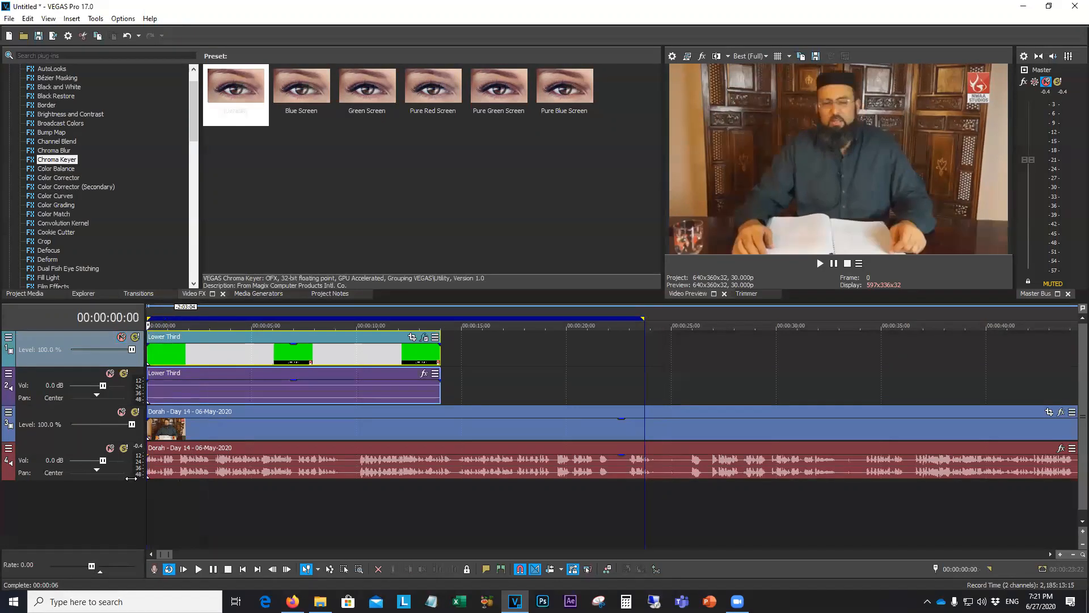
{"action": "key", "text": "space"}
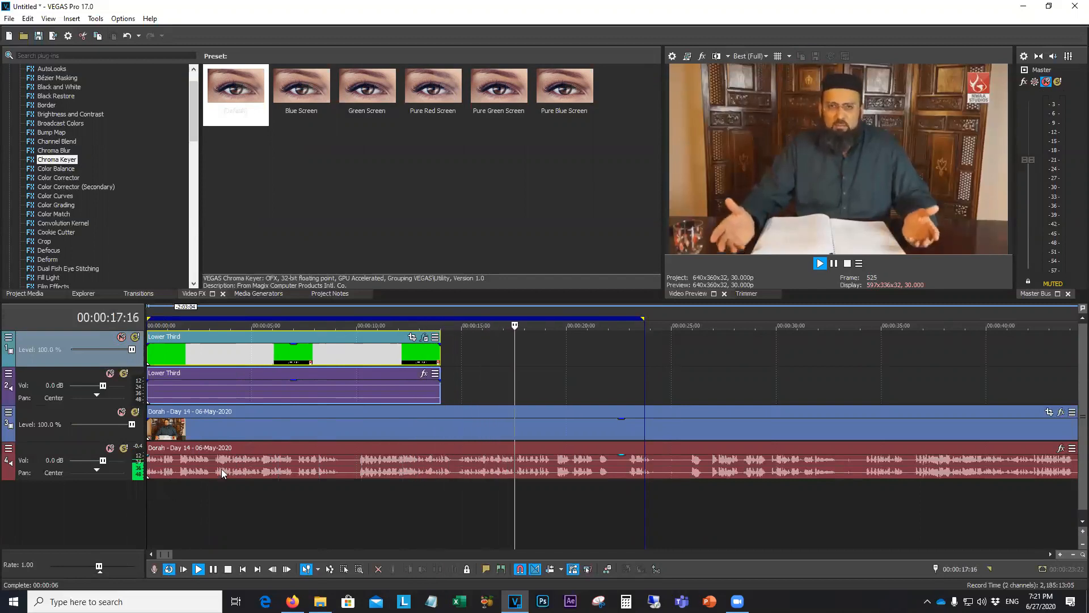
{"action": "left_click", "coordinate": [152, 507]}
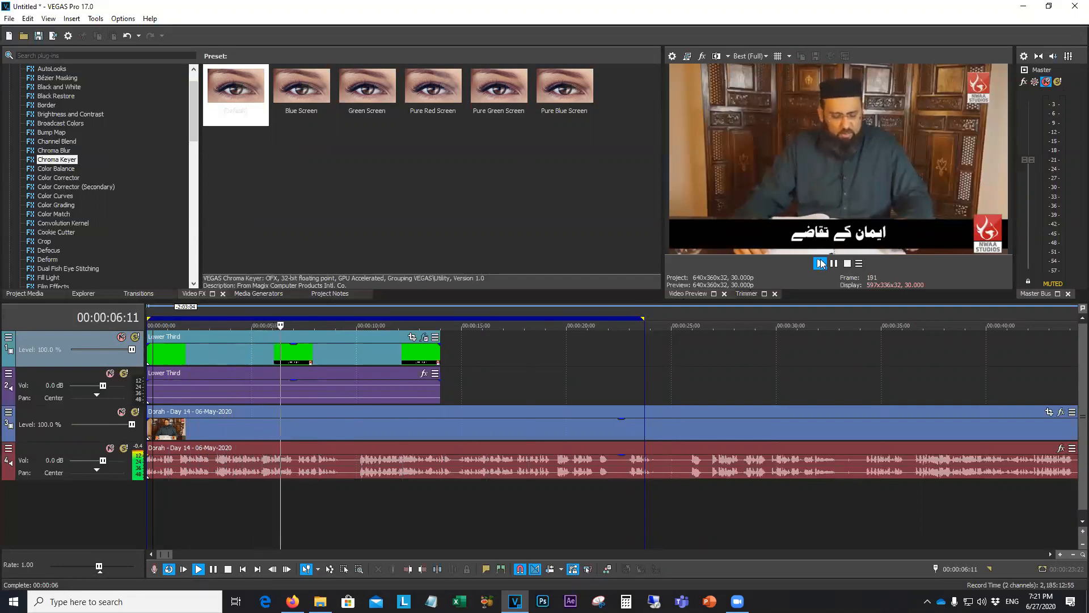
{"action": "left_click", "coordinate": [847, 265]}
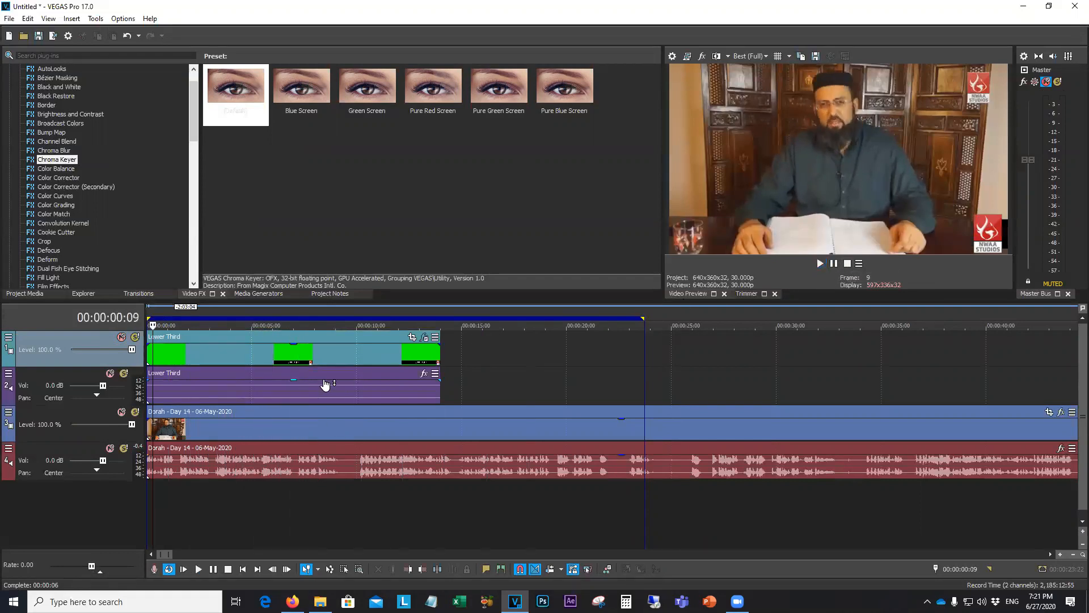
Split the Lower Third video and audio at 00:00:10:01
{"action": "left_click", "coordinate": [357, 376]}
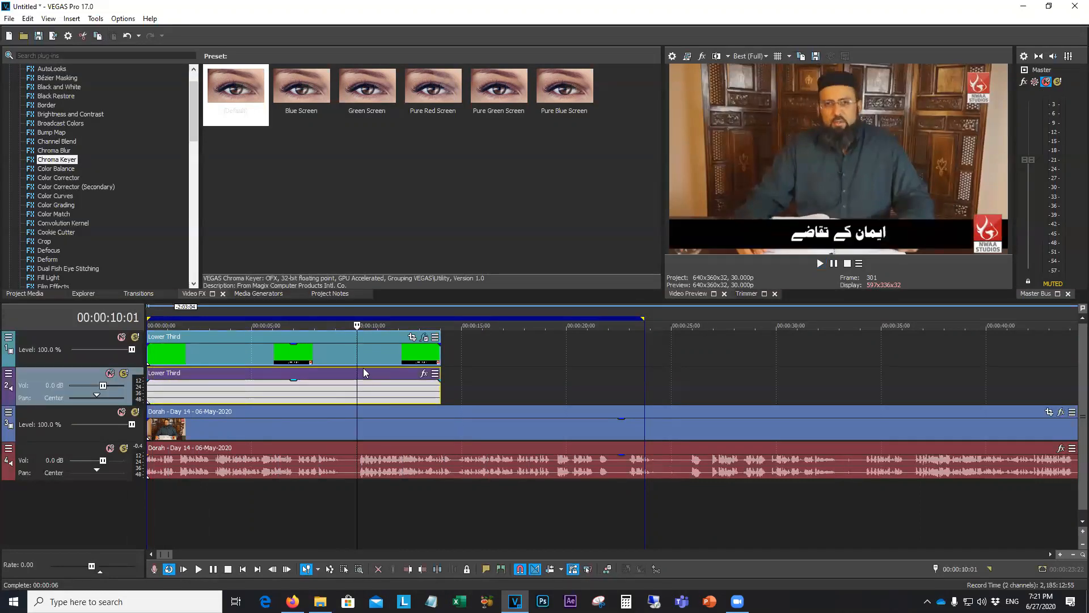
{"action": "key", "text": "s"}
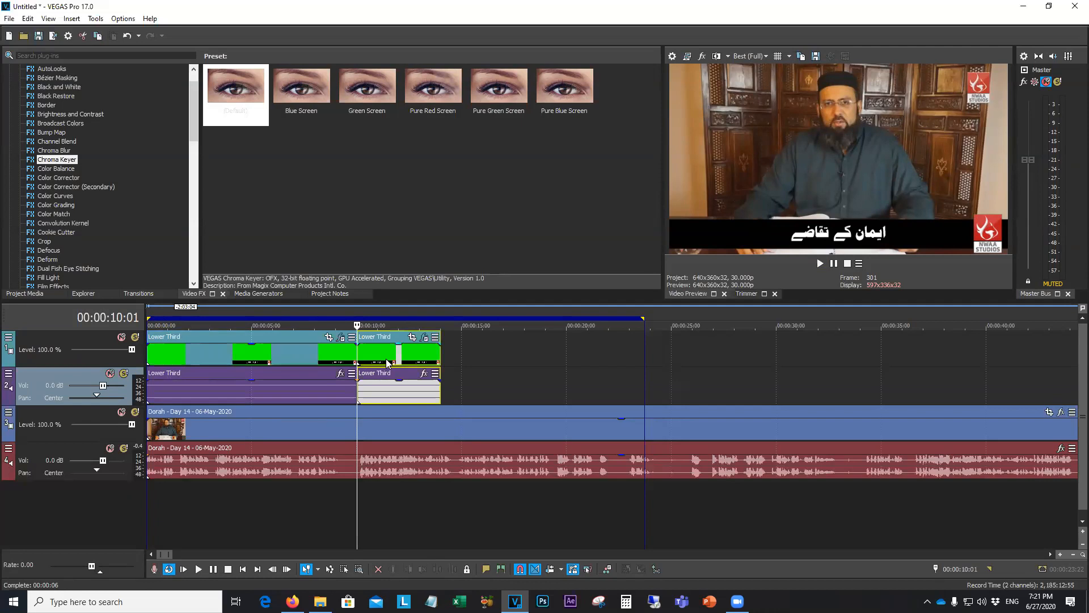
Delete the Lower Third segment after 00:00:10:01, play the shortened lower third from the start, and stop playback
{"action": "left_click", "coordinate": [387, 356]}
{"action": "key", "text": "Delete"}
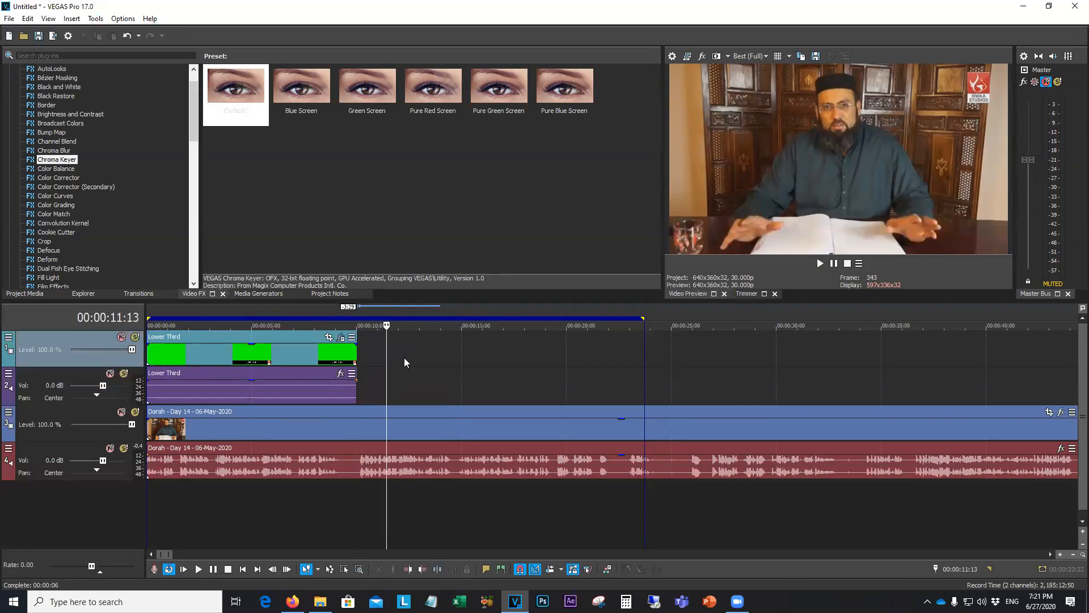
{"action": "left_click", "coordinate": [187, 493]}
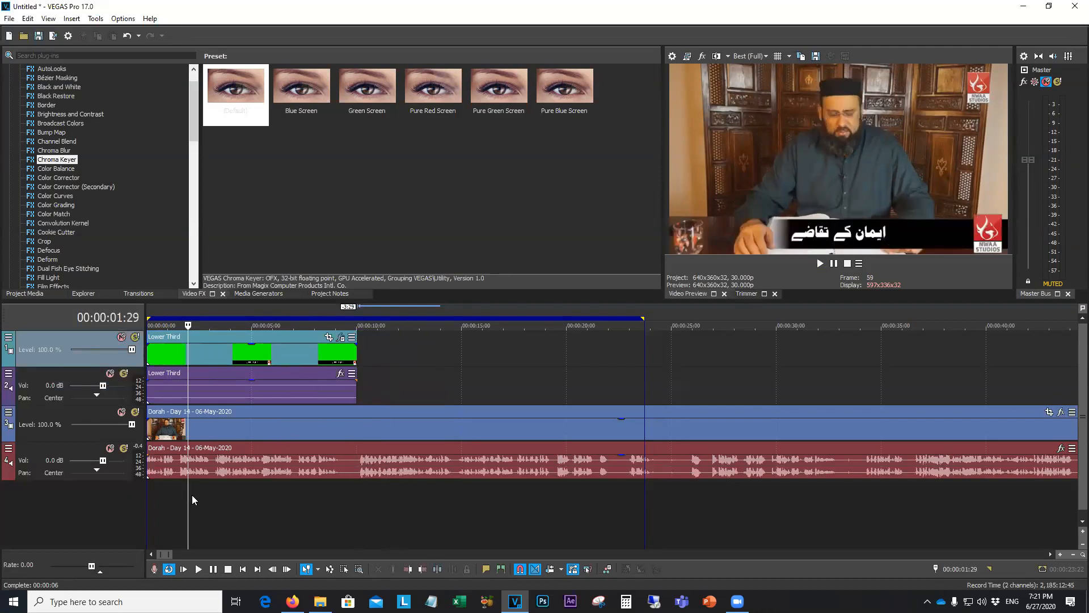
{"action": "left_click_drag", "start_coordinate": [187, 497], "coordinate": [139, 492]}
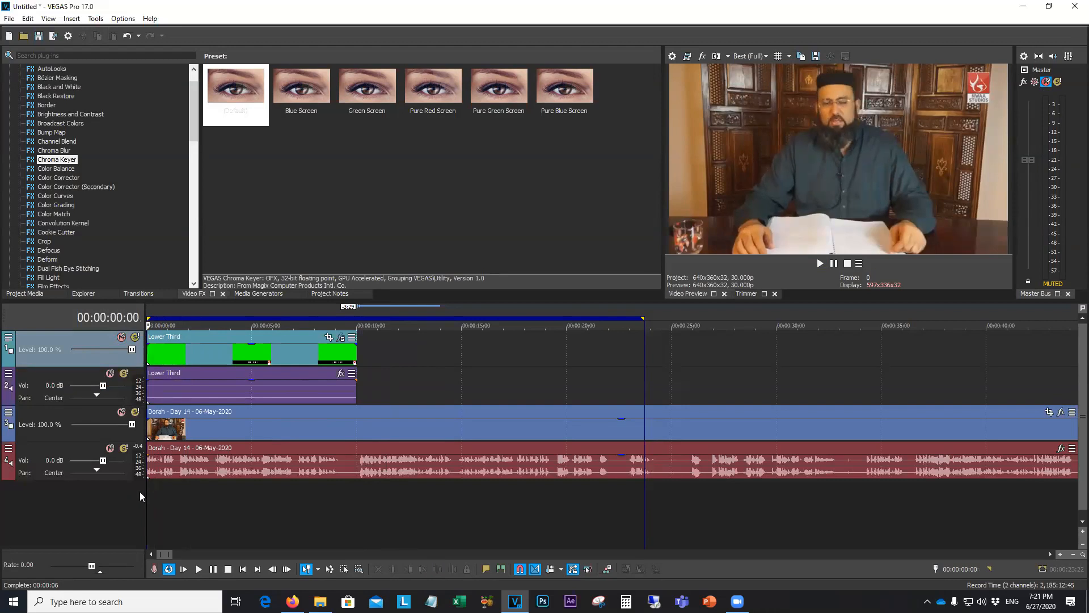
{"action": "key", "text": "space"}
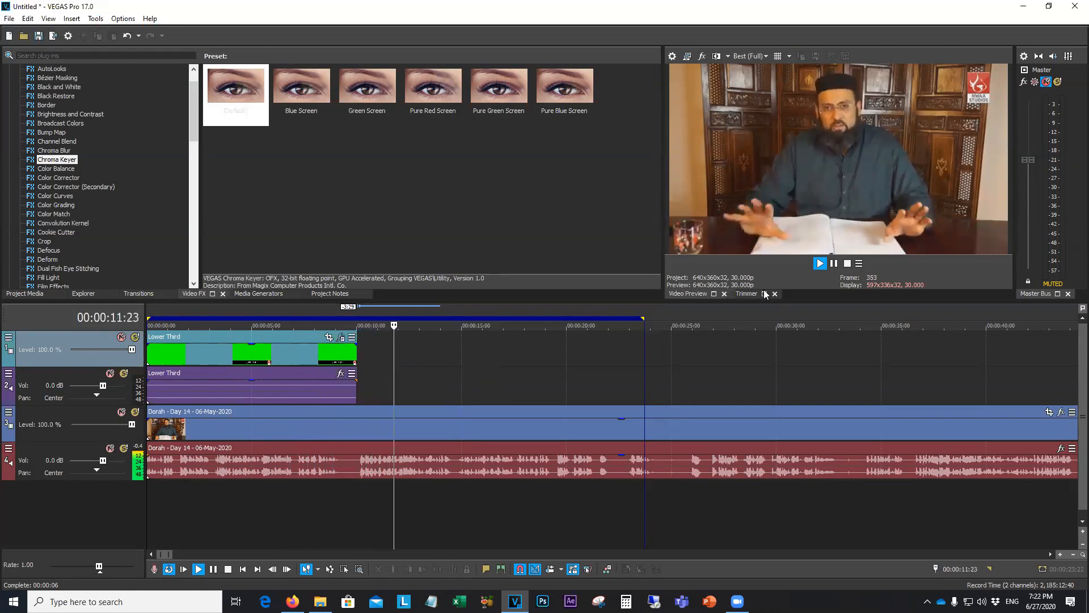
{"action": "left_click", "coordinate": [847, 264]}
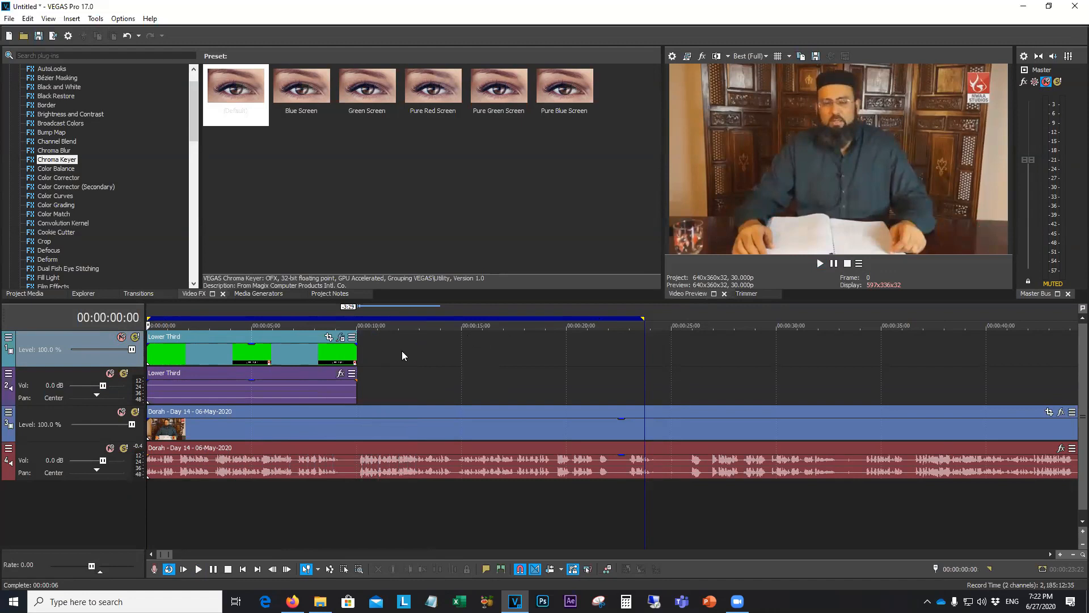
Split the lecture video and audio at 00:05:00:14 and delete the part after the split
{"action": "left_click", "coordinate": [318, 353]}
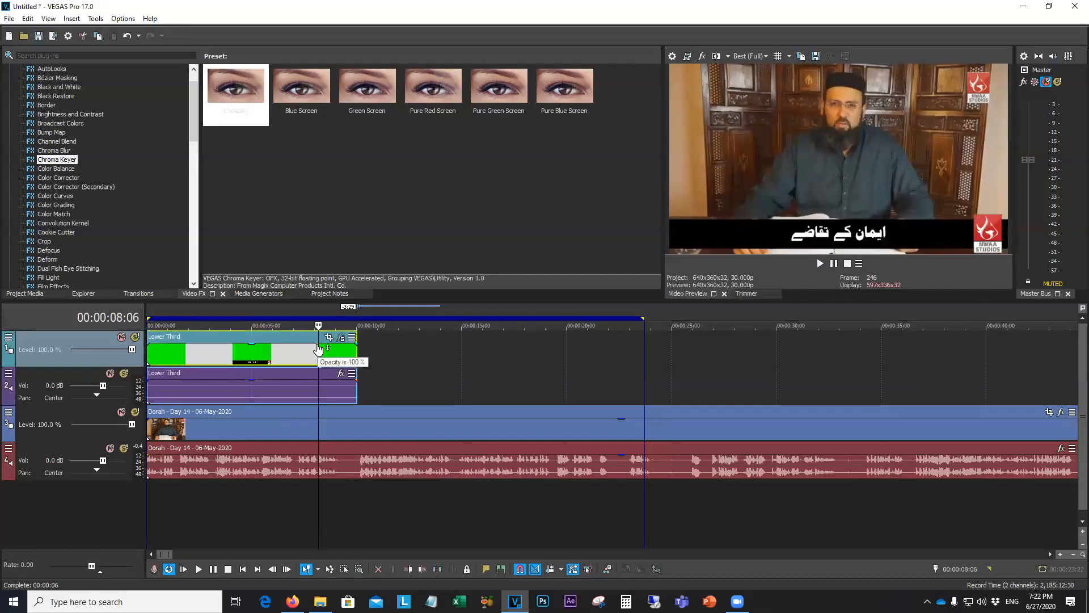
{"action": "scroll", "coordinate": [514, 390], "scroll_direction": "down", "scroll_amount": 10}
{"action": "scroll", "coordinate": [507, 389], "scroll_direction": "down", "scroll_amount": 3}
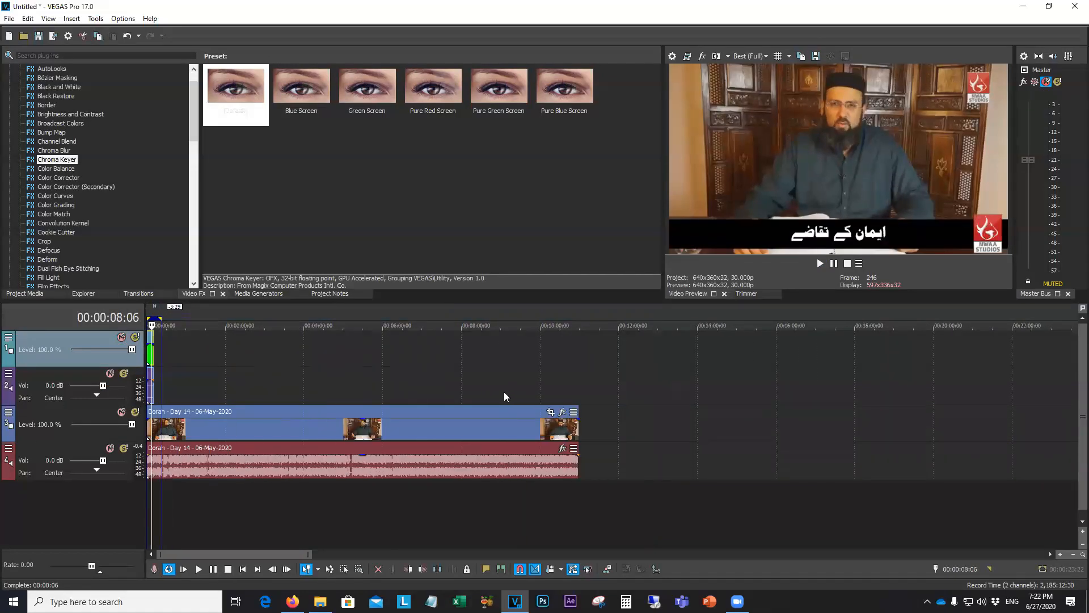
{"action": "scroll", "coordinate": [499, 390], "scroll_direction": "up", "scroll_amount": 2}
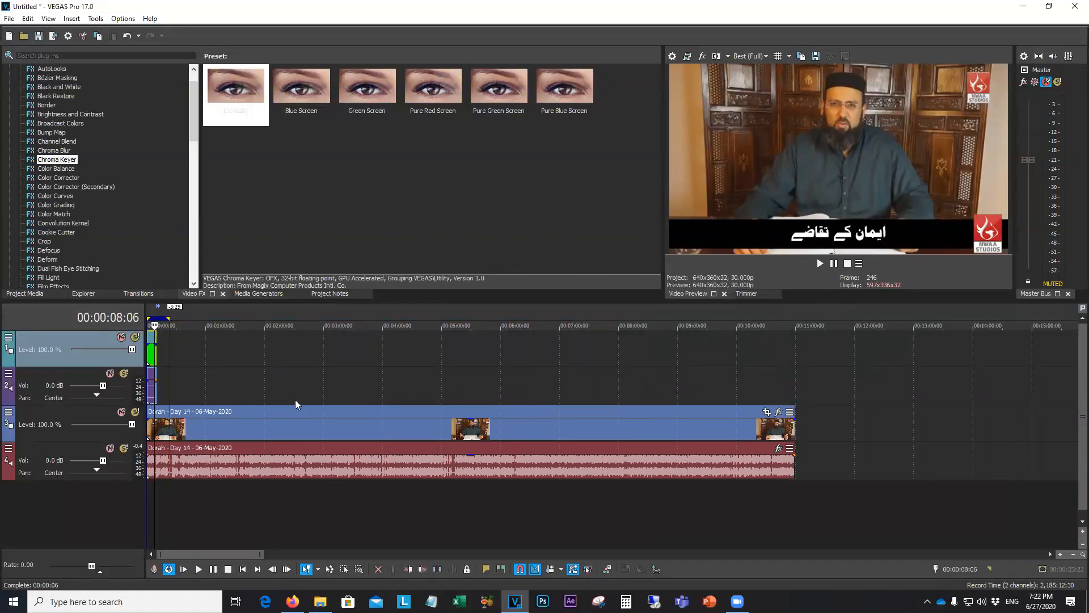
{"action": "left_click", "coordinate": [442, 427]}
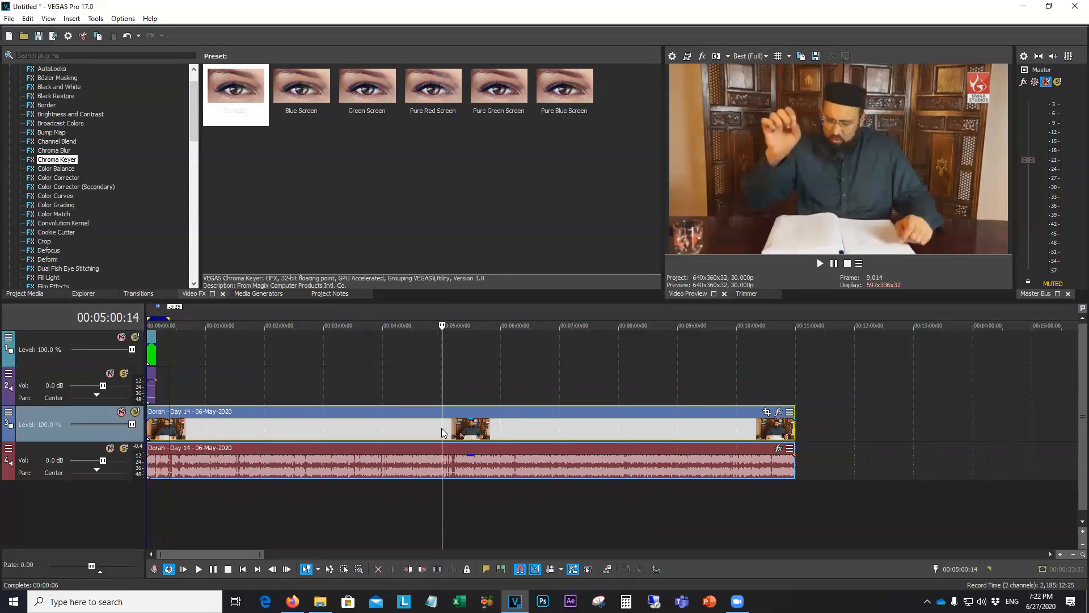
{"action": "key", "text": "s"}
{"action": "left_click", "coordinate": [541, 424]}
{"action": "key", "text": "Delete"}
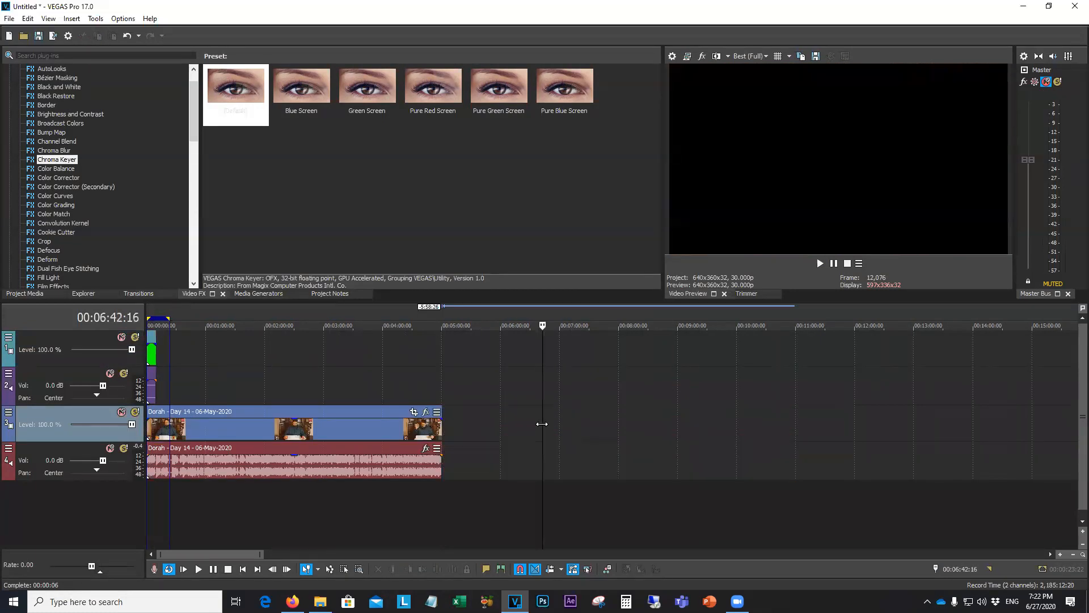
Copy the Lower Third video and audio events and paste them on the same tracks at 00:00:59:12
{"action": "left_click", "coordinate": [152, 363]}
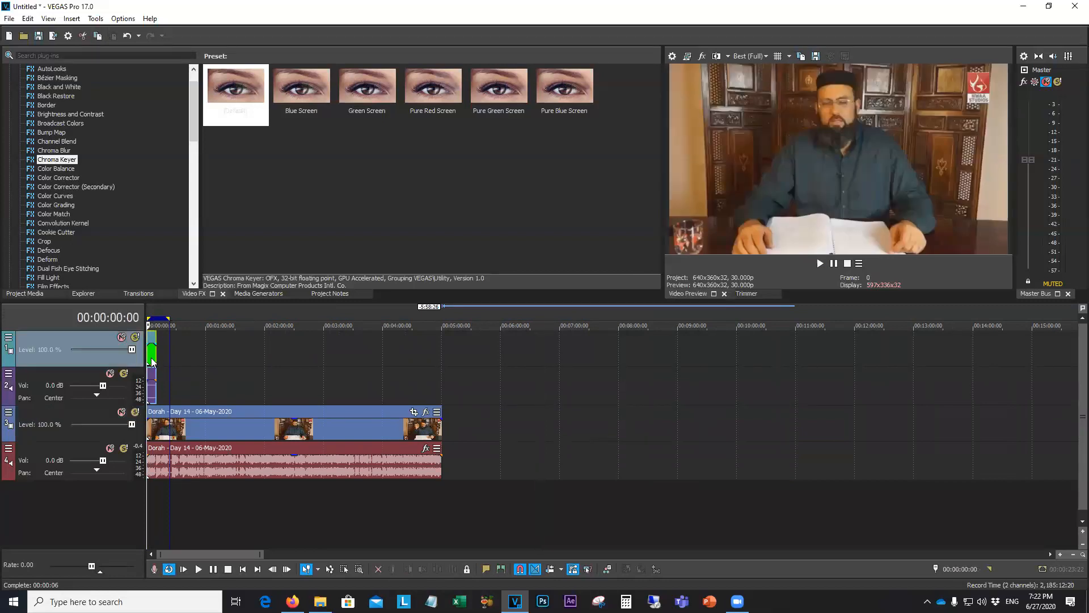
{"action": "mouse_move", "coordinate": [152, 363]}
{"action": "left_mouse_down"}
{"action": "mouse_move", "coordinate": [190, 359]}
{"action": "mouse_move", "coordinate": [154, 361]}
{"action": "left_mouse_up"}
{"action": "key", "text": "ctrl+c"}
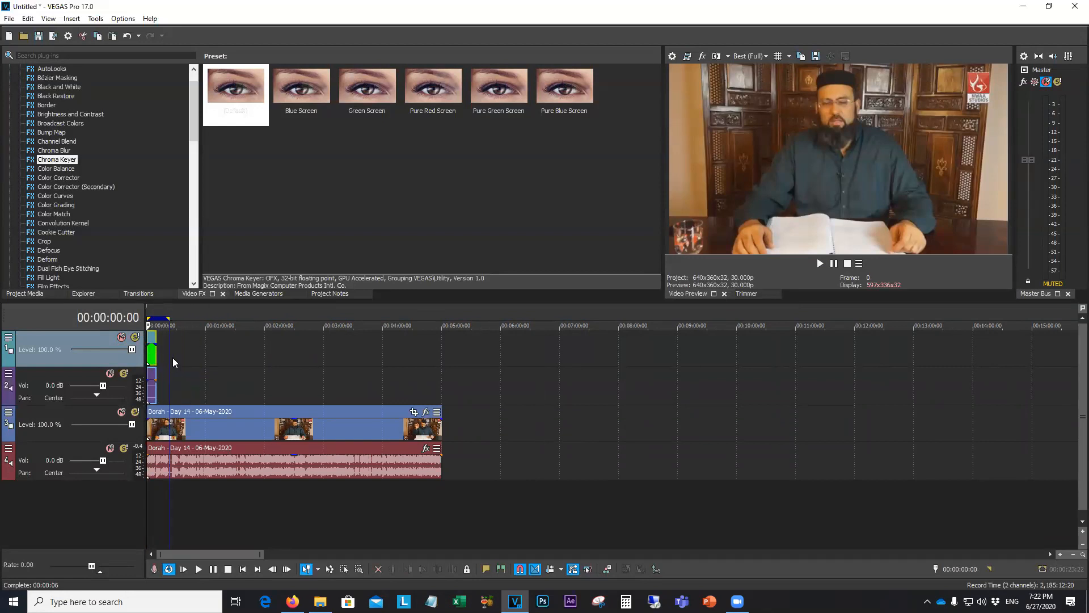
{"action": "left_click", "coordinate": [204, 356]}
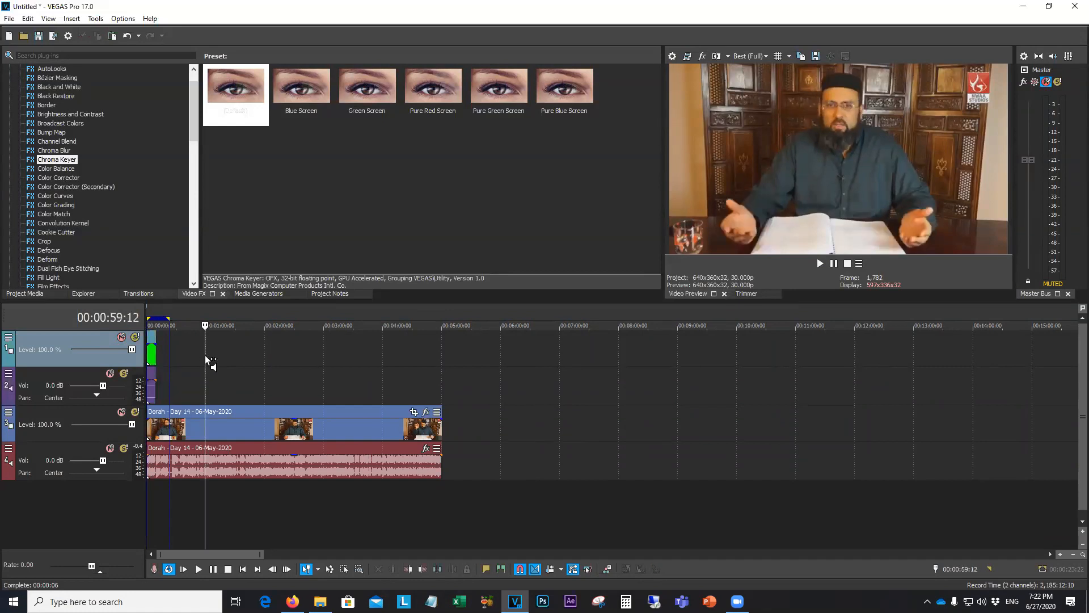
{"action": "key", "text": "ctrl+v"}
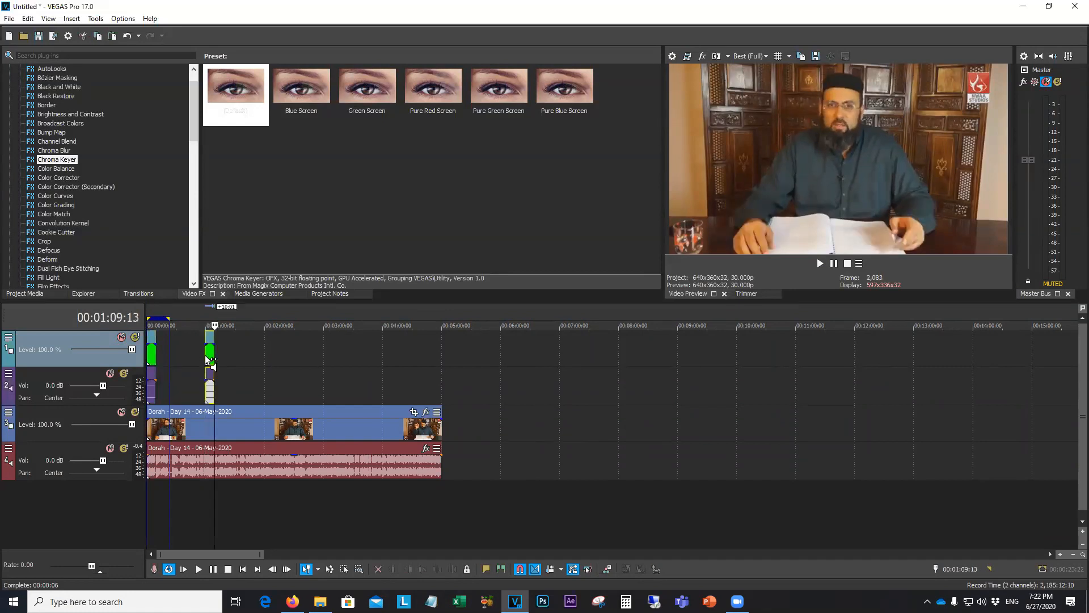
Paste two more copies of the Lower Third at about 00:02:18 and at 00:03:54:04
{"action": "left_click", "coordinate": [274, 357]}
{"action": "left_click", "coordinate": [282, 358]}
{"action": "key", "text": "ctrl+v"}
{"action": "left_click", "coordinate": [377, 358]}
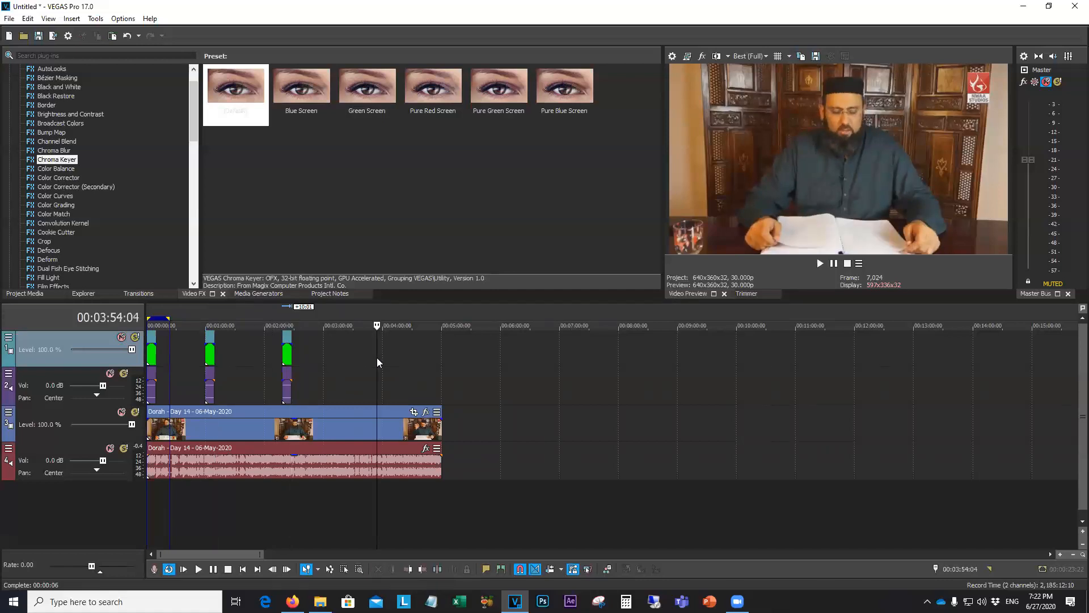
{"action": "key", "text": "ctrl+v"}
Paste another Lower Third at 00:04:43:05 and shift it so it ends together with the lecture
{"action": "left_click", "coordinate": [424, 382]}
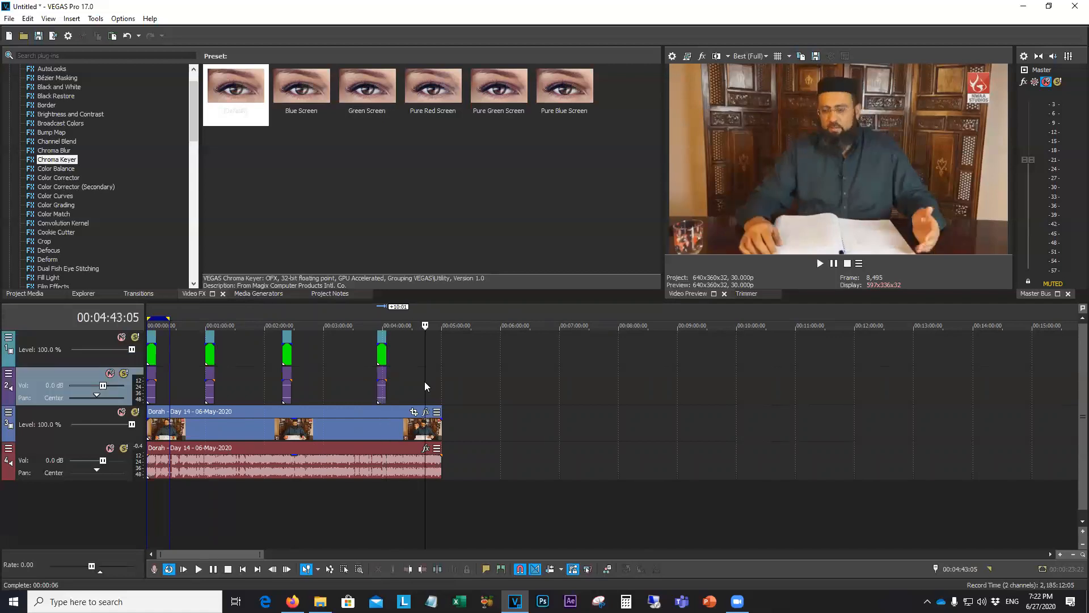
{"action": "key", "text": "ctrl+v"}
{"action": "left_click_drag", "start_coordinate": [428, 392], "coordinate": [438, 392]}
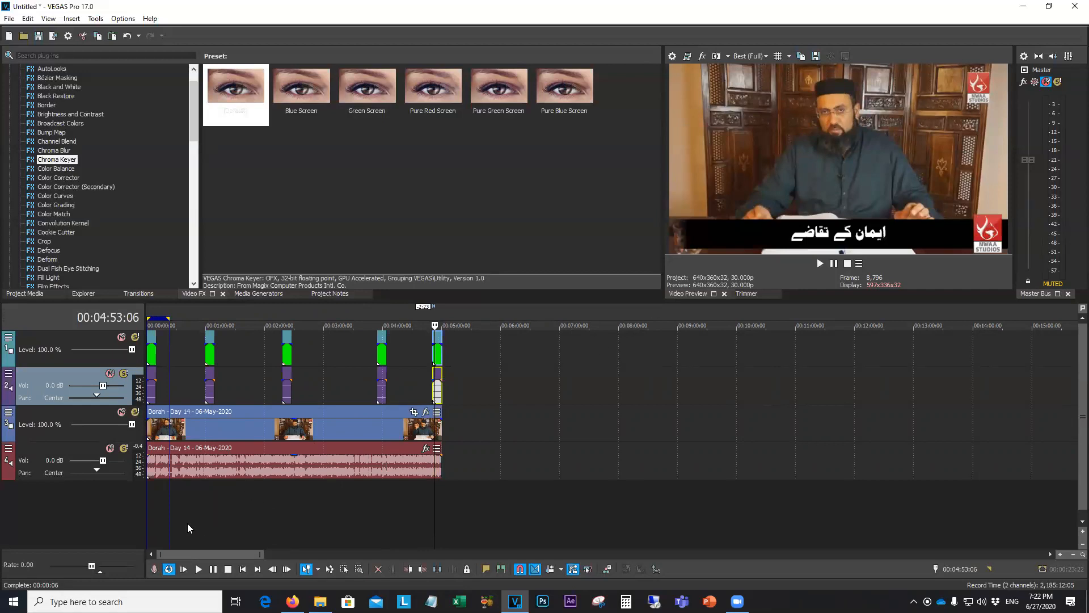
Extend the loop region past the end of the lecture, play through the second Lower Third, and stop playback
{"action": "left_click", "coordinate": [156, 509]}
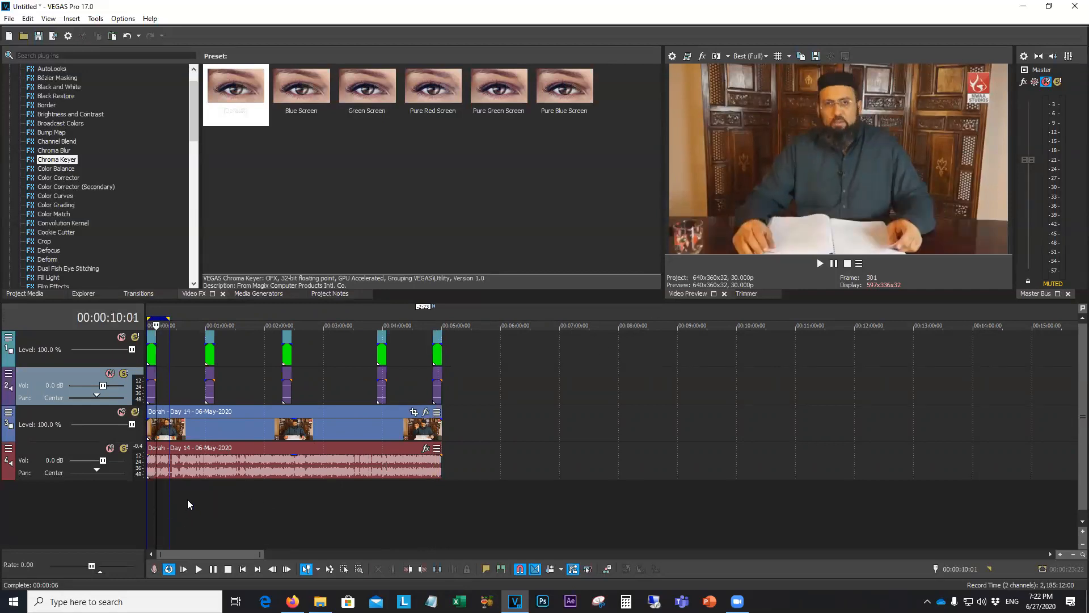
{"action": "left_click_drag", "start_coordinate": [169, 318], "coordinate": [447, 320]}
{"action": "key", "text": "space"}
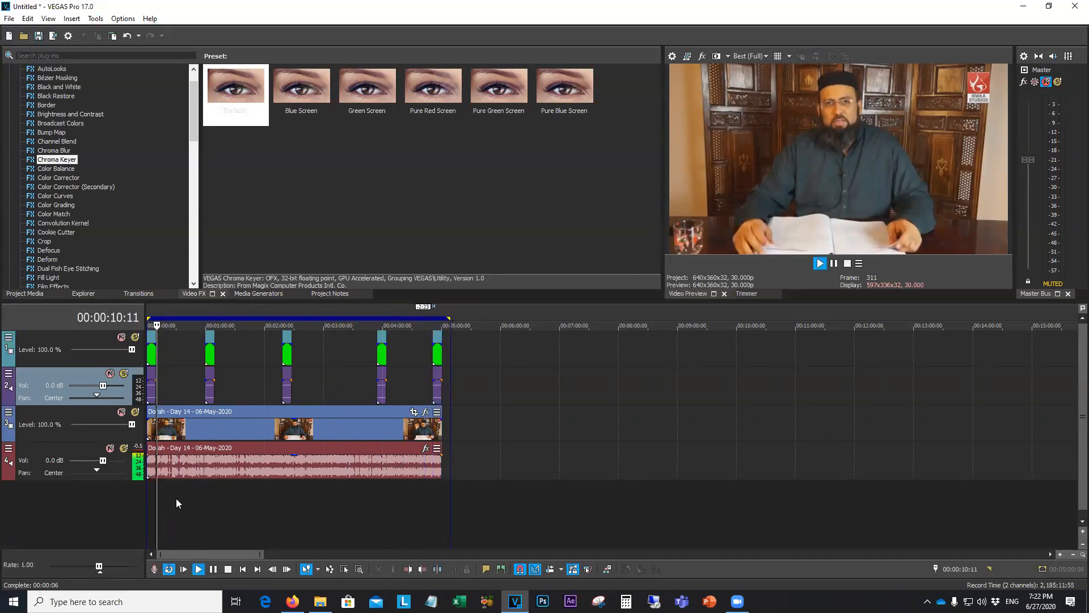
{"action": "left_click", "coordinate": [186, 486]}
{"action": "left_click", "coordinate": [192, 486]}
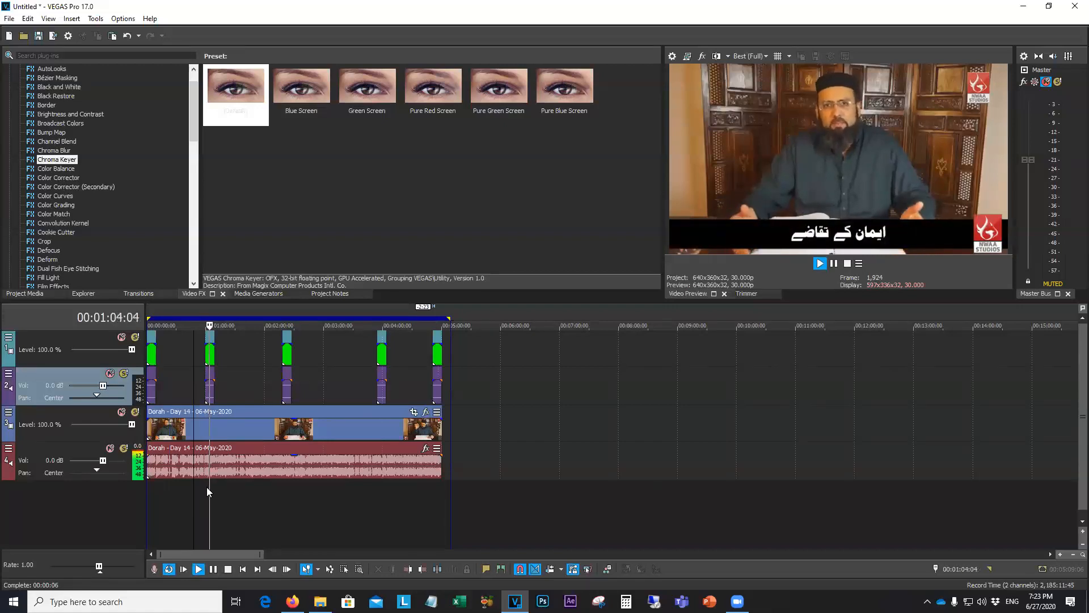
{"action": "scroll", "coordinate": [223, 395], "scroll_direction": "up", "scroll_amount": 6}
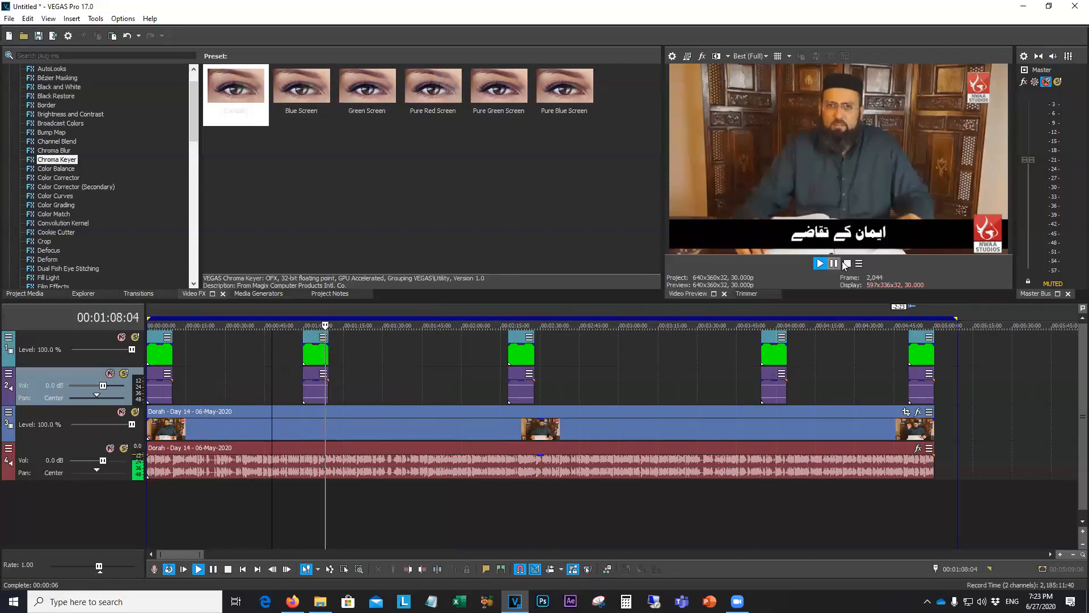
{"action": "key", "text": "space"}
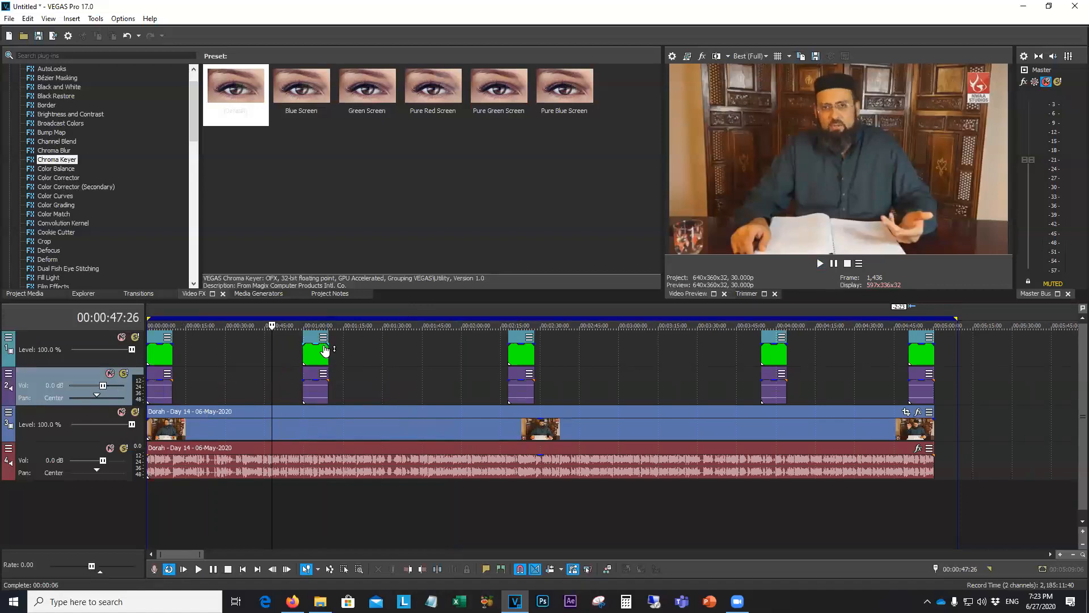
Add a short fade-out to the second Lower Third video event and preview it from 00:00:53:26
{"action": "left_click", "coordinate": [325, 350]}
{"action": "left_click_drag", "start_coordinate": [329, 343], "coordinate": [316, 344]}
{"action": "left_click", "coordinate": [288, 489]}
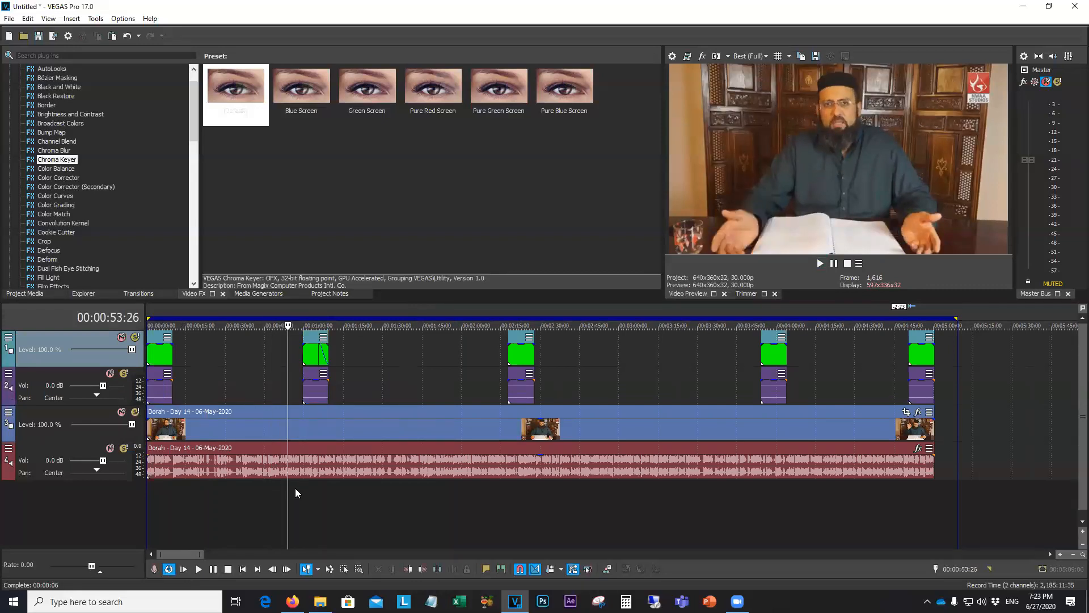
{"action": "key", "text": "space"}
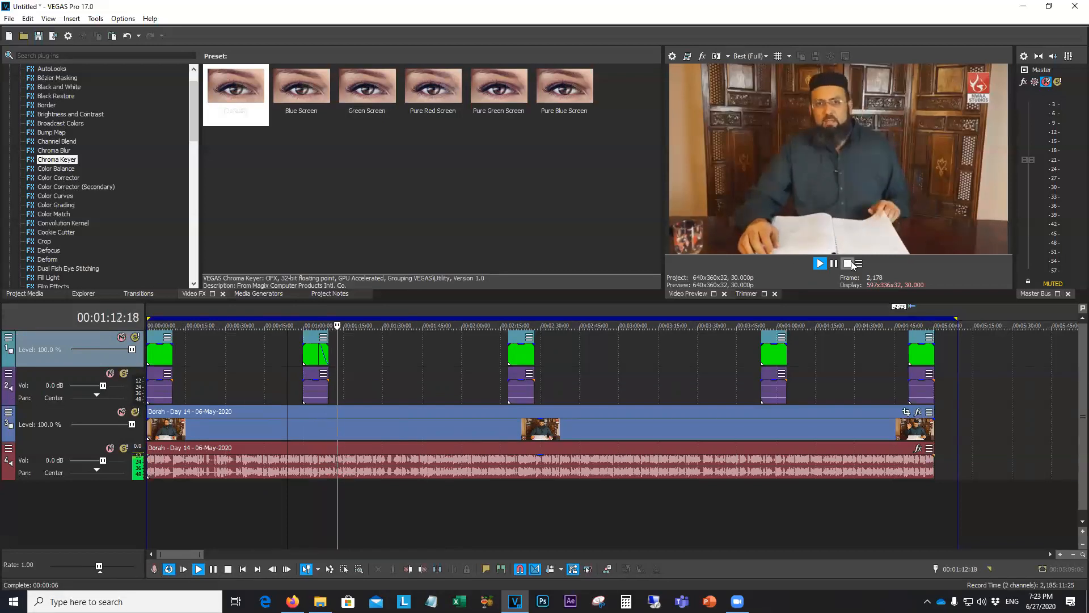
{"action": "key", "text": "space"}
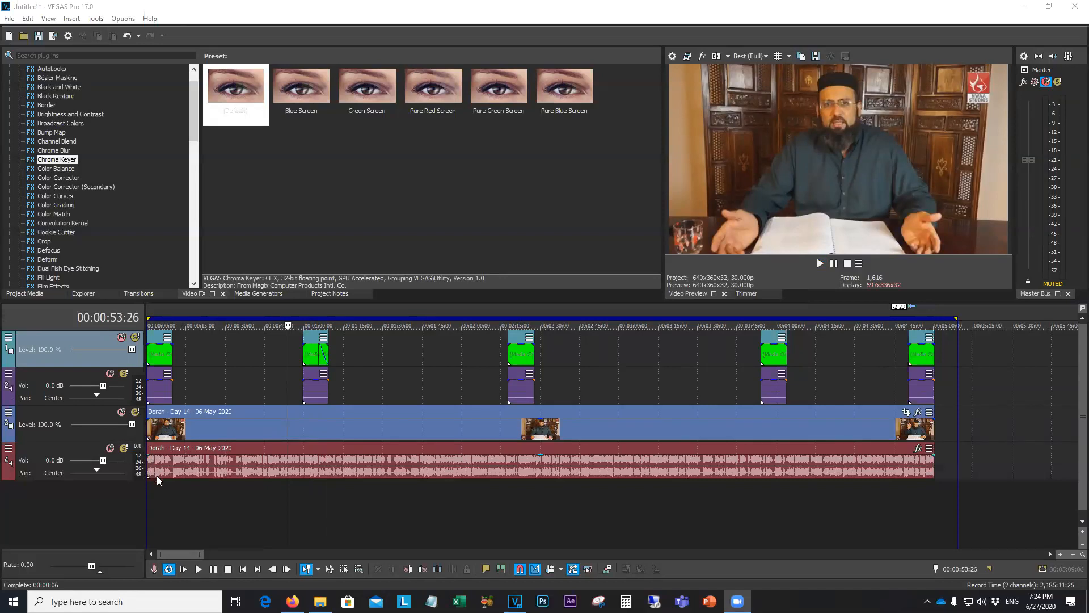
Play the opening of the timeline from 00:00:00:00 and stop playback
{"action": "left_click", "coordinate": [160, 497]}
{"action": "left_click", "coordinate": [147, 500]}
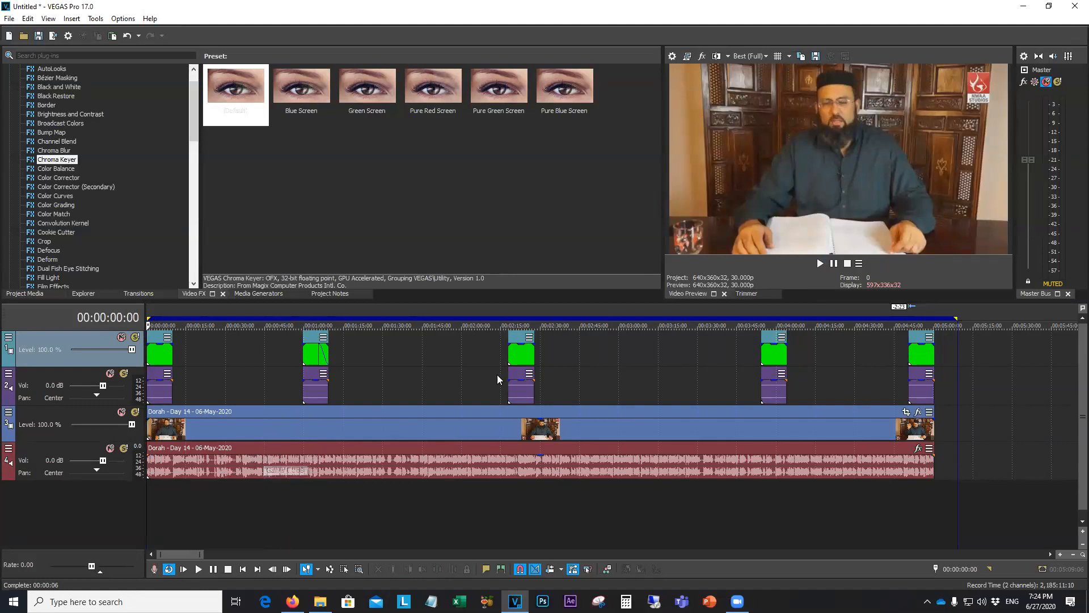
{"action": "left_click", "coordinate": [819, 264]}
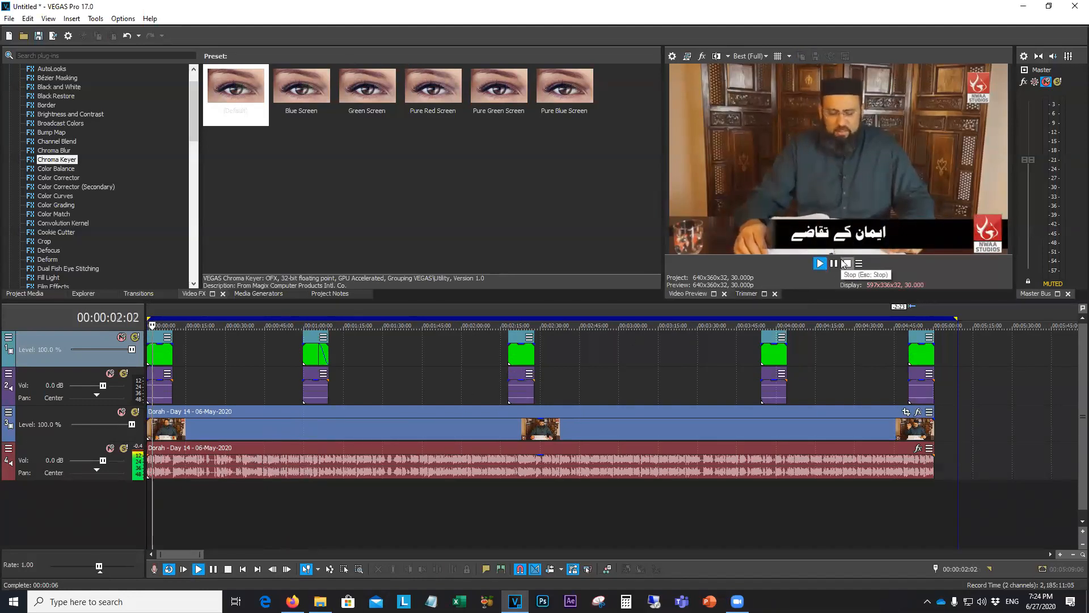
{"action": "key", "text": "space"}
Add a fade-in of about 4 seconds to the lecture video event and preview it from the start
{"action": "scroll", "coordinate": [160, 471], "scroll_direction": "up", "scroll_amount": 8}
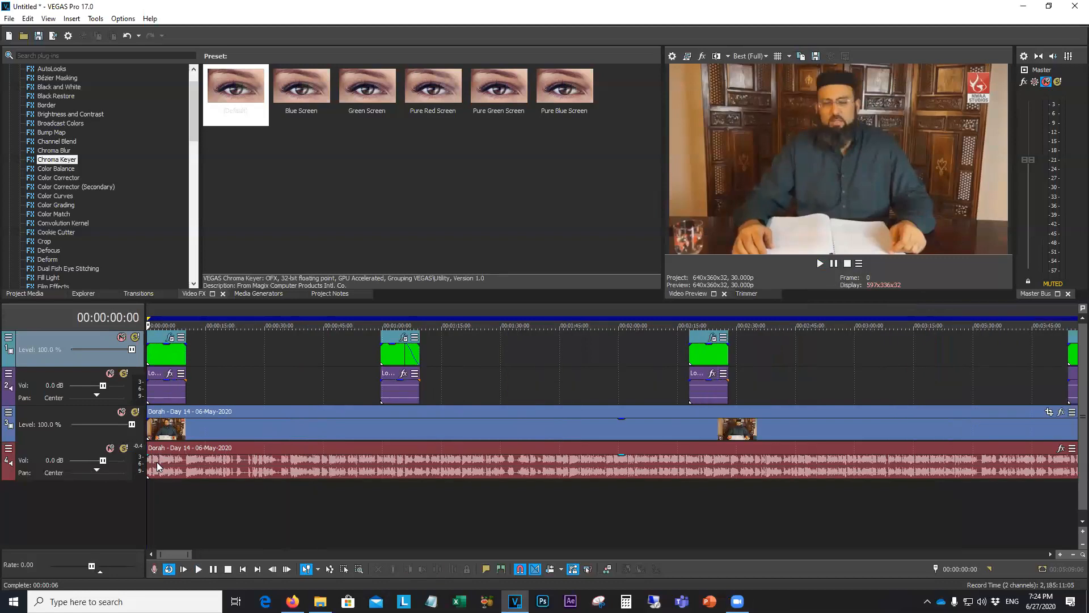
{"action": "scroll", "coordinate": [161, 471], "scroll_direction": "up", "scroll_amount": 2}
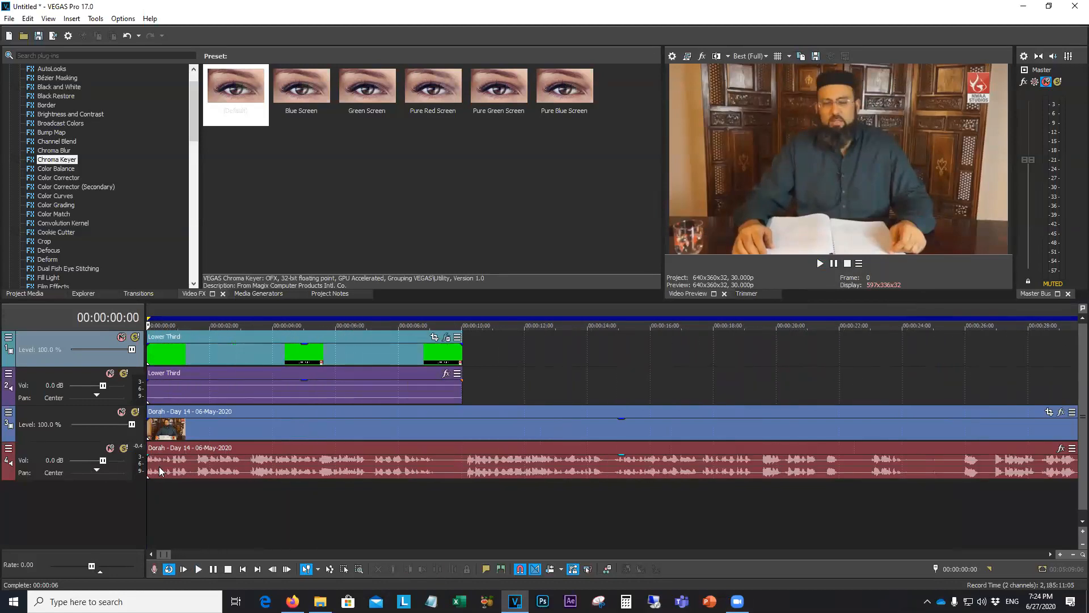
{"action": "left_click", "coordinate": [161, 543]}
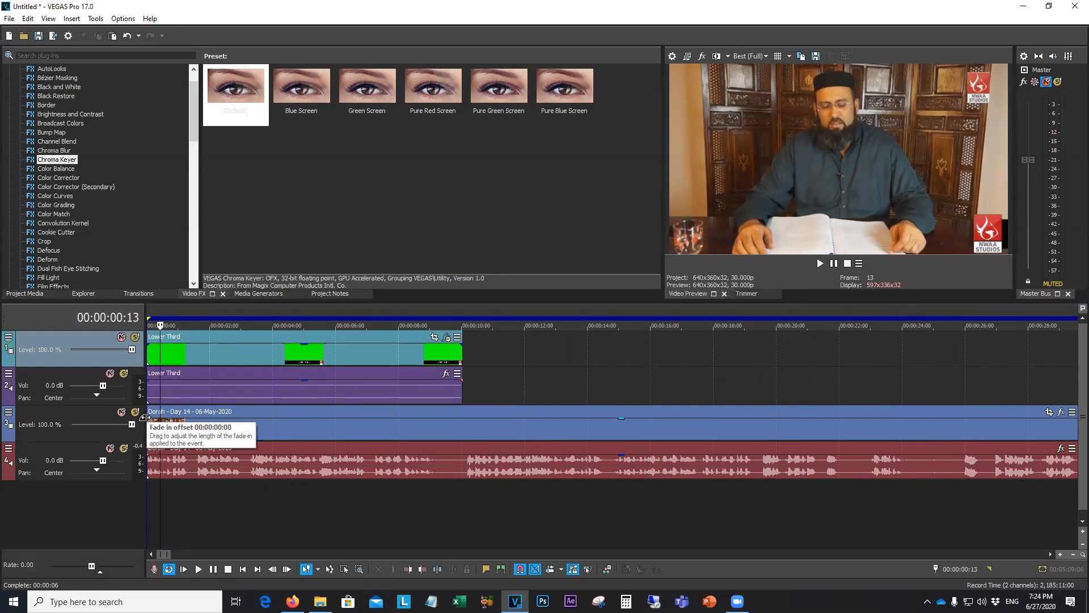
{"action": "left_click_drag", "start_coordinate": [143, 418], "coordinate": [269, 411]}
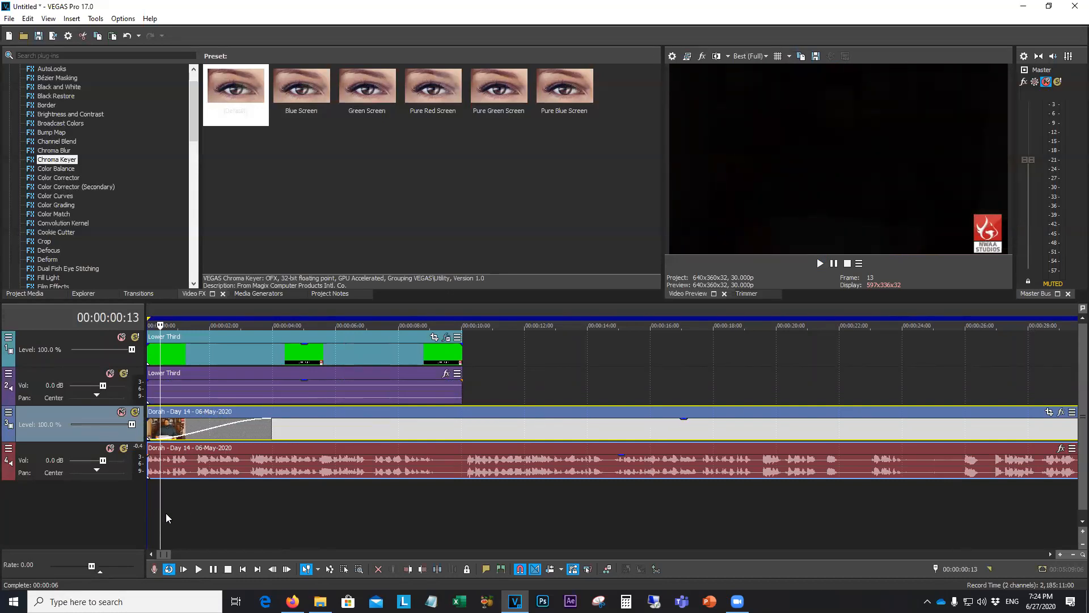
{"action": "left_click_drag", "start_coordinate": [160, 510], "coordinate": [146, 509]}
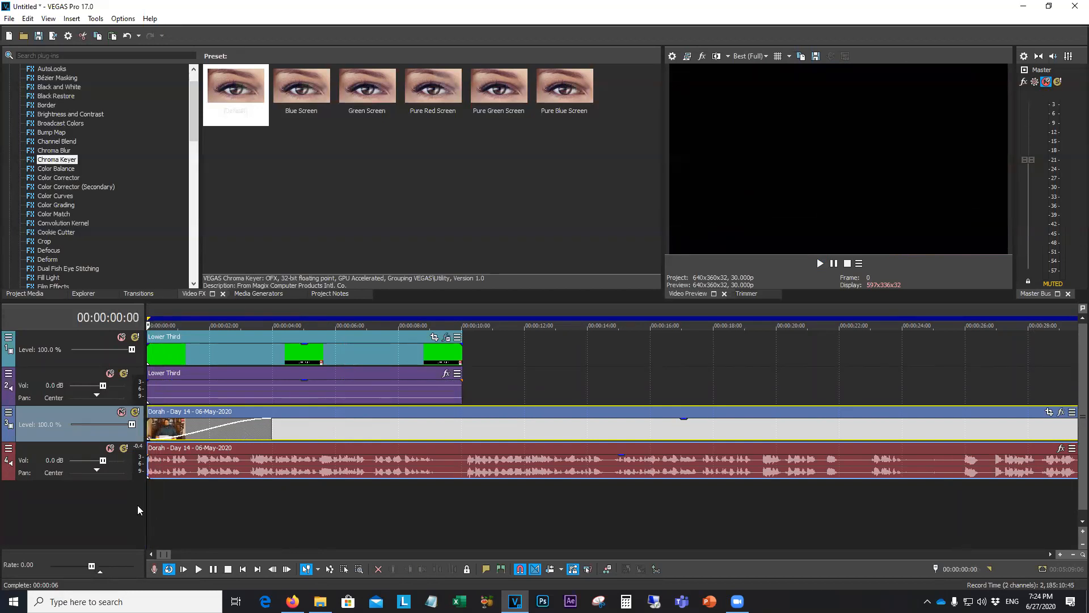
{"action": "key", "text": "space"}
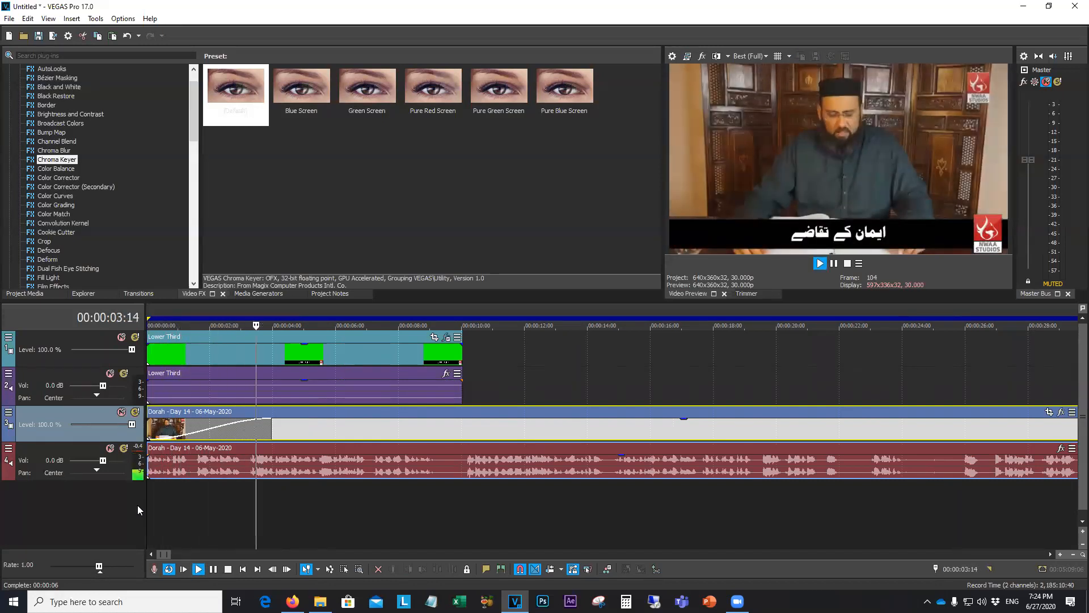
{"action": "key", "text": "space"}
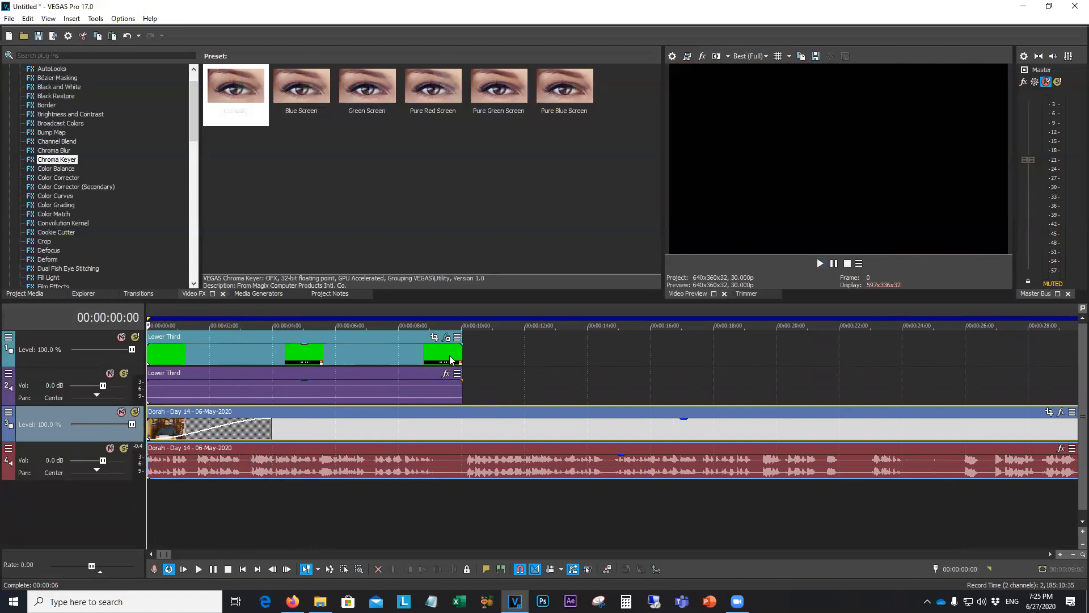
Add a fade-out of about 2 seconds to the end of the first Lower Third video event
{"action": "left_click_drag", "start_coordinate": [462, 344], "coordinate": [391, 344]}
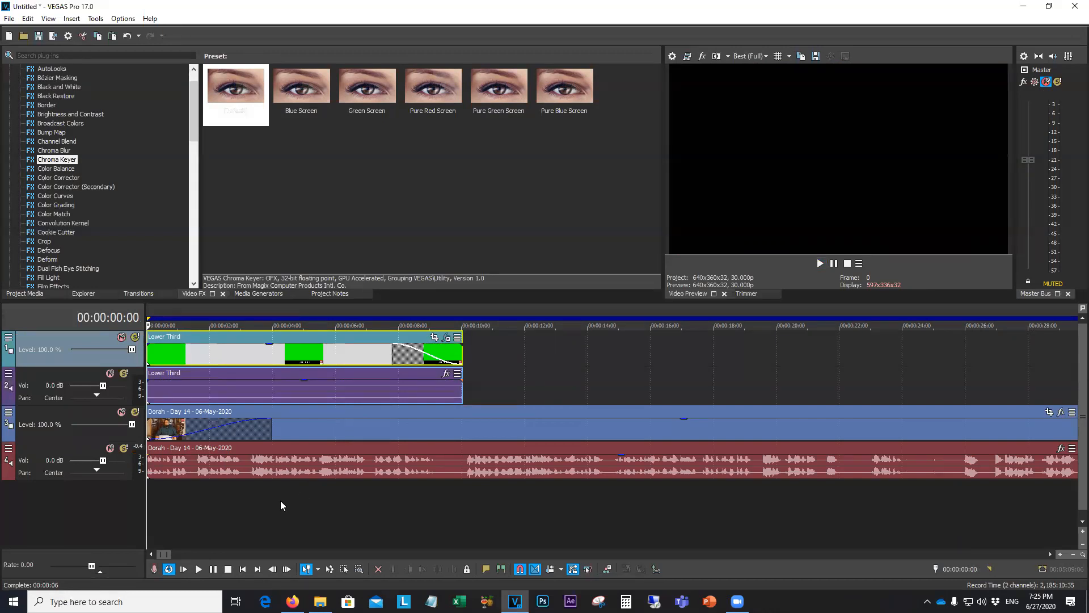
Remove the fade-out from the first Lower Third video event and preview the end of that event
{"action": "key", "text": "space"}
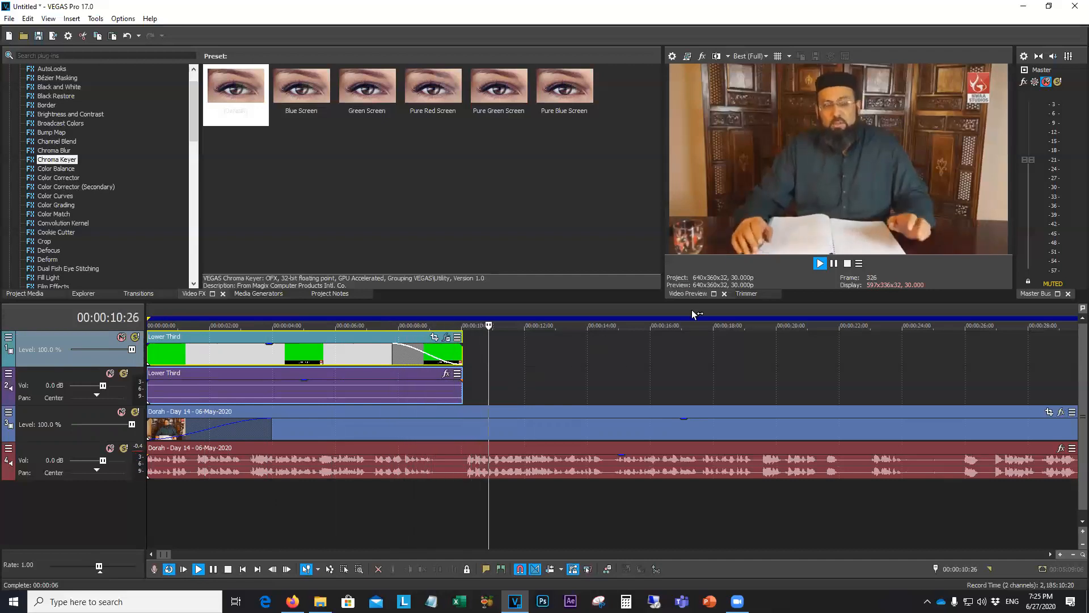
{"action": "left_click", "coordinate": [846, 263]}
{"action": "left_click_drag", "start_coordinate": [391, 345], "coordinate": [452, 359]}
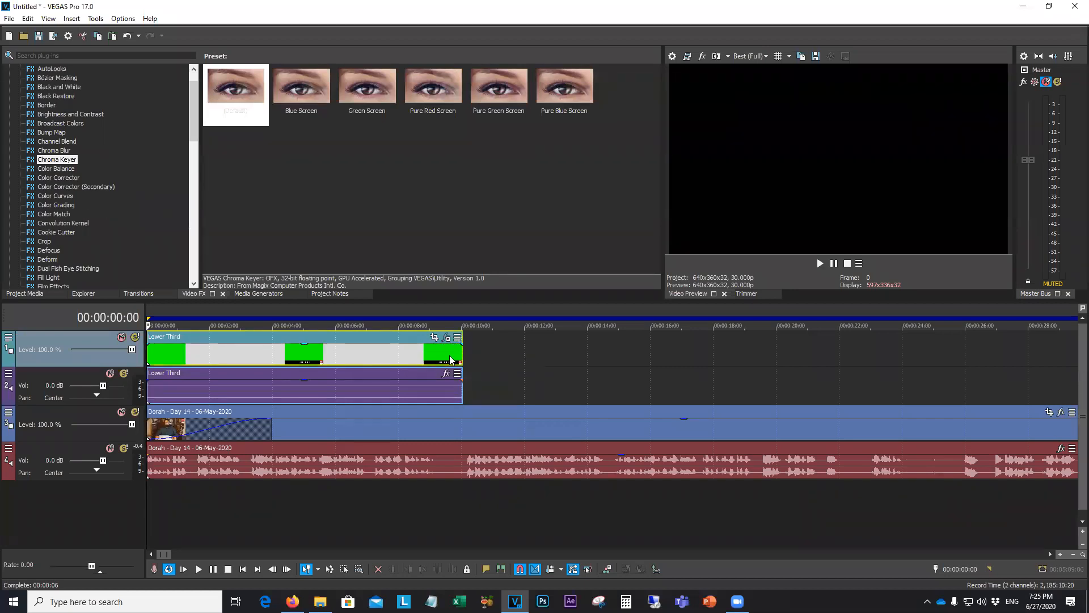
{"action": "left_click", "coordinate": [386, 501]}
{"action": "left_click", "coordinate": [413, 499]}
{"action": "key", "text": "space"}
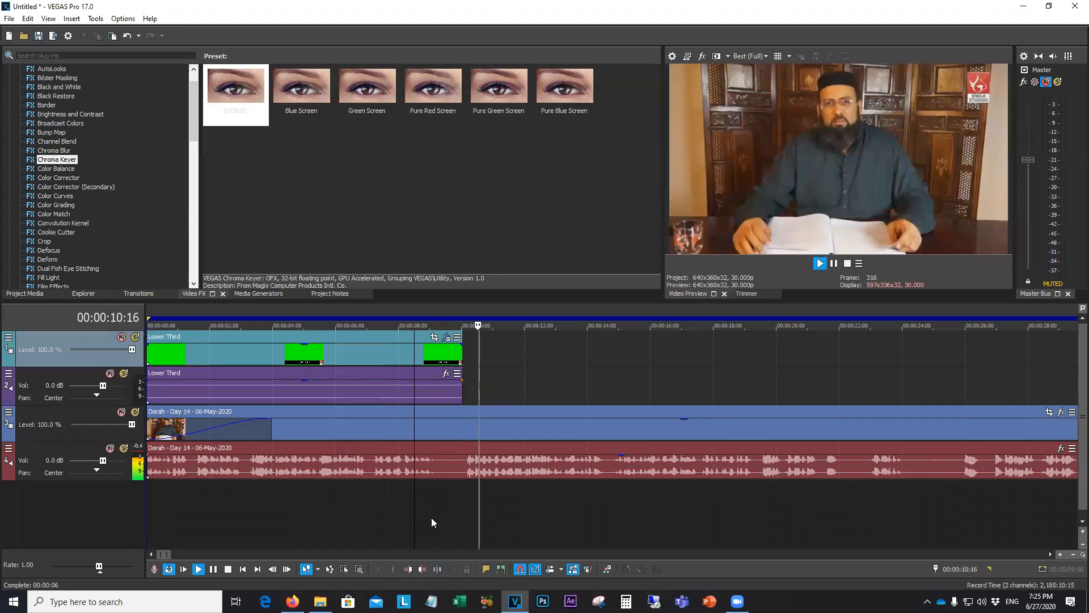
Add a fade-out of about 5 seconds to the third Lower Third video event and preview it
{"action": "scroll", "coordinate": [402, 511], "scroll_direction": "down", "scroll_amount": 10}
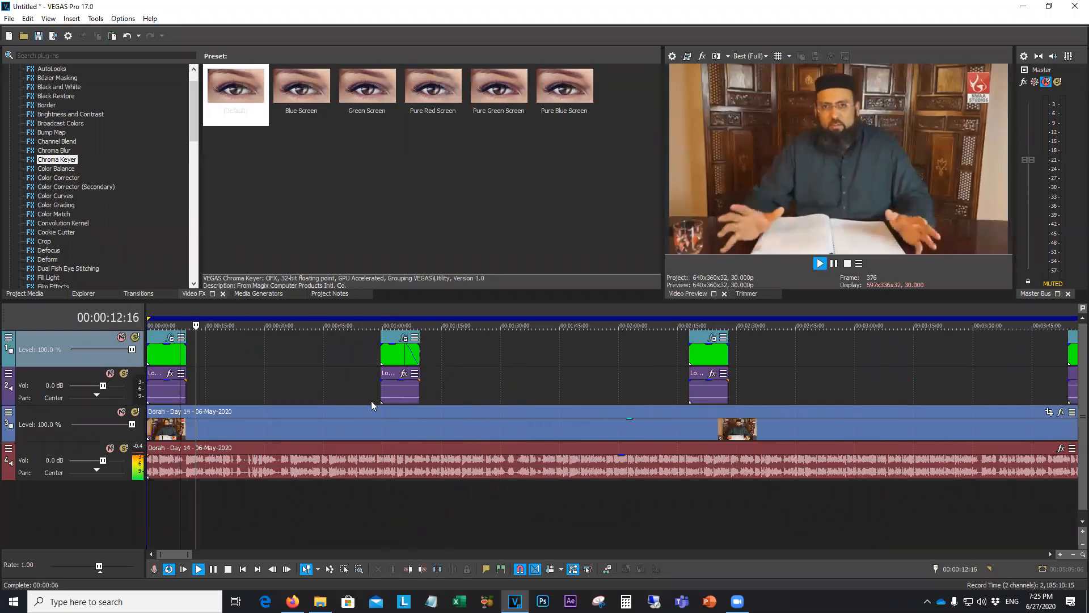
{"action": "left_click", "coordinate": [400, 490]}
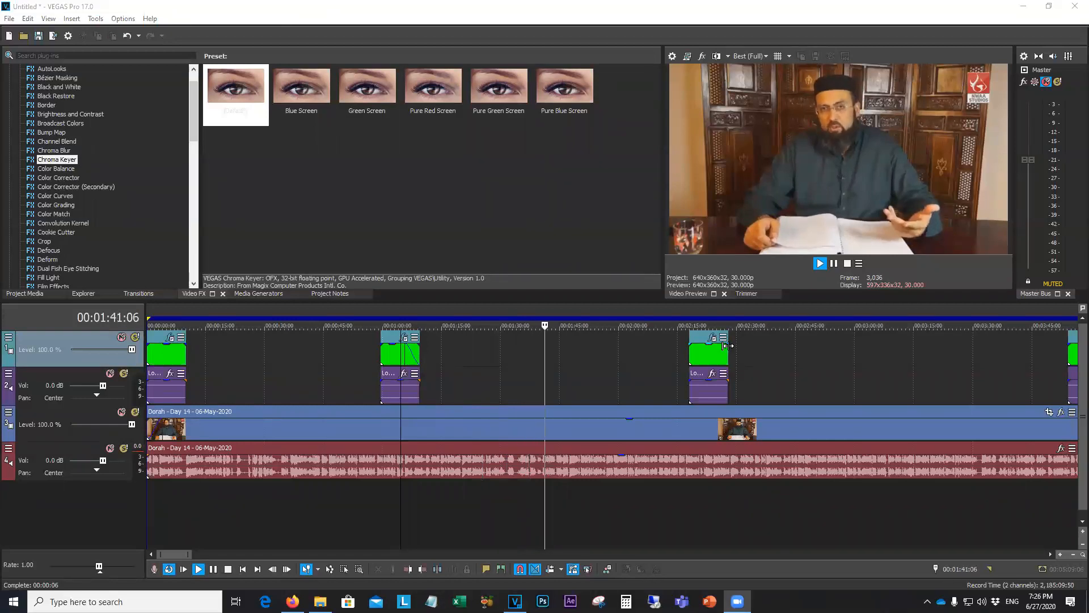
{"action": "left_click_drag", "start_coordinate": [728, 346], "coordinate": [708, 346]}
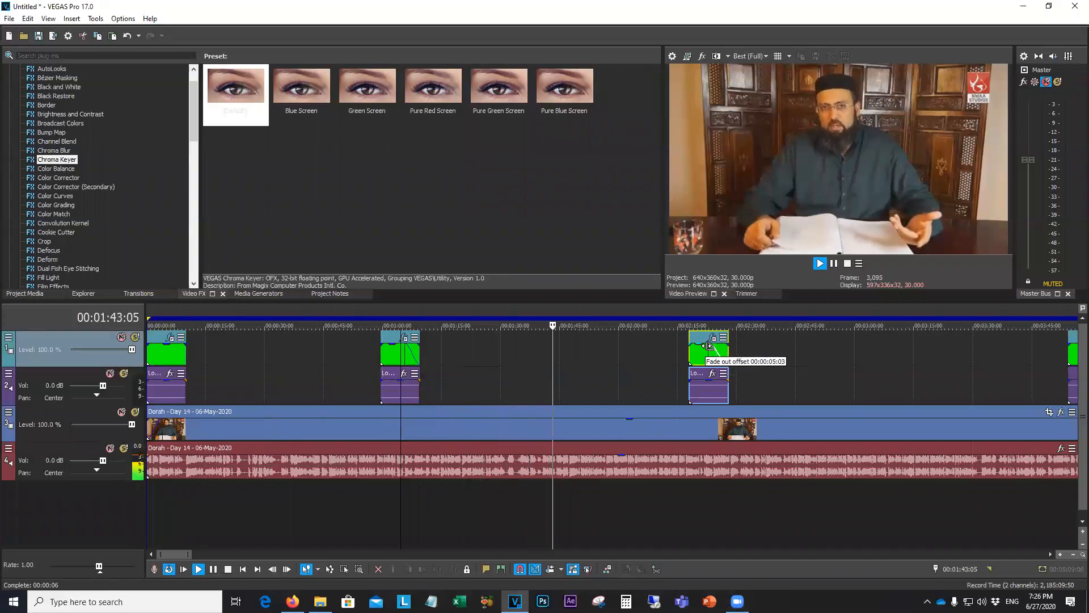
{"action": "left_click", "coordinate": [701, 494]}
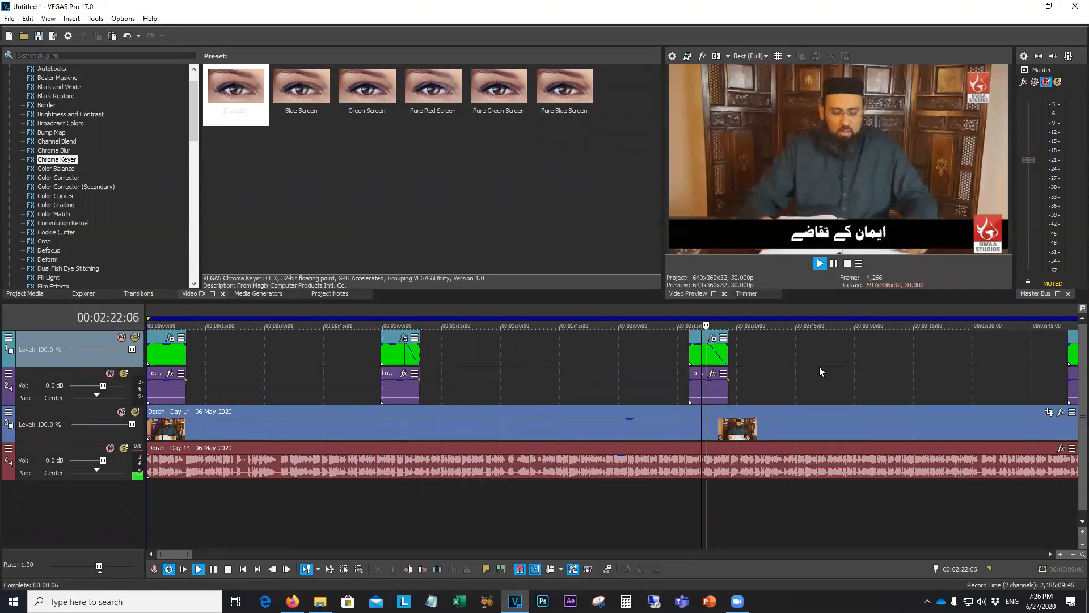
Add a fade-out to the end of the lecture video event and preview the closing part
{"action": "scroll", "coordinate": [859, 492], "scroll_direction": "down", "scroll_amount": 6}
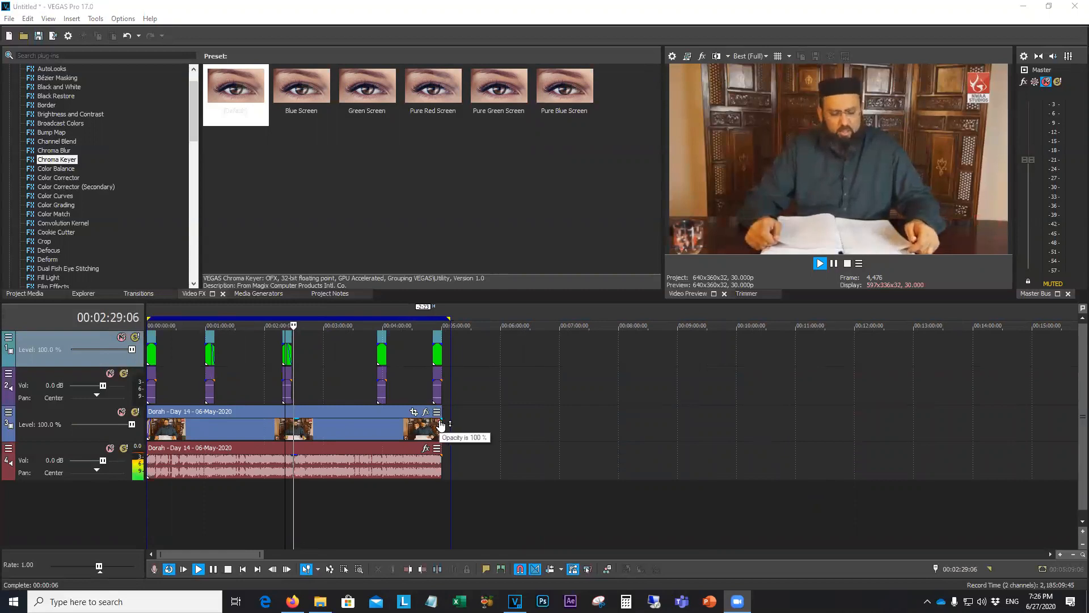
{"action": "left_click_drag", "start_coordinate": [440, 418], "coordinate": [418, 417]}
{"action": "left_click", "coordinate": [418, 507]}
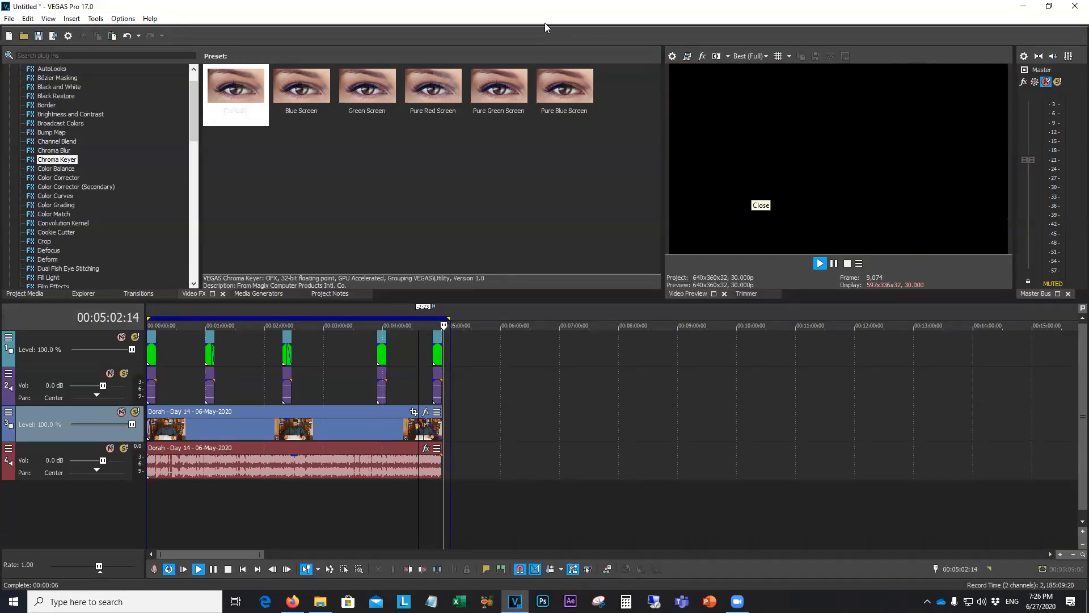
Play the timeline from about 00:02:37 and stop playback
{"action": "left_click", "coordinate": [301, 509]}
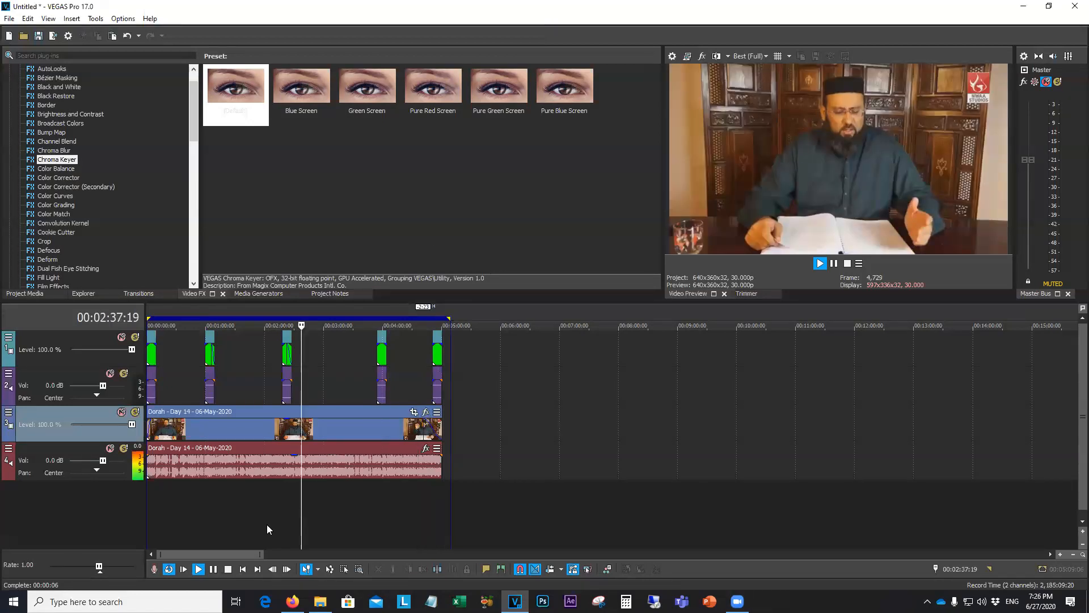
{"action": "key", "text": "space"}
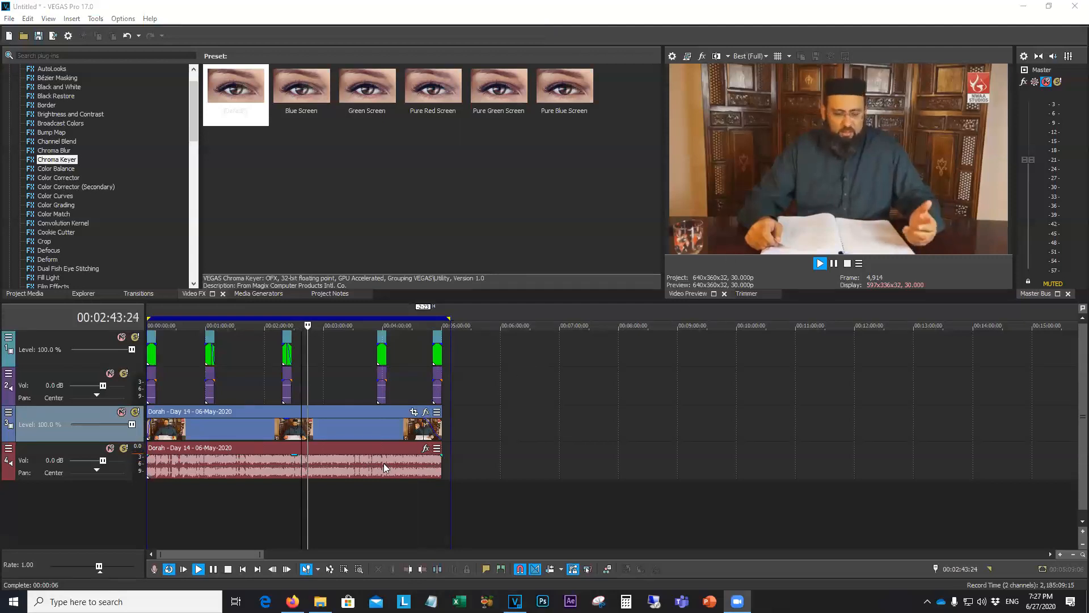
{"action": "left_click", "coordinate": [848, 264]}
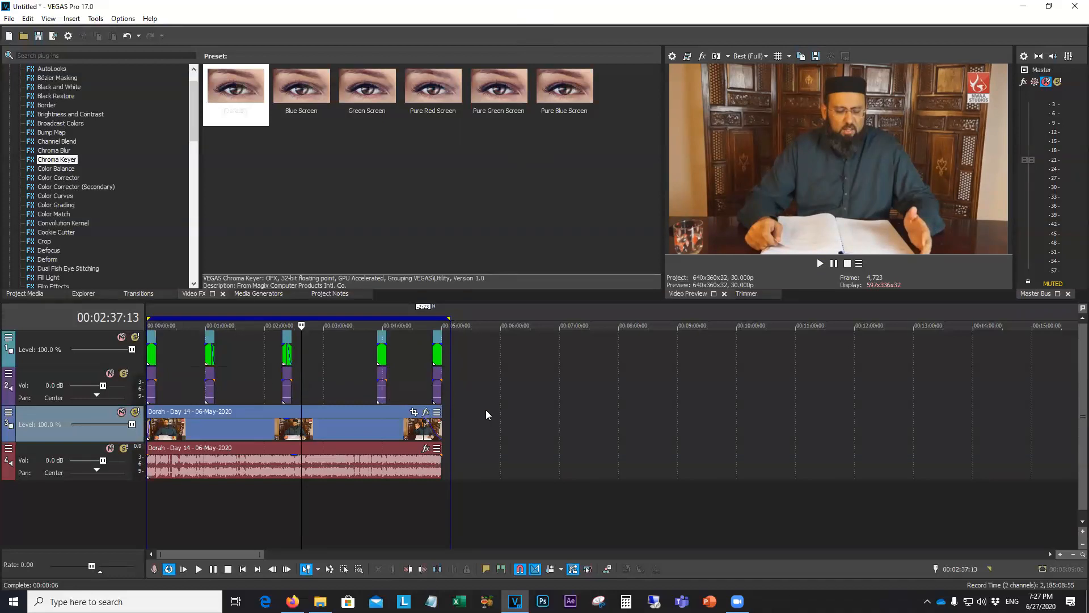
Switch to Firefox and show the YouTube Studio channel videos page
{"action": "key", "text": "alt+Tab"}
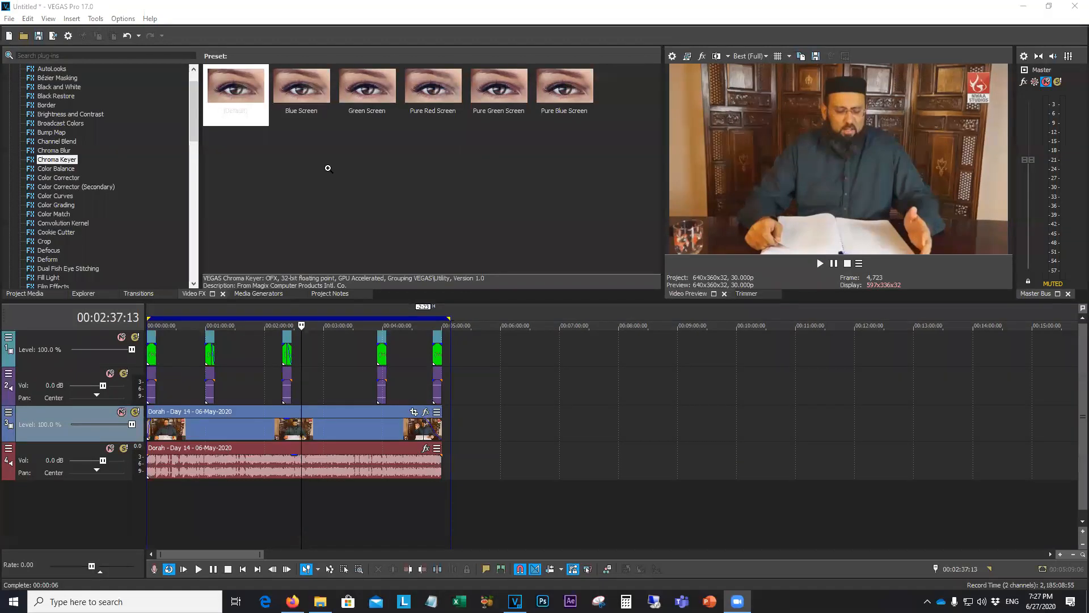
{"action": "key", "text": "alt+Tab"}
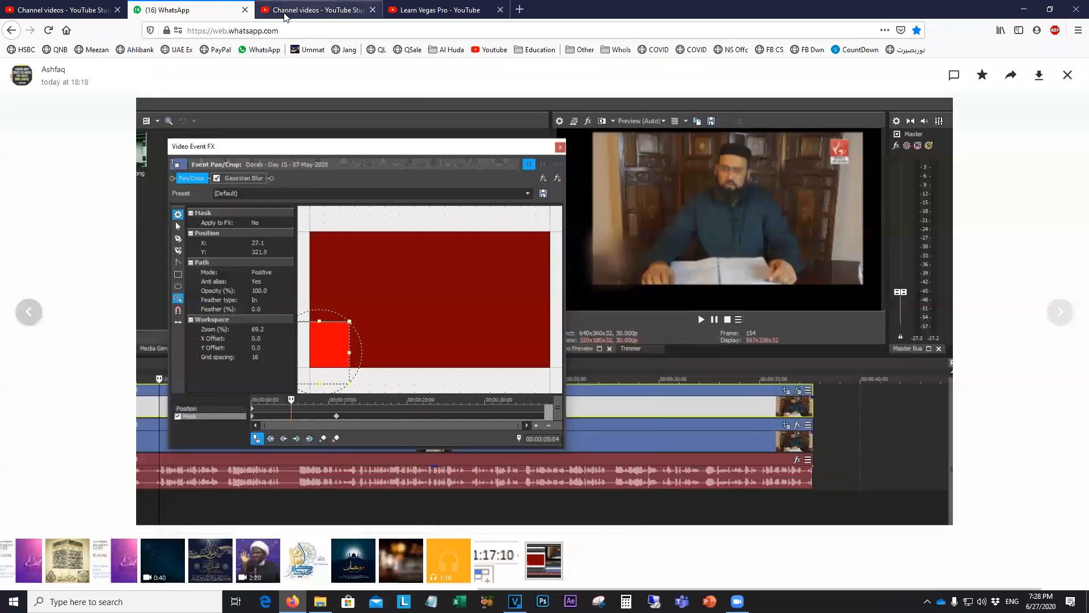
{"action": "left_click", "coordinate": [286, 12]}
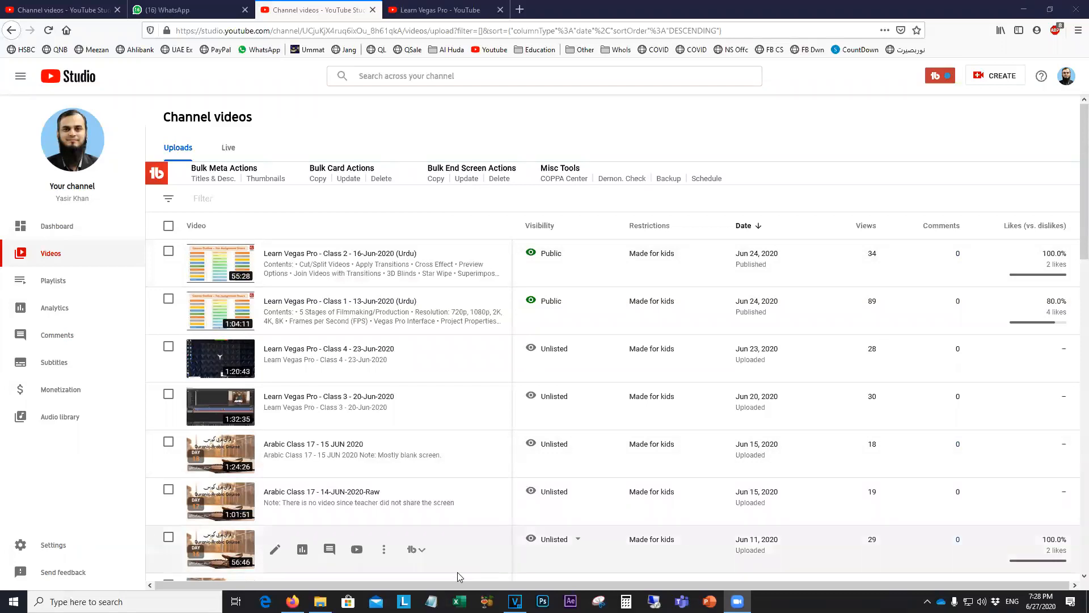
Open 012 Iqbal Ki nwaa.veg from the Raw Videos (Camera) folder with all missing files left offline, examine its tracks and close it
{"action": "left_click", "coordinate": [320, 602]}
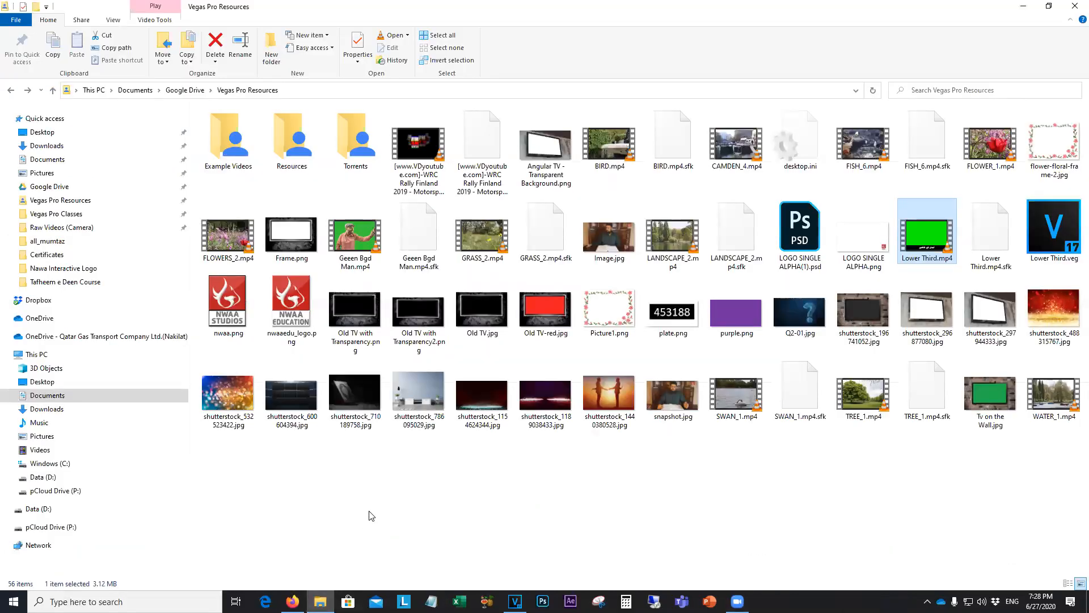
{"action": "left_click", "coordinate": [82, 229]}
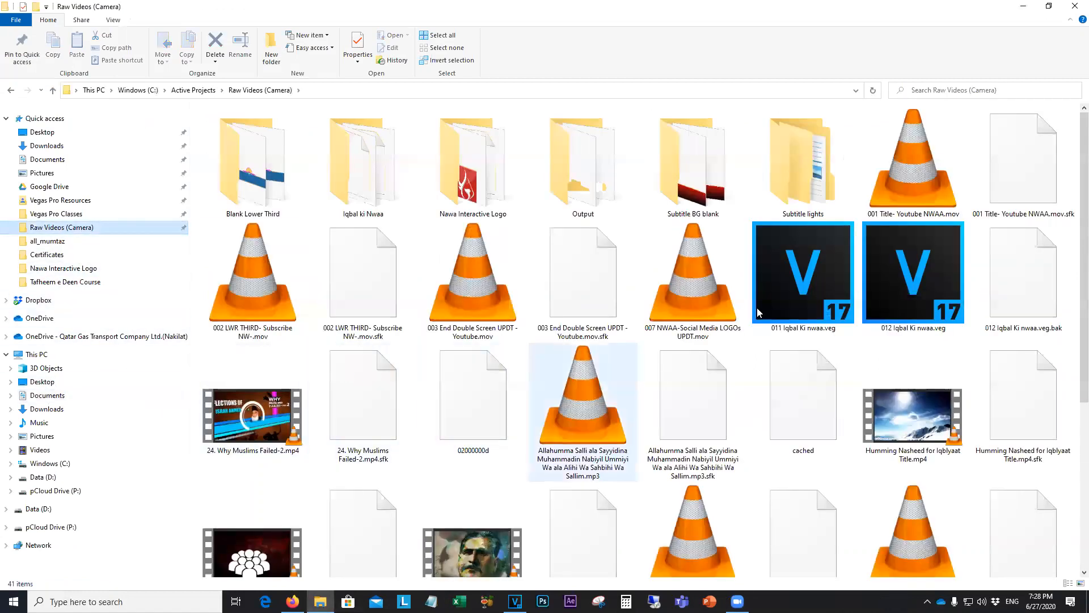
{"action": "left_click", "coordinate": [896, 280]}
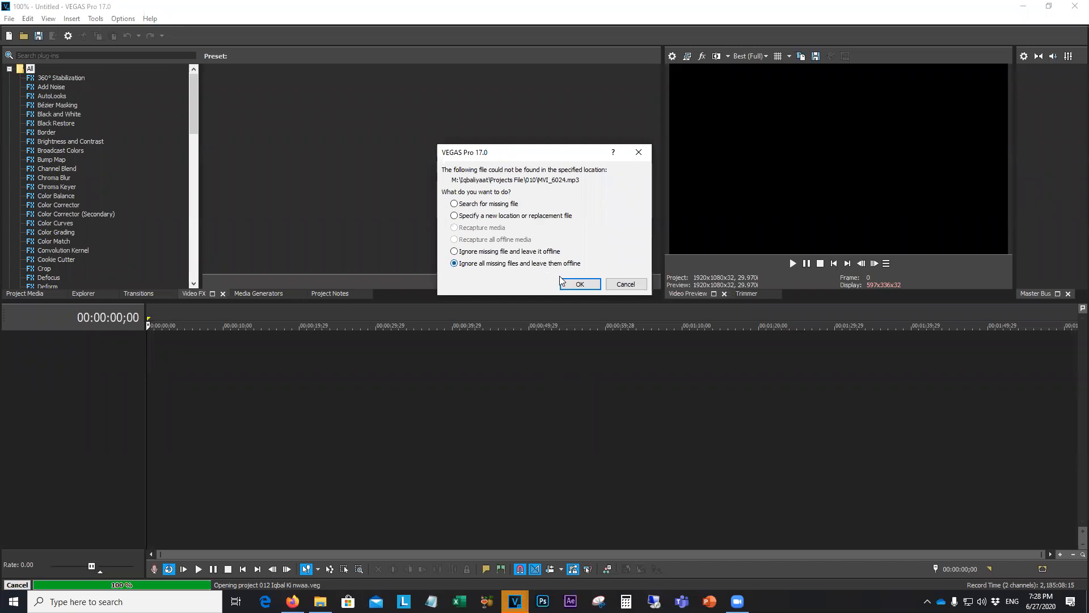
{"action": "left_click", "coordinate": [579, 284]}
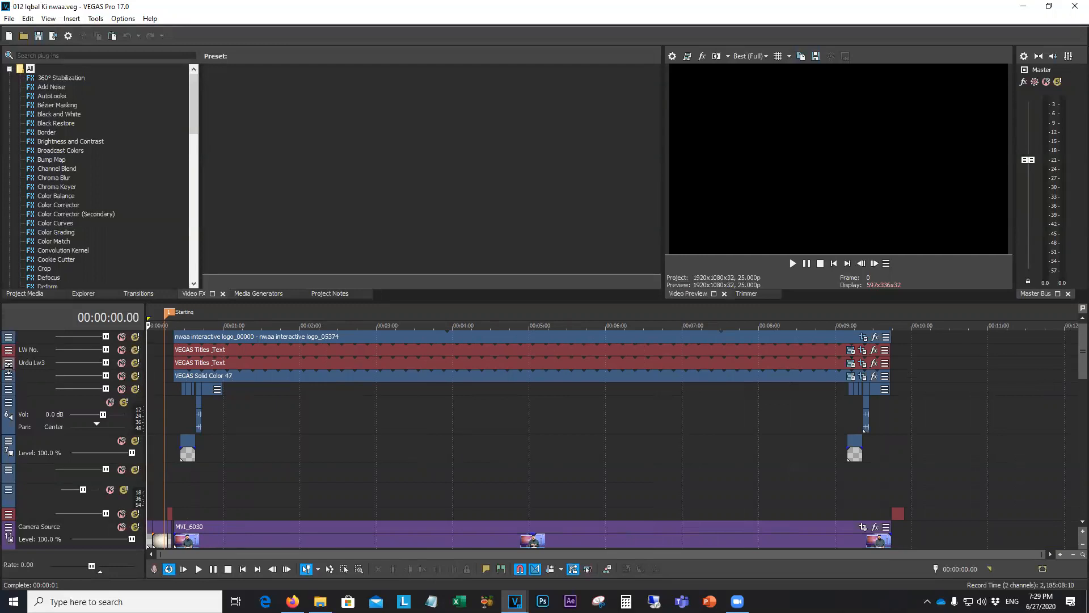
{"action": "left_click_drag", "start_coordinate": [1071, 374], "coordinate": [1066, 494]}
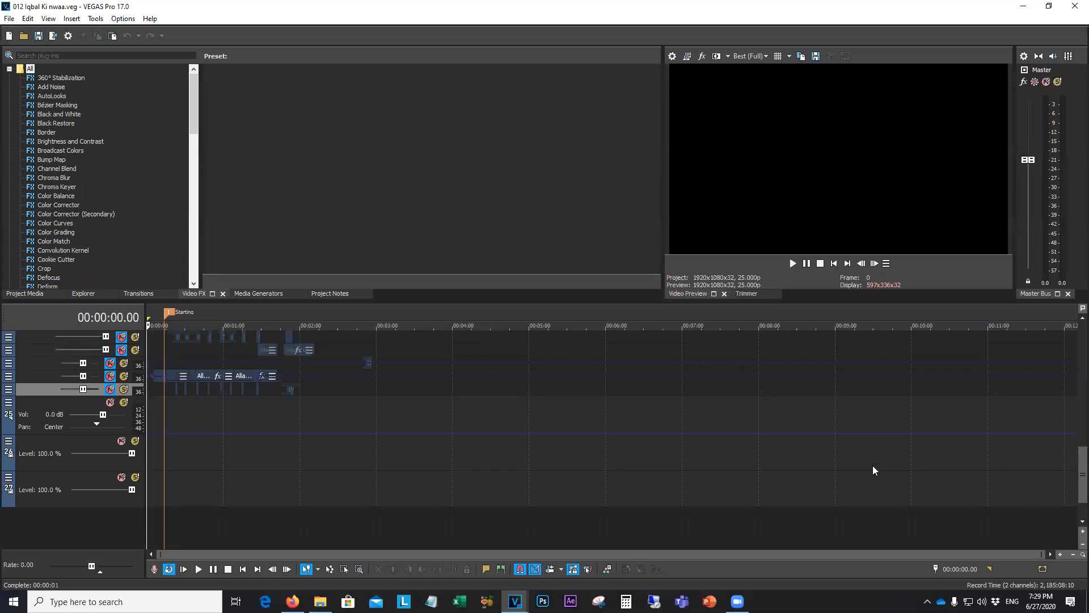
{"action": "left_click", "coordinate": [1074, 10]}
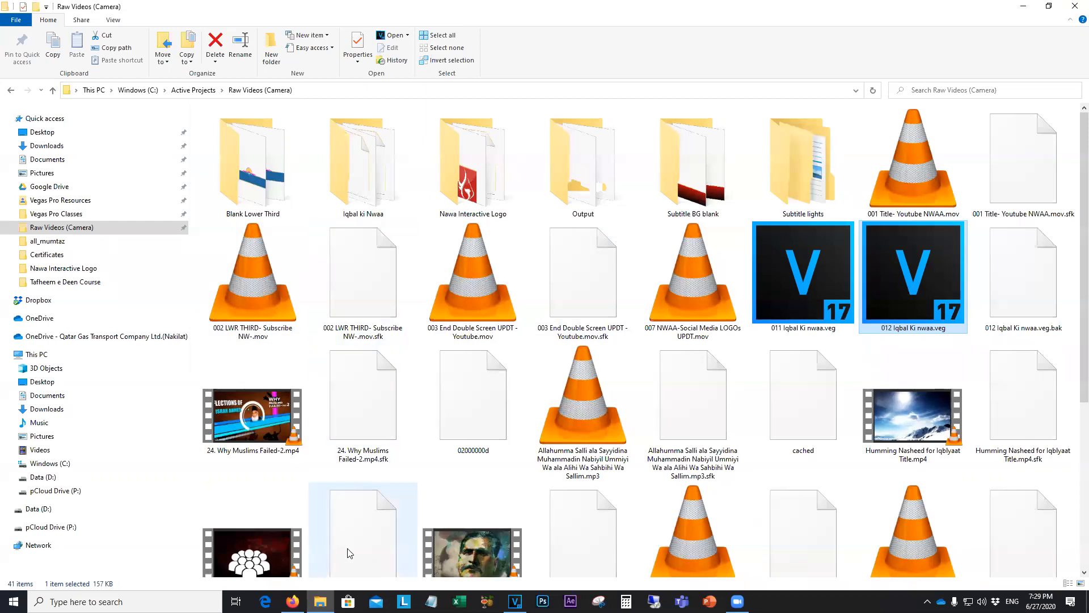
Switch to Firefox, go to youtube.com and open the recommended video "VEGAS PRO 17: How To Motion Track Videos & Pictures", skipping the ad
{"action": "key", "text": "alt+Tab"}
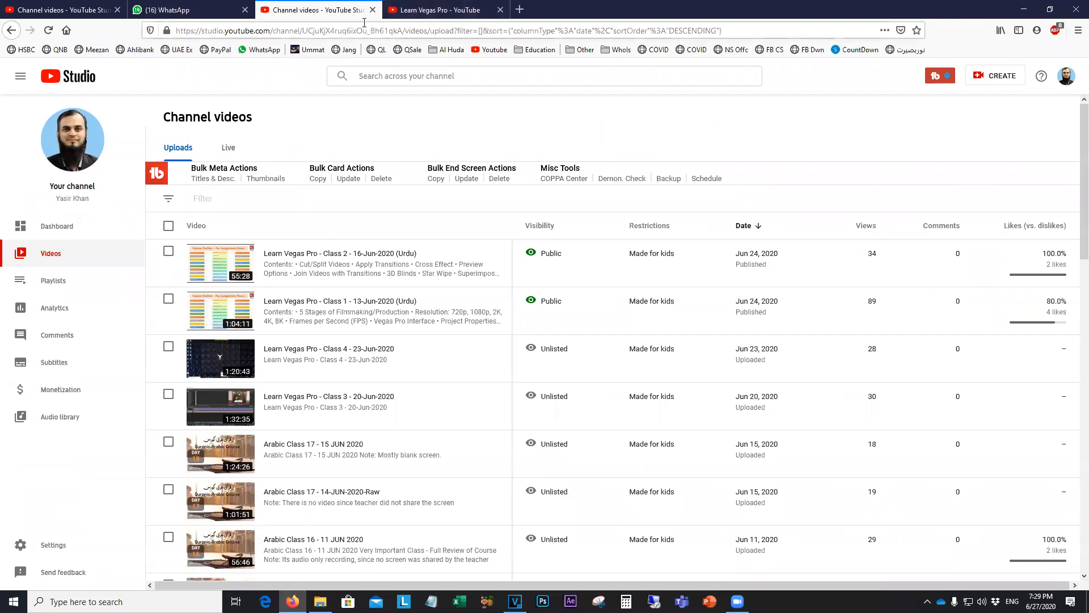
{"action": "left_click", "coordinate": [357, 29]}
{"action": "type", "text": "youtube.com/"}
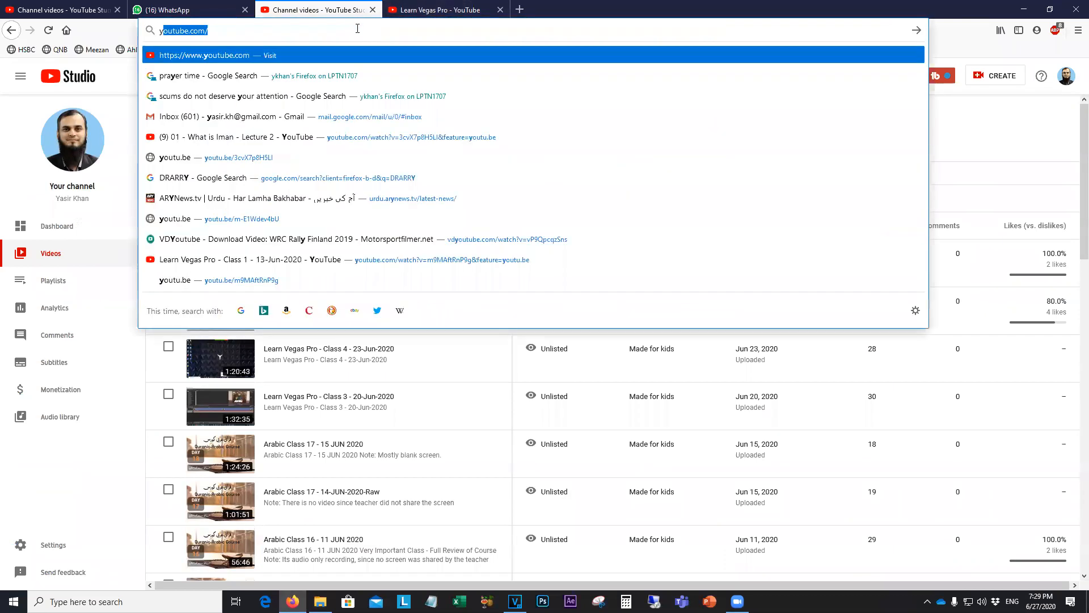
{"action": "key", "text": "Return"}
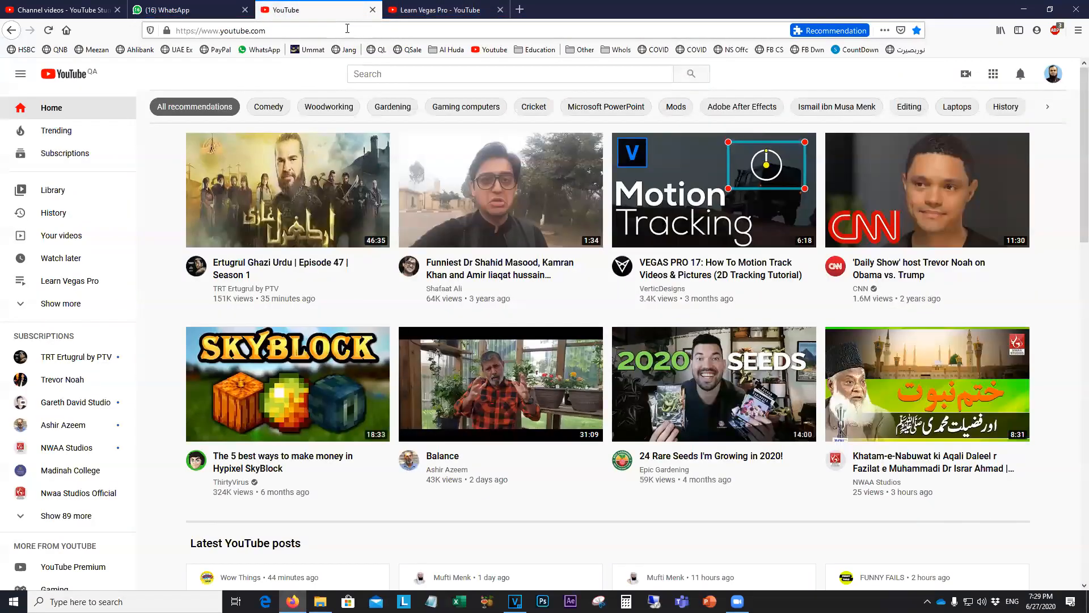
{"action": "mouse_move", "coordinate": [710, 215]}
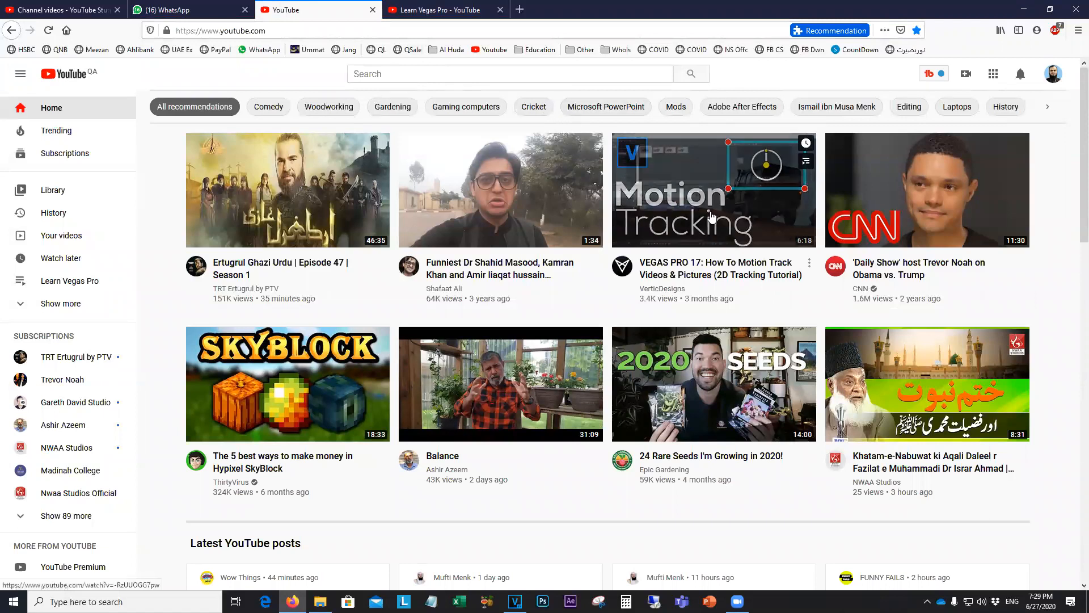
{"action": "left_click", "coordinate": [693, 212]}
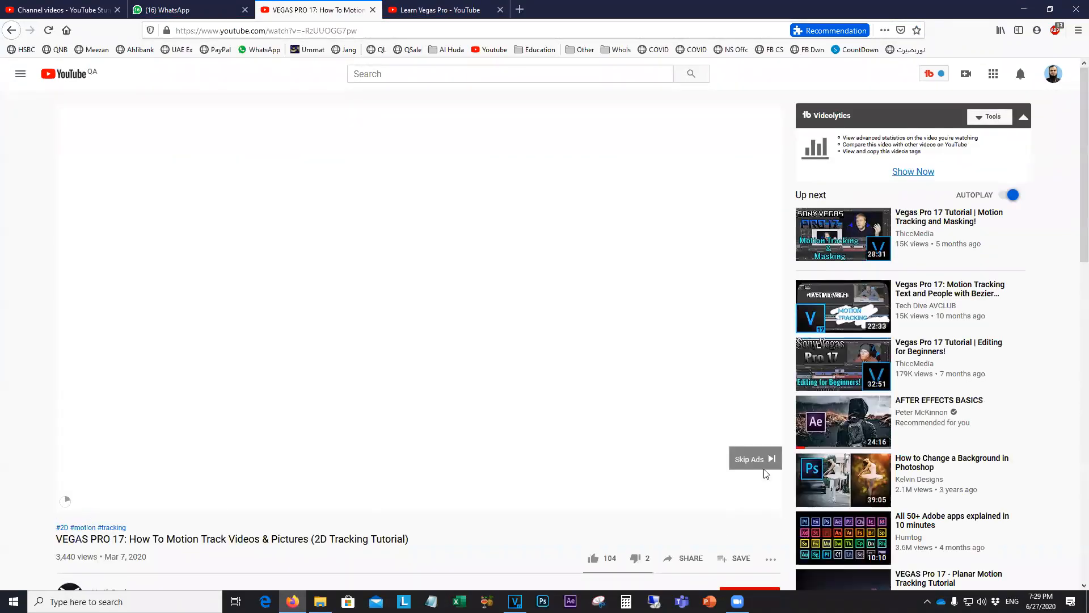
{"action": "left_click", "coordinate": [754, 459]}
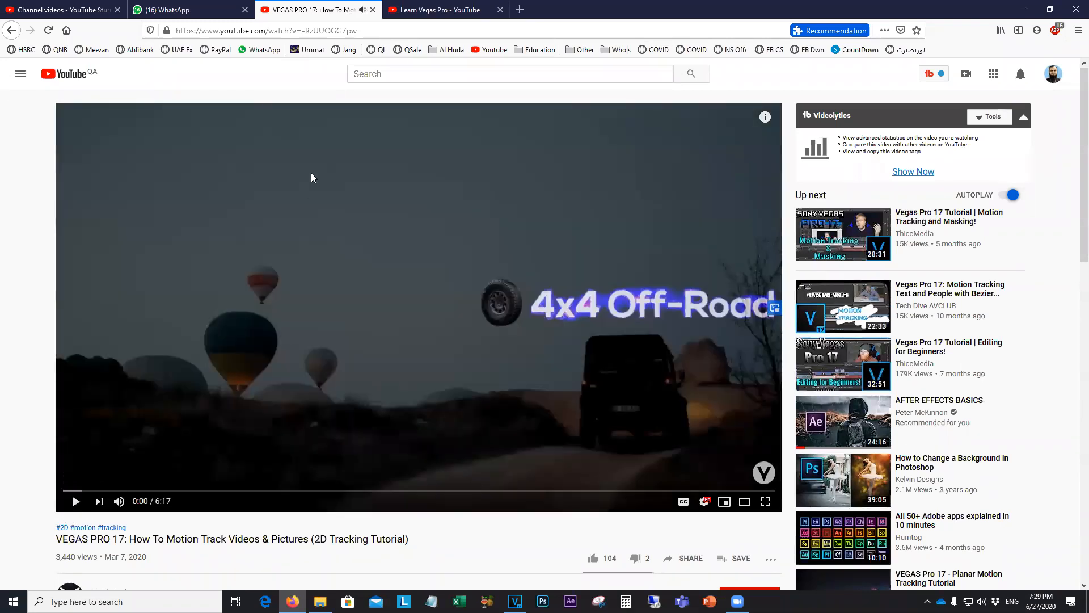
Insert "vd" before "youtube" in the video's address, load the downloader page and examine the available download formats
{"action": "left_click", "coordinate": [222, 31]}
{"action": "left_click", "coordinate": [221, 31]}
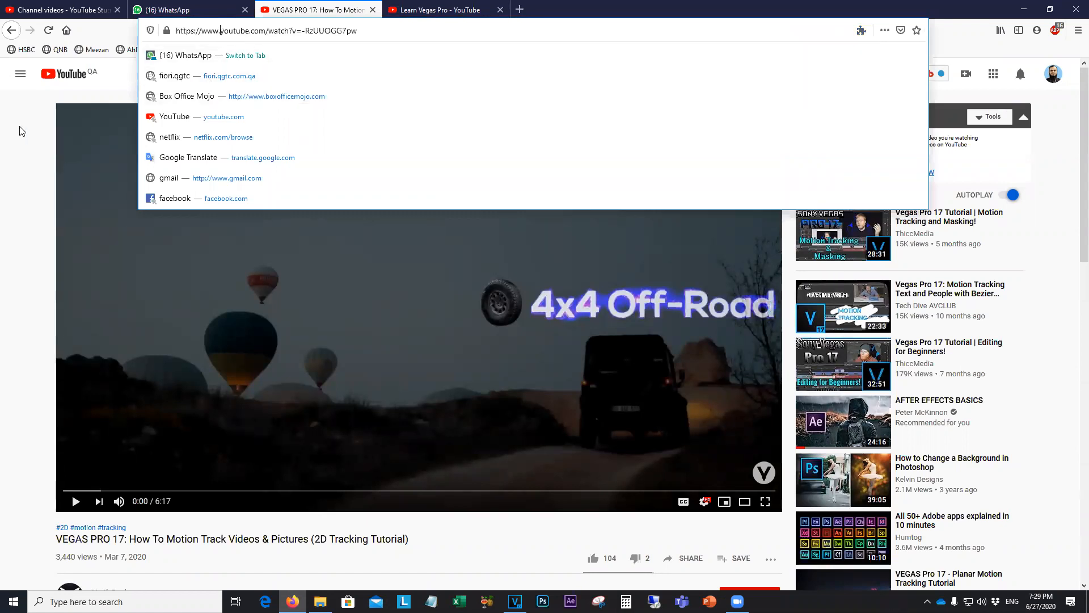
{"action": "type", "text": "vd"}
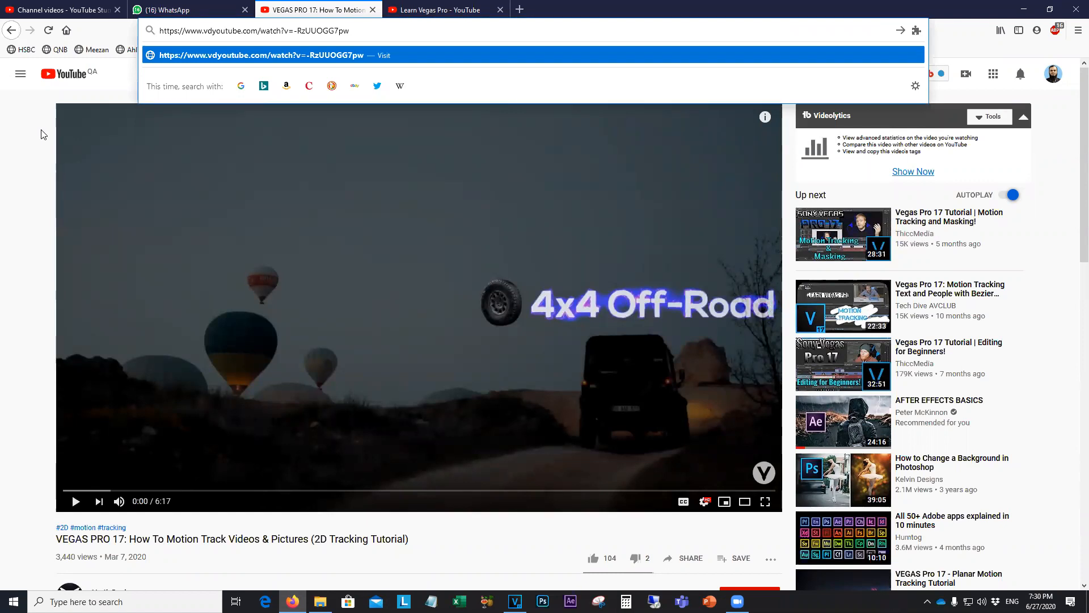
{"action": "key", "text": "Return"}
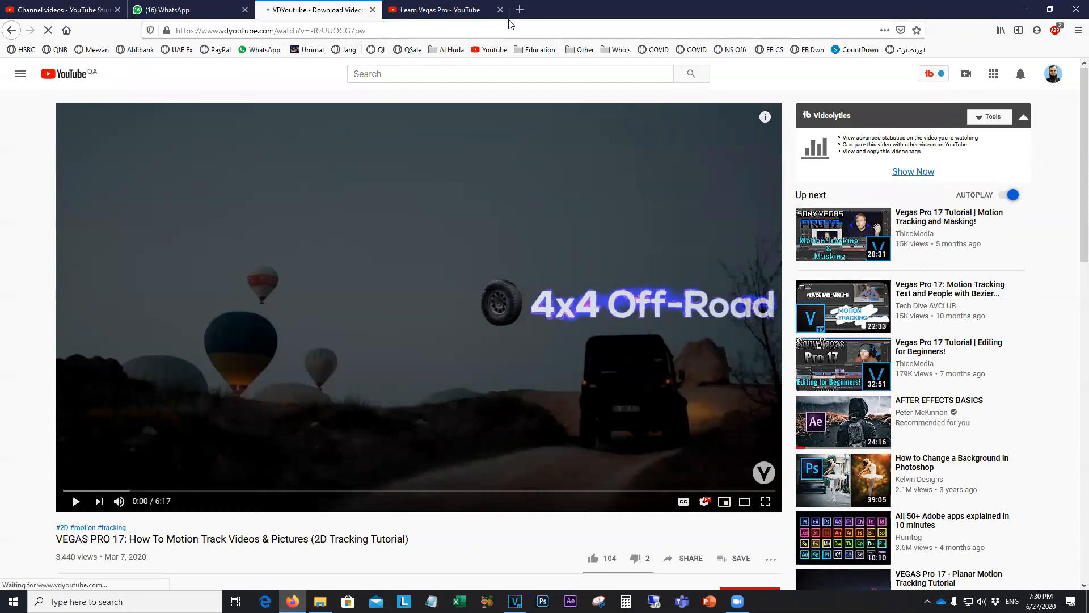
{"action": "scroll", "coordinate": [146, 278], "scroll_direction": "down", "scroll_amount": 2}
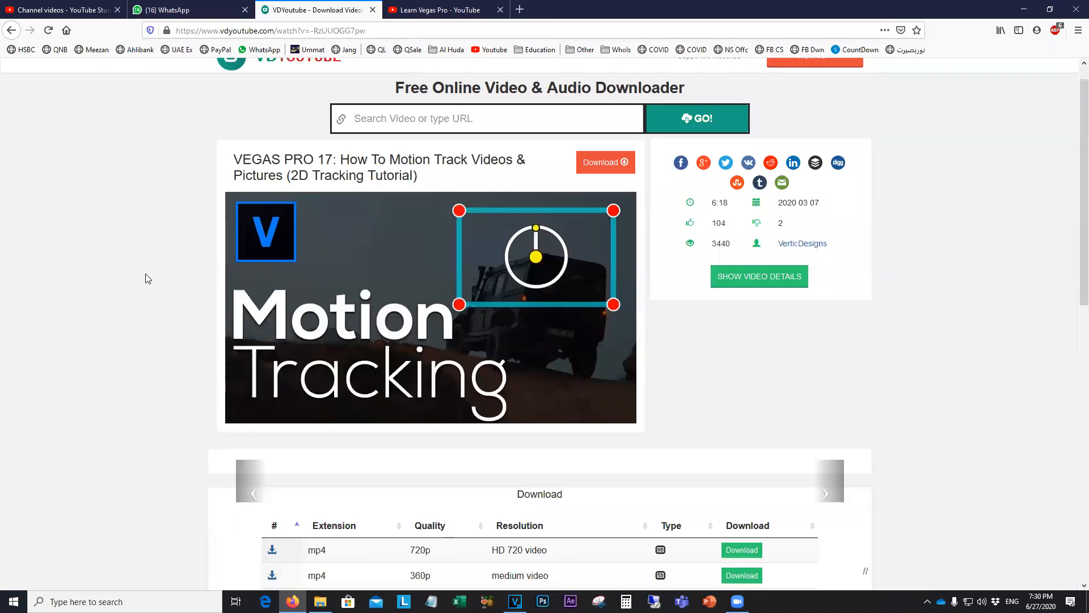
{"action": "scroll", "coordinate": [145, 278], "scroll_direction": "down", "scroll_amount": 4}
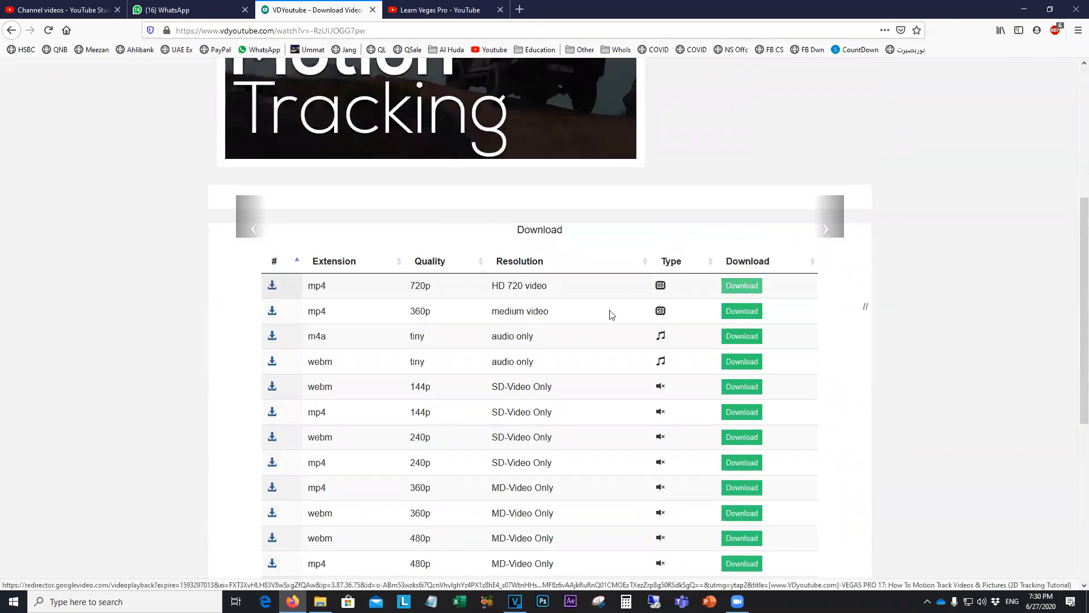
{"action": "scroll", "coordinate": [491, 481], "scroll_direction": "down", "scroll_amount": 5}
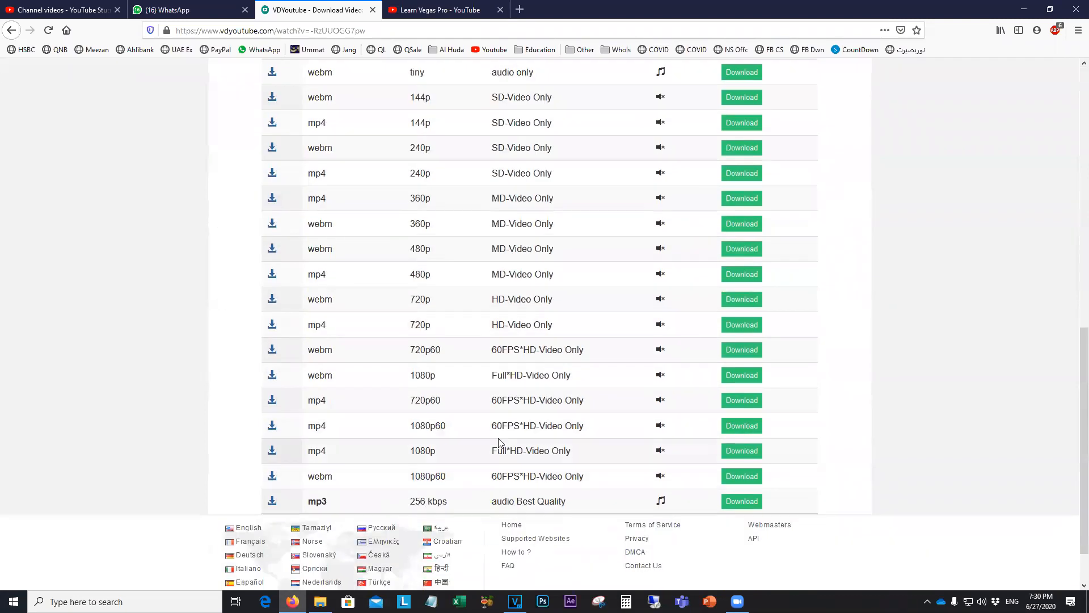
{"action": "scroll", "coordinate": [498, 446], "scroll_direction": "up", "scroll_amount": 12}
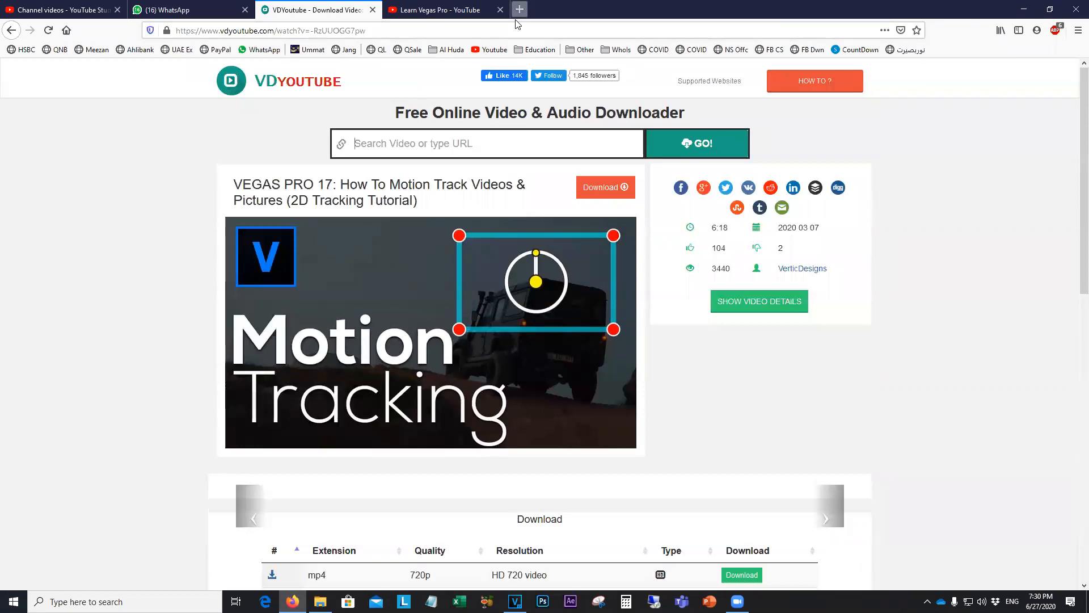
Load y2mate.com in a new browser tab and show its field for pasting a YouTube link
{"action": "left_click", "coordinate": [519, 9]}
{"action": "type", "text": "y2mate"}
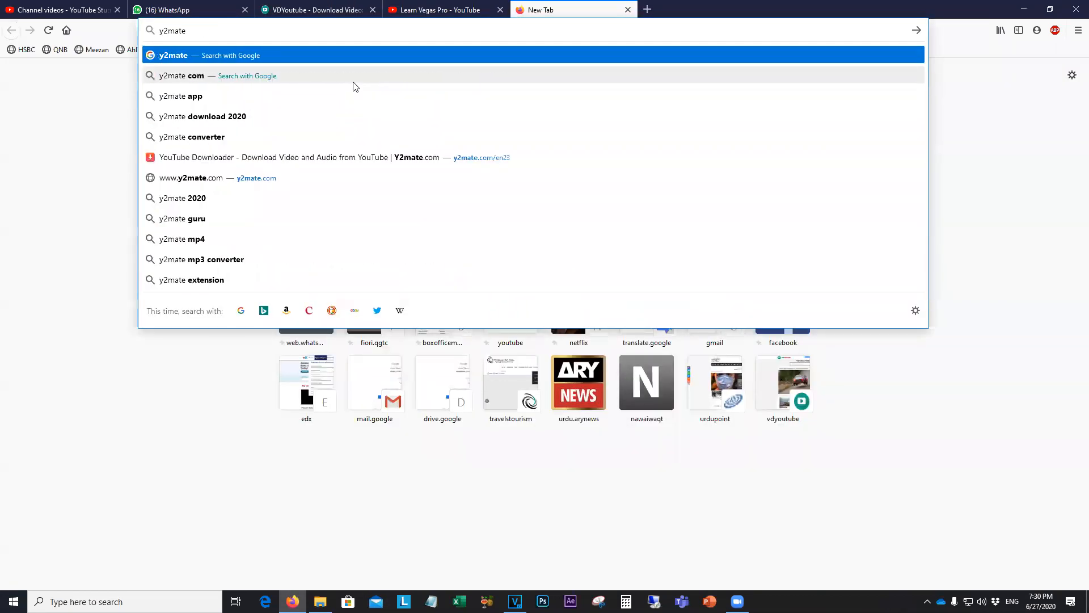
{"action": "key", "text": "ctrl+Return"}
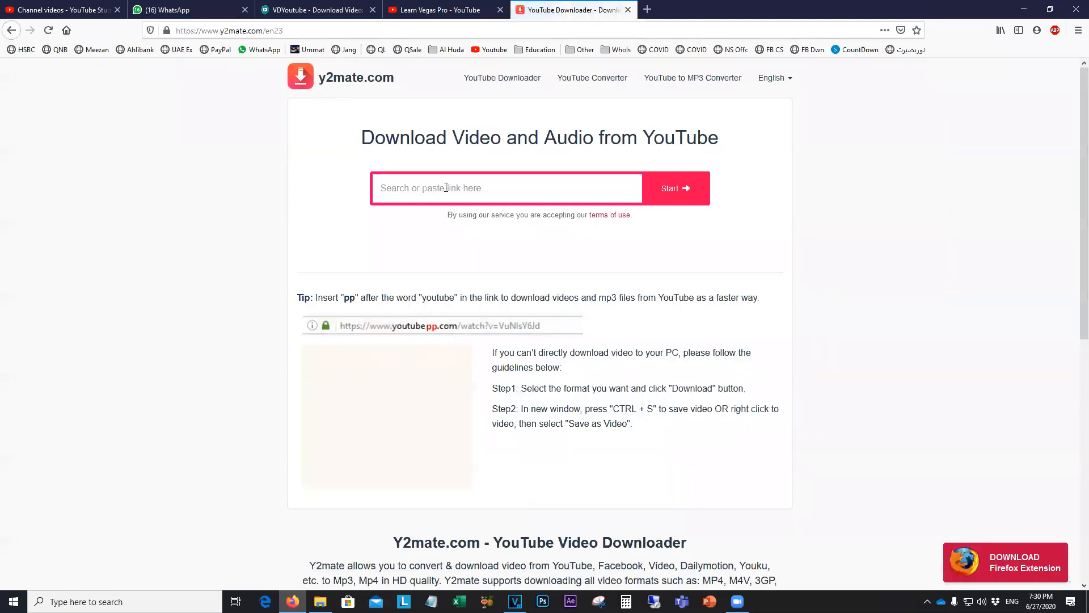
{"action": "right_click", "coordinate": [385, 189]}
{"action": "left_click", "coordinate": [244, 200]}
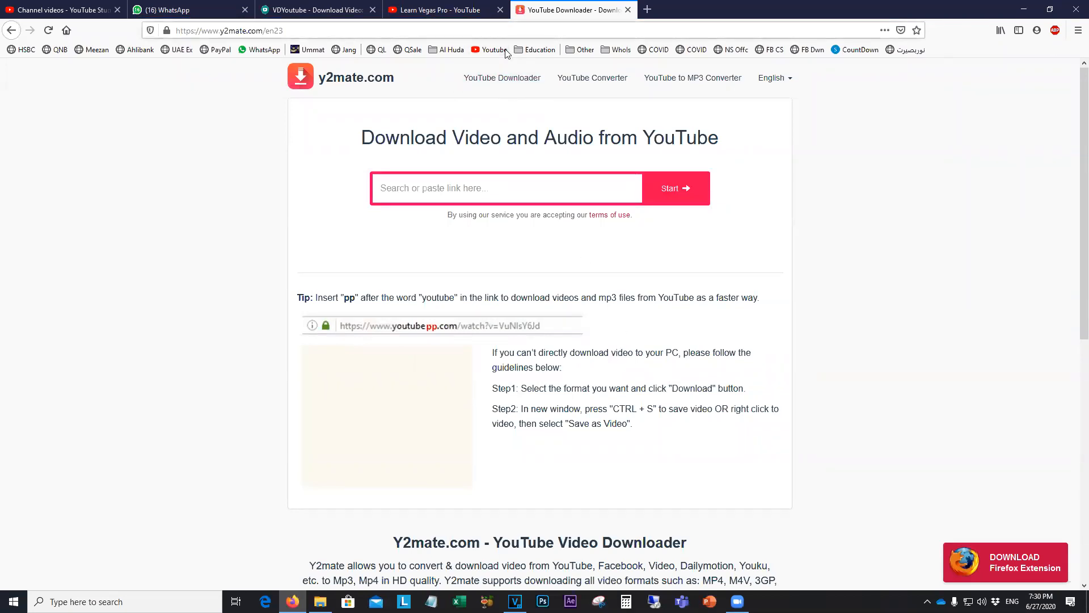
View the Pan/Crop mask screenshot in the open WhatsApp page, and return to the untitled project in VEGAS Pro
{"action": "left_click", "coordinate": [205, 11]}
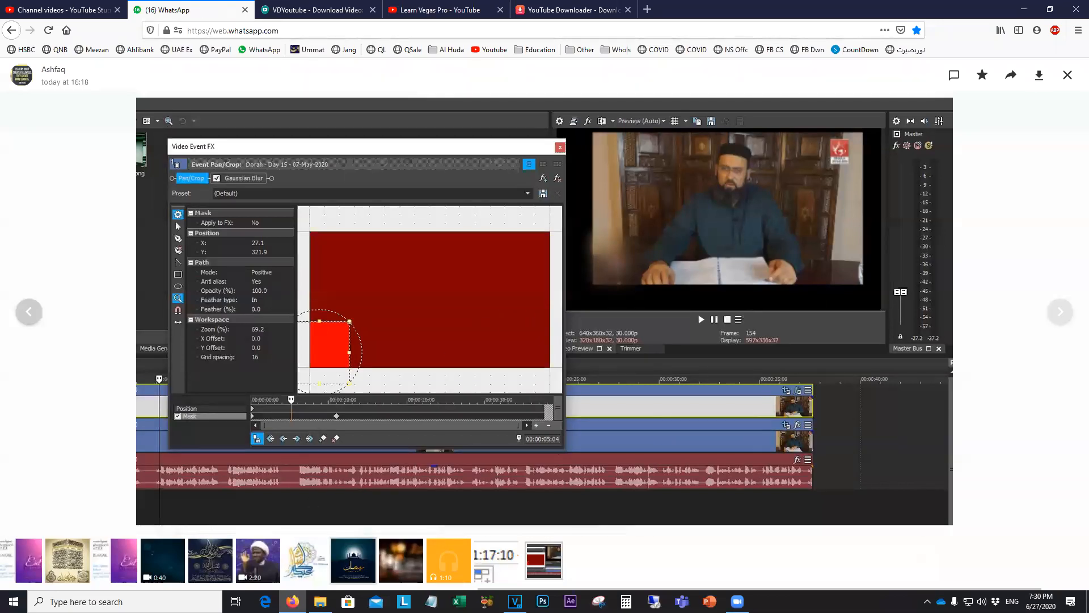
{"action": "mouse_move", "coordinate": [320, 601]}
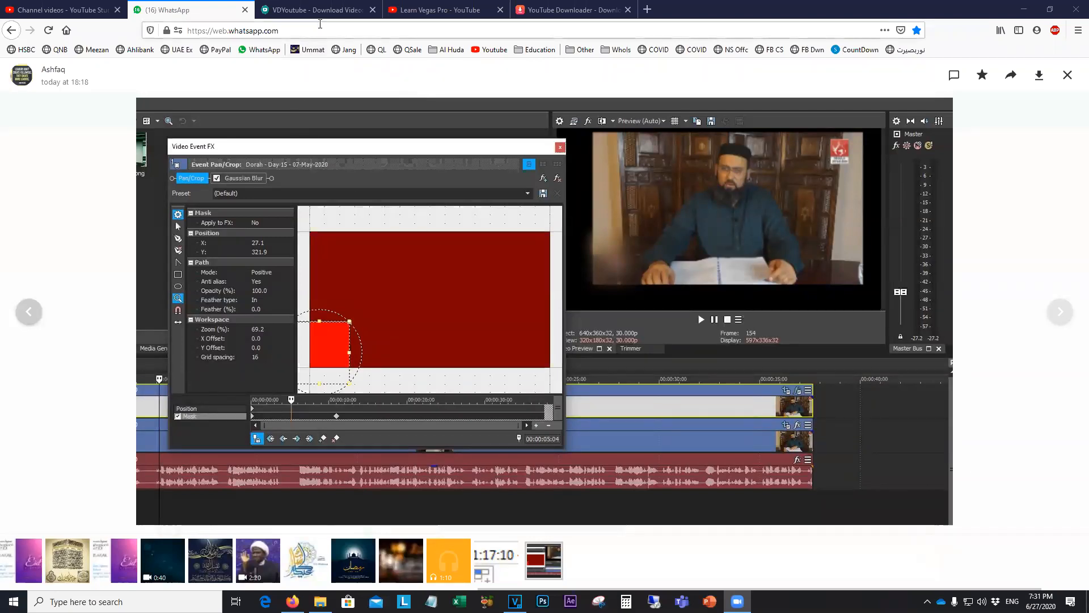
{"action": "left_click", "coordinate": [1024, 9]}
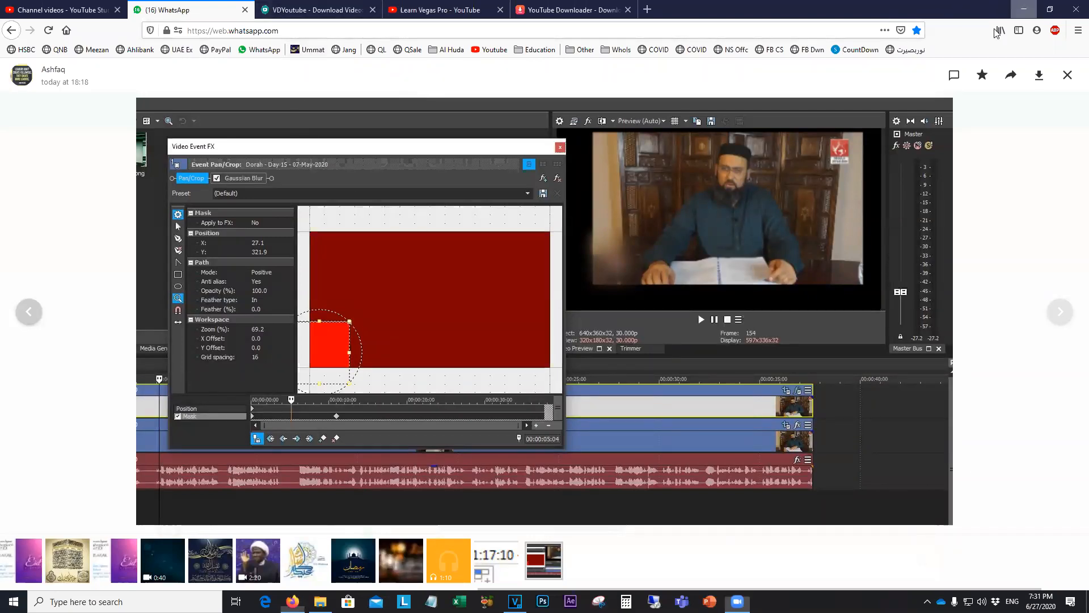
{"action": "left_click", "coordinate": [515, 601]}
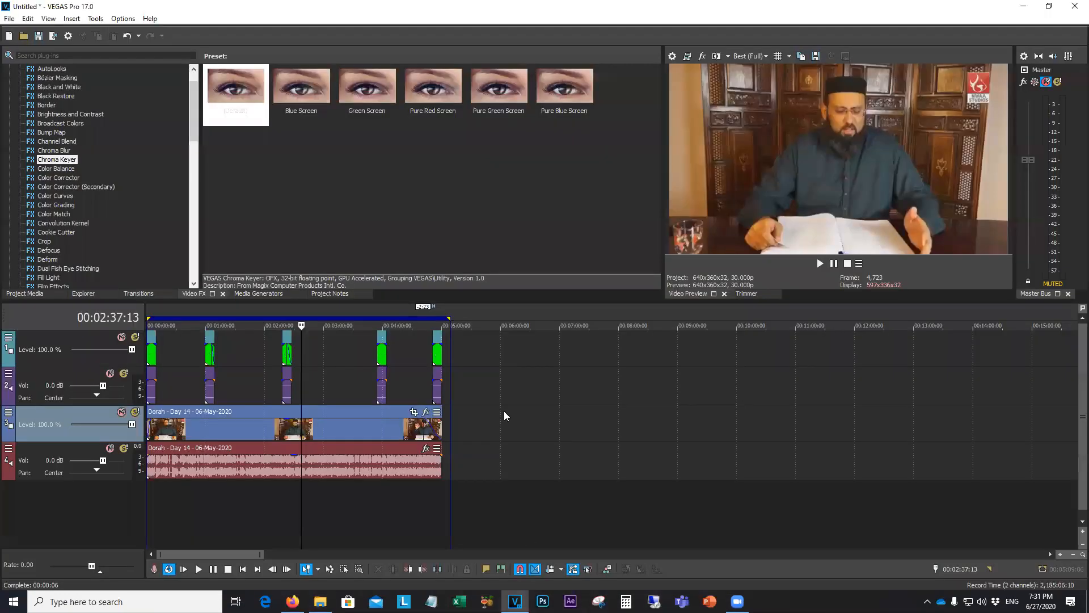